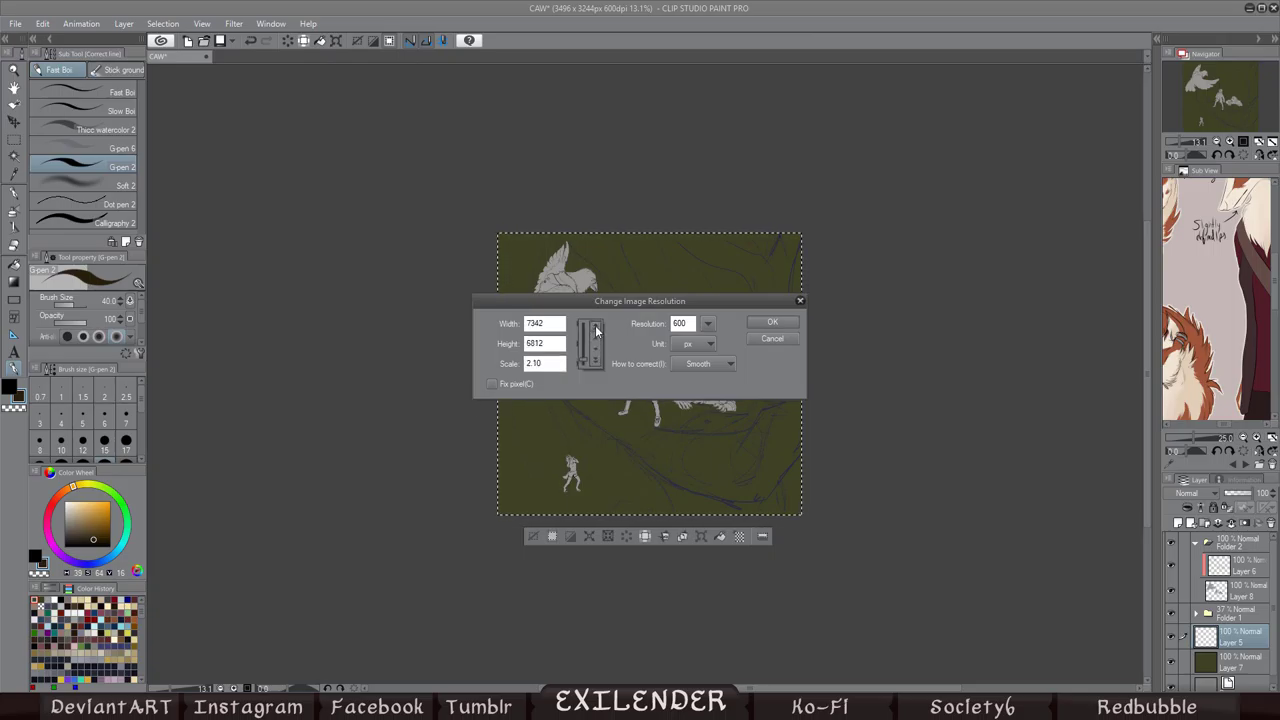
# Step: Enlarge the image to 7342 × 6812 px at a scale of 2.10 and 600 dpi resolution
pyautogui.click(772, 322)
# Step: Block in dark brown ground along the canvas bottom and around the crouching creature with the Sandy Leafy Cloudy brush
pyautogui.click(124, 69)
pyautogui.click(100, 97)
pyautogui.moveTo(570, 640)
pyautogui.mouseDown()
pyautogui.moveTo(480, 630)
pyautogui.moveTo(471, 594)
pyautogui.moveTo(329, 509)
pyautogui.moveTo(900, 450)
pyautogui.mouseUp()
pyautogui.scroll(-3, 957, 480)
pyautogui.keyDown('alt'); pyautogui.click(408, 537); pyautogui.keyUp('alt')
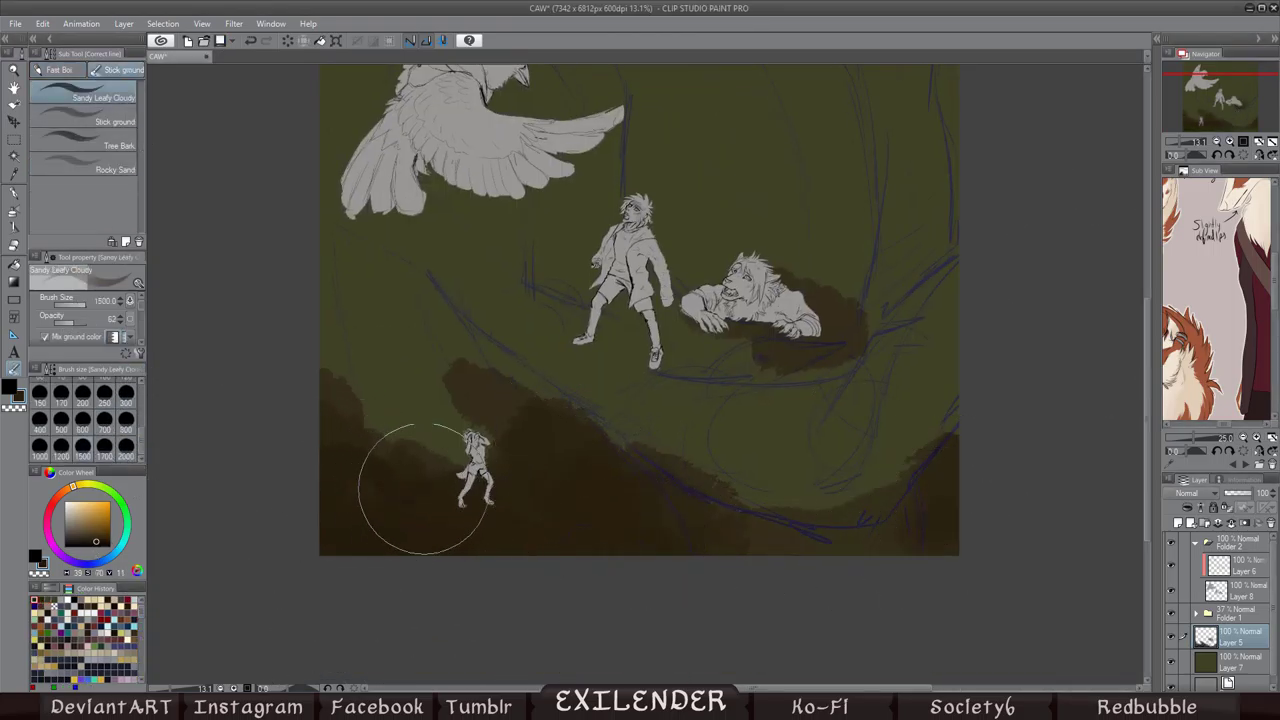
# Step: Flatten the Sandy Leafy Cloudy brush tip by adjusting its thickness and layer darker streaks over the brown ground
pyautogui.scroll(-2, 73, 330)
pyautogui.scroll(-1, 73, 335)
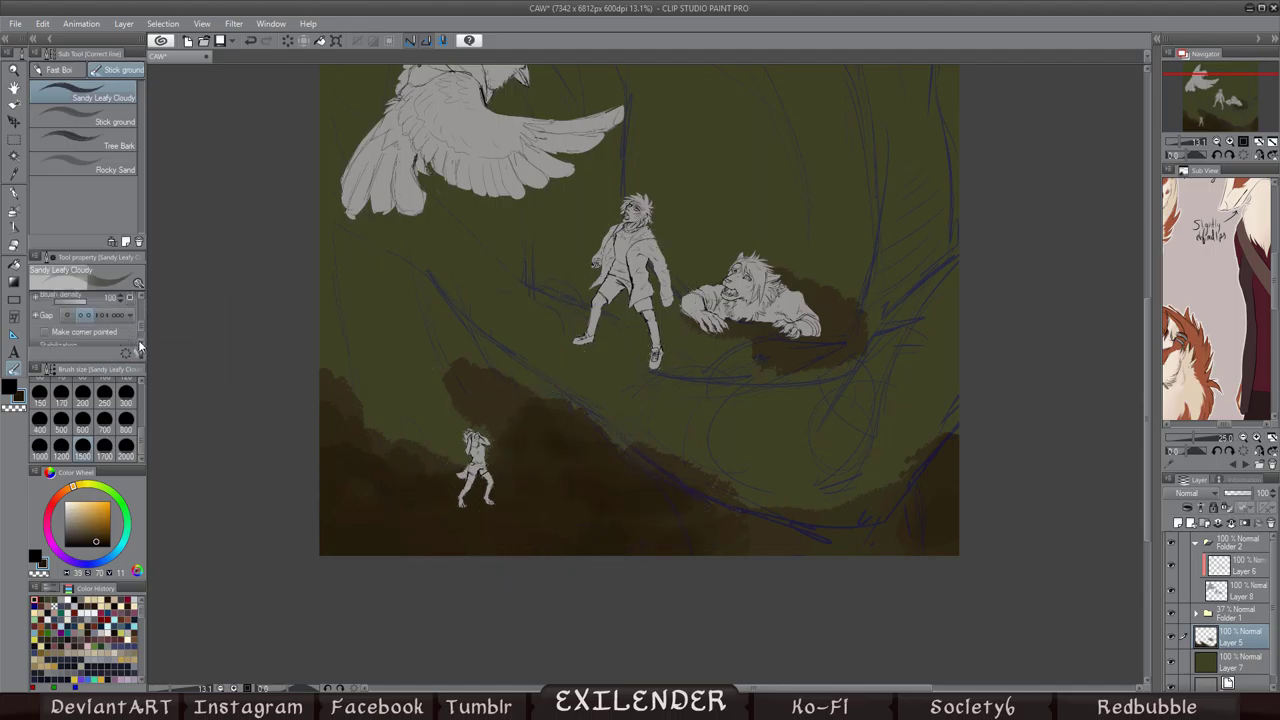
pyautogui.moveTo(70, 322)
pyautogui.mouseDown()
pyautogui.moveTo(88, 322)
pyautogui.moveTo(60, 320)
pyautogui.mouseUp()
pyautogui.keyDown('alt'); pyautogui.click(505, 420); pyautogui.keyUp('alt')
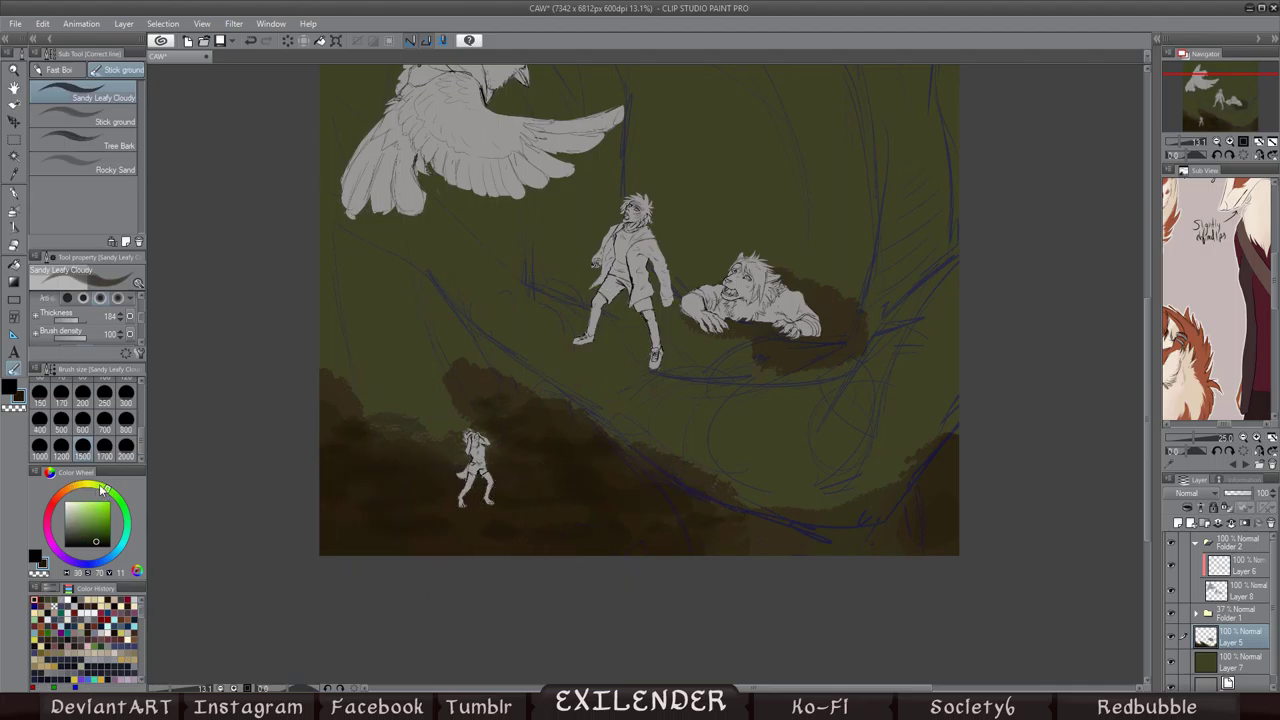
# Step: Paint muted green foliage patches over the brown ground around the small figure, checking the composition in mirrored view
pyautogui.press('x')
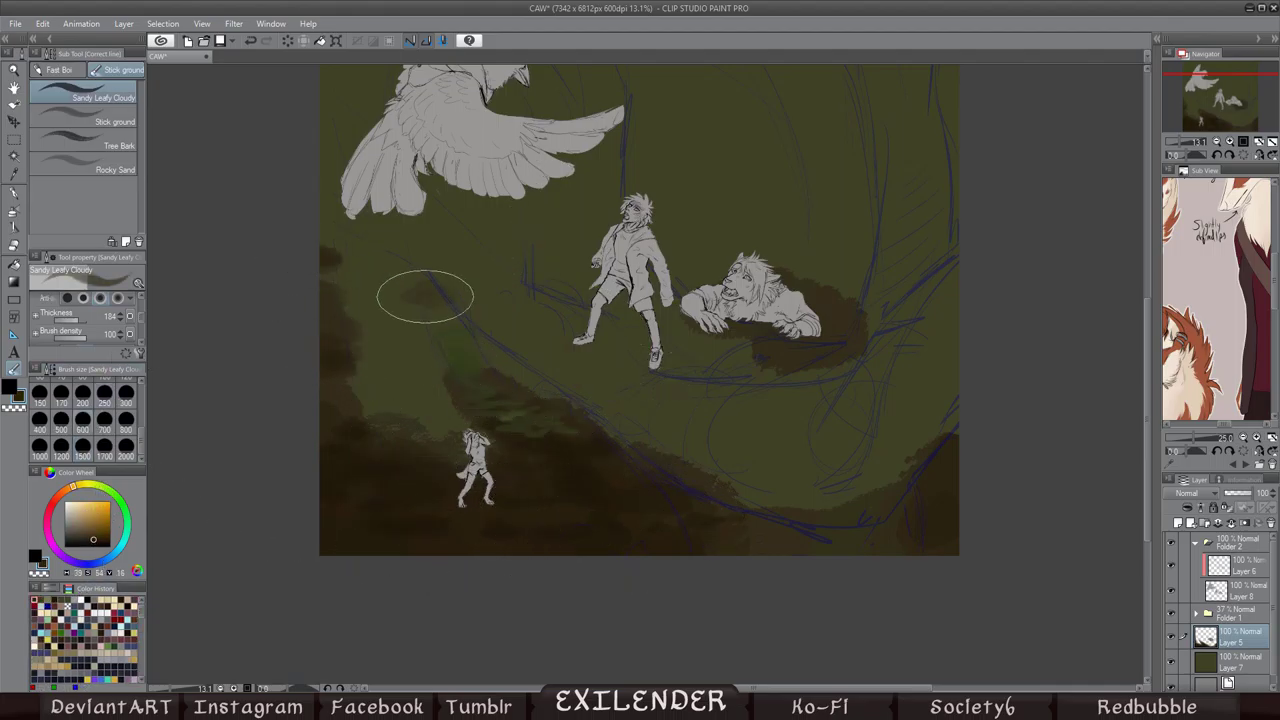
pyautogui.press('h')
pyautogui.press('x')
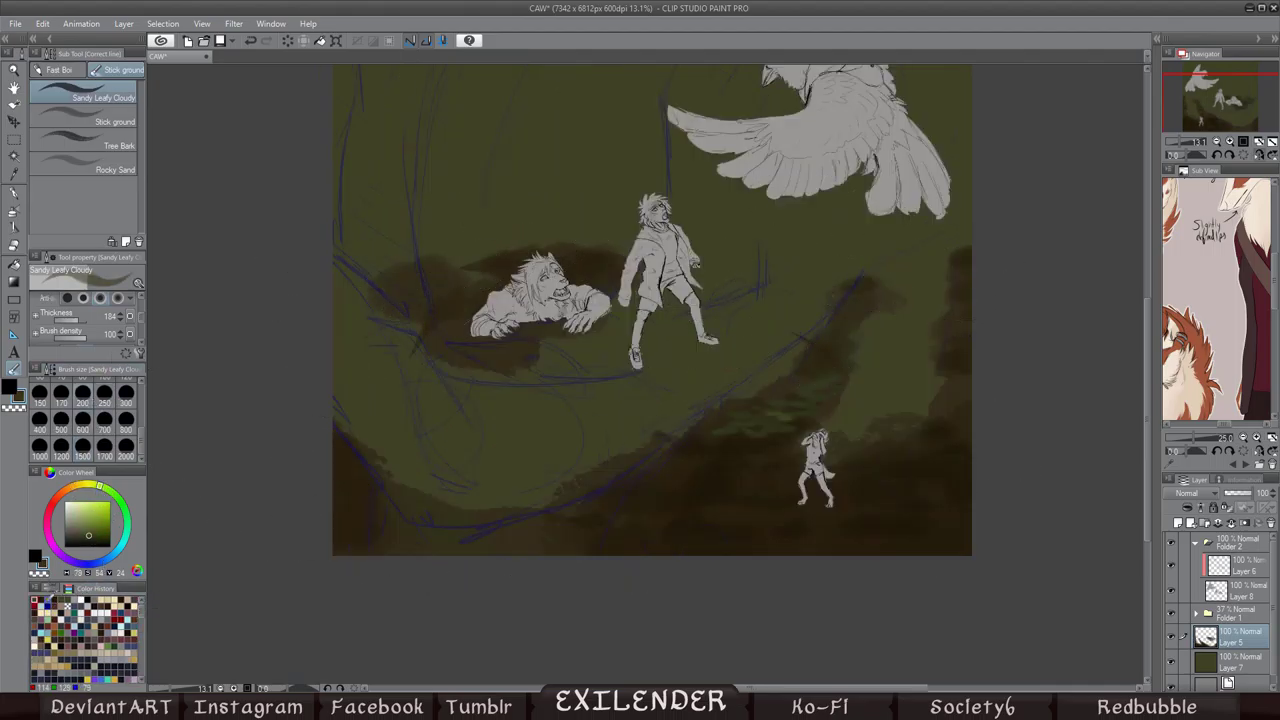
pyautogui.moveTo(620, 505); pyautogui.dragTo(712, 442)
pyautogui.moveTo(660, 480)
pyautogui.mouseDown()
pyautogui.moveTo(770, 447)
pyautogui.moveTo(820, 410)
pyautogui.mouseUp()
pyautogui.moveTo(940, 440); pyautogui.dragTo(965, 300)
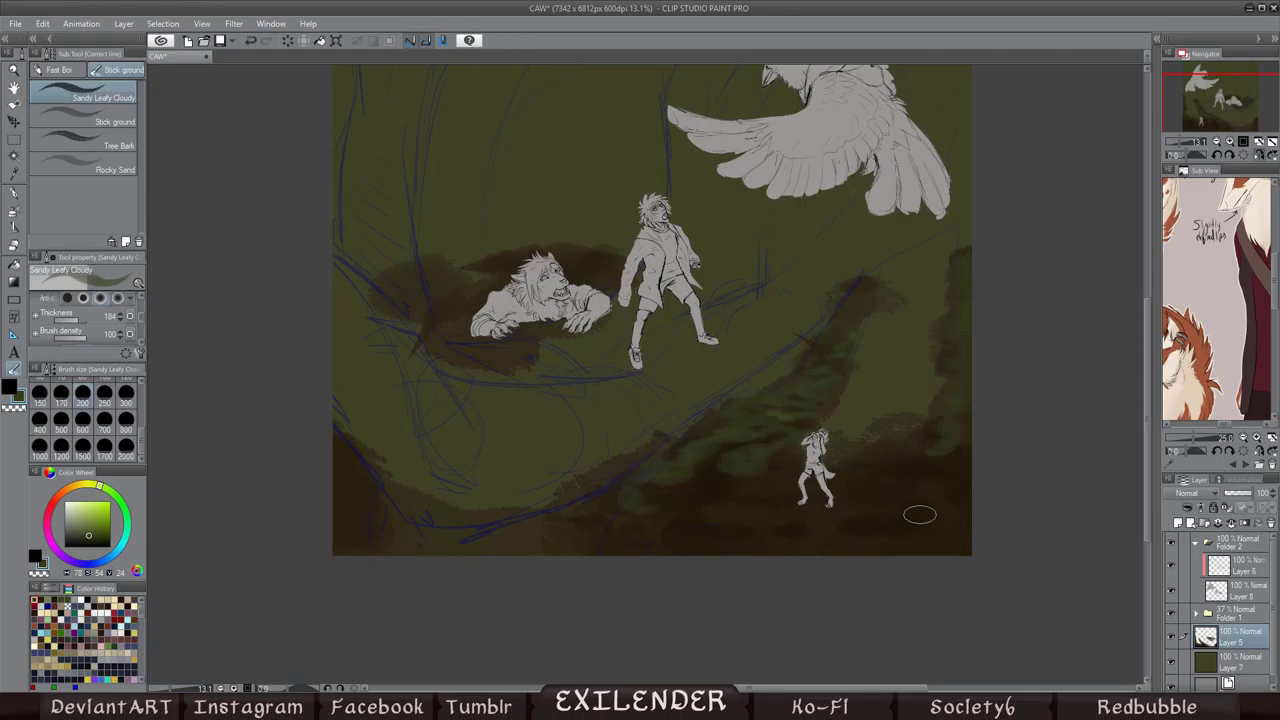
pyautogui.moveTo(850, 540); pyautogui.dragTo(940, 479)
# Step: Paint a bright yellow-green canopy across the upper background on a layer beneath the brown ground
pyautogui.click(1235, 660)
pyautogui.scroll(3, 650, 350)
pyautogui.click(105, 456)
pyautogui.moveTo(700, 160)
pyautogui.mouseDown()
pyautogui.moveTo(457, 128)
pyautogui.moveTo(773, 125)
pyautogui.moveTo(869, 177)
pyautogui.moveTo(560, 250)
pyautogui.moveTo(495, 250)
pyautogui.moveTo(800, 160)
pyautogui.moveTo(560, 300)
pyautogui.moveTo(770, 145)
pyautogui.moveTo(955, 213)
pyautogui.mouseUp()
pyautogui.press('h')
pyautogui.hotkey('ctrl', 'z')
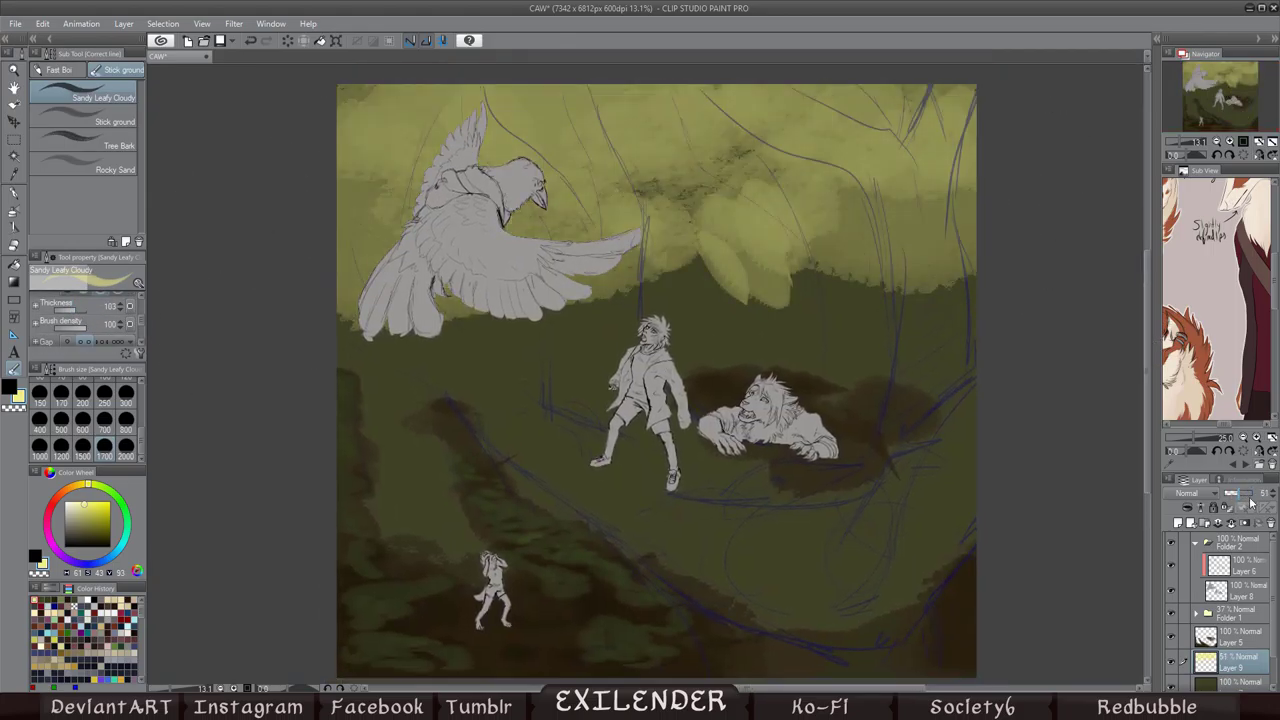
pyautogui.moveTo(655, 128)
pyautogui.mouseDown()
pyautogui.moveTo(420, 130)
pyautogui.moveTo(900, 150)
pyautogui.moveTo(560, 170)
pyautogui.mouseUp()
pyautogui.moveTo(1222, 95); pyautogui.dragTo(1219, 112)
# Step: Outline the foreground tree's trunk and branches in white on Layer 5 with the G-pen 2 brush, following the sketch
pyautogui.click(1240, 636)
pyautogui.press('p')
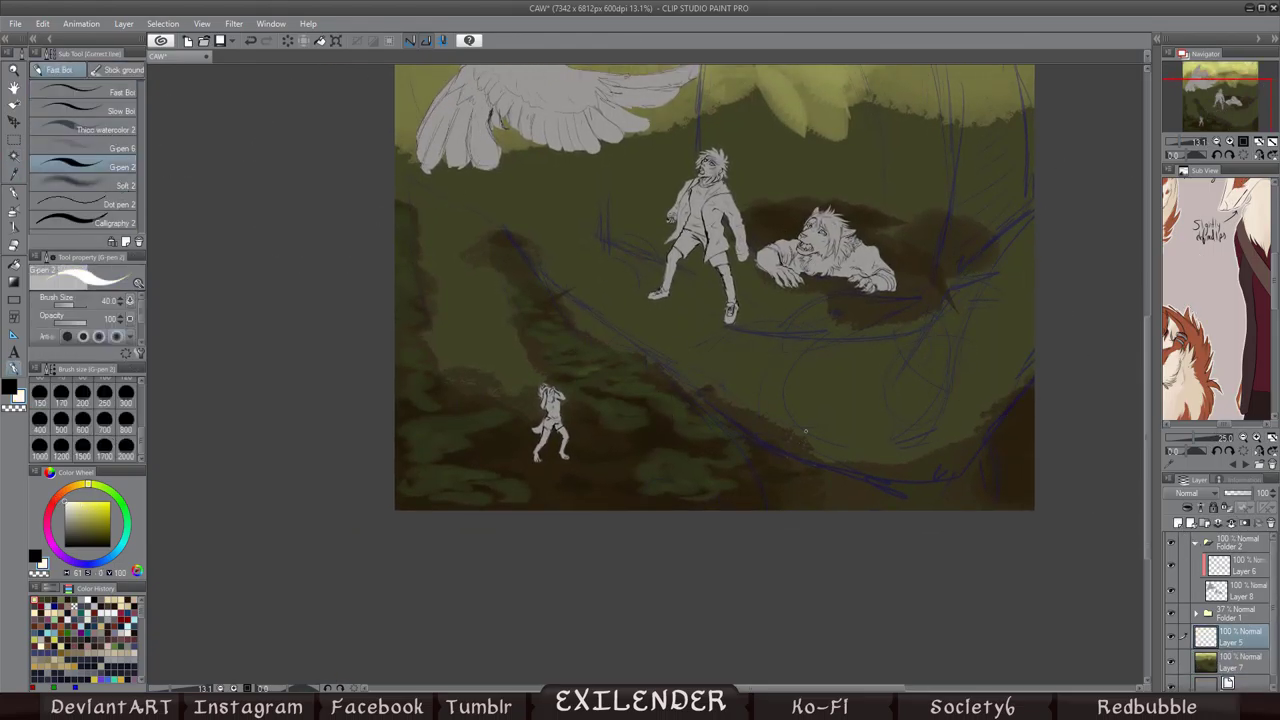
pyautogui.press('h')
pyautogui.moveTo(522, 508); pyautogui.dragTo(898, 172)
pyautogui.scroll(5, 576, 300)
pyautogui.moveTo(700, 490); pyautogui.dragTo(760, 180)
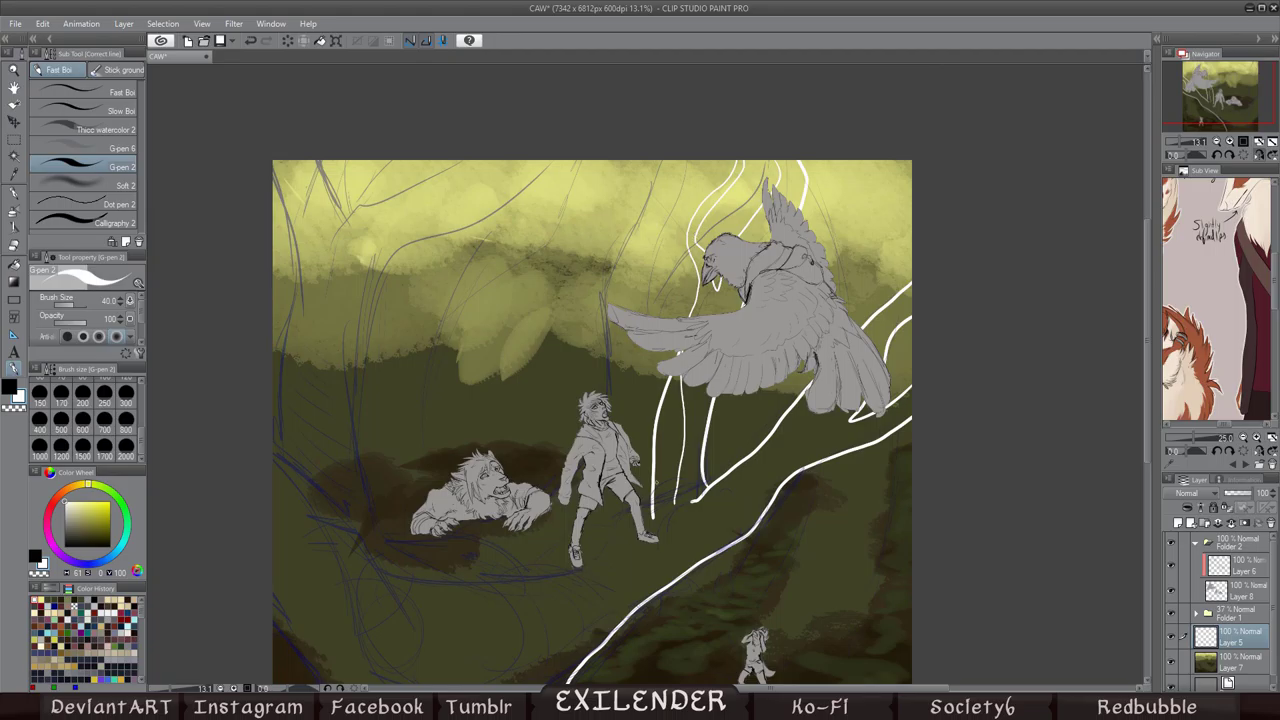
pyautogui.moveTo(420, 538)
pyautogui.mouseDown()
pyautogui.moveTo(540, 162)
pyautogui.moveTo(332, 240)
pyautogui.mouseUp()
pyautogui.moveTo(300, 176); pyautogui.dragTo(276, 456)
pyautogui.moveTo(624, 406)
pyautogui.mouseDown()
pyautogui.moveTo(695, 207)
pyautogui.moveTo(764, 373)
pyautogui.mouseUp()
# Step: Fill the outlined foreground tree with white, redoing the fill after undoing the first attempt
pyautogui.press('g')
pyautogui.click(723, 545)
pyautogui.hotkey('ctrl', 'z')
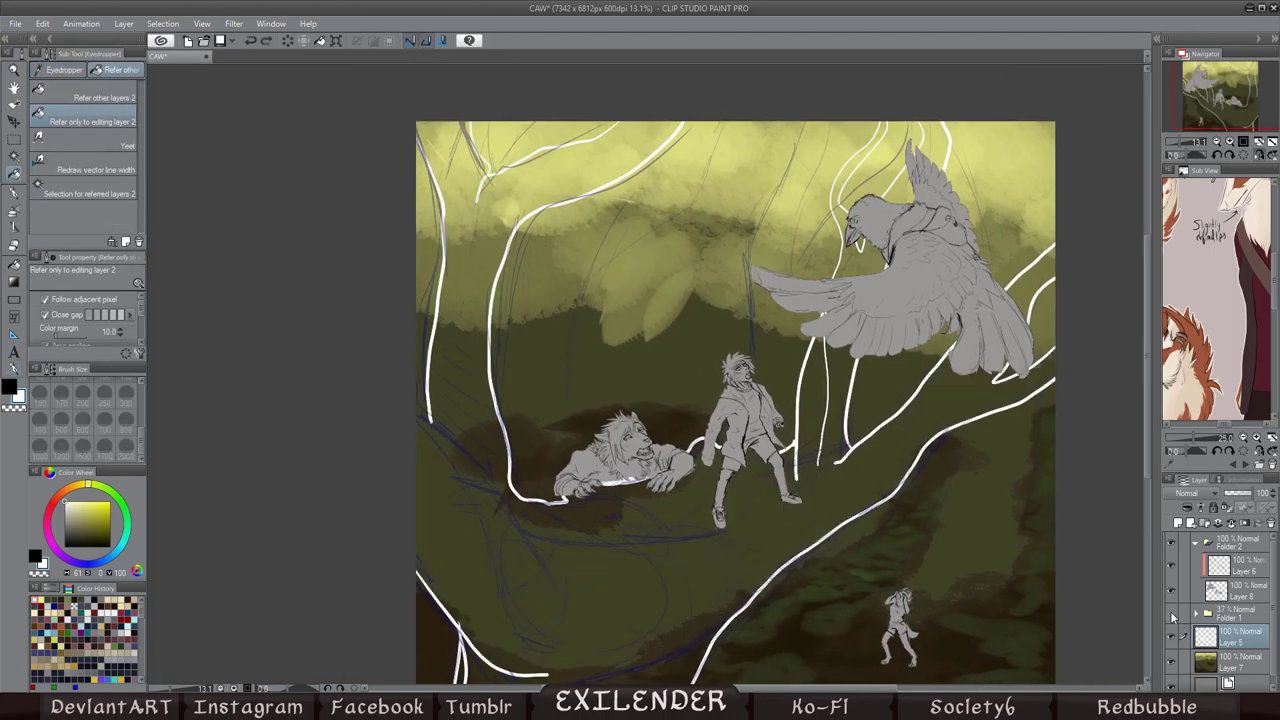
pyautogui.click(723, 545)
pyautogui.press('p')
pyautogui.click(465, 300)
# Step: Pick a medium brown and recolour the white foreground tree with it
pyautogui.press('i')
pyautogui.click(83, 490)
pyautogui.click(42, 23)
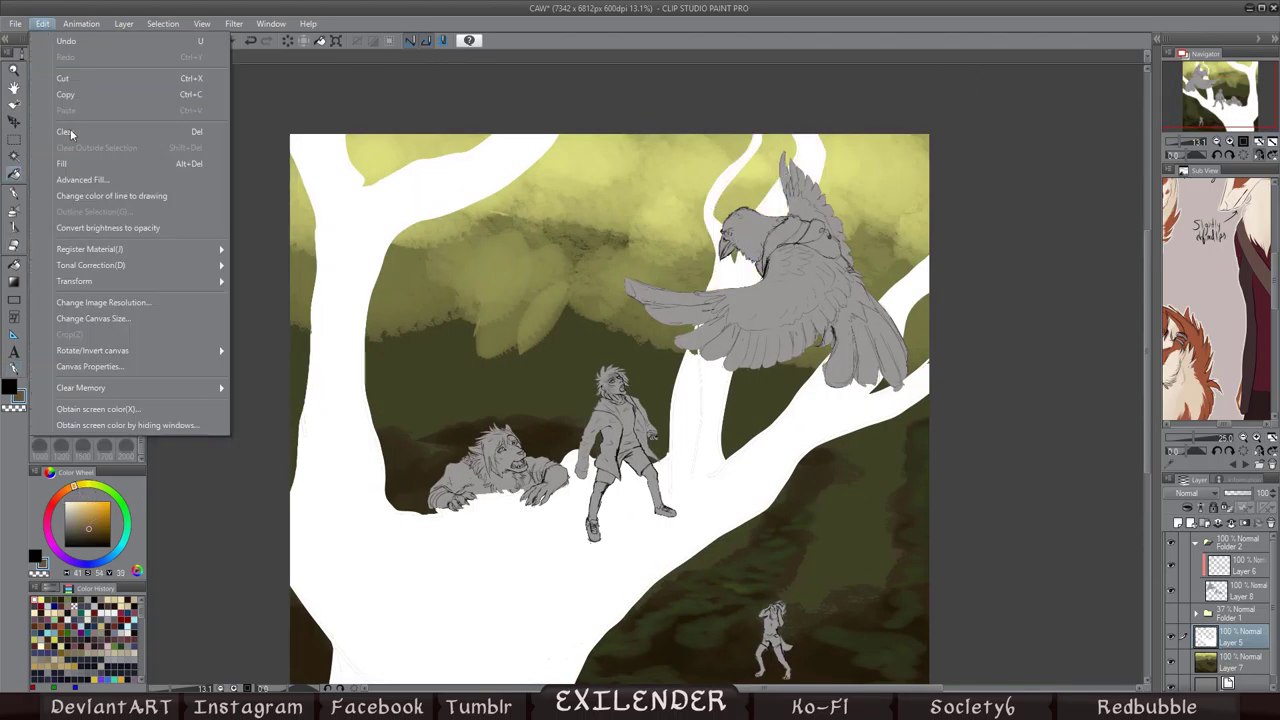
pyautogui.click(86, 223)
# Step: Draw and fill olive-tan midground trunks on a separate layer behind the foreground tree, including the rooted one near the small figure
pyautogui.click(1240, 660)
pyautogui.press('p')
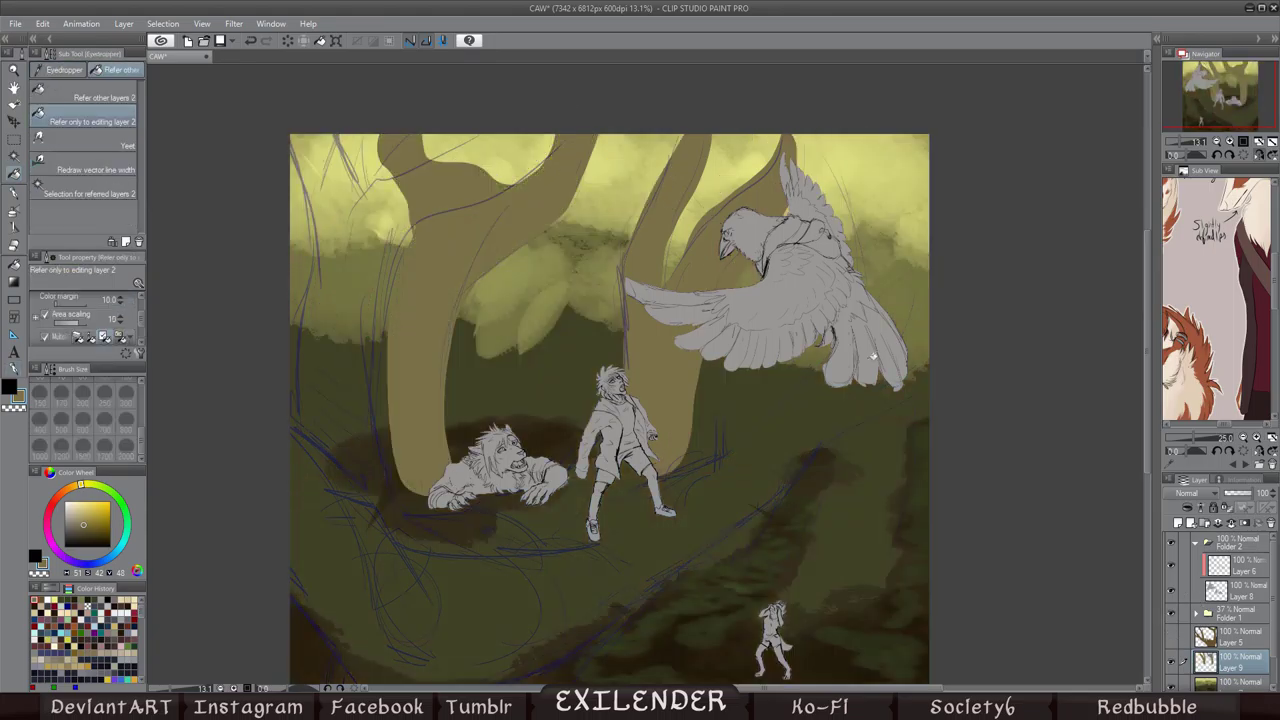
pyautogui.moveTo(792, 562); pyautogui.dragTo(752, 610)
pyautogui.press('i')
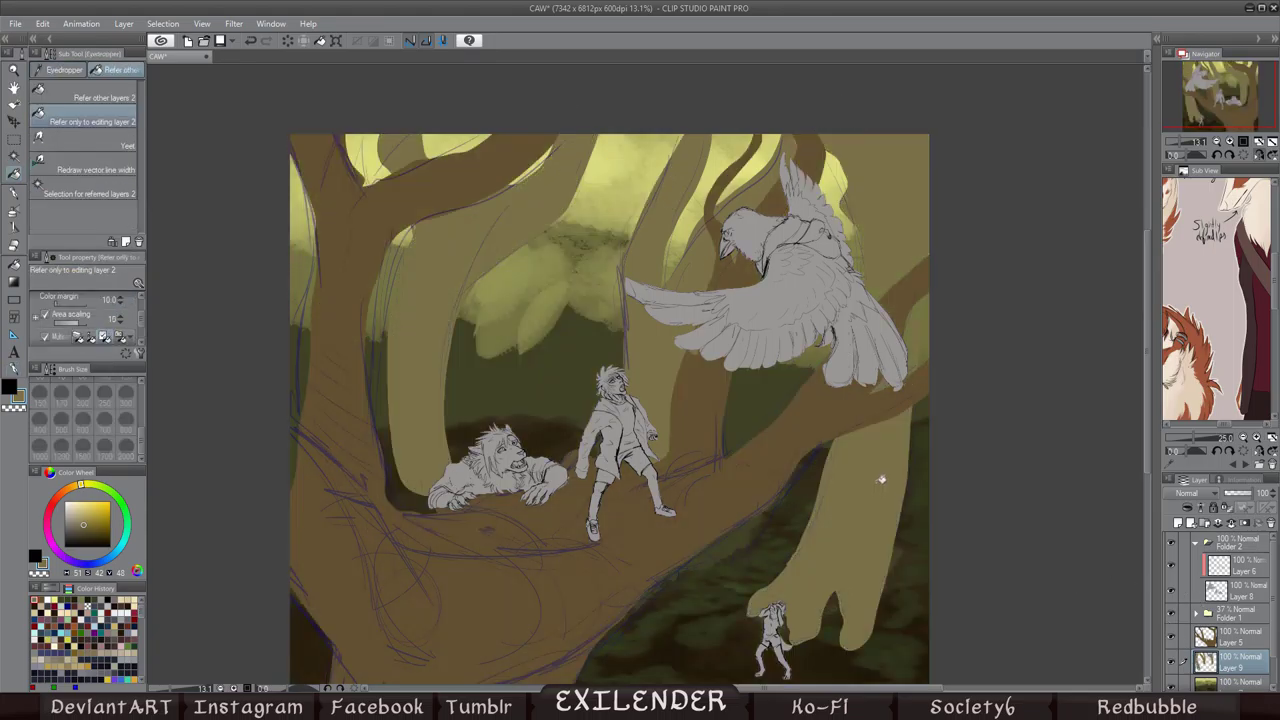
# Step: Add lighter olive trunks farther back between the midground trees, checking the canvas in mirrored view
pyautogui.press('h')
pyautogui.moveTo(342, 364); pyautogui.dragTo(235, 489)
pyautogui.press('h')
pyautogui.moveTo(618, 266); pyautogui.dragTo(620, 278)
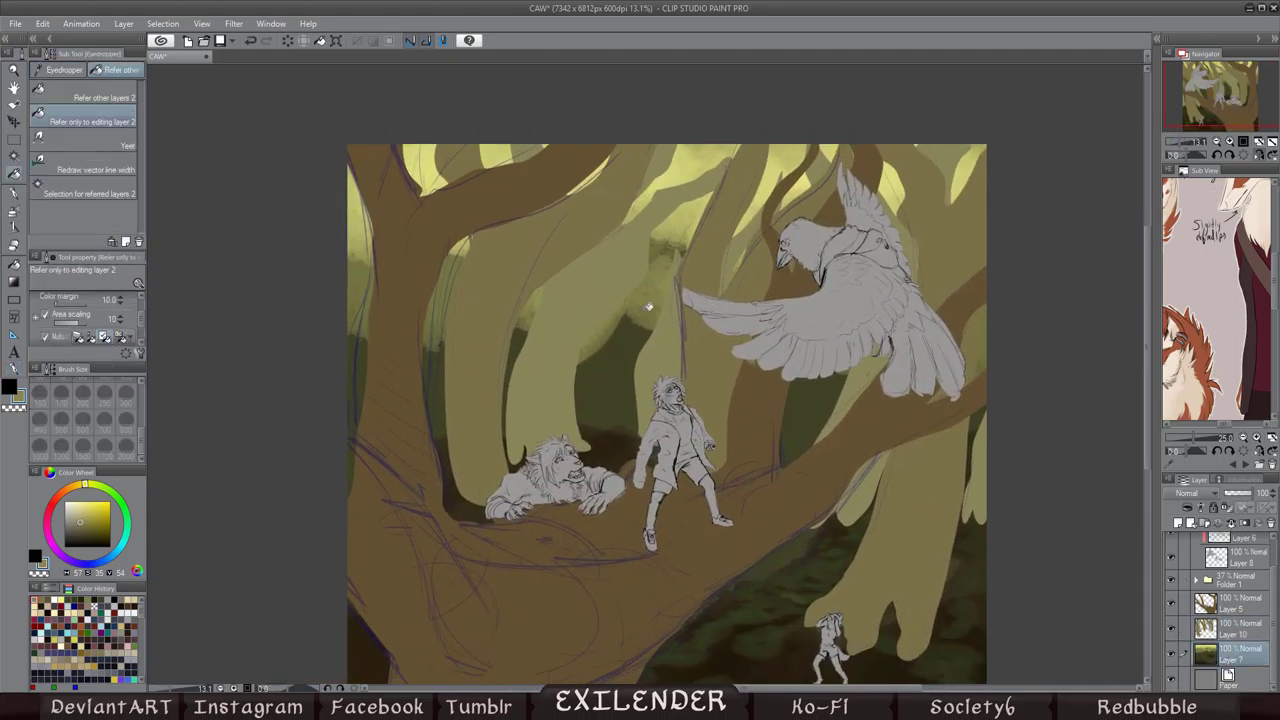
# Step: Dab teal sky patches into the gaps between the trunks on Layer 7 with the Sandy Leafy Cloudy brush
pyautogui.press('b')
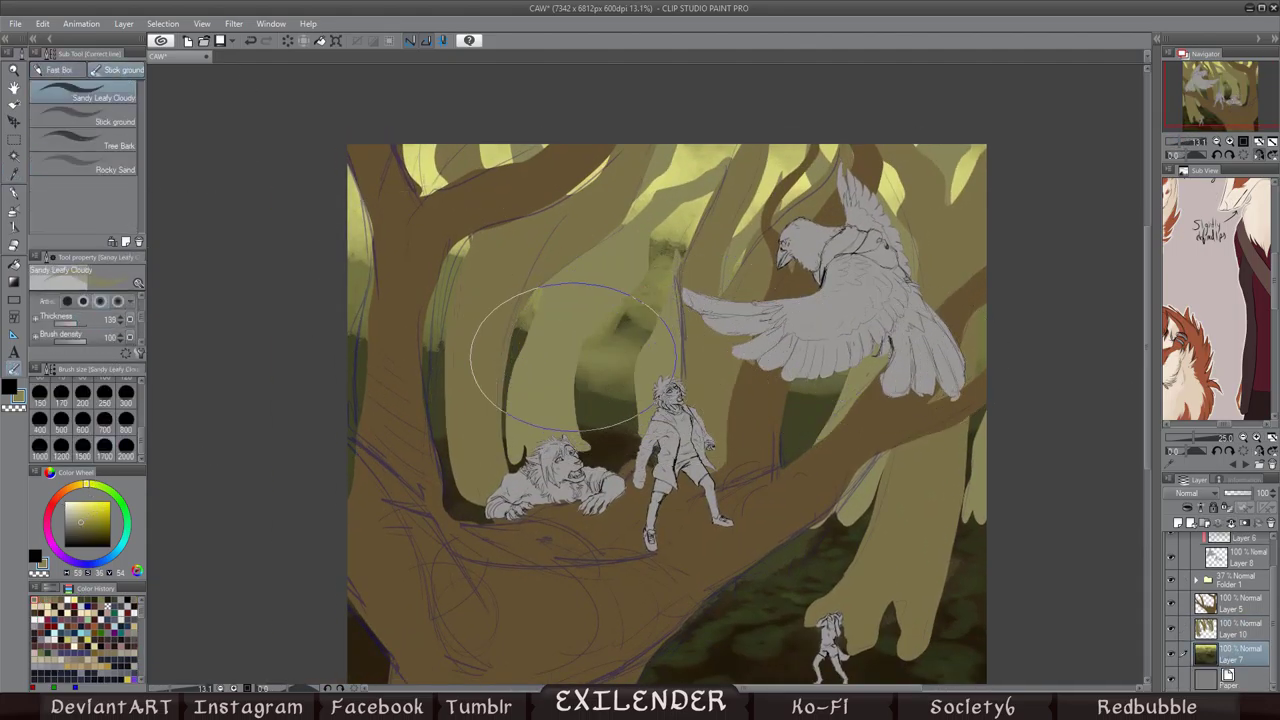
pyautogui.moveTo(640, 280); pyautogui.dragTo(680, 295)
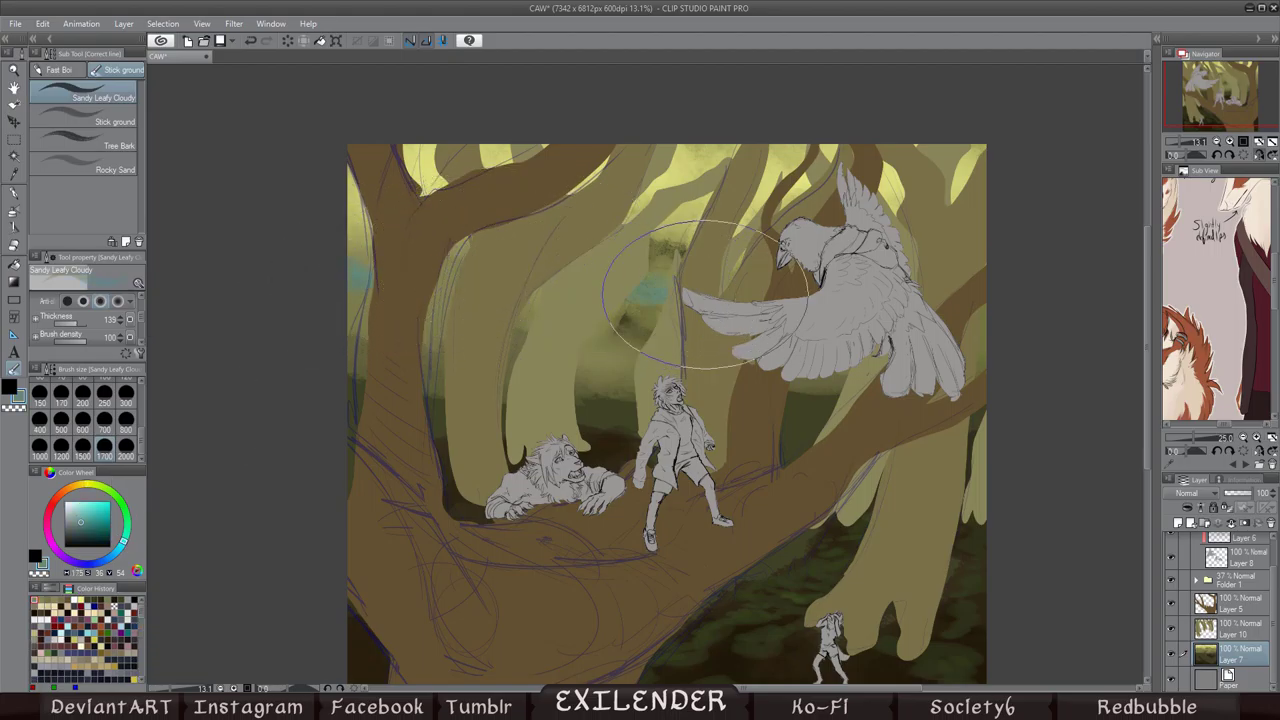
pyautogui.press('h')
# Step: Paint light green leaf highlights over the dark forest floor around the small figure
pyautogui.press('x')
pyautogui.scroll(2, 73, 330)
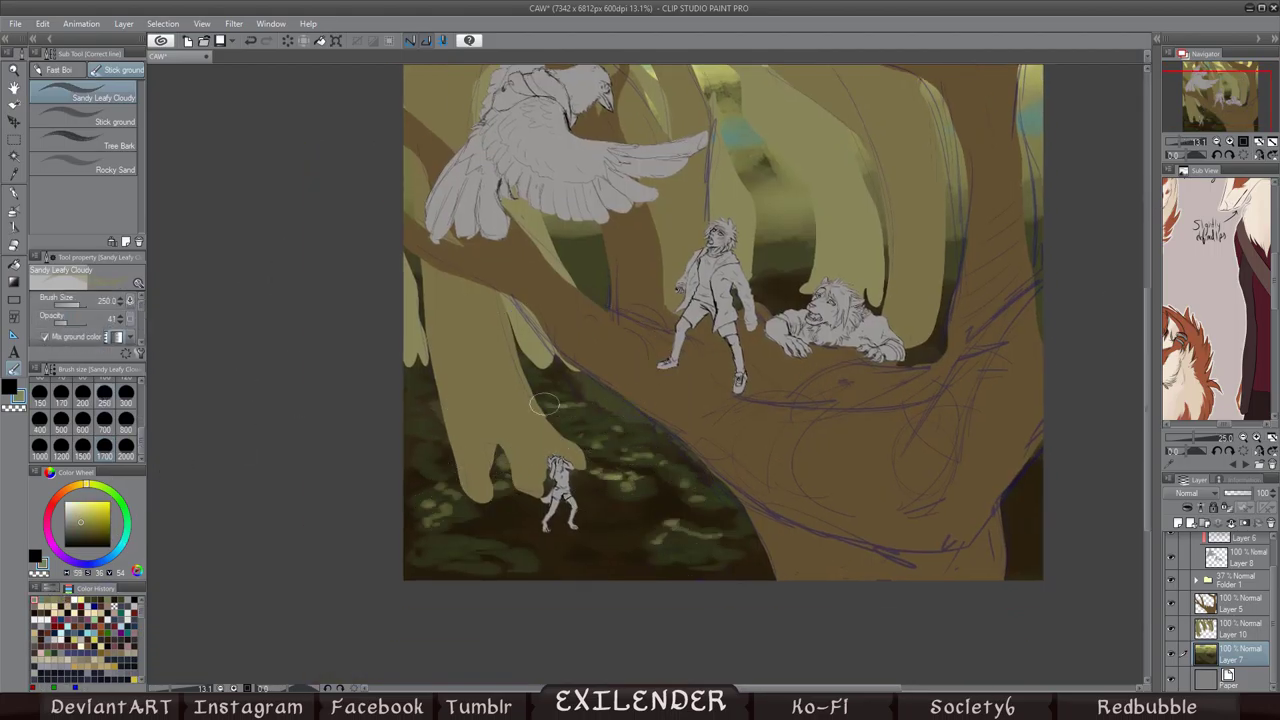
pyautogui.press('h')
pyautogui.moveTo(575, 405); pyautogui.dragTo(567, 445)
# Step: Darken the lower parts of the background trunks on Layer 10 with a dark Foreground to transparent gradient
pyautogui.press('g')
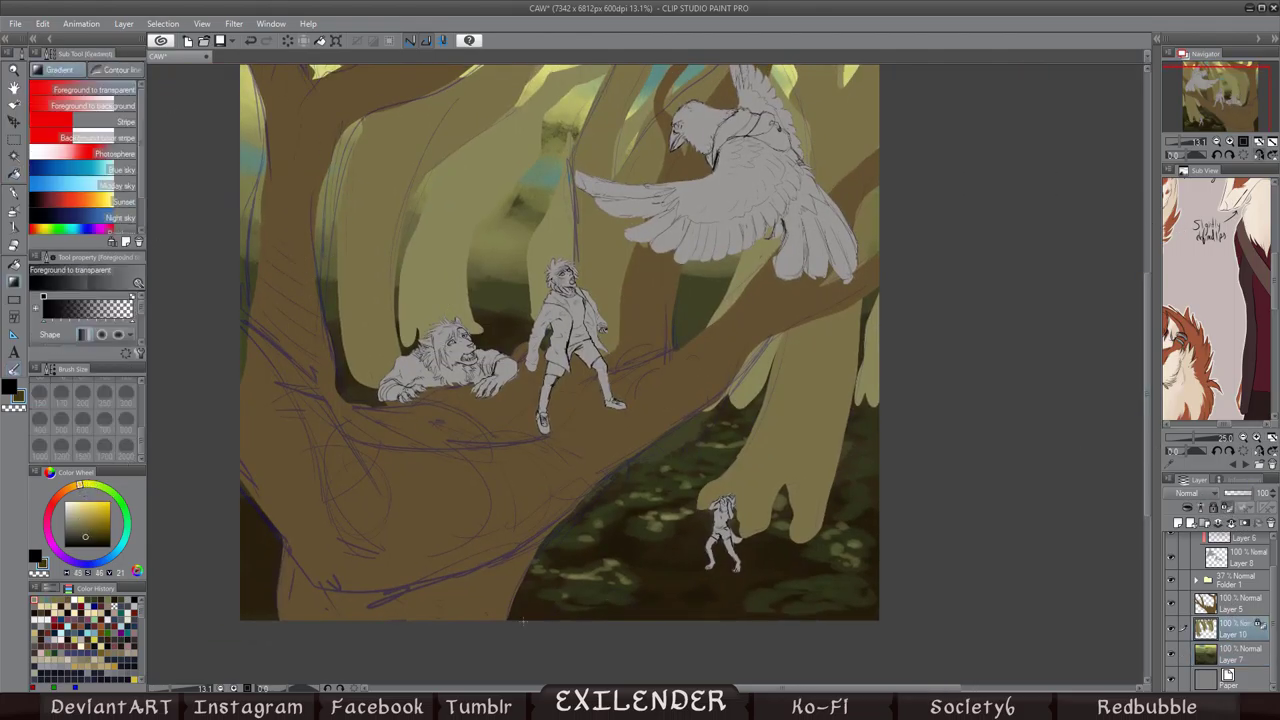
pyautogui.moveTo(522, 620); pyautogui.dragTo(530, 300)
pyautogui.press('b')
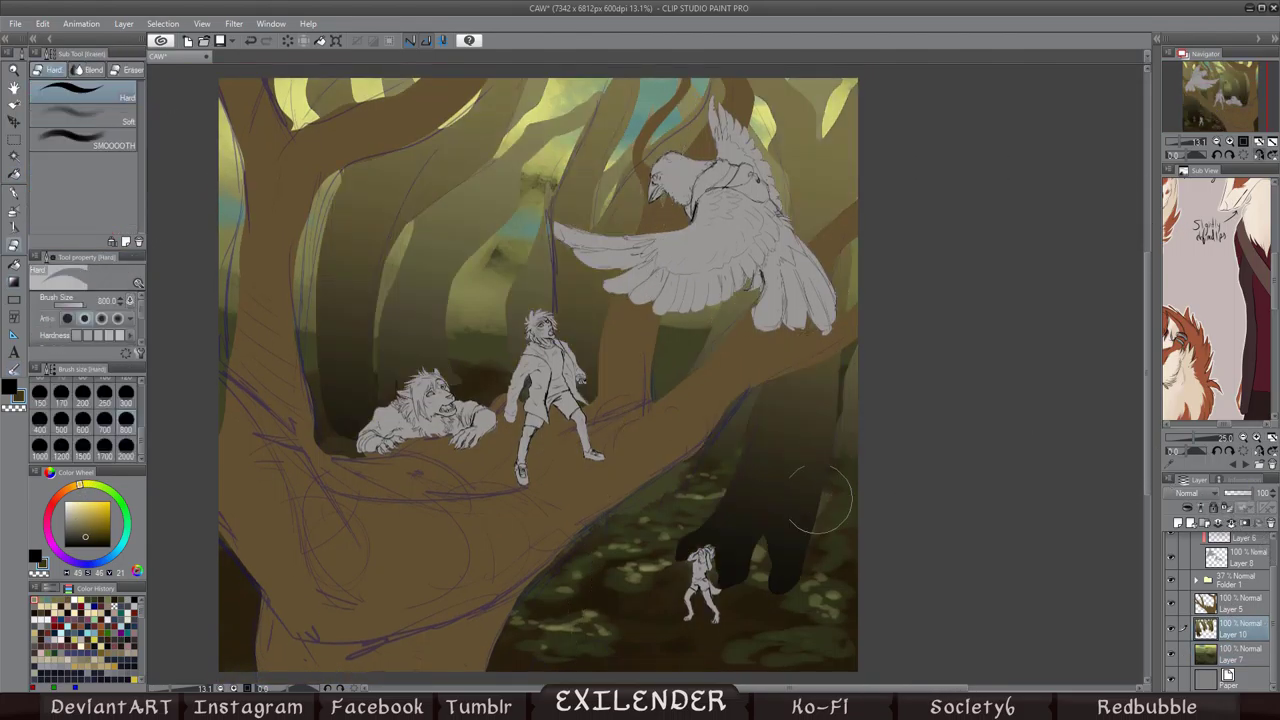
# Step: Paint bark shading and root shapes on the background trunk behind the small figure using colours sampled from the canvas
pyautogui.press('b')
pyautogui.keyDown('alt'); pyautogui.click(813, 338); pyautogui.keyUp('alt')
pyautogui.press('h')
pyautogui.moveTo(505, 150)
pyautogui.mouseDown()
pyautogui.moveTo(486, 98)
pyautogui.moveTo(680, 92)
pyautogui.moveTo(776, 130)
pyautogui.mouseUp()
pyautogui.keyDown('alt'); pyautogui.click(535, 599); pyautogui.keyUp('alt')
pyautogui.keyDown('alt'); pyautogui.click(818, 242); pyautogui.keyUp('alt')
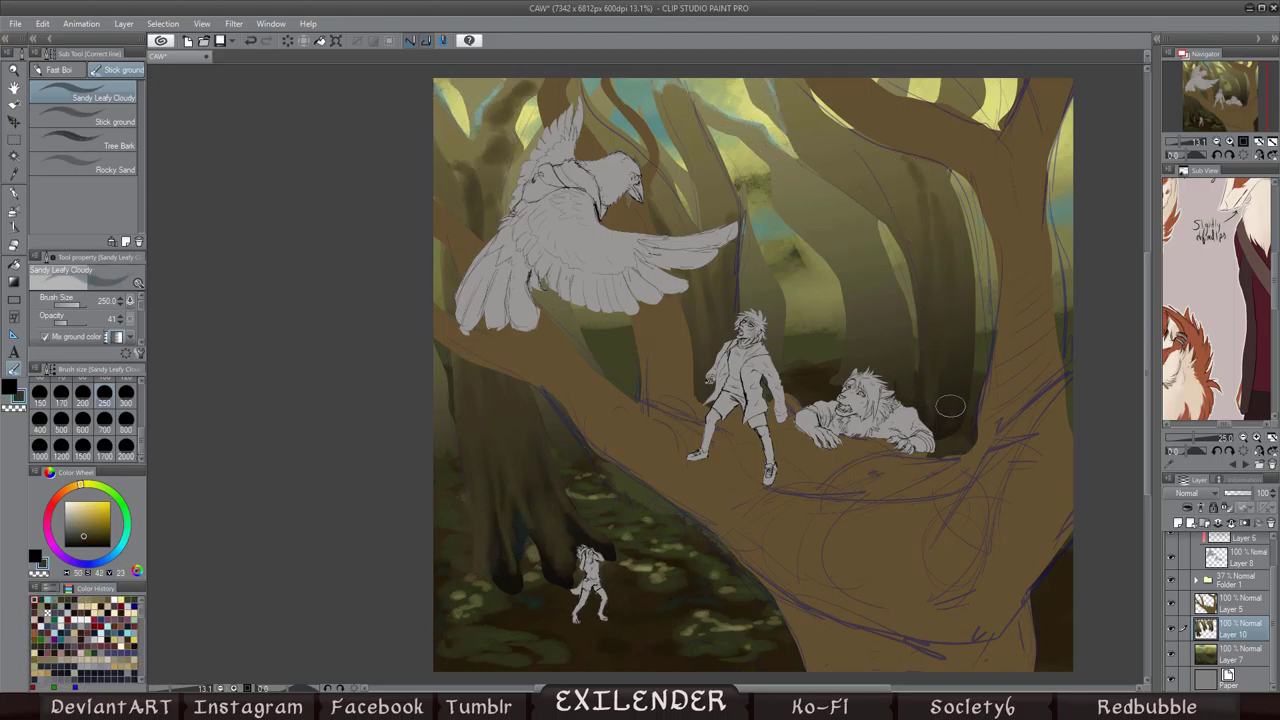
# Step: Stroke dark bark texture along the curved background trunks behind the crouching creature
pyautogui.press('h')
pyautogui.moveTo(371, 234)
pyautogui.mouseDown()
pyautogui.moveTo(381, 192)
pyautogui.moveTo(500, 100)
pyautogui.mouseUp()
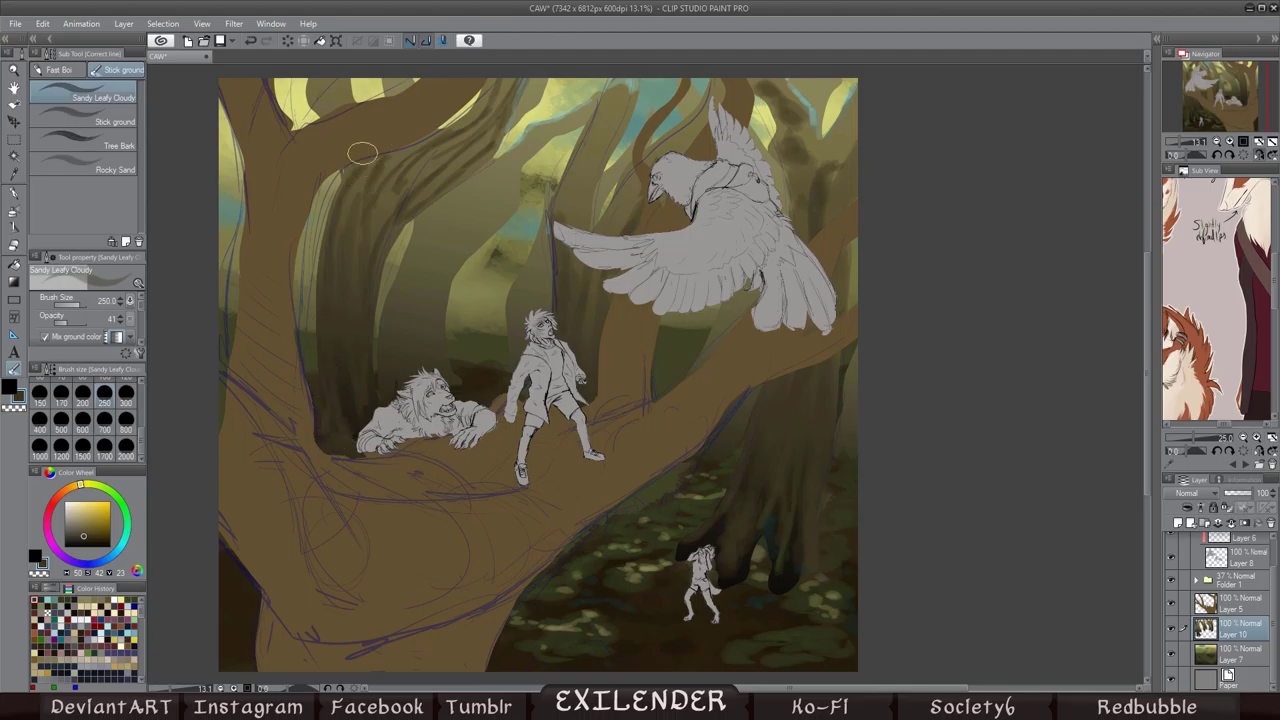
pyautogui.moveTo(428, 362)
pyautogui.mouseDown()
pyautogui.moveTo(497, 190)
pyautogui.moveTo(518, 310)
pyautogui.mouseUp()
pyautogui.press('h')
# Step: Paint pale teal and yellow light into the background gaps between the trunks on Layer 7
pyautogui.keyDown('alt'); pyautogui.click(720, 98); pyautogui.keyUp('alt')
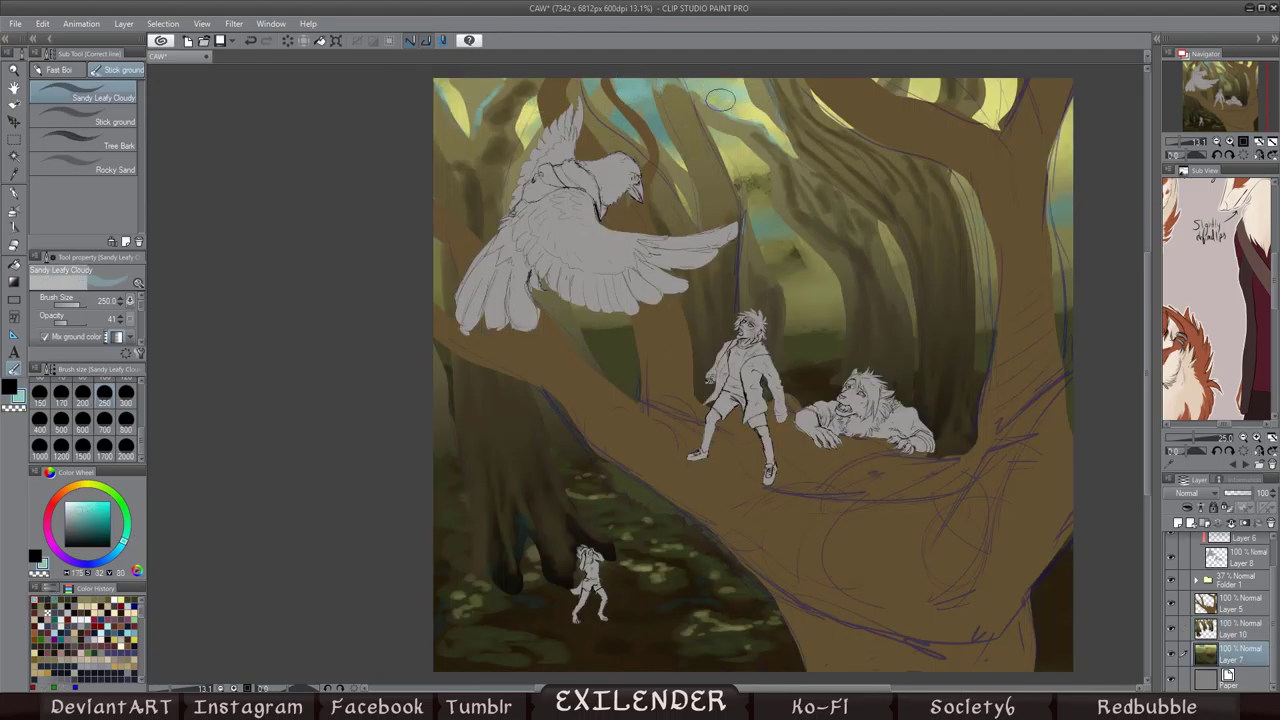
pyautogui.keyDown('alt'); pyautogui.click(780, 220); pyautogui.keyUp('alt')
pyautogui.moveTo(765, 240)
pyautogui.mouseDown()
pyautogui.moveTo(760, 190)
pyautogui.moveTo(810, 270)
pyautogui.mouseUp()
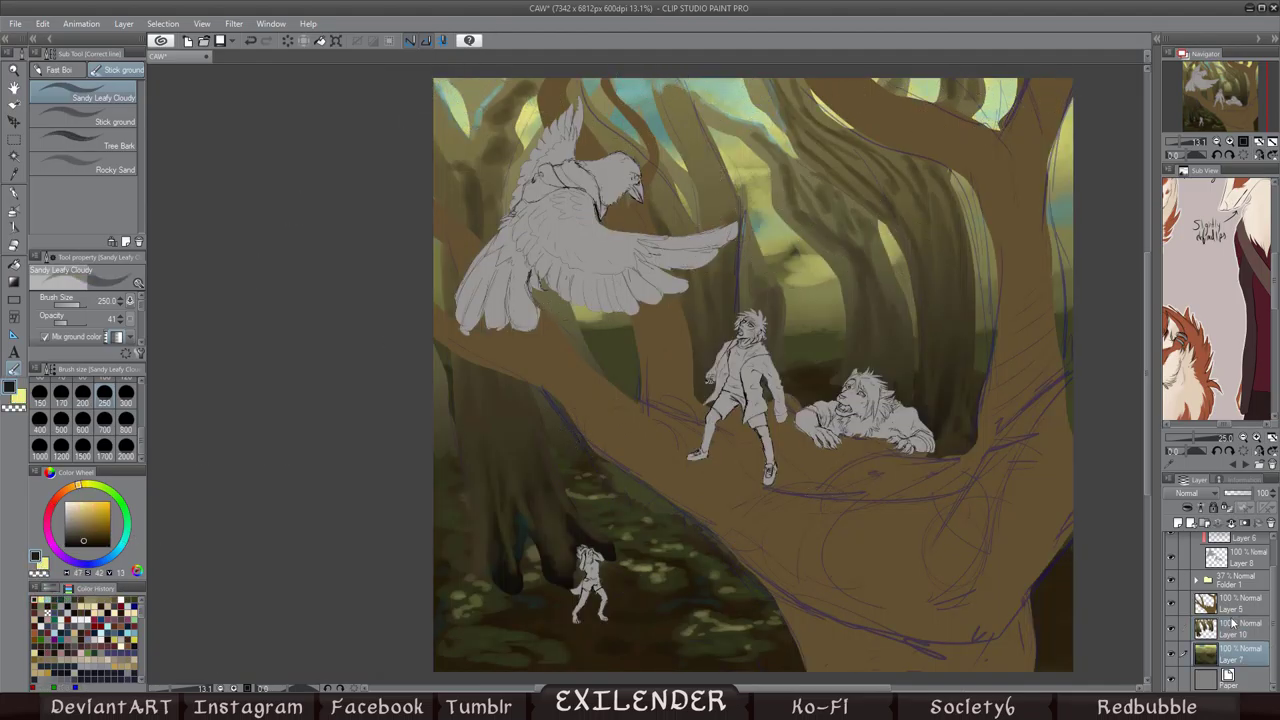
# Step: Paint dark brown shadows along the foreground tree's hollow, branch undersides and trunk on Layer 5
pyautogui.click(1230, 628)
pyautogui.click(1235, 600)
pyautogui.moveTo(760, 470); pyautogui.dragTo(828, 490)
pyautogui.moveTo(775, 440); pyautogui.dragTo(985, 470)
pyautogui.moveTo(785, 640); pyautogui.dragTo(975, 595)
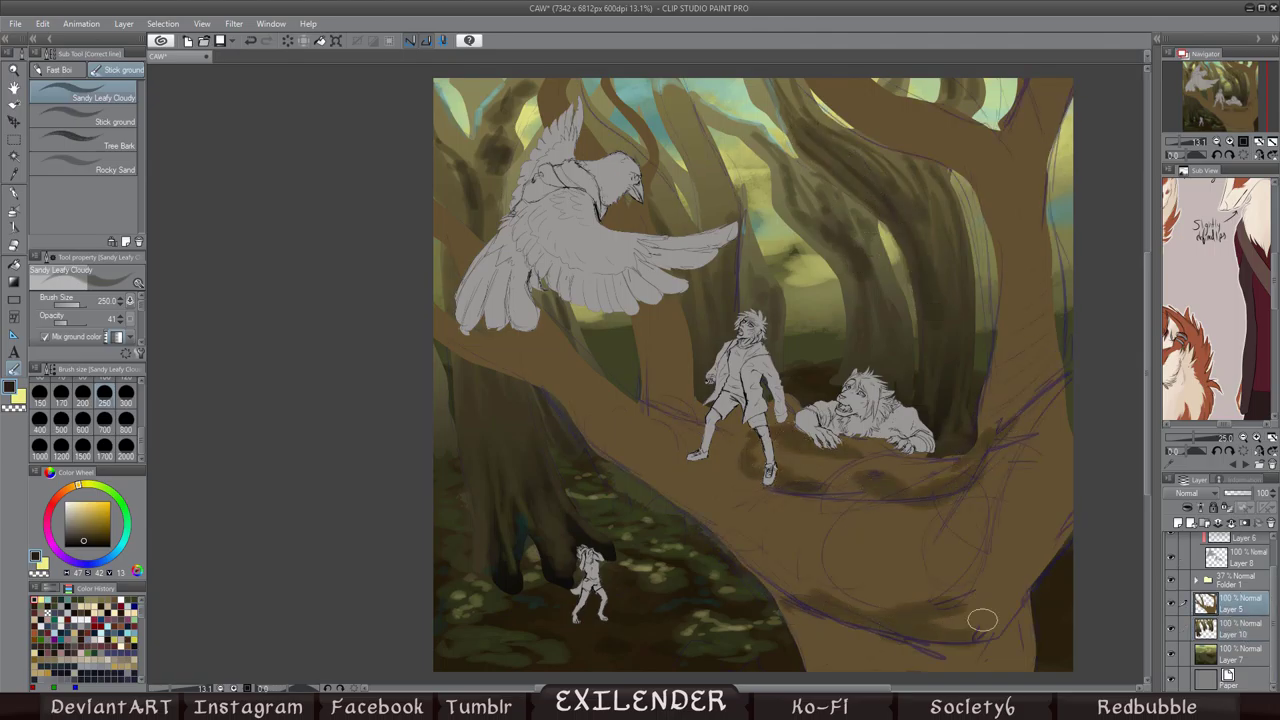
pyautogui.moveTo(1065, 500); pyautogui.dragTo(940, 640)
pyautogui.moveTo(1050, 510); pyautogui.dragTo(900, 600)
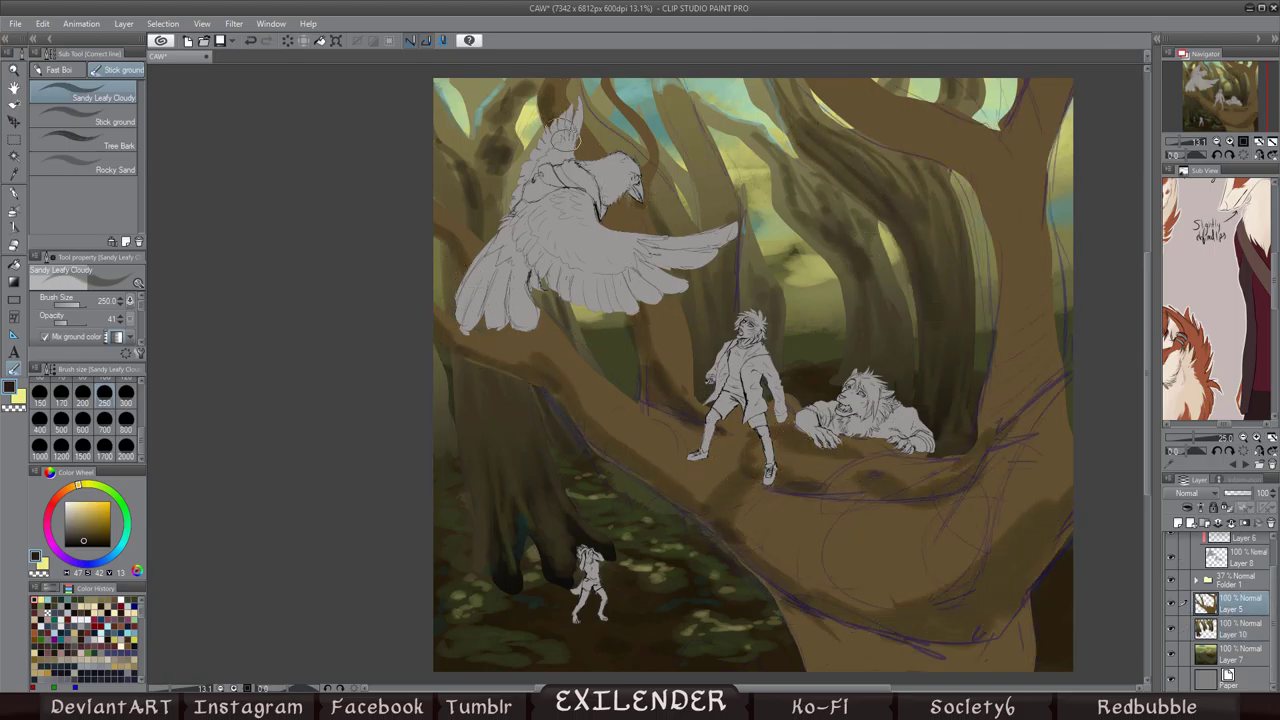
pyautogui.moveTo(1052, 95); pyautogui.dragTo(1020, 385)
pyautogui.moveTo(800, 630); pyautogui.dragTo(980, 600)
# Step: Add yellow highlights to the foreground trunk's outer edge and pale teal highlights along the top of its branch
pyautogui.moveTo(806, 500); pyautogui.dragTo(880, 495)
pyautogui.moveTo(1000, 450); pyautogui.dragTo(1060, 360)
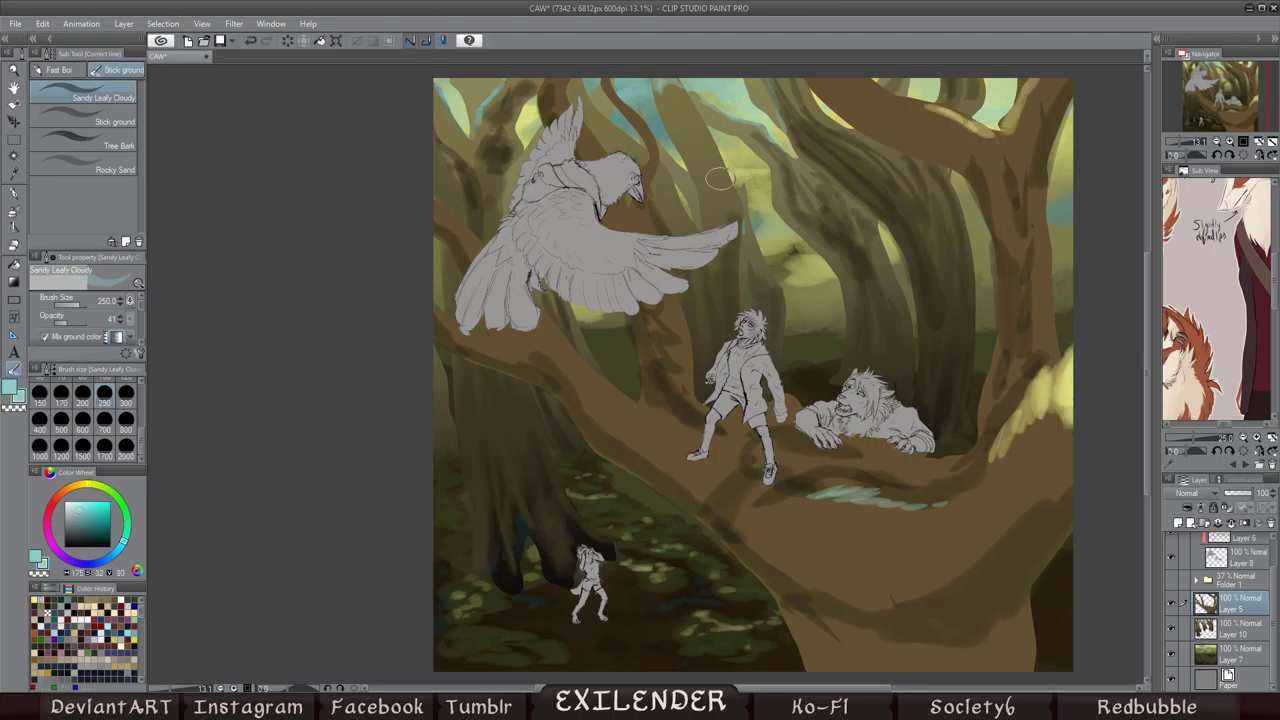
pyautogui.moveTo(610, 395); pyautogui.dragTo(695, 435)
pyautogui.moveTo(930, 450); pyautogui.dragTo(778, 424)
# Step: Paint sampled brown bark streaks over the background trunks on Layer 10
pyautogui.hotkey('alt', '[')
pyautogui.keyDown('alt'); pyautogui.click(562, 558); pyautogui.keyUp('alt')
pyautogui.press('h')
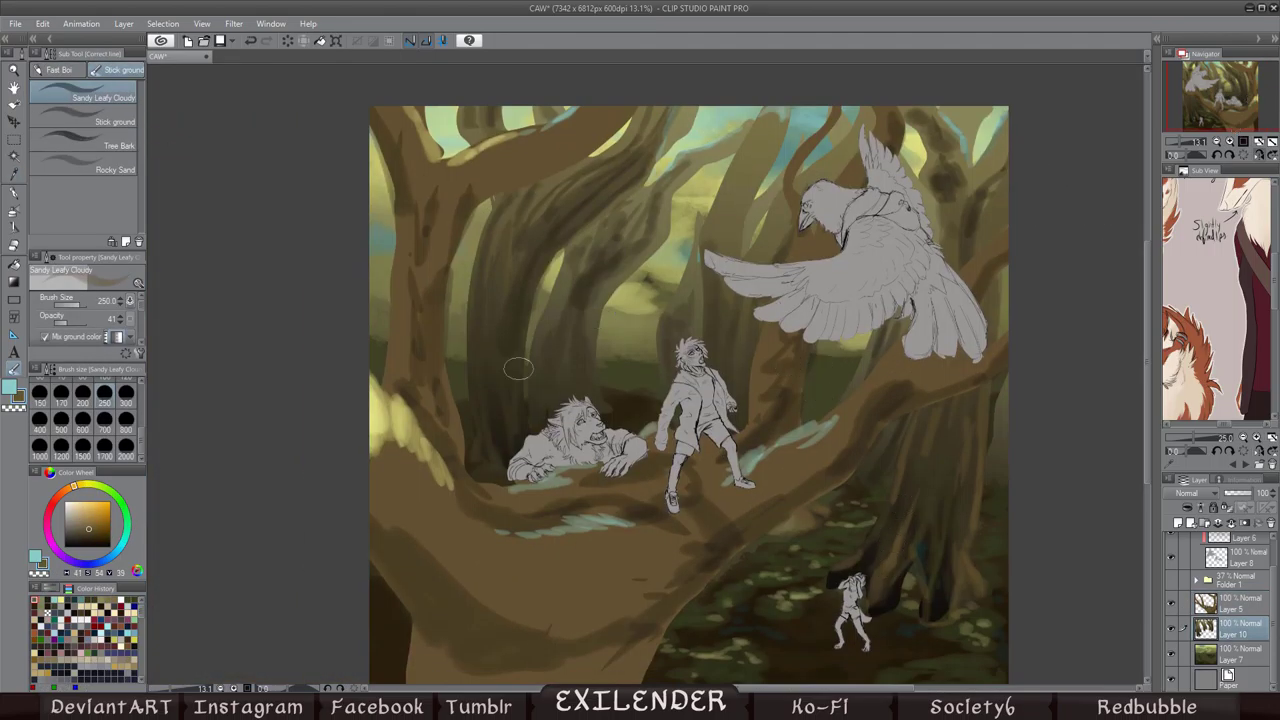
pyautogui.moveTo(559, 212); pyautogui.dragTo(536, 385)
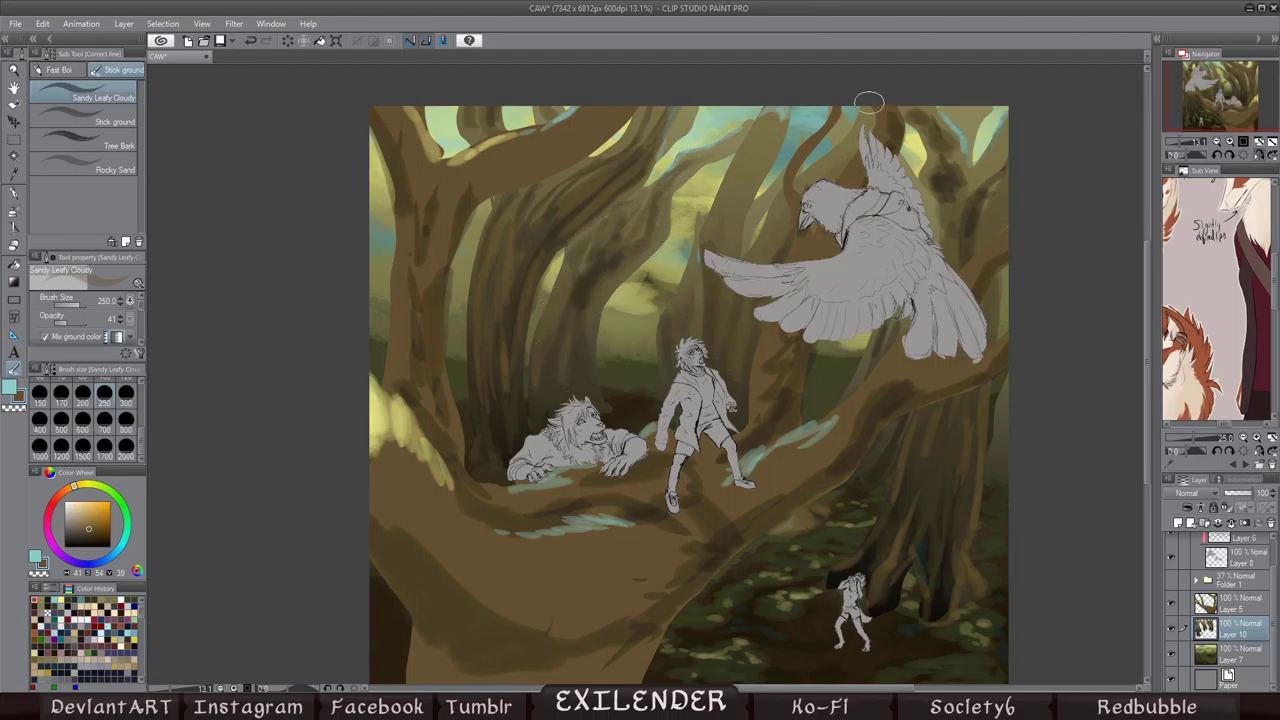
# Step: Paint dark green foliage around the base of the background trunk near the small figure on Layer 7
pyautogui.hotkey('alt', '[')
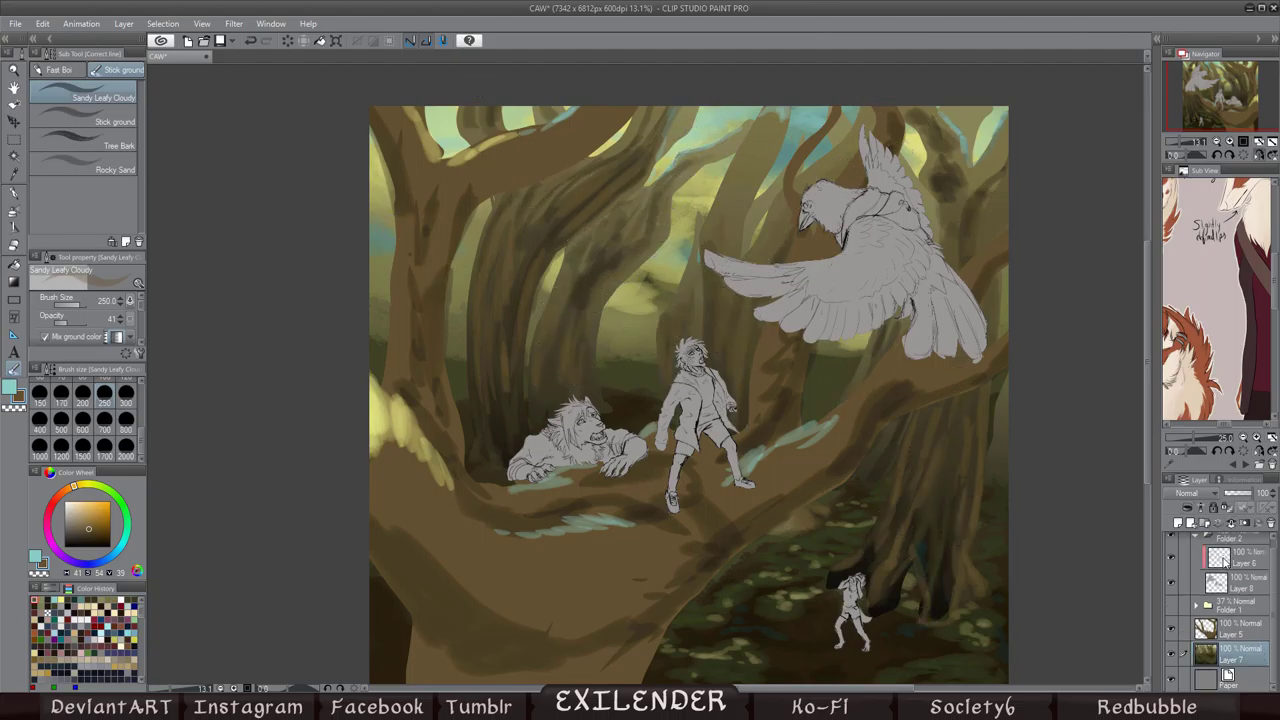
pyautogui.keyDown('alt'); pyautogui.click(979, 574); pyautogui.keyUp('alt')
pyautogui.press('h')
pyautogui.moveTo(1233, 97); pyautogui.dragTo(1219, 118)
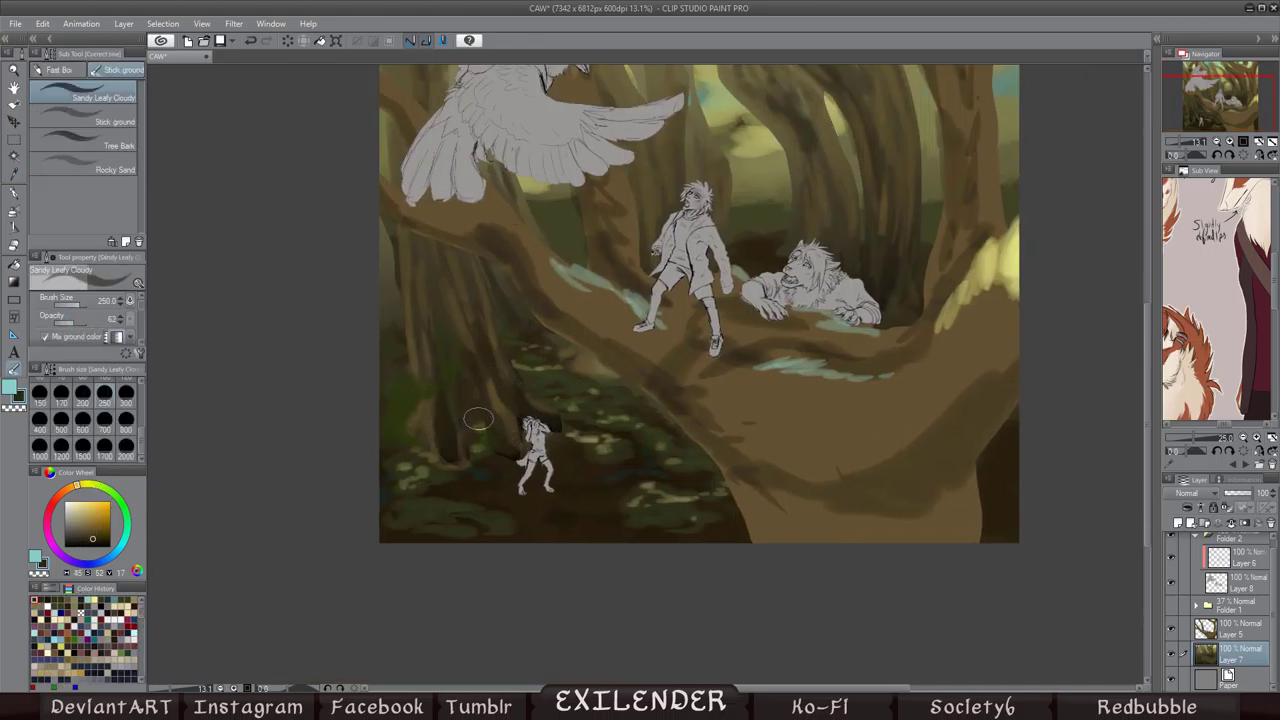
# Step: Deepen the background trunk behind the small figure with near-black brown bark strokes, checking it in mirrored view
pyautogui.press('h')
pyautogui.moveTo(845, 255); pyautogui.dragTo(806, 348)
pyautogui.press('h')
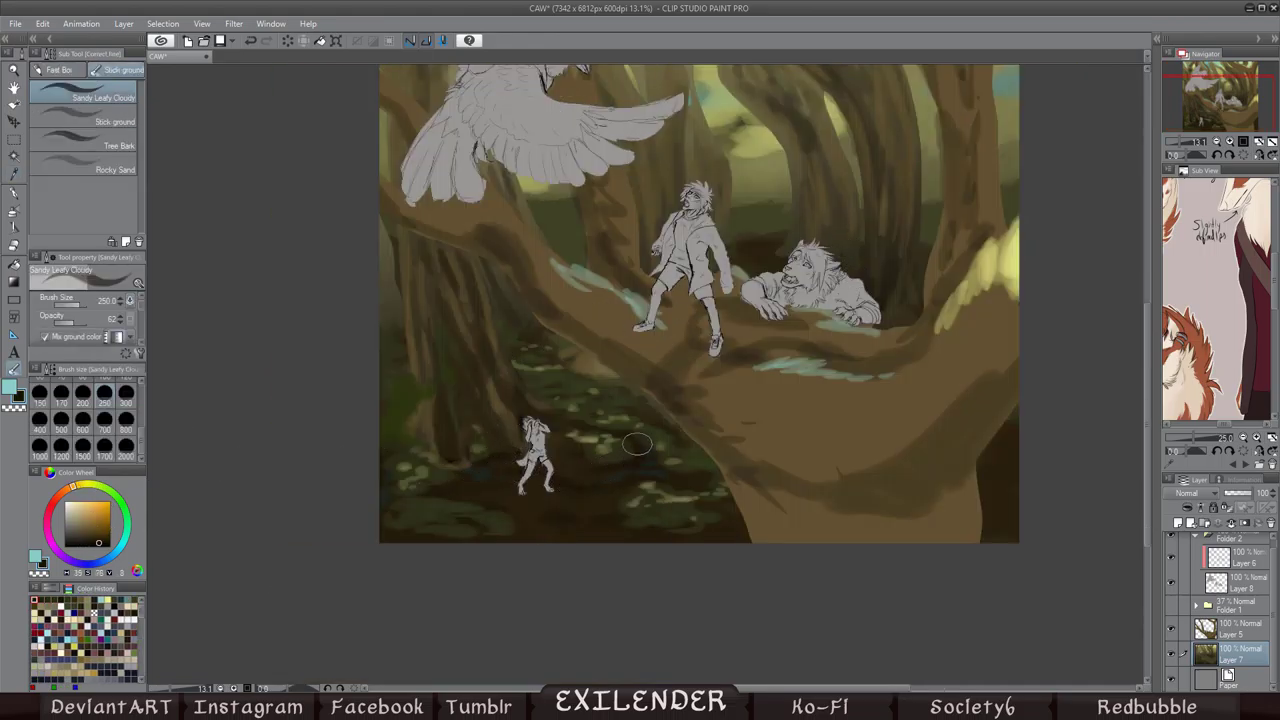
pyautogui.press('h')
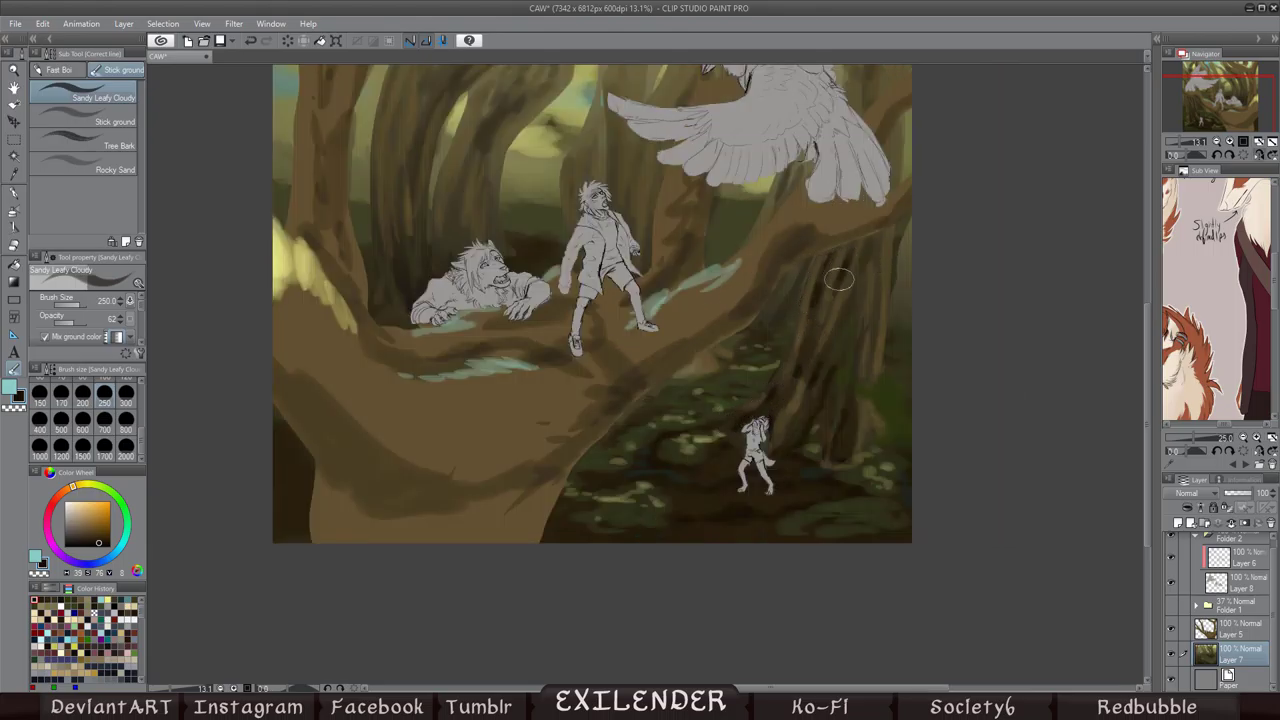
# Step: Add dark green touches to the background trees and pale teal highlights on the middle trunk beside the bird
pyautogui.hotkey('ctrl', '0')
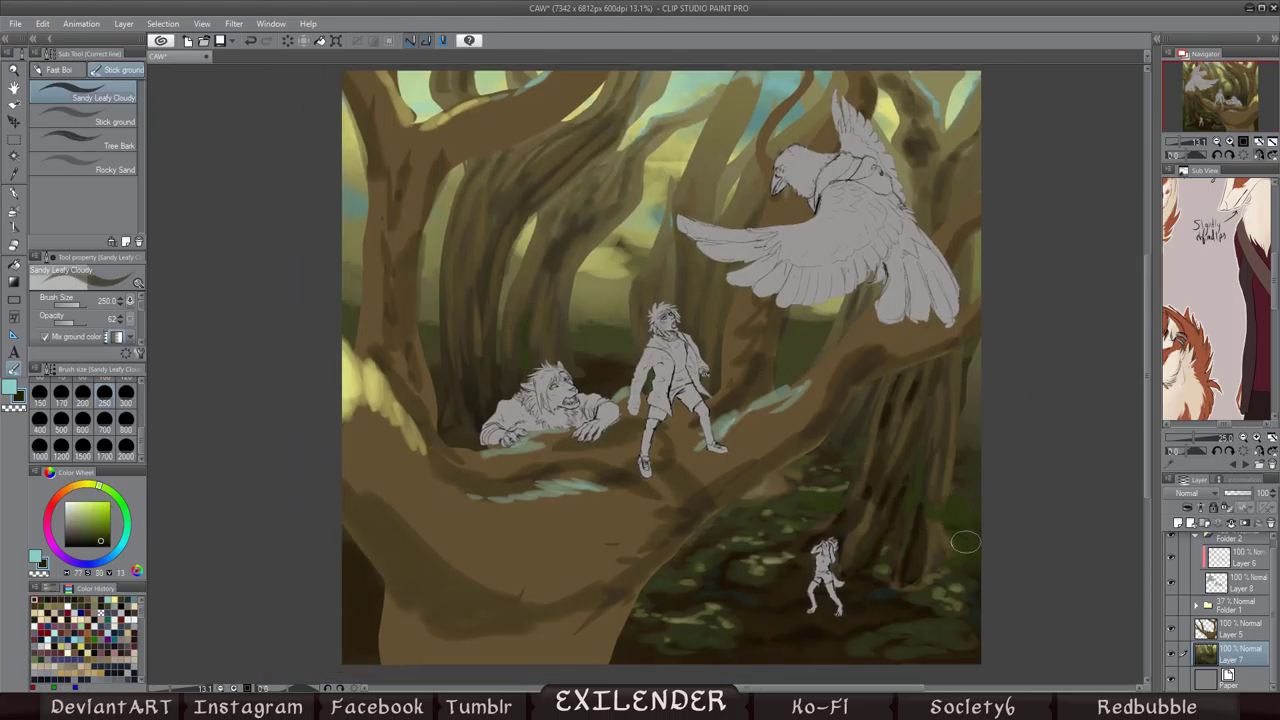
pyautogui.press('h')
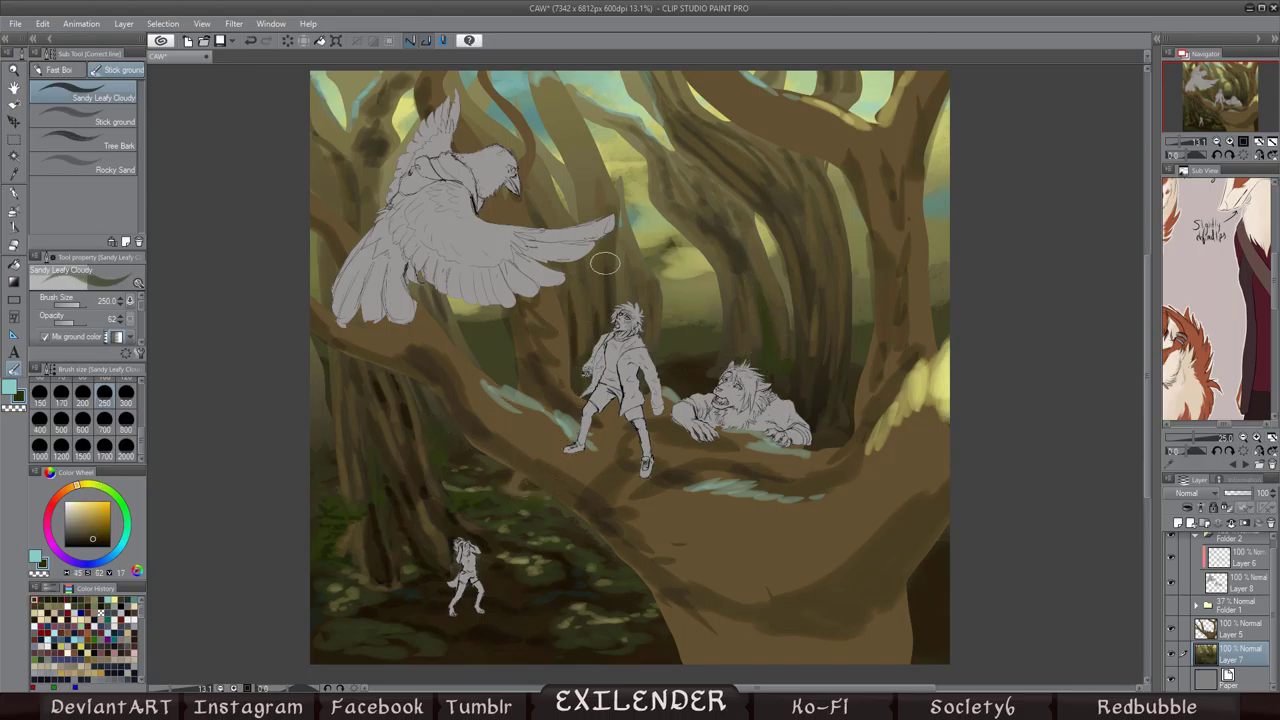
pyautogui.press('h')
pyautogui.click(35, 557)
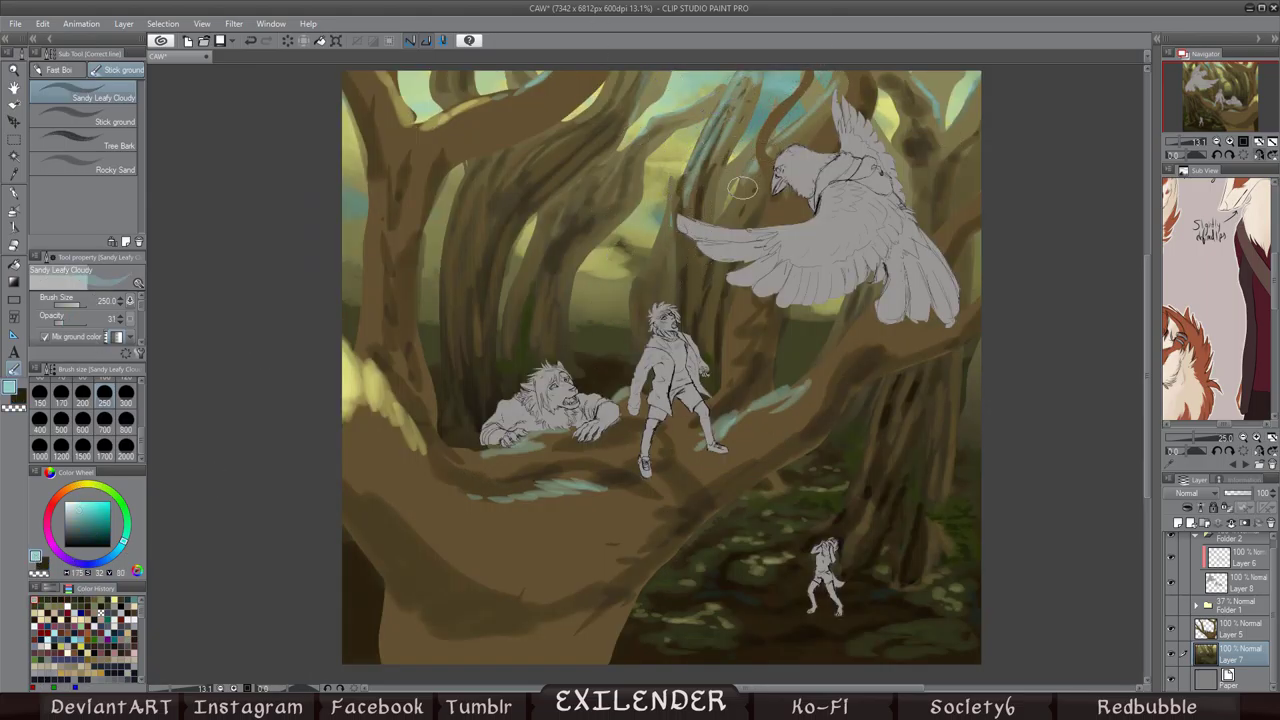
# Step: Paint sampled dark brown bark streaks and pale yellow edge light on the middle trunk beside the bird
pyautogui.press('h')
pyautogui.keyDown('alt'); pyautogui.click(720, 108); pyautogui.keyUp('alt')
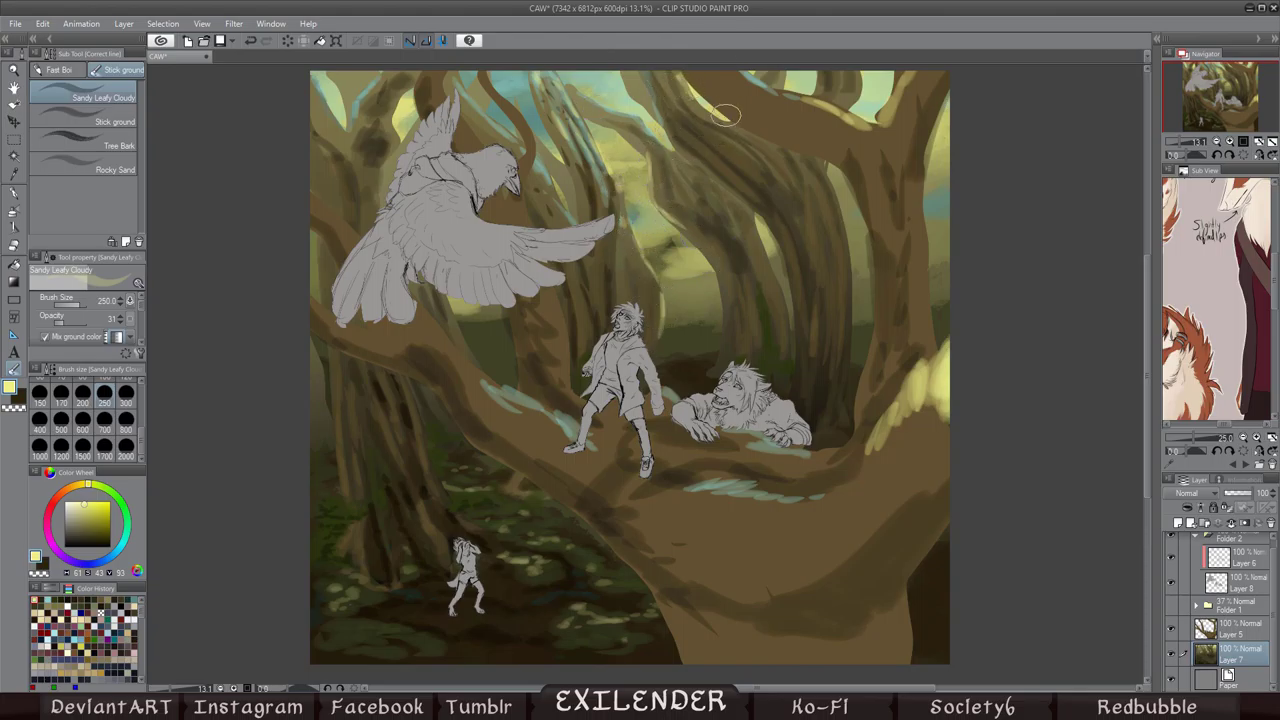
pyautogui.press('h')
pyautogui.keyDown('alt'); pyautogui.click(939, 415); pyautogui.keyUp('alt')
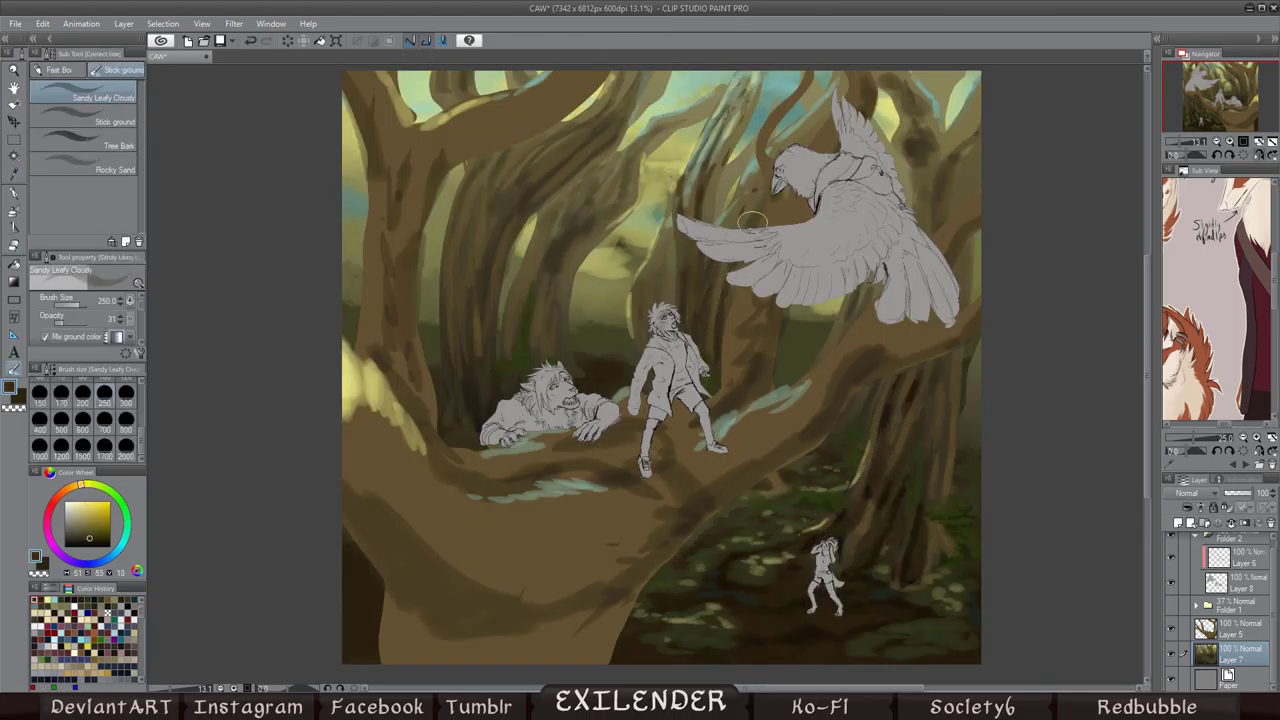
pyautogui.press('h')
pyautogui.moveTo(548, 88); pyautogui.dragTo(590, 173)
pyautogui.moveTo(800, 218); pyautogui.dragTo(839, 95)
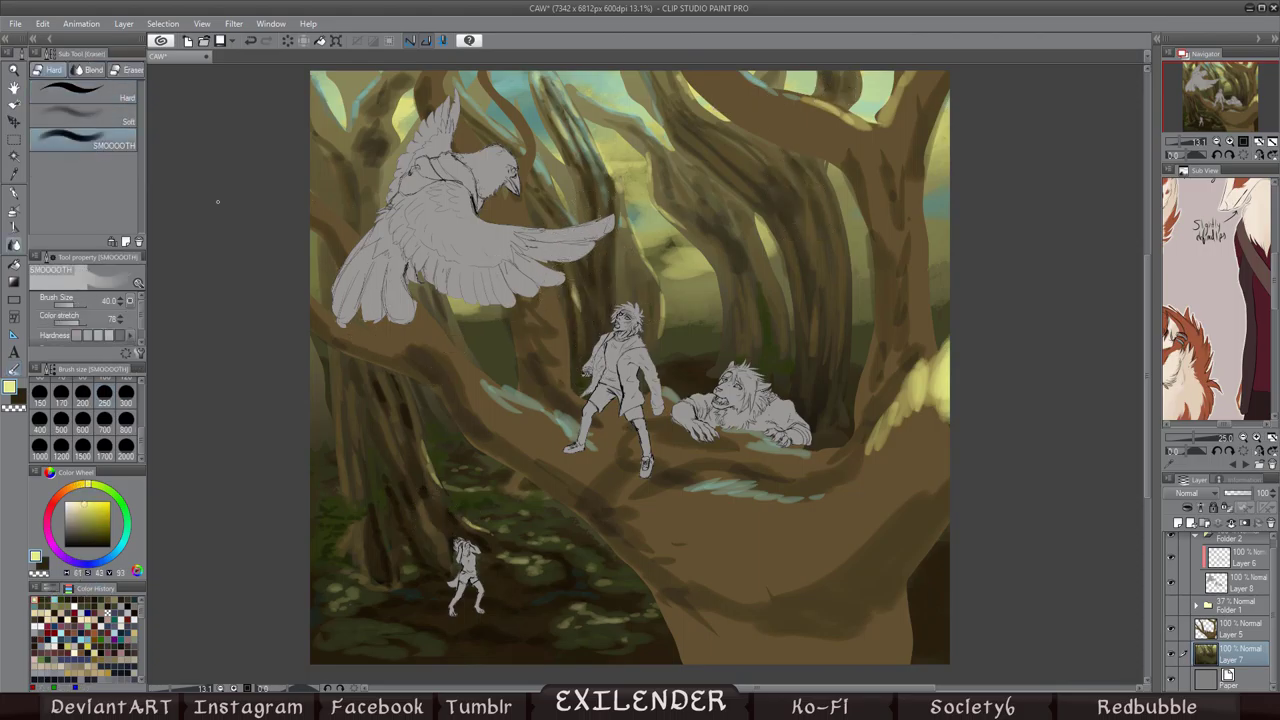
# Step: Paint pale yellow rim light along the background trunk and root beside the small figure, blending it with the SMOOOOTH tool
pyautogui.press('h')
pyautogui.press('j')
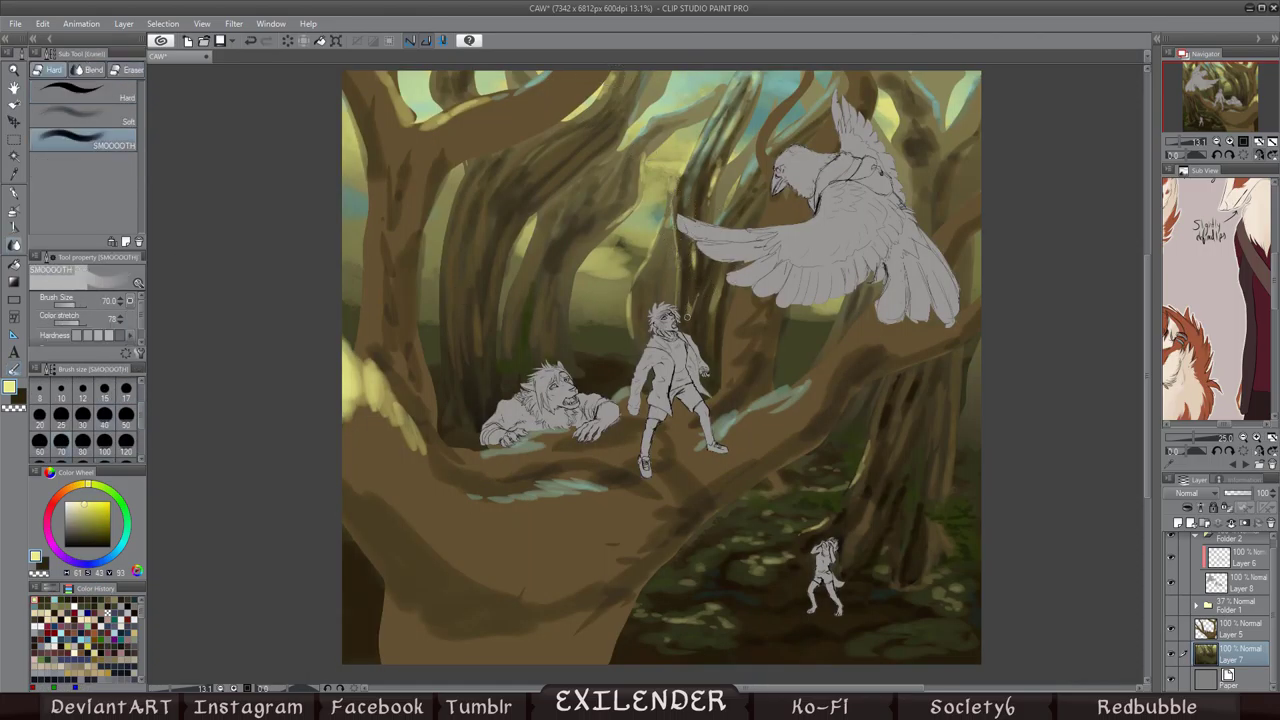
pyautogui.press('b')
pyautogui.press('h')
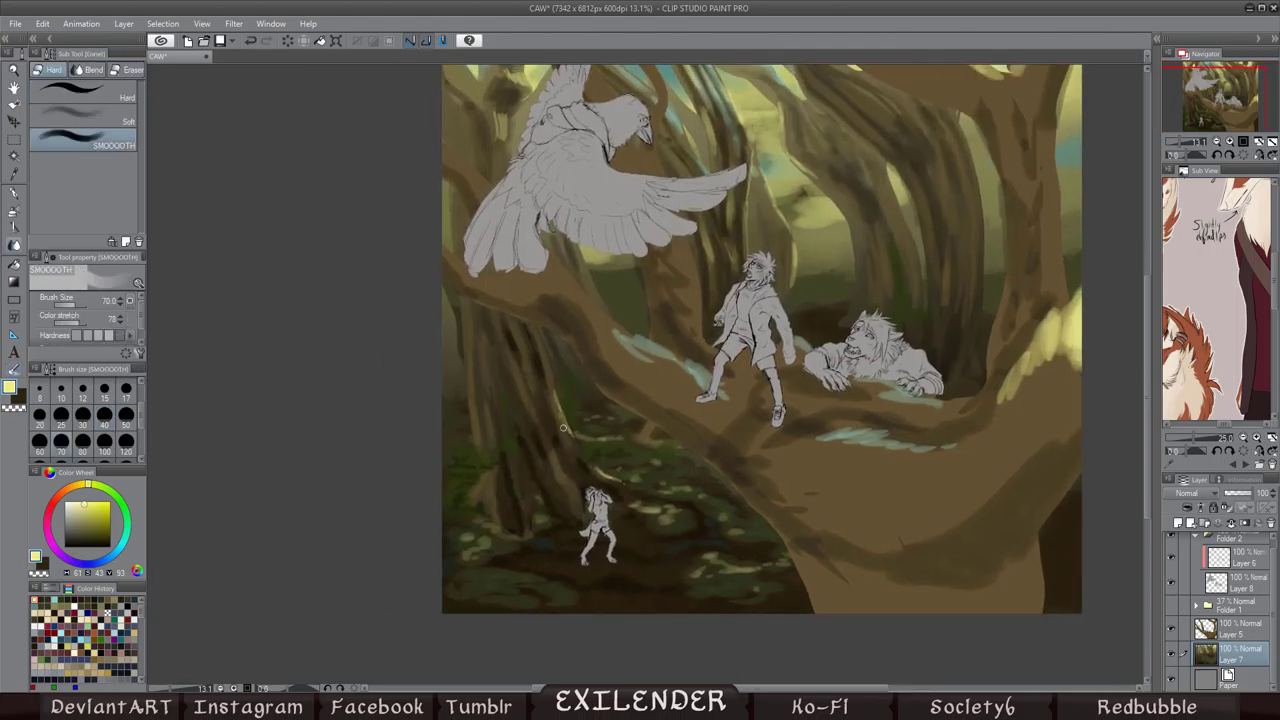
pyautogui.keyDown('alt'); pyautogui.click(512, 358); pyautogui.keyUp('alt')
pyautogui.press('h')
pyautogui.moveTo(1238, 115); pyautogui.dragTo(1230, 110)
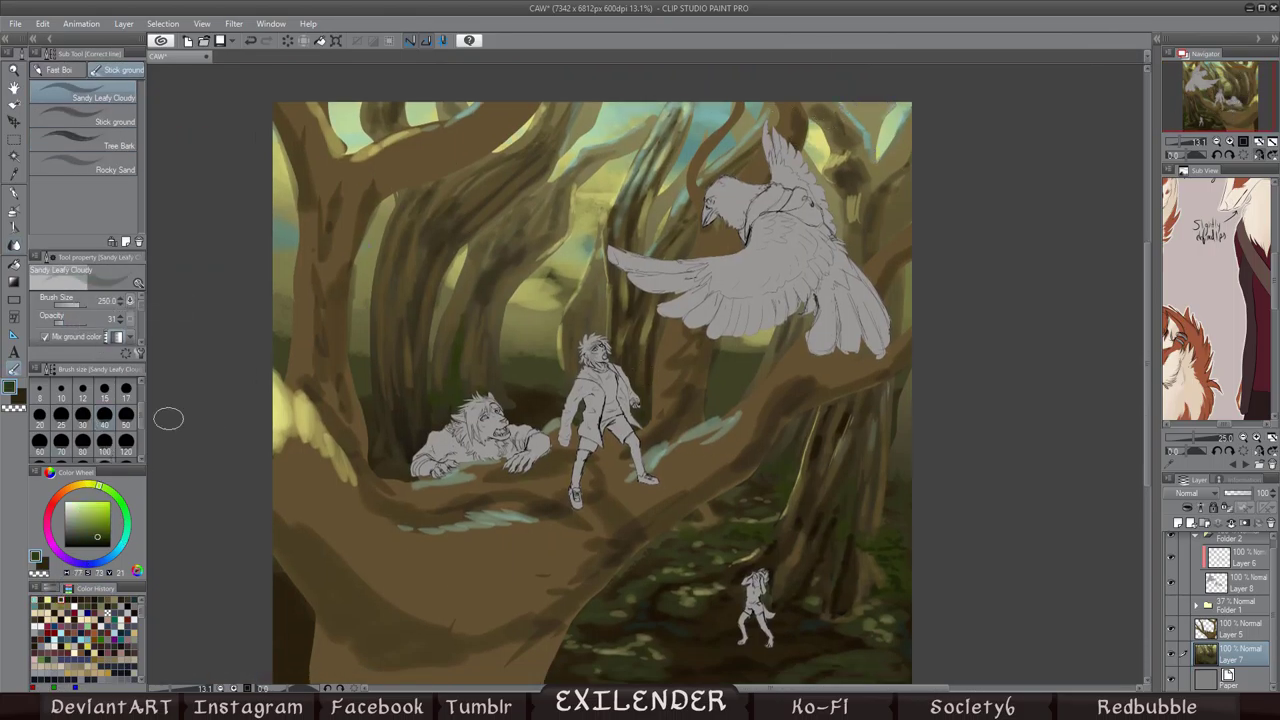
# Step: Deepen the bark shading on the trunks behind the creature with sampled dark green and brown tones
pyautogui.keyDown('alt'); pyautogui.click(383, 329); pyautogui.keyUp('alt')
pyautogui.keyDown('alt'); pyautogui.click(423, 428); pyautogui.keyUp('alt')
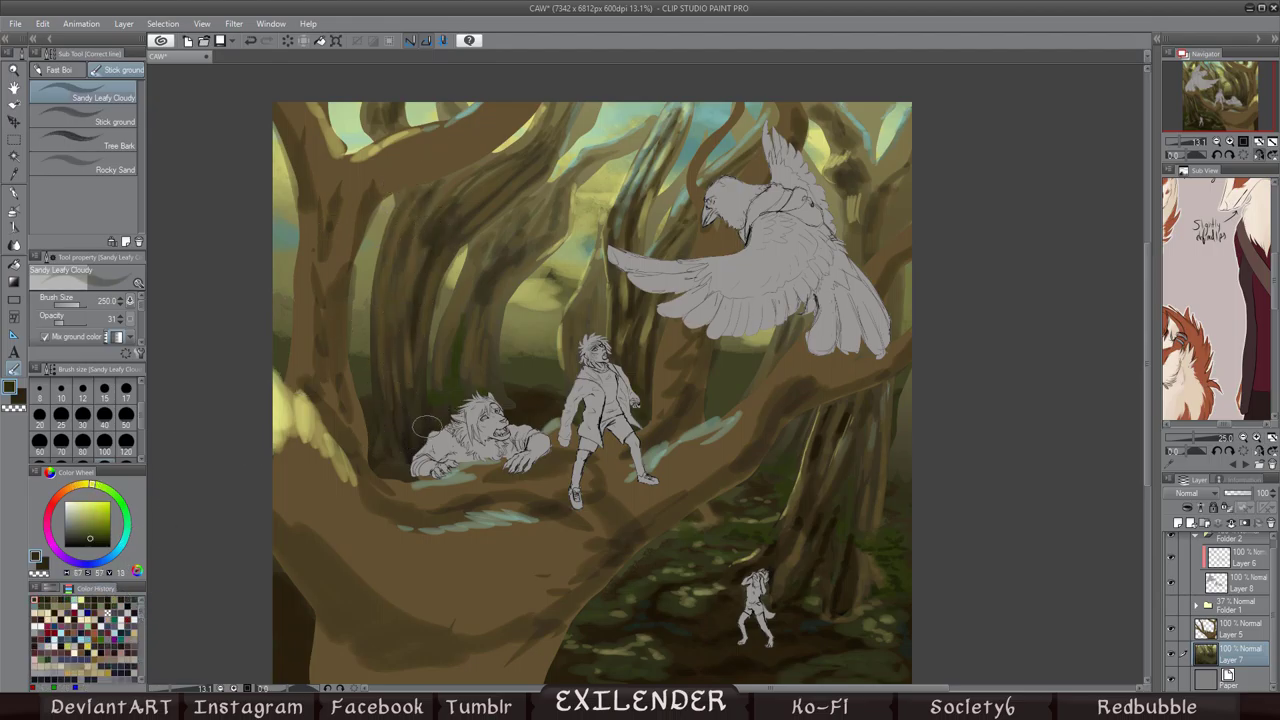
pyautogui.keyDown('alt'); pyautogui.click(393, 302); pyautogui.keyUp('alt')
pyautogui.press('h')
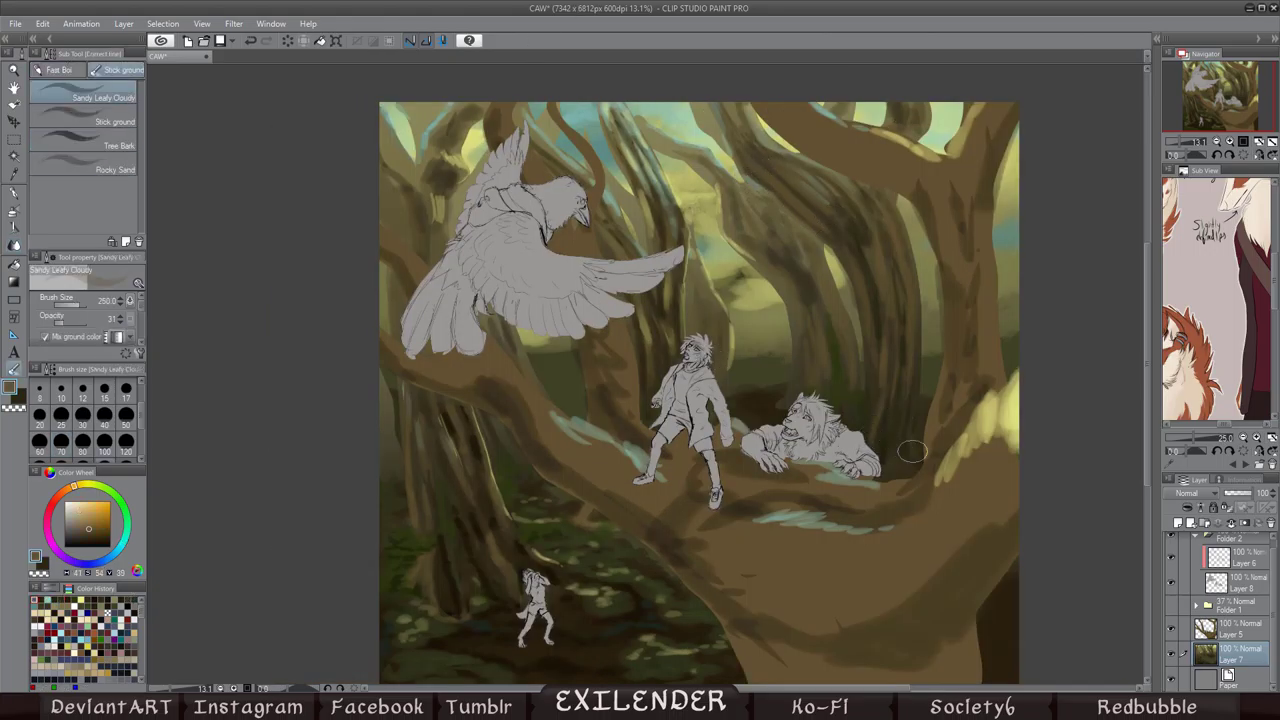
pyautogui.press('h')
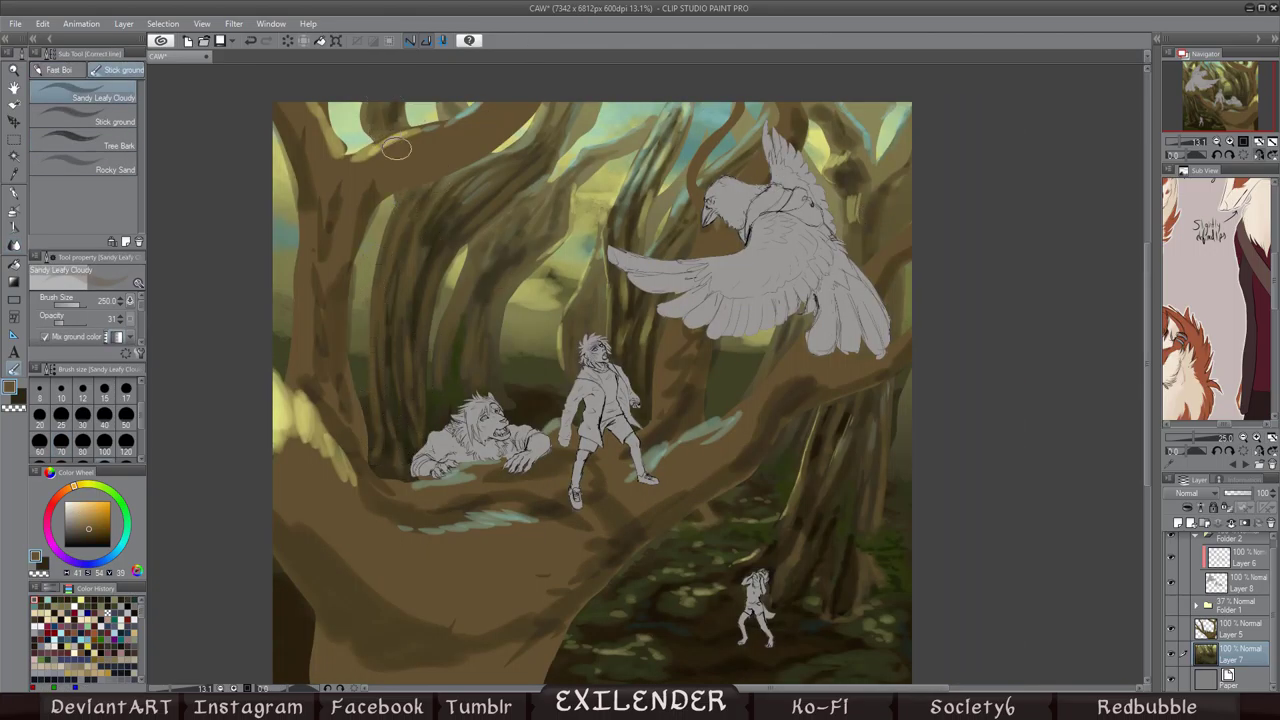
pyautogui.moveTo(486, 332)
pyautogui.mouseDown()
pyautogui.moveTo(557, 196)
pyautogui.moveTo(486, 299)
pyautogui.mouseUp()
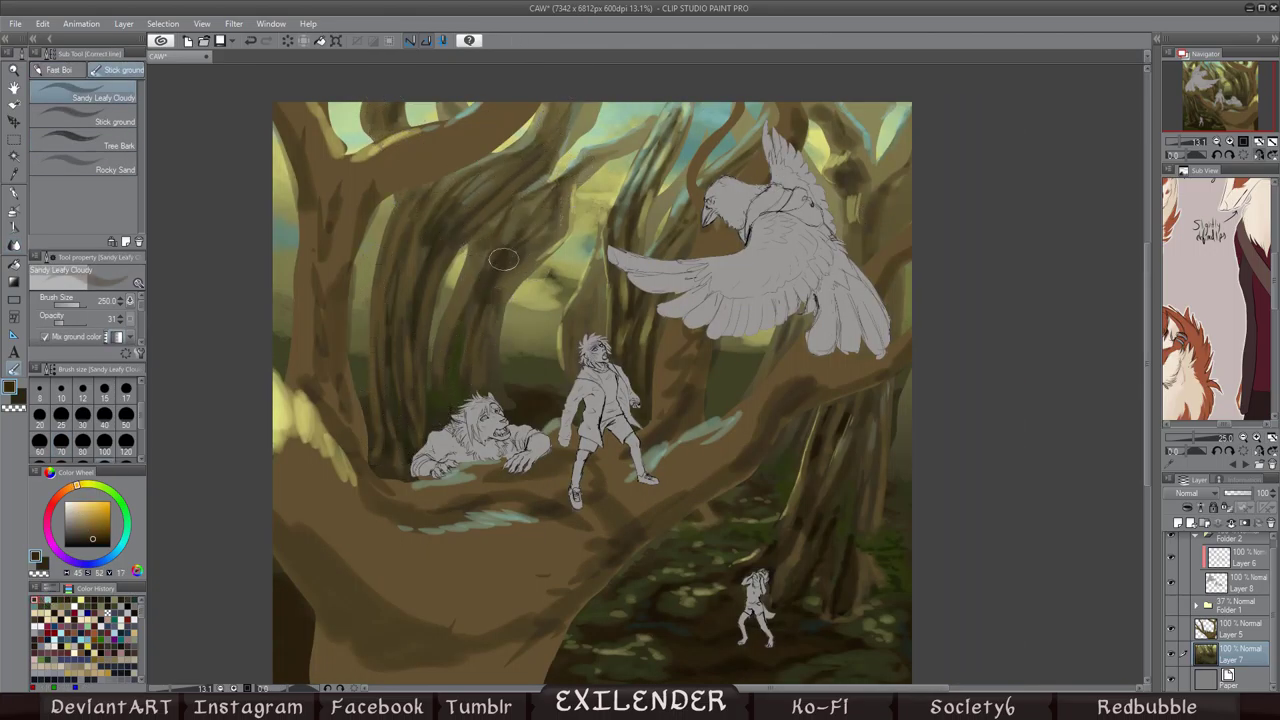
# Step: Darken the lower trunks behind the creature and paint mottled green forest floor in the gap between creature and boy
pyautogui.press('h')
pyautogui.keyDown('alt'); pyautogui.click(868, 276); pyautogui.keyUp('alt')
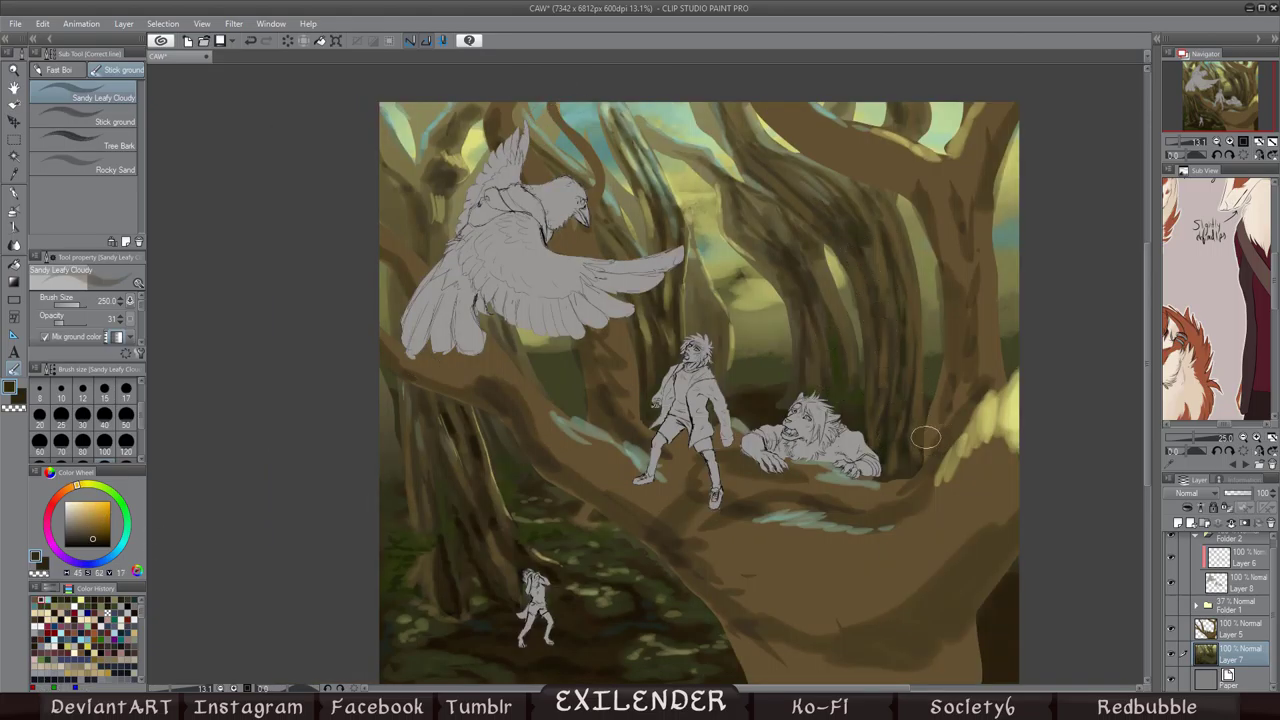
pyautogui.keyDown('alt'); pyautogui.click(925, 437); pyautogui.keyUp('alt')
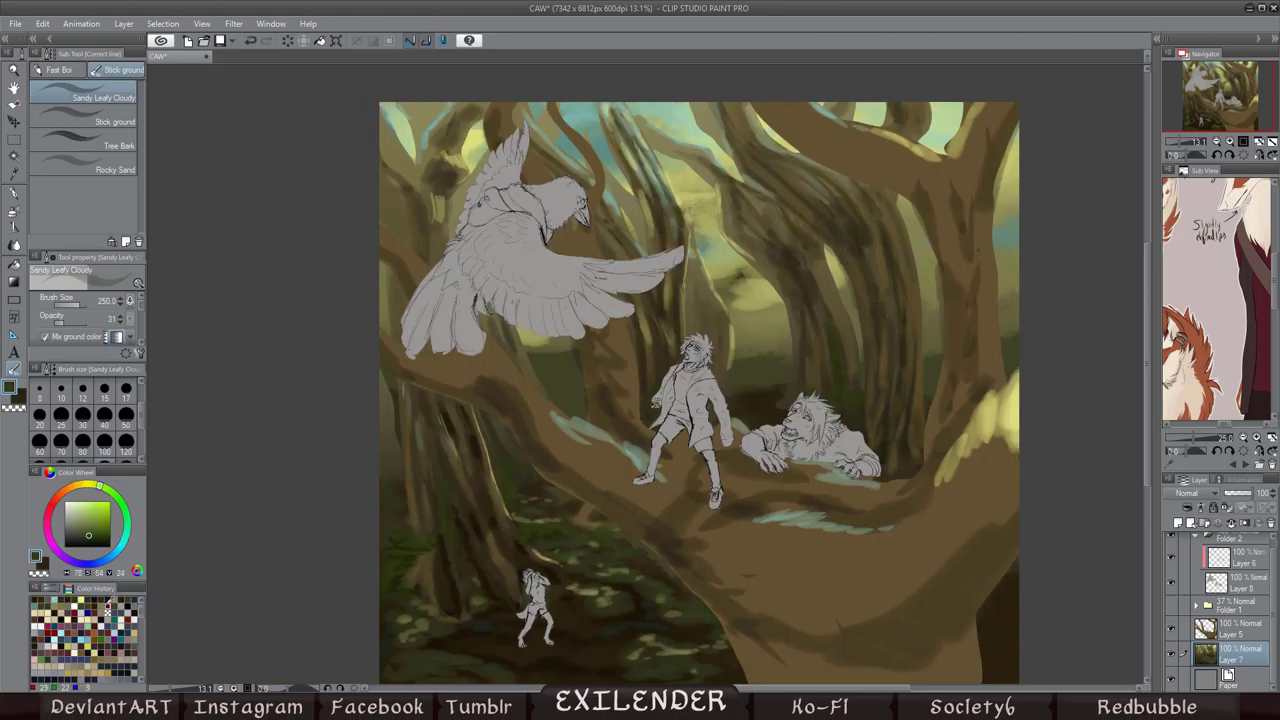
pyautogui.keyDown('alt'); pyautogui.click(740, 387); pyautogui.keyUp('alt')
pyautogui.press('h')
# Step: Add thin pale teal edge highlights to the trunks behind the creature with a size 40 brush, blending them in
pyautogui.keyDown('alt'); pyautogui.click(385, 248); pyautogui.keyUp('alt')
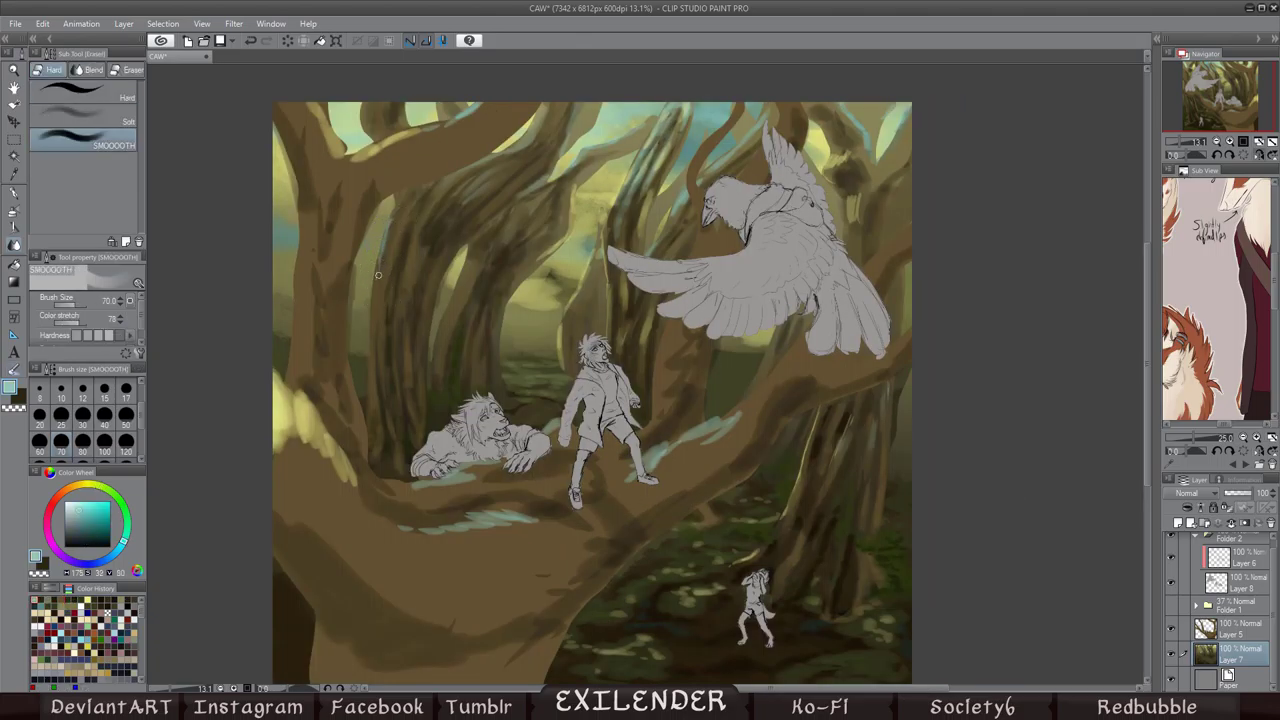
pyautogui.press('j')
pyautogui.press('h')
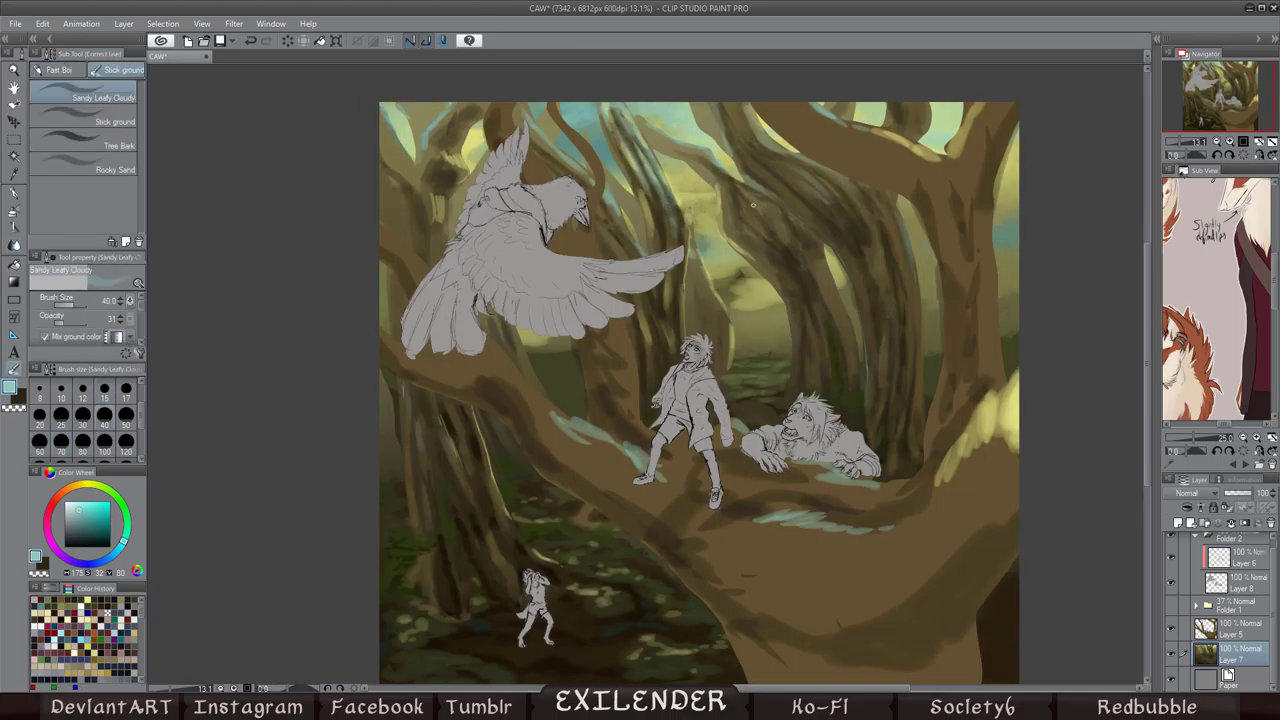
pyautogui.press('b')
pyautogui.press('h')
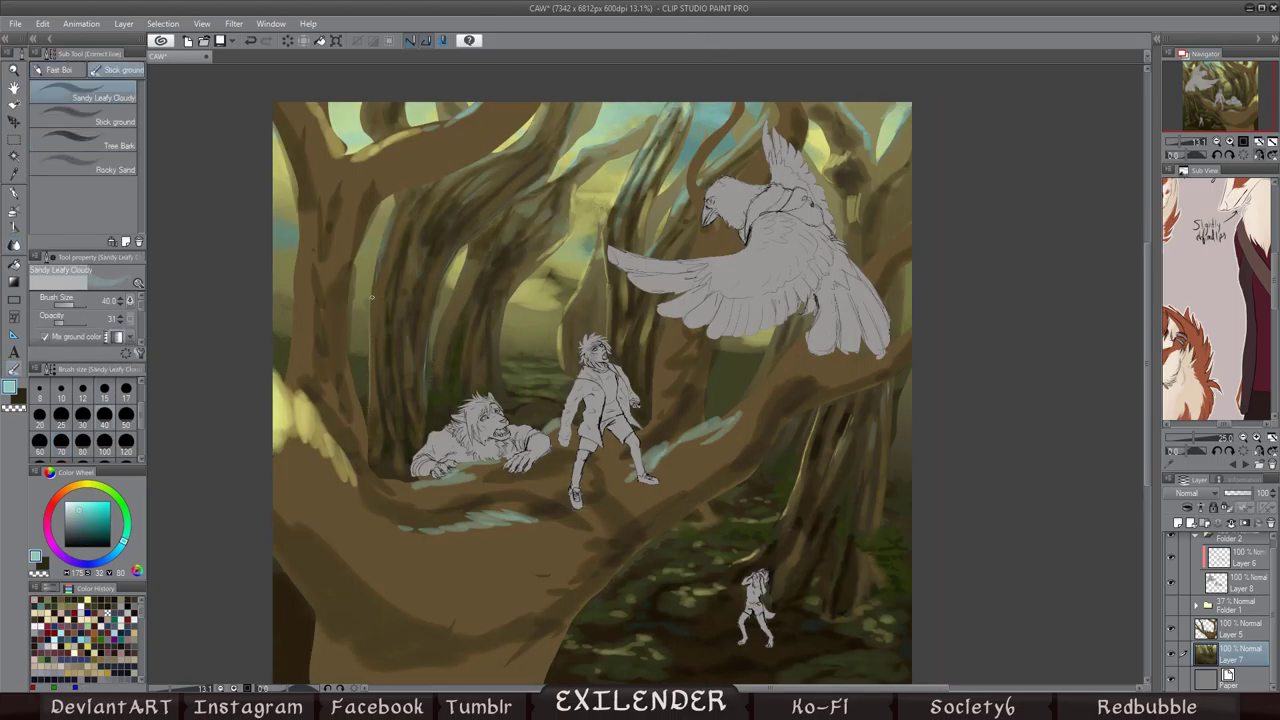
pyautogui.press('h')
# Step: Set the brush size to 100 and paint sampled dark brown bark streaks down the trunks behind the creature
pyautogui.keyDown('alt'); pyautogui.click(822, 398); pyautogui.keyUp('alt')
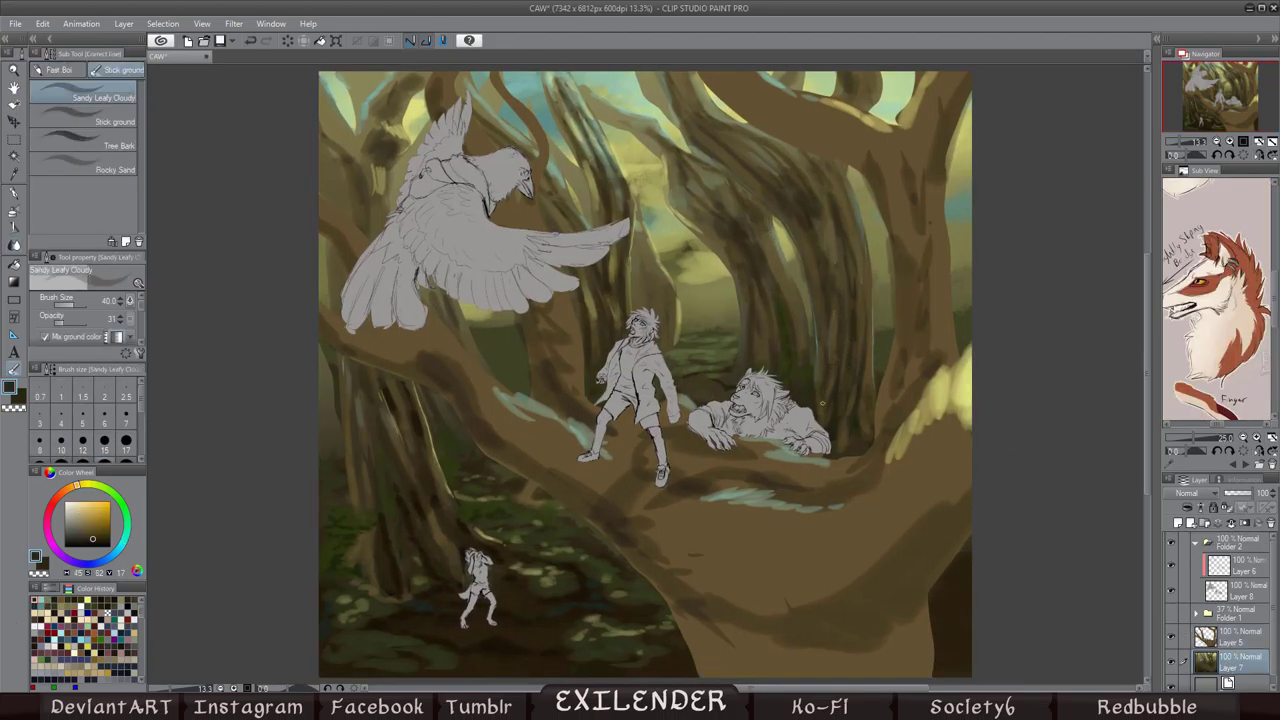
pyautogui.scroll(-2, 103, 440)
pyautogui.click(103, 445)
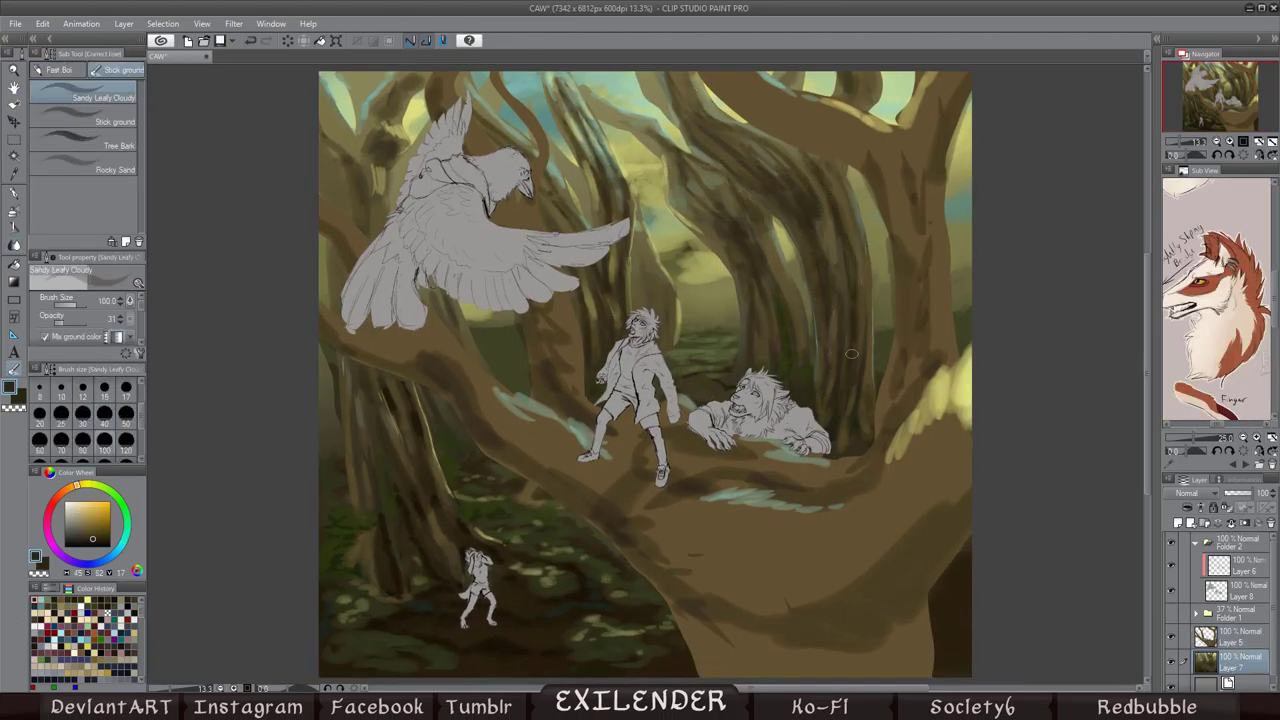
pyautogui.moveTo(840, 214); pyautogui.dragTo(852, 330)
# Step: Paint dark bark streaks on the trunk behind the boy and olive strokes on the small figure's trunk, blending them
pyautogui.press('h')
pyautogui.keyDown('alt'); pyautogui.click(438, 432); pyautogui.keyUp('alt')
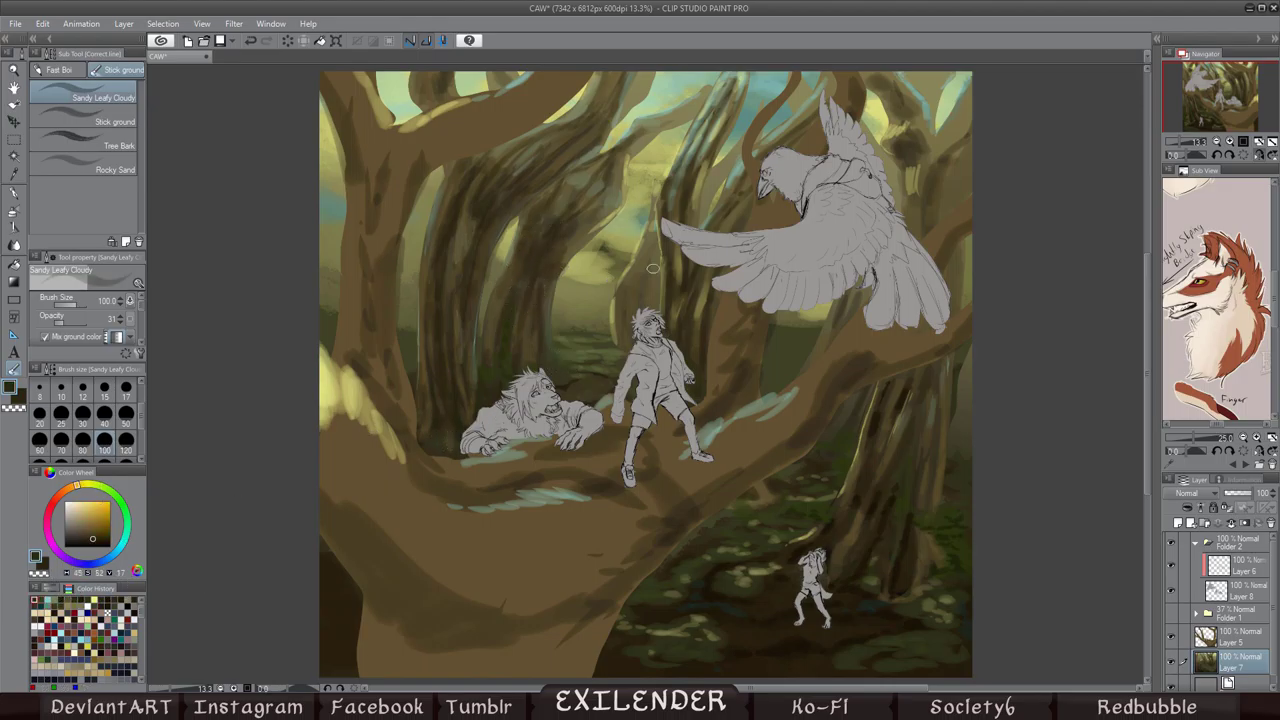
pyautogui.keyDown('alt'); pyautogui.click(597, 278); pyautogui.keyUp('alt')
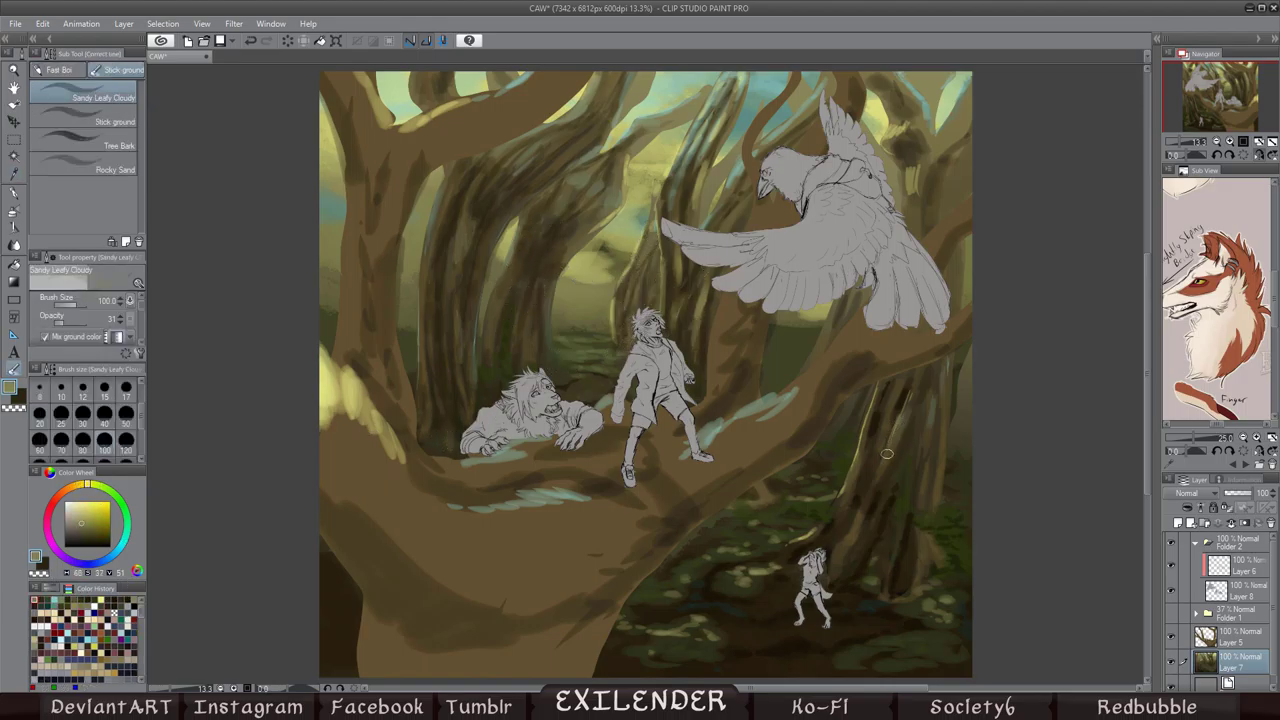
pyautogui.press('e')
pyautogui.press('h')
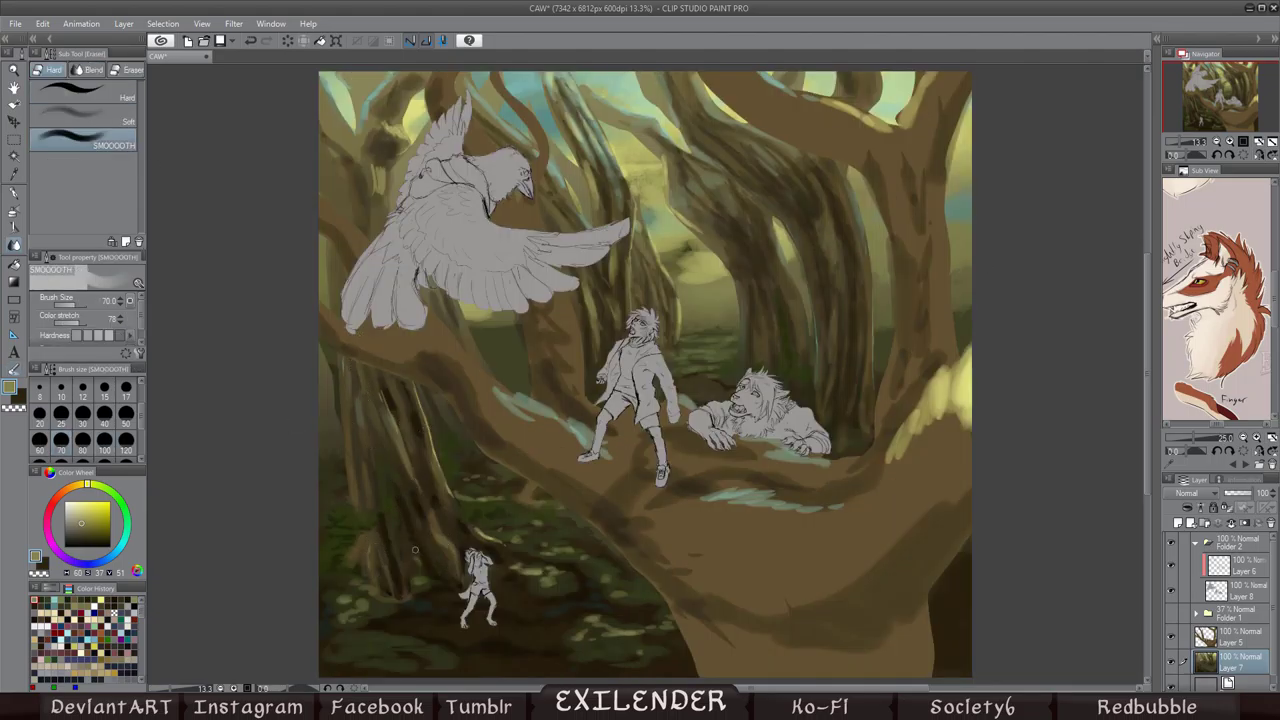
# Step: Add pale teal highlights to the trunks behind the creature and deepen their shadows with sampled dark brown
pyautogui.keyDown('alt'); pyautogui.click(870, 85); pyautogui.keyUp('alt')
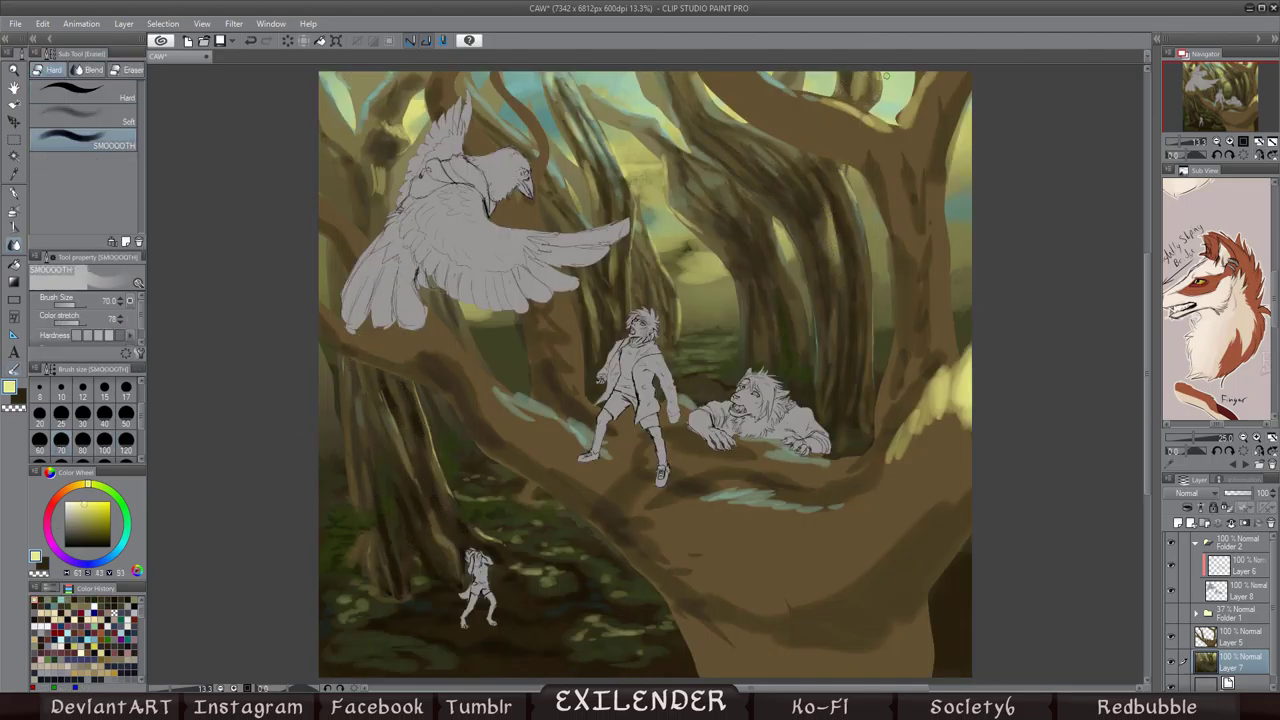
pyautogui.press('h')
pyautogui.press('b')
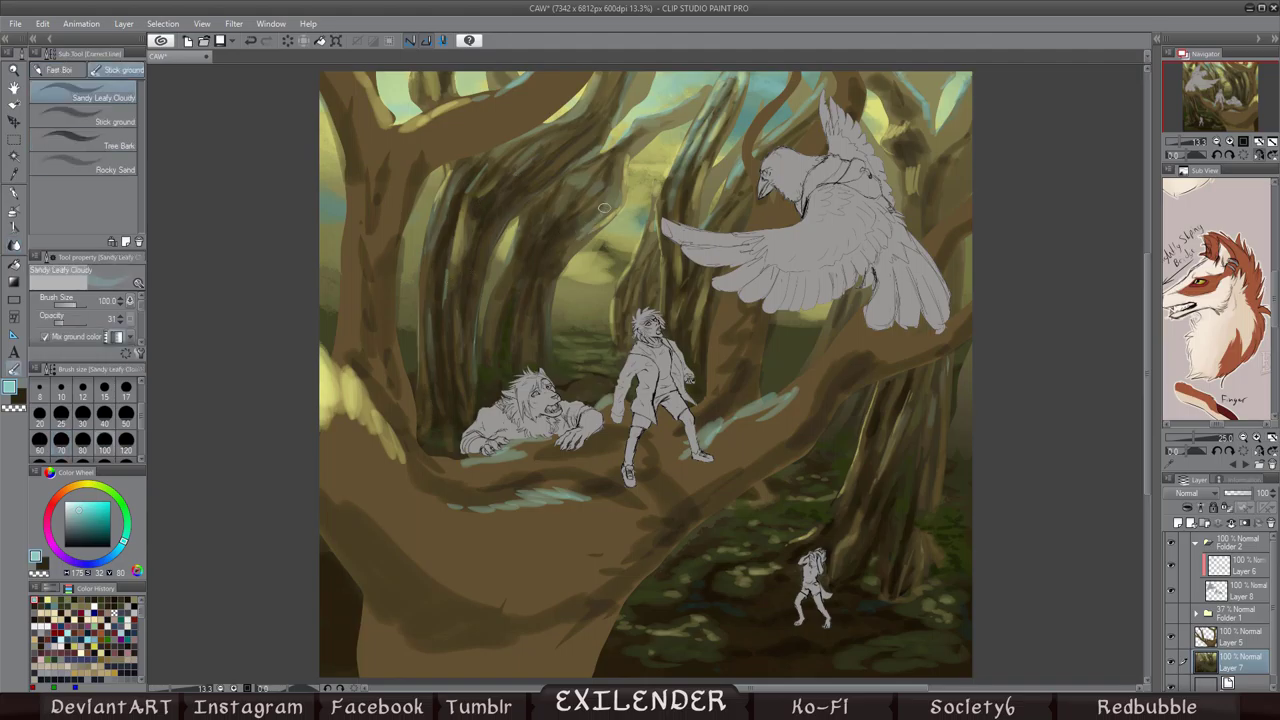
pyautogui.keyDown('alt'); pyautogui.click(378, 298); pyautogui.keyUp('alt')
pyautogui.press('h')
pyautogui.press('h')
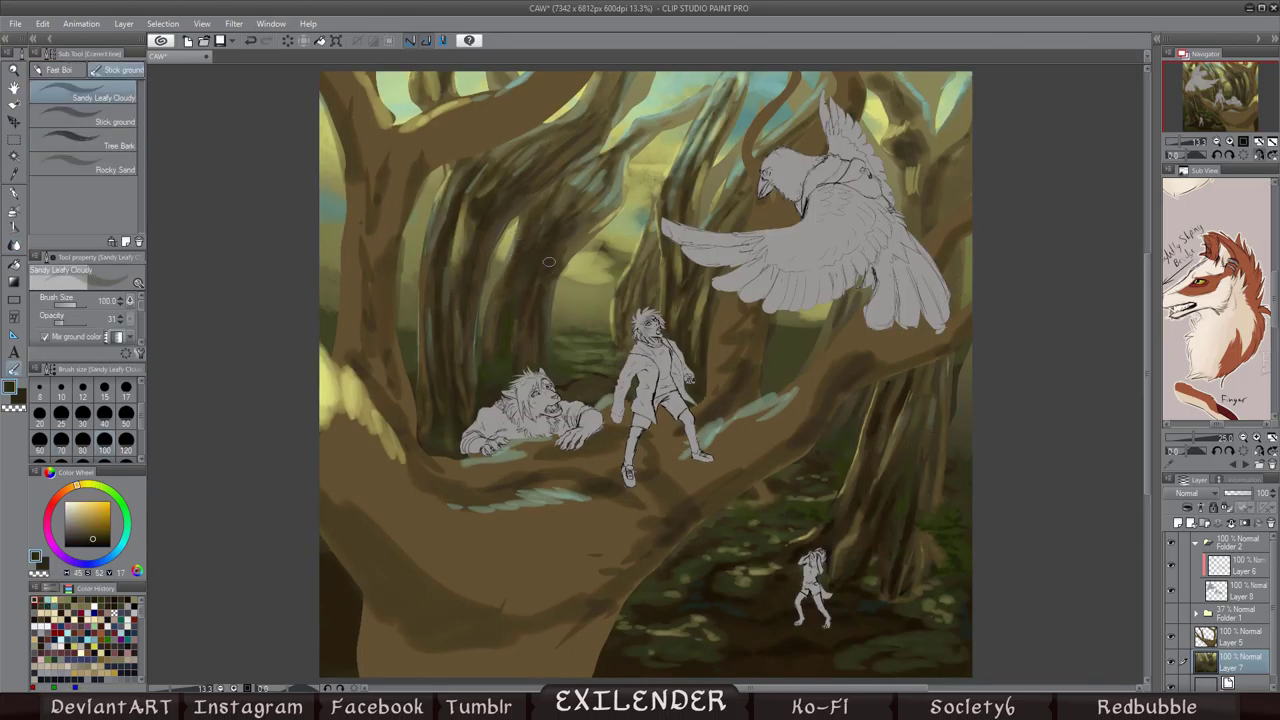
# Step: Blend the bark on the trunks behind the creature and add pale yellow and teal light to their upper parts
pyautogui.press('e')
pyautogui.press('h')
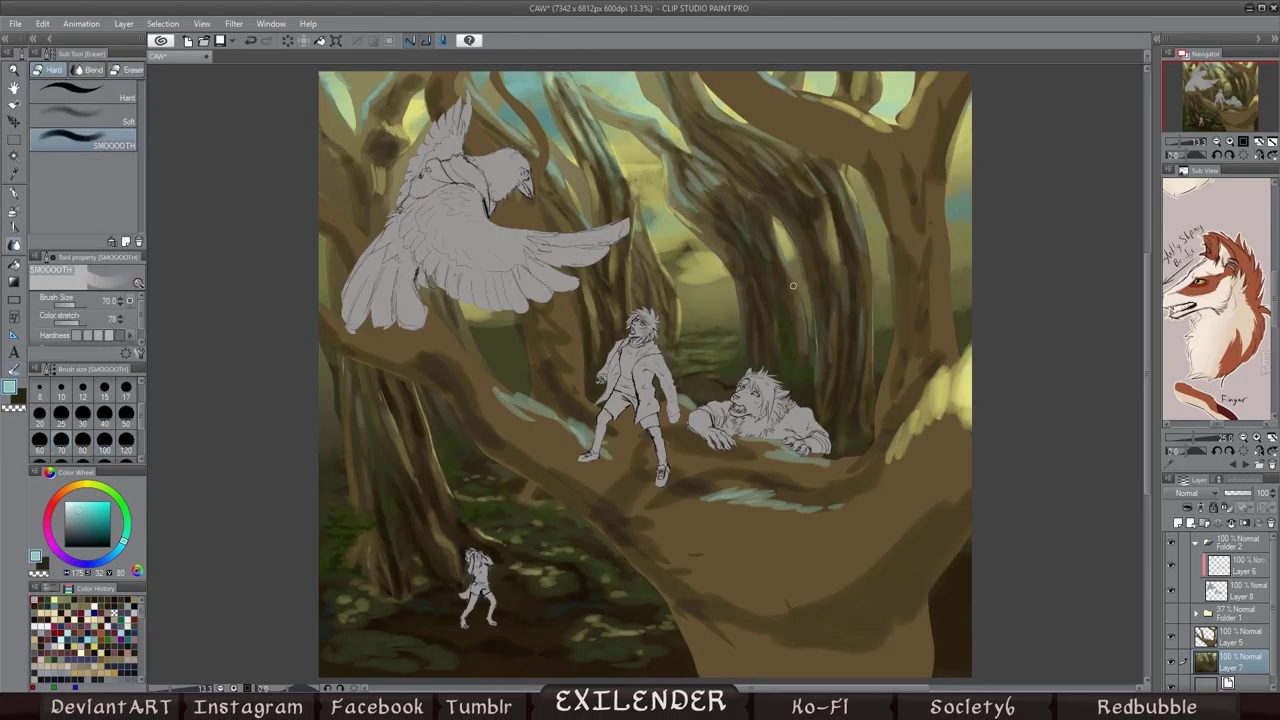
pyautogui.press('b')
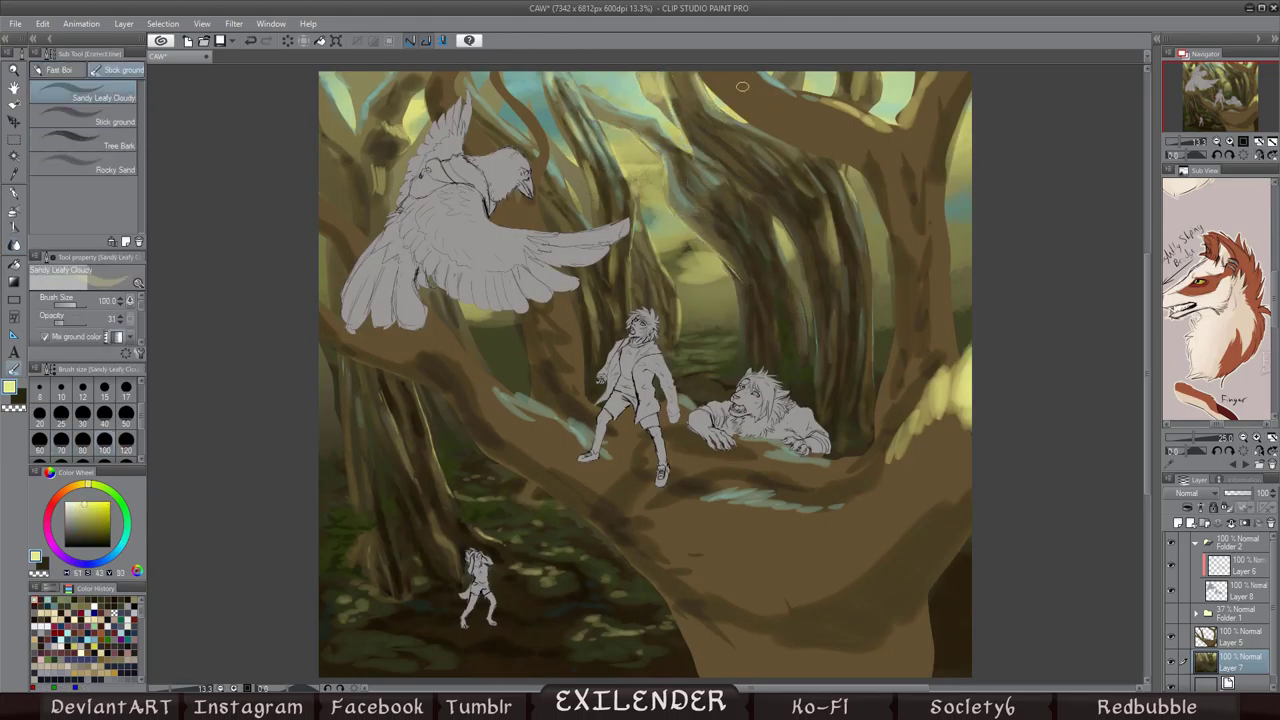
pyautogui.press('e')
pyautogui.press('h')
pyautogui.press('h')
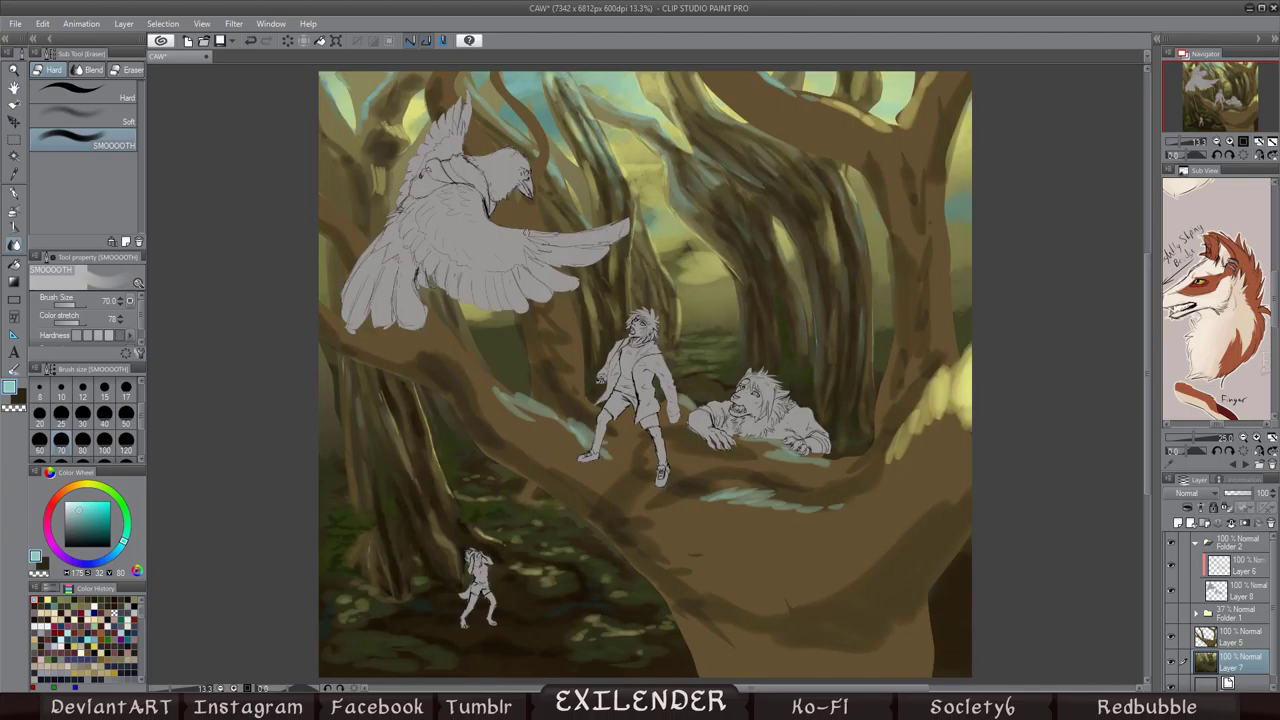
# Step: Paint dark green around the bases of the trunks behind the creature and blend it
pyautogui.press('b')
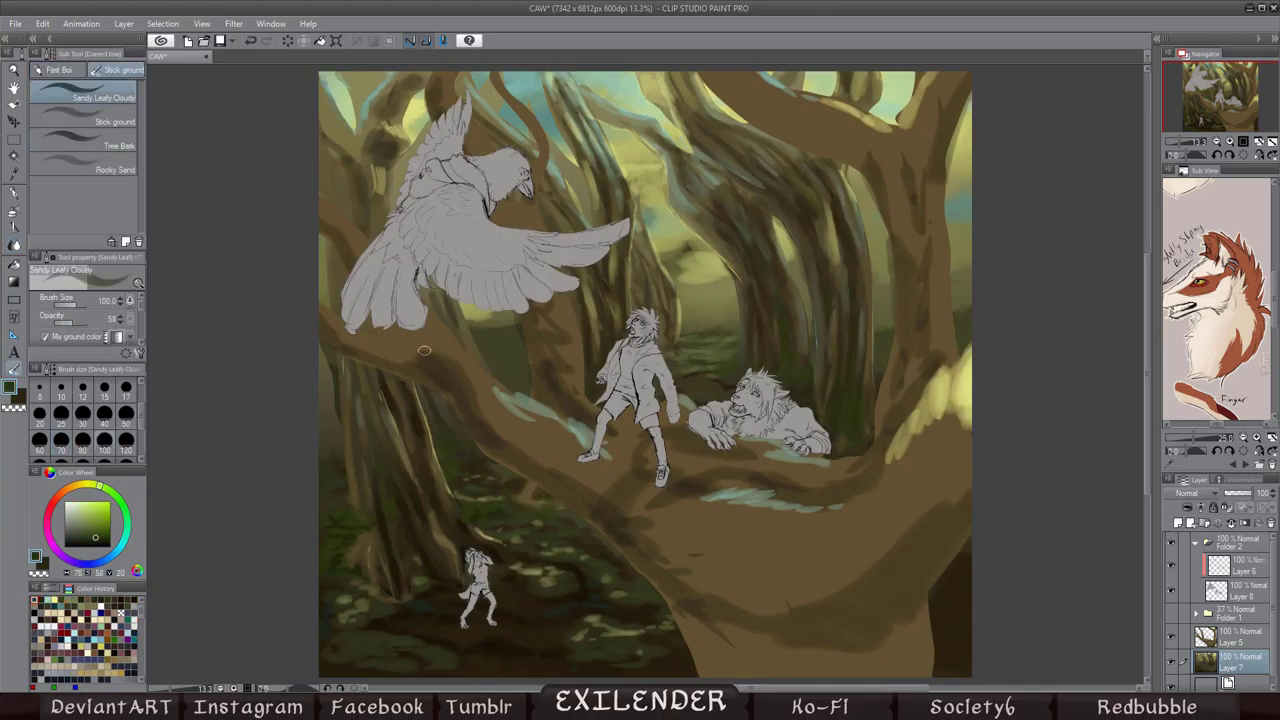
pyautogui.press('e')
pyautogui.press('h')
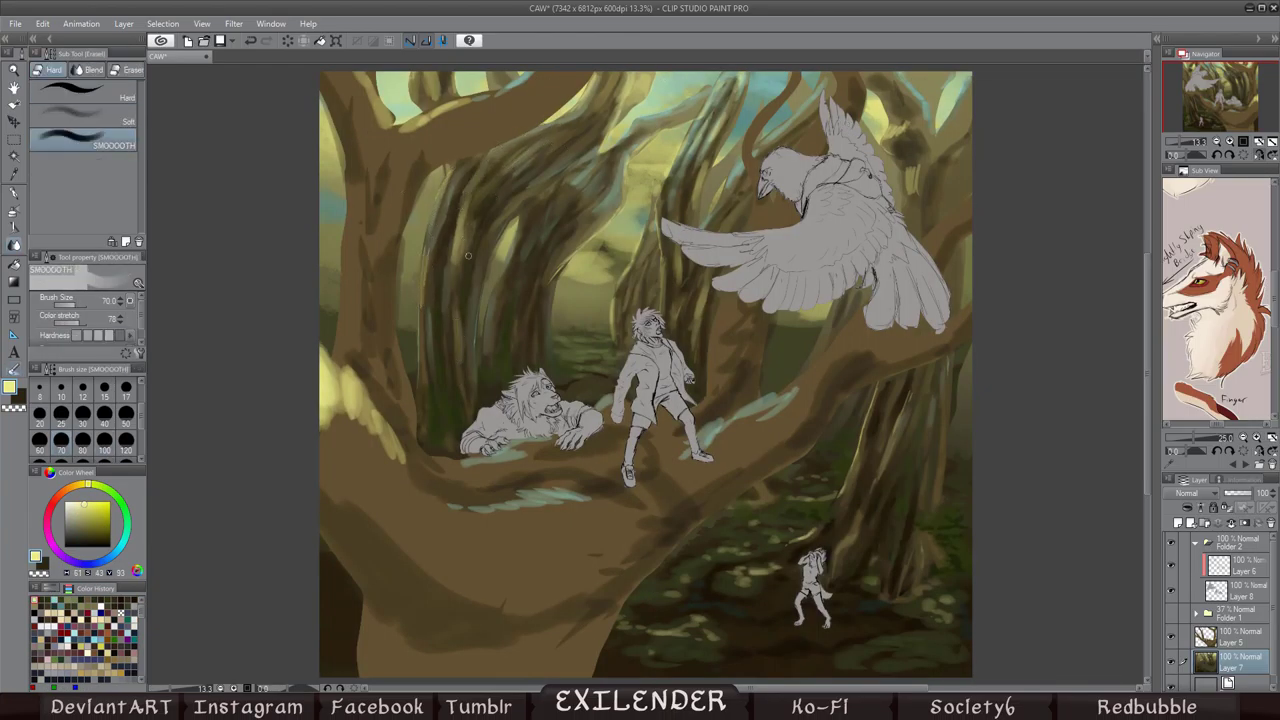
# Step: Alternate painting and blending to refine pale yellow highlights and brown bark on the trunks behind the creature
pyautogui.press('b')
pyautogui.press('e')
pyautogui.press('b')
pyautogui.press('e')
pyautogui.press('b')
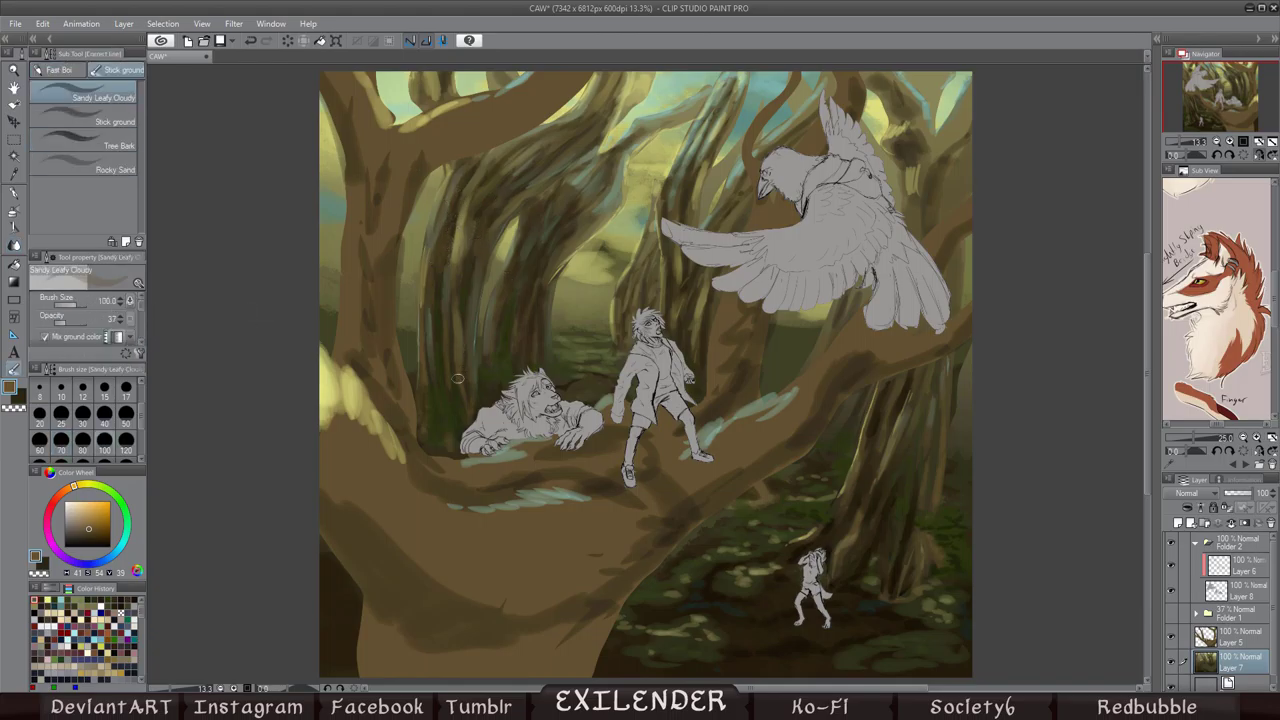
pyautogui.press('e')
pyautogui.press('b')
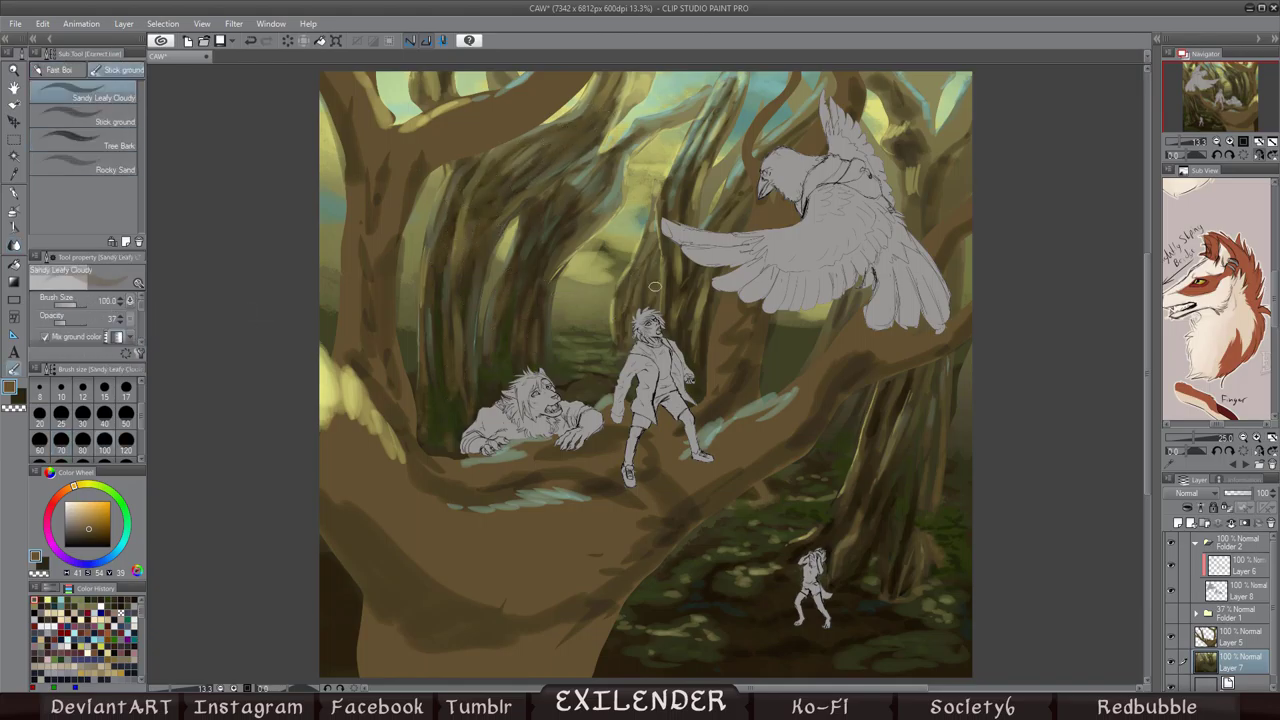
# Step: Paint thin distant brown trunks in the bright gap between the creature's trunks and the boy
pyautogui.press('h')
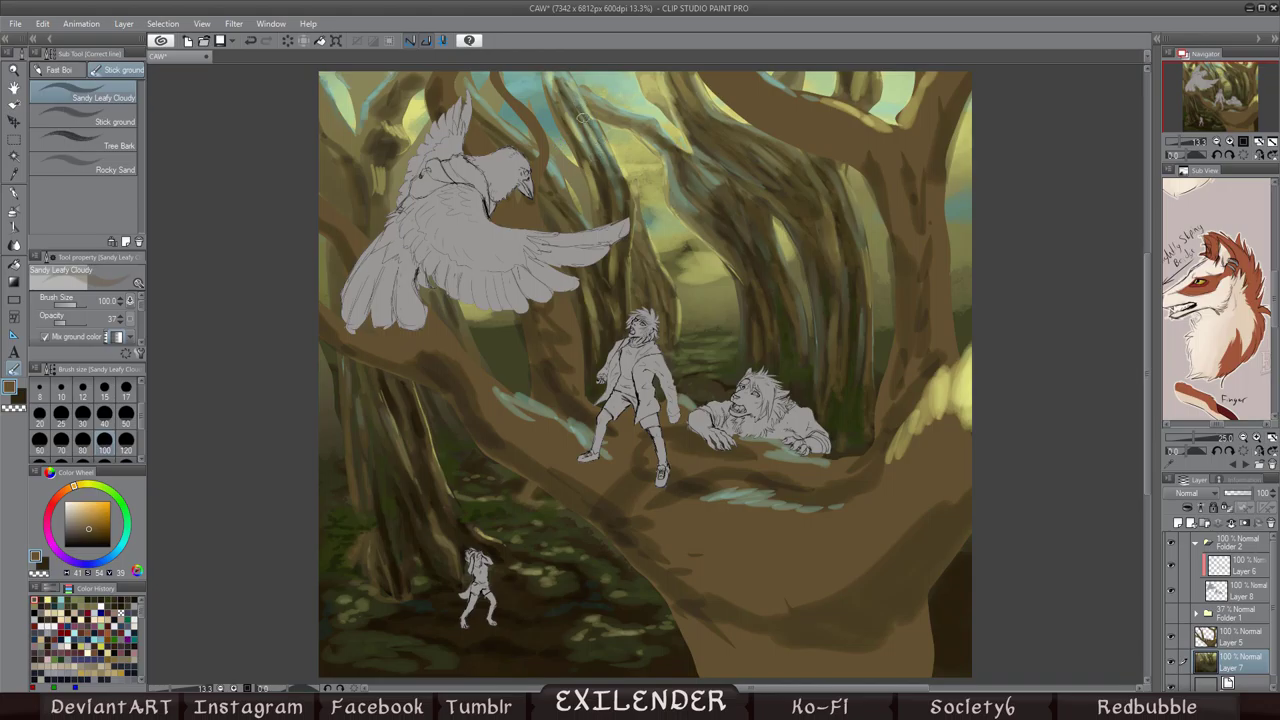
pyautogui.press('h')
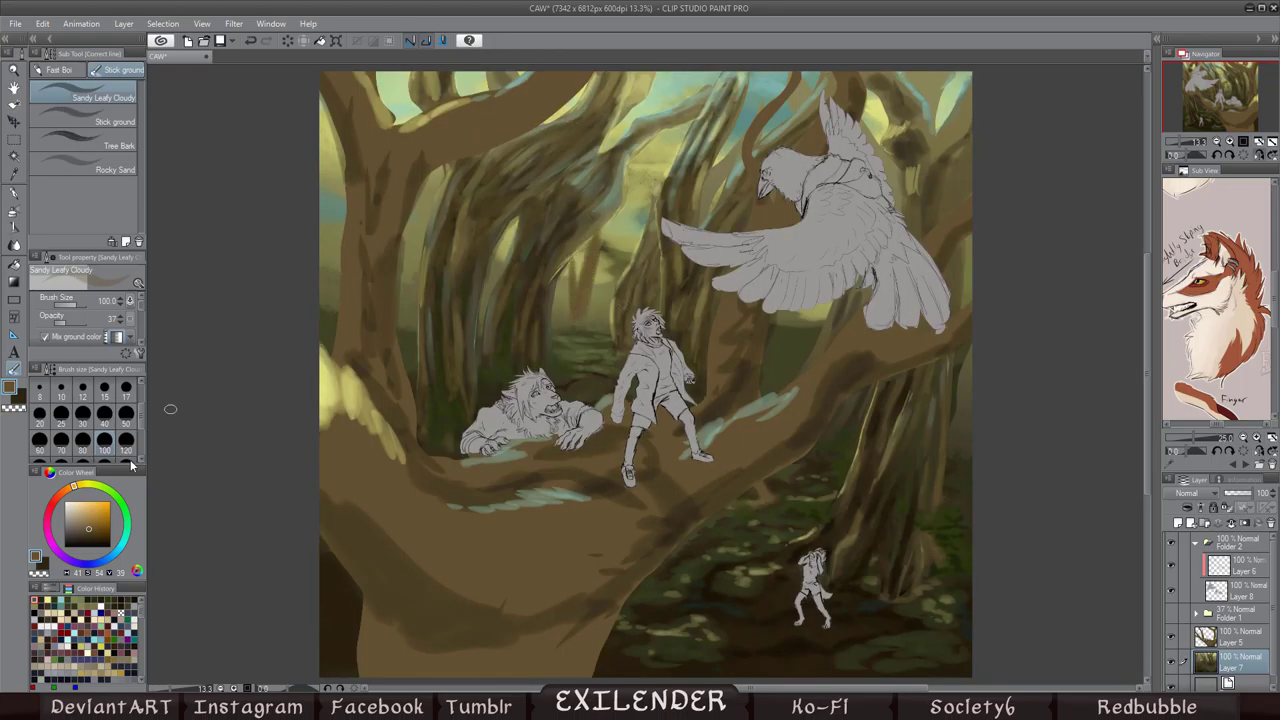
pyautogui.keyDown('alt'); pyautogui.click(596, 240); pyautogui.keyUp('alt')
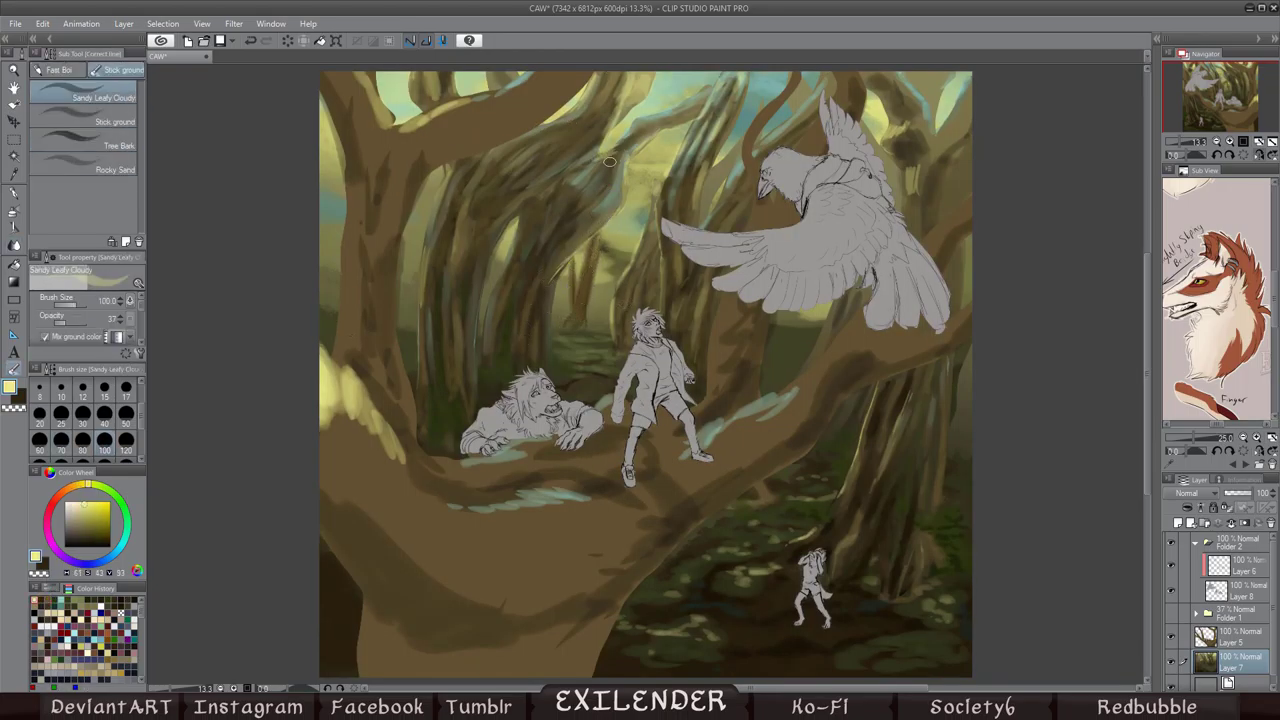
# Step: Dab sampled olive green leaves over the lower trunks and undergrowth around the creature
pyautogui.press('h')
pyautogui.keyDown('alt'); pyautogui.click(786, 345); pyautogui.keyUp('alt')
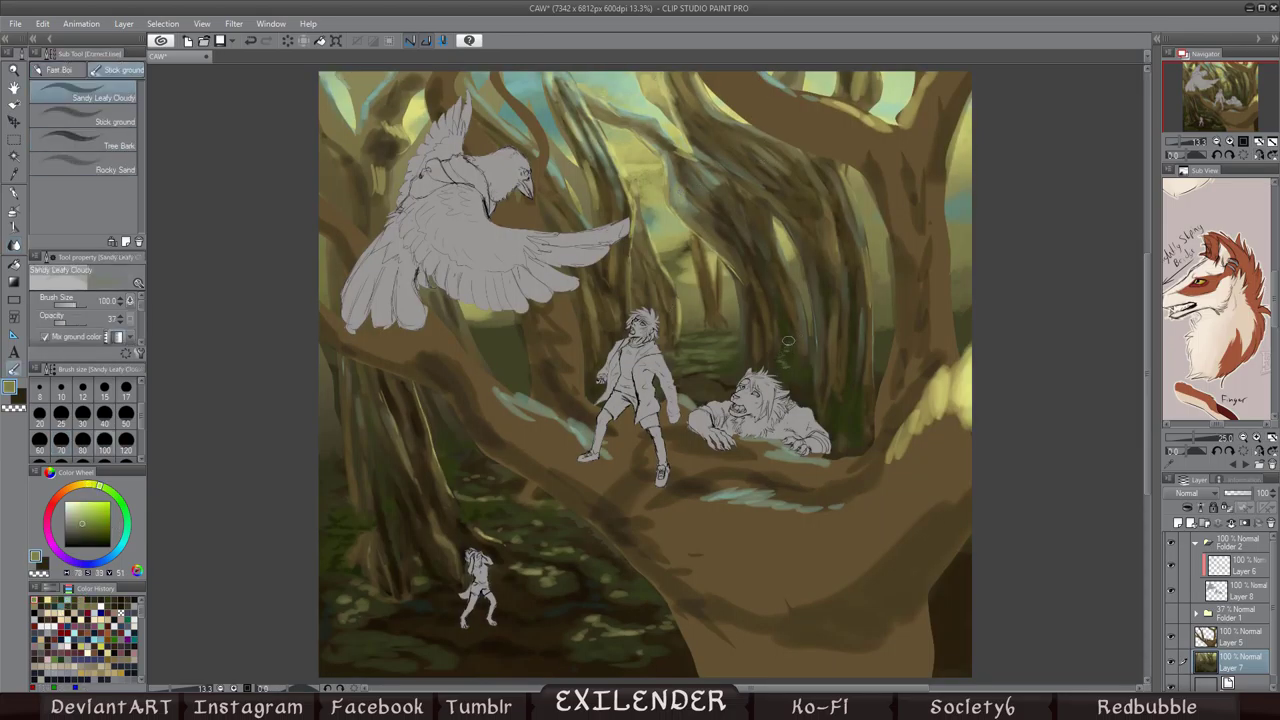
pyautogui.press('h')
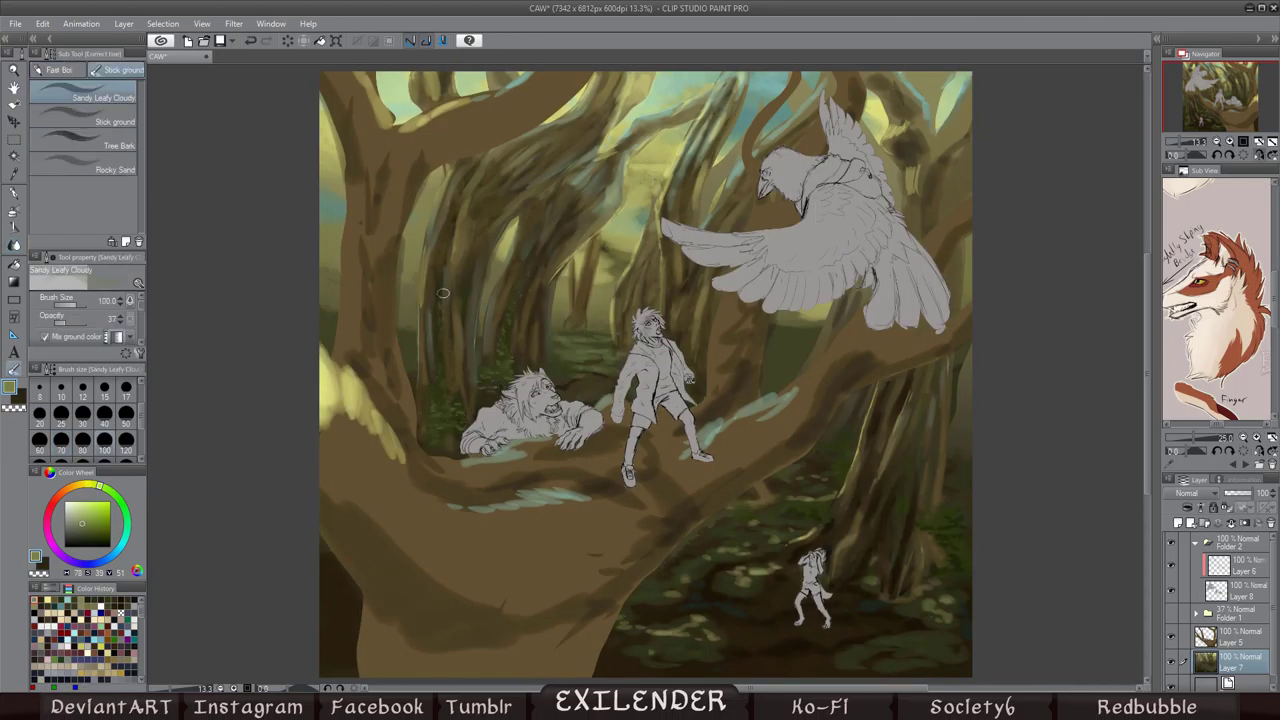
# Step: Dab olive green leaves onto the undergrowth beside the trunks behind the small figure, then sample a dark brown
pyautogui.press('j')
pyautogui.press('b')
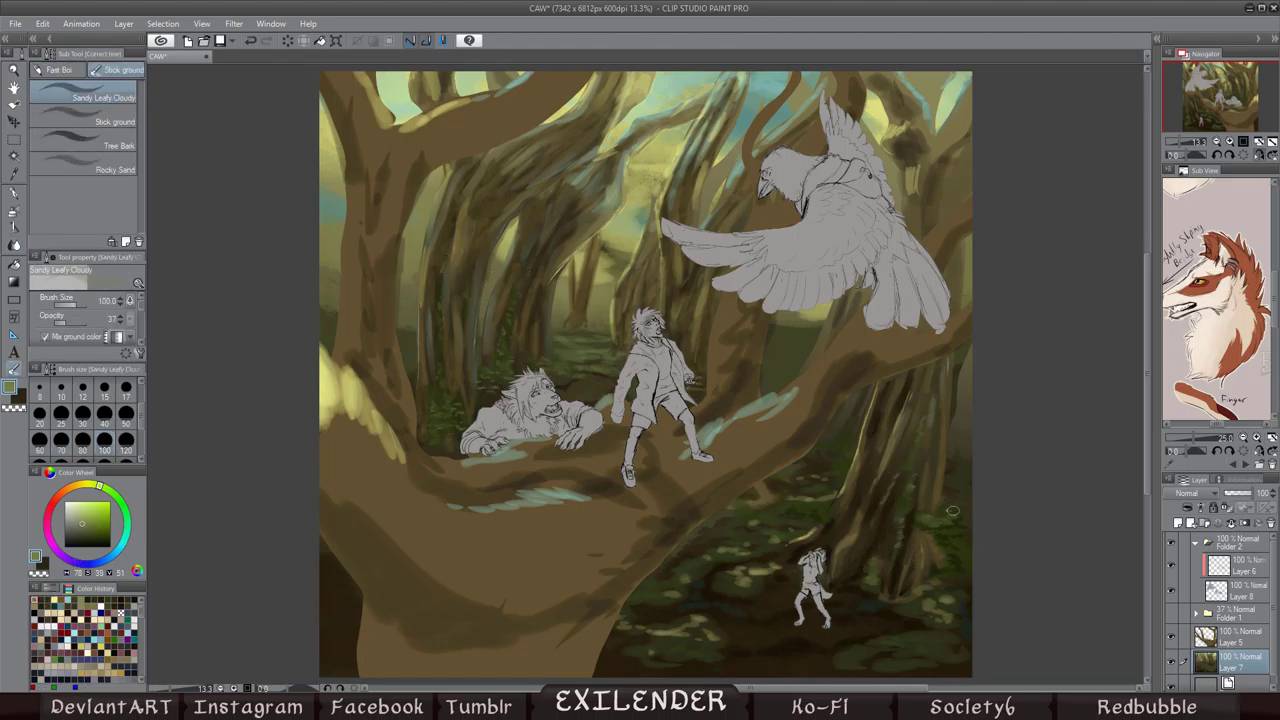
pyautogui.keyDown('alt'); pyautogui.click(840, 515); pyautogui.keyUp('alt')
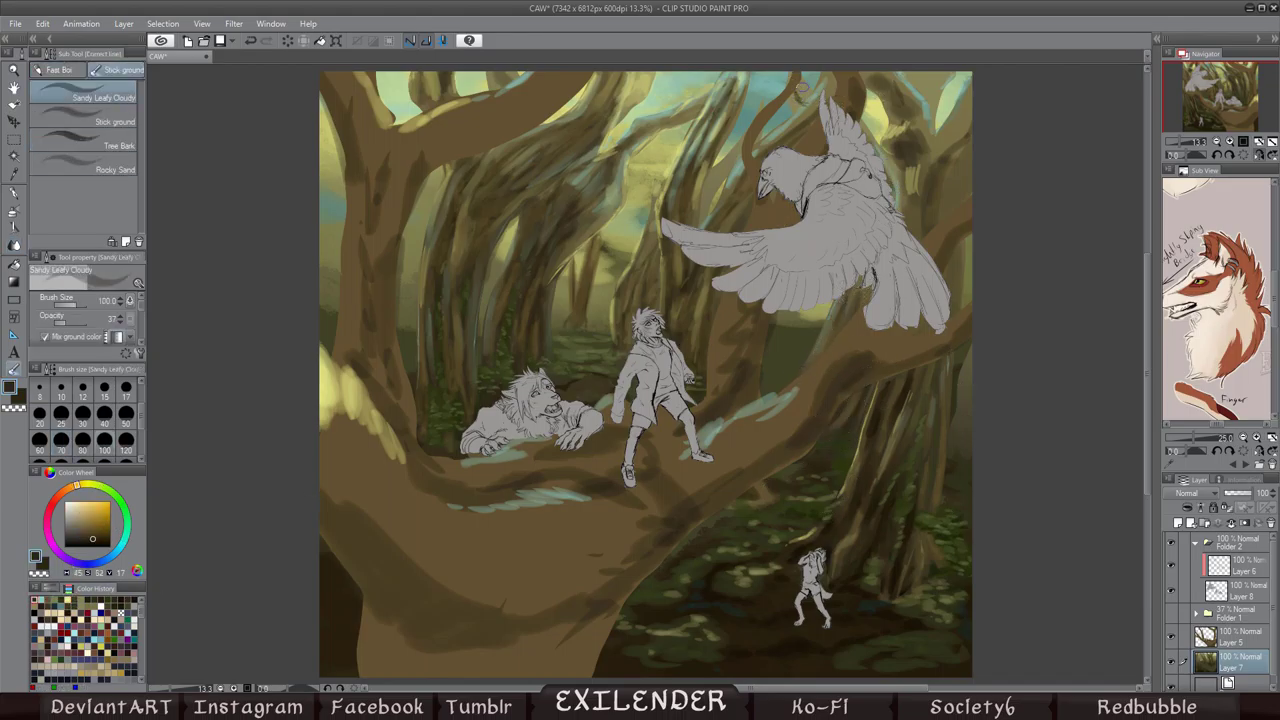
# Step: Paint sampled browns in the shadowed gap below the bird and across the ground around the small figure
pyautogui.press('h')
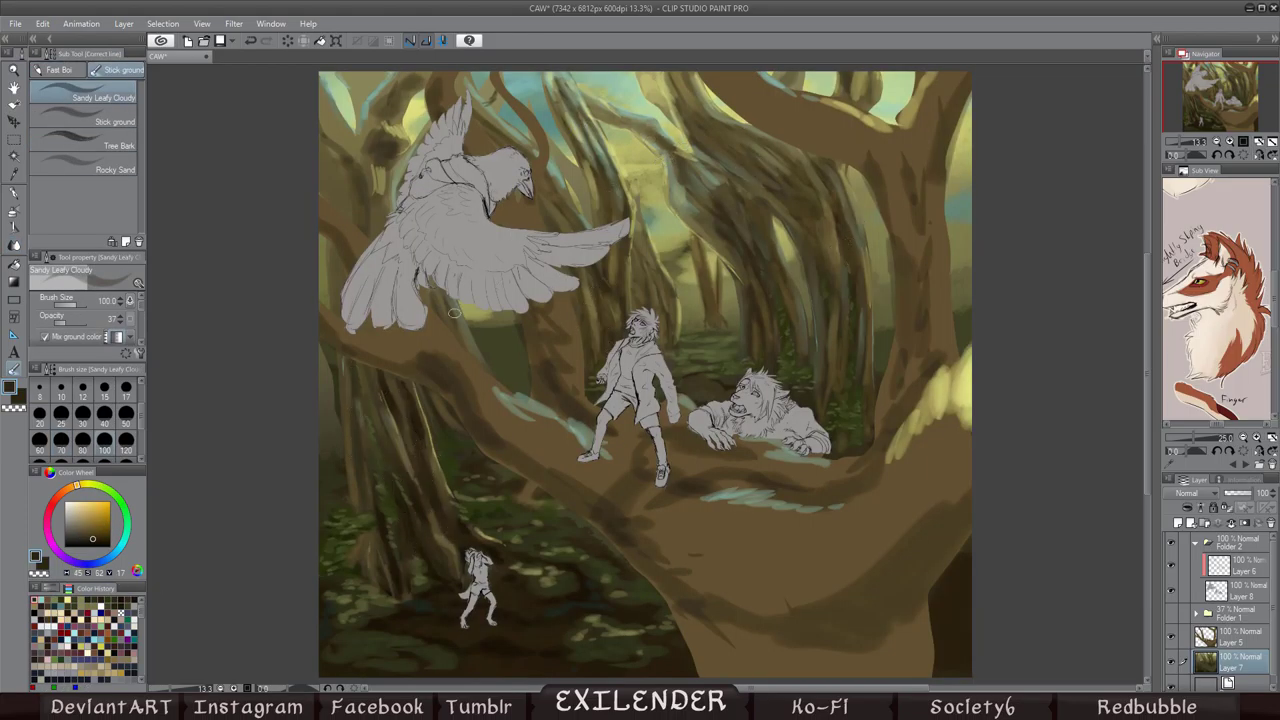
pyautogui.press('h')
pyautogui.press('h')
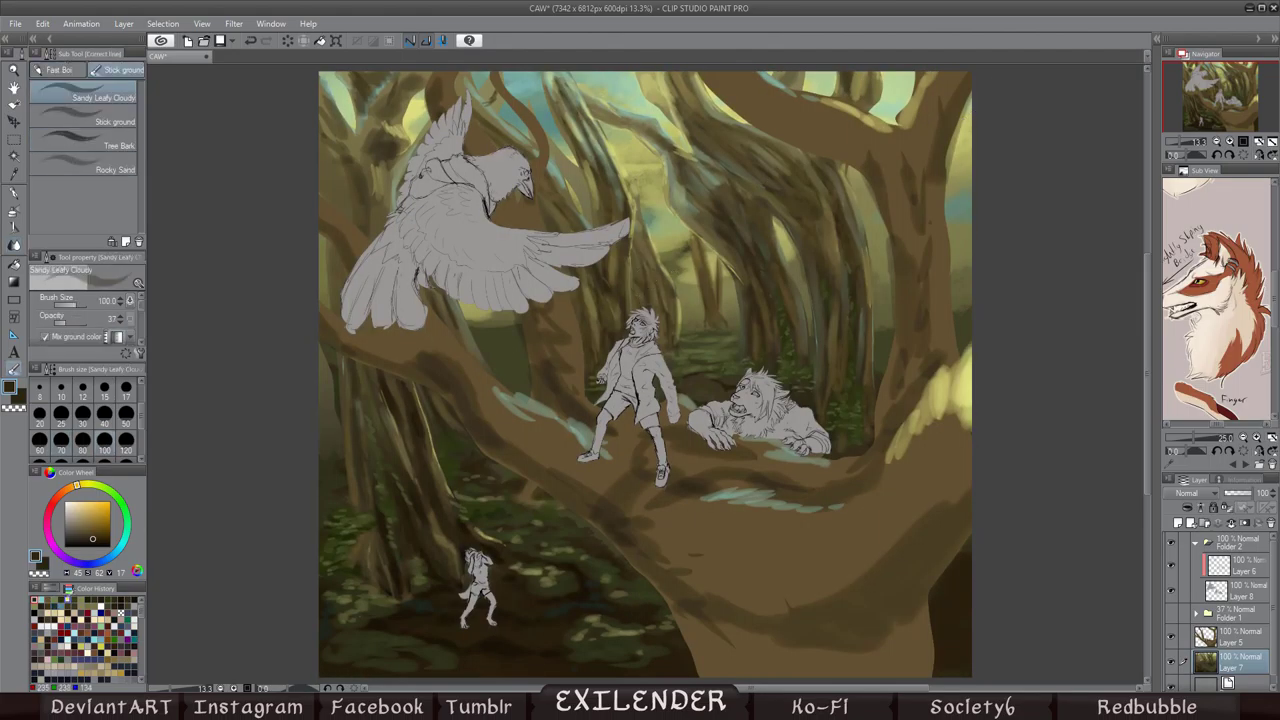
pyautogui.press('j')
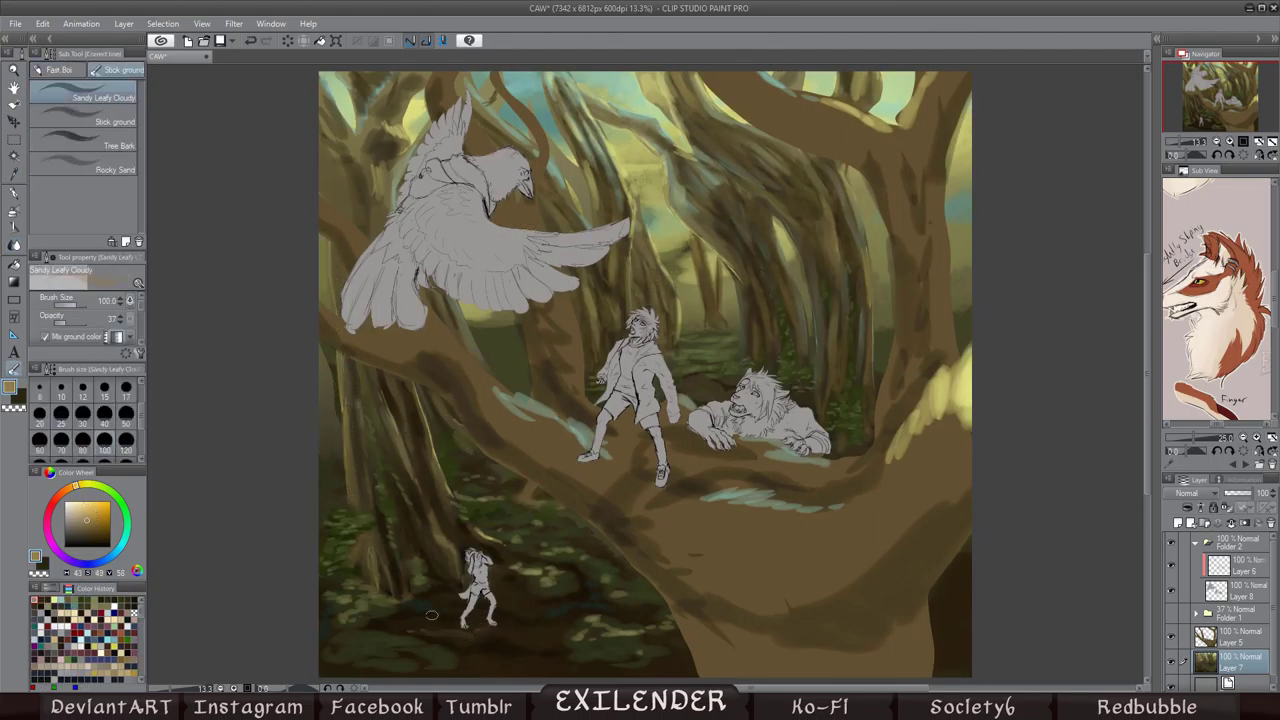
pyautogui.press('b')
pyautogui.keyDown('alt'); pyautogui.click(504, 371); pyautogui.keyUp('alt')
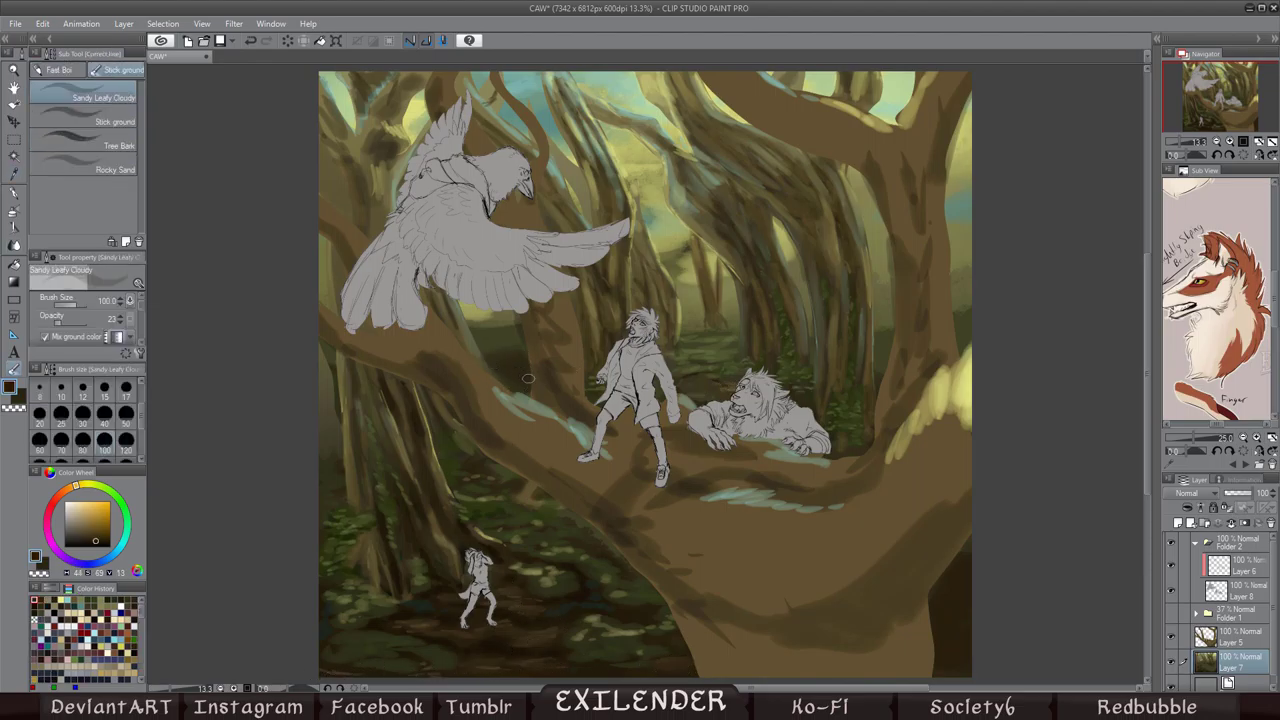
pyautogui.keyDown('alt'); pyautogui.click(335, 439); pyautogui.keyUp('alt')
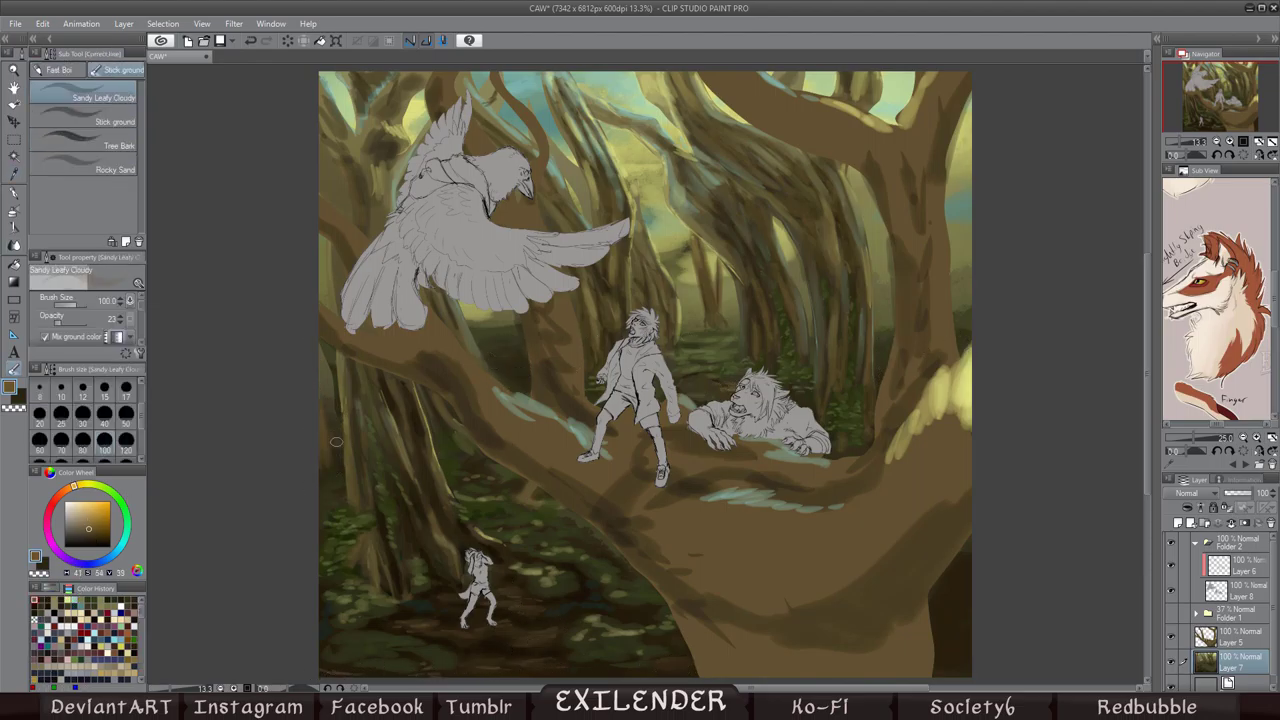
# Step: Paint and blend brown over the narrow background strip at the canvas edge beside the large tree
pyautogui.press('h')
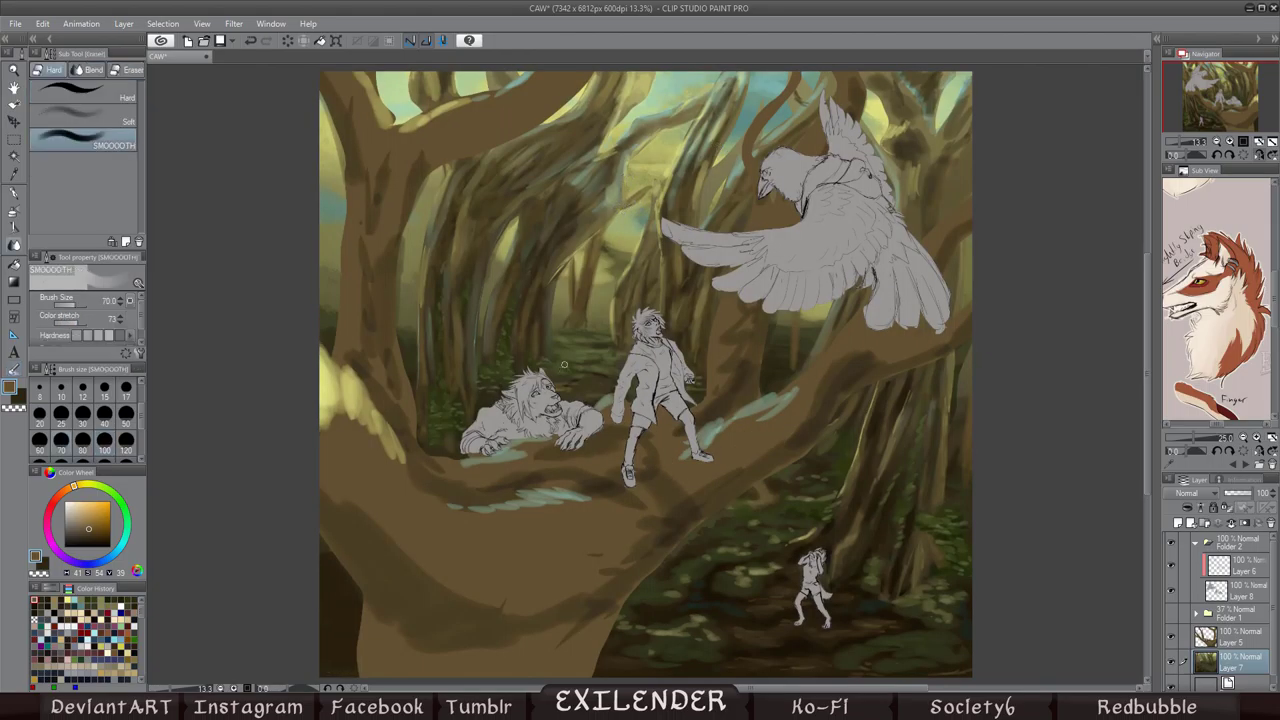
pyautogui.moveTo(326, 310); pyautogui.dragTo(320, 159)
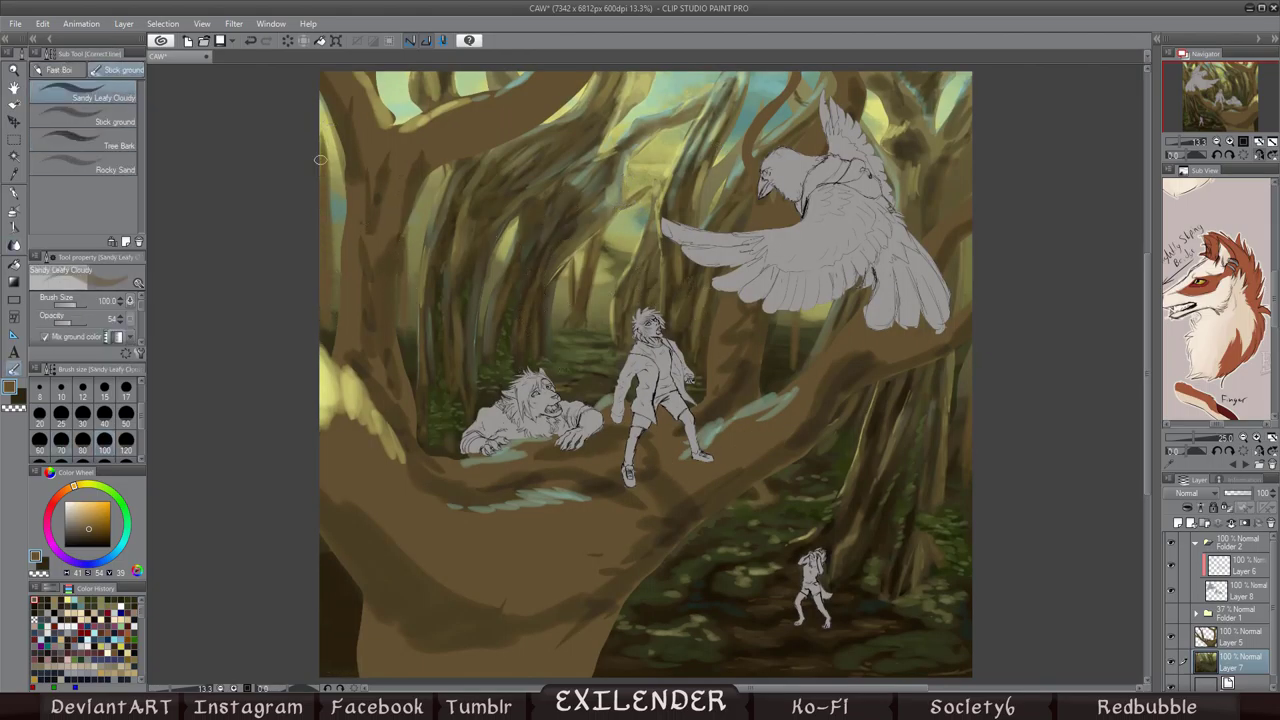
pyautogui.press('j')
pyautogui.press('y')
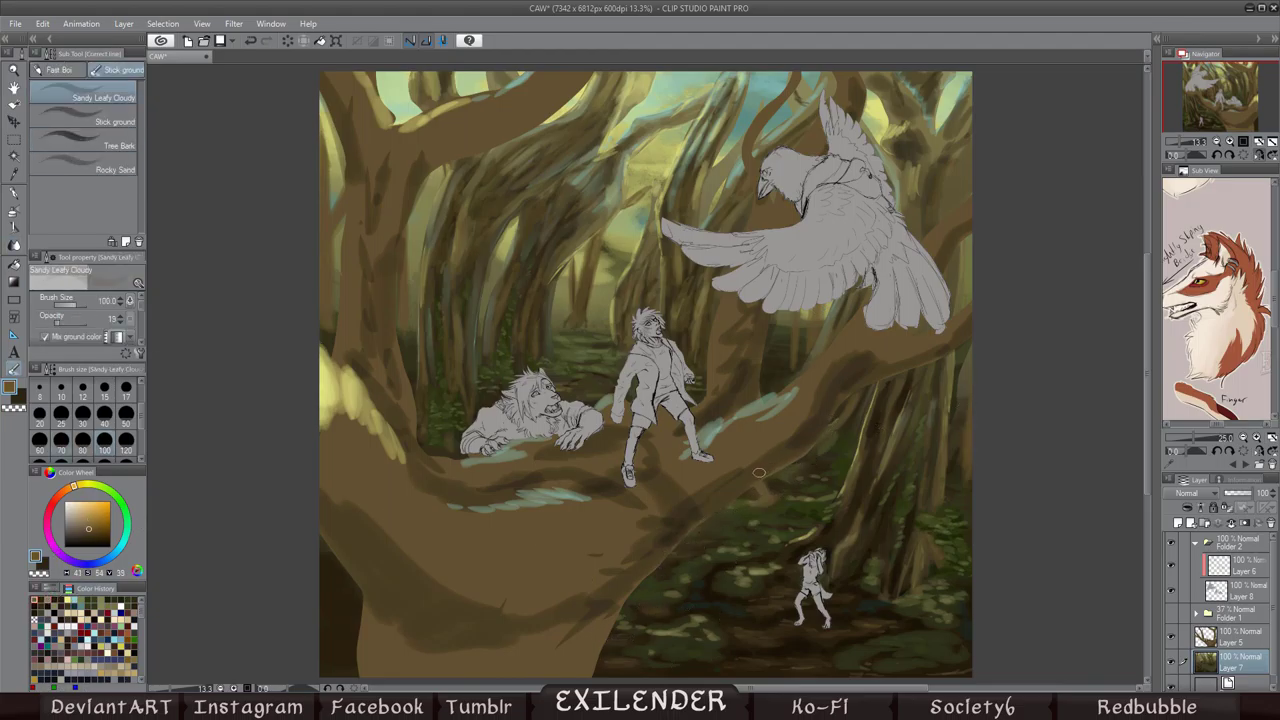
# Step: Paint sampled dark and olive greens over the distant forest floor behind the boy and creature
pyautogui.press('h')
pyautogui.keyDown('alt'); pyautogui.click(687, 327); pyautogui.keyUp('alt')
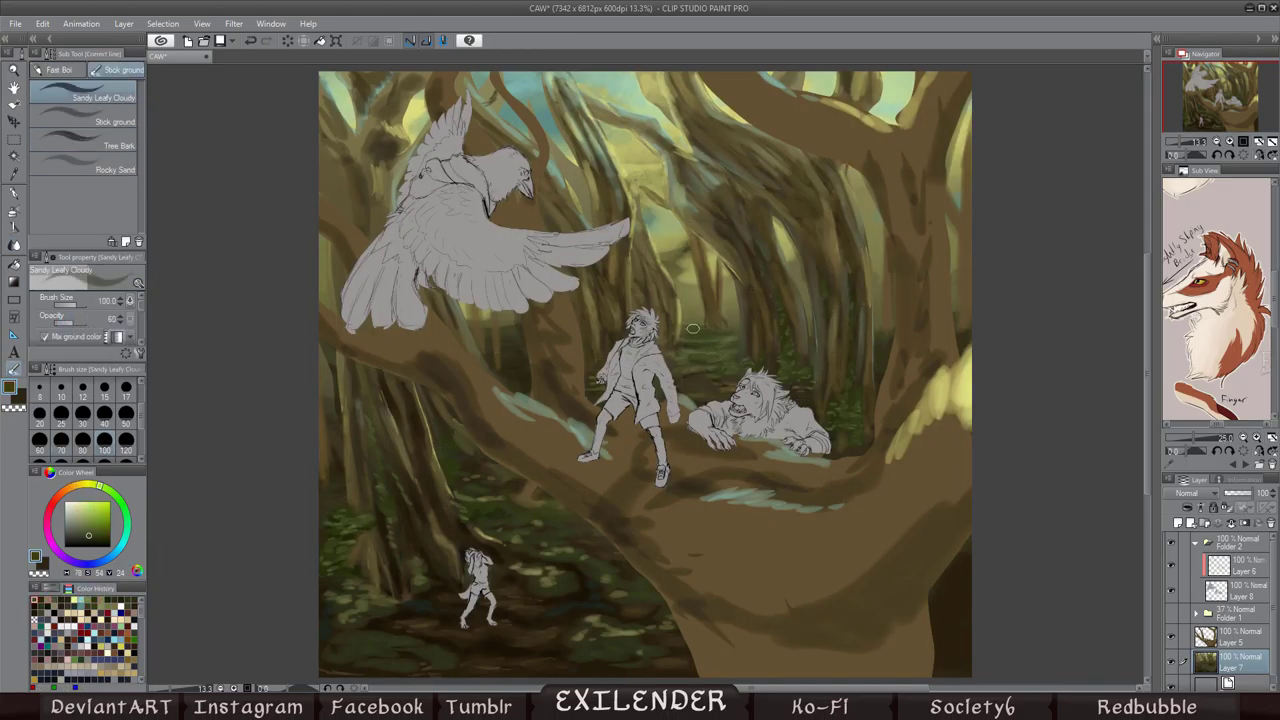
pyautogui.keyDown('alt'); pyautogui.click(704, 333); pyautogui.keyUp('alt')
pyautogui.press('h')
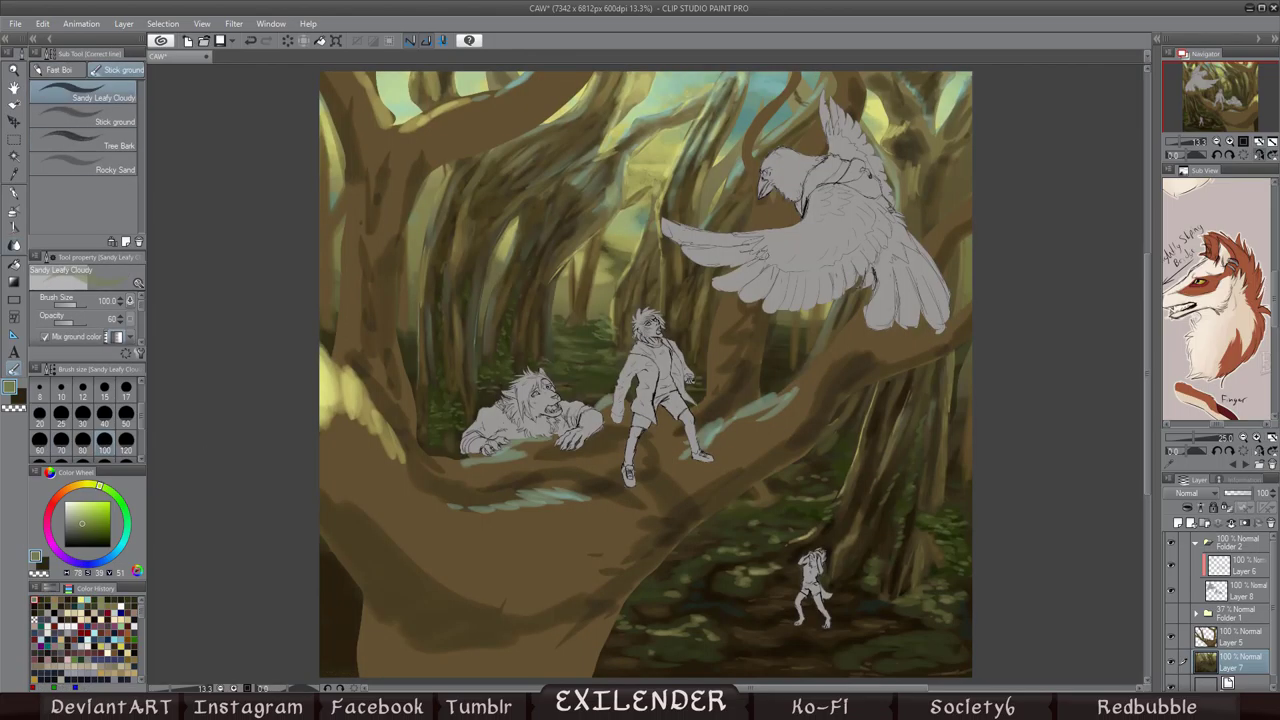
pyautogui.press('j')
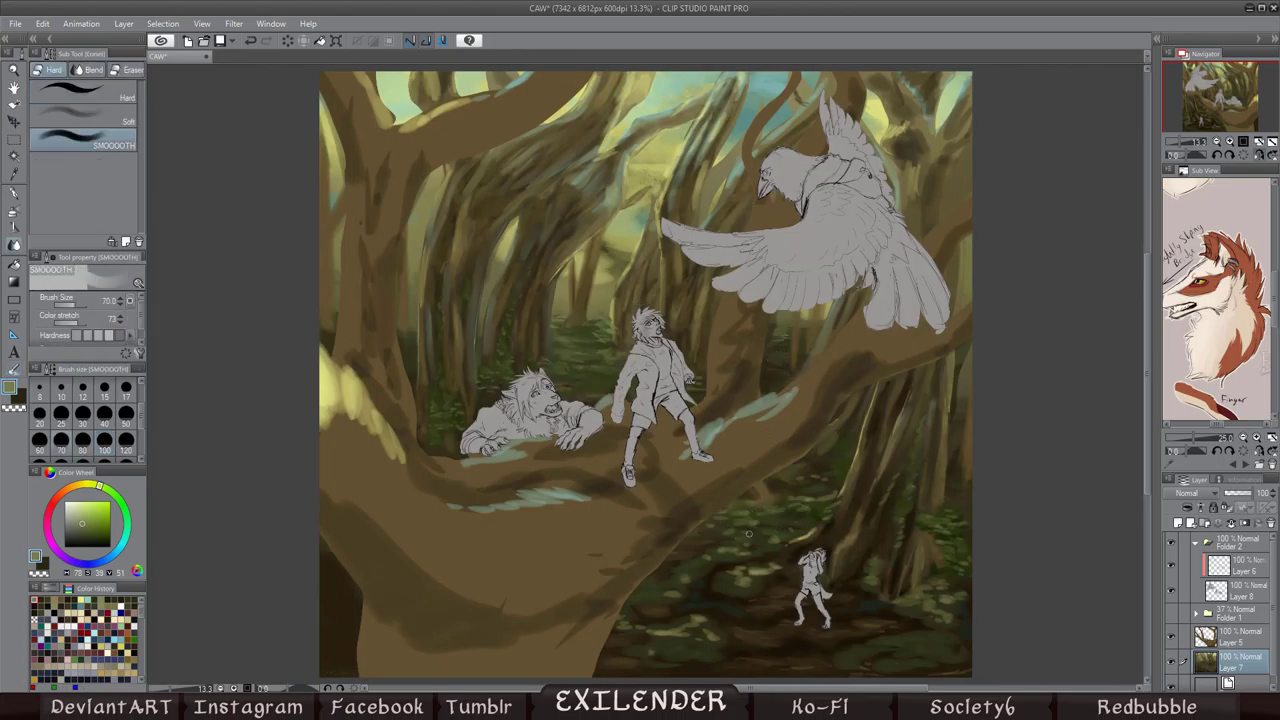
# Step: Alternate painting and blending leafy green patches on the ground between the large branch and the small figure
pyautogui.press('y')
pyautogui.press('h')
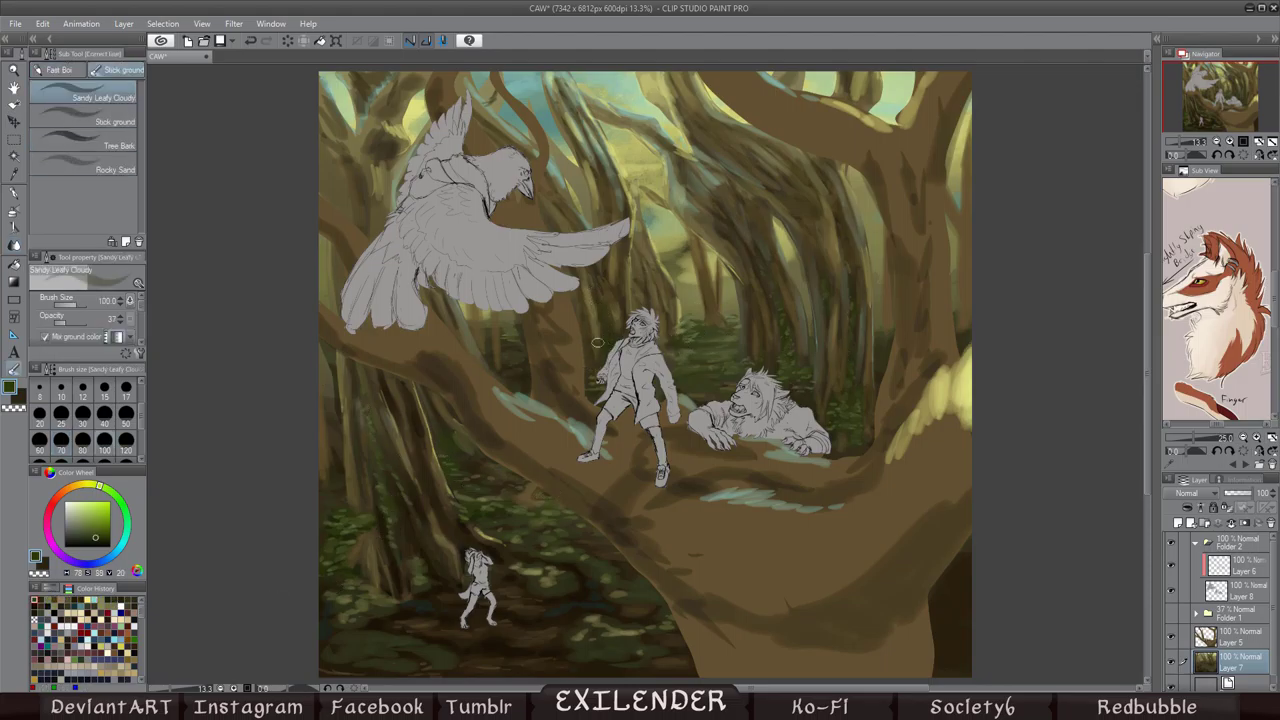
pyautogui.press('h')
pyautogui.press('j')
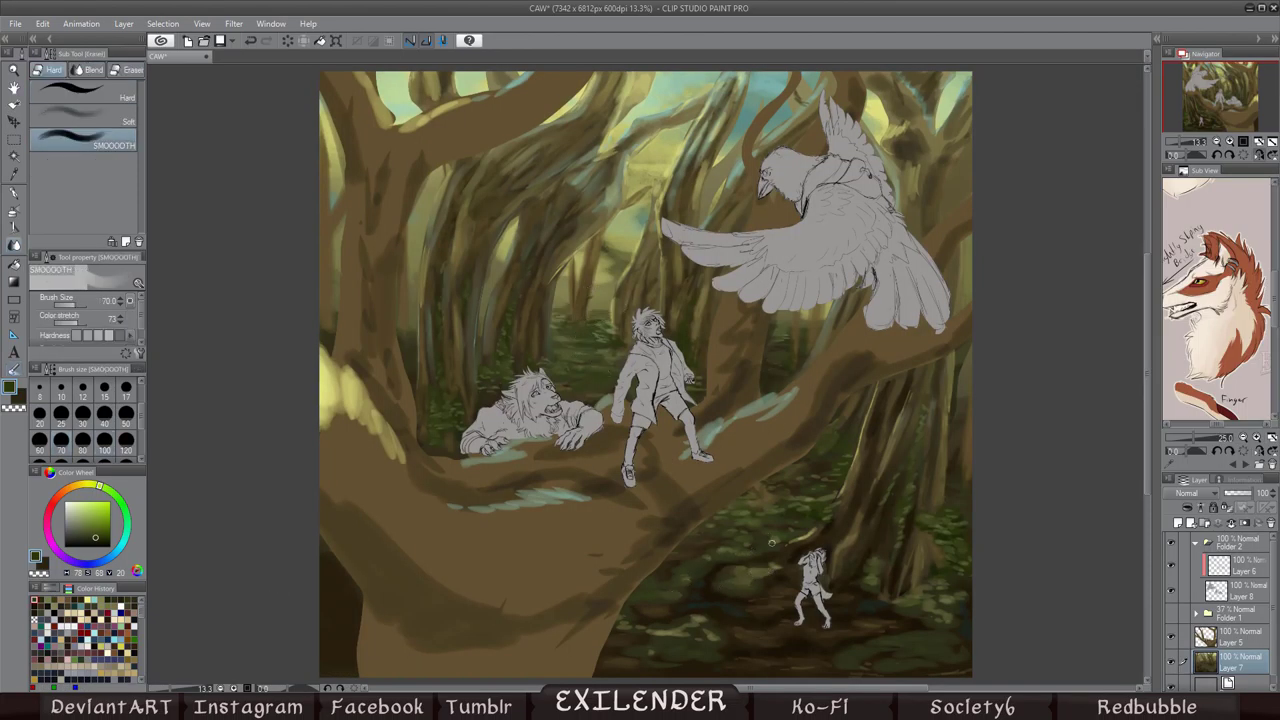
pyautogui.press('y')
pyautogui.press('j')
pyautogui.press('y')
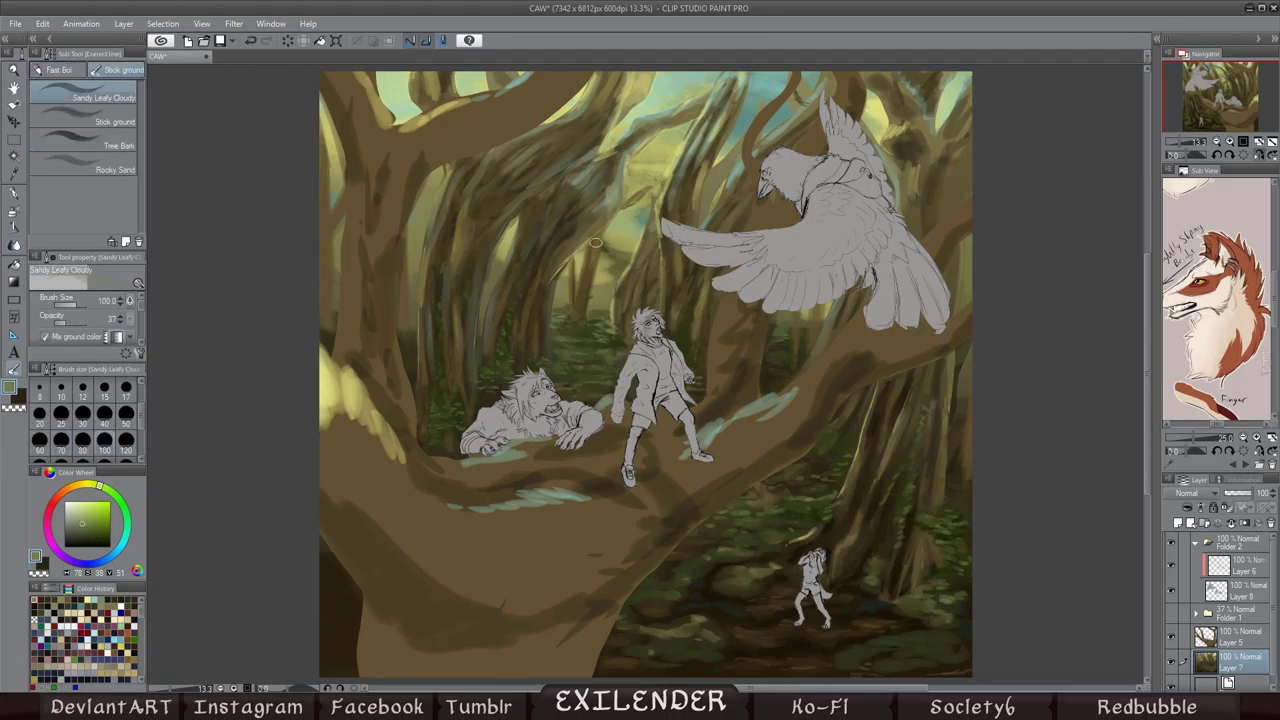
# Step: Alternate painting and blending pale blue highlights on the trunks and undergrowth behind the small figure
pyautogui.press('h')
pyautogui.press('j')
pyautogui.press('y')
pyautogui.press('j')
pyautogui.press('y')
pyautogui.press('j')
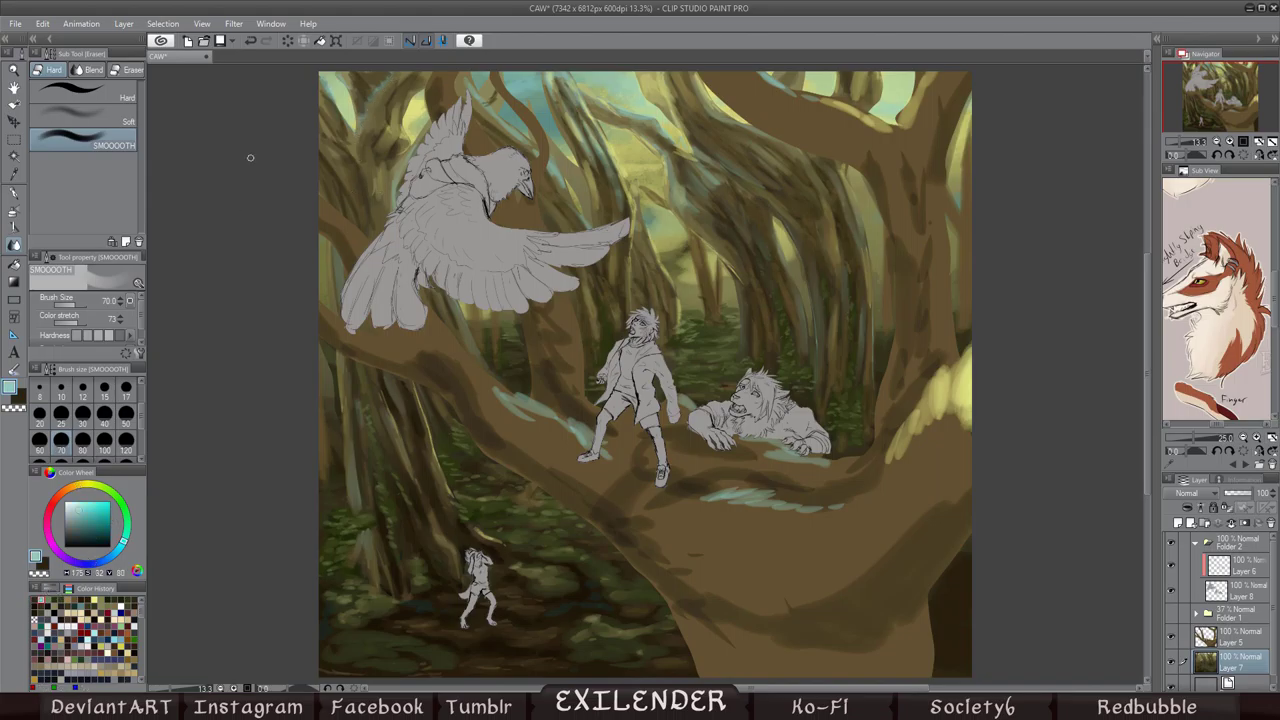
pyautogui.press('y')
pyautogui.press('j')
pyautogui.press('h')
pyautogui.press('y')
pyautogui.press('j')
pyautogui.press('y')
pyautogui.press('j')
pyautogui.press('y')
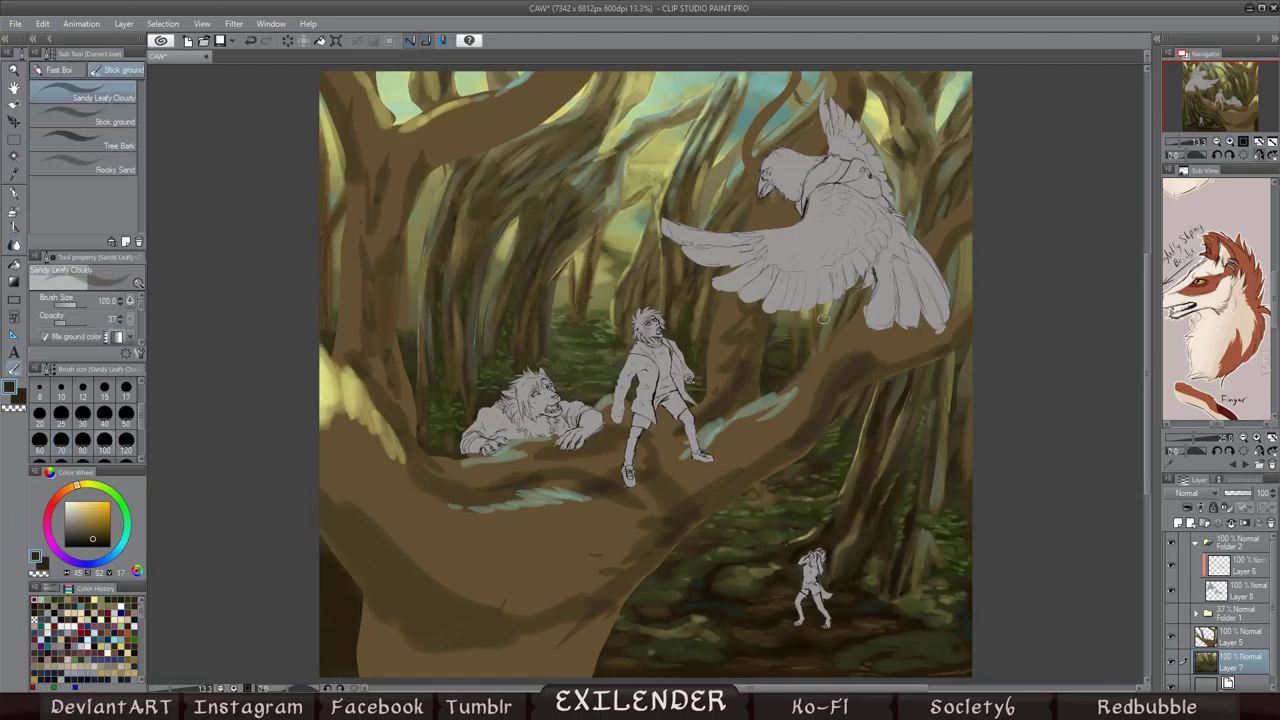
# Step: Sample the pale sky blue, then paint and blend highlights along the trunks behind the creature
pyautogui.press('j')
pyautogui.press('y')
pyautogui.keyDown('alt'); pyautogui.click(703, 163); pyautogui.keyUp('alt')
pyautogui.press('j')
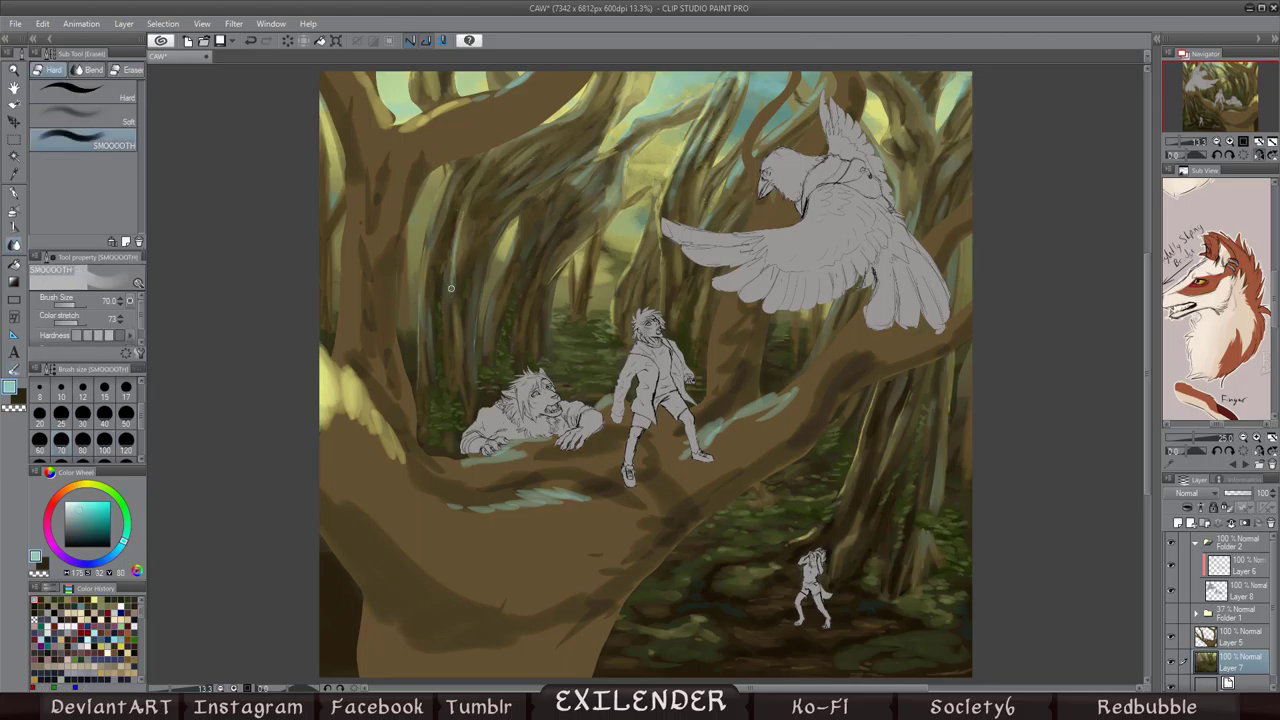
pyautogui.press('y')
pyautogui.press('j')
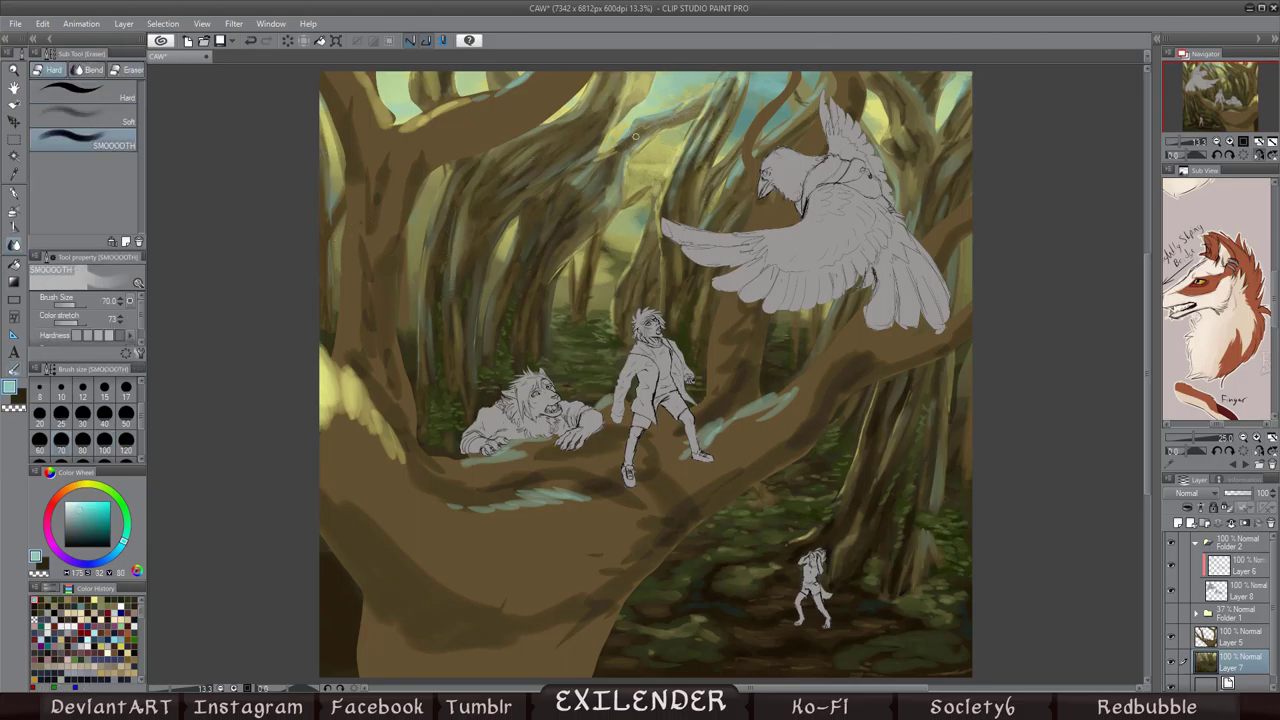
# Step: Alternate painting and blending to refine pale blue accents on the distant ground, undergrowth leaves and background trunks
pyautogui.press('h')
pyautogui.press('y')
pyautogui.press('j')
pyautogui.press('y')
pyautogui.press('j')
pyautogui.press('y')
pyautogui.press('j')
pyautogui.press('h')
pyautogui.press('y')
pyautogui.press('j')
pyautogui.press('y')
pyautogui.press('j')
pyautogui.press('y')
pyautogui.press('h')
pyautogui.press('j')
pyautogui.press('y')
pyautogui.press('j')
pyautogui.press('y')
# Step: Paint broad, soft dark green foliage across the upper canopy, enlarging the Sandy Leafy Cloudy brush to 2000
pyautogui.click(92, 530)
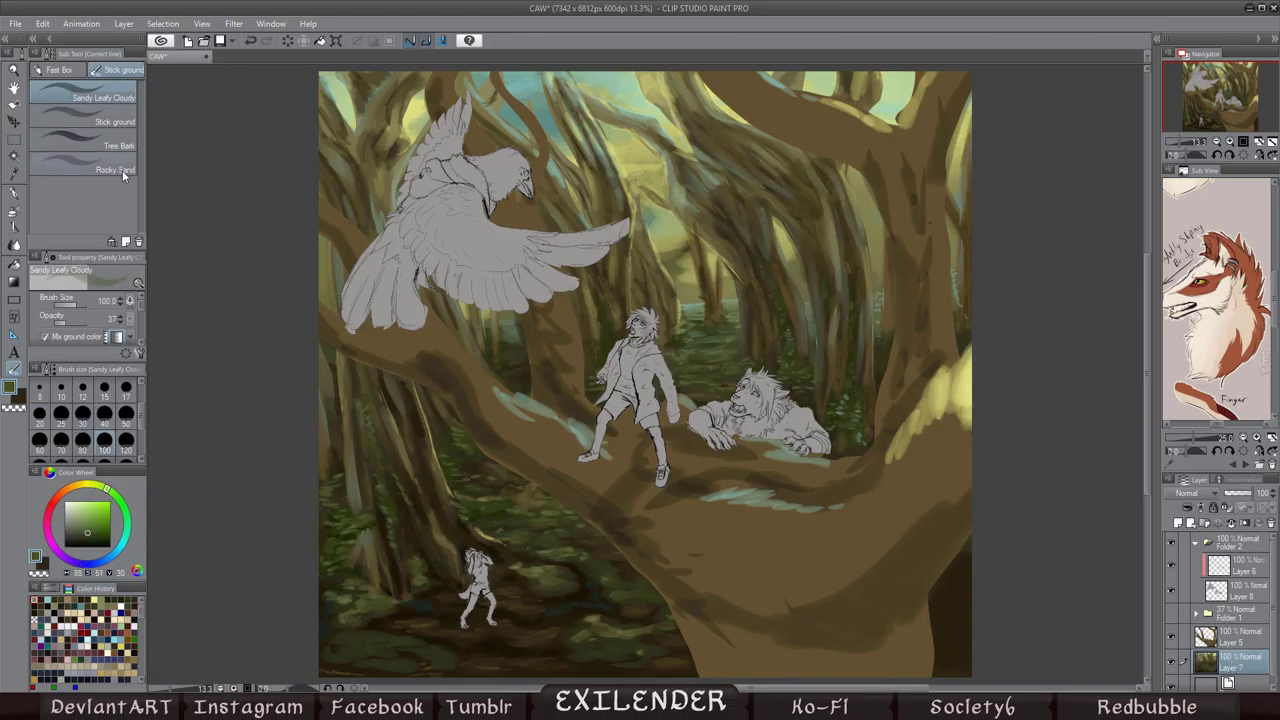
pyautogui.press(']')
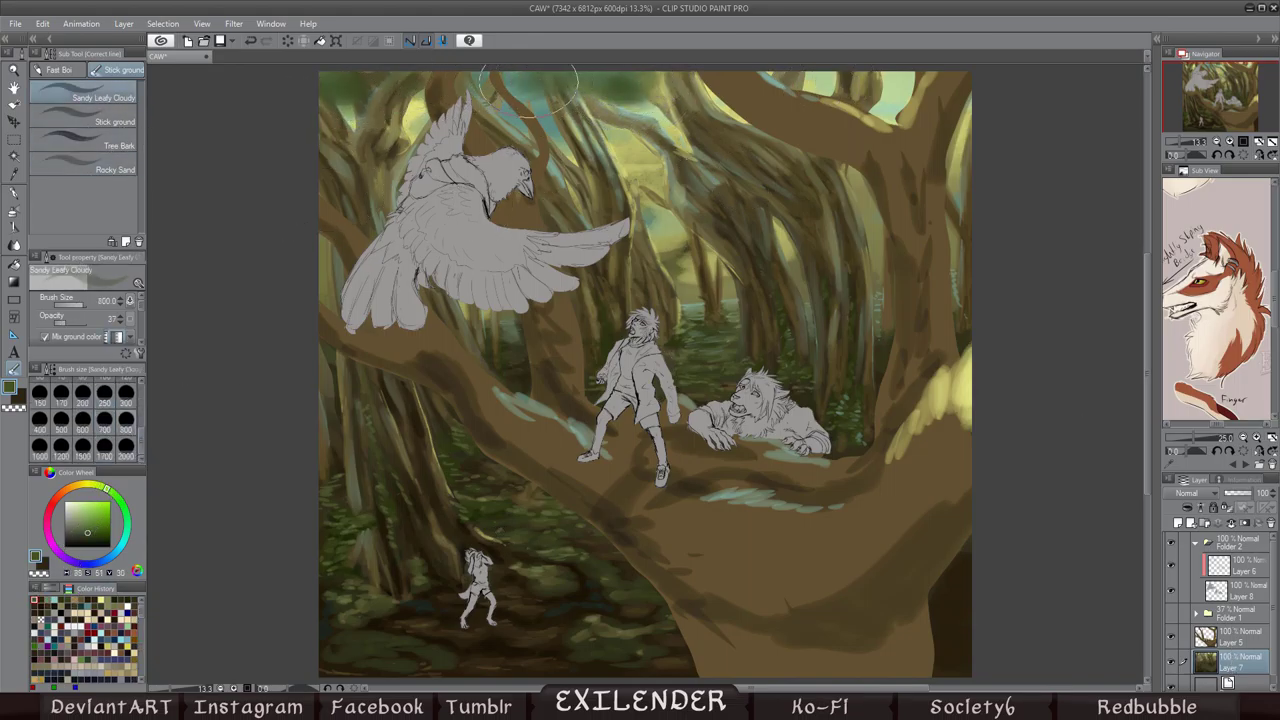
pyautogui.press(']')
pyautogui.press(']')
pyautogui.press(']')
pyautogui.press(']')
pyautogui.press(']')
pyautogui.press('h')
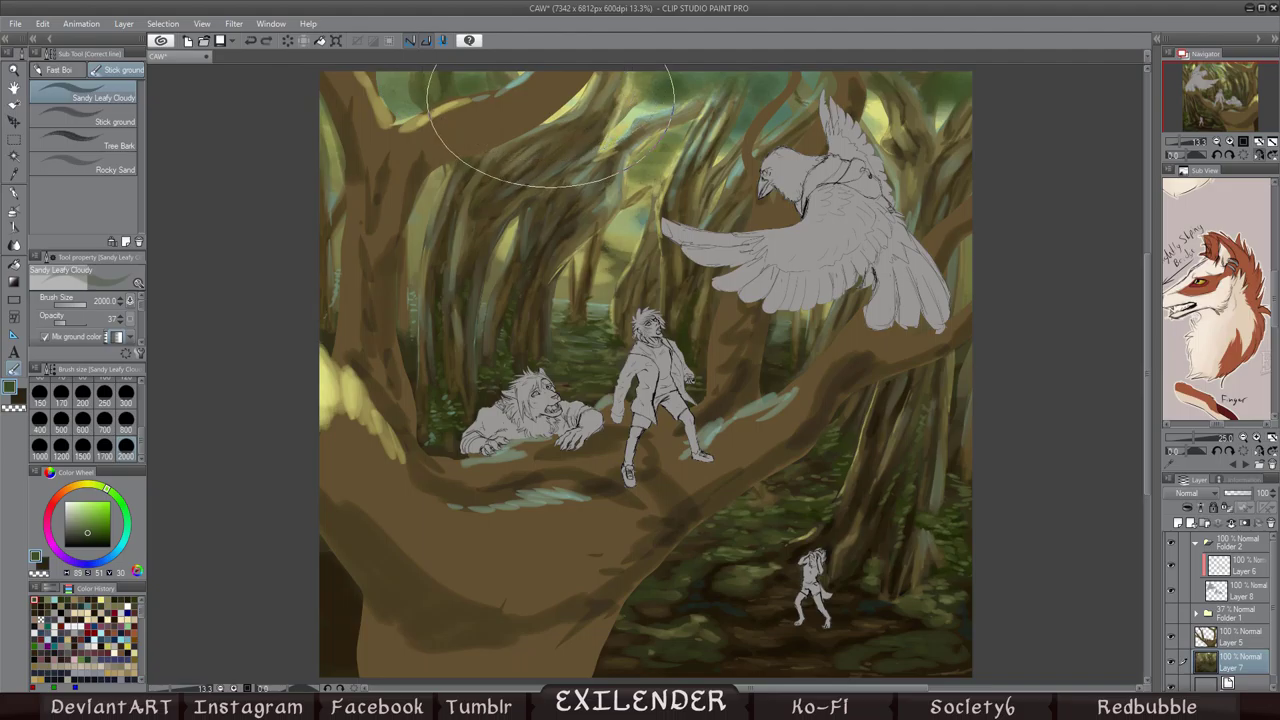
pyautogui.press('h')
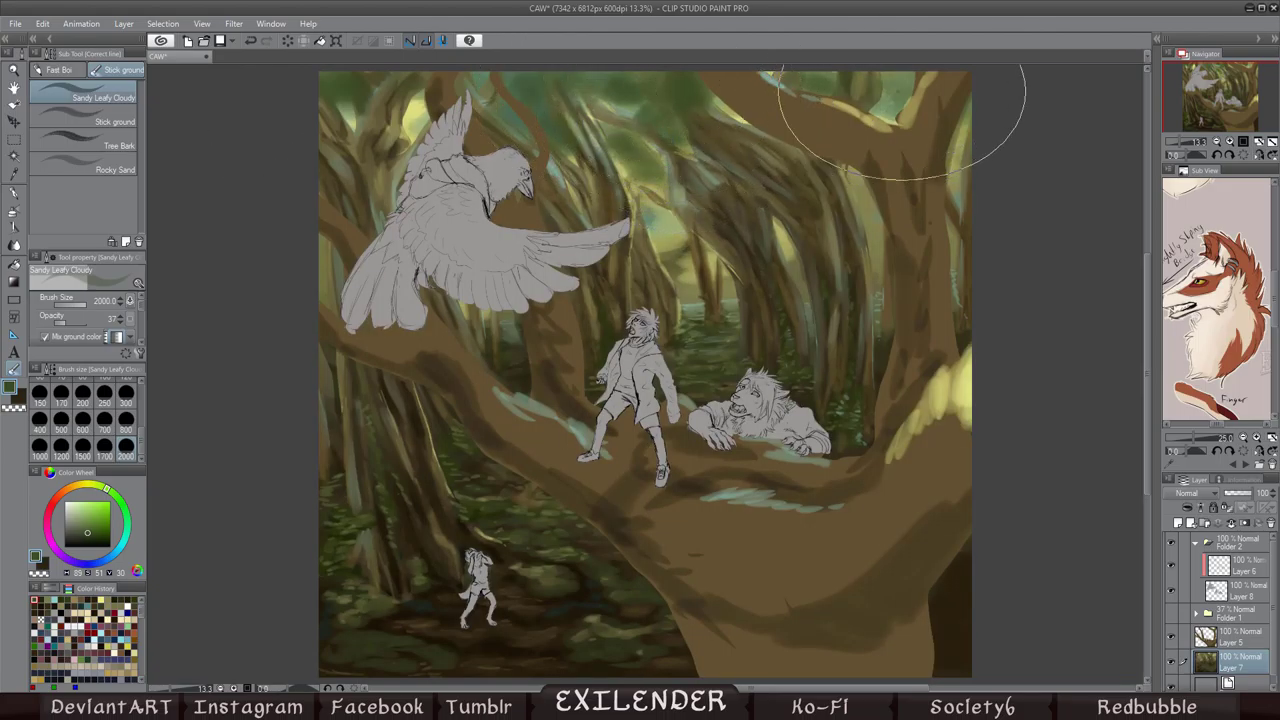
pyautogui.press('h')
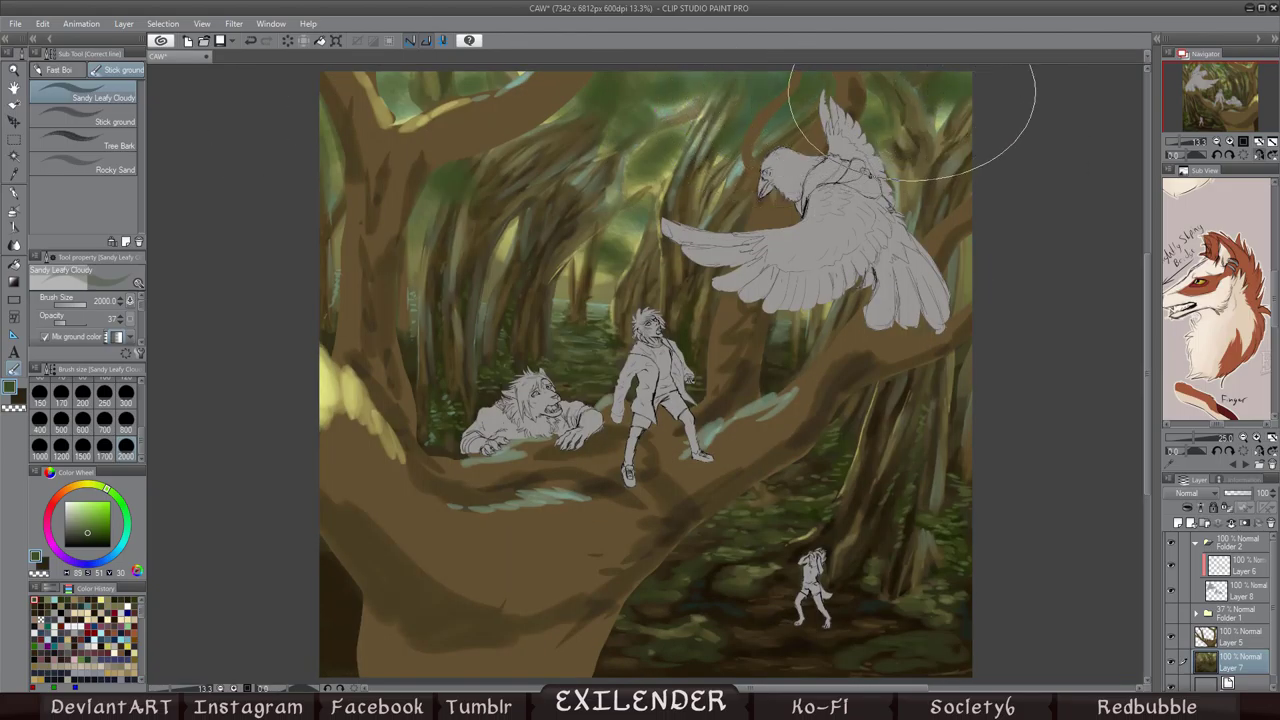
# Step: Reduce the brush size to 250 and paint sampled yellow-green light into the distant gap between the trunks
pyautogui.keyDown('alt'); pyautogui.click(575, 250); pyautogui.keyUp('alt')
pyautogui.press('[')
pyautogui.press('[')
pyautogui.press('[')
pyautogui.press('[')
pyautogui.press('[')
pyautogui.press('[')
pyautogui.press('[')
pyautogui.press('[')
pyautogui.press('[')
pyautogui.press('[')
pyautogui.press('[')
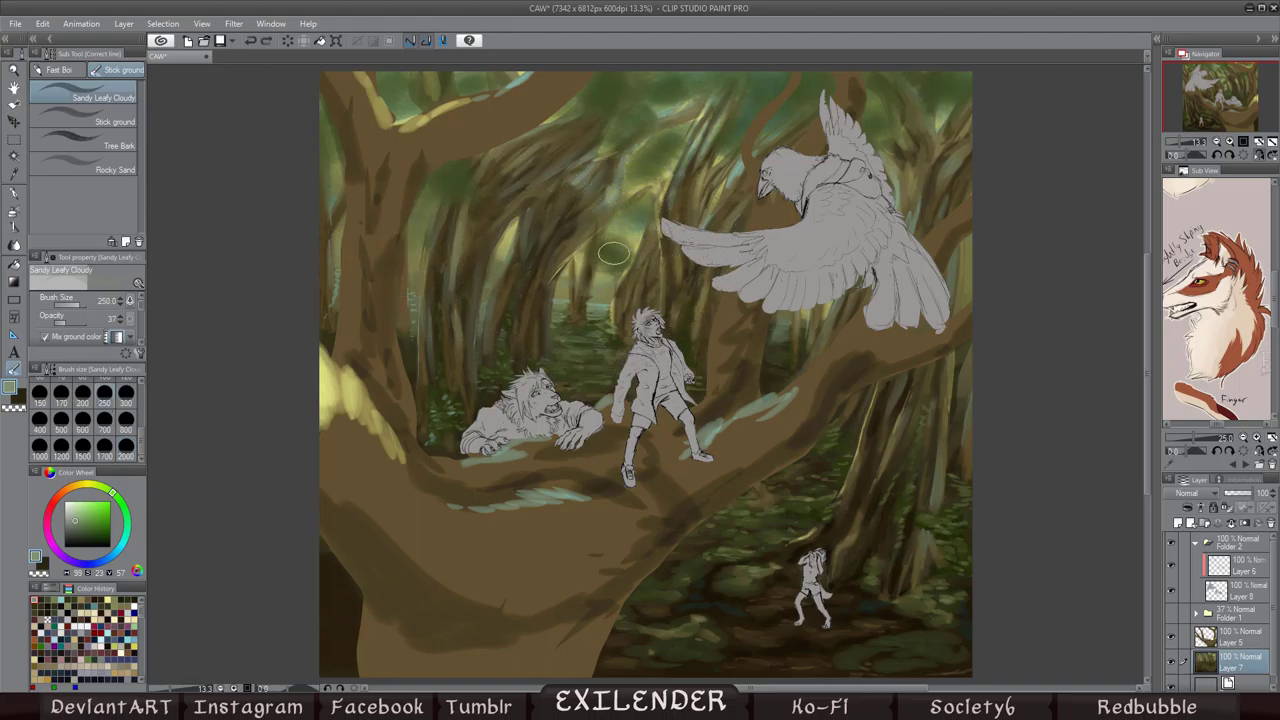
pyautogui.keyDown('alt'); pyautogui.click(609, 282); pyautogui.keyUp('alt')
# Step: Draw pale yellow leaf outlines in the canopy above the background trunks and the bird, and soften them
pyautogui.press('h')
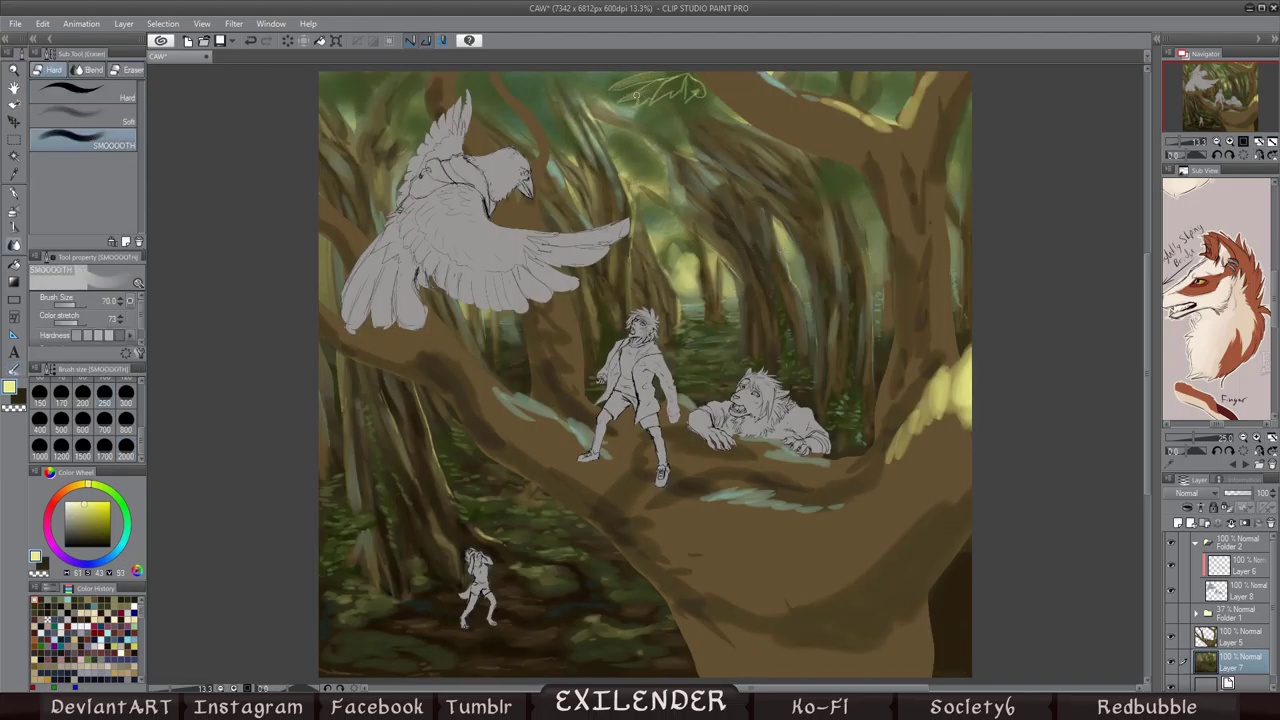
pyautogui.press('h')
pyautogui.press('h')
pyautogui.press('j')
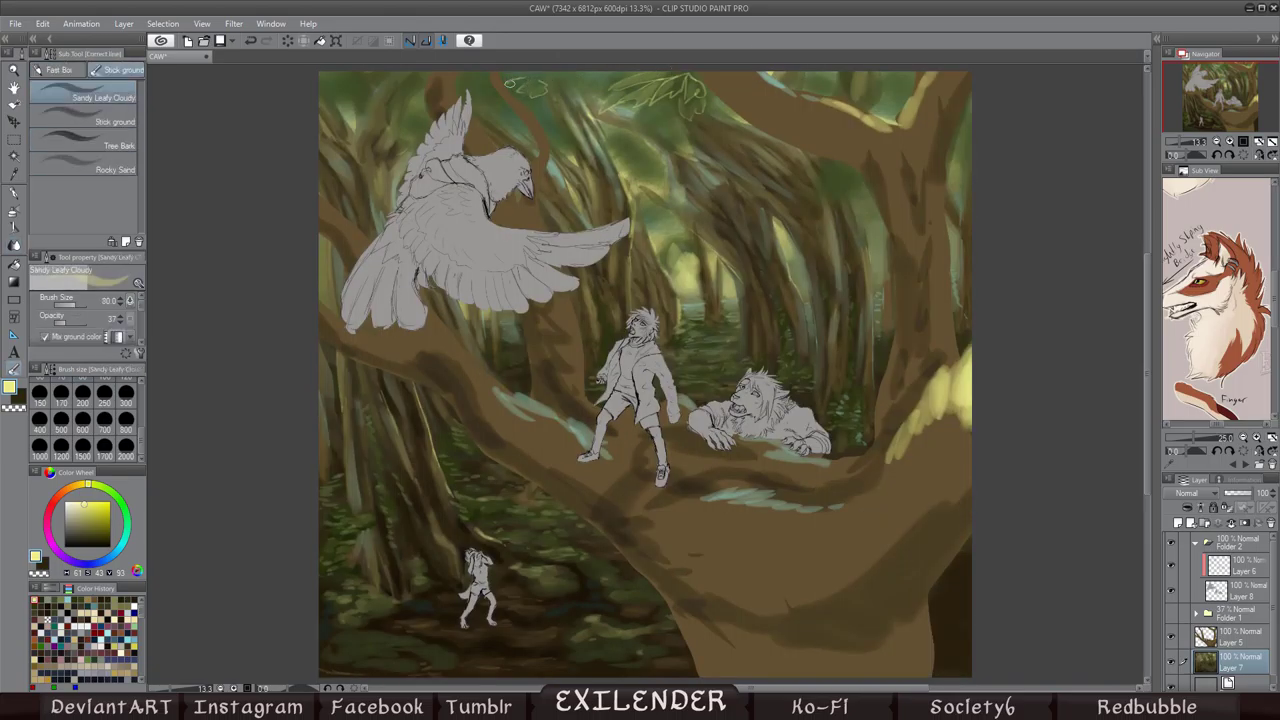
pyautogui.press('b')
pyautogui.press('h')
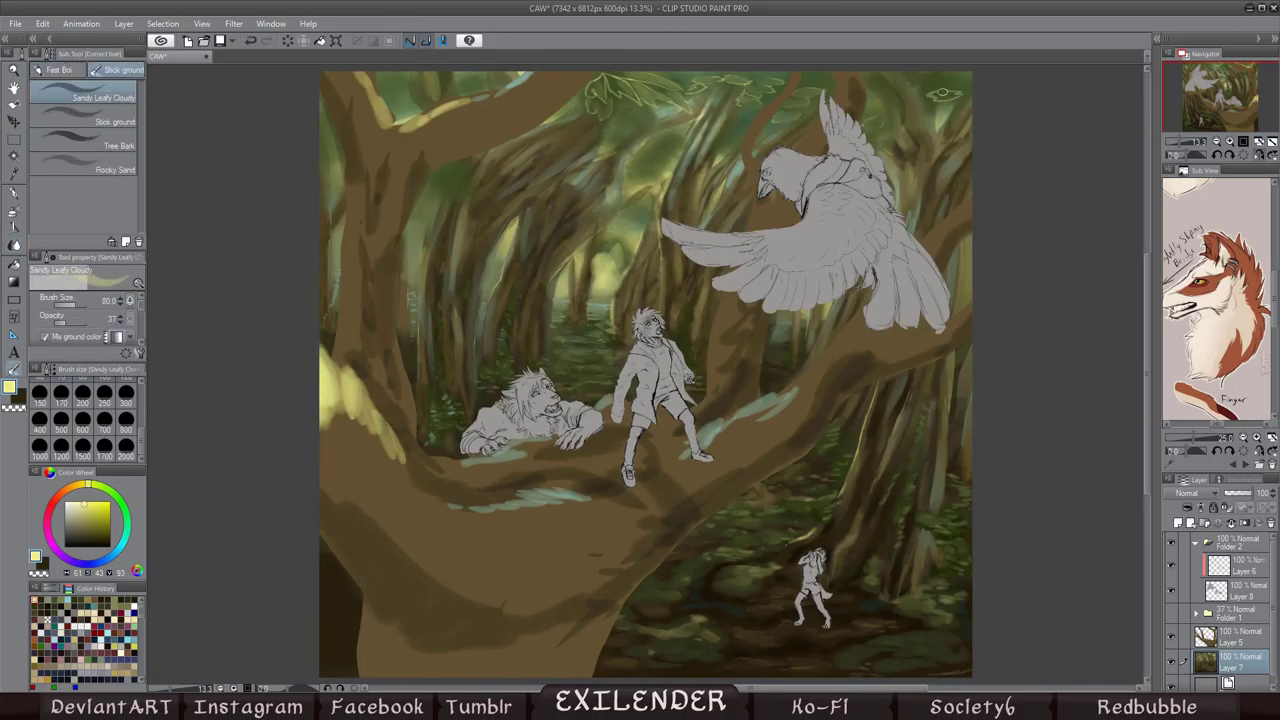
# Step: Add more leaf clusters across the canopy and beside the large tree's trunk, blending them into the green
pyautogui.press('h')
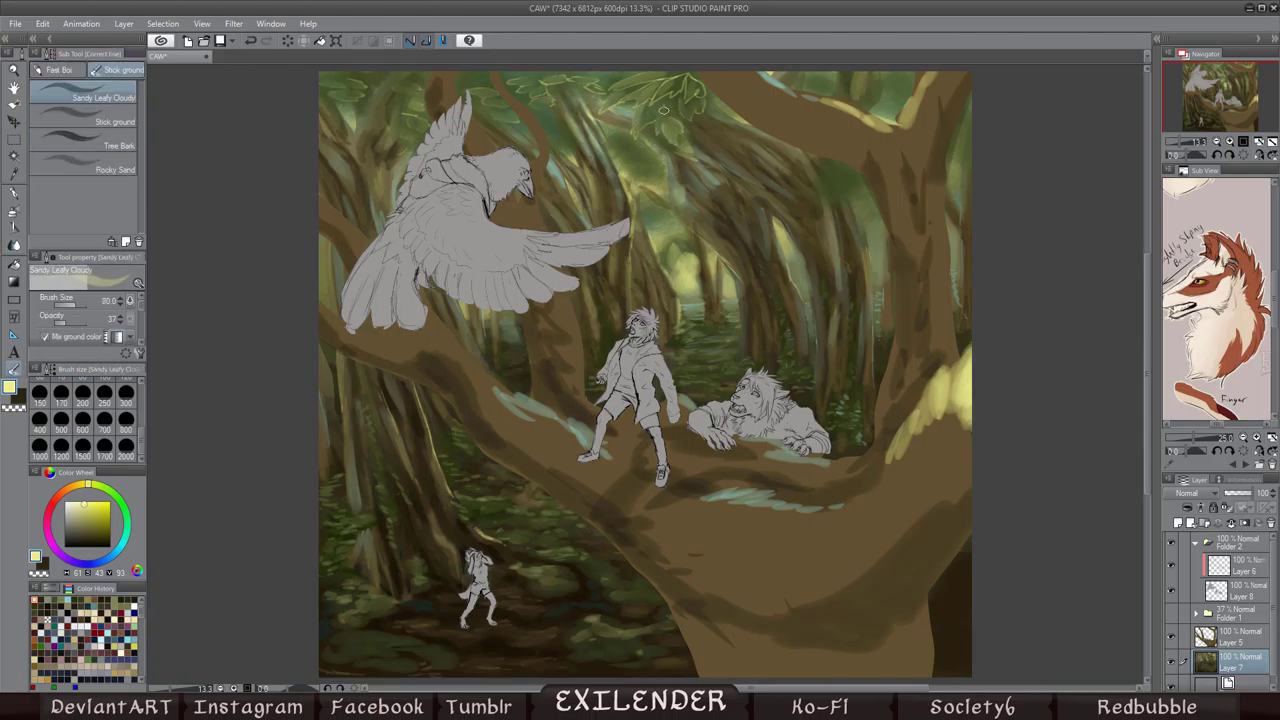
pyautogui.press('h')
pyautogui.press('j')
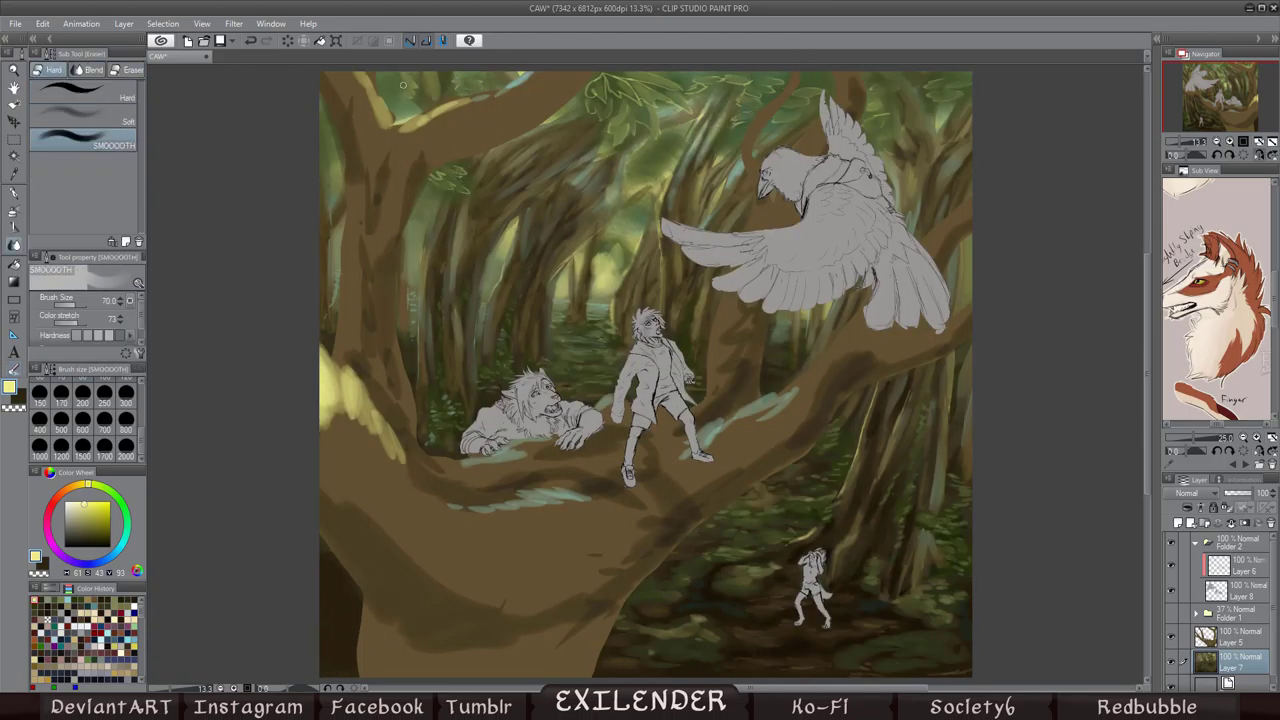
pyautogui.press('h')
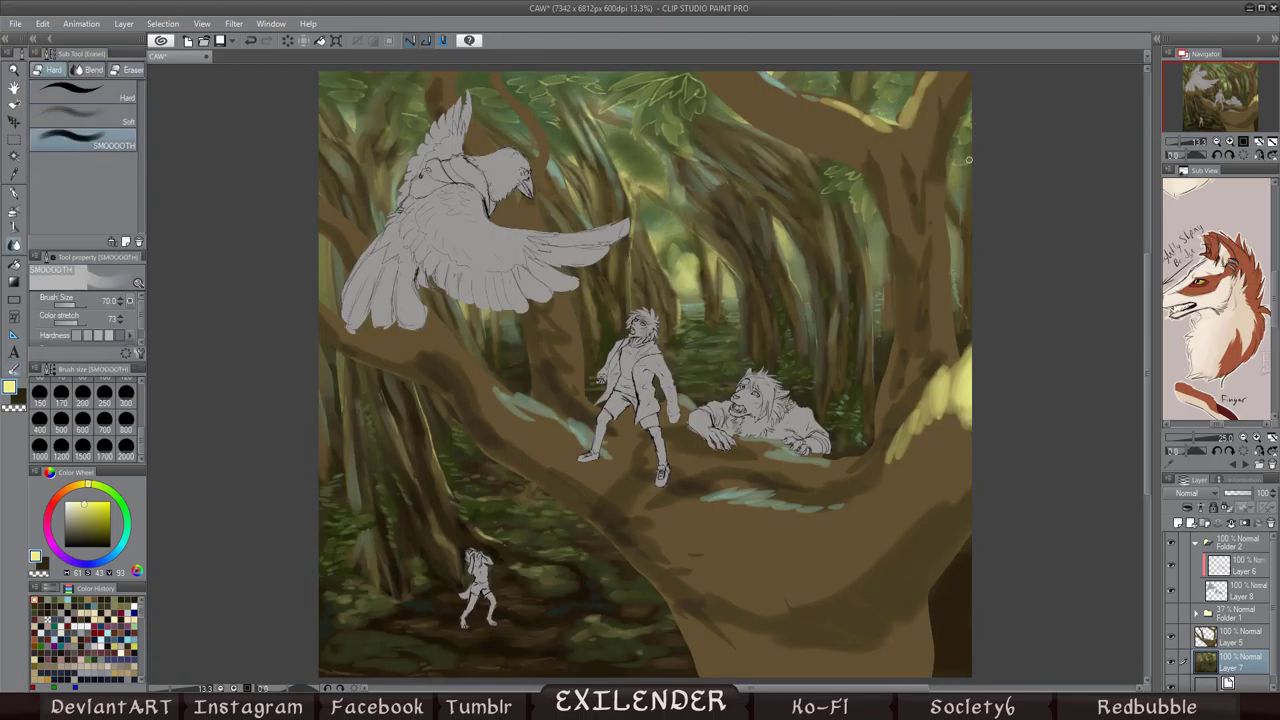
pyautogui.press('b')
pyautogui.press('j')
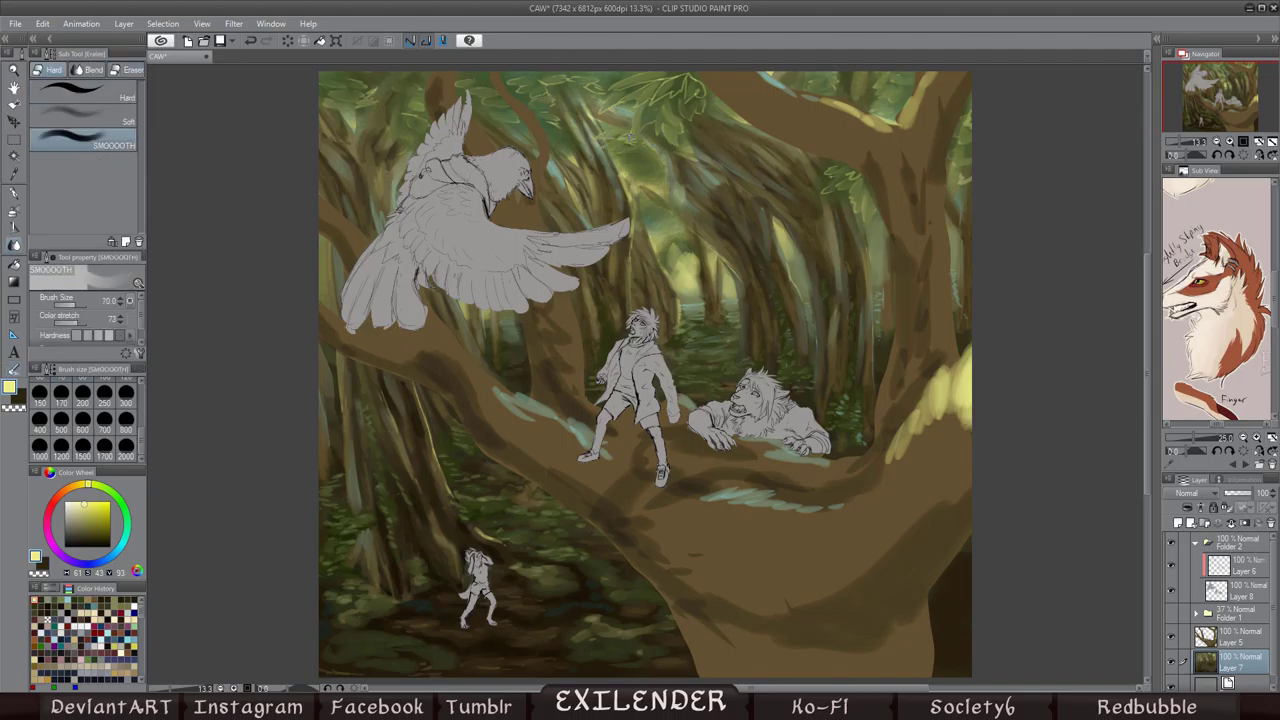
pyautogui.press('h')
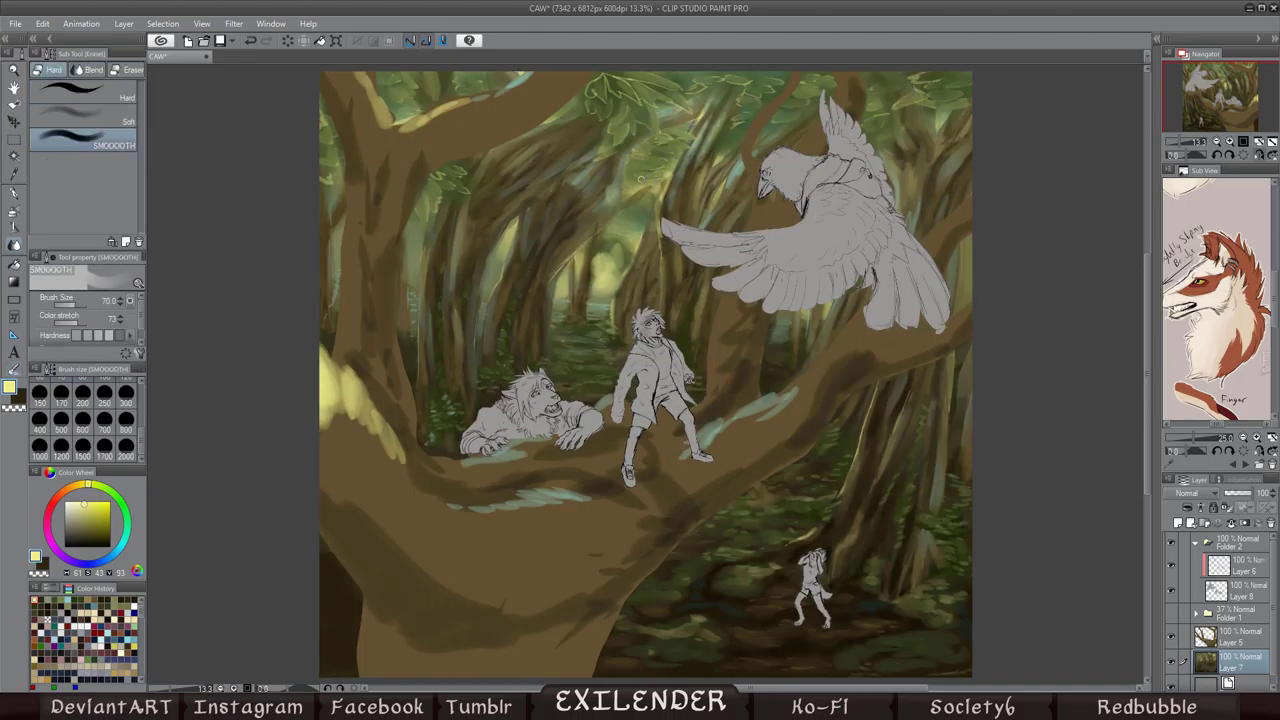
pyautogui.press('h')
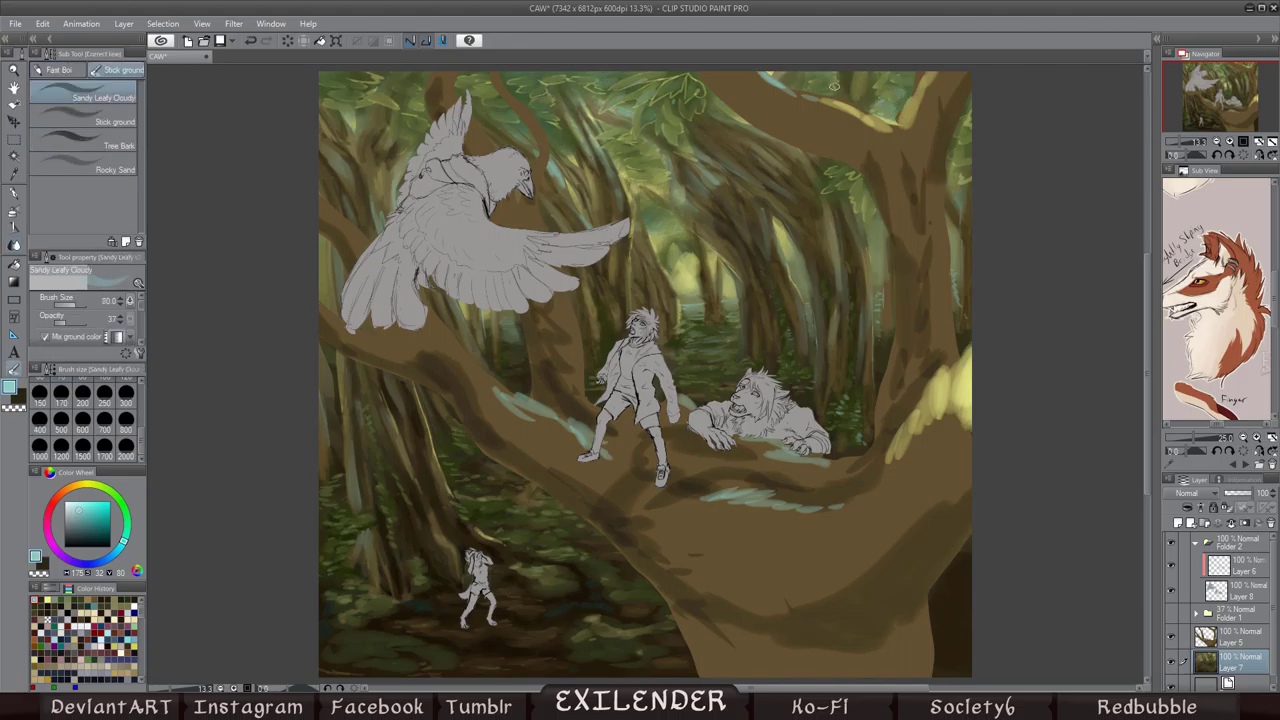
# Step: Blend the light strokes in the canopy and among the distant trunks, working with sampled pale yellow and pale blue
pyautogui.press('h')
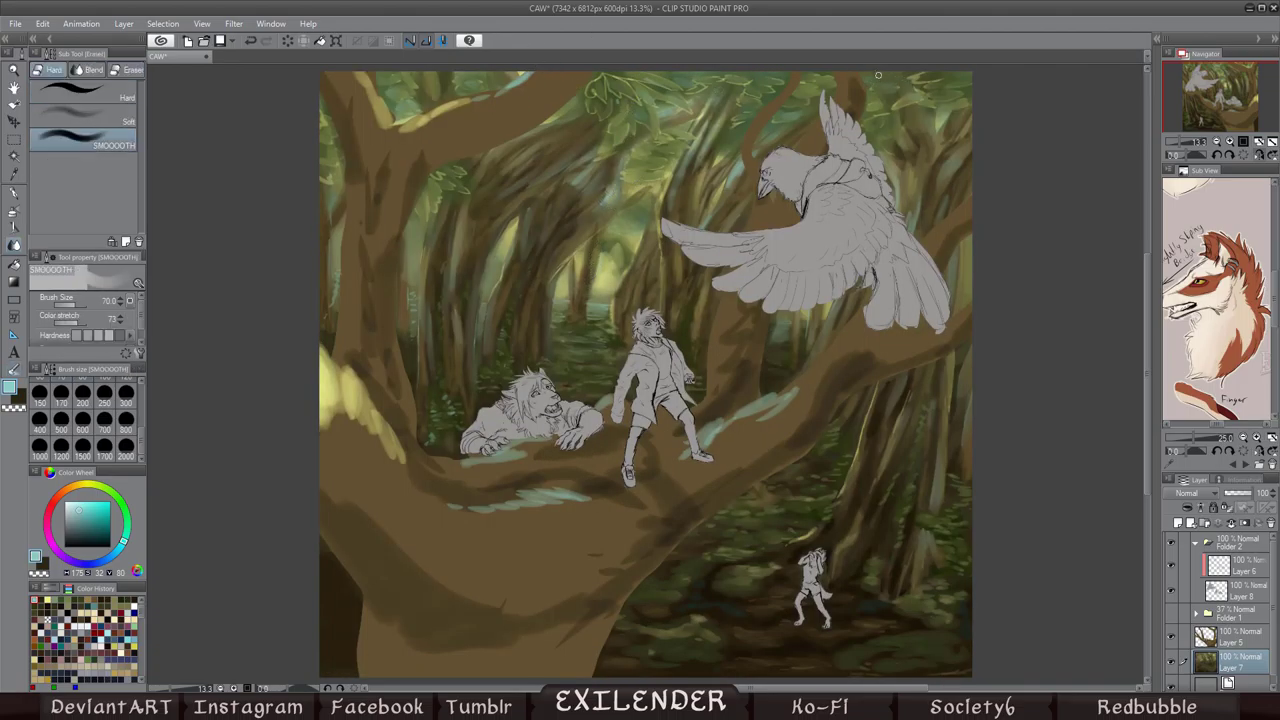
pyautogui.press('h')
pyautogui.press('h')
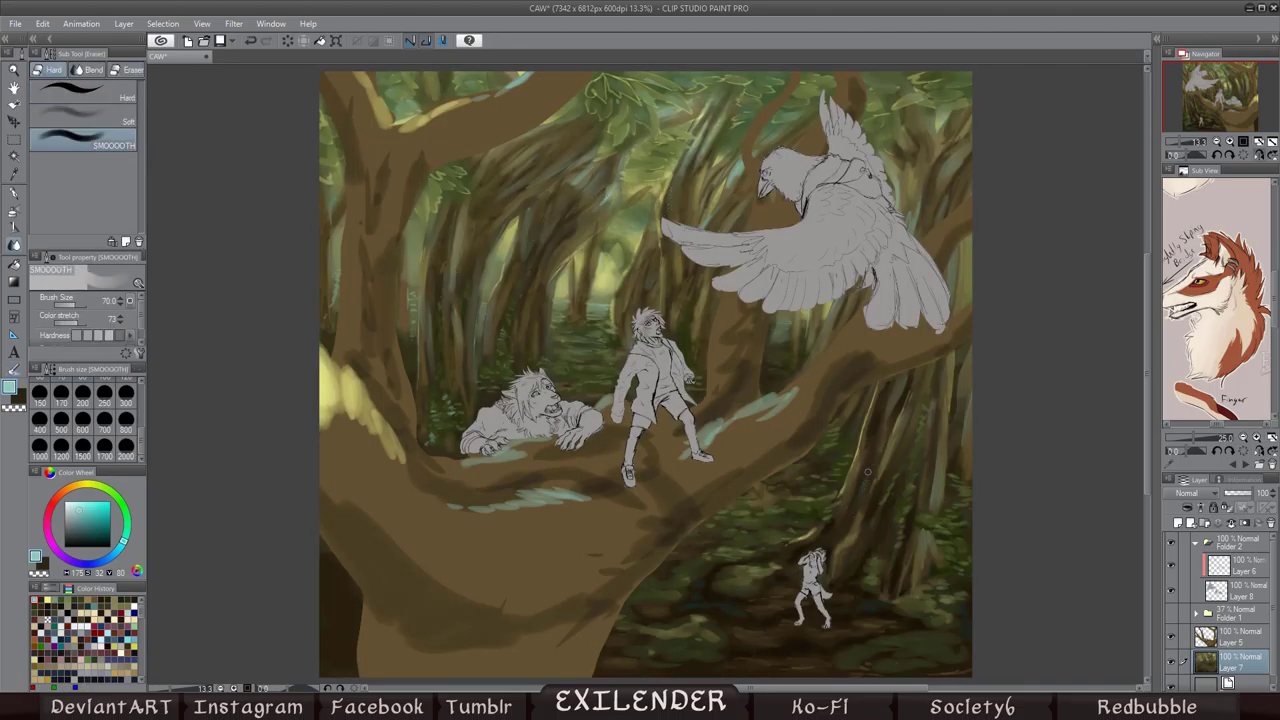
pyautogui.press('h')
pyautogui.press('h')
pyautogui.press('h')
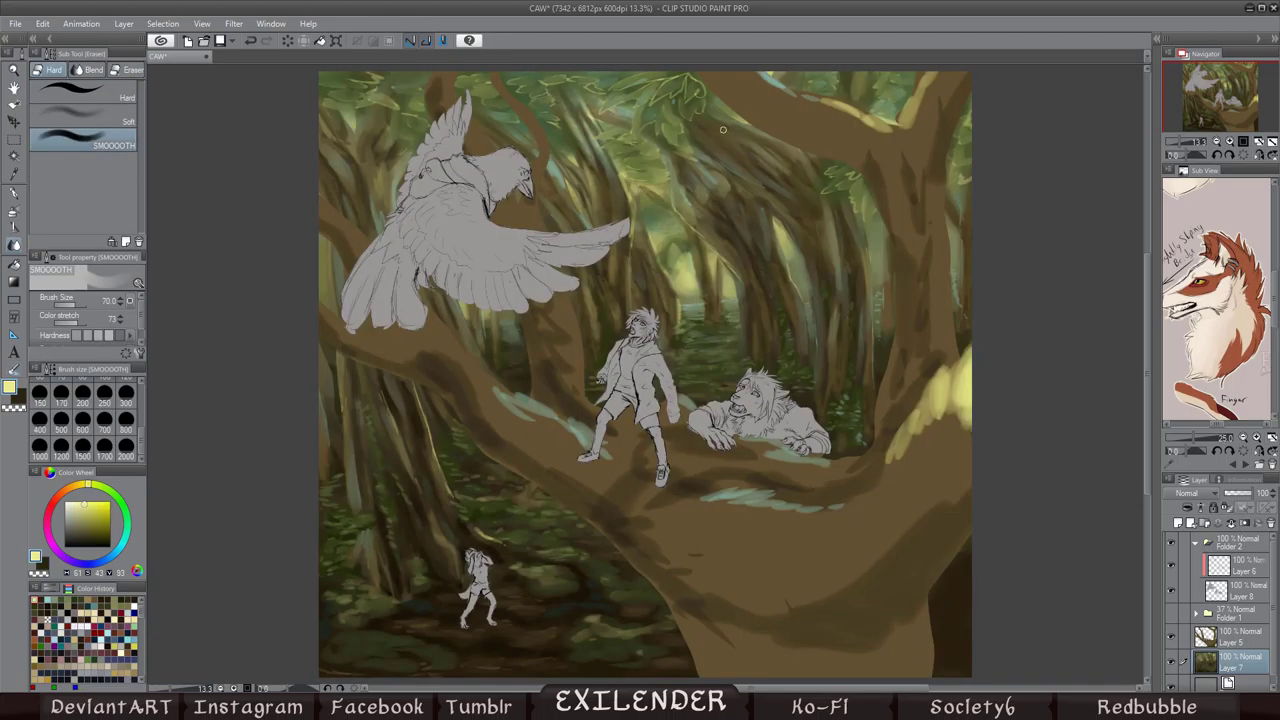
pyautogui.keyDown('alt'); pyautogui.click(380, 180); pyautogui.keyUp('alt')
pyautogui.press('b')
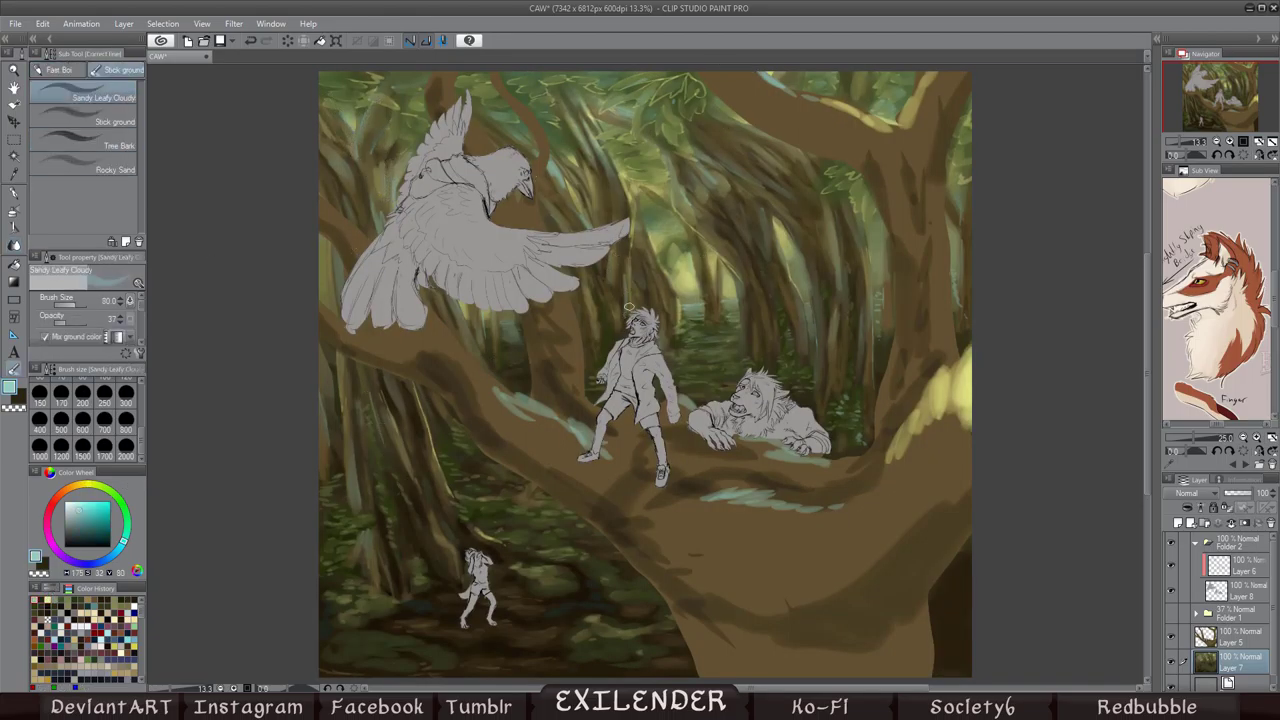
# Step: Apply a tonal correction to the forest background layer
pyautogui.press('h')
pyautogui.press('h')
pyautogui.click(42, 23)
pyautogui.click(320, 280)
pyautogui.press('Return')
# Step: Paint soft dark olive-brown shadows into the forest background with the Sandy Leafy Cloudy brush at size 800
pyautogui.keyDown('alt'); pyautogui.click(560, 541); pyautogui.keyUp('alt')
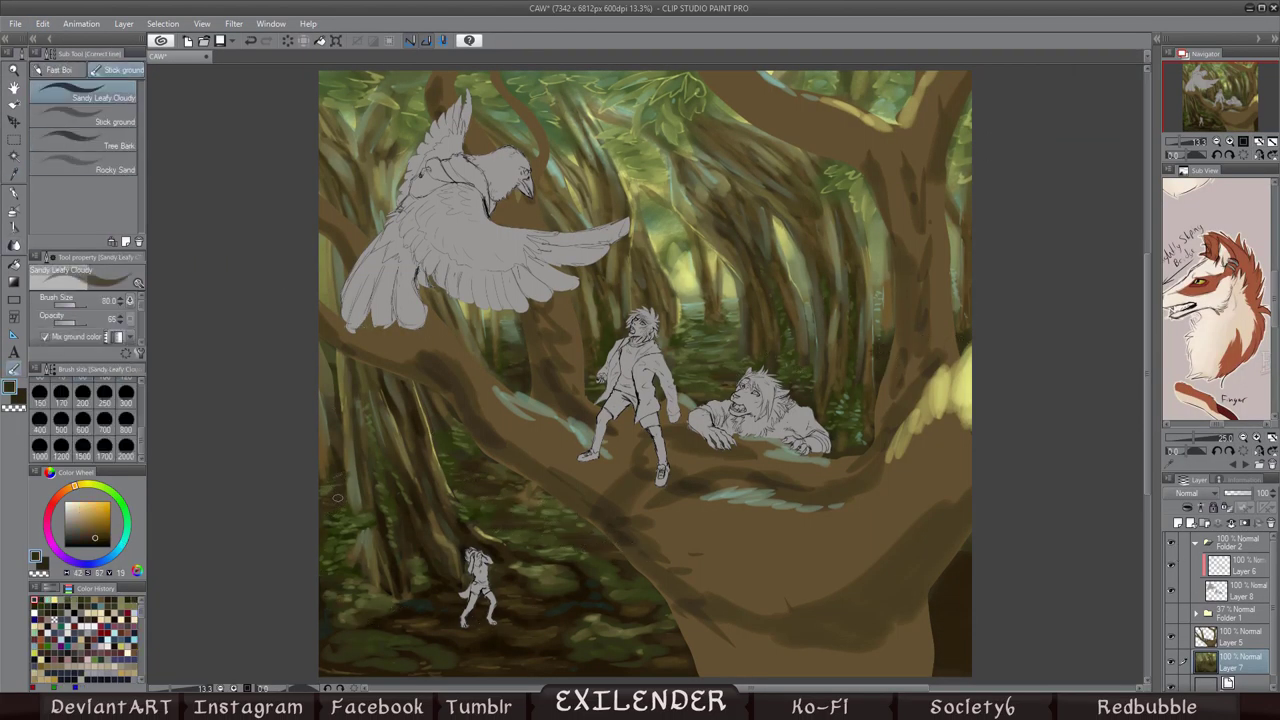
pyautogui.press('h')
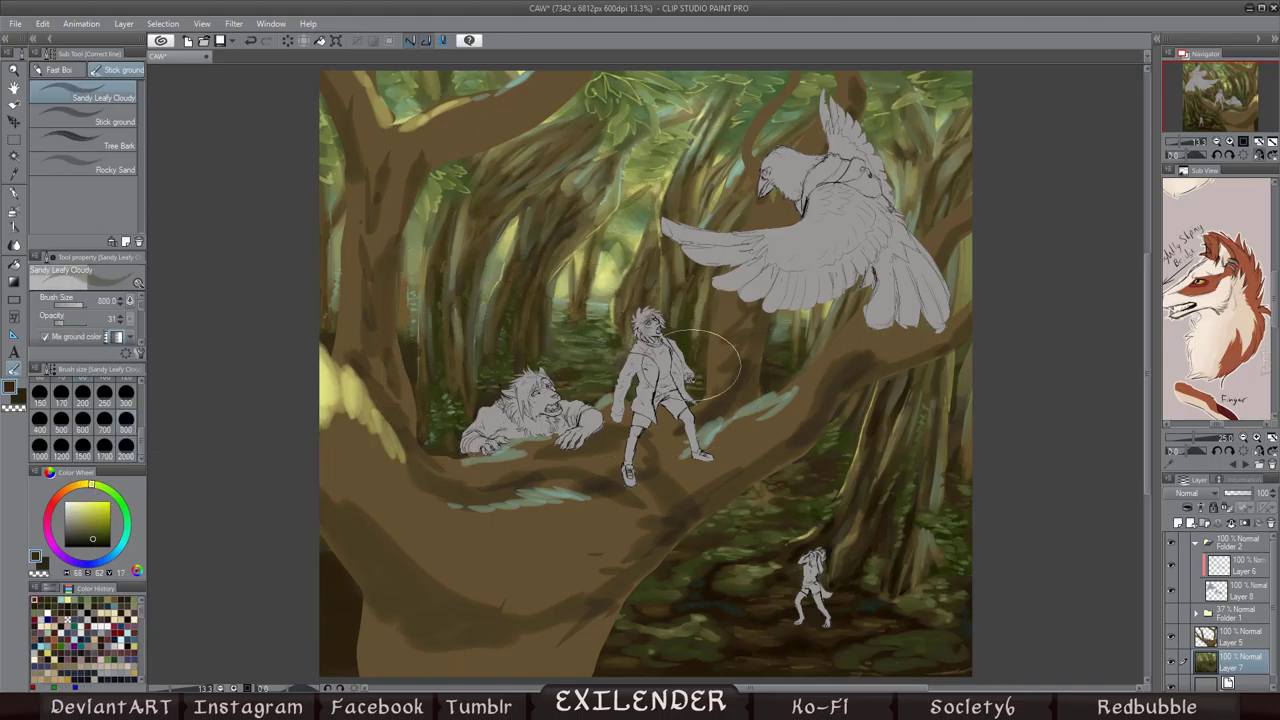
pyautogui.press('h')
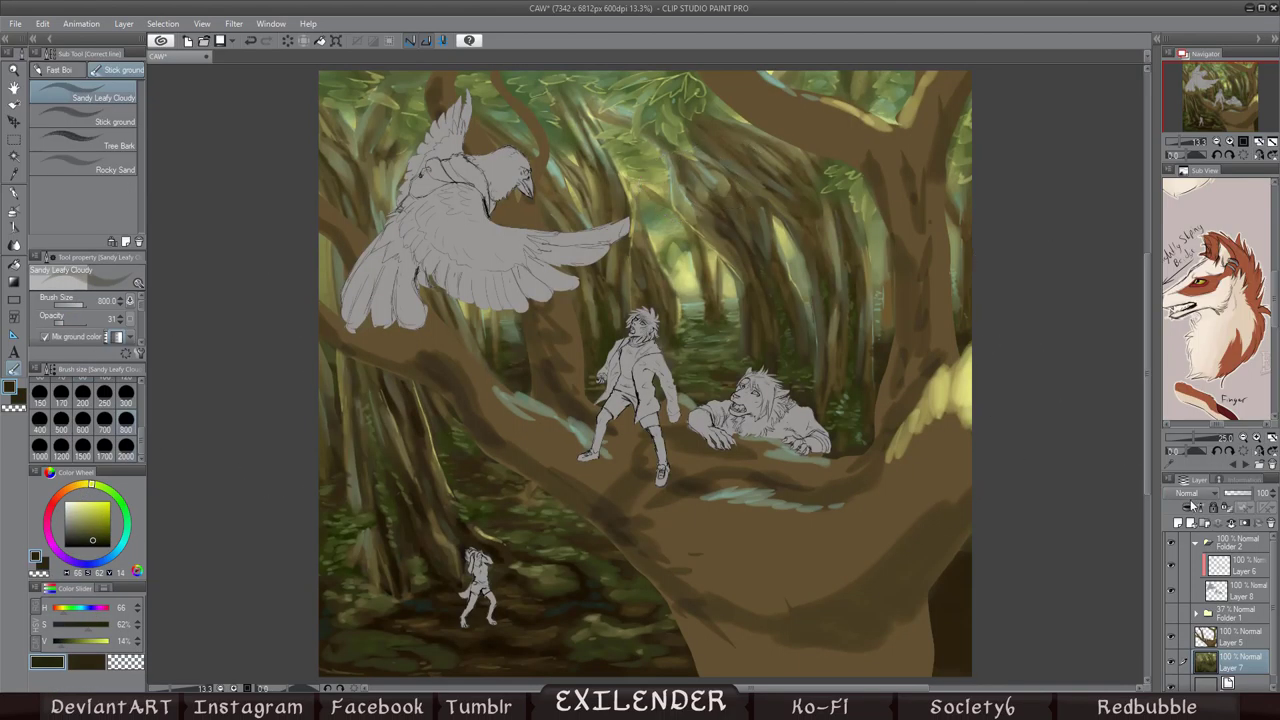
pyautogui.keyDown('alt'); pyautogui.click(538, 625); pyautogui.keyUp('alt')
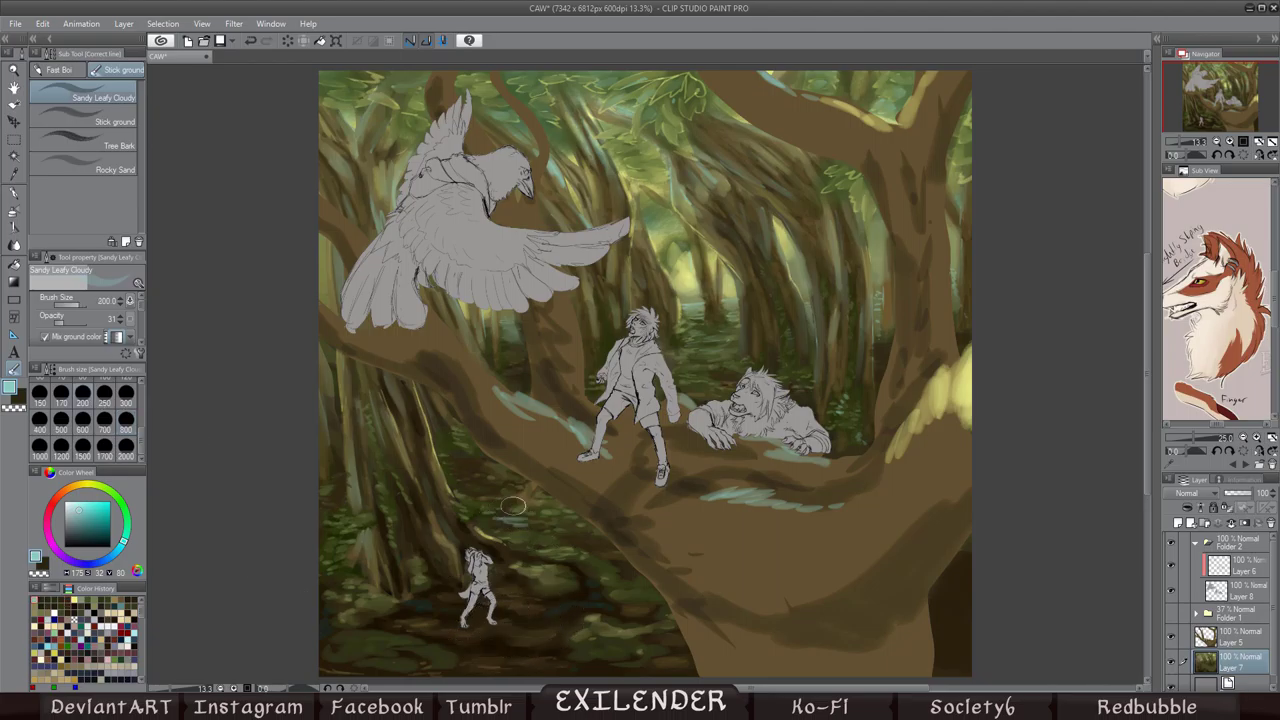
# Step: Reduce the brush size to 200 and paint soft colour over the undergrowth and trunk bases beside the small figure
pyautogui.press('[')
pyautogui.press('[')
pyautogui.press('[')
pyautogui.press('[')
pyautogui.press('[')
pyautogui.press('[')
pyautogui.press('[')
pyautogui.moveTo(412, 545); pyautogui.dragTo(395, 499)
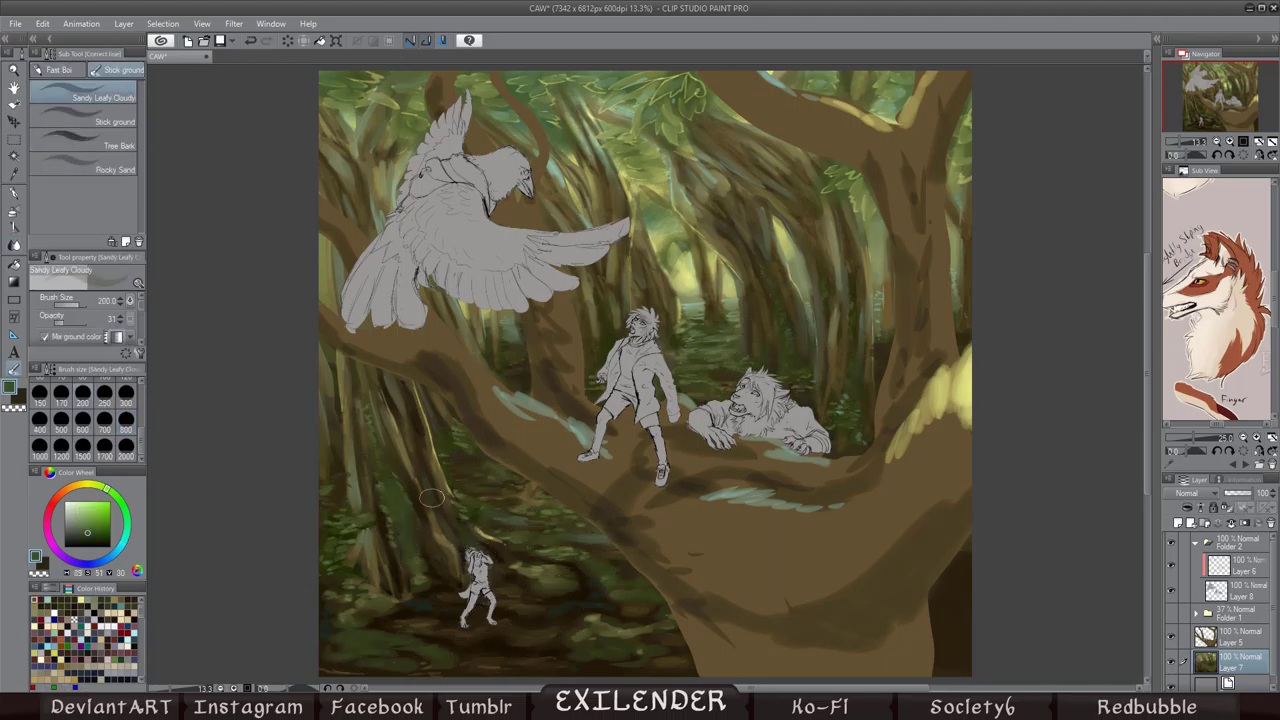
pyautogui.keyDown('alt'); pyautogui.click(391, 499); pyautogui.keyUp('alt')
# Step: Reduce the brush size to 70 and paint sampled brown and olive strokes along the distant trunks and branches, then blend them
pyautogui.press('h')
pyautogui.press('[')
pyautogui.press('[')
pyautogui.press('[')
pyautogui.press('[')
pyautogui.press('[')
pyautogui.press('[')
pyautogui.keyDown('alt'); pyautogui.click(577, 299); pyautogui.keyUp('alt')
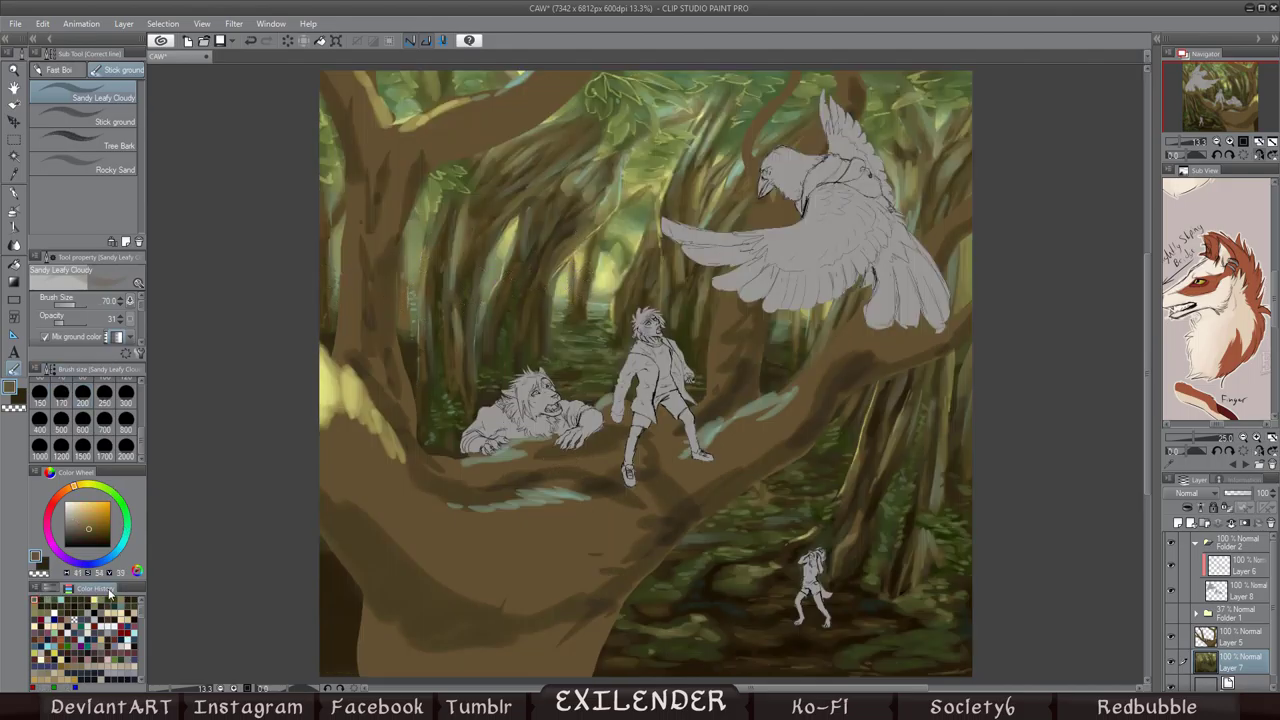
pyautogui.keyDown('alt'); pyautogui.click(365, 405); pyautogui.keyUp('alt')
pyautogui.moveTo(424, 404); pyautogui.dragTo(424, 214)
pyautogui.moveTo(600, 160); pyautogui.dragTo(590, 116)
pyautogui.moveTo(525, 318); pyautogui.dragTo(476, 196)
pyautogui.moveTo(416, 344); pyautogui.dragTo(416, 298)
pyautogui.moveTo(485, 212); pyautogui.dragTo(474, 196)
pyautogui.moveTo(584, 138); pyautogui.dragTo(552, 126)
pyautogui.press('h')
pyautogui.press('j')
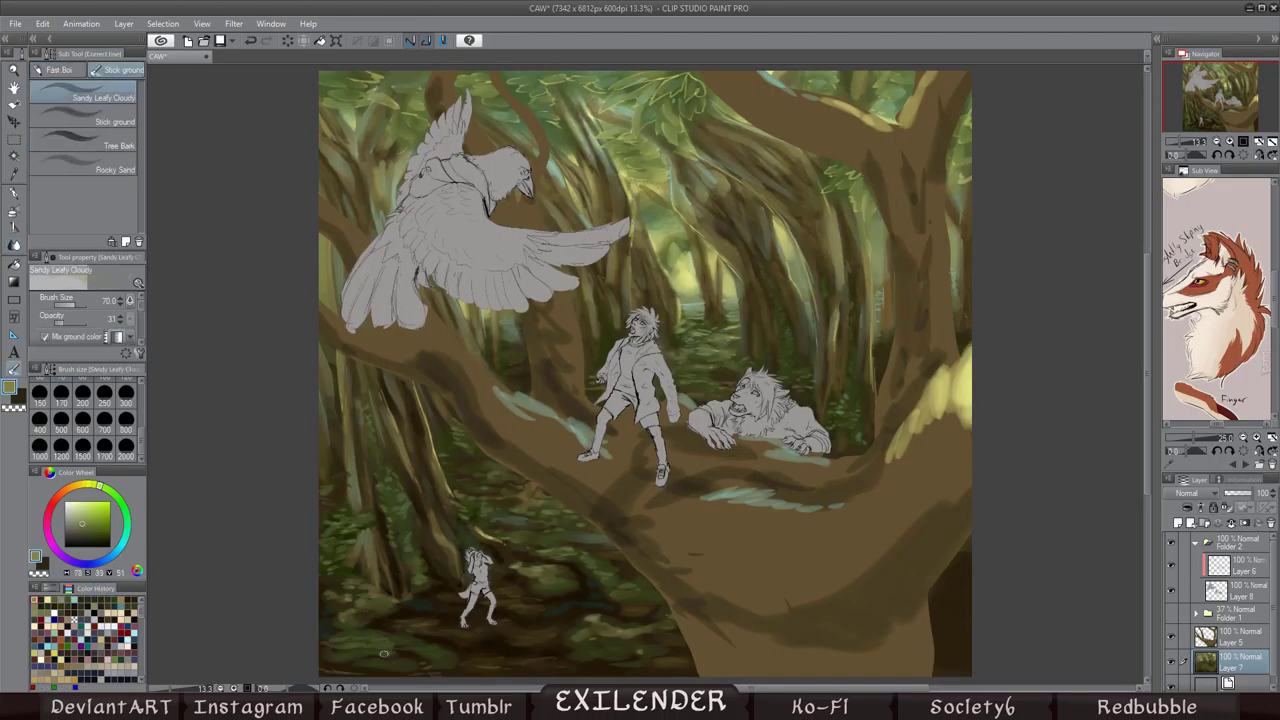
# Step: Darken the forest floor and fill the dark corner beside the large tree's base with sampled green undergrowth at brush size 250
pyautogui.press('b')
pyautogui.press('h')
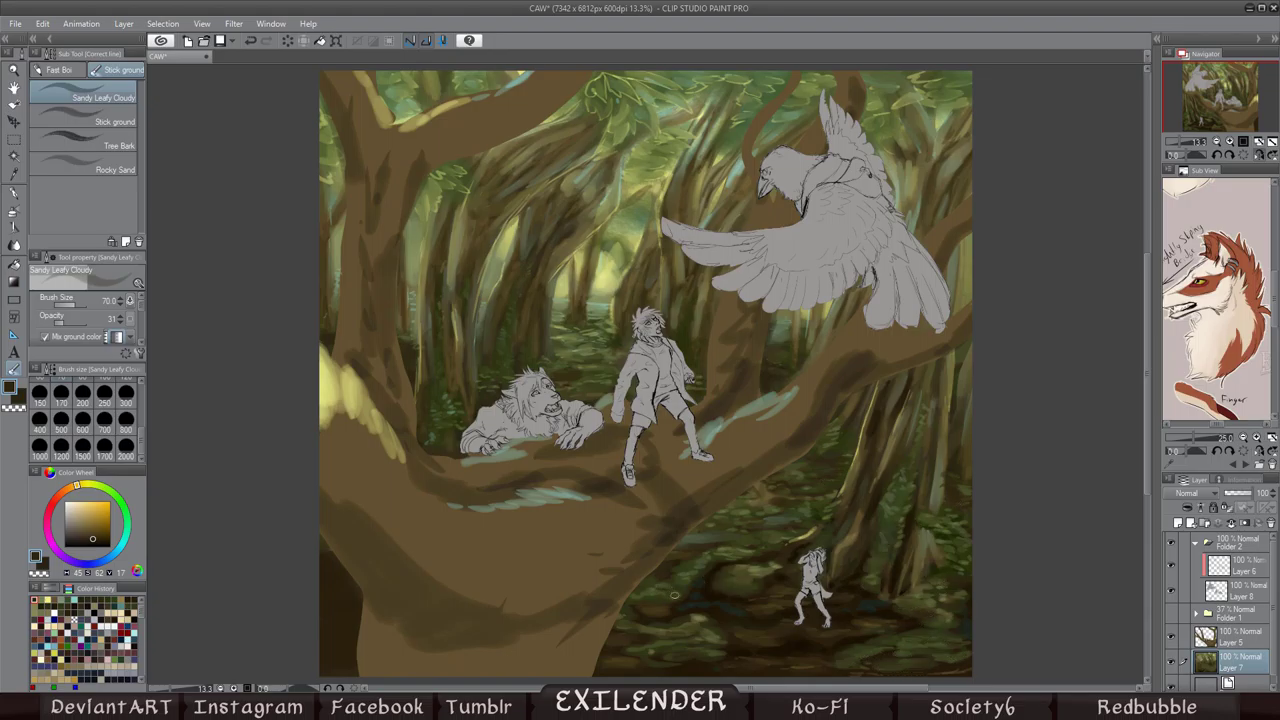
pyautogui.press('h')
pyautogui.keyDown('alt'); pyautogui.click(950, 580); pyautogui.keyUp('alt')
pyautogui.moveTo(950, 580)
pyautogui.mouseDown()
pyautogui.moveTo(943, 640)
pyautogui.moveTo(960, 560)
pyautogui.mouseUp()
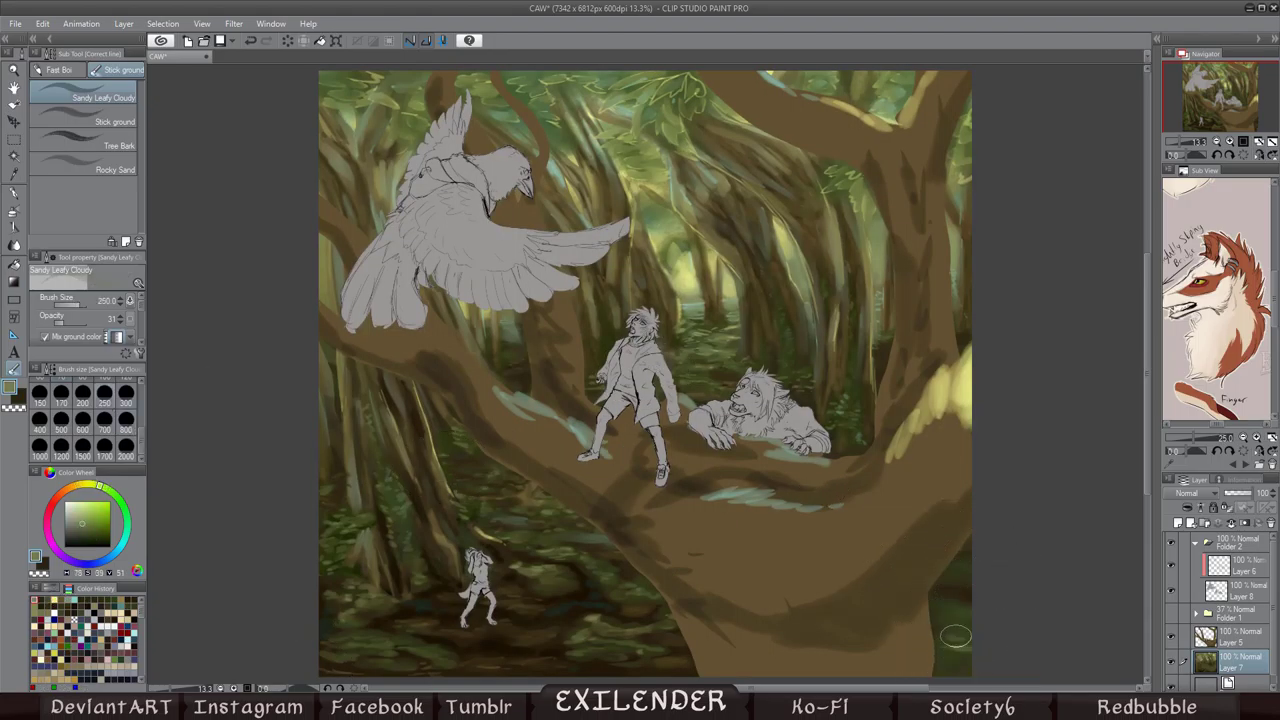
# Step: Sample pale yellow and paint light edges on the distant trunks and the gaps between them at brush size 80, blending them
pyautogui.press('h')
pyautogui.keyDown('alt'); pyautogui.click(340, 390); pyautogui.keyUp('alt')
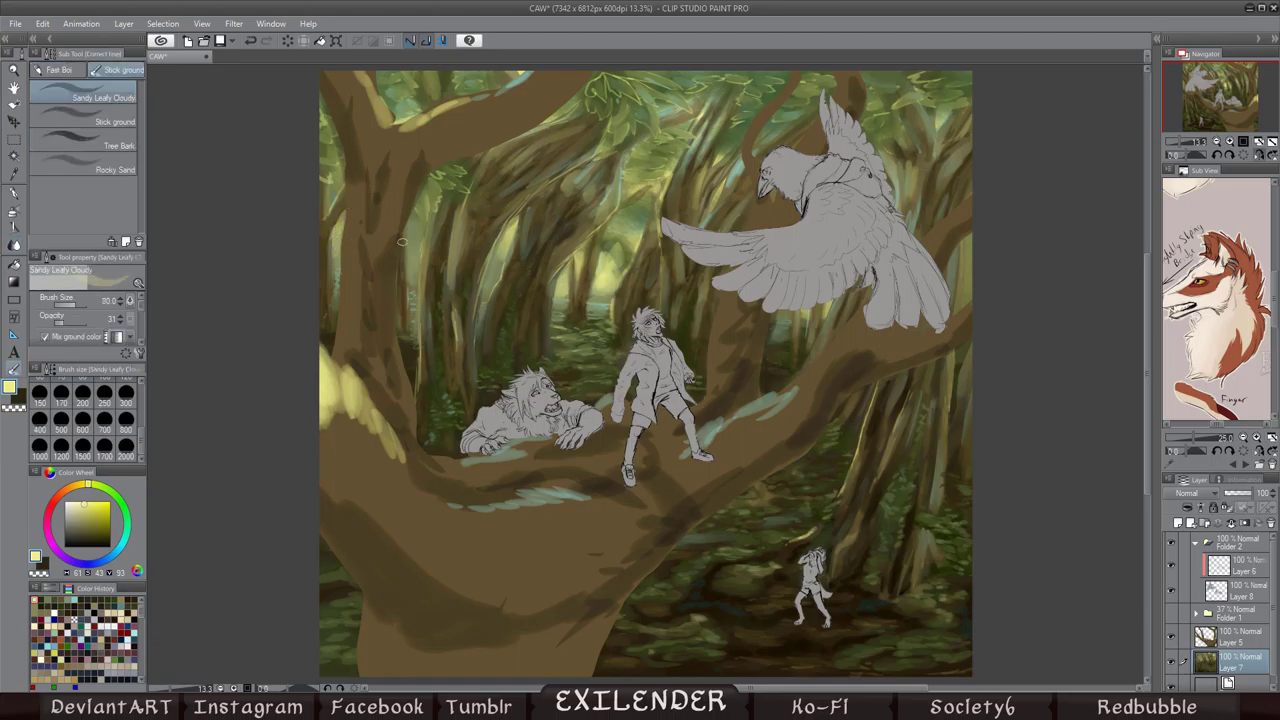
pyautogui.press('j')
pyautogui.press('h')
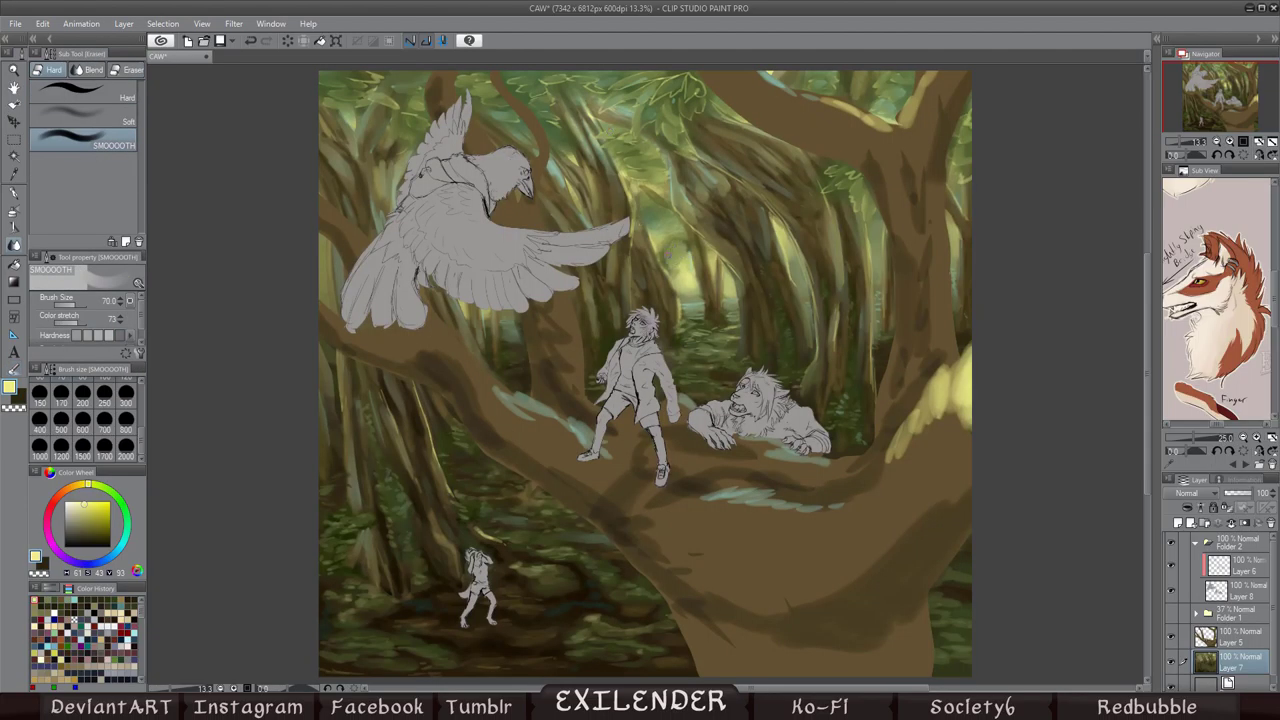
pyautogui.press('b')
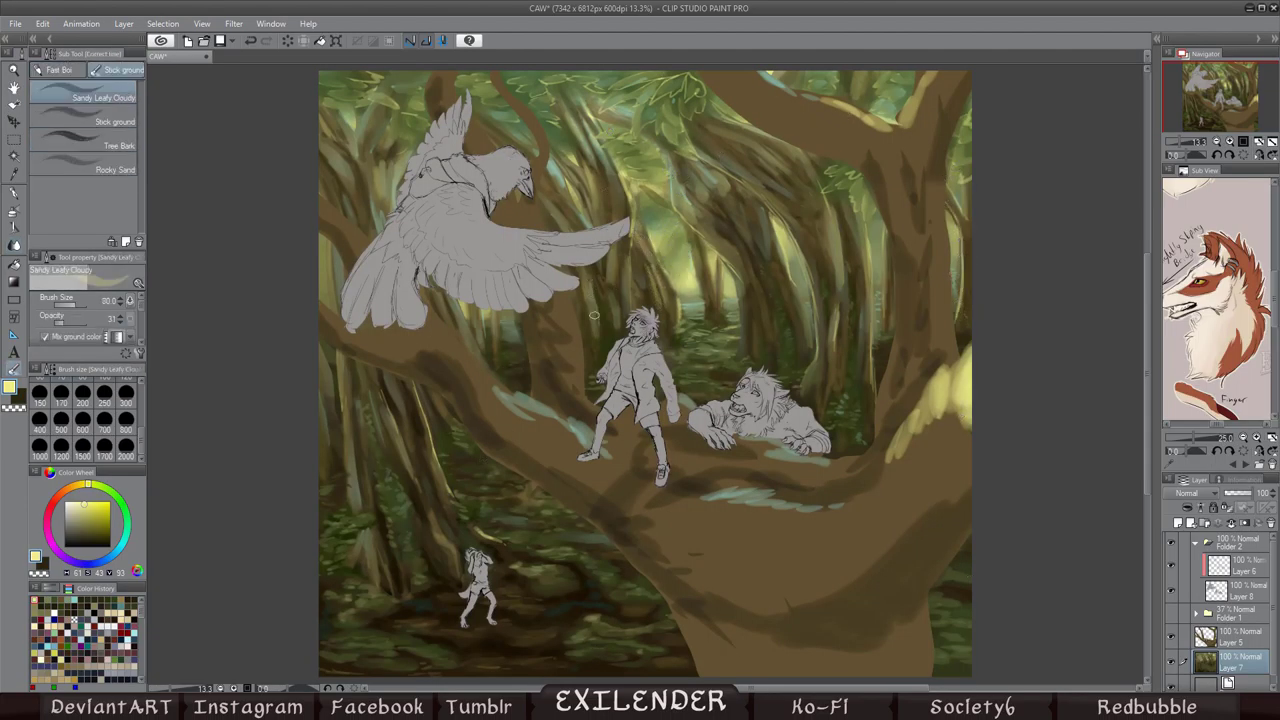
pyautogui.keyDown('alt'); pyautogui.click(598, 312); pyautogui.keyUp('alt')
pyautogui.keyDown('alt'); pyautogui.click(792, 256); pyautogui.keyUp('alt')
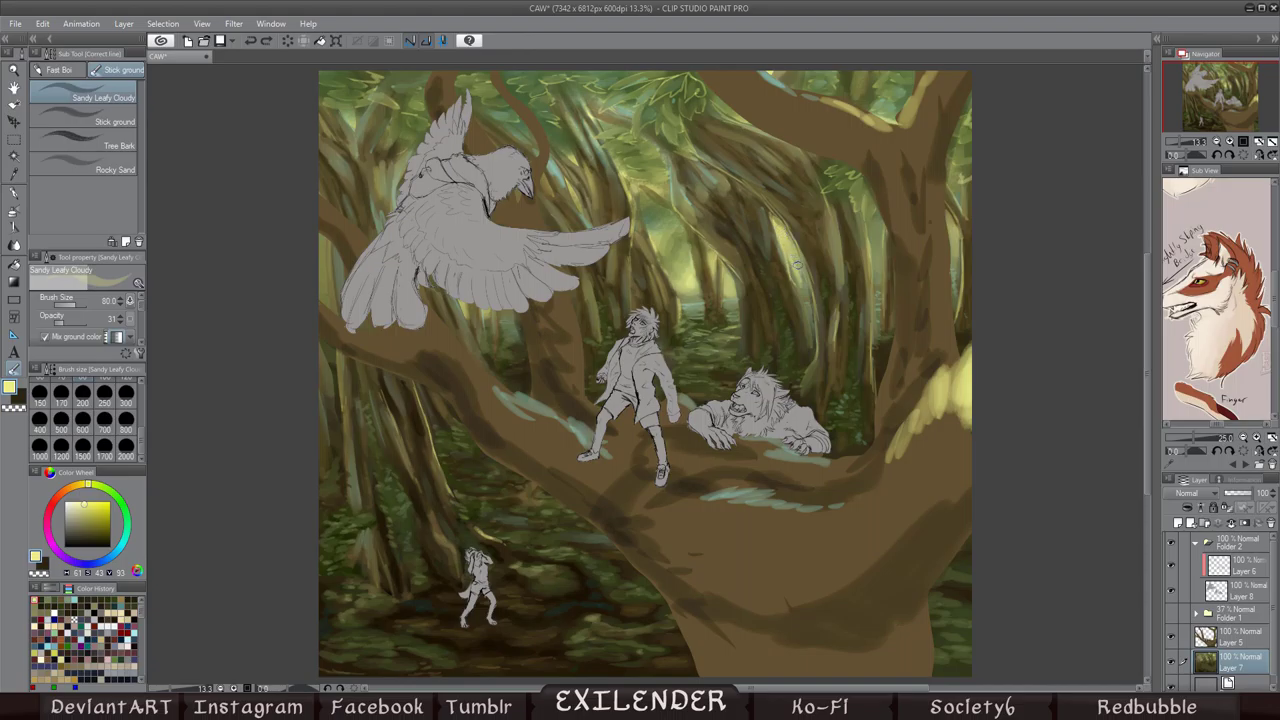
# Step: Add pale yellow light strokes between the background trunks around the bird's wing and soften them
pyautogui.press('h')
pyautogui.moveTo(600, 230); pyautogui.dragTo(576, 284)
pyautogui.press('j')
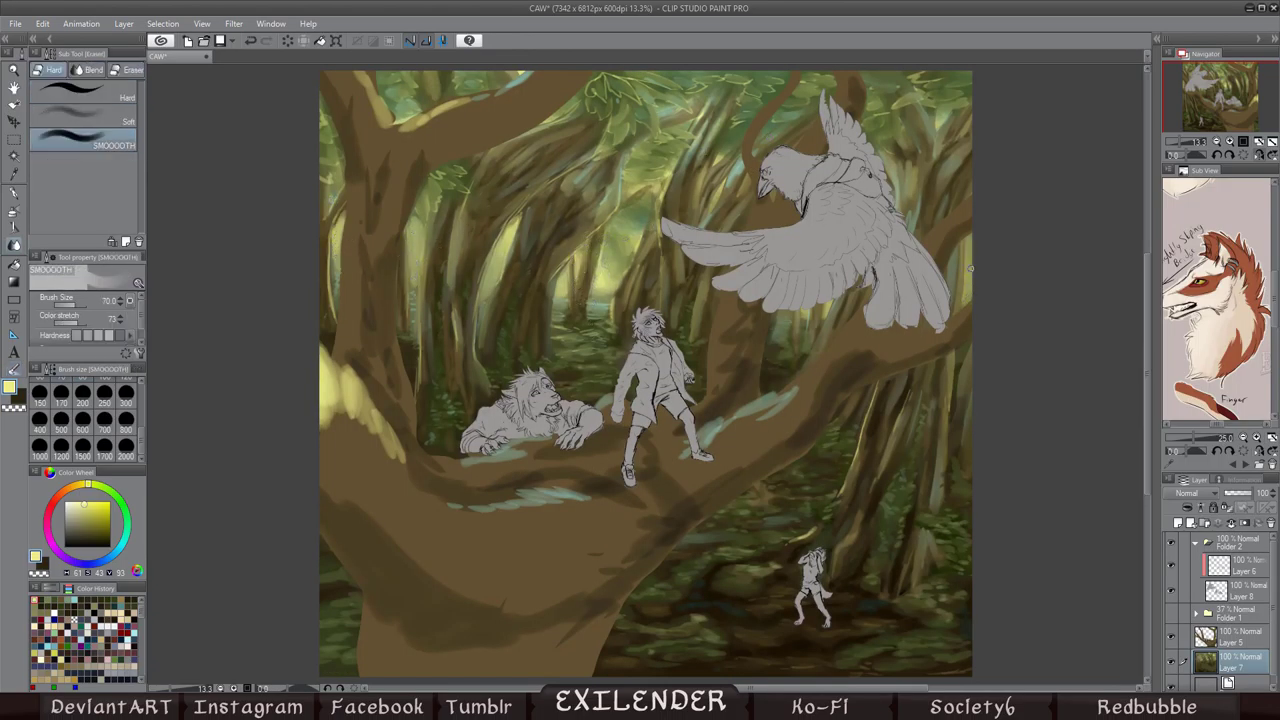
pyautogui.press('b')
pyautogui.press('h')
pyautogui.press('j')
pyautogui.press('b')
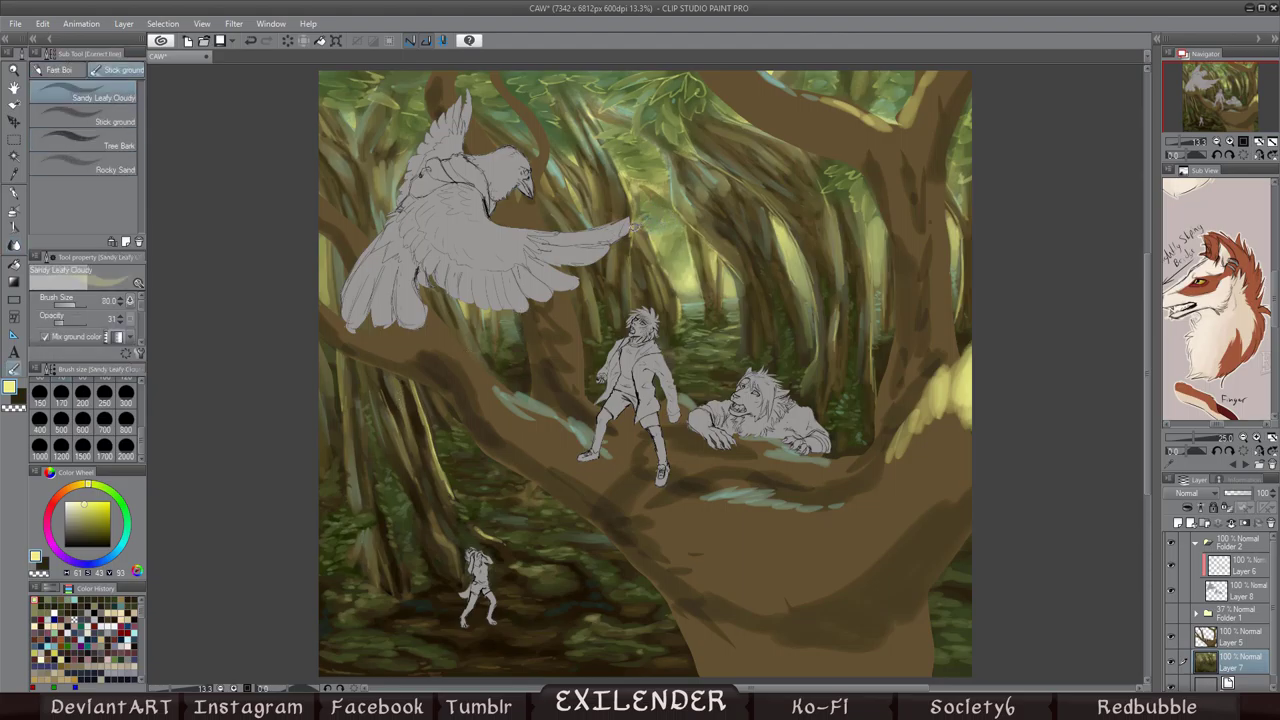
# Step: Paint pale yellow rim light along the trunks and roots above the small figure and blend it
pyautogui.press('h')
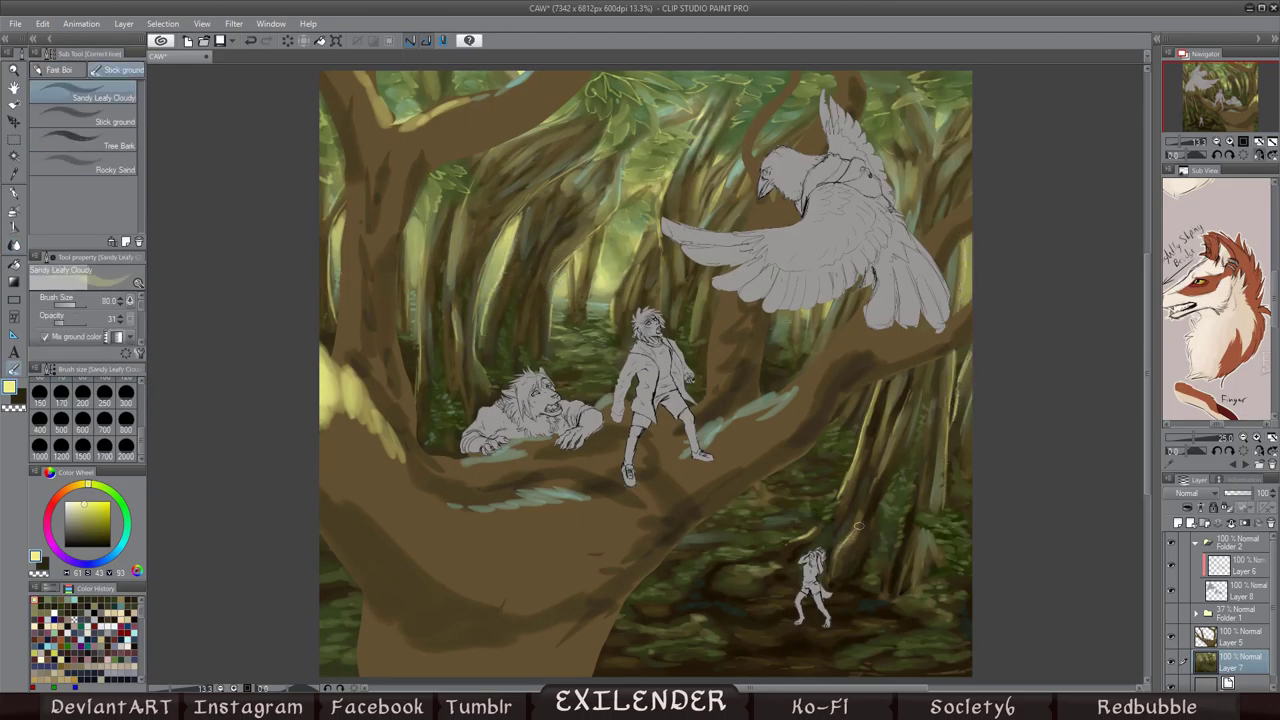
pyautogui.press('j')
pyautogui.press('b')
pyautogui.press('h')
pyautogui.press('j')
# Step: Shade the large foreground tree on Layer 5 with sampled dark brown at brush size 700
pyautogui.keyDown('alt'); pyautogui.click(775, 460); pyautogui.keyUp('alt')
pyautogui.press('b')
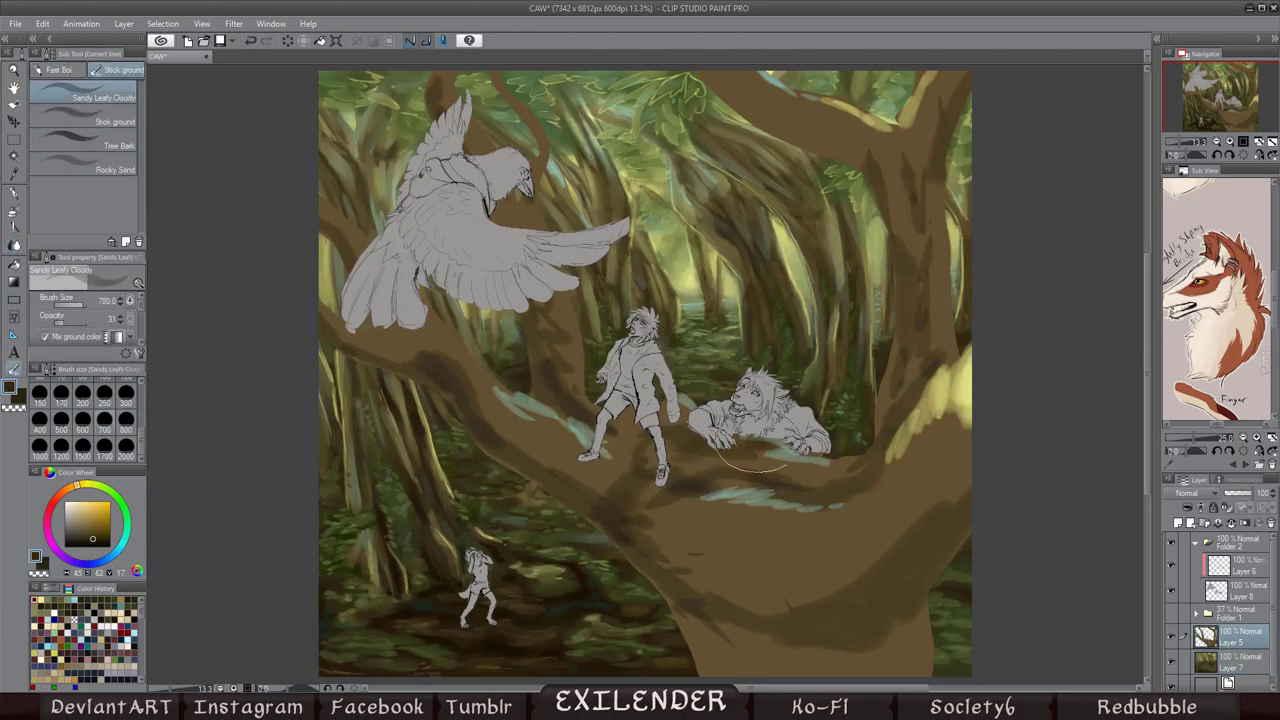
pyautogui.press('h')
pyautogui.press('j')
pyautogui.press('b')
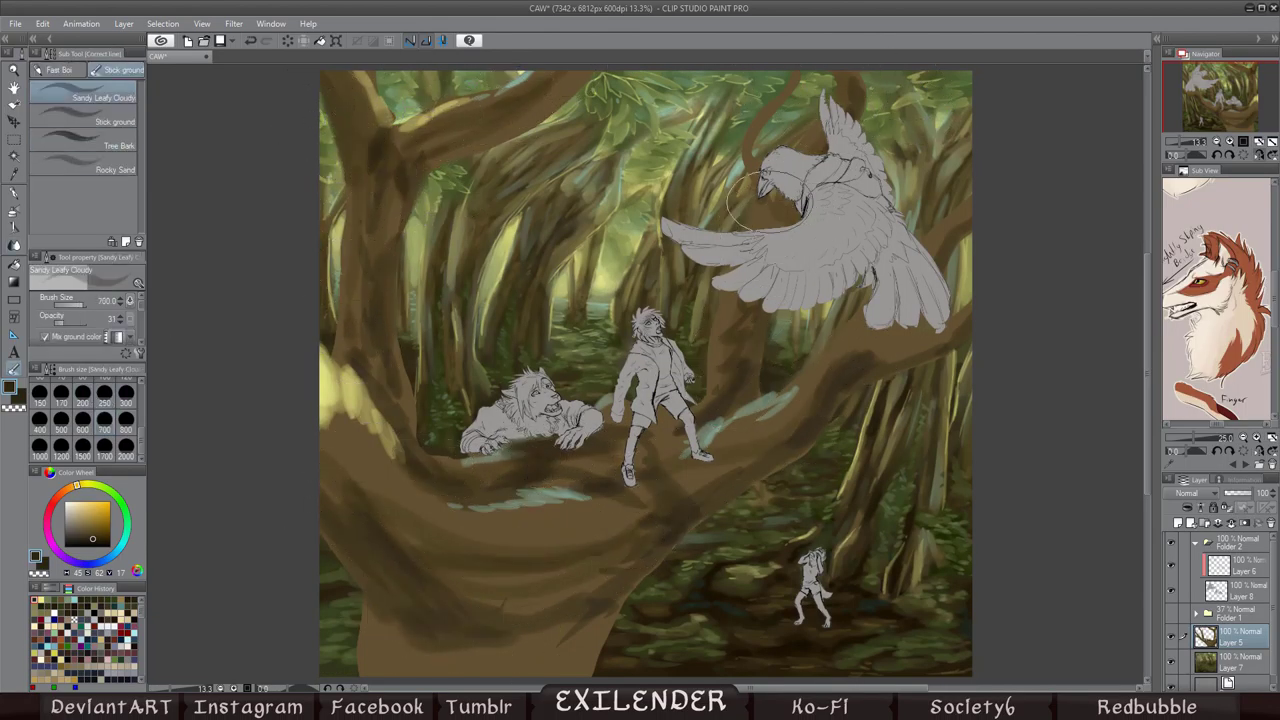
pyautogui.moveTo(520, 600)
pyautogui.mouseDown()
pyautogui.moveTo(420, 640)
pyautogui.moveTo(477, 652)
pyautogui.mouseUp()
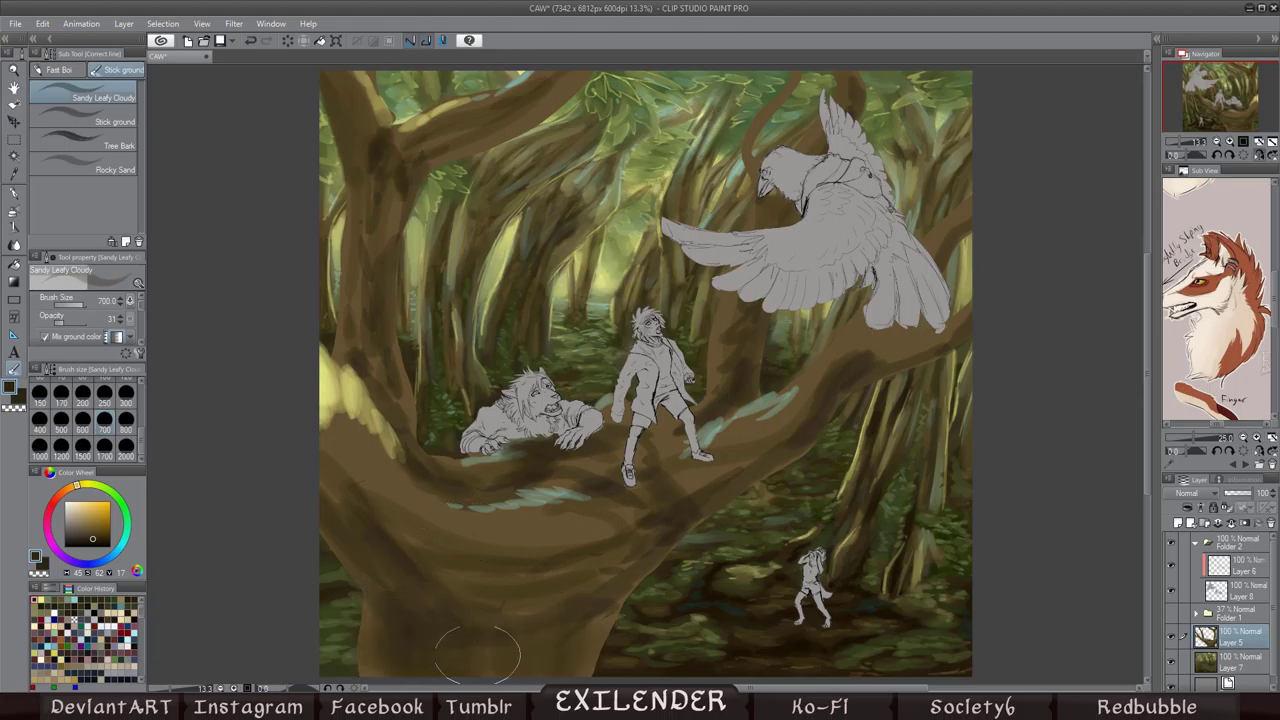
# Step: Blend the large tree's shading and paint pale yellow light along its thick curved fork at brush size 200
pyautogui.press('j')
pyautogui.moveTo(380, 517)
pyautogui.mouseDown()
pyautogui.moveTo(470, 548)
pyautogui.moveTo(360, 420)
pyautogui.mouseUp()
pyautogui.press('b')
pyautogui.press('h')
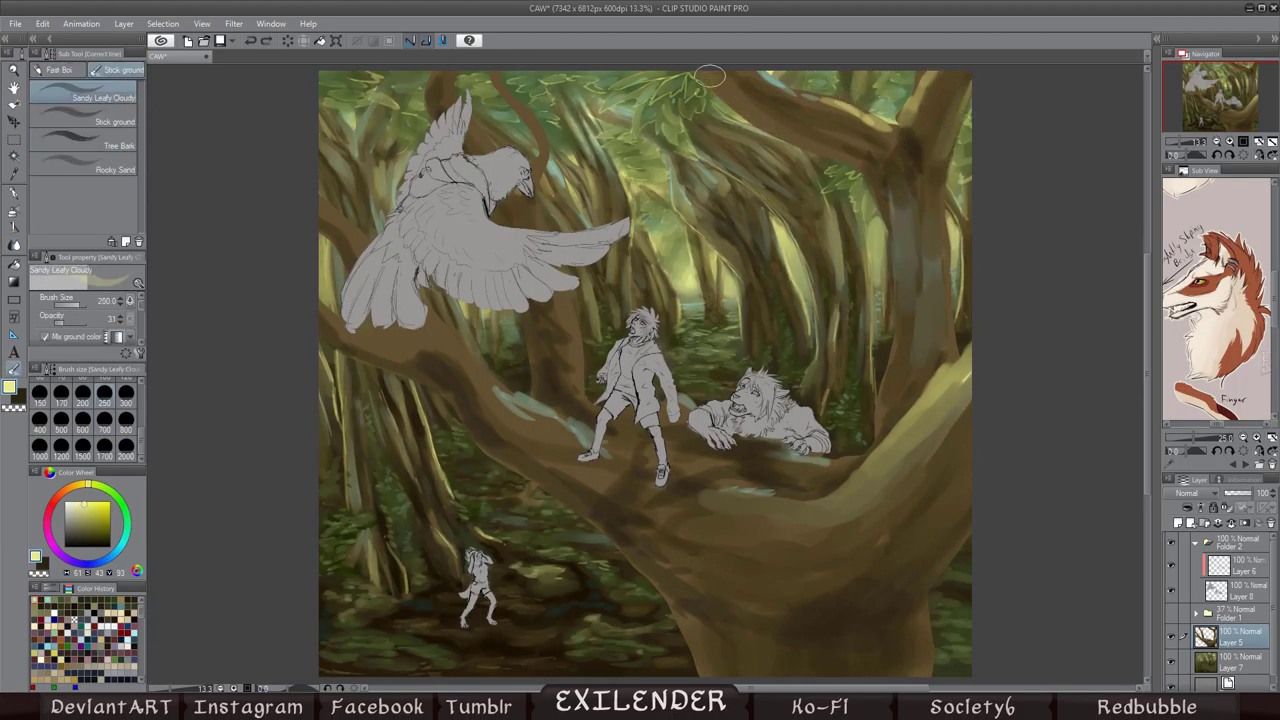
# Step: Paint lighter bark strokes down the large tree's upright trunk and smooth them together with the fork's shading
pyautogui.press('h')
pyautogui.moveTo(355, 115); pyautogui.dragTo(385, 315)
pyautogui.press('j')
pyautogui.moveTo(495, 480); pyautogui.dragTo(595, 455)
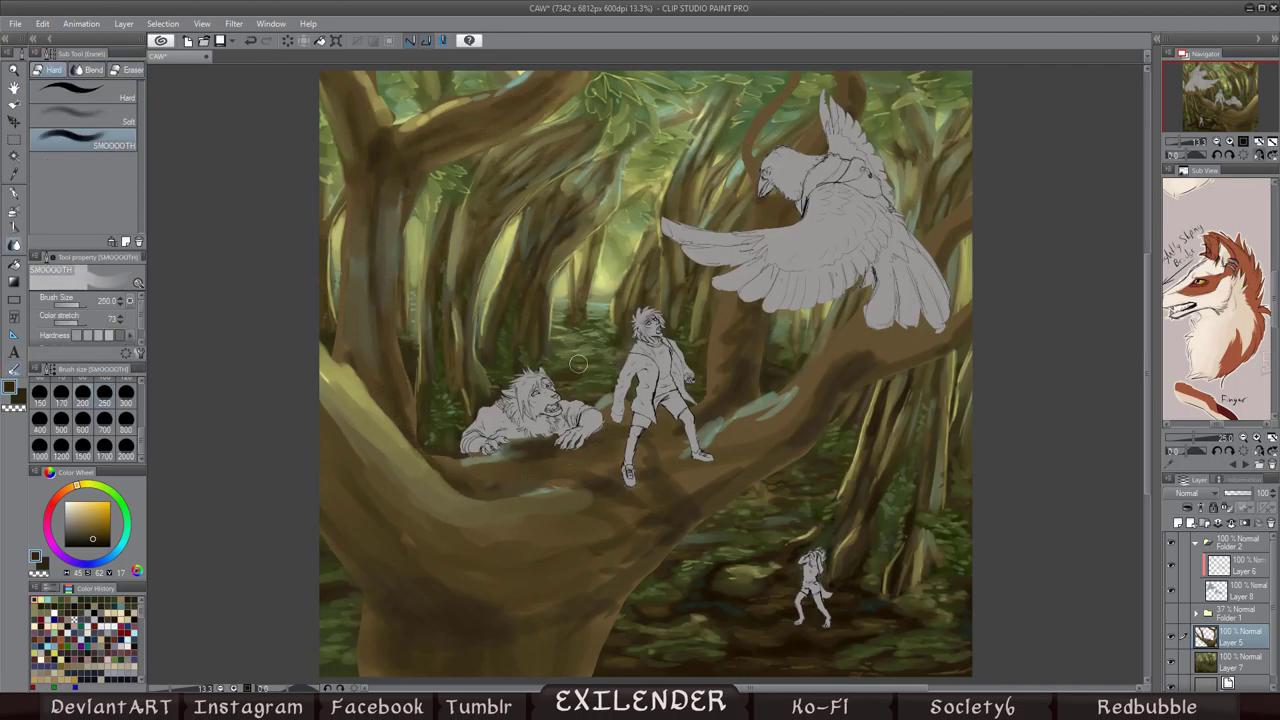
pyautogui.press('h')
pyautogui.press('b')
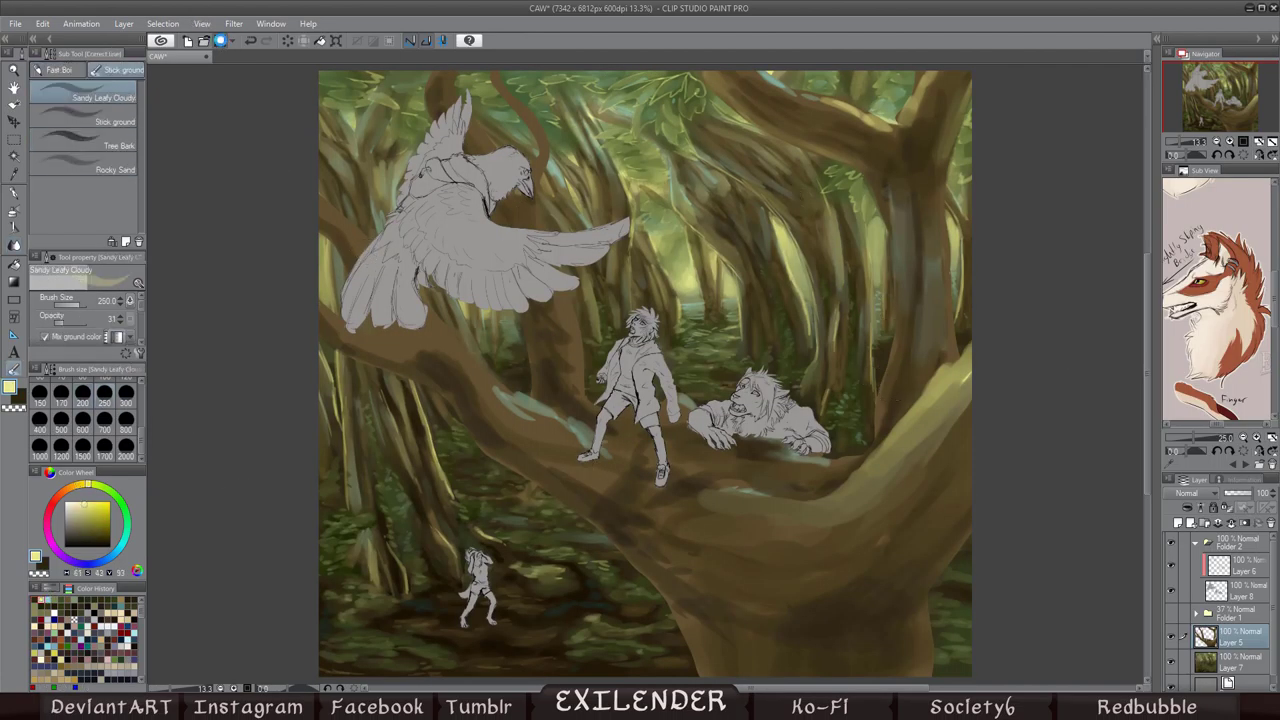
pyautogui.press('j')
pyautogui.press('b')
pyautogui.press('h')
pyautogui.press('h')
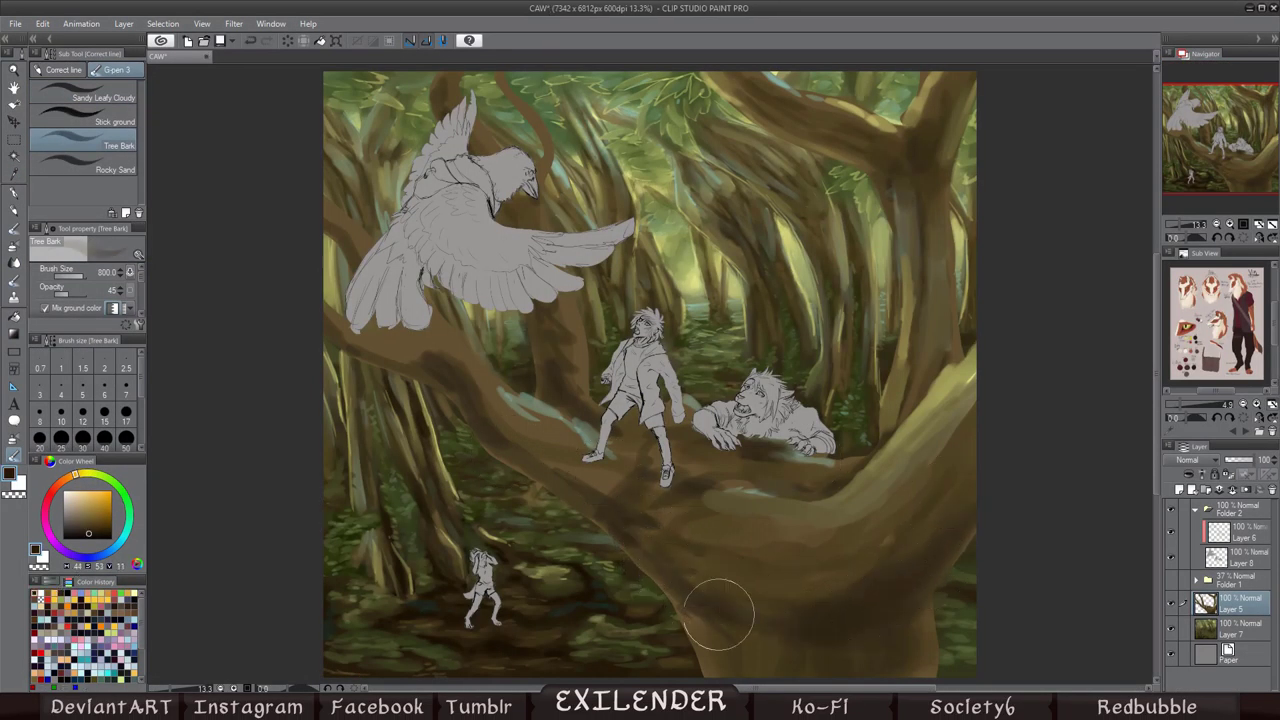
# Step: Paint sampled pale yellow highlights on the large tree's branches and the hollow below the creature with the Tree Bark brush
pyautogui.press('i')
pyautogui.click(723, 473)
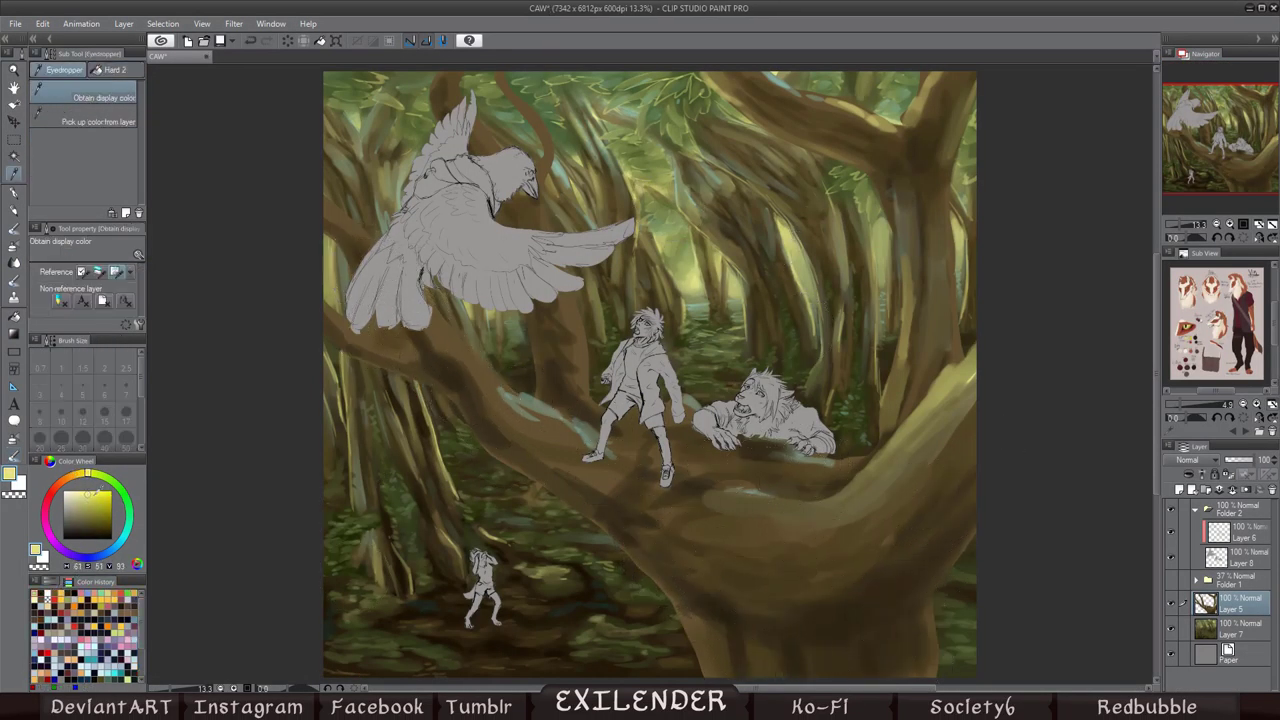
pyautogui.press('b')
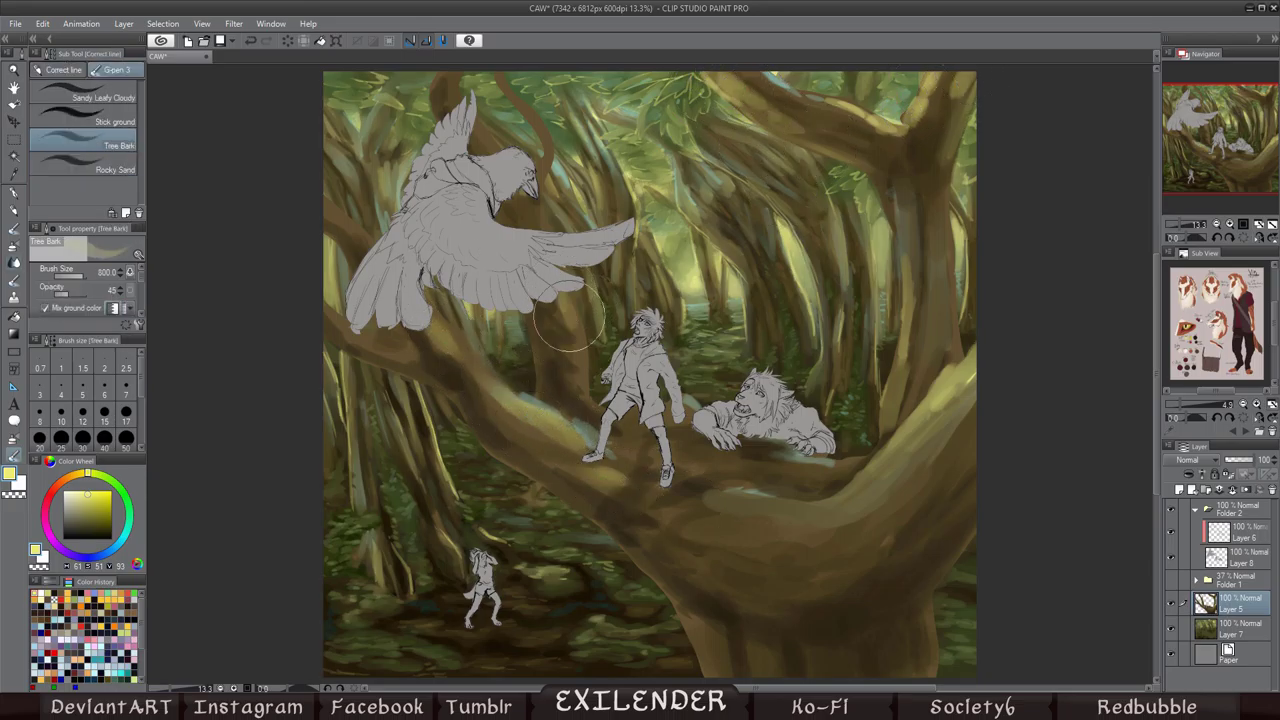
pyautogui.press('e')
pyautogui.press('b')
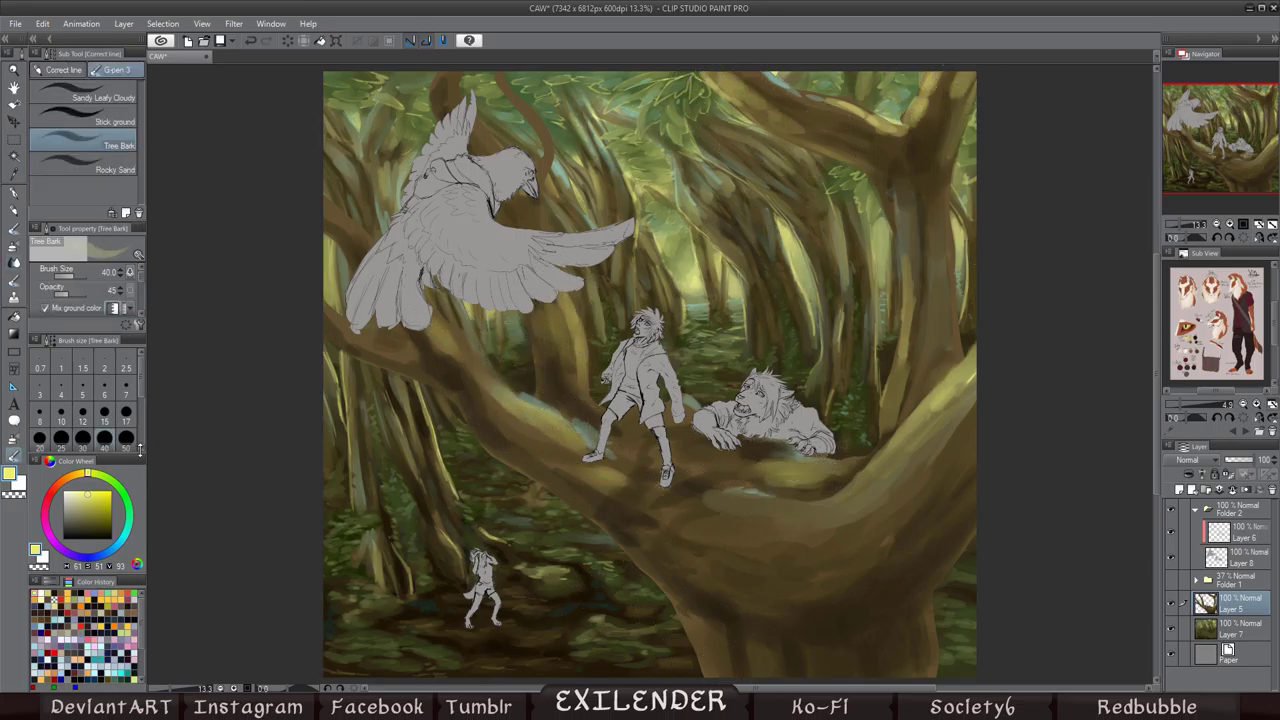
pyautogui.press('h')
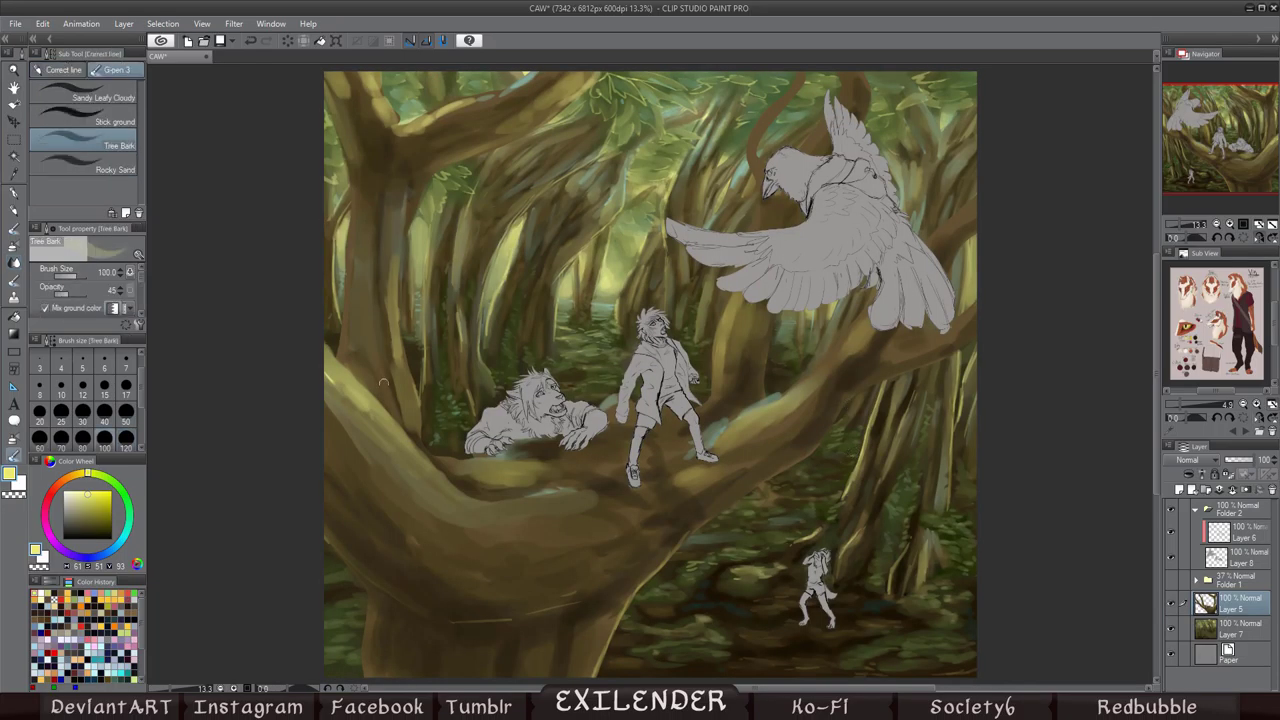
# Step: Draw sampled dark brown bark lines over the large tree's trunk and fork at brush size 100, blending them with SMOOOOTH
pyautogui.keyDown('alt'); pyautogui.click(340, 492); pyautogui.keyUp('alt')
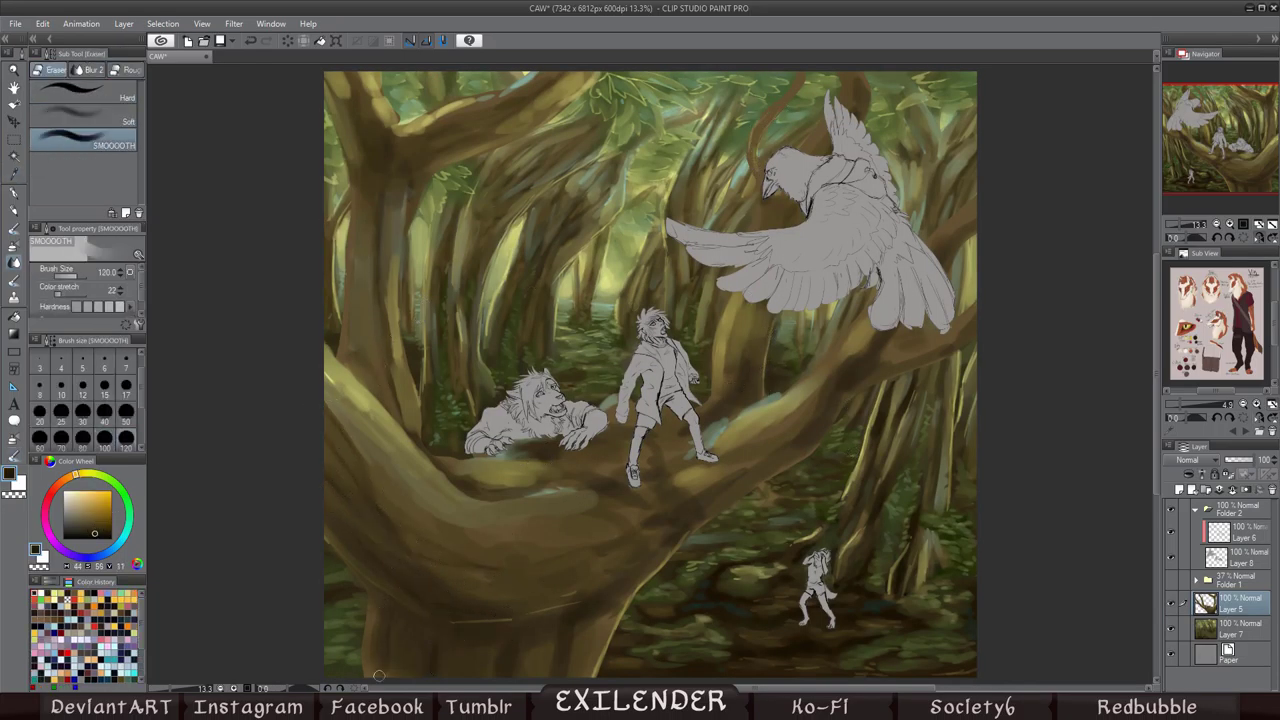
pyautogui.keyDown('alt'); pyautogui.click(416, 641); pyautogui.keyUp('alt')
pyautogui.press('h')
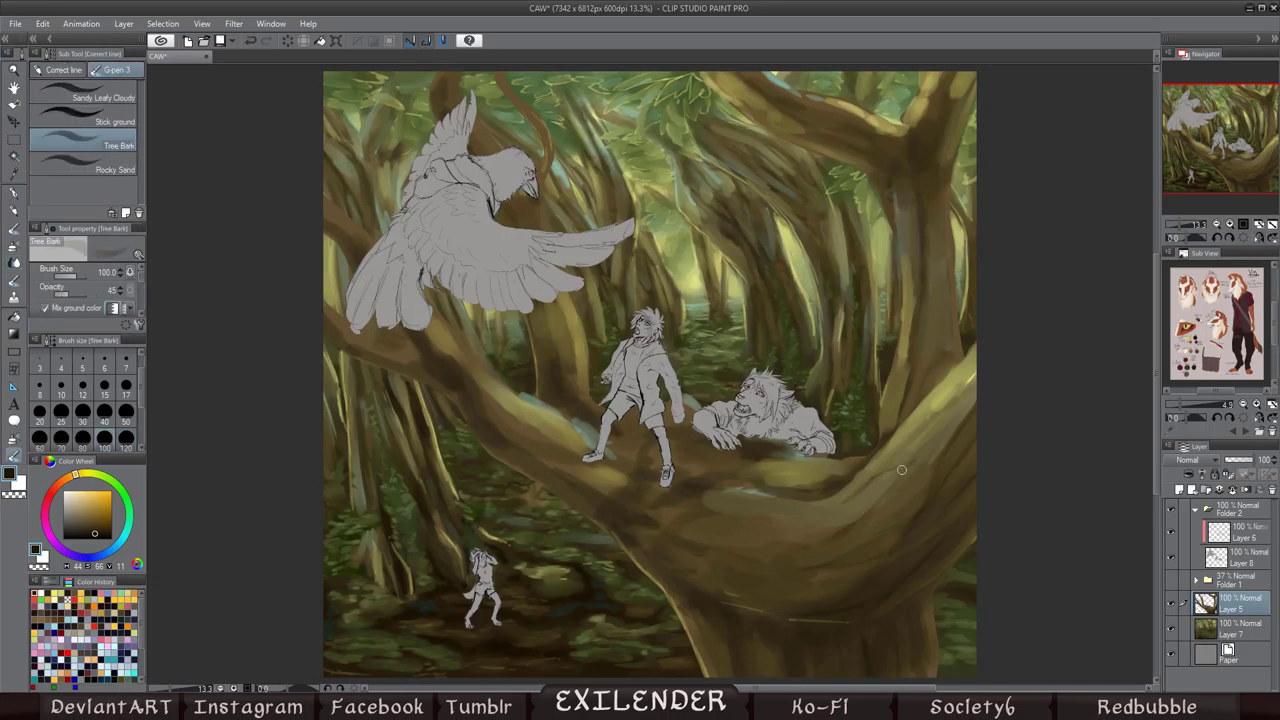
pyautogui.press('j')
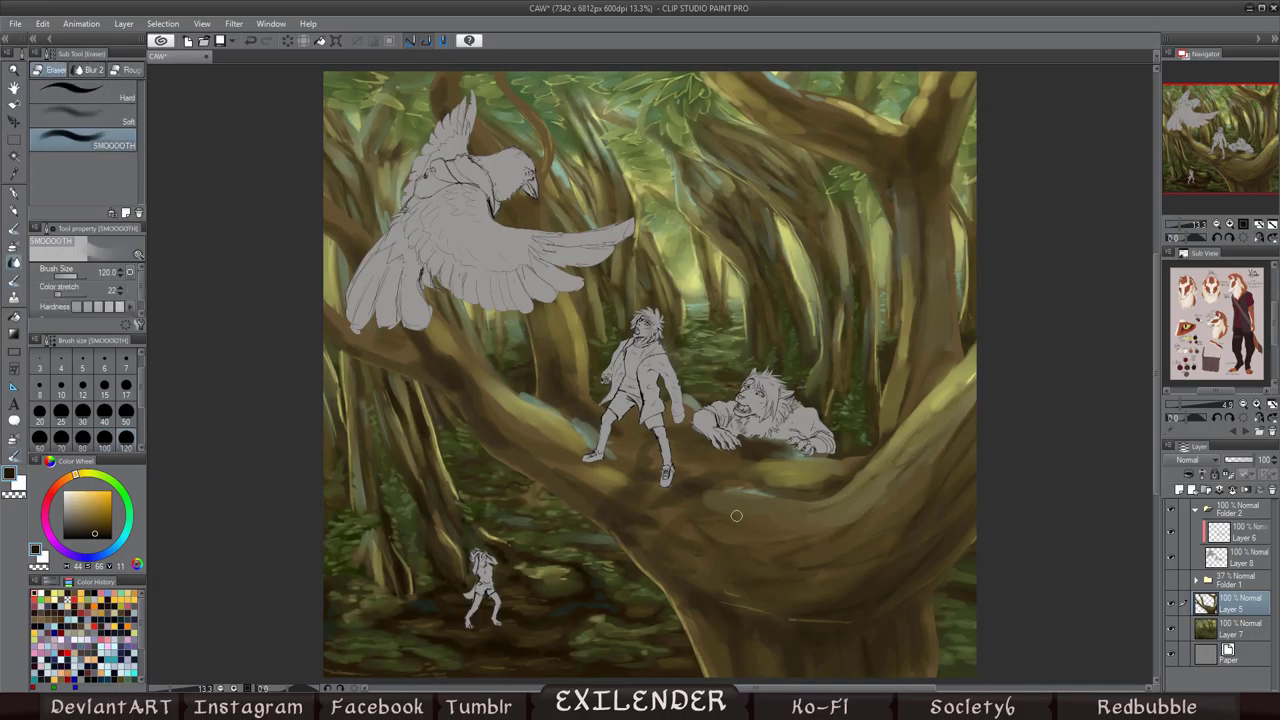
pyautogui.press('p')
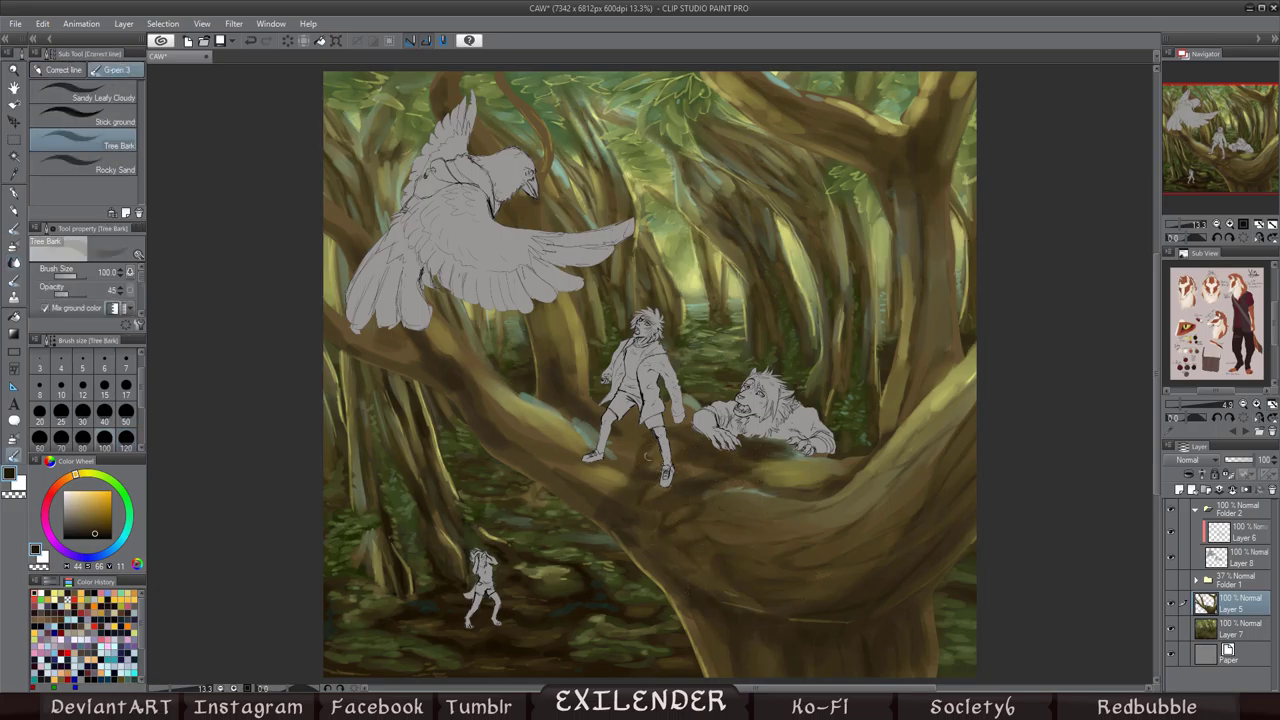
# Step: Refine the large tree's bark lines and paint a sampled pale yellow rim along the lower edge of its curved fork
pyautogui.press('h')
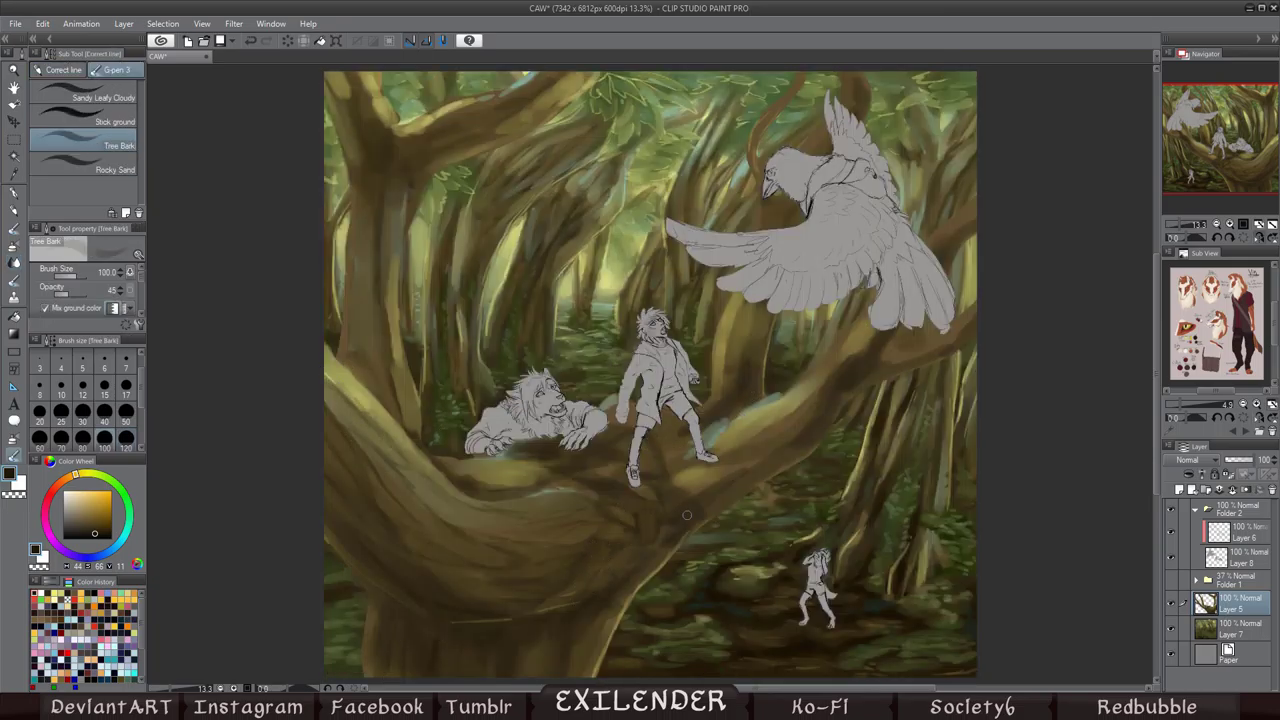
pyautogui.press('j')
pyautogui.press('p')
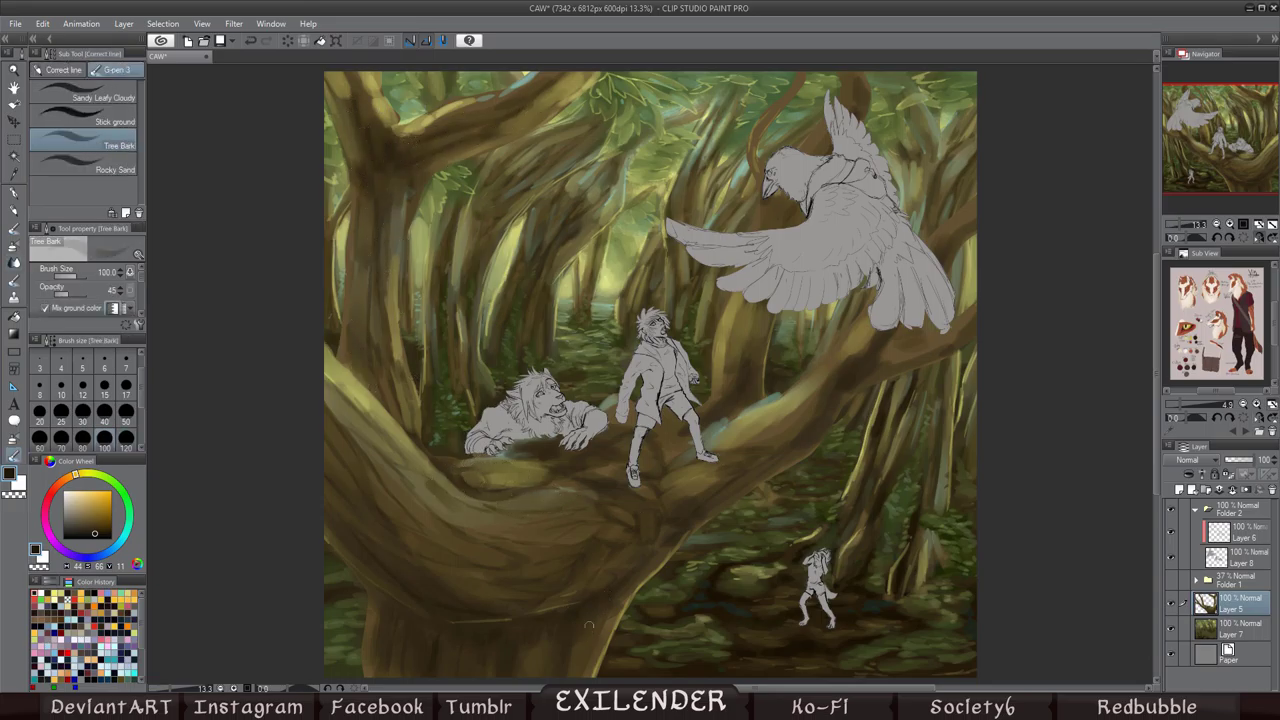
pyautogui.keyDown('alt'); pyautogui.click(590, 260); pyautogui.keyUp('alt')
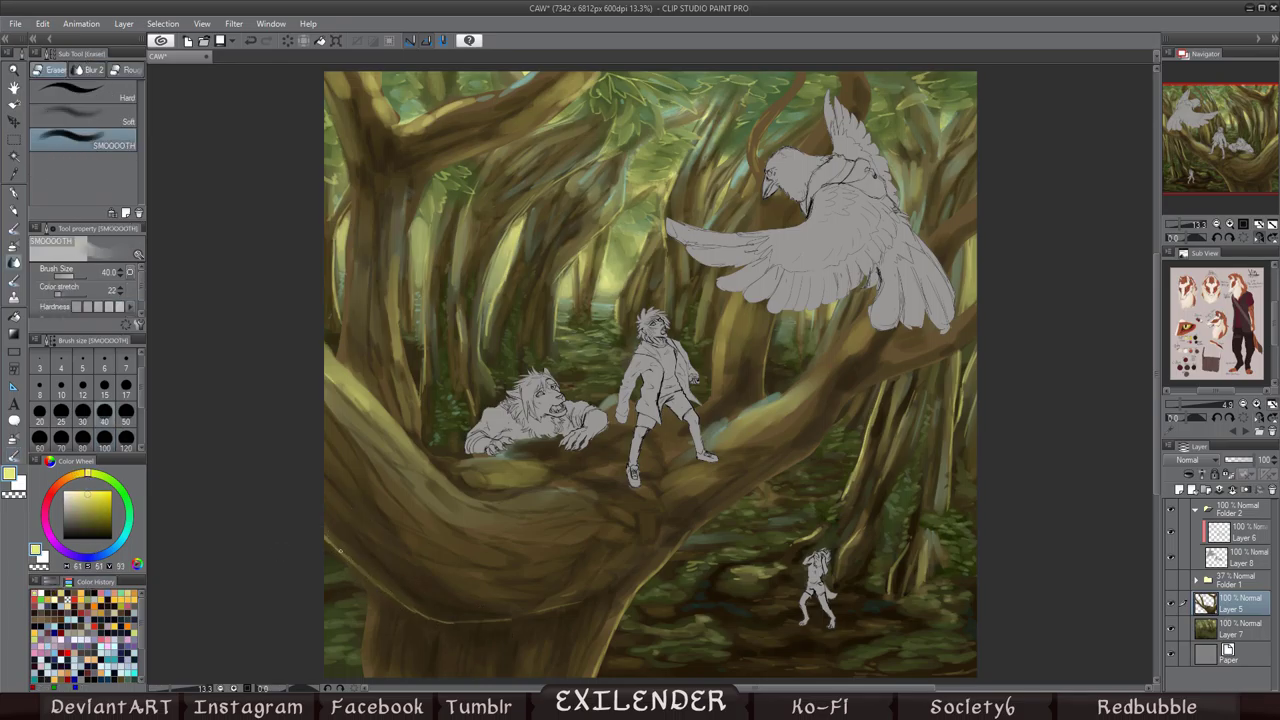
pyautogui.hotkey('ctrl', 'shift', 'h')
# Step: Paint pale yellow highlights with the Rocky Sand brush around the hollow and curved fork below the creature, blending them with SMOOOOTH
pyautogui.click(1240, 628)
pyautogui.click(100, 169)
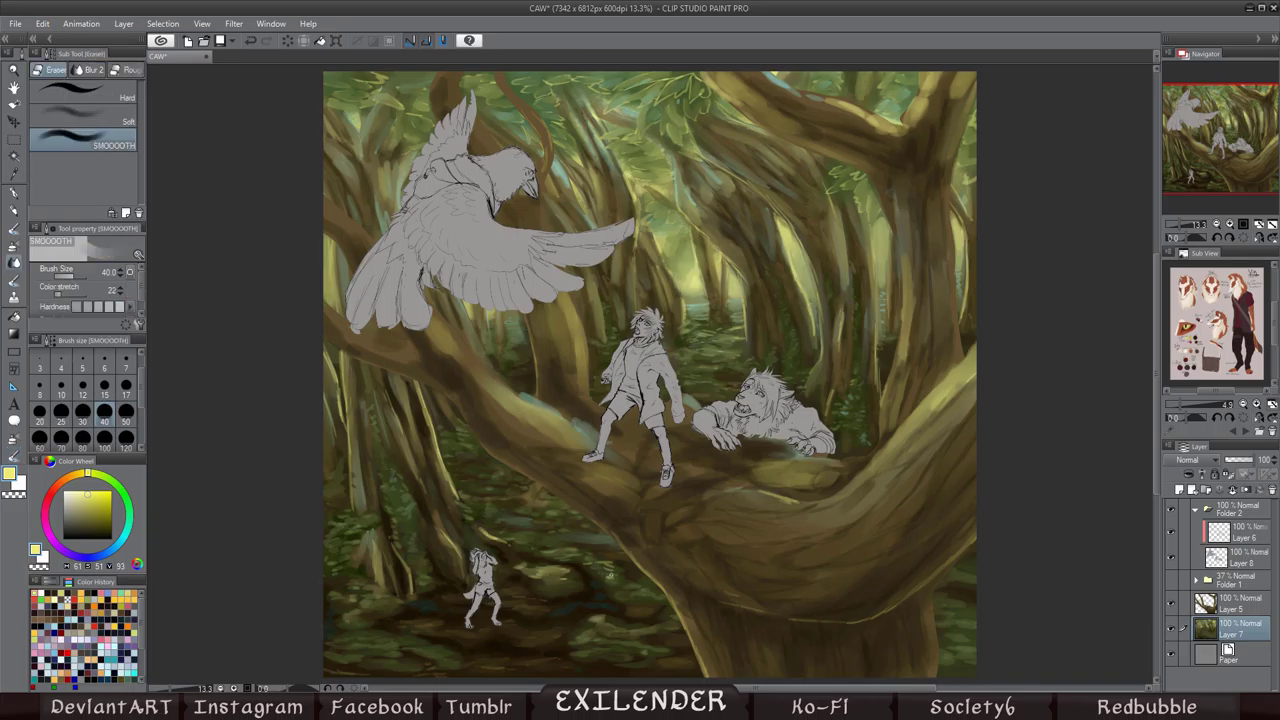
pyautogui.press('h')
pyautogui.press('b')
pyautogui.hotkey('alt', ']')
pyautogui.press('e')
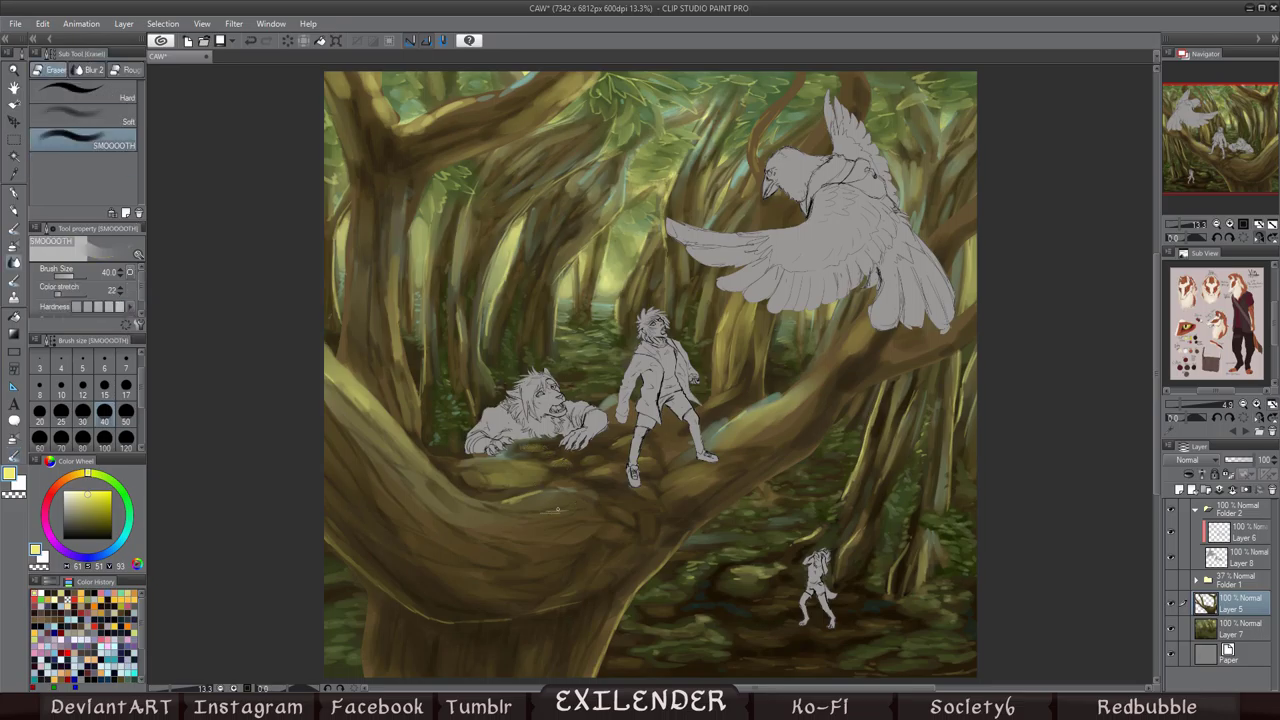
# Step: Add pale yellow Rocky Sand highlights at brush size 40 to the branch beneath the bird and the fork's edge, and smooth them
pyautogui.press('h')
pyautogui.press('b')
pyautogui.press('h')
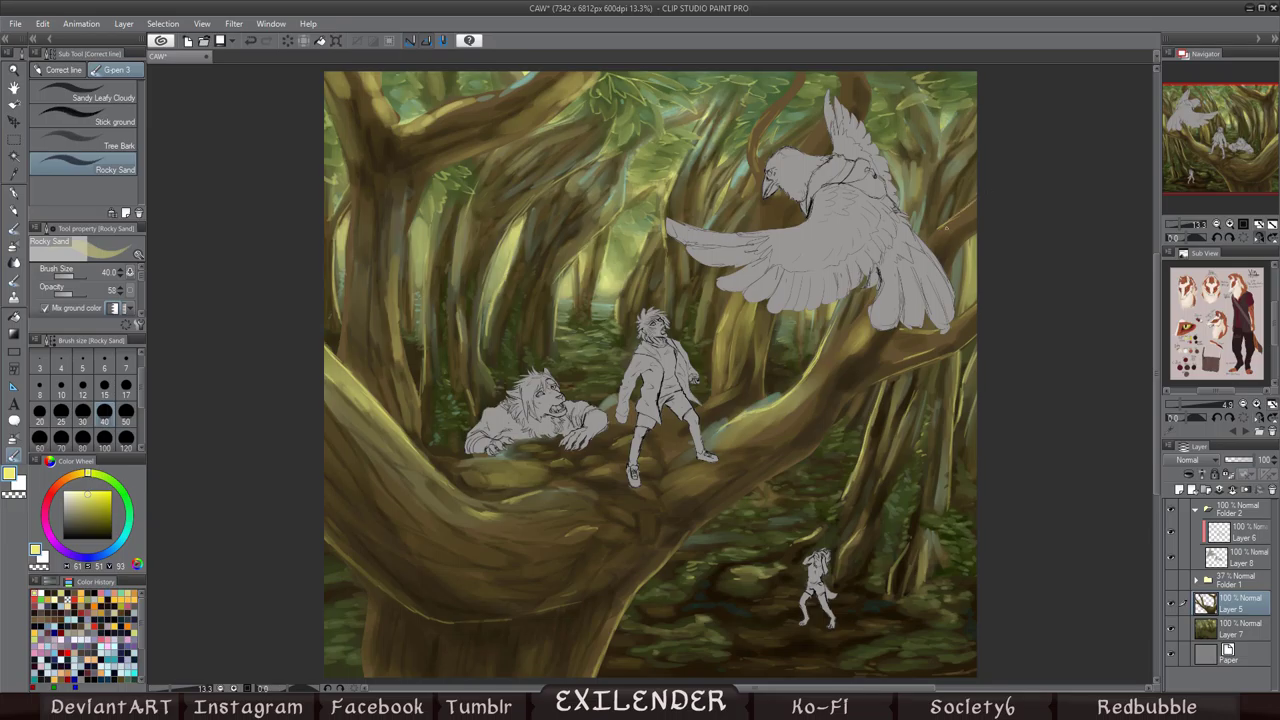
pyautogui.press('e')
pyautogui.press('h')
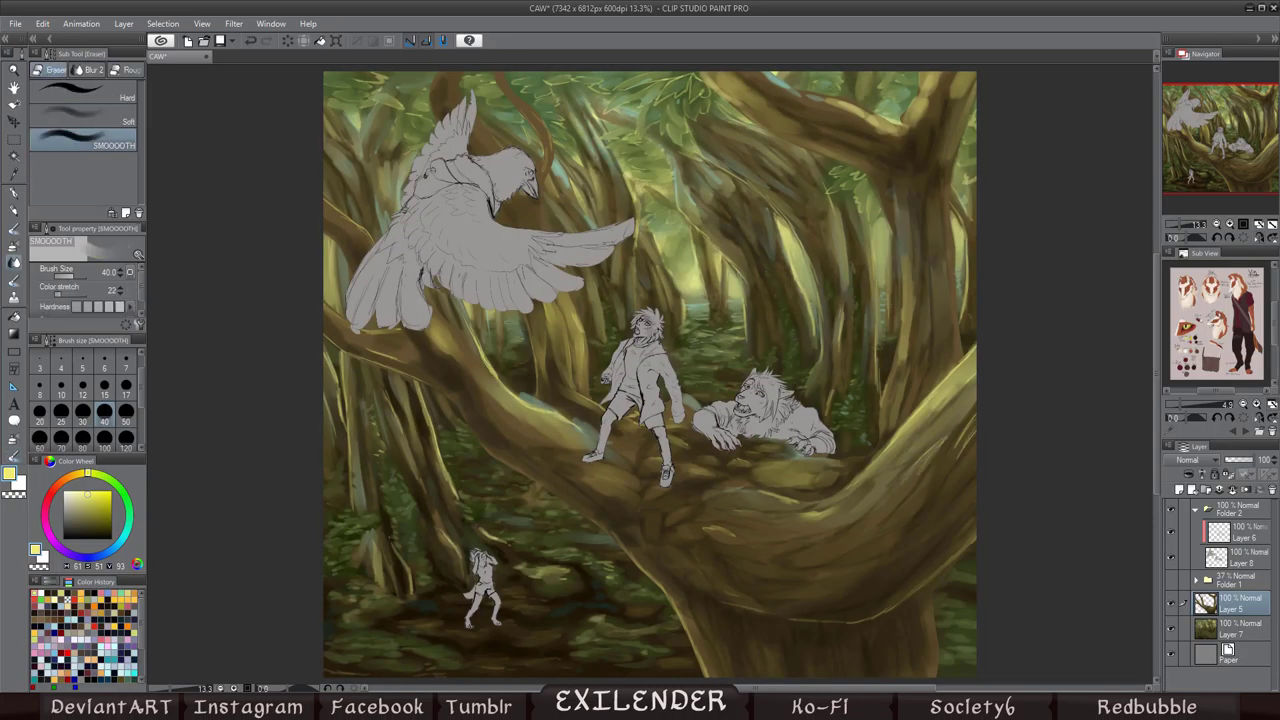
pyautogui.press('h')
# Step: Add a new Overlay layer beneath the tree layer and brush sampled yellow light over the distant trunks at brush size 2000
pyautogui.hotkey('ctrl', 'shift', 'n')
pyautogui.press('b')
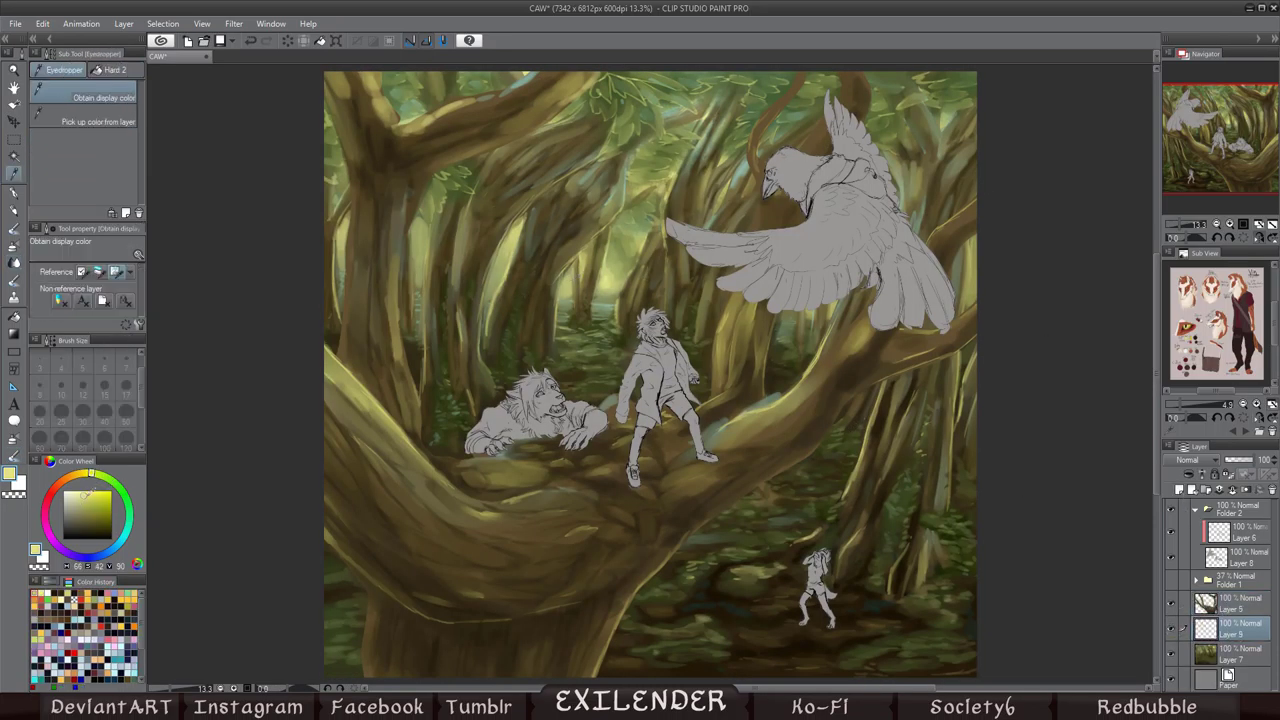
pyautogui.moveTo(560, 280); pyautogui.dragTo(476, 310)
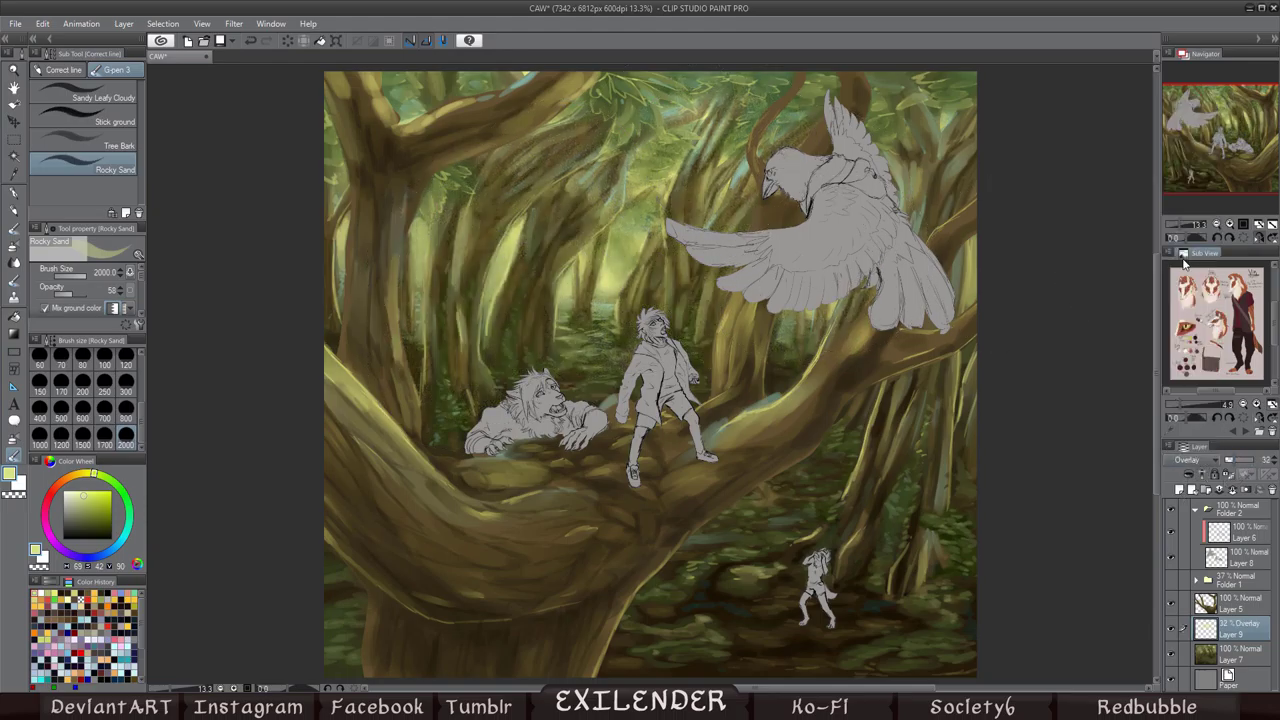
pyautogui.click(234, 23)
pyautogui.click(390, 82)
pyautogui.press('Return')
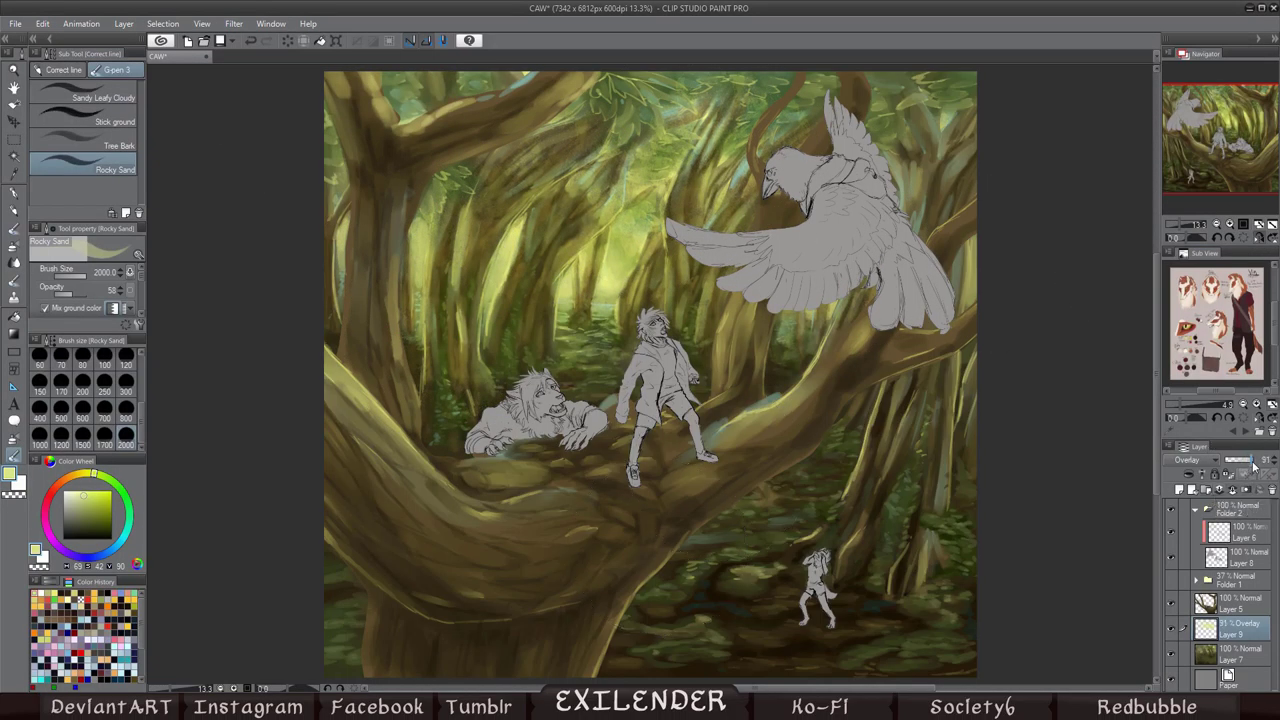
# Step: Set the Overlay light layer's opacity to 73% and merge it down into the background layer
pyautogui.press('h')
pyautogui.press('h')
pyautogui.press('h')
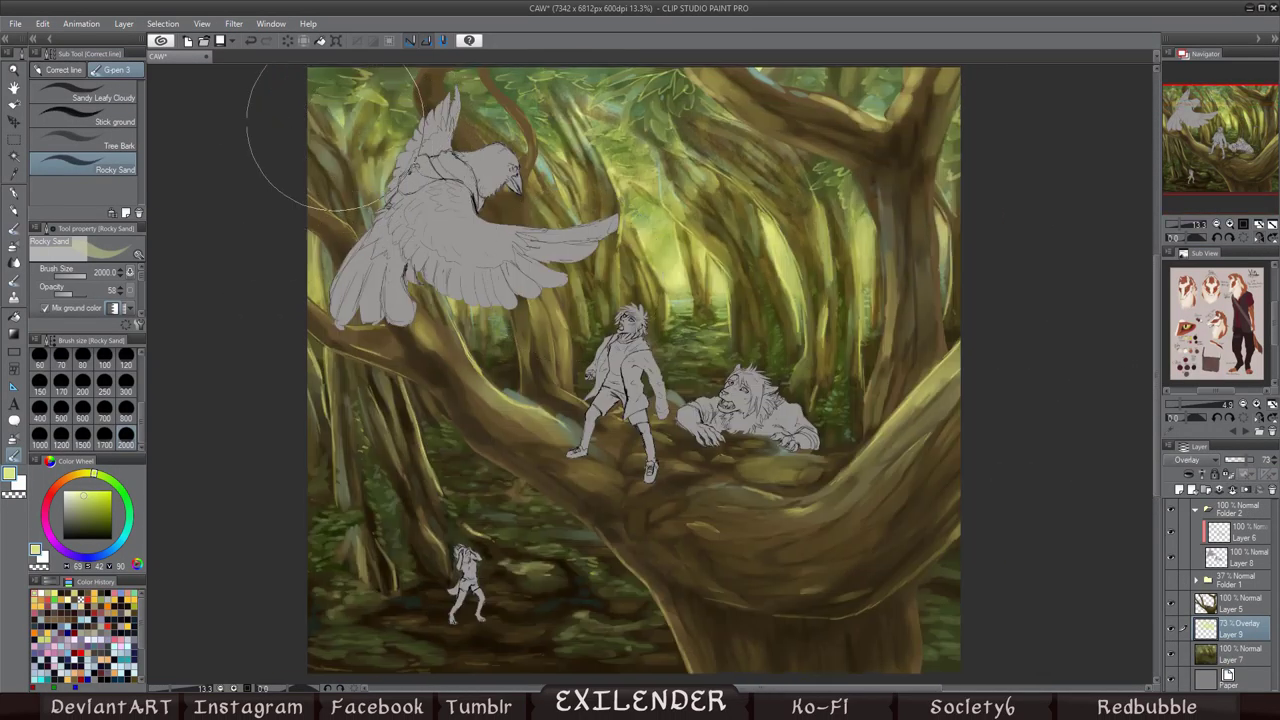
pyautogui.press('e')
pyautogui.hotkey('ctrl', 'e')
# Step: Paint pale yellow Rocky Sand bark highlights at brush size 80 below the boy's feet on Layer 5, smoothing them at size 60
pyautogui.press('p')
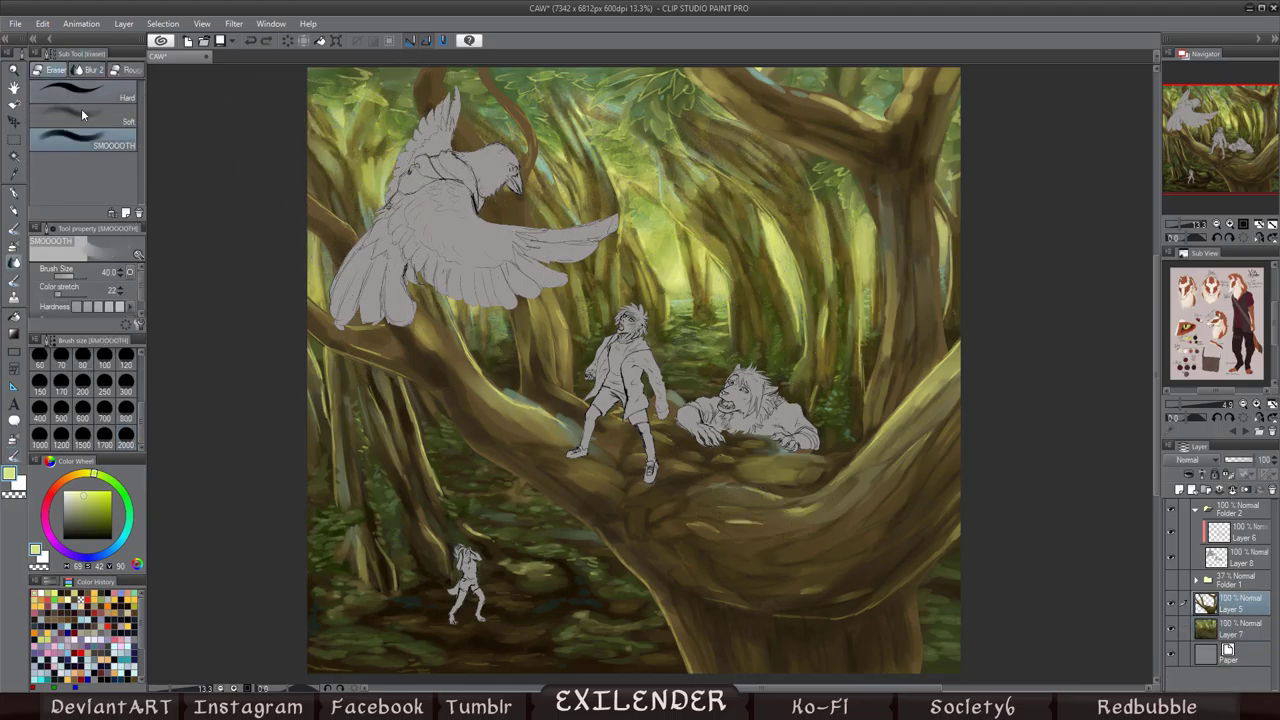
pyautogui.press('e')
pyautogui.press('e')
pyautogui.press('e')
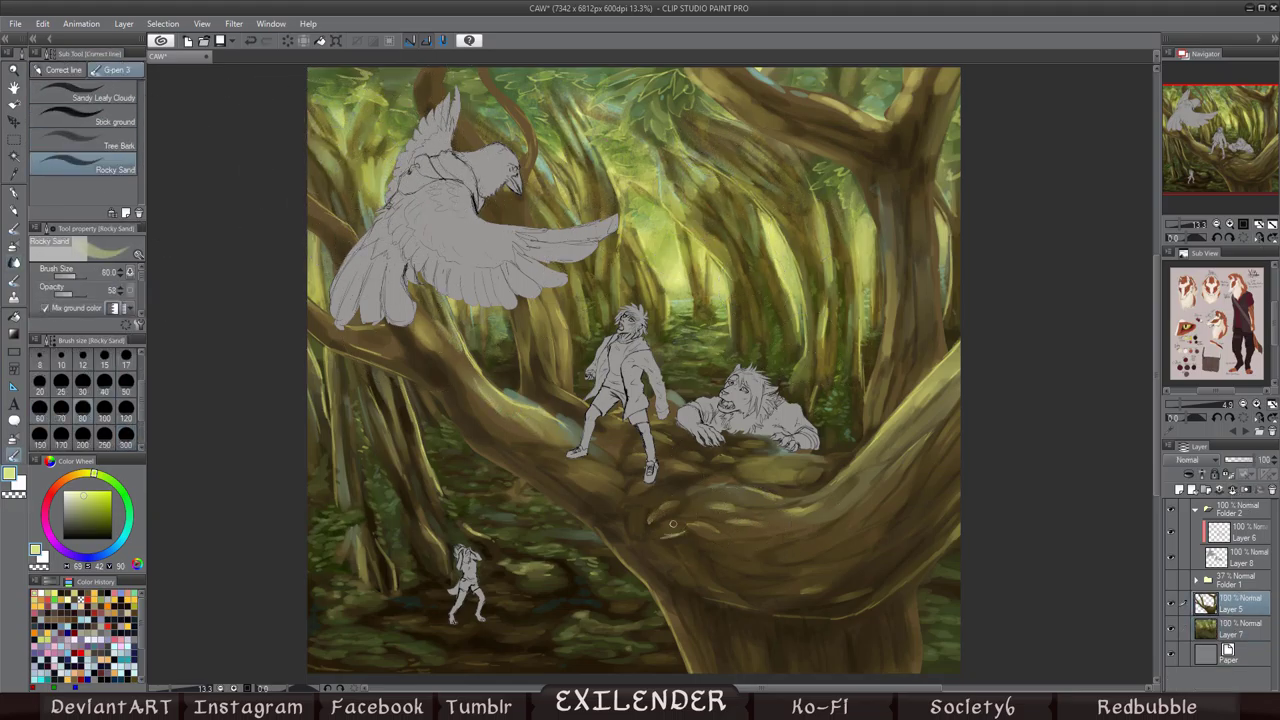
pyautogui.press('h')
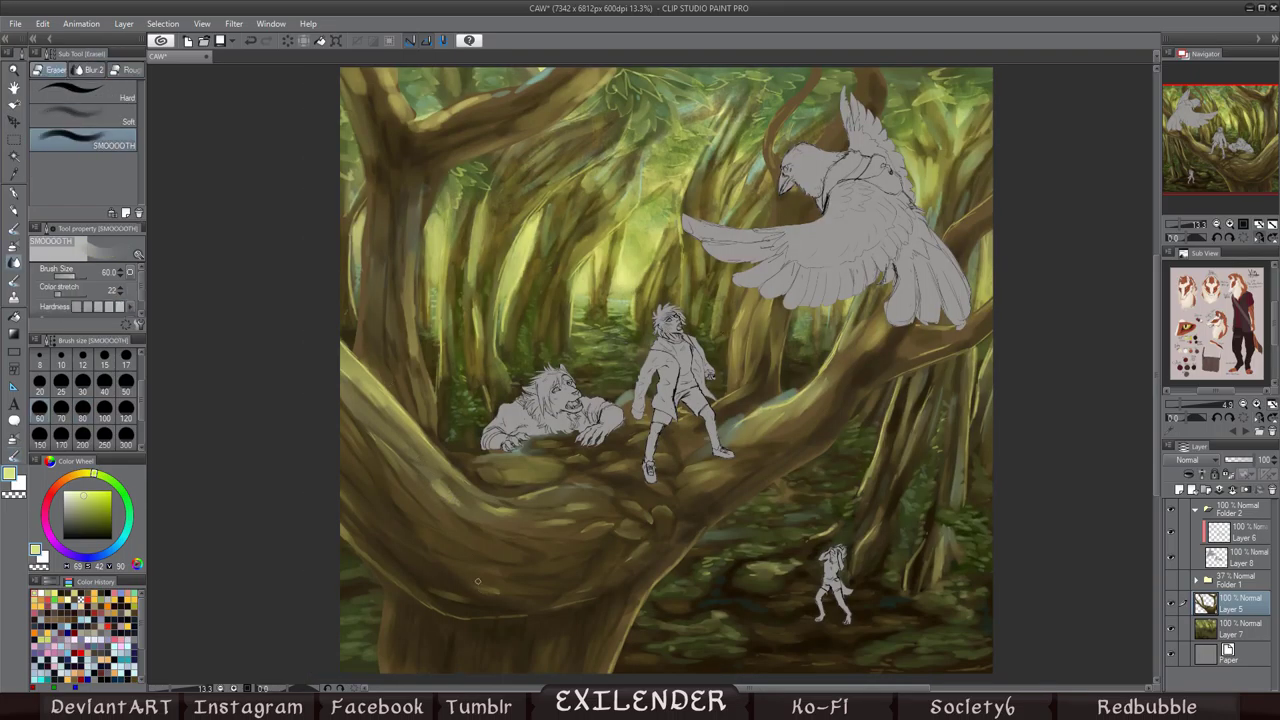
pyautogui.press('p')
pyautogui.press('e')
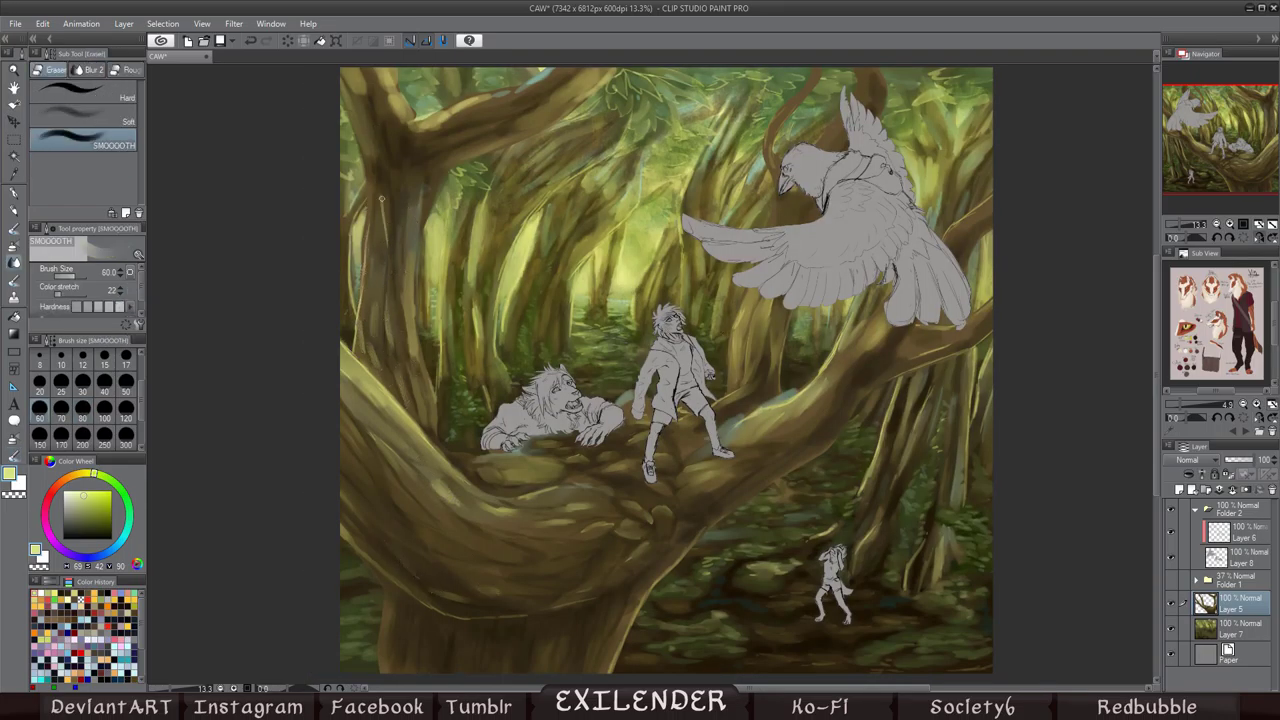
# Step: Add a new layer above the tree and block in a dark green foliage mass over its upper branches, blending the edges
pyautogui.click(1193, 494)
pyautogui.press('p')
pyautogui.moveTo(360, 100)
pyautogui.mouseDown()
pyautogui.moveTo(371, 137)
pyautogui.moveTo(420, 160)
pyautogui.mouseUp()
pyautogui.moveTo(430, 90)
pyautogui.mouseDown()
pyautogui.moveTo(848, 90)
pyautogui.moveTo(645, 103)
pyautogui.mouseUp()
pyautogui.press('e')
pyautogui.click(90, 145)
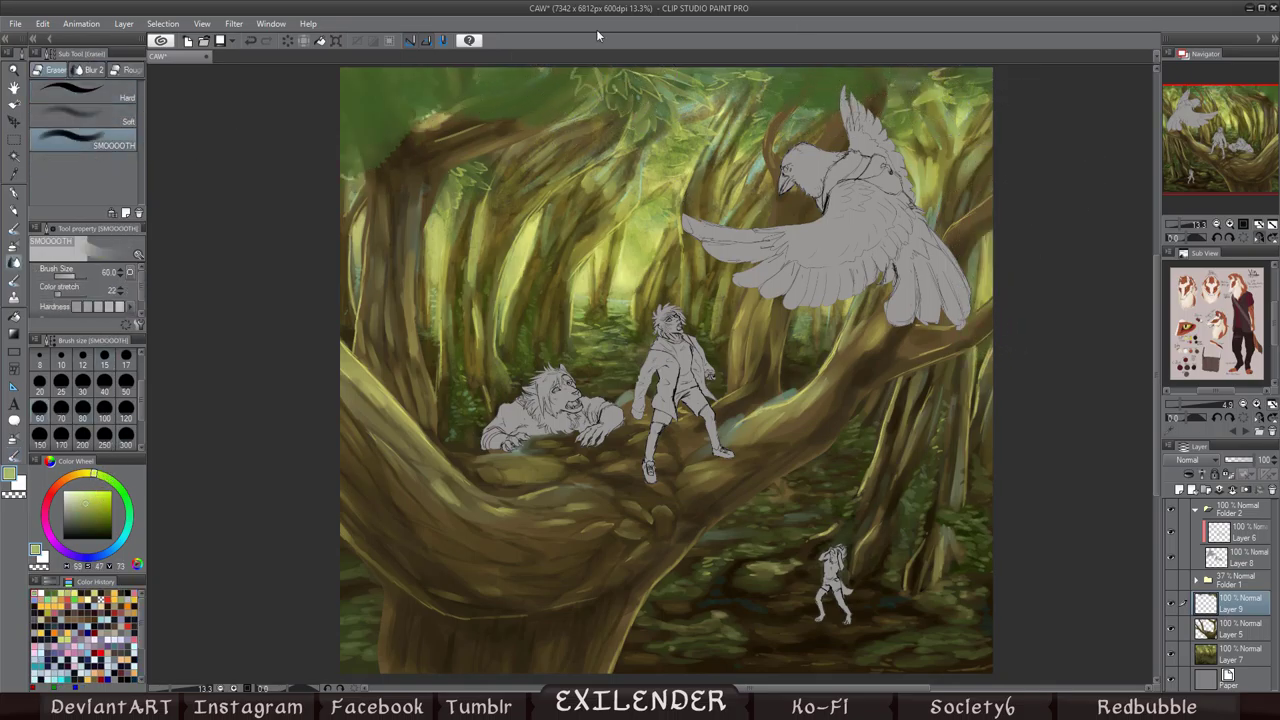
# Step: Draw light yellow-green leaf strokes over the new dark foliage and soften them with SMOOOOTH
pyautogui.press('h')
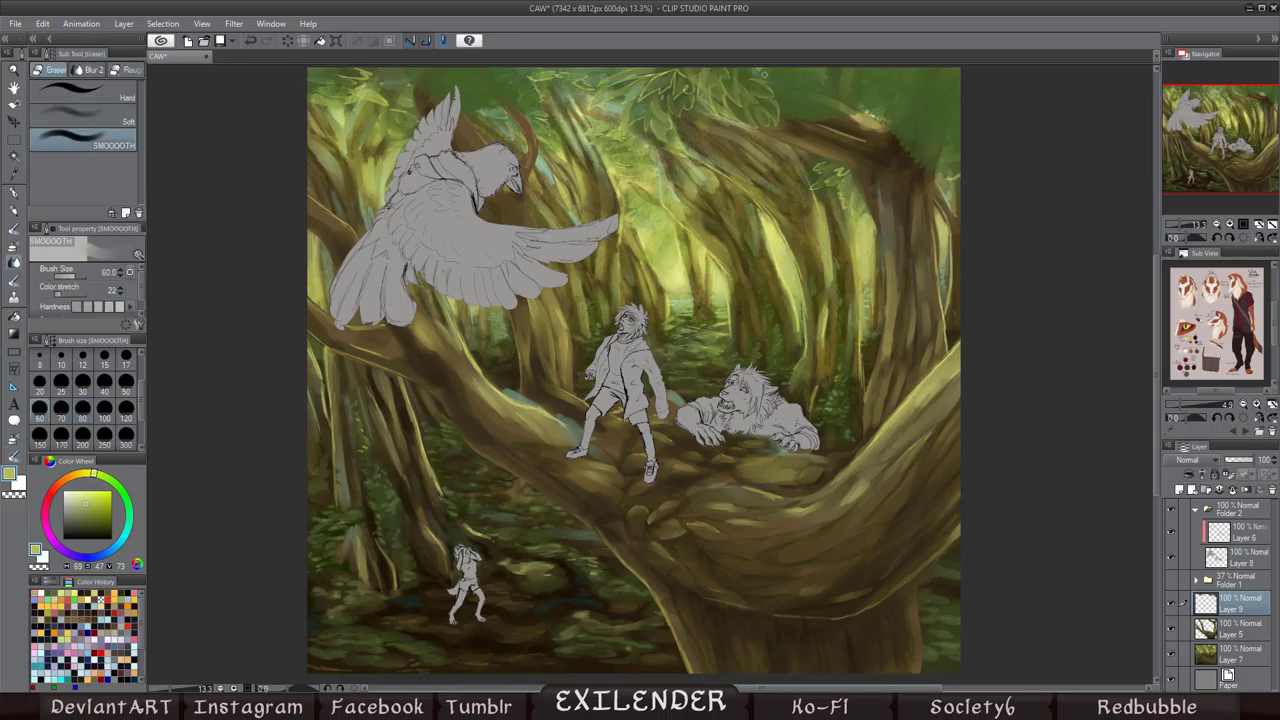
pyautogui.press('b')
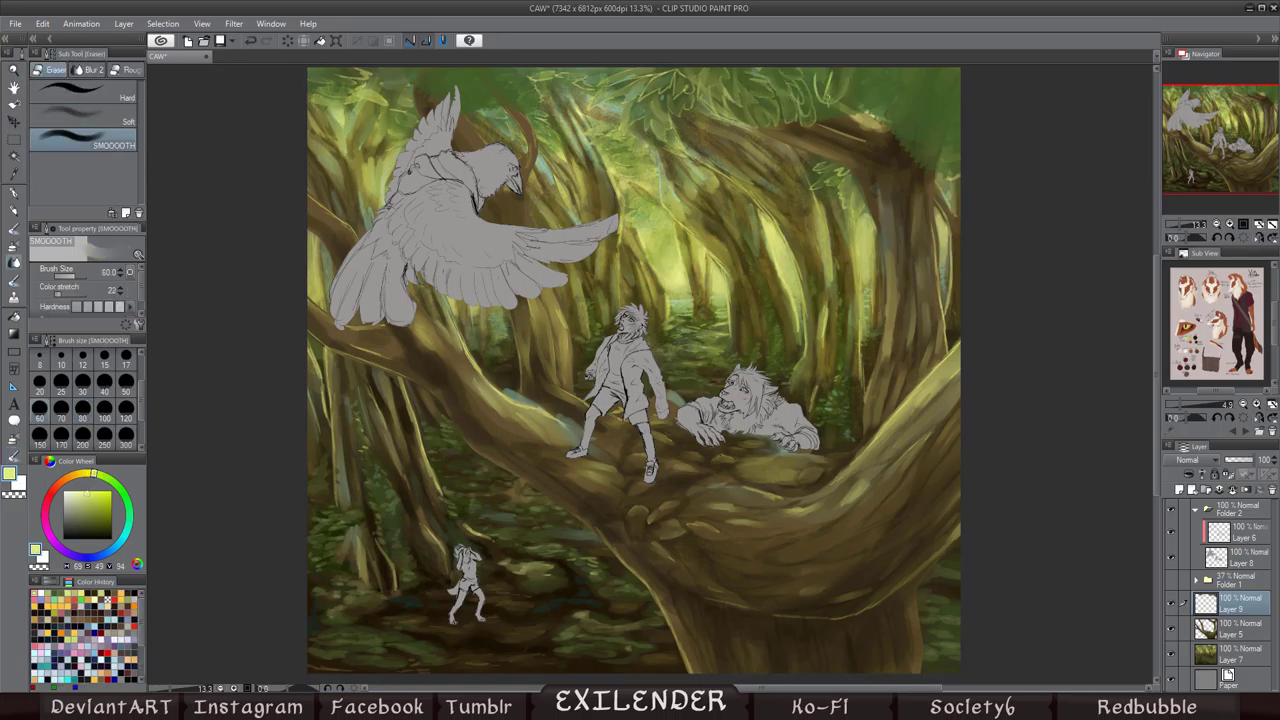
pyautogui.press('e')
pyautogui.moveTo(860, 102)
pyautogui.mouseDown()
pyautogui.moveTo(894, 74)
pyautogui.moveTo(940, 80)
pyautogui.moveTo(912, 82)
pyautogui.mouseUp()
pyautogui.press('h')
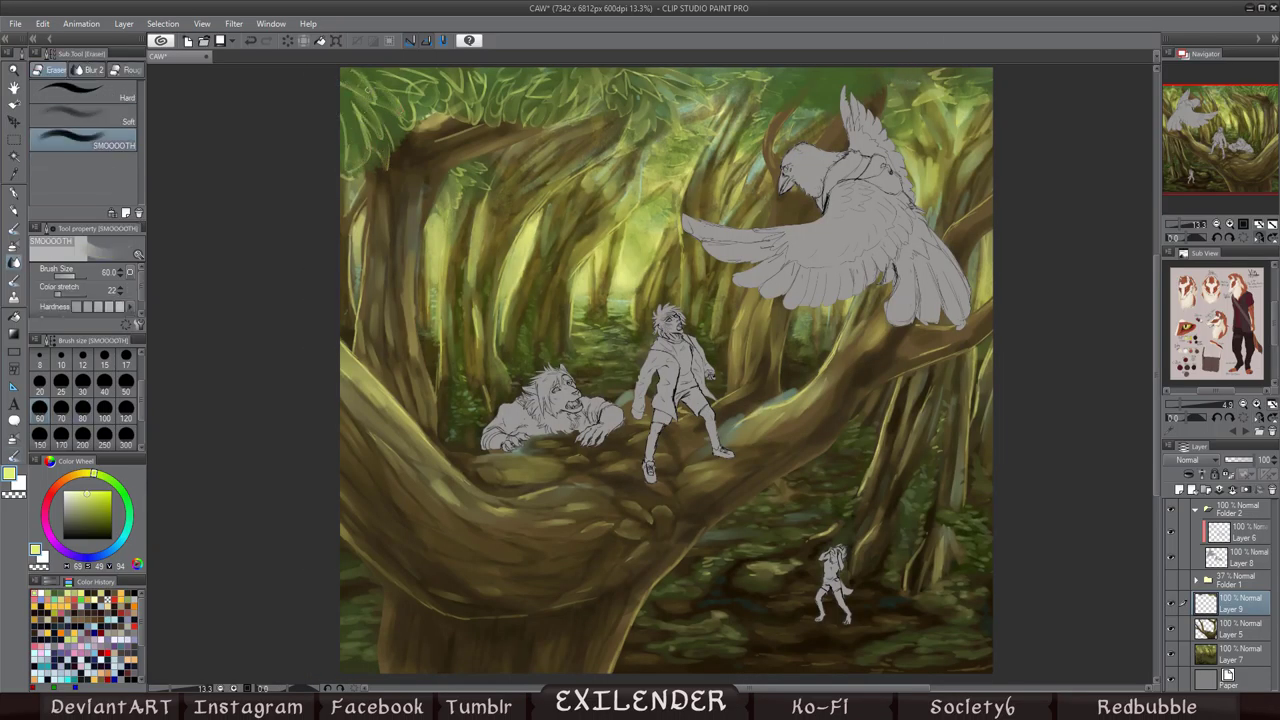
# Step: Paint sampled dark green shadows between the foreground leaves and blend them into the foliage
pyautogui.keyDown('alt'); pyautogui.click(365, 105); pyautogui.keyUp('alt')
pyautogui.moveTo(374, 92)
pyautogui.mouseDown()
pyautogui.moveTo(394, 84)
pyautogui.moveTo(375, 135)
pyautogui.mouseUp()
pyautogui.press('b')
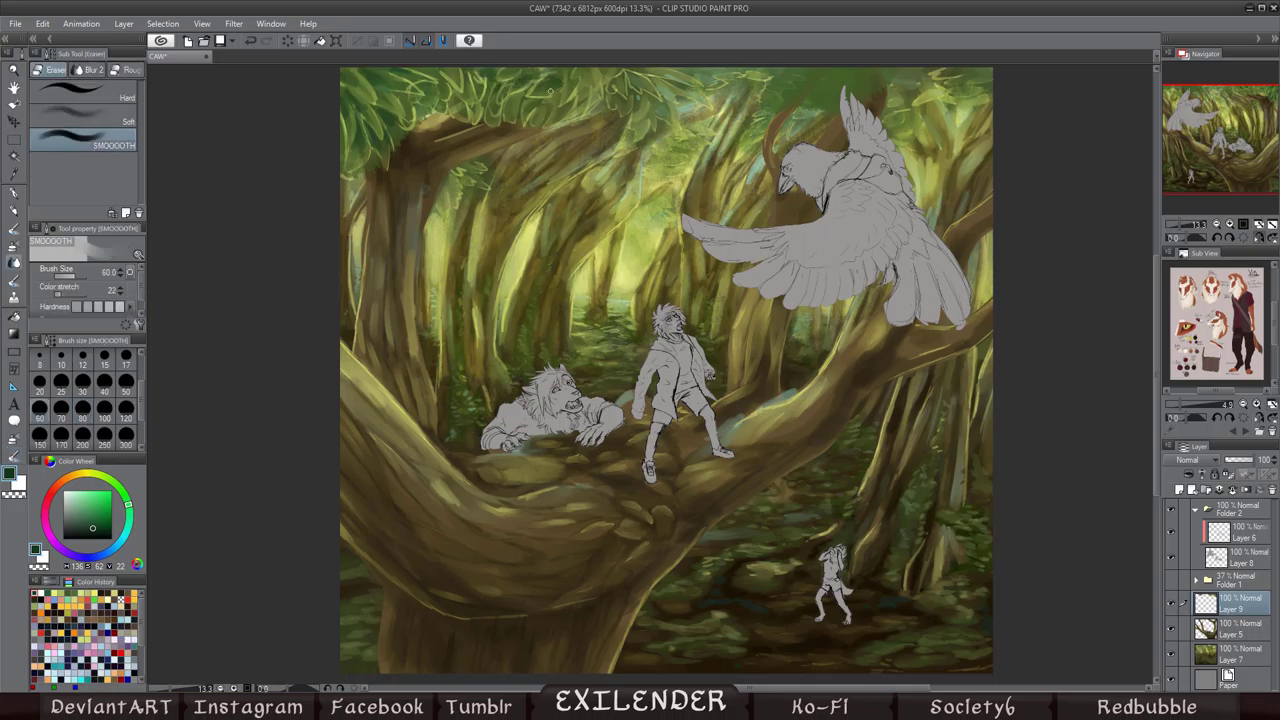
pyautogui.press('e')
# Step: Paint light yellow-green leaf strokes in the background canopy above the bird on Layer 7 with the Rocky Sand brush
pyautogui.click(1237, 653)
pyautogui.press('h')
pyautogui.press('b')
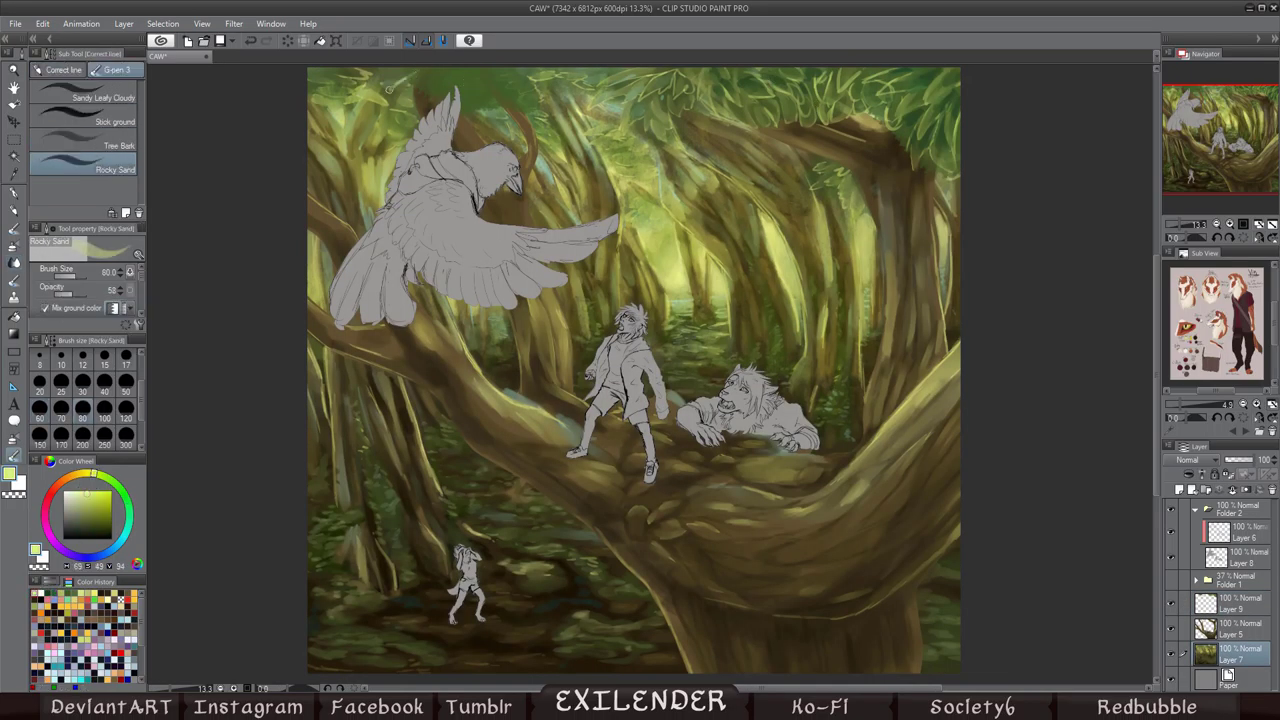
# Step: Merge the foliage layer down into the tree layer and paint pale yellow rim light along the upright trunk's edges
pyautogui.click(1237, 603)
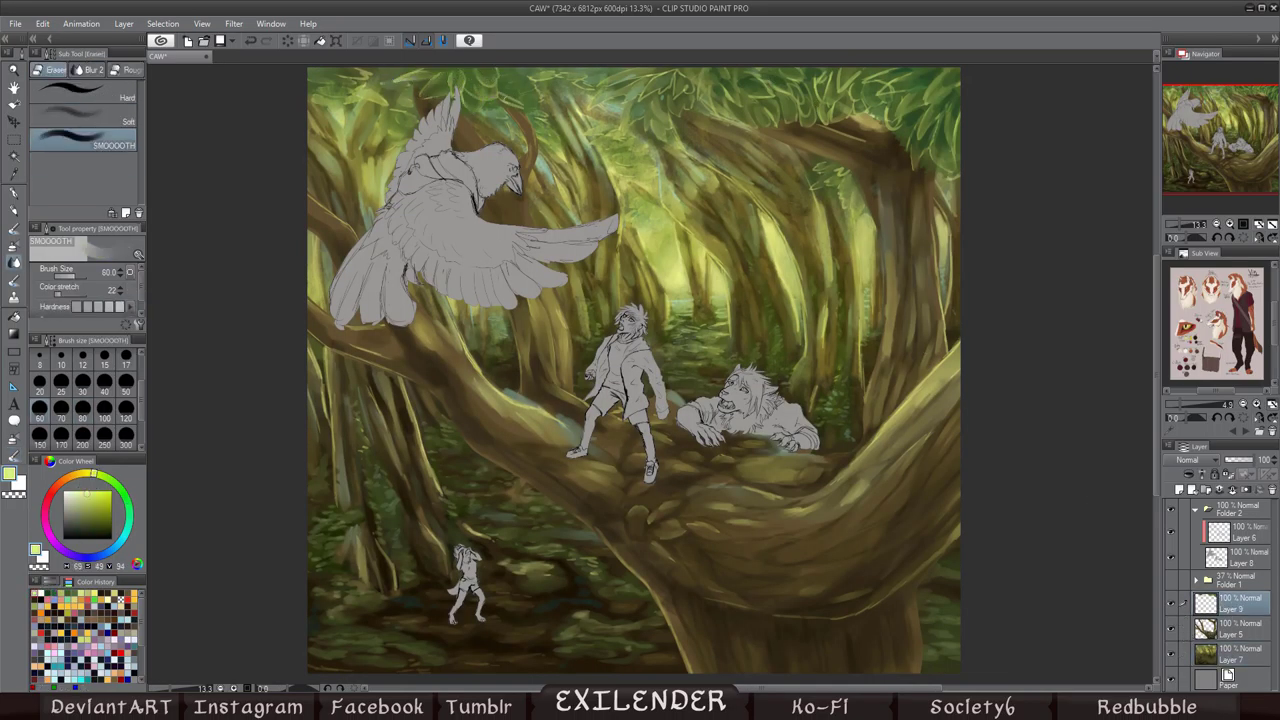
pyautogui.press('h')
pyautogui.hotkey('ctrl', 'e')
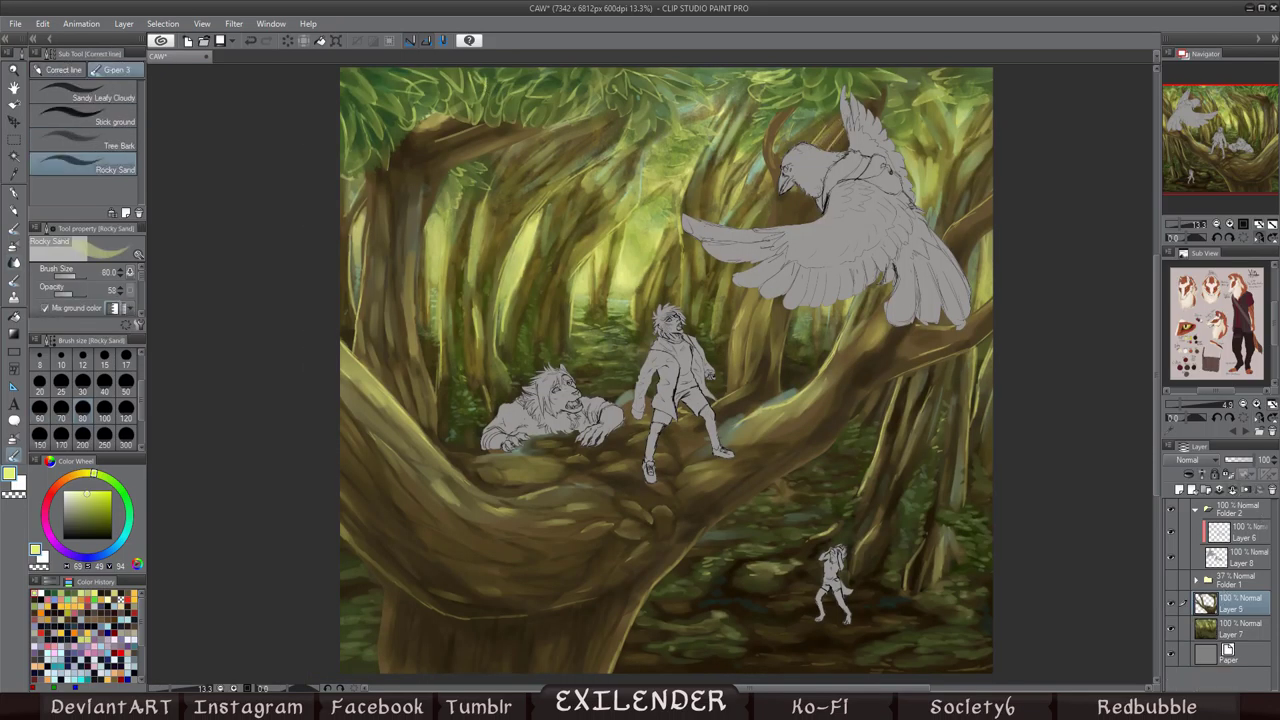
pyautogui.press('e')
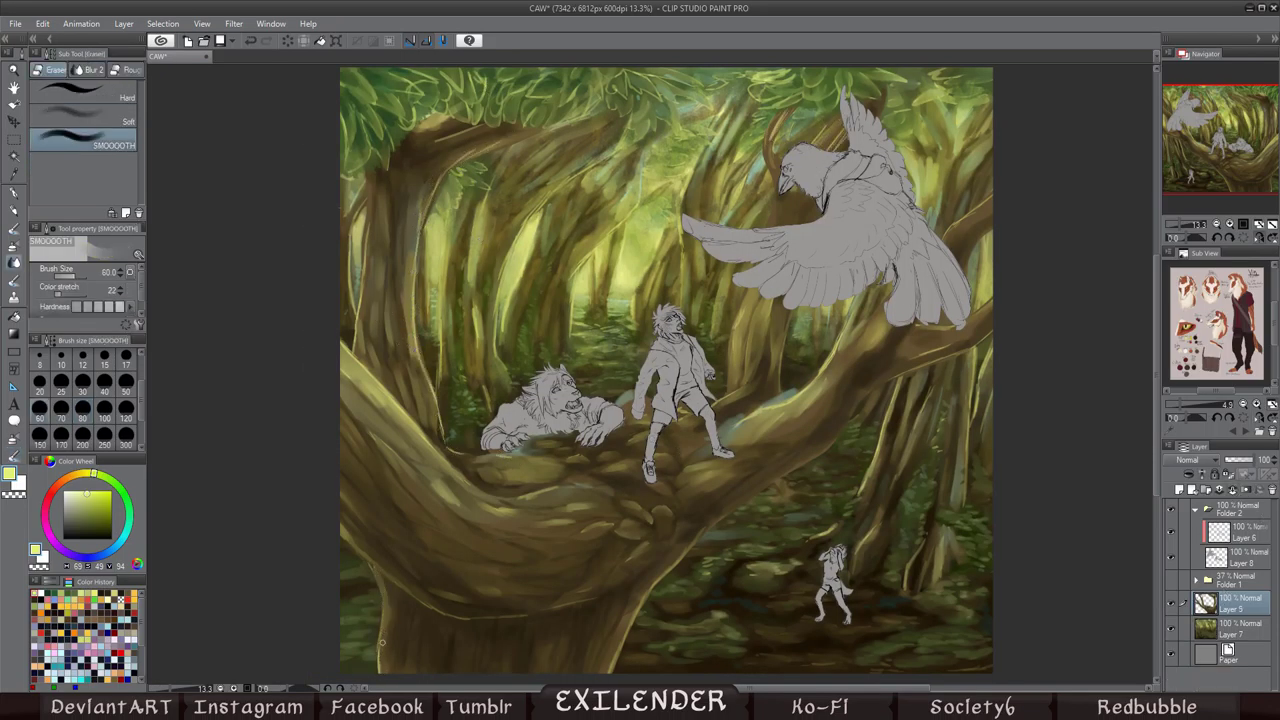
pyautogui.press('h')
pyautogui.press('h')
# Step: Paint yellow-green light spots on the undergrowth and forest floor around the small figure on Layer 7
pyautogui.click(1237, 628)
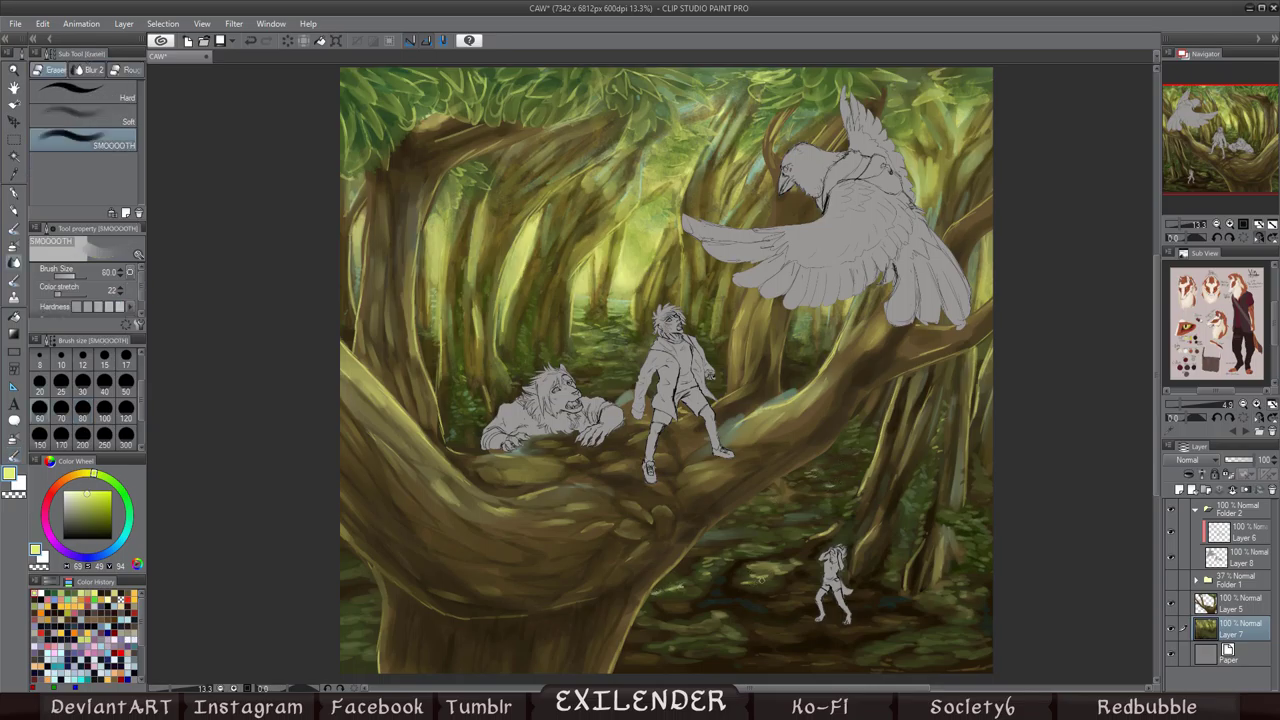
pyautogui.press('b')
pyautogui.press('h')
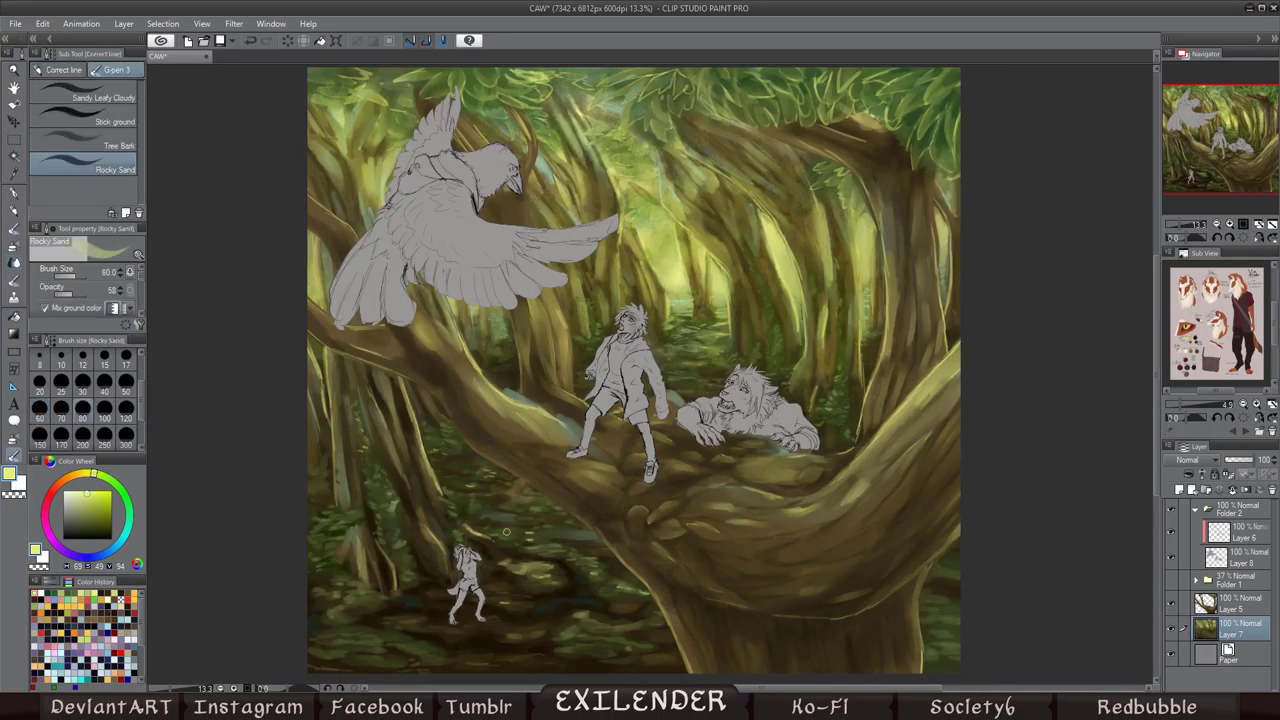
pyautogui.press('h')
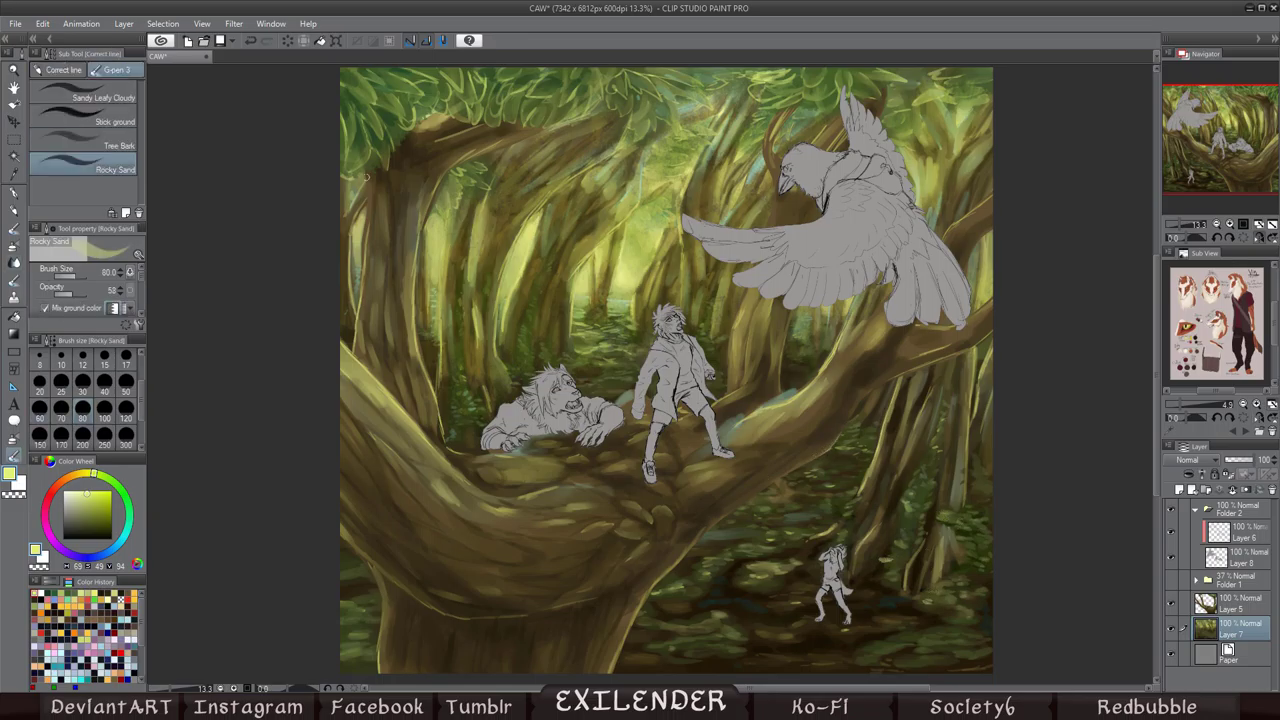
# Step: Create a folder clipped to Layer 8 and fill the small figure with cream on a new layer inside it
pyautogui.press('h')
pyautogui.keyDown('ctrl'); pyautogui.keyDown('shift'); pyautogui.click(481, 69); pyautogui.keyUp('shift'); pyautogui.keyUp('ctrl')
pyautogui.keyDown('alt'); pyautogui.click(481, 69); pyautogui.keyUp('alt')
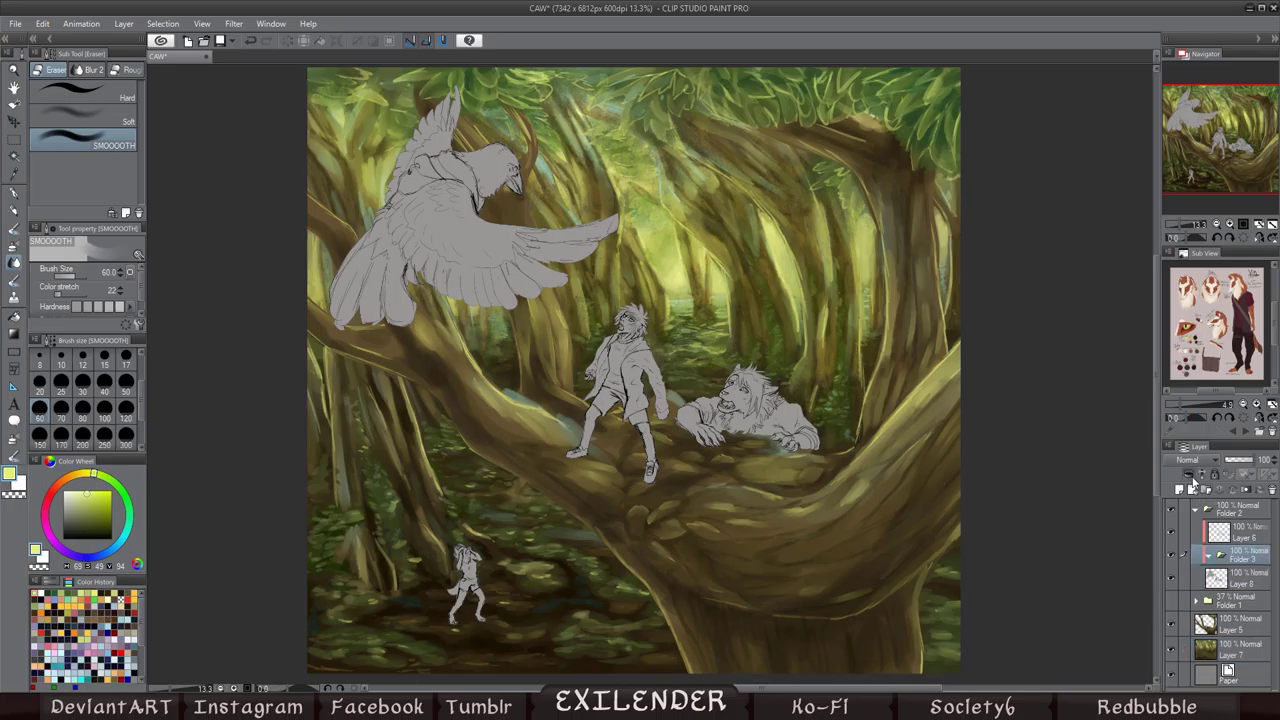
pyautogui.scroll(4, 1218, 186)
pyautogui.press('e')
pyautogui.keyDown('ctrl'); pyautogui.keyDown('shift'); pyautogui.click(628, 348); pyautogui.keyUp('shift'); pyautogui.keyUp('ctrl')
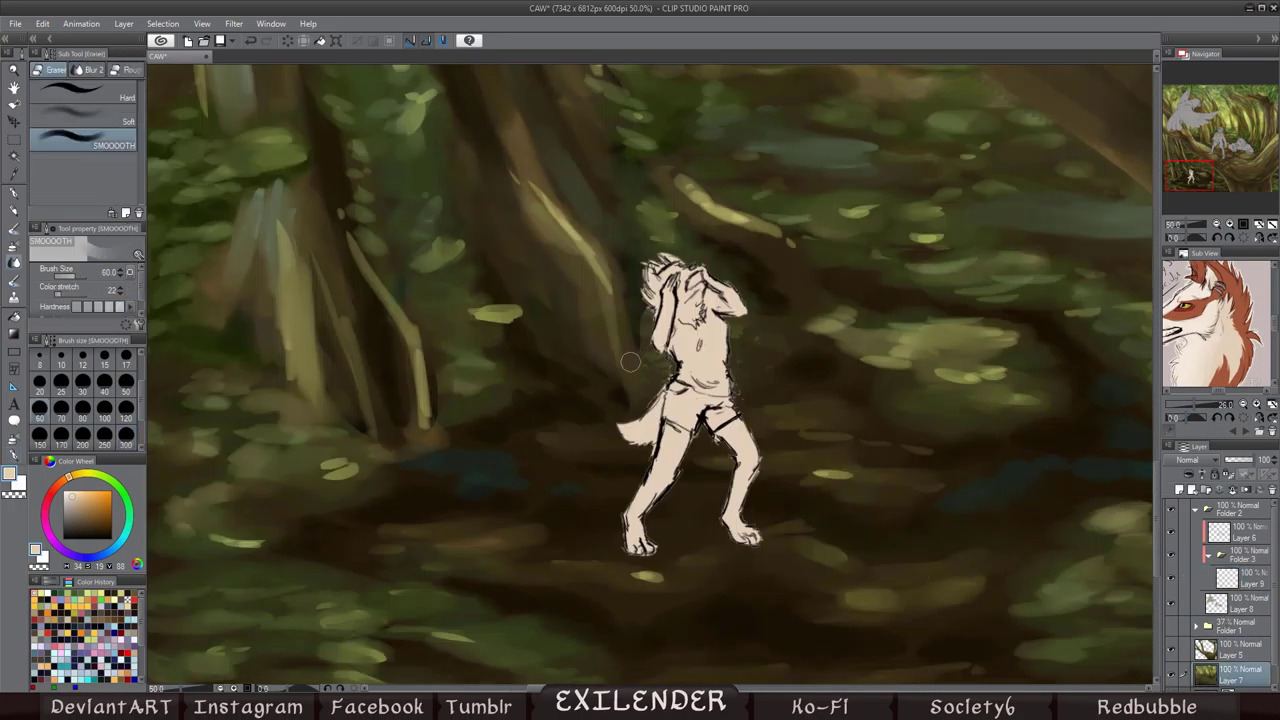
# Step: Paint reddish-brown markings on the small figure's hair, arms and tail on Layer 9 with the G-pen 3 brush
pyautogui.click(1243, 580)
pyautogui.press('p')
pyautogui.moveTo(650, 262); pyautogui.dragTo(656, 335)
pyautogui.moveTo(655, 265); pyautogui.dragTo(700, 300)
pyautogui.moveTo(733, 290); pyautogui.dragTo(742, 315)
pyautogui.moveTo(665, 398); pyautogui.dragTo(622, 436)
# Step: Paint the small figure's legs and the base of its tail reddish brown
pyautogui.hotkey('ctrl', '0')
pyautogui.scroll(4, 430, 660)
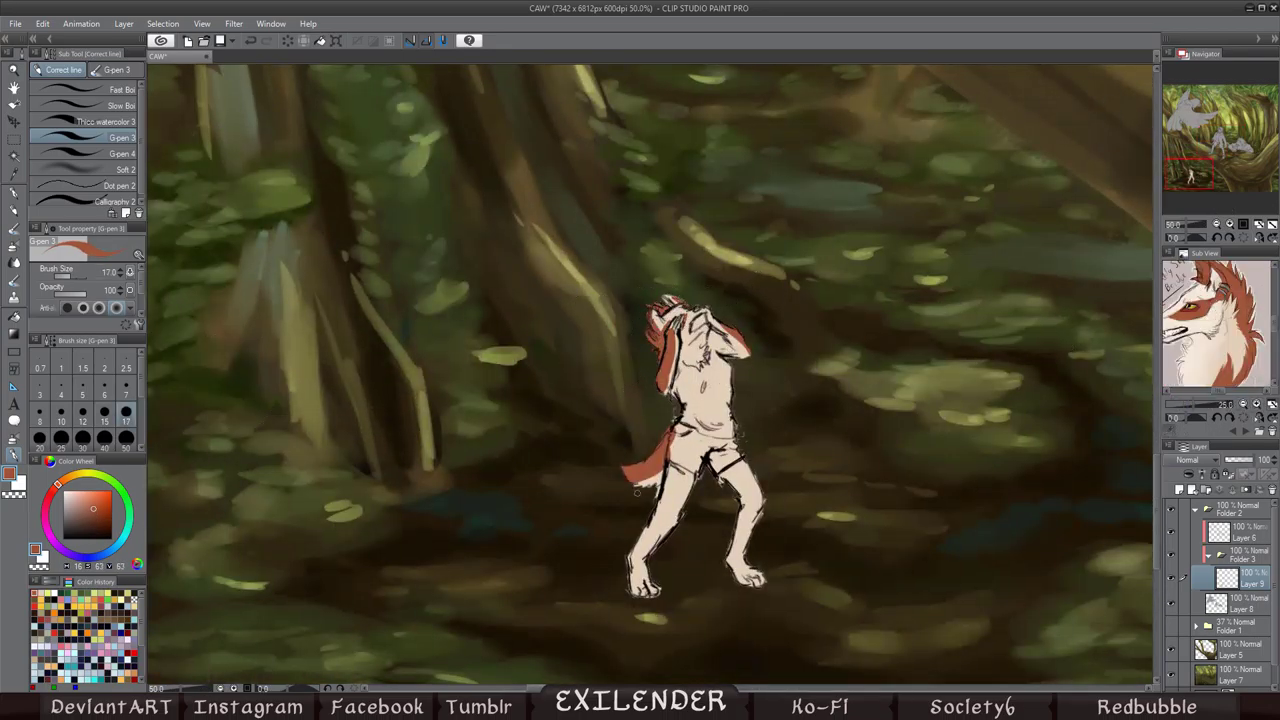
pyautogui.moveTo(742, 460); pyautogui.dragTo(752, 578)
pyautogui.moveTo(682, 462); pyautogui.dragTo(638, 590)
pyautogui.moveTo(678, 430); pyautogui.dragTo(676, 462)
# Step: Paint the small figure's tail tip a sampled darker brown and touch up its face and toes in pale cream at brush size 50
pyautogui.keyDown('alt'); pyautogui.click(711, 398); pyautogui.keyUp('alt')
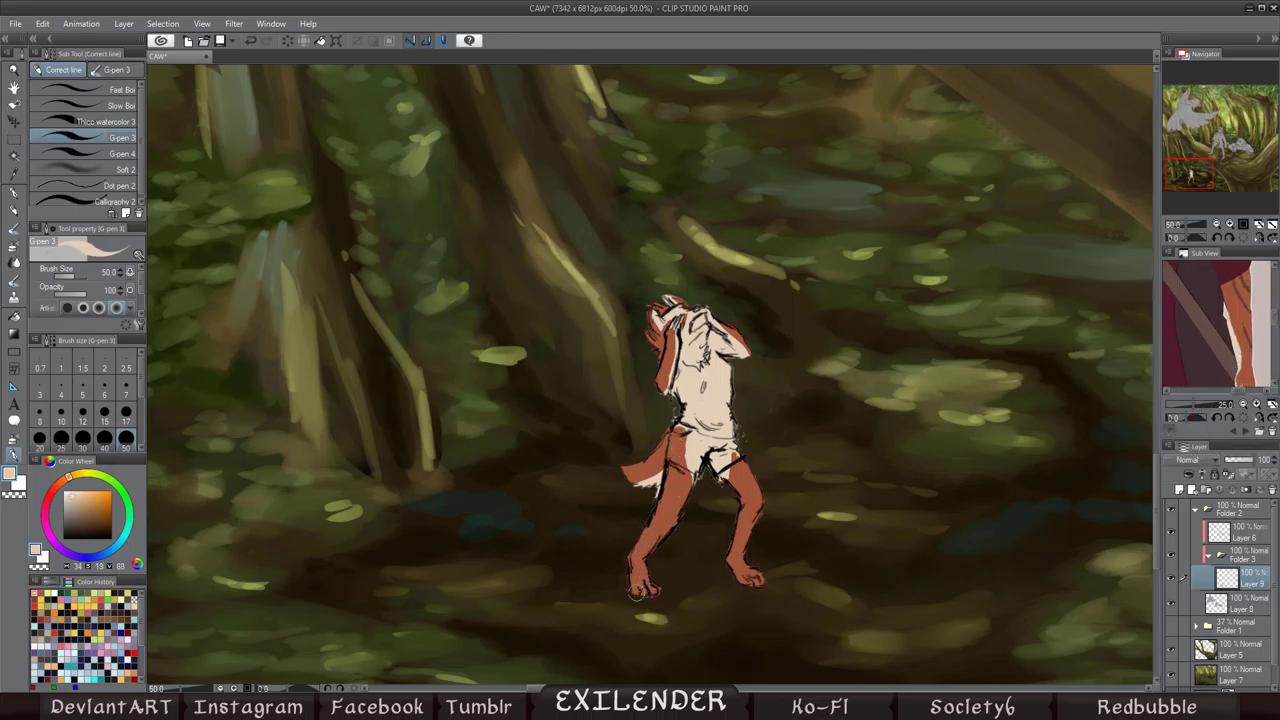
pyautogui.keyDown('alt'); pyautogui.click(650, 505); pyautogui.keyUp('alt')
pyautogui.moveTo(628, 468); pyautogui.dragTo(644, 490)
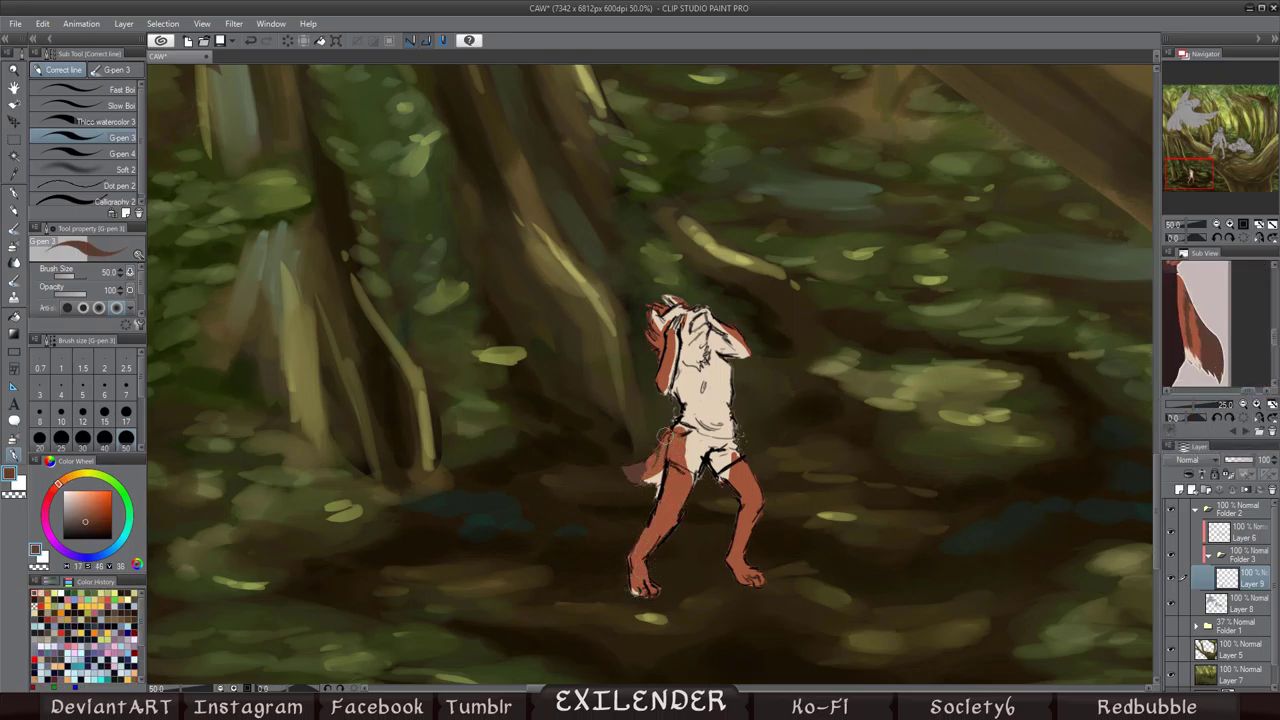
pyautogui.press('x')
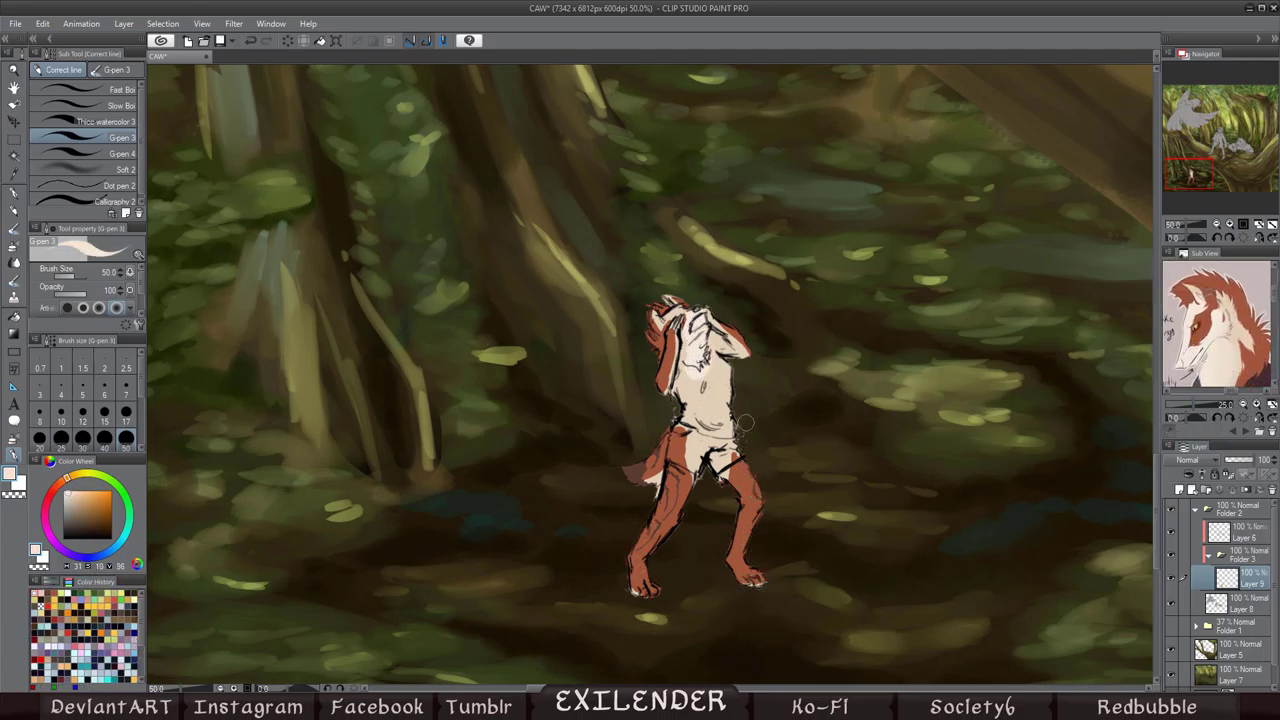
# Step: Sample the dark maroon swatch from the reference image and paint it onto the small figure's face
pyautogui.click(1213, 415)
pyautogui.click(1213, 415)
pyautogui.click(1213, 415)
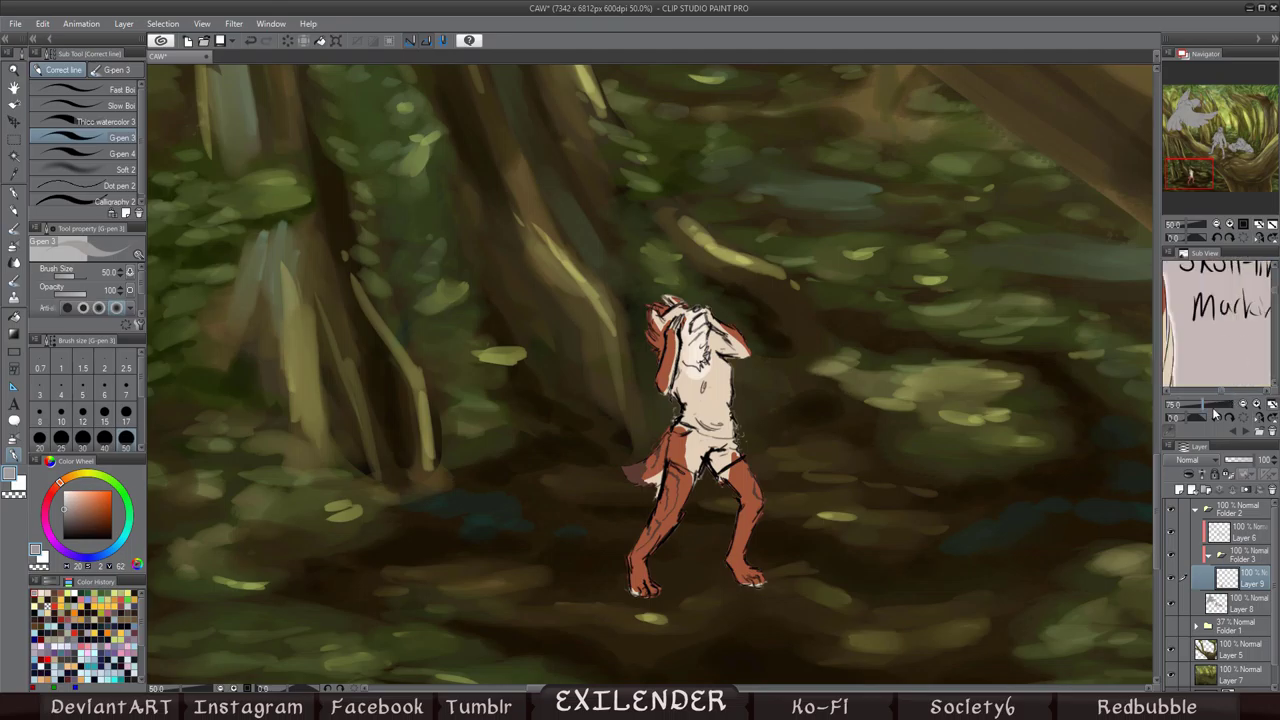
pyautogui.click(1213, 415)
pyautogui.click(1188, 320)
pyautogui.moveTo(690, 316); pyautogui.dragTo(702, 332)
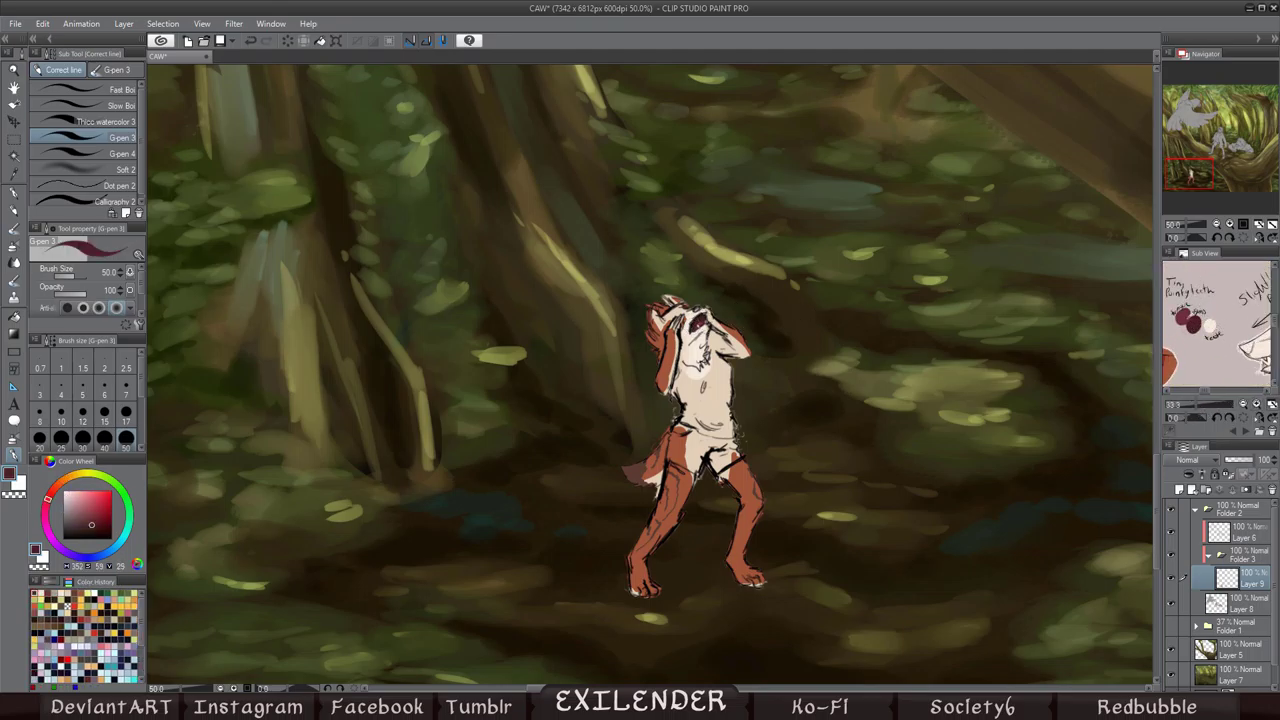
# Step: Sample colours from the reference image and paint the small figure's tank top dark maroon and its shorts near-black
pyautogui.press('h')
pyautogui.click(1213, 415)
pyautogui.click(1215, 320)
pyautogui.moveTo(570, 425)
pyautogui.mouseDown()
pyautogui.moveTo(620, 400)
pyautogui.moveTo(574, 399)
pyautogui.mouseUp()
pyautogui.click(1213, 415)
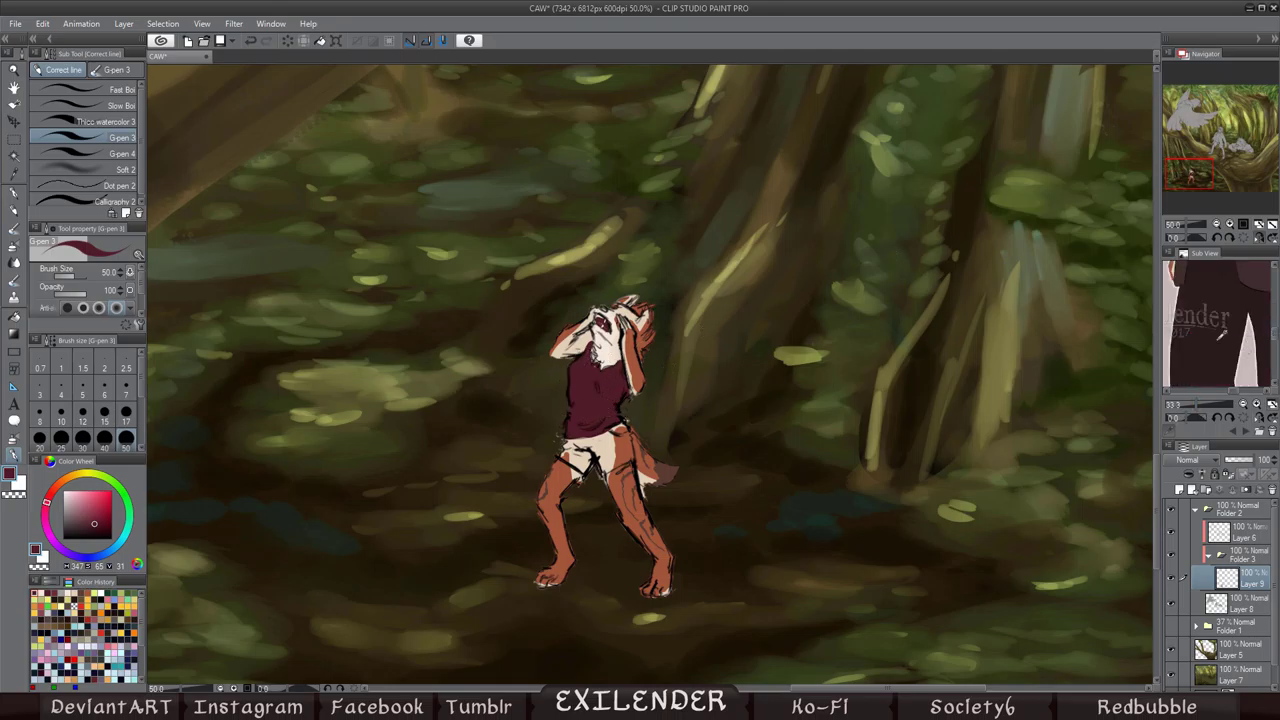
pyautogui.click(1215, 320)
pyautogui.moveTo(632, 455); pyautogui.dragTo(622, 425)
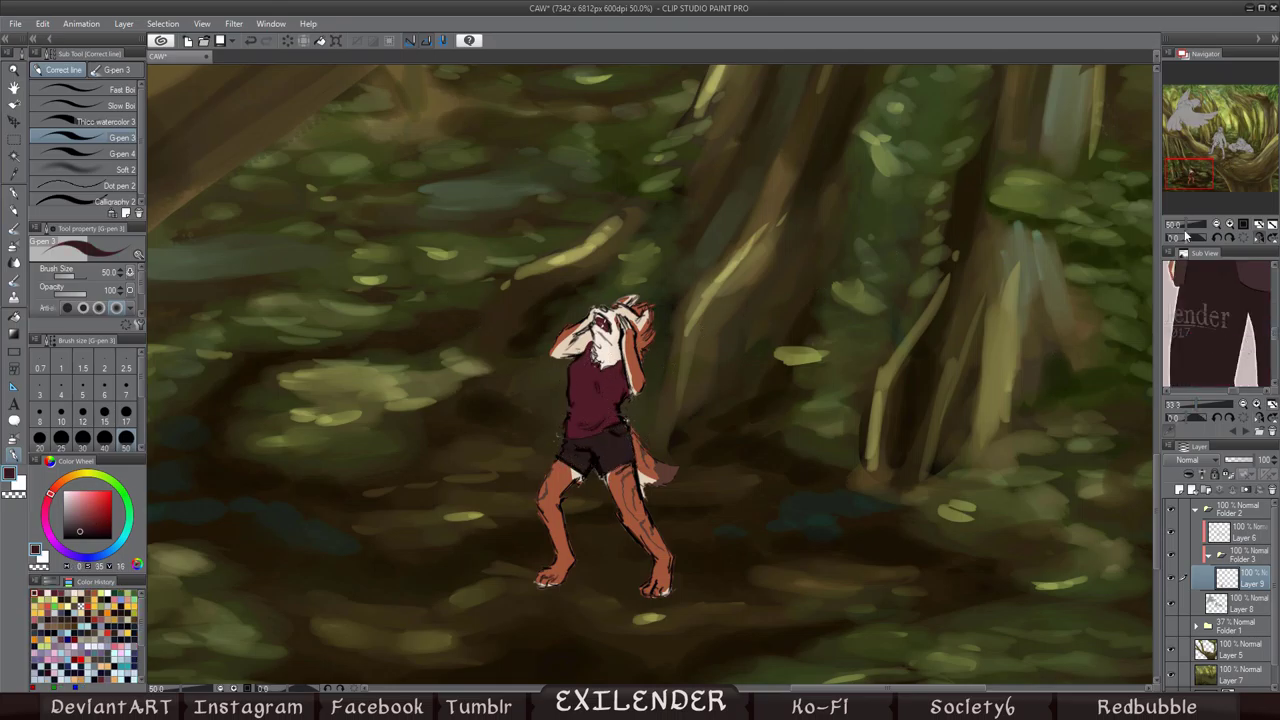
# Step: Clean up the stray colour around the small figure's arms, torso and thighs on Layer 8 with the Hard eraser at size 15
pyautogui.scroll(-5, 640, 380)
pyautogui.scroll(8, 900, 520)
pyautogui.moveTo(700, 300); pyautogui.dragTo(1010, 275)
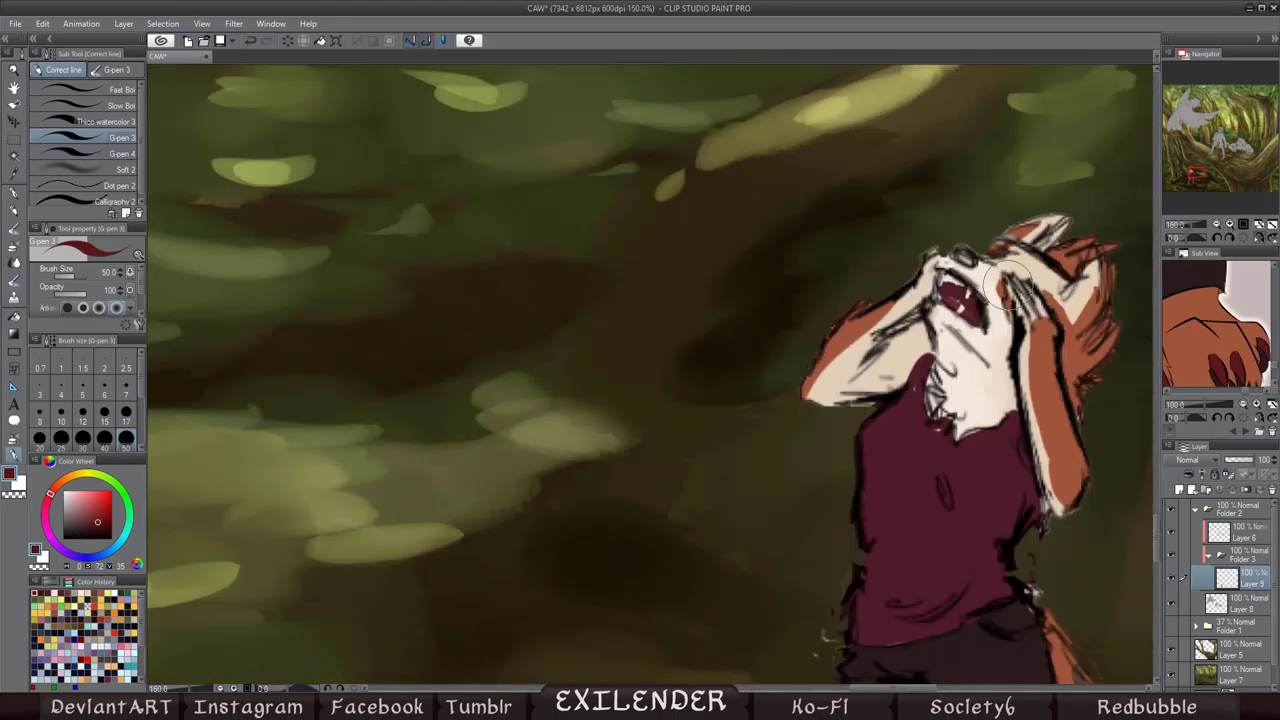
pyautogui.press('e')
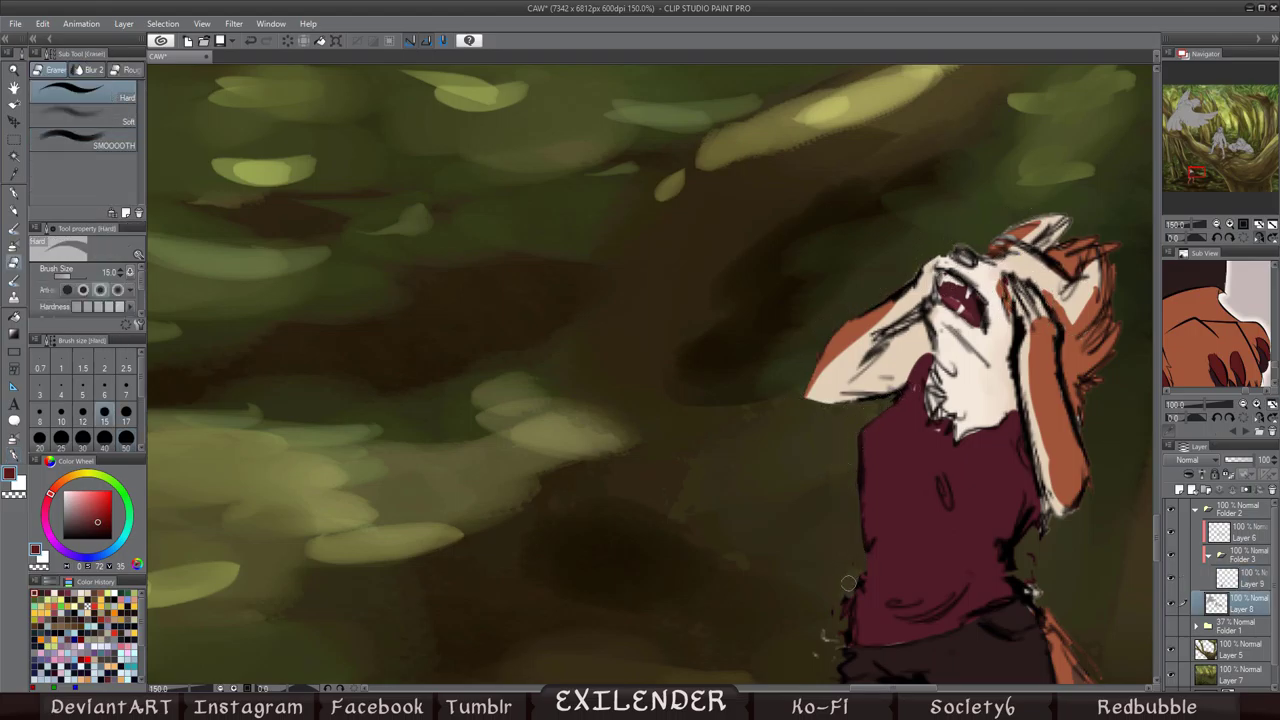
pyautogui.scroll(-4, 838, 628)
pyautogui.scroll(2, 772, 660)
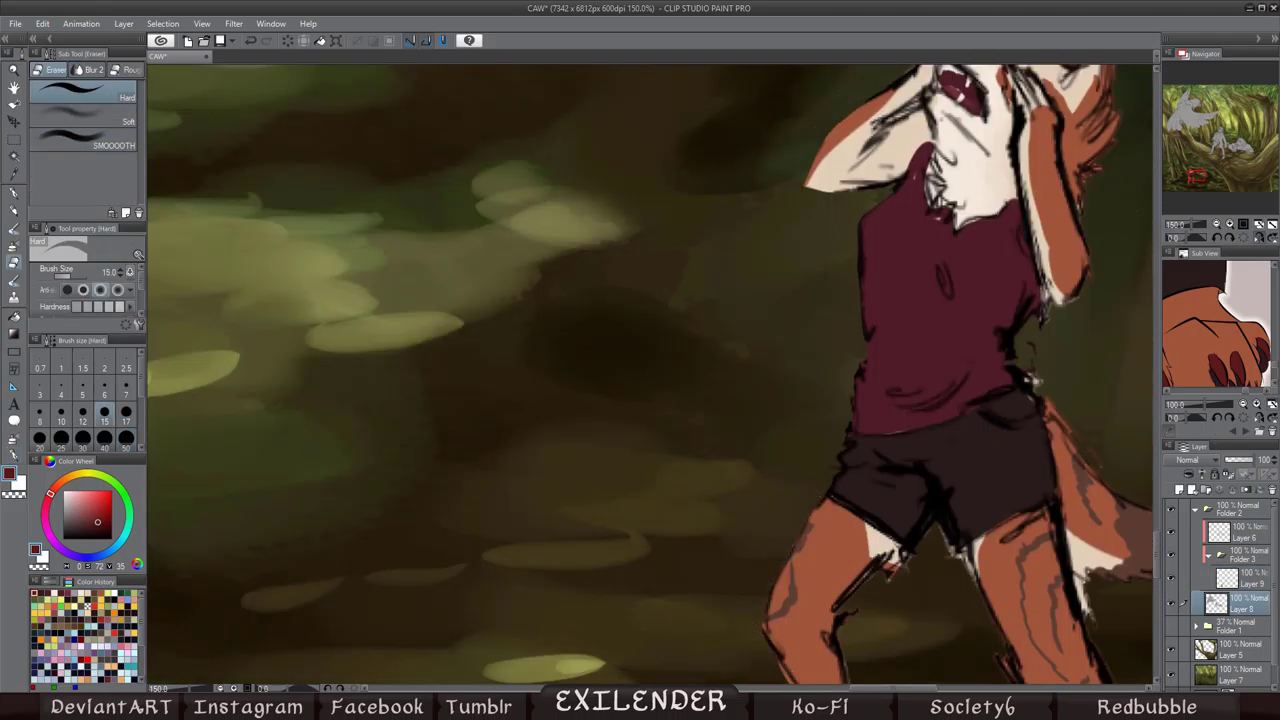
pyautogui.press('h')
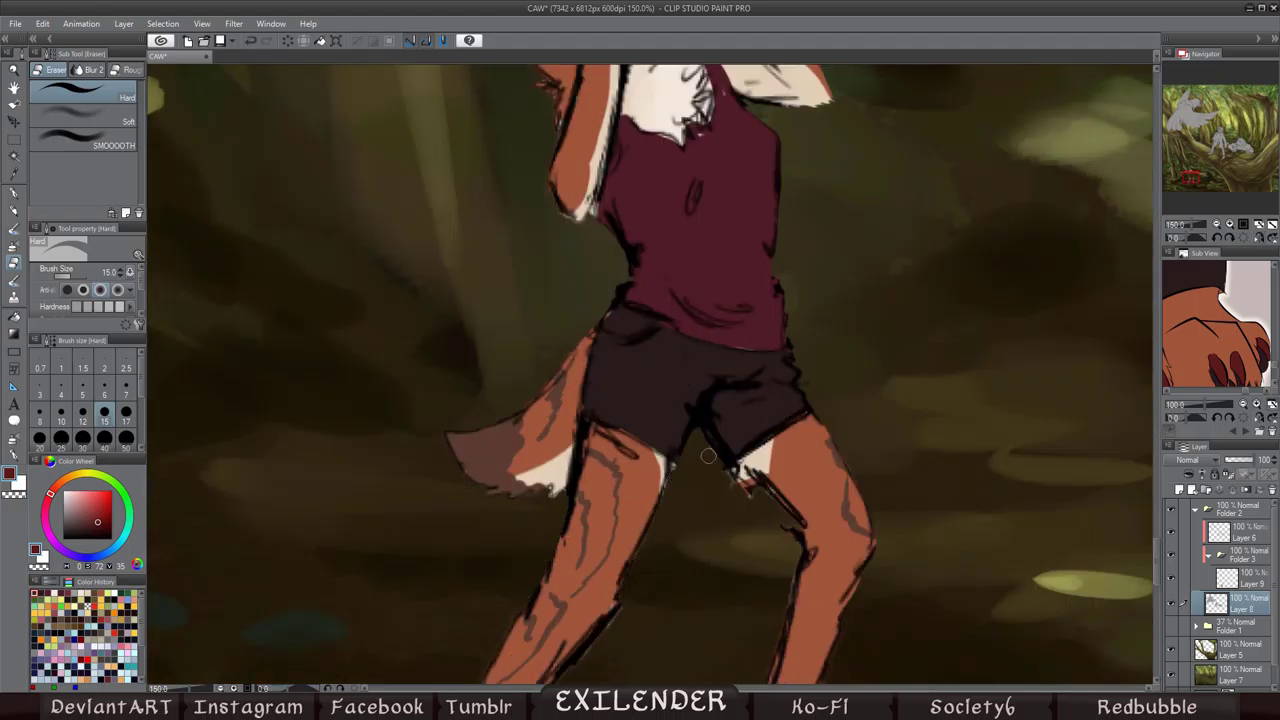
pyautogui.press('h')
pyautogui.scroll(-3, 614, 634)
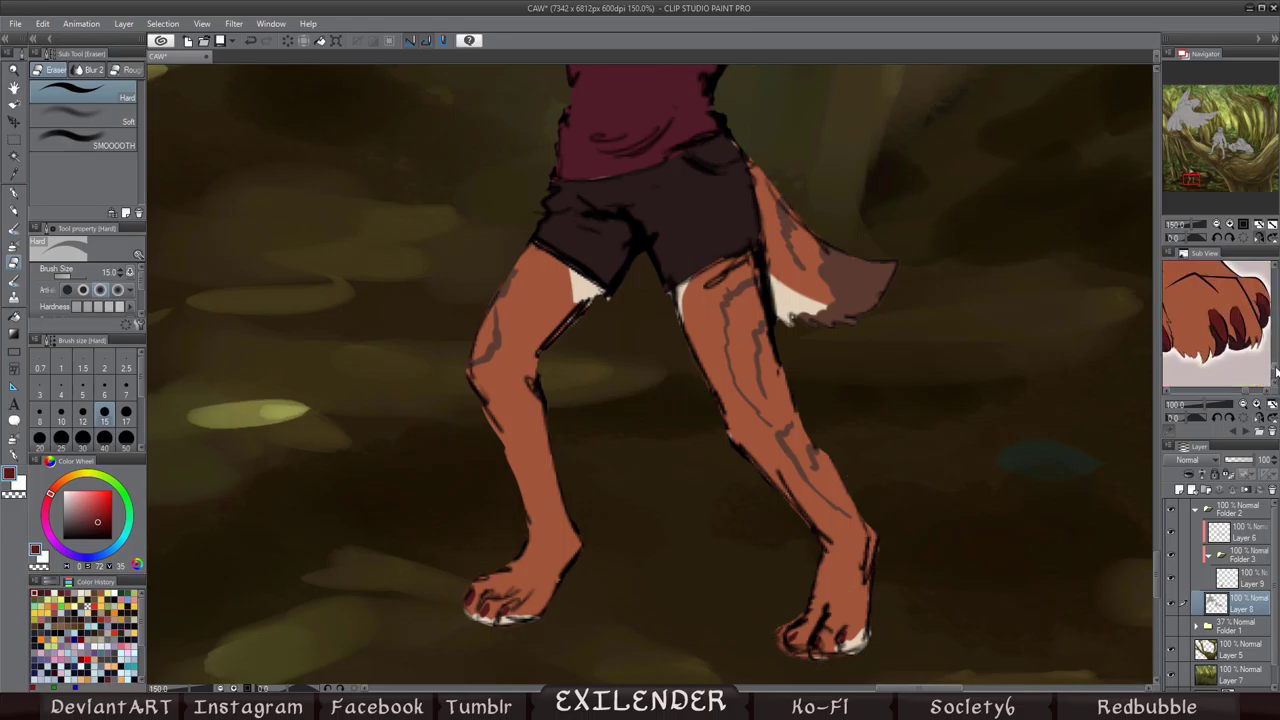
# Step: Paint the small figure's toe claws a very dark maroon with the G-pen 3 brush
pyautogui.keyDown('alt'); pyautogui.click(793, 648); pyautogui.keyUp('alt')
pyautogui.hotkey('alt', ']')
pyautogui.press('p')
pyautogui.press('h')
pyautogui.press('h')
# Step: Erase the rough edges around the small figure's legs and hair on Layer 8 with the Hard eraser at size 15
pyautogui.press('e')
pyautogui.hotkey('alt', '[')
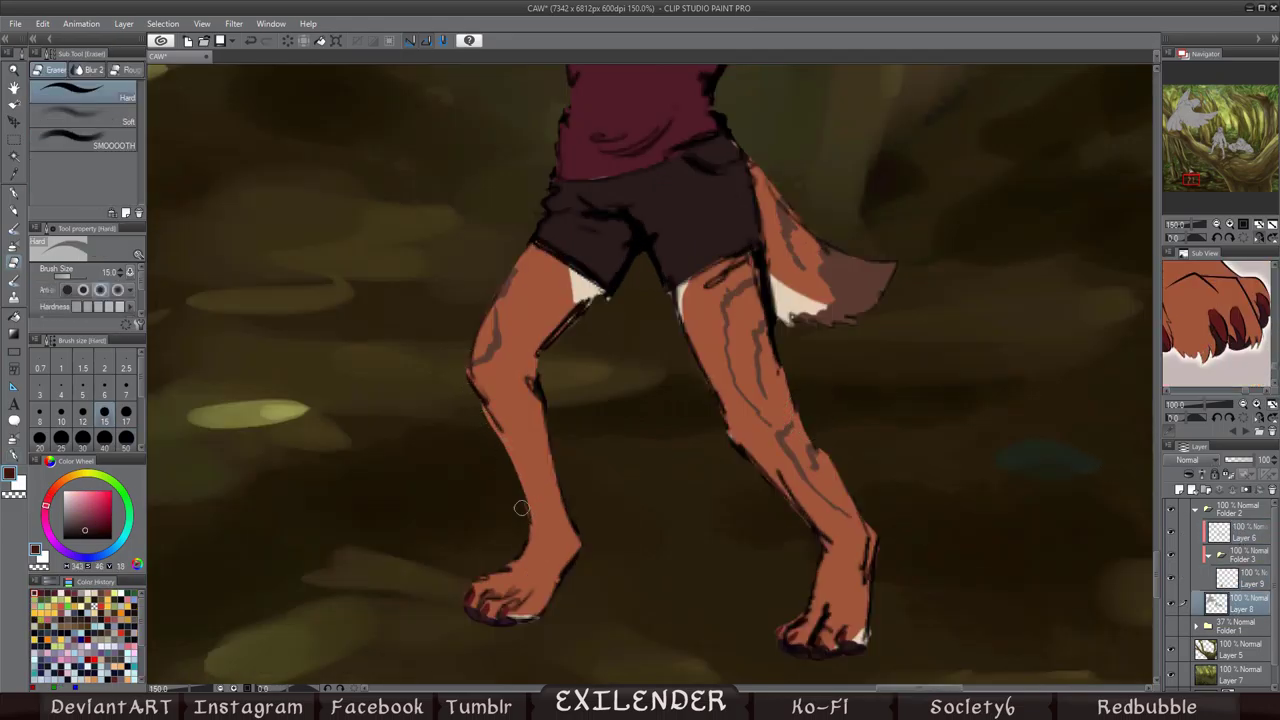
pyautogui.moveTo(662, 289); pyautogui.dragTo(847, 610)
pyautogui.press('h')
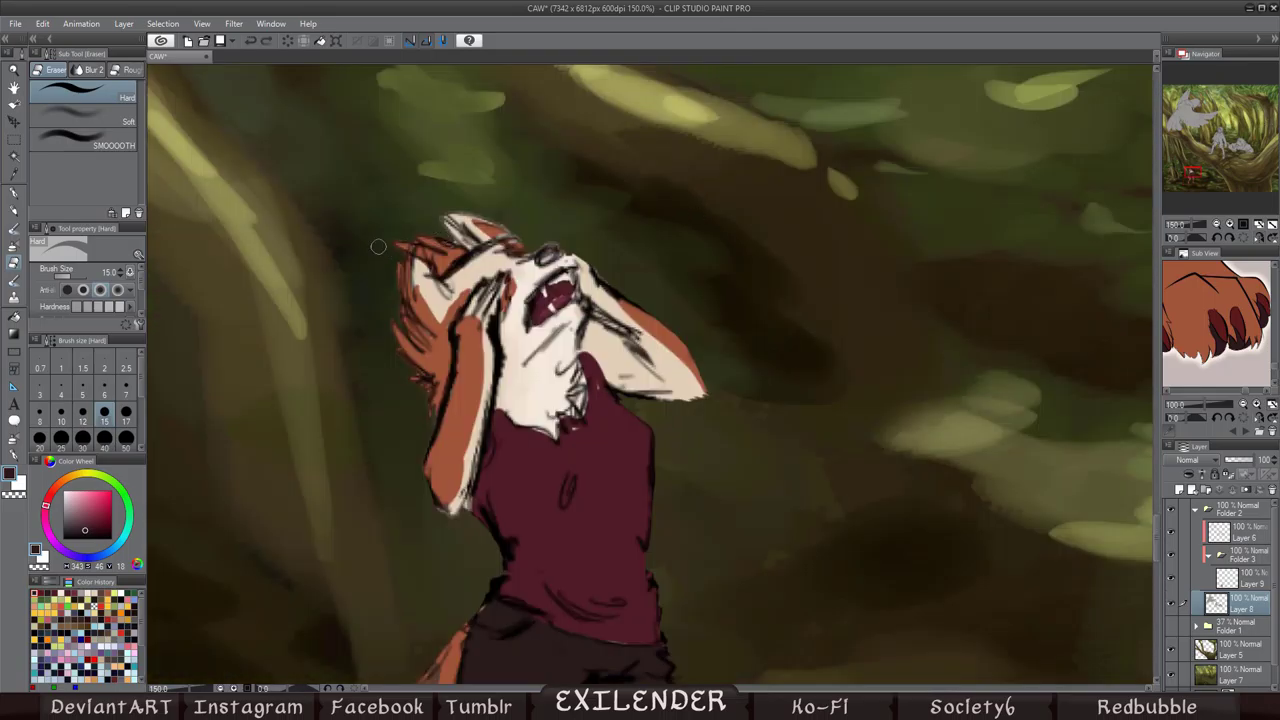
pyautogui.press('p')
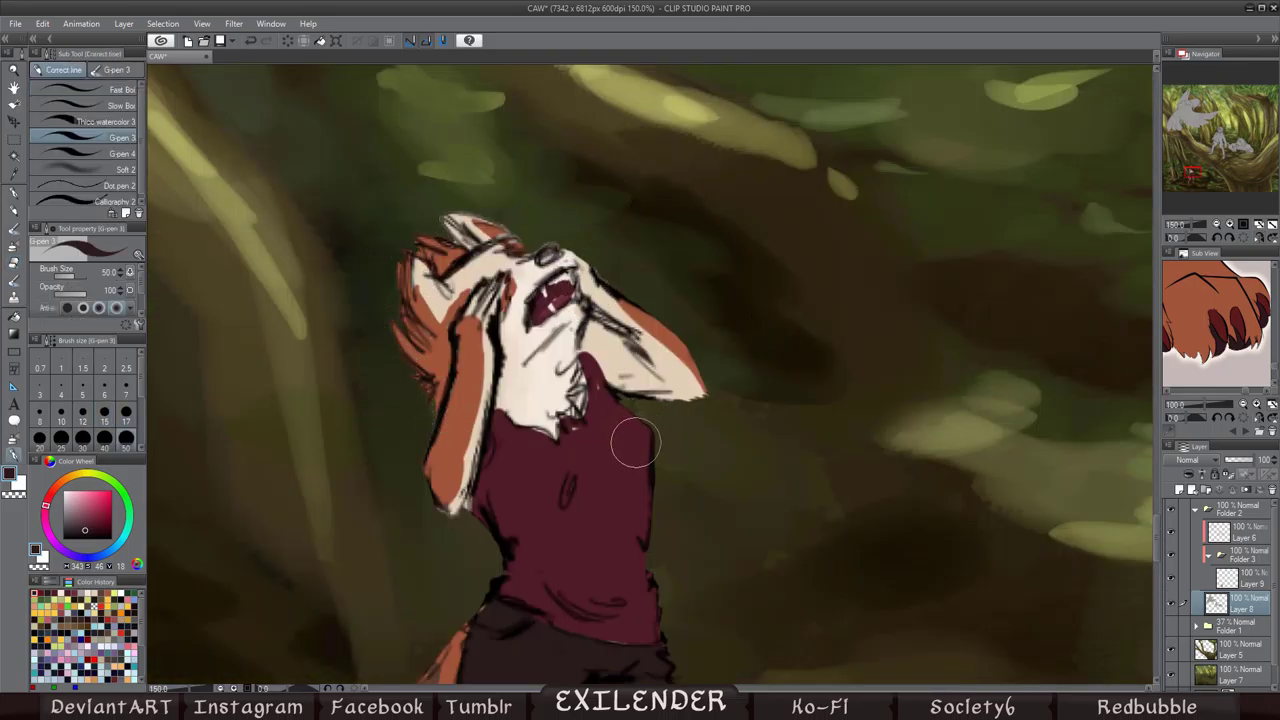
# Step: Enlarge the G-pen 3 brush and paint the crouching creature's head, fur, arms and hands pale cream
pyautogui.hotkey('ctrl', '0')
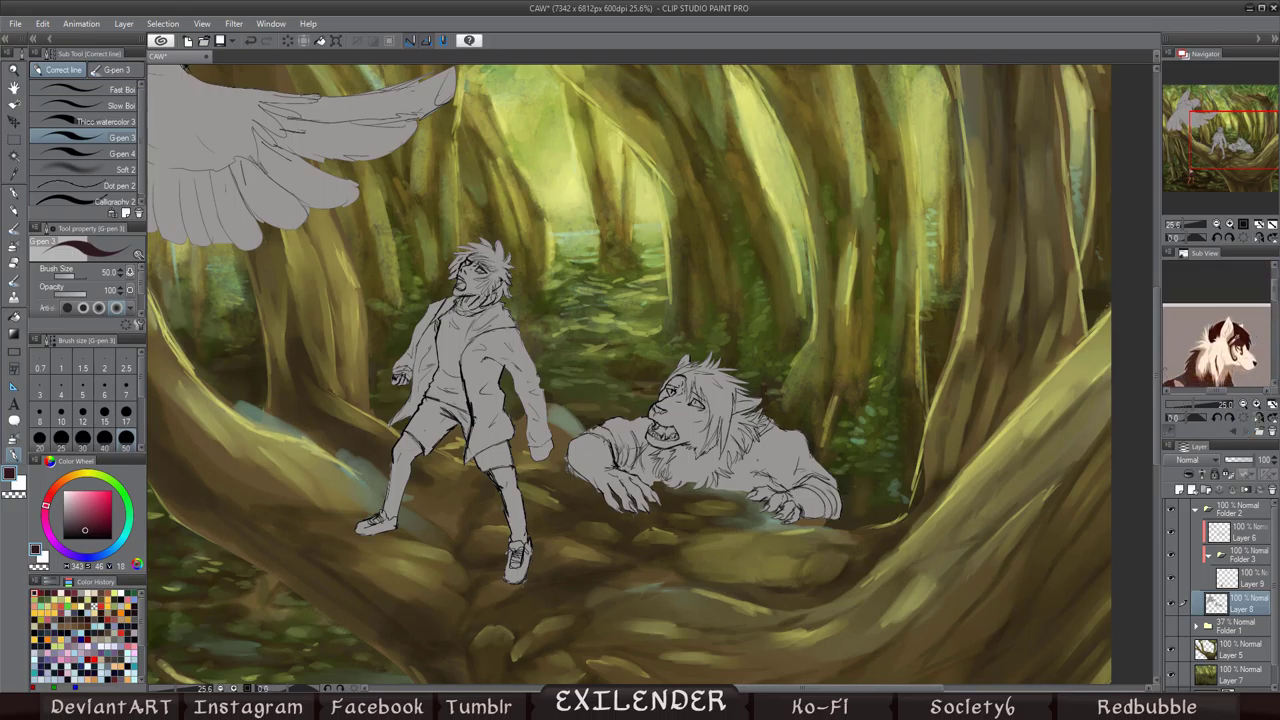
pyautogui.keyDown('alt'); pyautogui.click(735, 355); pyautogui.keyUp('alt')
pyautogui.press(']')
pyautogui.press(']')
pyautogui.press(']')
pyautogui.moveTo(735, 355)
pyautogui.mouseDown()
pyautogui.moveTo(680, 397)
pyautogui.moveTo(700, 452)
pyautogui.moveTo(605, 462)
pyautogui.moveTo(825, 500)
pyautogui.mouseUp()
pyautogui.scroll(3, 675, 390)
pyautogui.moveTo(765, 385)
pyautogui.mouseDown()
pyautogui.moveTo(812, 500)
pyautogui.moveTo(745, 445)
pyautogui.mouseUp()
pyautogui.moveTo(730, 352); pyautogui.dragTo(678, 412)
pyautogui.moveTo(770, 340); pyautogui.dragTo(900, 330)
pyautogui.moveTo(830, 350); pyautogui.dragTo(930, 410)
# Step: Paint the crouching creature's hair dark red-brown on Layer 10 at brush size 120
pyautogui.press('h')
pyautogui.moveTo(450, 400); pyautogui.dragTo(470, 600)
pyautogui.moveTo(500, 470); pyautogui.dragTo(520, 595)
pyautogui.moveTo(570, 370)
pyautogui.mouseDown()
pyautogui.moveTo(547, 338)
pyautogui.moveTo(470, 555)
pyautogui.mouseUp()
pyautogui.moveTo(455, 395); pyautogui.dragTo(380, 465)
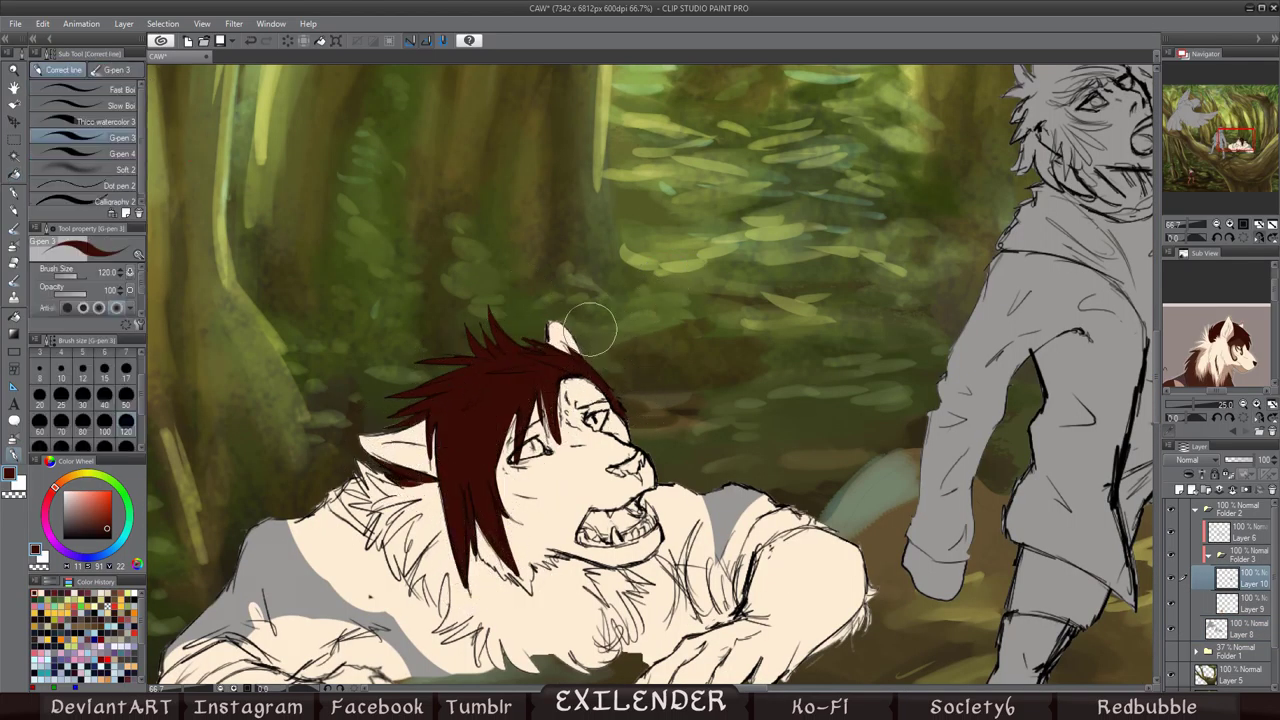
# Step: Add a layer above Layer 9 and paint the crouching creature's dark brown eye markings and cheek curls at brush size 50
pyautogui.click(1247, 604)
pyautogui.hotkey('ctrl', 'shift', 'n')
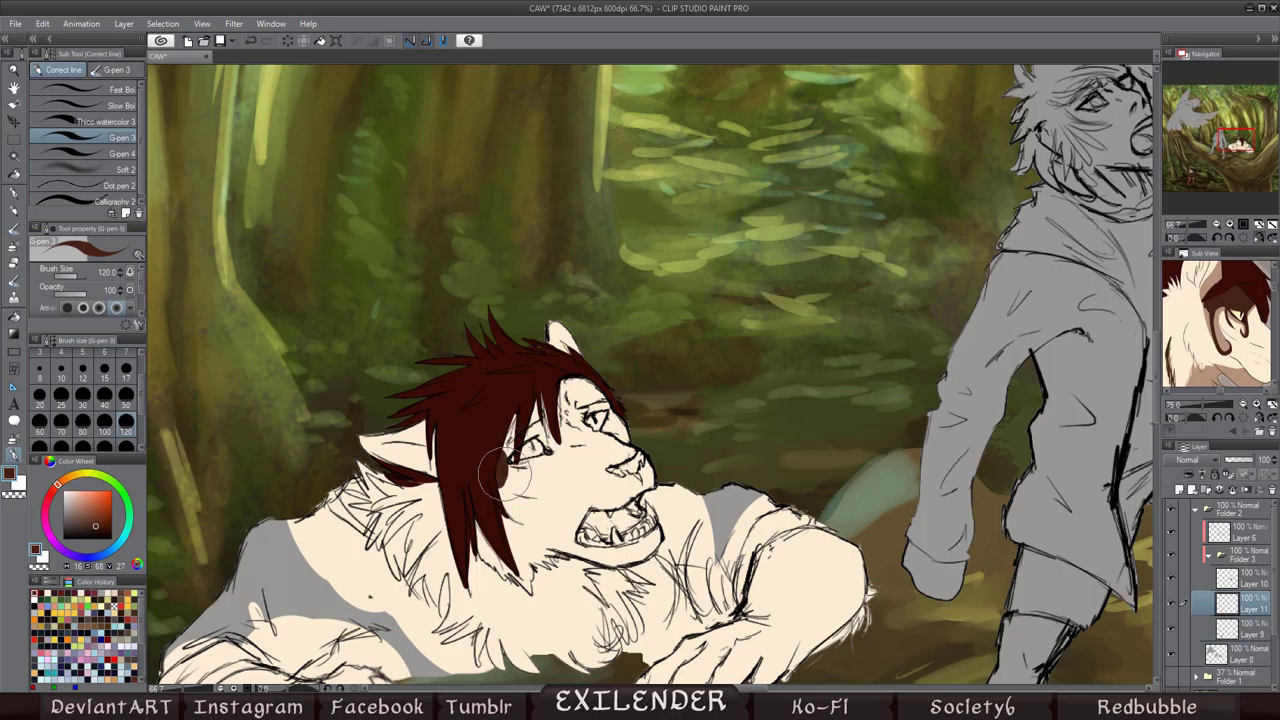
pyautogui.moveTo(572, 440); pyautogui.dragTo(560, 472)
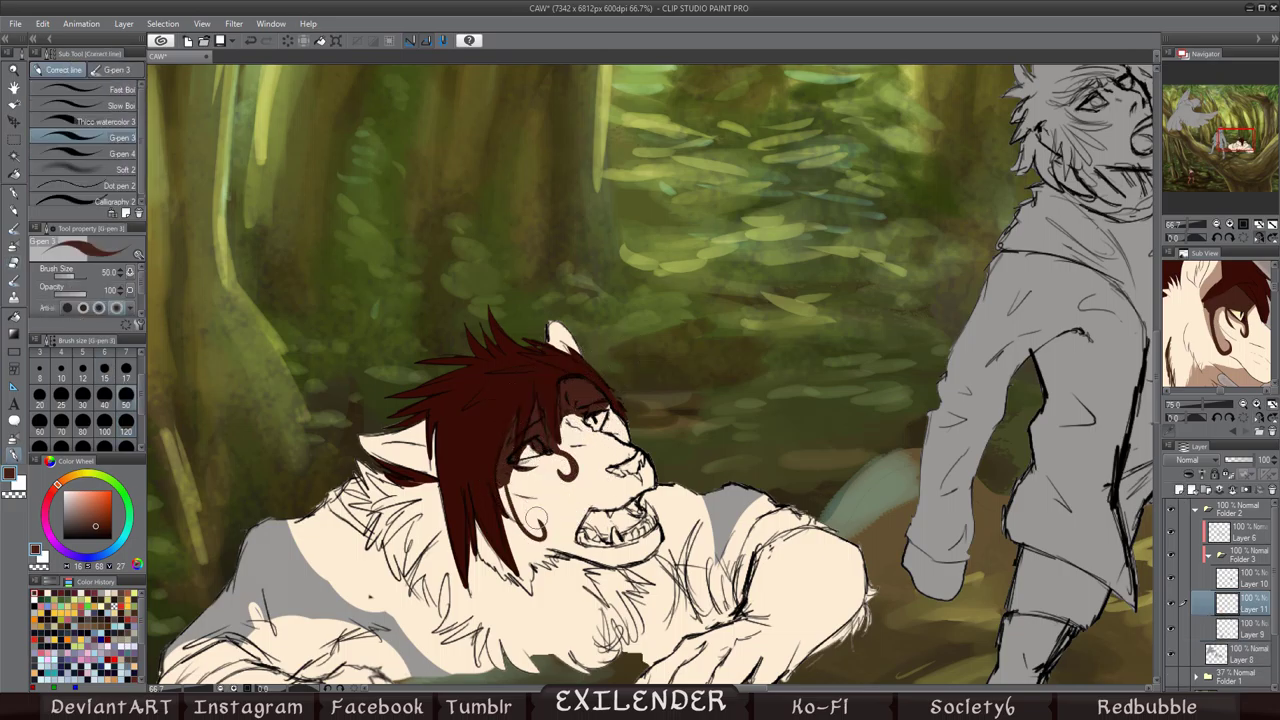
pyautogui.press('h')
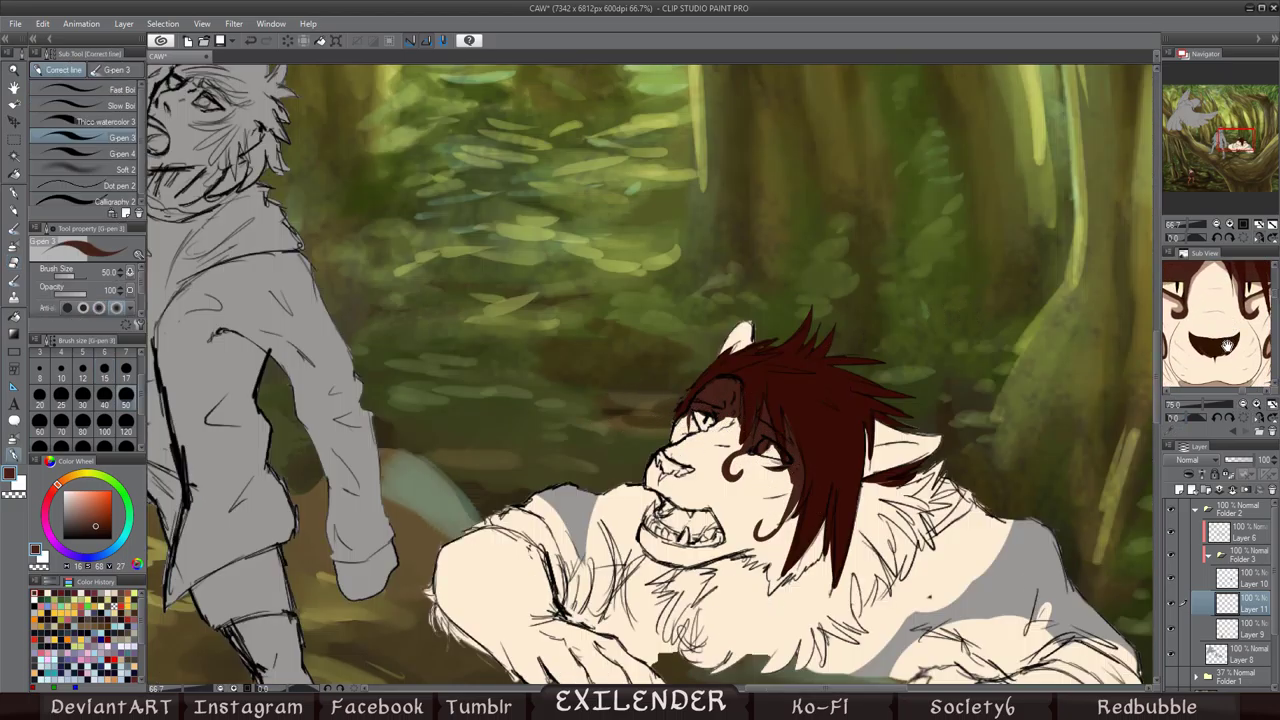
# Step: Add a layer beneath the facial markings and paint tan accents on the crouching creature's cheek, lower jaw and chest fur
pyautogui.hotkey('ctrl', 'shift', 'n')
pyautogui.keyDown('alt'); pyautogui.click(748, 430); pyautogui.keyUp('alt')
pyautogui.keyDown('alt'); pyautogui.click(786, 458); pyautogui.keyUp('alt')
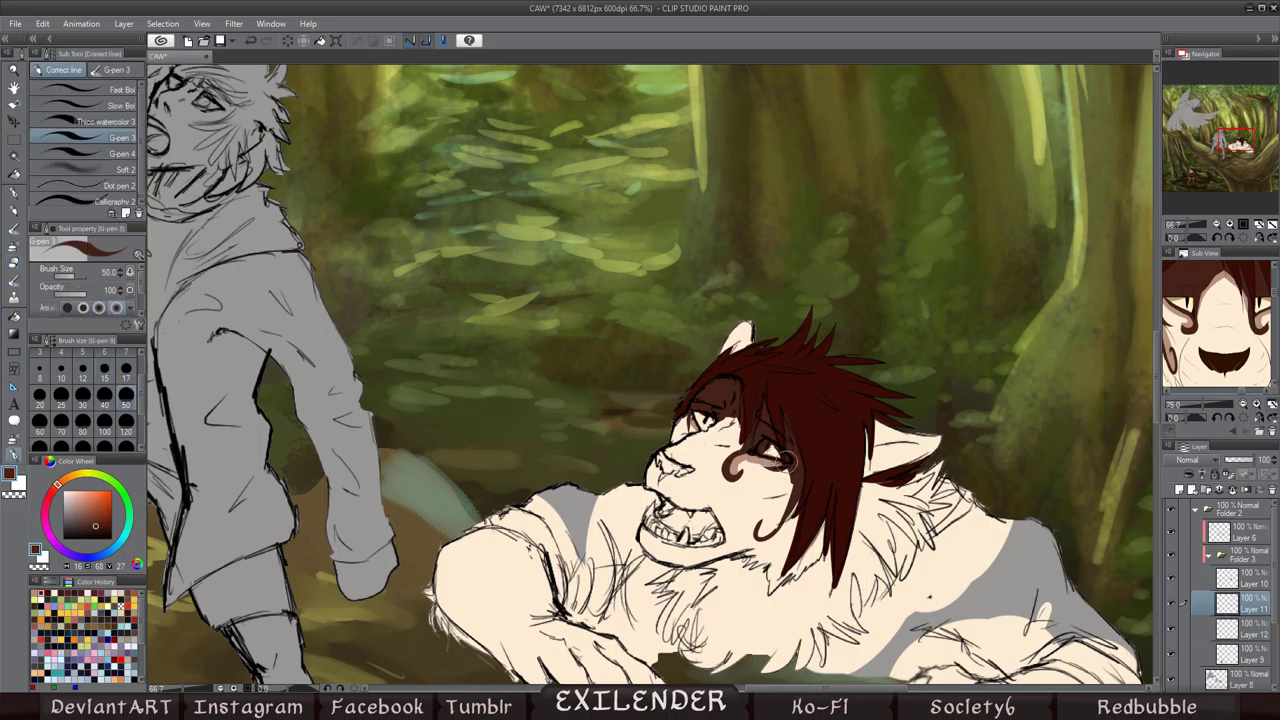
pyautogui.keyDown('alt'); pyautogui.click(775, 448); pyautogui.keyUp('alt')
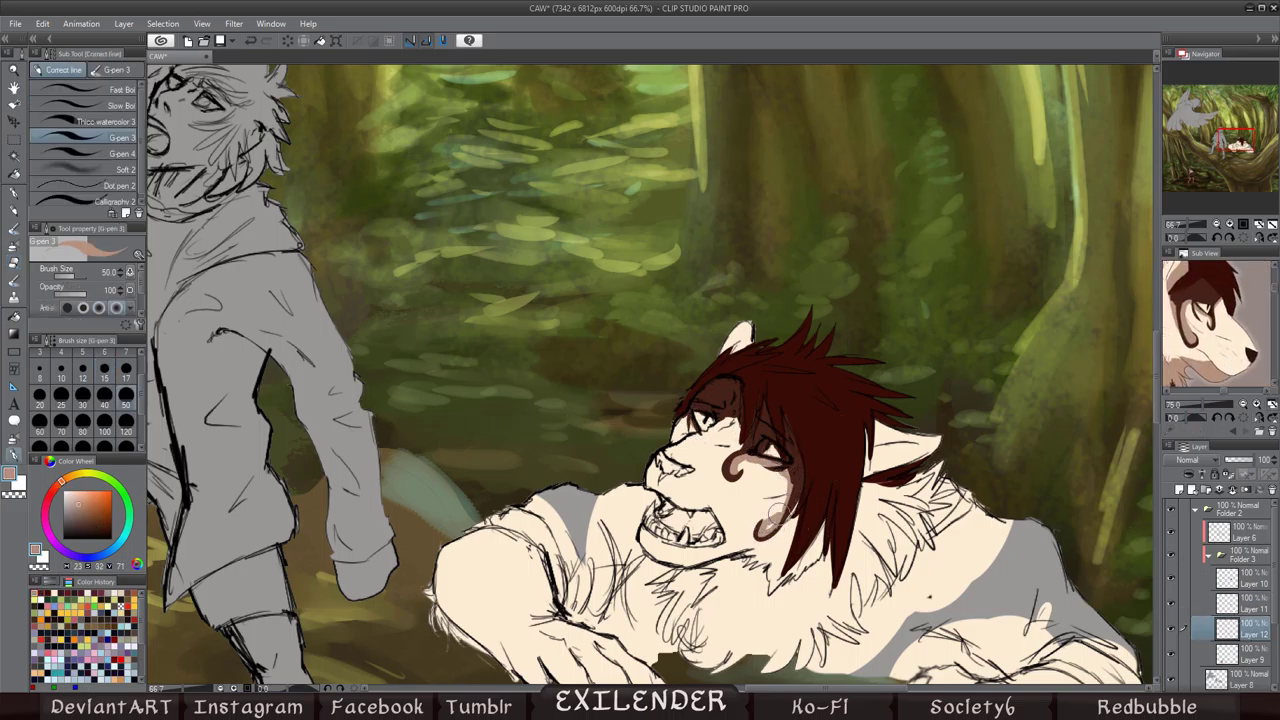
pyautogui.keyDown('alt'); pyautogui.click(720, 550); pyautogui.keyUp('alt')
pyautogui.moveTo(700, 550); pyautogui.dragTo(740, 562)
pyautogui.moveTo(650, 535)
pyautogui.mouseDown()
pyautogui.moveTo(720, 568)
pyautogui.moveTo(715, 665)
pyautogui.mouseUp()
pyautogui.moveTo(720, 560)
pyautogui.mouseDown()
pyautogui.moveTo(765, 650)
pyautogui.moveTo(820, 610)
pyautogui.mouseUp()
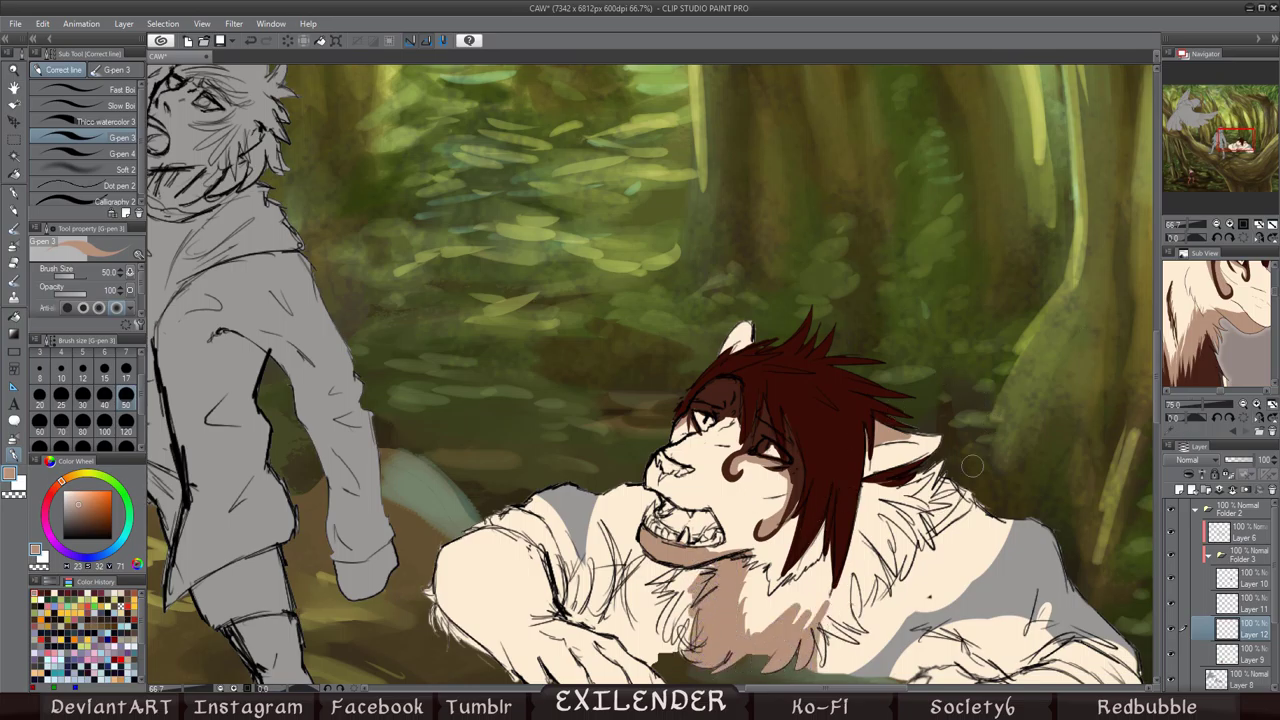
# Step: Paint the crouching creature's neck fur, forearm and both hands with the same tan on Layer 12
pyautogui.moveTo(830, 665); pyautogui.dragTo(865, 540)
pyautogui.moveTo(880, 620)
pyautogui.mouseDown()
pyautogui.moveTo(930, 490)
pyautogui.moveTo(890, 545)
pyautogui.mouseUp()
pyautogui.moveTo(945, 470); pyautogui.dragTo(900, 555)
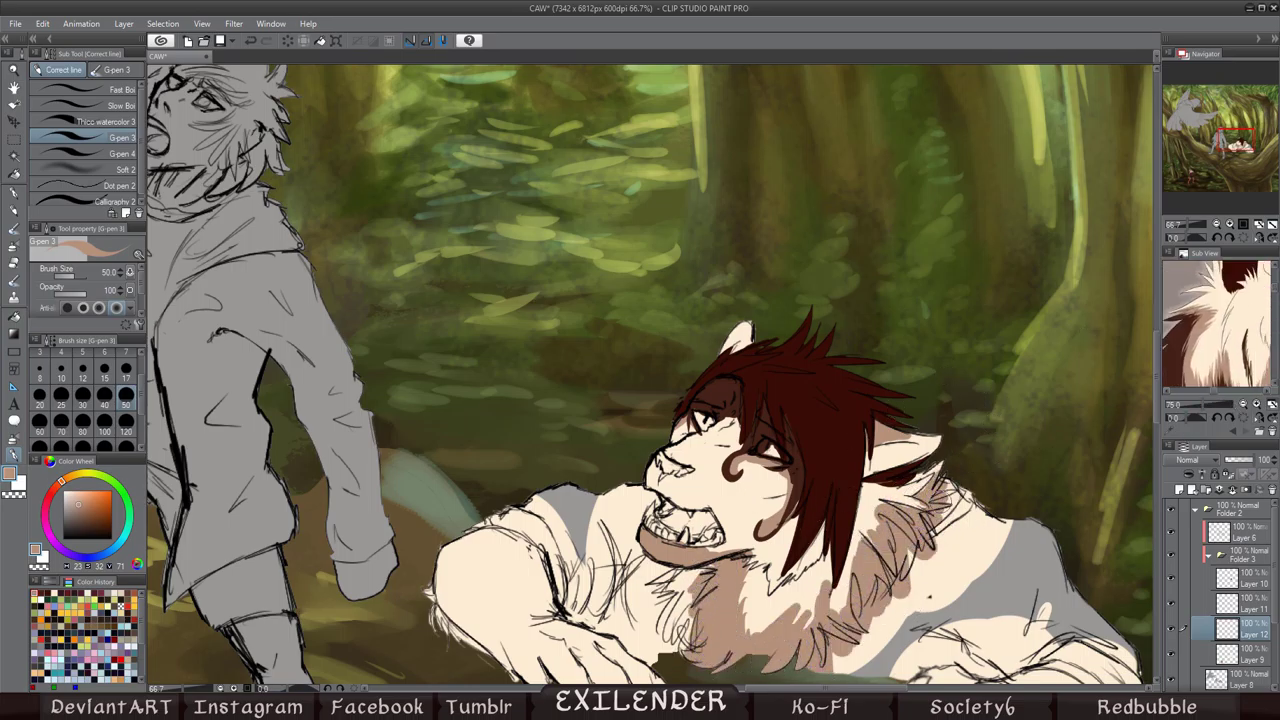
pyautogui.moveTo(518, 632); pyautogui.dragTo(620, 675)
pyautogui.moveTo(480, 530)
pyautogui.mouseDown()
pyautogui.moveTo(545, 640)
pyautogui.moveTo(515, 610)
pyautogui.mouseUp()
pyautogui.scroll(-3, 617, 527)
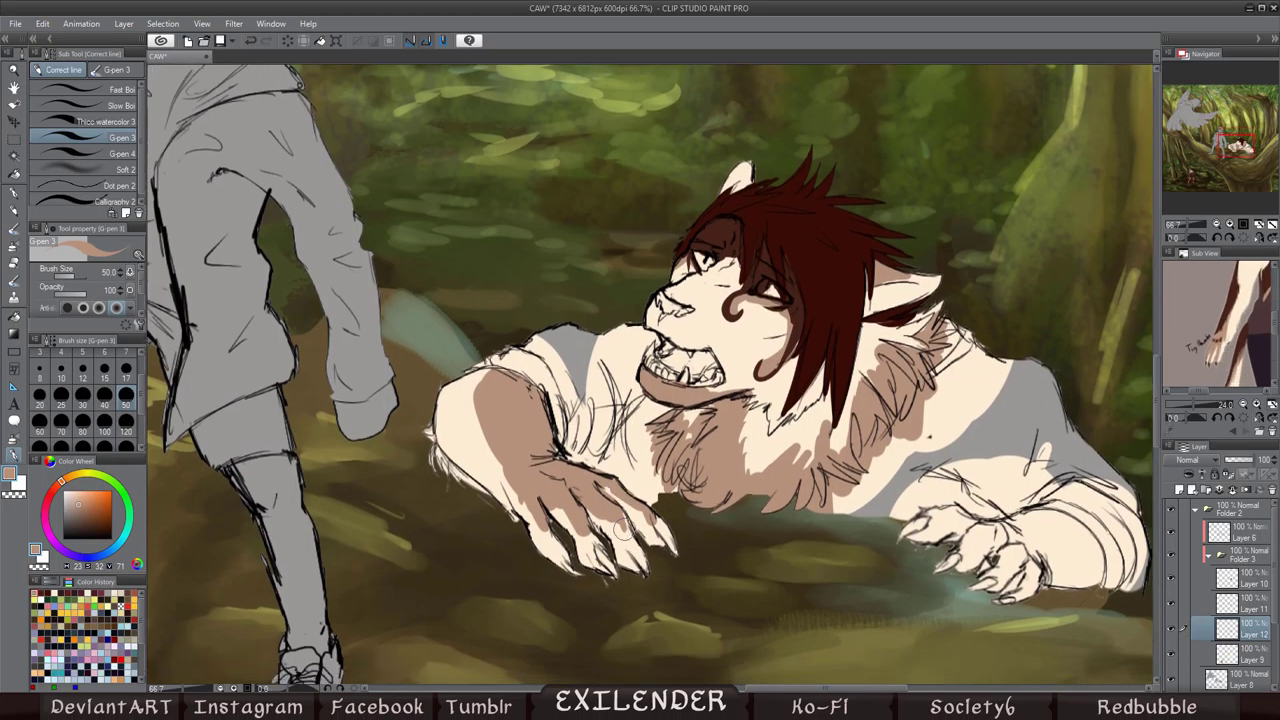
pyautogui.moveTo(1095, 515)
pyautogui.mouseDown()
pyautogui.moveTo(1005, 550)
pyautogui.moveTo(925, 525)
pyautogui.mouseUp()
pyautogui.moveTo(992, 520); pyautogui.dragTo(962, 552)
pyautogui.moveTo(1045, 548); pyautogui.dragTo(1000, 578)
# Step: Paint dark brown markings over the tan on the crouching creature's neck, chest, forearms and knuckles, following the reference image
pyautogui.moveTo(1215, 320)
pyautogui.mouseDown()
pyautogui.moveTo(1221, 375)
pyautogui.moveTo(1205, 388)
pyautogui.mouseUp()
pyautogui.moveTo(692, 448)
pyautogui.mouseDown()
pyautogui.moveTo(720, 490)
pyautogui.moveTo(880, 450)
pyautogui.moveTo(945, 320)
pyautogui.mouseUp()
pyautogui.moveTo(690, 490); pyautogui.dragTo(660, 410)
pyautogui.moveTo(480, 375)
pyautogui.mouseDown()
pyautogui.moveTo(485, 412)
pyautogui.moveTo(550, 470)
pyautogui.moveTo(527, 395)
pyautogui.mouseUp()
pyautogui.scroll(2, 1218, 325)
pyautogui.click(527, 493)
pyautogui.moveTo(1012, 508)
pyautogui.mouseDown()
pyautogui.moveTo(1085, 545)
pyautogui.moveTo(1050, 555)
pyautogui.moveTo(1060, 540)
pyautogui.mouseUp()
pyautogui.moveTo(1218, 330)
pyautogui.mouseDown()
pyautogui.moveTo(1230, 300)
pyautogui.moveTo(1215, 345)
pyautogui.mouseUp()
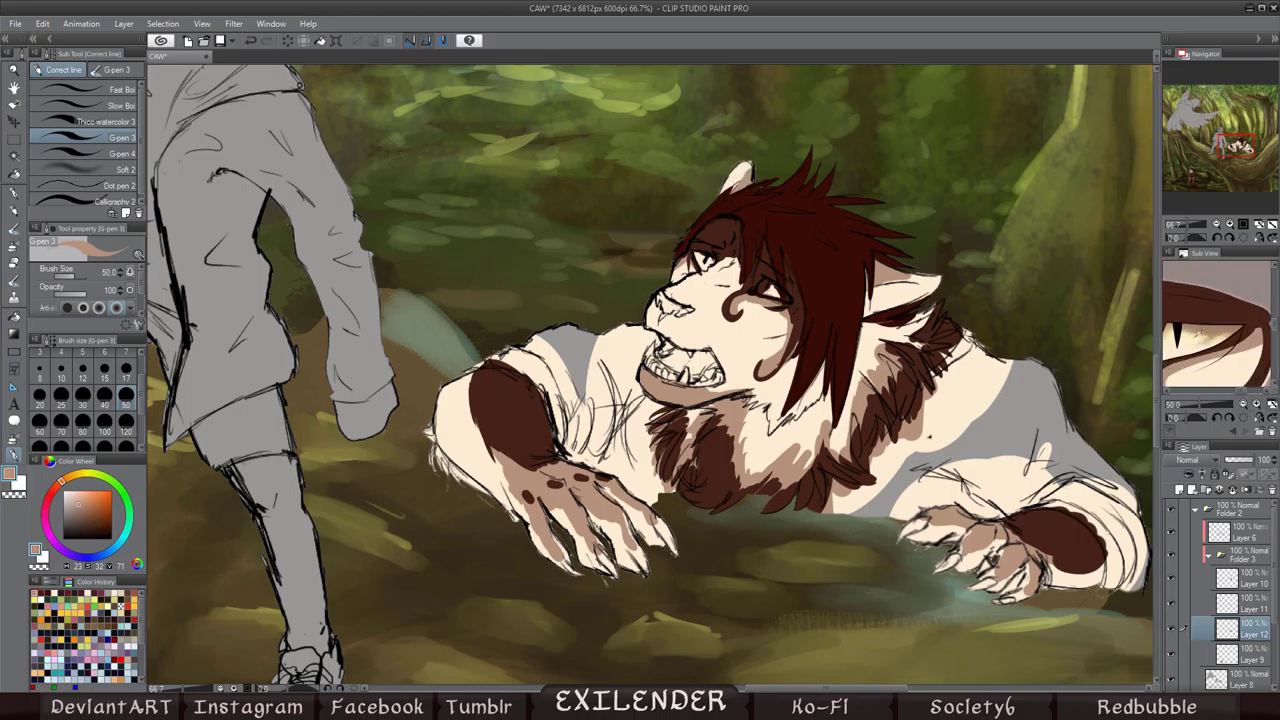
# Step: Sample the pale yellow eye swatch from the reference image and paint both of the crouching creature's eyes on Layer 9
pyautogui.click(1210, 296)
pyautogui.scroll(5, 820, 300)
pyautogui.moveTo(855, 300); pyautogui.dragTo(880, 305)
pyautogui.moveTo(630, 205); pyautogui.dragTo(660, 195)
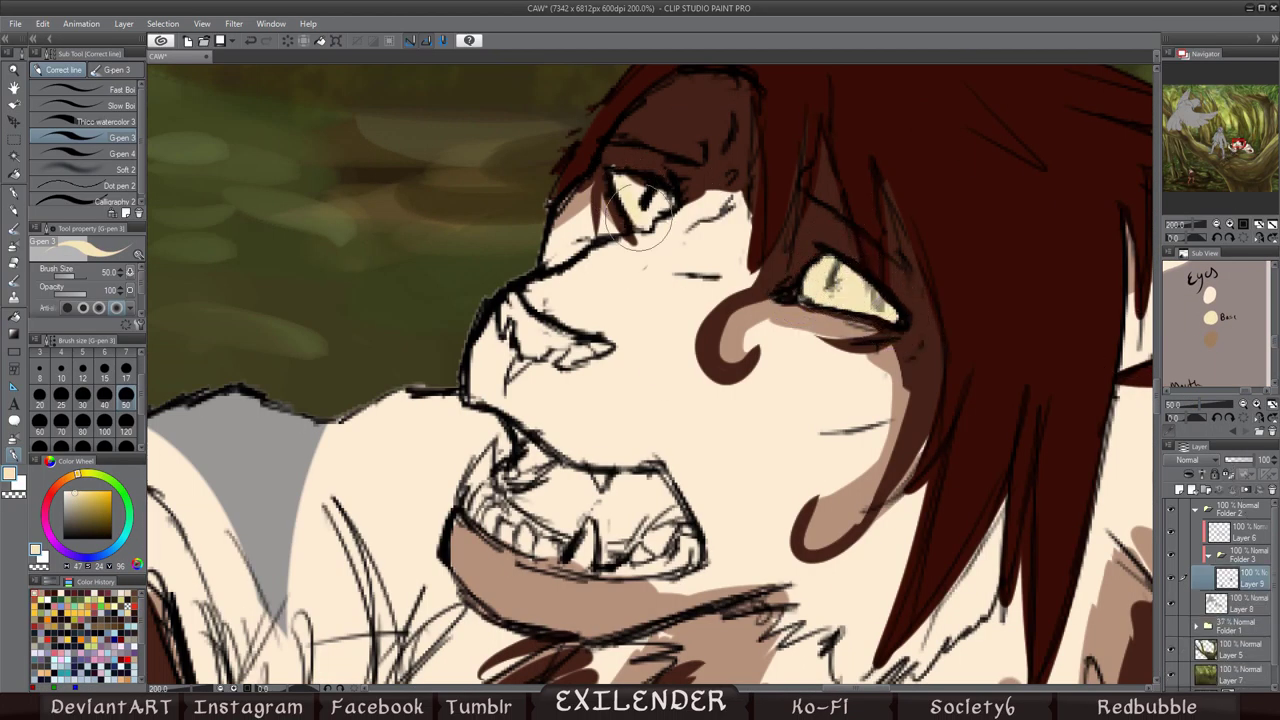
# Step: Sample a dark brown from the reference image and paint the crouching creature's nose
pyautogui.click(1210, 340)
pyautogui.moveTo(1228, 380); pyautogui.dragTo(1245, 334)
pyautogui.click(1205, 358)
pyautogui.moveTo(520, 320); pyautogui.dragTo(580, 350)
pyautogui.moveTo(490, 280); pyautogui.dragTo(600, 345)
pyautogui.moveTo(575, 250); pyautogui.dragTo(635, 285)
# Step: Sample the mouth swatches from the reference image and paint the crouching creature's gums dark brown, mouth interior mauve and teeth off-white
pyautogui.moveTo(1220, 330); pyautogui.dragTo(1220, 290)
pyautogui.click(1215, 345)
pyautogui.moveTo(590, 560)
pyautogui.mouseDown()
pyautogui.moveTo(650, 585)
pyautogui.moveTo(520, 520)
pyautogui.mouseUp()
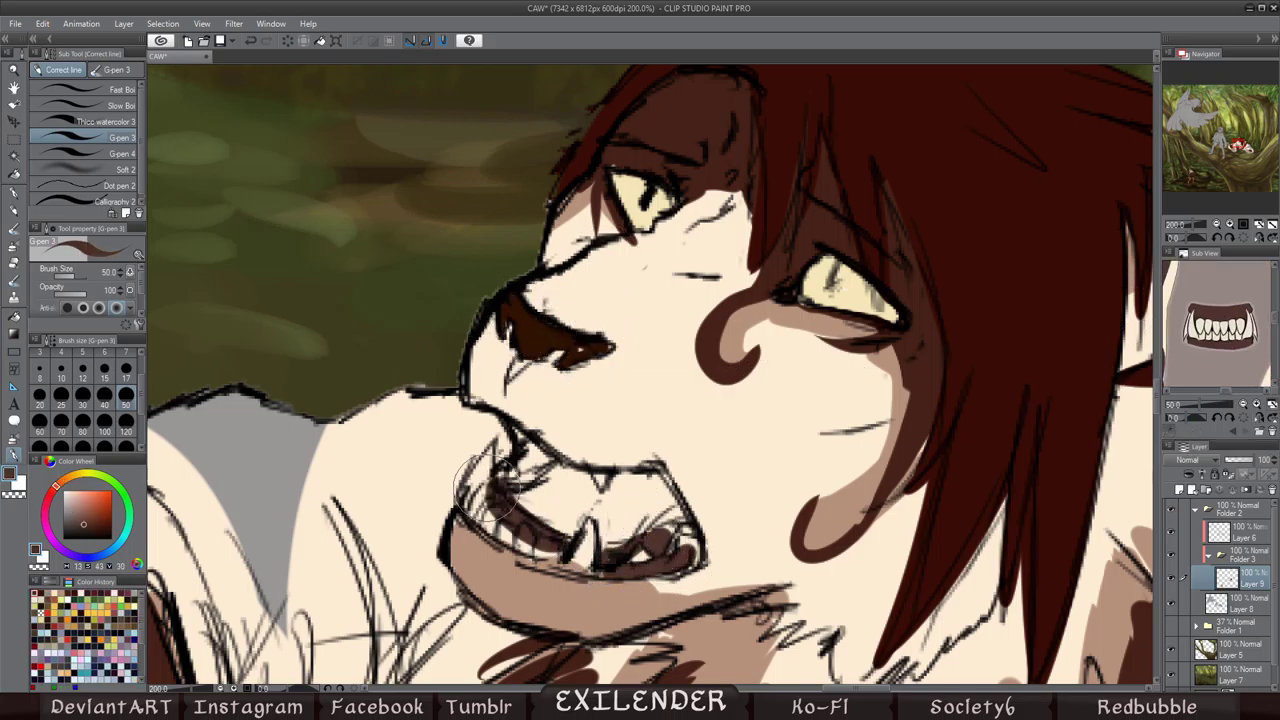
pyautogui.moveTo(470, 470); pyautogui.dragTo(540, 510)
pyautogui.moveTo(1220, 340); pyautogui.dragTo(1220, 300)
pyautogui.click(1213, 350)
pyautogui.moveTo(530, 480)
pyautogui.mouseDown()
pyautogui.moveTo(668, 497)
pyautogui.moveTo(560, 500)
pyautogui.moveTo(585, 565)
pyautogui.mouseUp()
pyautogui.click(1193, 351)
pyautogui.moveTo(455, 470); pyautogui.dragTo(590, 565)
pyautogui.moveTo(610, 535); pyautogui.dragTo(655, 560)
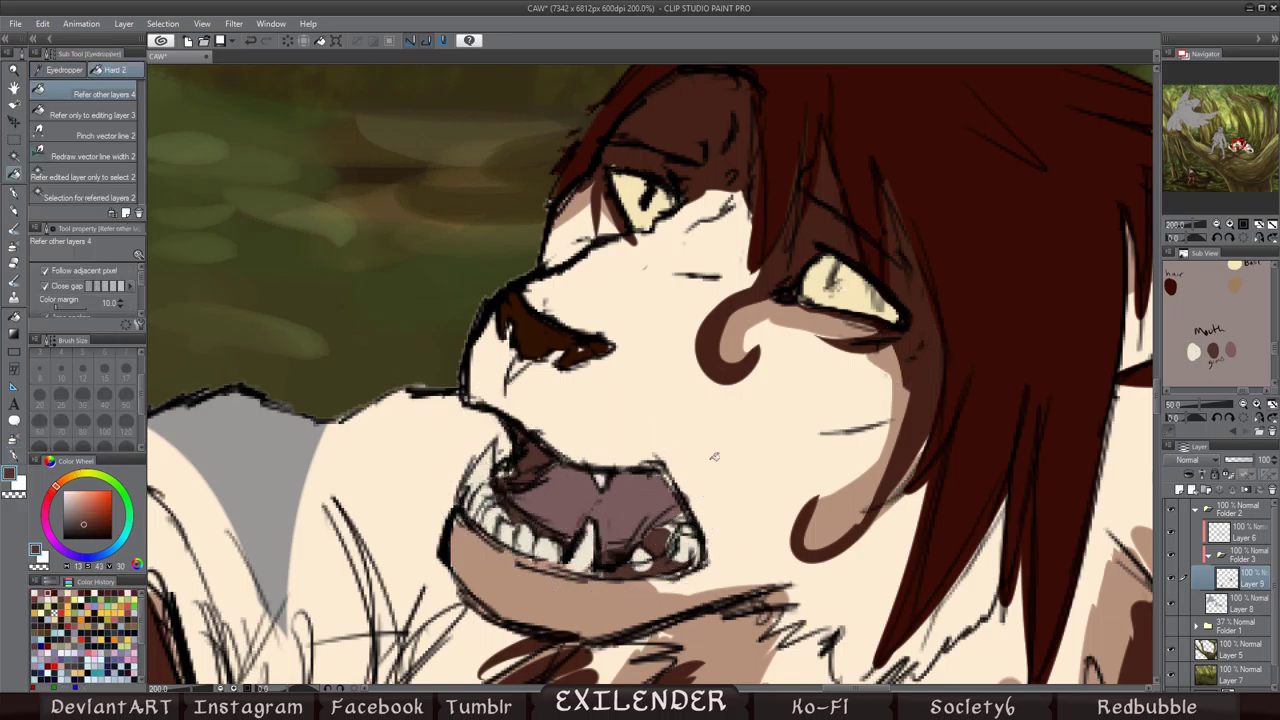
# Step: Sample the dark purple-brown shirt swatch, paint the crouching creature's shirt and sleeves, and switch to the Hard eraser on Layer 8
pyautogui.scroll(-5, 640, 548)
pyautogui.moveTo(1220, 340); pyautogui.dragTo(1220, 300)
pyautogui.click(1237, 284)
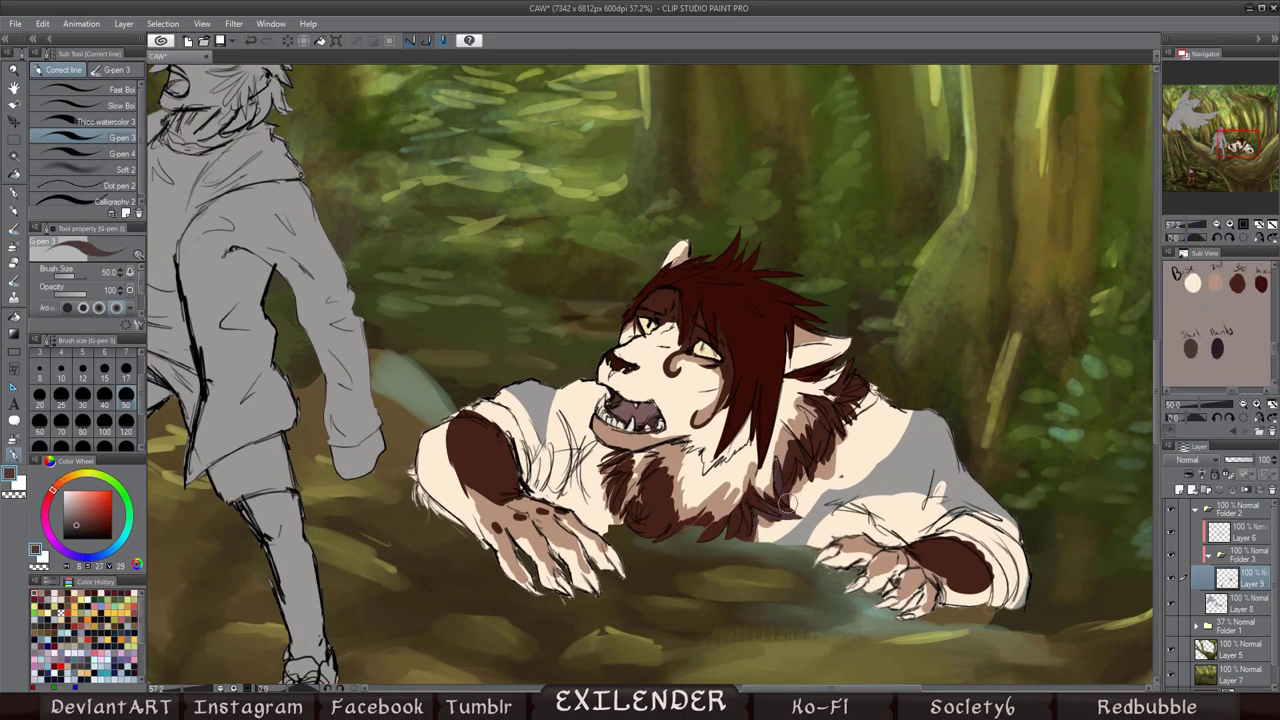
pyautogui.moveTo(860, 380)
pyautogui.mouseDown()
pyautogui.moveTo(800, 530)
pyautogui.moveTo(950, 500)
pyautogui.moveTo(820, 450)
pyautogui.moveTo(980, 562)
pyautogui.moveTo(838, 538)
pyautogui.mouseUp()
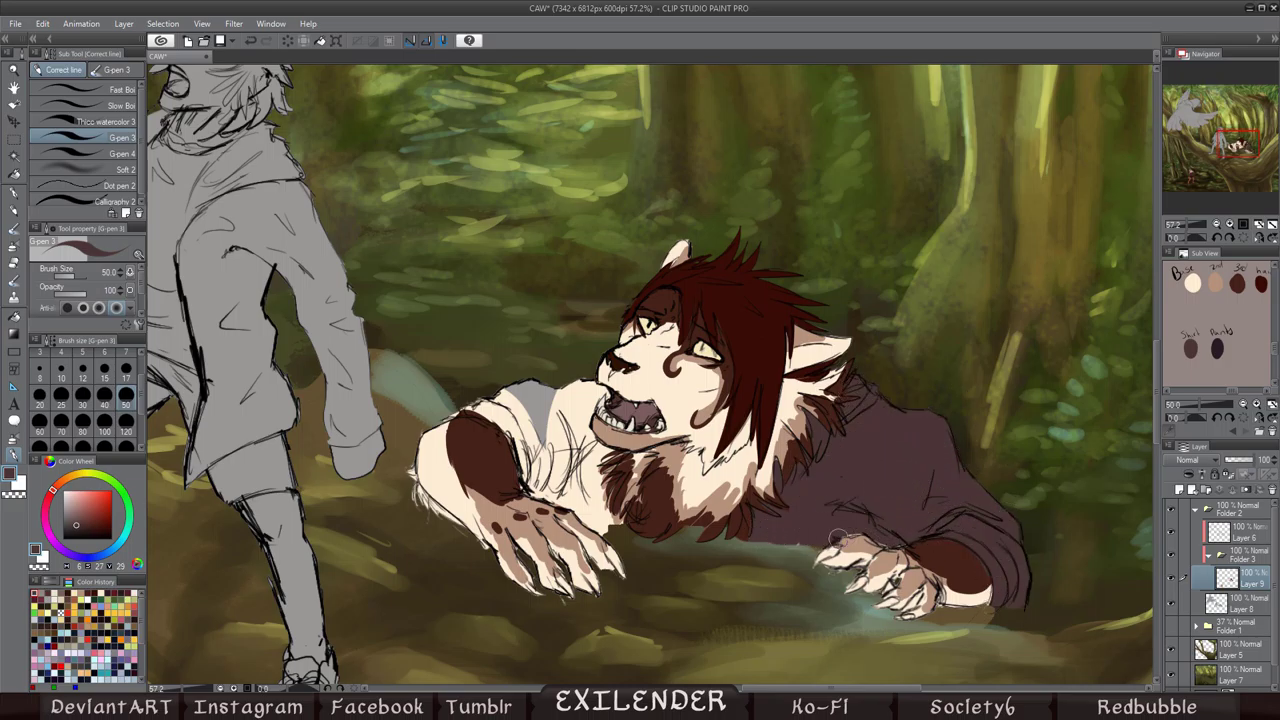
pyautogui.moveTo(470, 410)
pyautogui.mouseDown()
pyautogui.moveTo(600, 510)
pyautogui.moveTo(560, 410)
pyautogui.moveTo(611, 520)
pyautogui.mouseUp()
pyautogui.press('e')
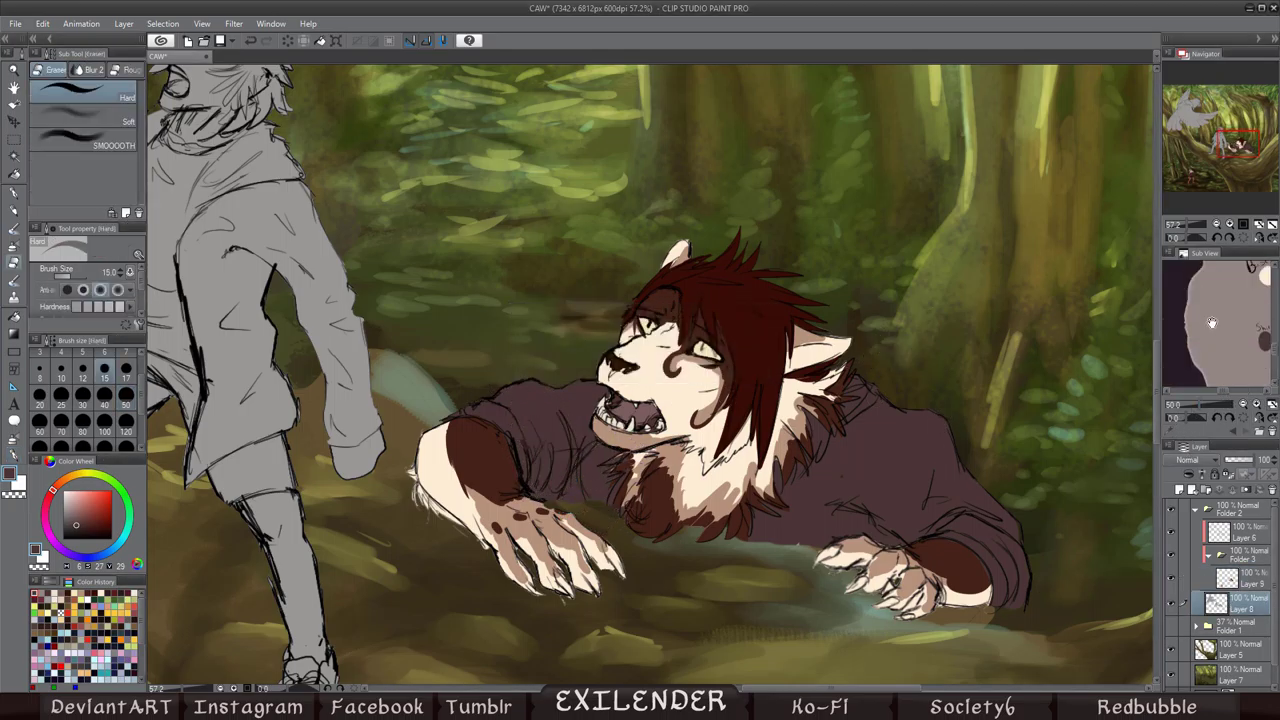
# Step: Paint the large bird dark plum with a red eye, collar, wing edges and tail tips using G-pen 3 at size 250
pyautogui.press('p')
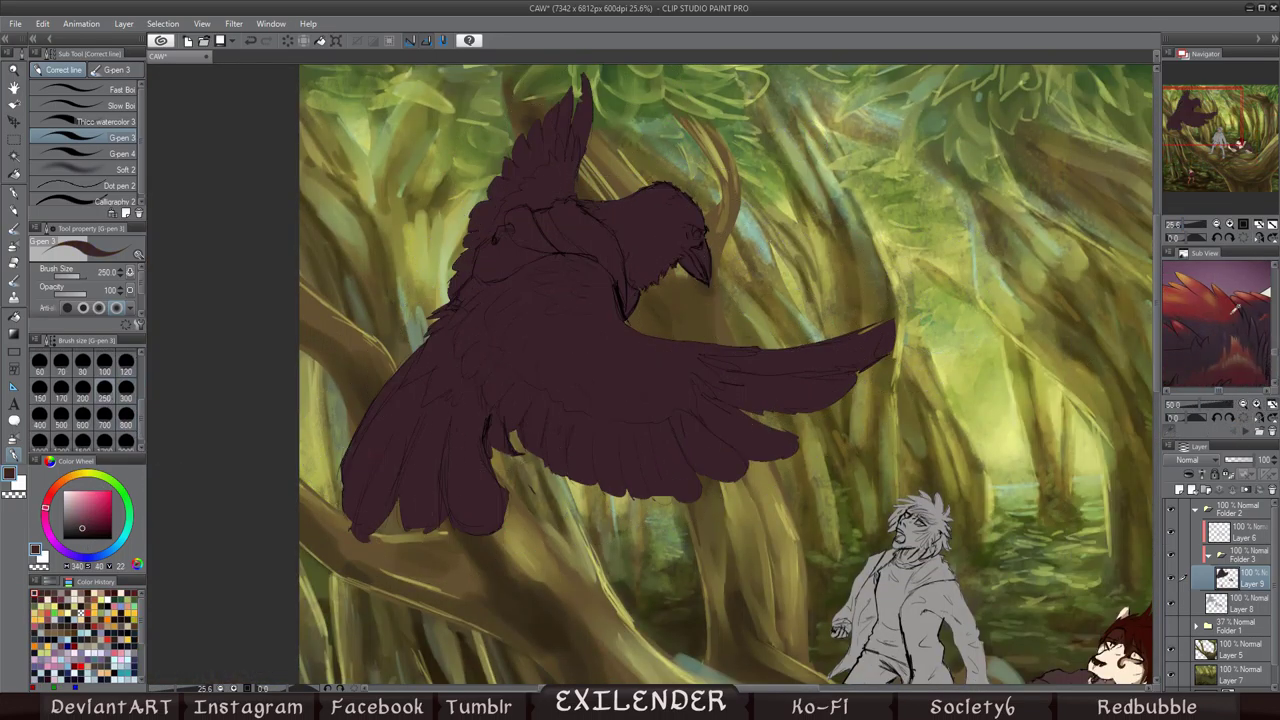
pyautogui.moveTo(593, 218); pyautogui.dragTo(615, 240)
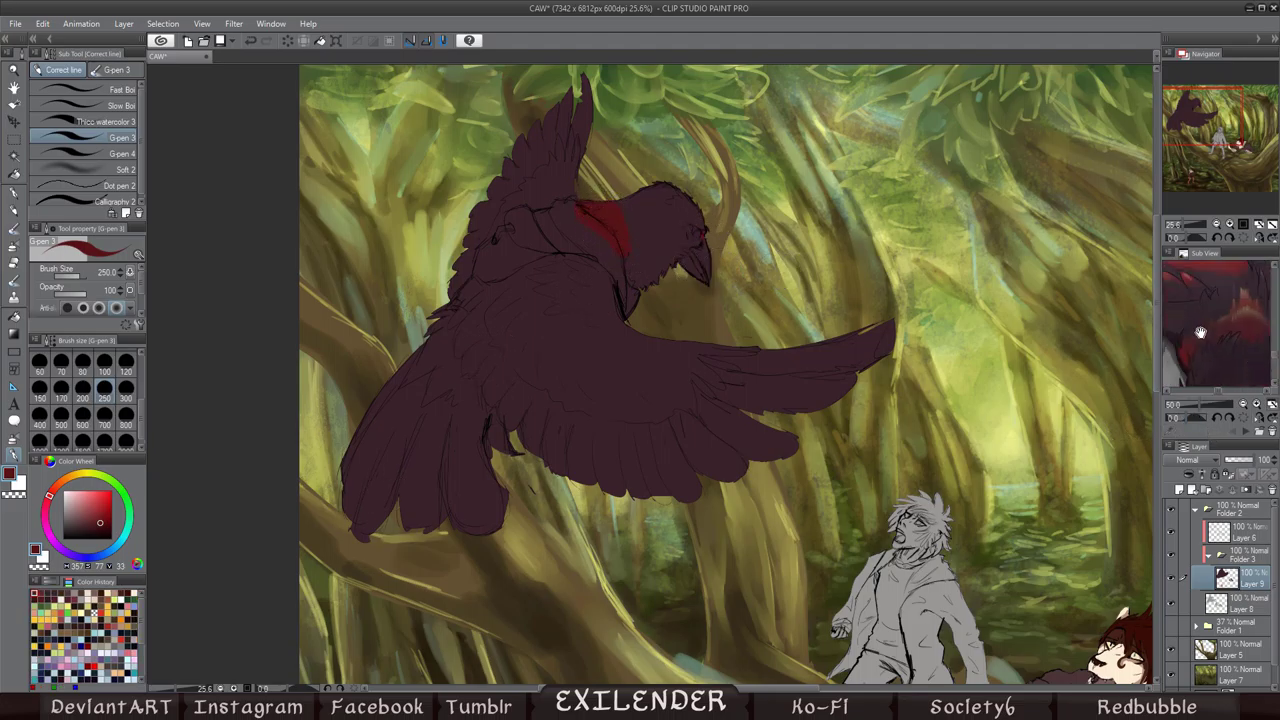
pyautogui.moveTo(458, 342); pyautogui.dragTo(464, 352)
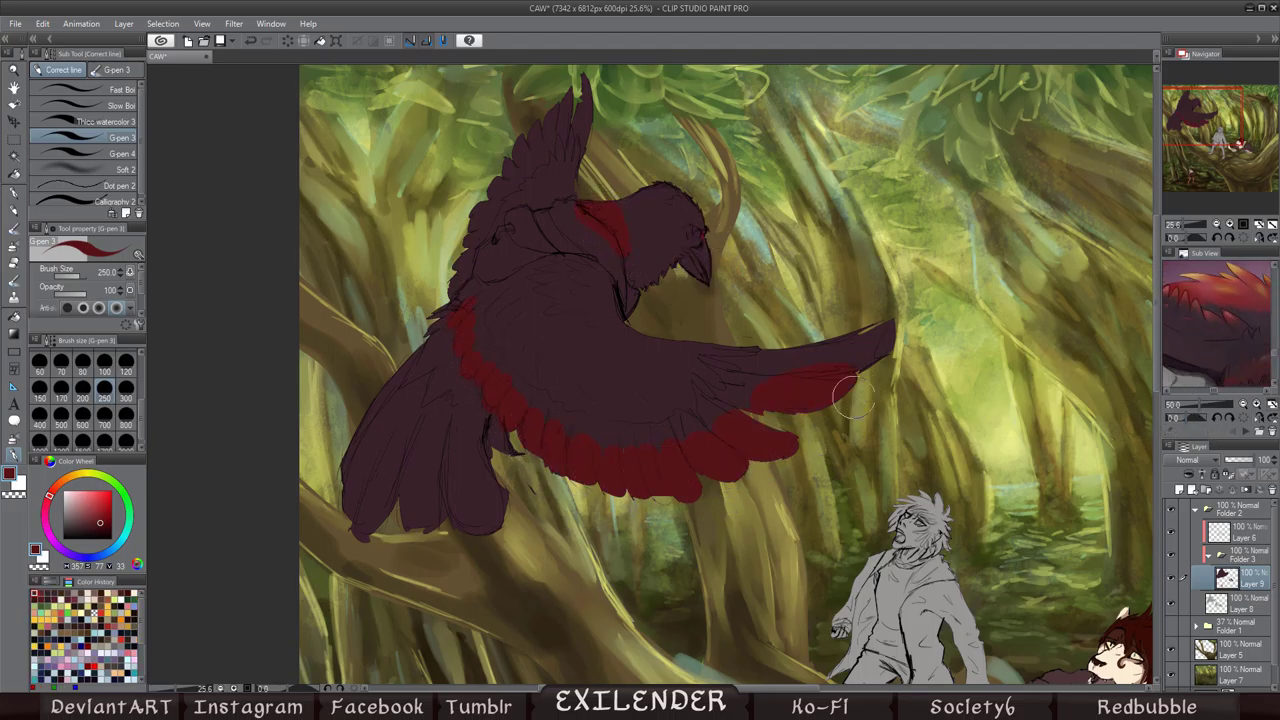
pyautogui.moveTo(850, 395); pyautogui.dragTo(888, 335)
pyautogui.moveTo(580, 95); pyautogui.dragTo(505, 152)
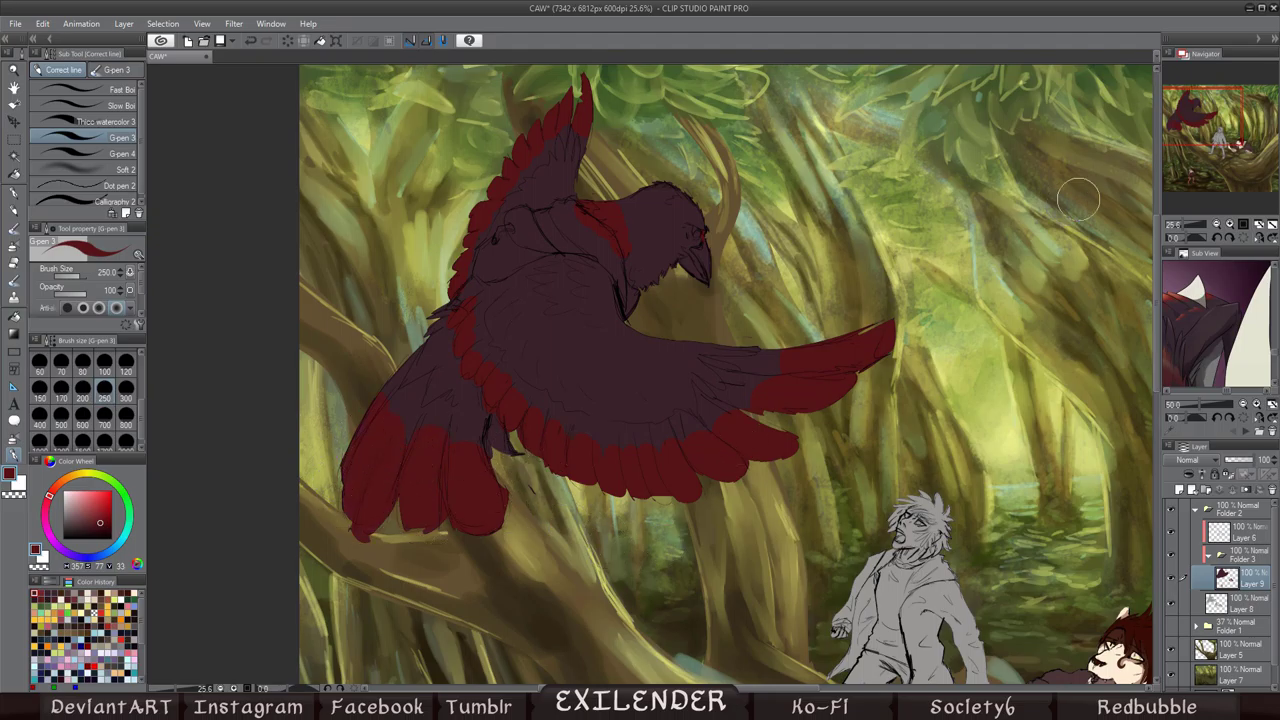
# Step: Paint the crow's beak very dark purple and colour its eye yellow with red around it
pyautogui.keyDown('alt'); pyautogui.click(704, 245); pyautogui.keyUp('alt')
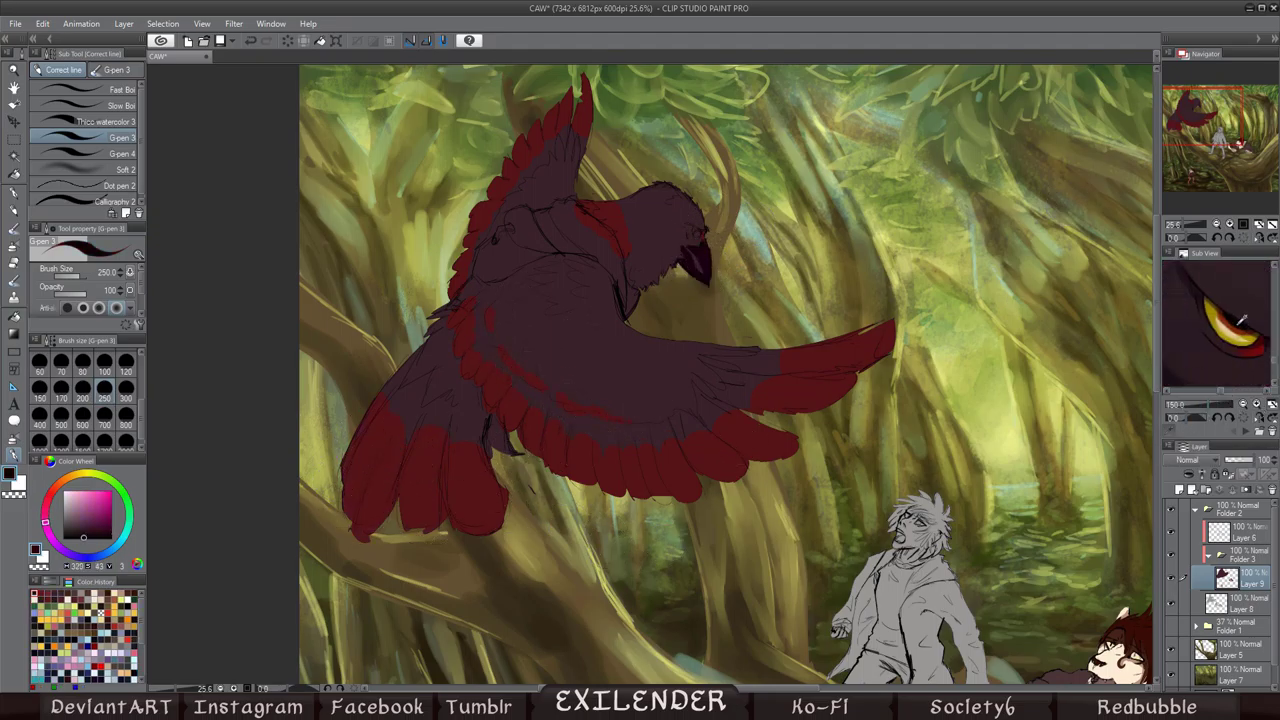
pyautogui.scroll(5, 752, 226)
pyautogui.moveTo(755, 345); pyautogui.dragTo(770, 352)
pyautogui.press('h')
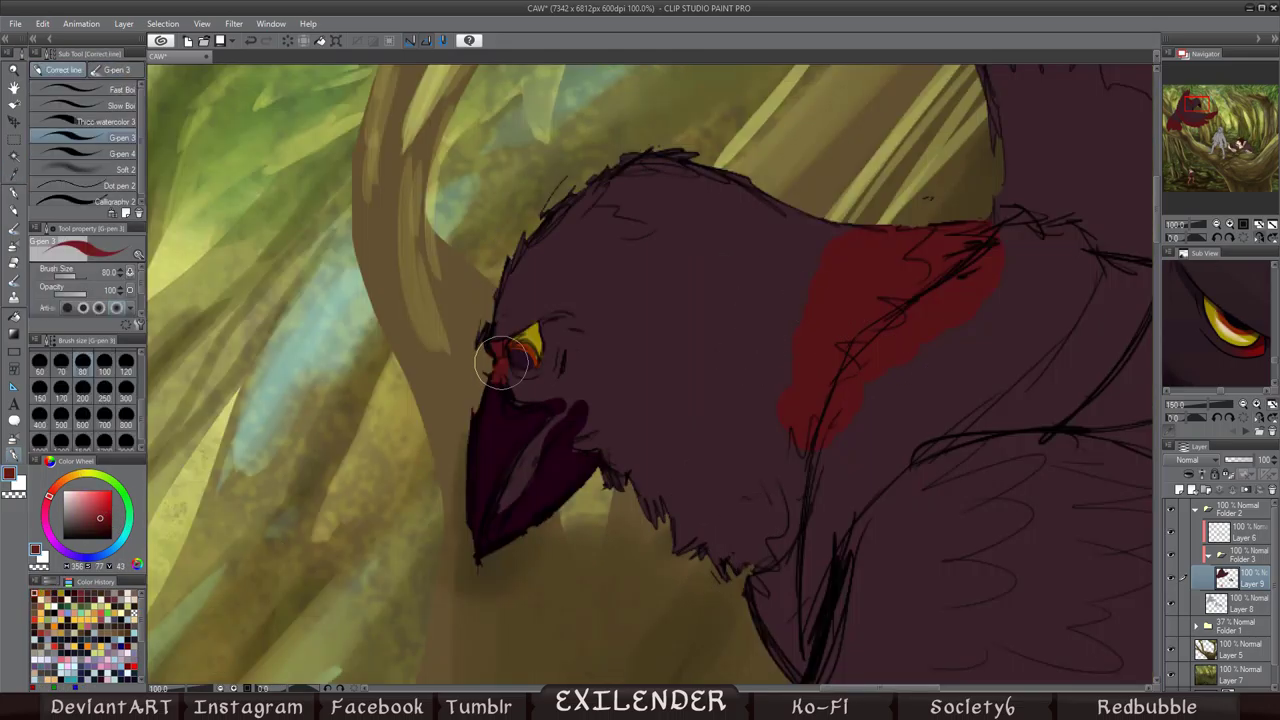
# Step: Paint yellow spots on the crow's red neck band, wings and tail, and add small red patches to the wing and tail
pyautogui.keyDown('alt'); pyautogui.click(900, 290); pyautogui.keyUp('alt')
pyautogui.scroll(-5, 900, 300)
pyautogui.click(1170, 430)
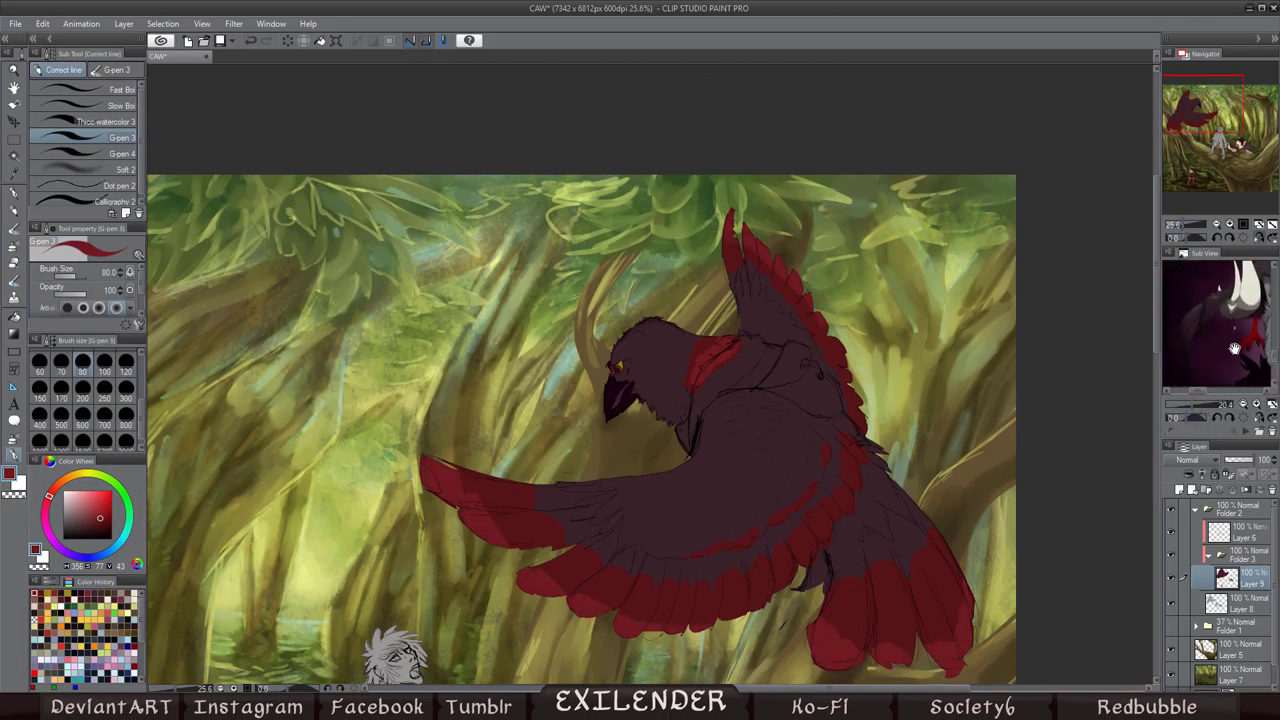
pyautogui.click(1215, 352)
pyautogui.moveTo(719, 347); pyautogui.dragTo(726, 354)
pyautogui.keyDown('alt'); pyautogui.click(799, 317); pyautogui.keyUp('alt')
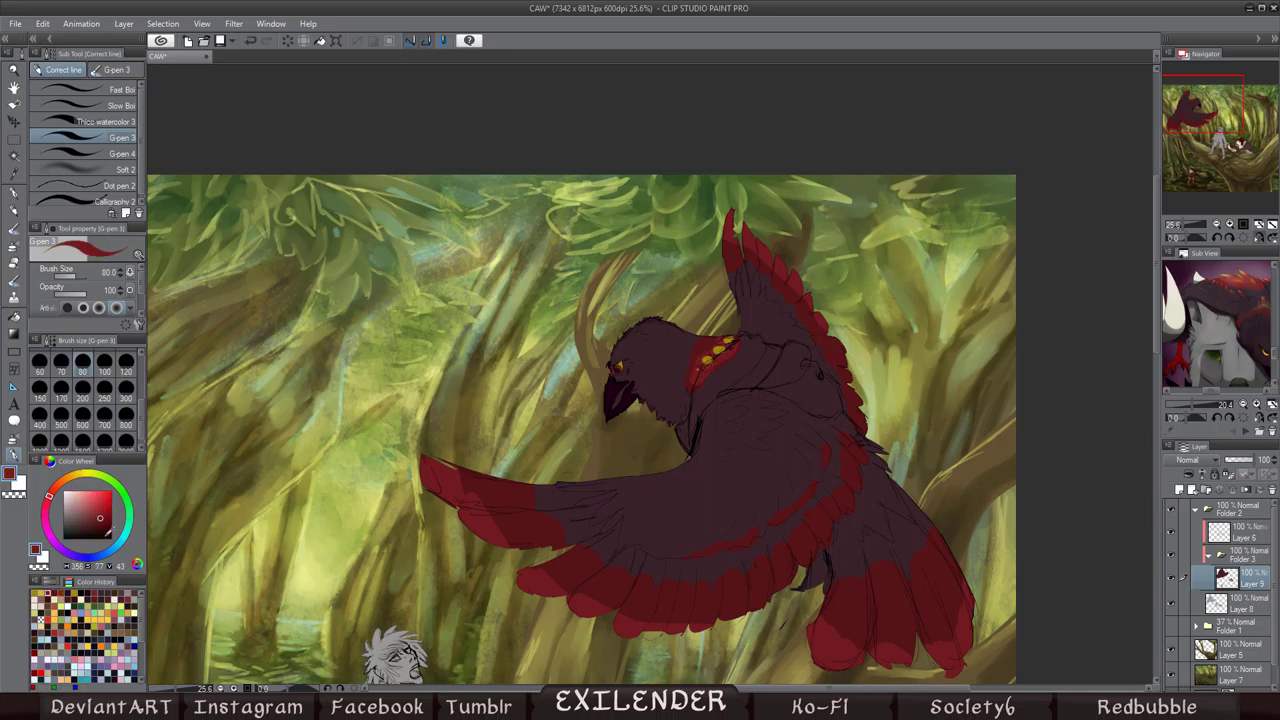
pyautogui.keyDown('alt'); pyautogui.click(720, 350); pyautogui.keyUp('alt')
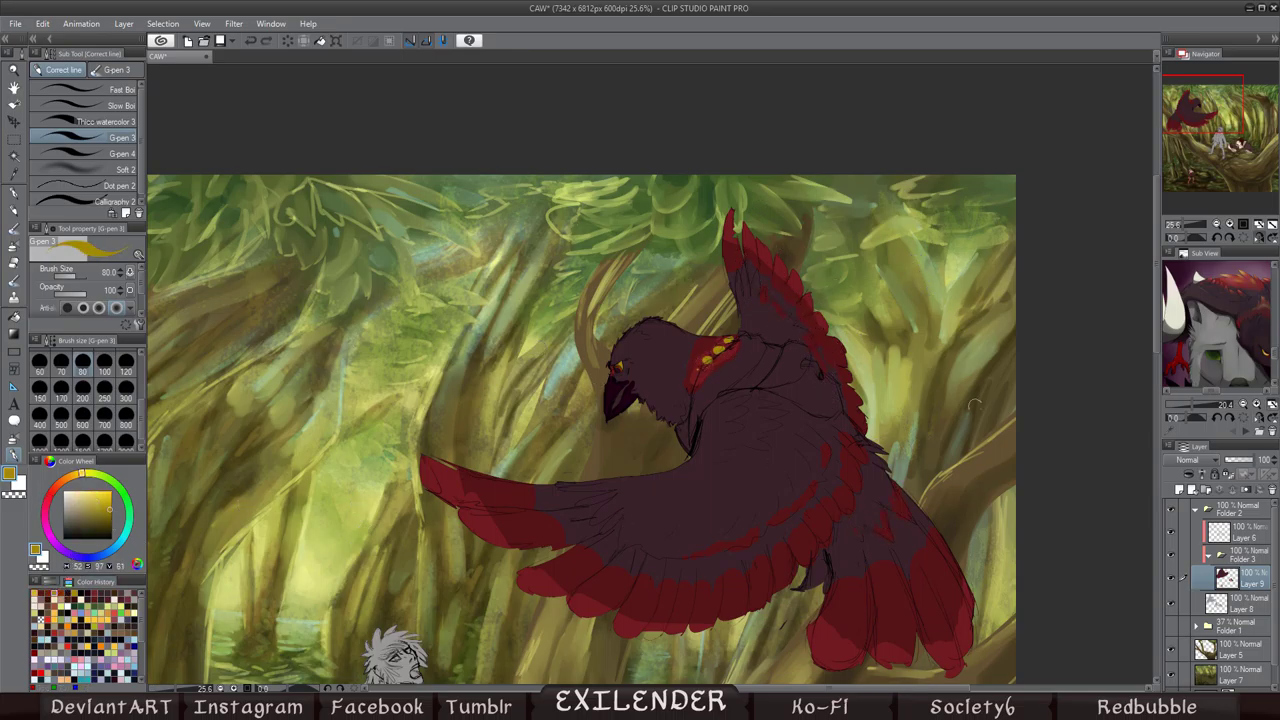
pyautogui.keyDown('alt'); pyautogui.click(811, 494); pyautogui.keyUp('alt')
pyautogui.press('h')
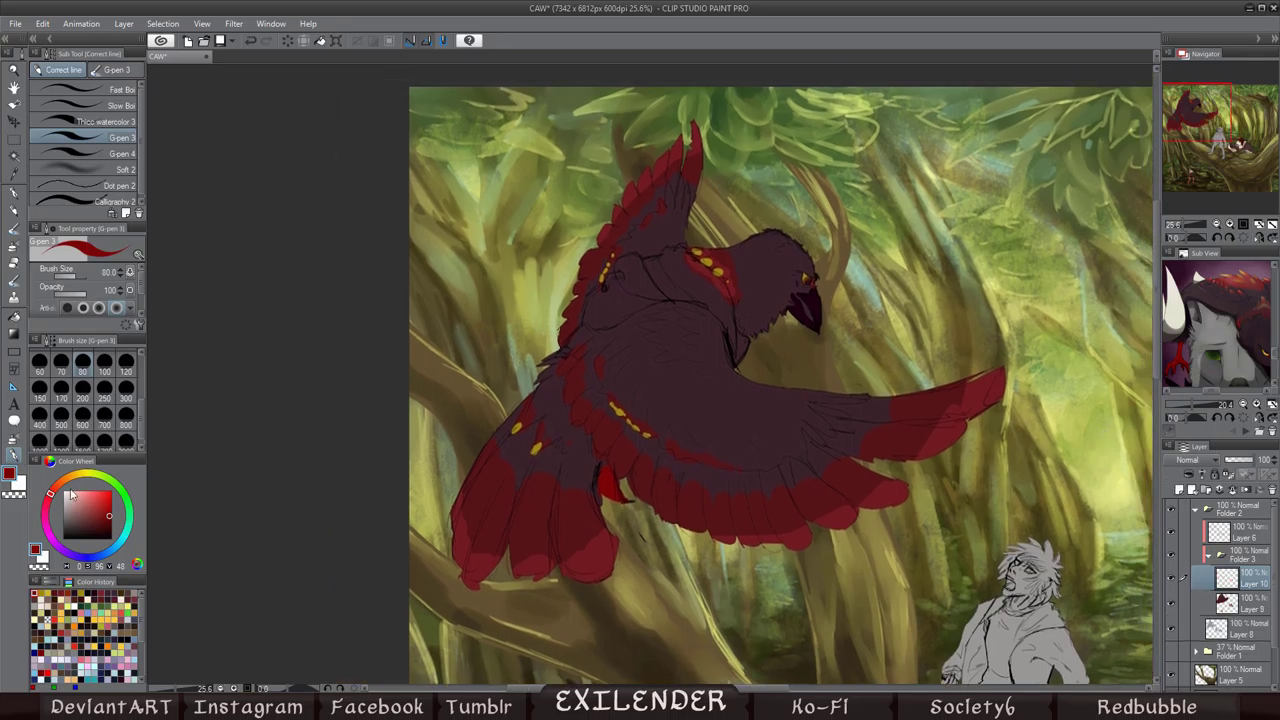
# Step: Colour the crow's gear: a grey-green scarf roll, dark brown straps and a tan bag
pyautogui.click(70, 476)
pyautogui.click(95, 518)
pyautogui.moveTo(630, 315)
pyautogui.mouseDown()
pyautogui.moveTo(620, 272)
pyautogui.moveTo(628, 303)
pyautogui.moveTo(594, 292)
pyautogui.moveTo(623, 310)
pyautogui.moveTo(667, 288)
pyautogui.moveTo(644, 282)
pyautogui.moveTo(625, 298)
pyautogui.moveTo(660, 289)
pyautogui.moveTo(573, 352)
pyautogui.moveTo(690, 320)
pyautogui.mouseUp()
pyautogui.keyDown('alt'); pyautogui.click(655, 288); pyautogui.keyUp('alt')
pyautogui.click(93, 520)
pyautogui.moveTo(680, 260); pyautogui.dragTo(715, 310)
# Step: Fill the pale streak in the crow's beak with very dark purple on Layer 8
pyautogui.press('h')
pyautogui.click(1222, 128)
pyautogui.press('i')
pyautogui.scroll(4, 849, 271)
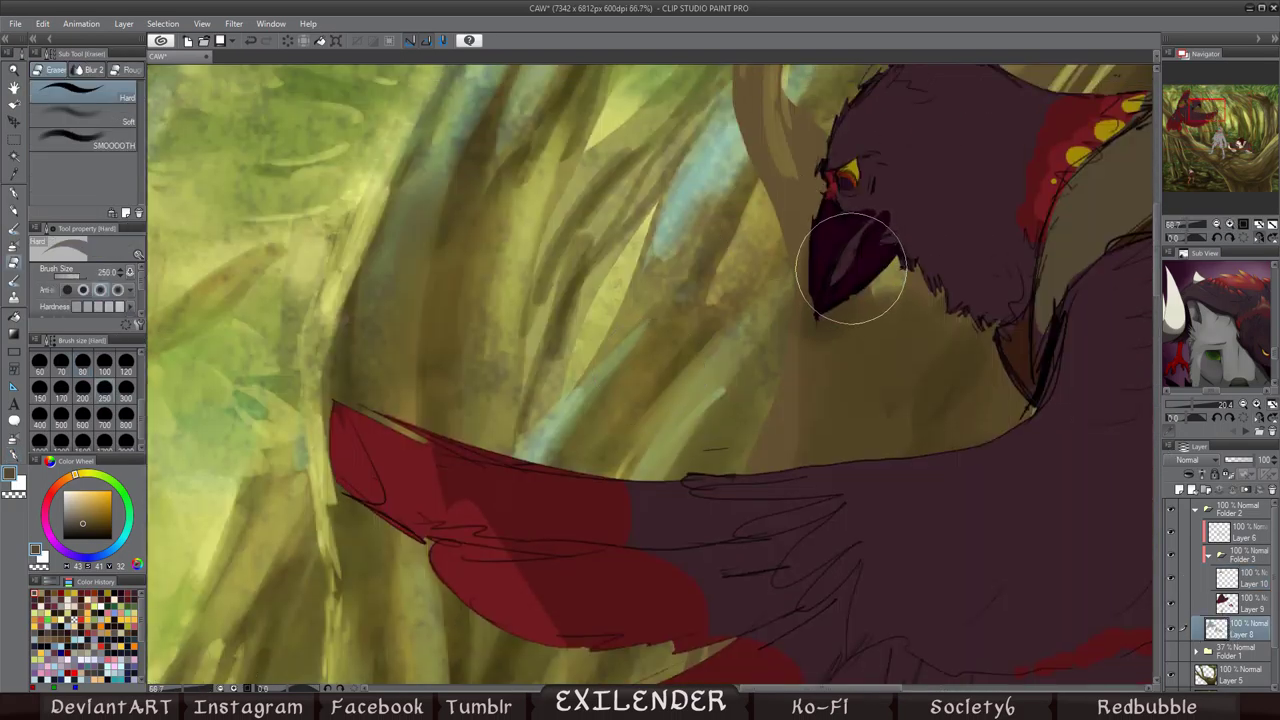
pyautogui.press('b')
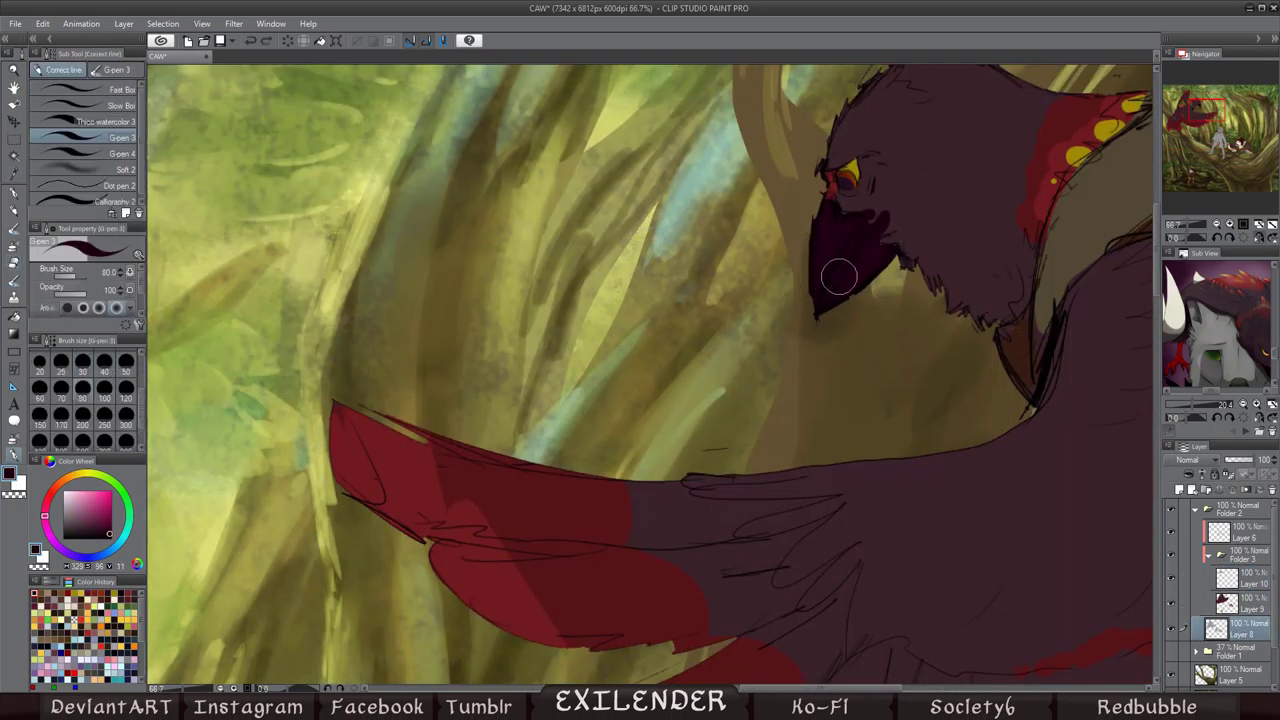
pyautogui.press('h')
pyautogui.scroll(-4, 650, 380)
# Step: Paint the standing human's head, hands and legs brown with the G-pen on Layer 9
pyautogui.press('e')
pyautogui.click(93, 521)
pyautogui.press('p')
pyautogui.moveTo(700, 305)
pyautogui.mouseDown()
pyautogui.moveTo(725, 370)
pyautogui.moveTo(745, 380)
pyautogui.mouseUp()
pyautogui.moveTo(745, 555); pyautogui.dragTo(765, 645)
pyautogui.moveTo(630, 500); pyautogui.dragTo(615, 615)
pyautogui.moveTo(625, 445); pyautogui.dragTo(645, 460)
pyautogui.press('h')
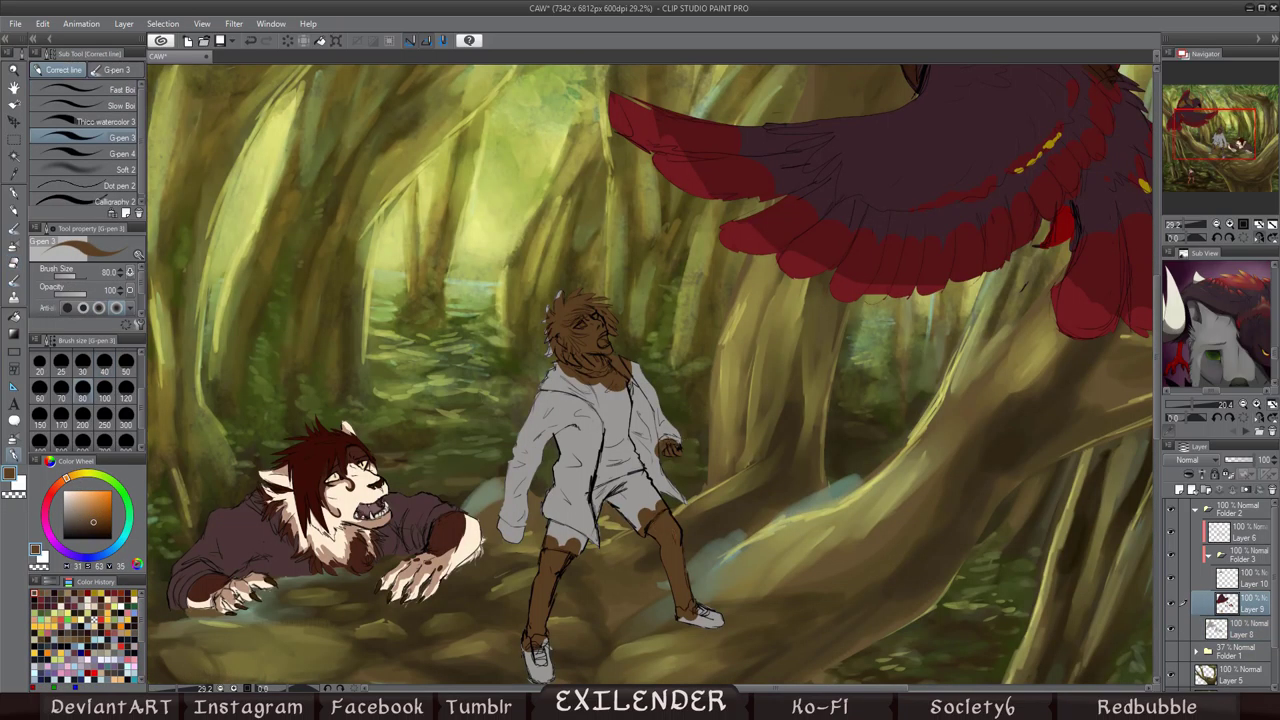
# Step: Paint the standing human's open jacket off-white, including the sleeves and hood
pyautogui.keyDown('alt'); pyautogui.click(560, 420); pyautogui.keyUp('alt')
pyautogui.moveTo(520, 410); pyautogui.dragTo(515, 530)
pyautogui.moveTo(565, 370); pyautogui.dragTo(545, 540)
pyautogui.moveTo(560, 405); pyautogui.dragTo(580, 535)
pyautogui.moveTo(615, 360)
pyautogui.mouseDown()
pyautogui.moveTo(670, 450)
pyautogui.moveTo(670, 500)
pyautogui.mouseUp()
# Step: Paint both legs of the standing human's shorts near-black
pyautogui.keyDown('alt'); pyautogui.click(640, 460); pyautogui.keyUp('alt')
pyautogui.moveTo(600, 445); pyautogui.dragTo(640, 490)
pyautogui.moveTo(630, 455)
pyautogui.mouseDown()
pyautogui.moveTo(588, 375)
pyautogui.moveTo(650, 535)
pyautogui.mouseUp()
pyautogui.press('e')
pyautogui.press('p')
pyautogui.keyDown('alt'); pyautogui.click(640, 515); pyautogui.keyUp('alt')
pyautogui.moveTo(600, 480); pyautogui.dragTo(645, 505)
pyautogui.moveTo(565, 525); pyautogui.dragTo(560, 550)
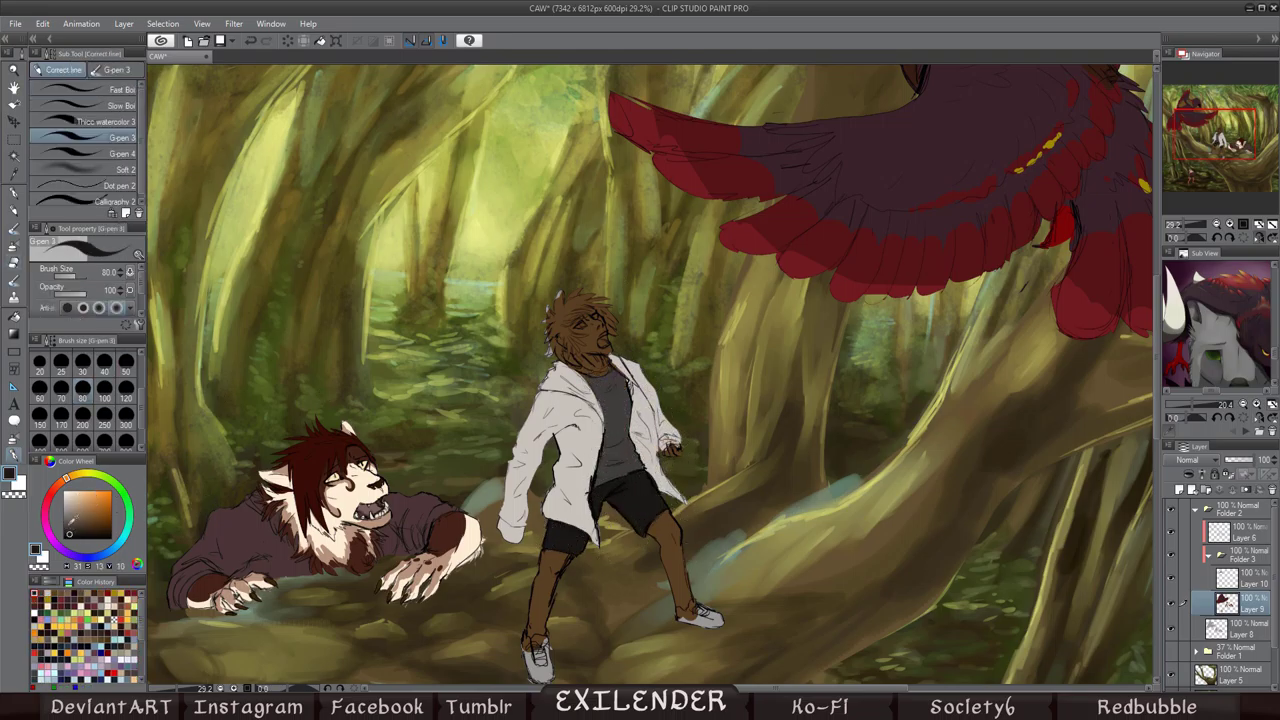
# Step: Paint the standing human's shirt grey-green and the hair dark brown
pyautogui.keyDown('alt'); pyautogui.click(615, 450); pyautogui.keyUp('alt')
pyautogui.moveTo(600, 425); pyautogui.dragTo(640, 485)
pyautogui.moveTo(585, 375); pyautogui.dragTo(625, 475)
pyautogui.keyDown('alt'); pyautogui.click(590, 320); pyautogui.keyUp('alt')
pyautogui.moveTo(555, 295); pyautogui.dragTo(567, 330)
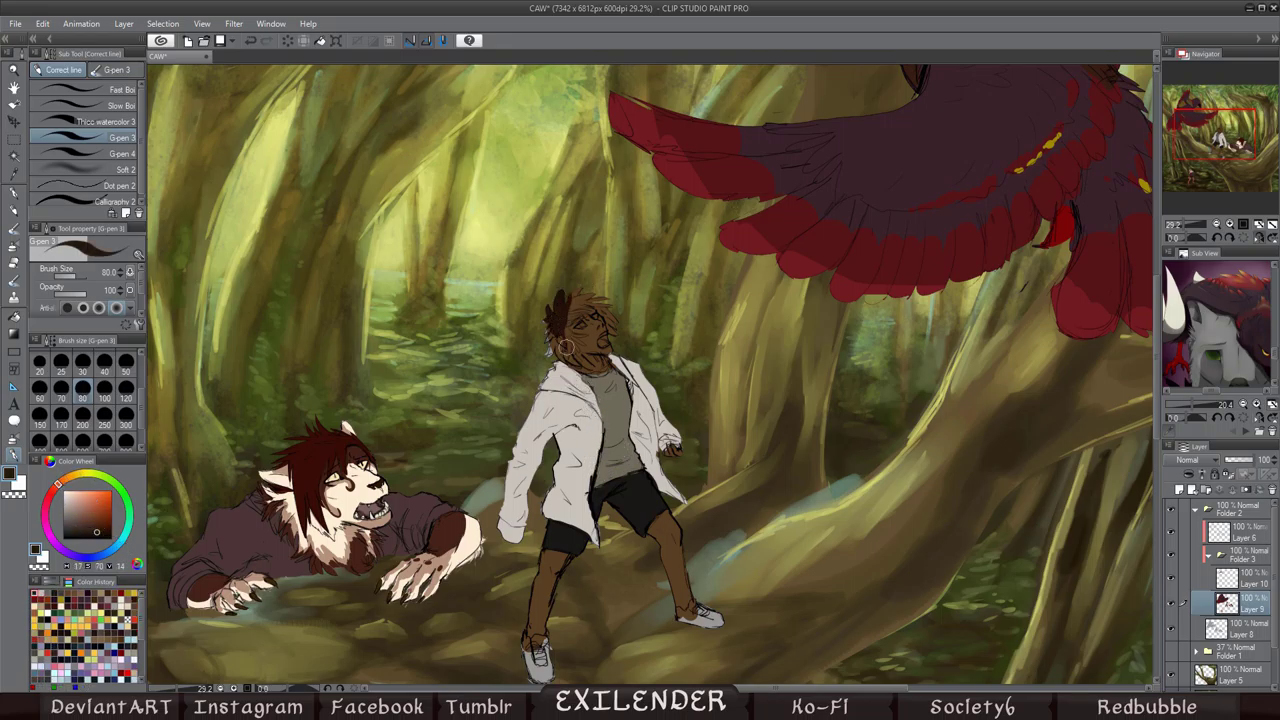
pyautogui.press('h')
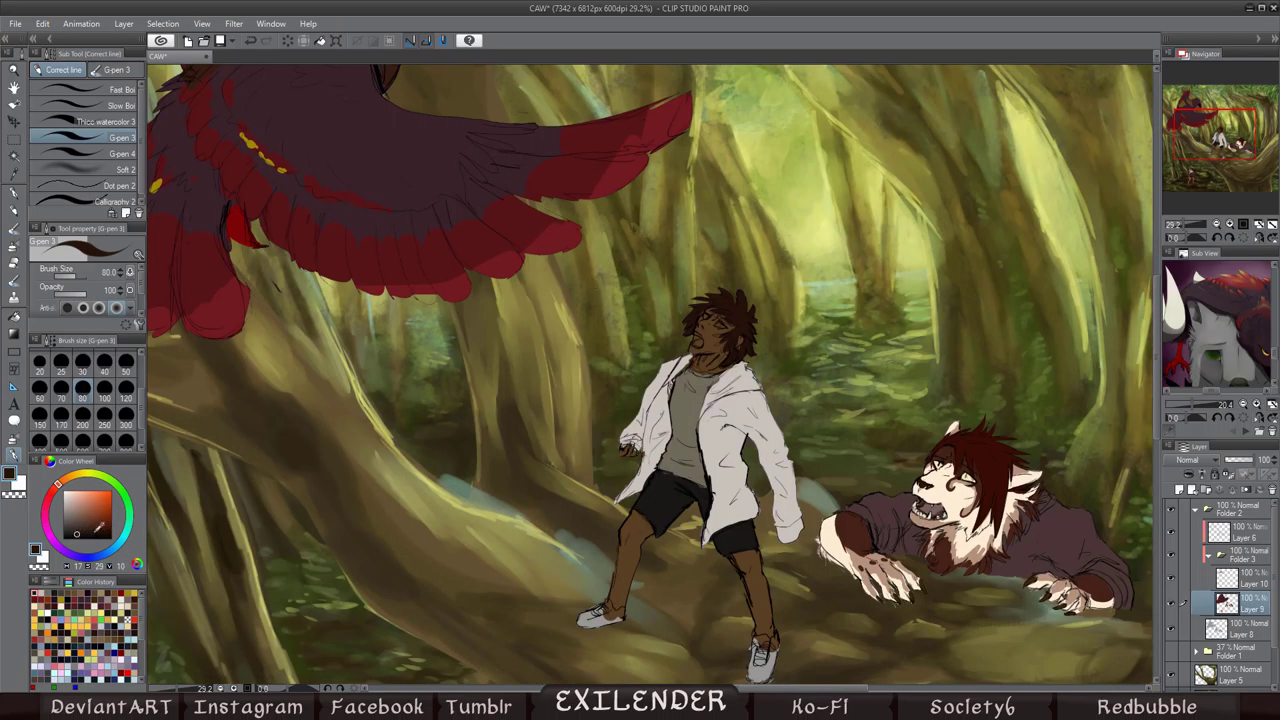
# Step: Paint both of the standing human's shoes very dark brown
pyautogui.keyDown('alt'); pyautogui.click(680, 500); pyautogui.keyUp('alt')
pyautogui.moveTo(580, 618); pyautogui.dragTo(620, 608)
pyautogui.moveTo(755, 640); pyautogui.dragTo(746, 672)
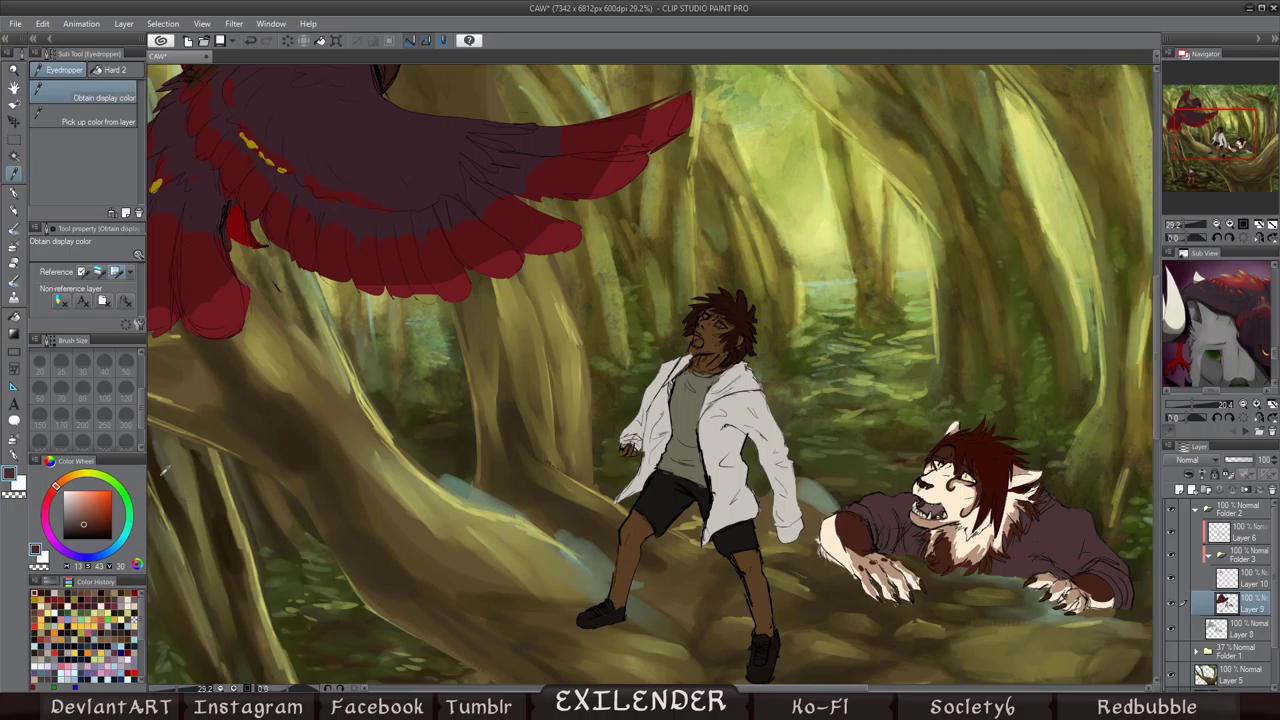
pyautogui.press('h')
# Step: Colour the standing human's facial details, with green eyes and a dark open mouth
pyautogui.keyDown('alt'); pyautogui.click(785, 288); pyautogui.keyUp('alt')
pyautogui.hotkey('ctrl', '+')
pyautogui.hotkey('ctrl', '+')
pyautogui.hotkey('ctrl', '+')
pyautogui.moveTo(545, 280); pyautogui.dragTo(548, 325)
pyautogui.keyDown('alt'); pyautogui.click(540, 300); pyautogui.keyUp('alt')
pyautogui.keyDown('alt'); pyautogui.click(490, 262); pyautogui.keyUp('alt')
pyautogui.moveTo(490, 258)
pyautogui.mouseDown()
pyautogui.moveTo(528, 230)
pyautogui.moveTo(497, 262)
pyautogui.mouseUp()
pyautogui.keyDown('alt'); pyautogui.click(493, 258); pyautogui.keyUp('alt')
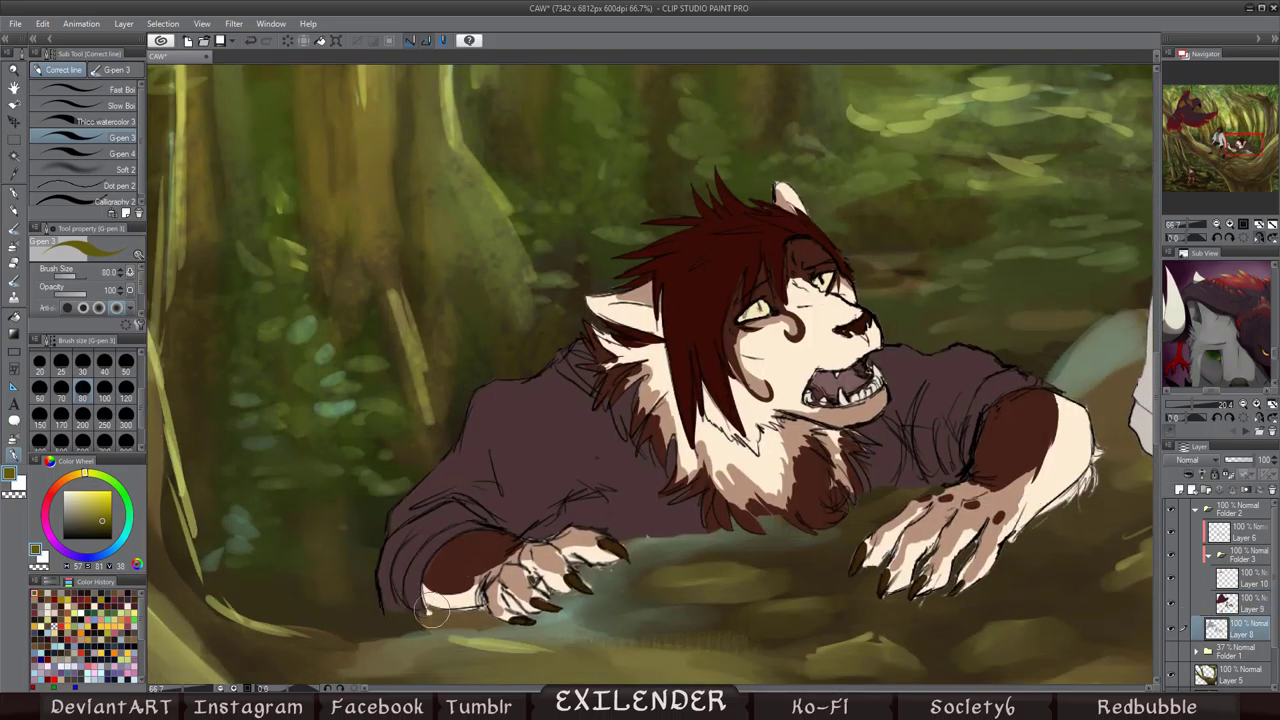
# Step: Erase stray fill outside the outlines of the wolf creature and standing human with a size 40 Hard eraser on Layer 8
pyautogui.press('e')
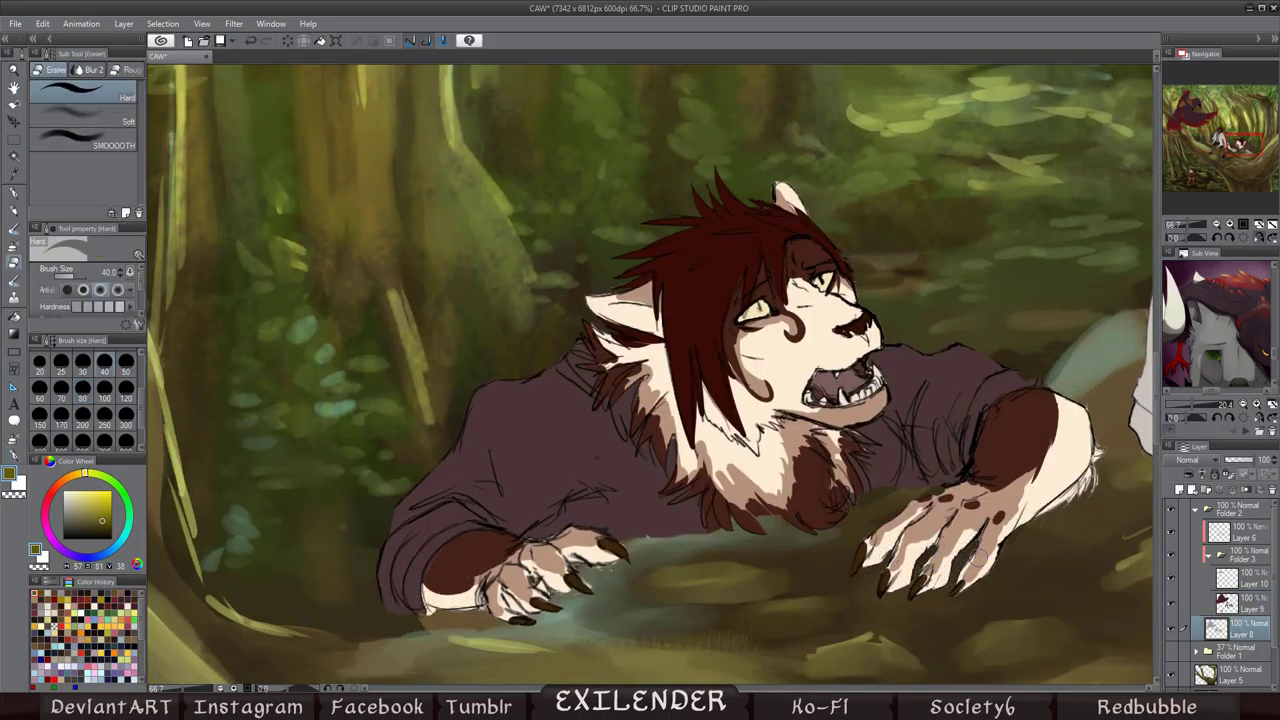
pyautogui.moveTo(772, 188); pyautogui.dragTo(705, 345)
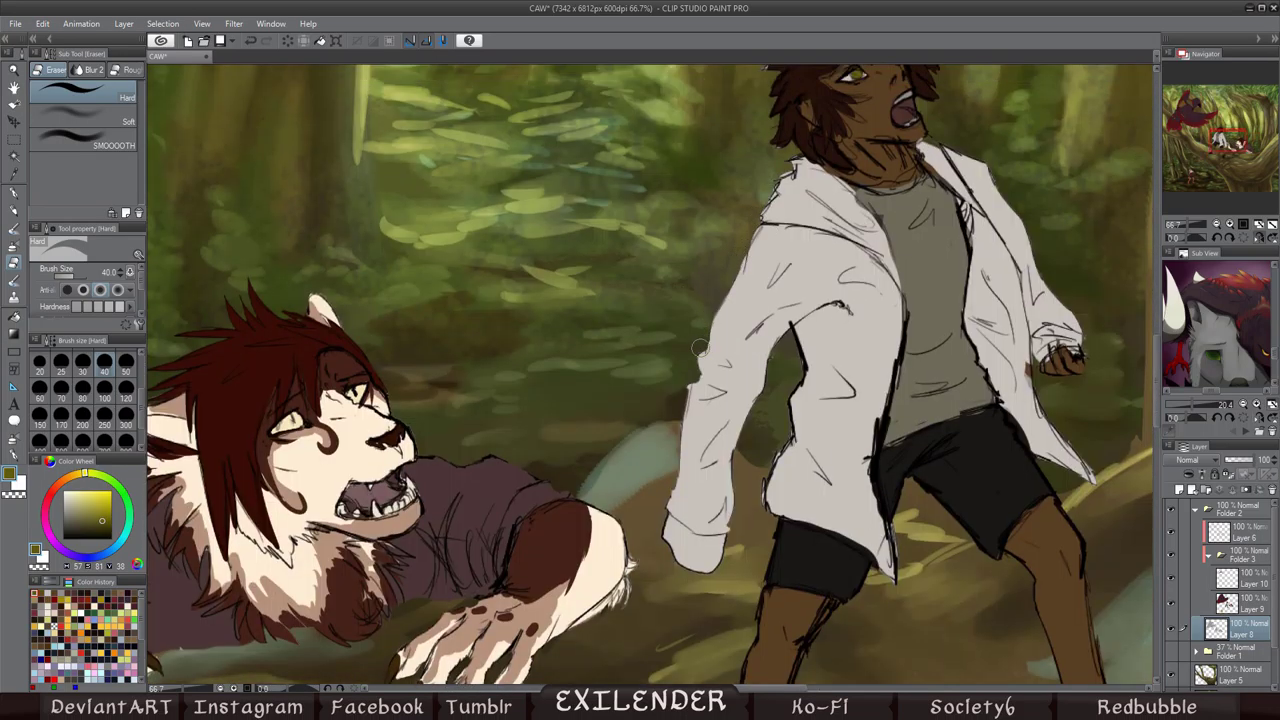
pyautogui.scroll(-5, 806, 392)
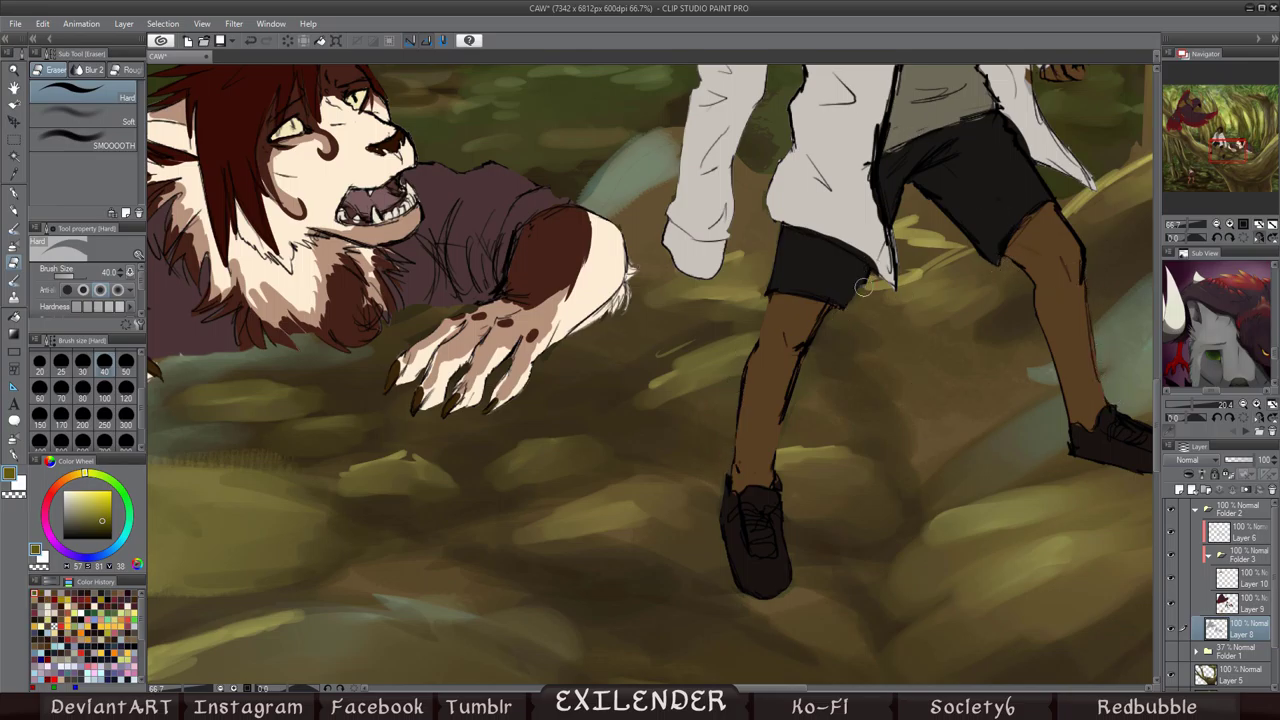
# Step: Erase stray fill around the crow's beak, back, wing feathers and tail with the Hard eraser on Layer 8
pyautogui.scroll(10, 863, 287)
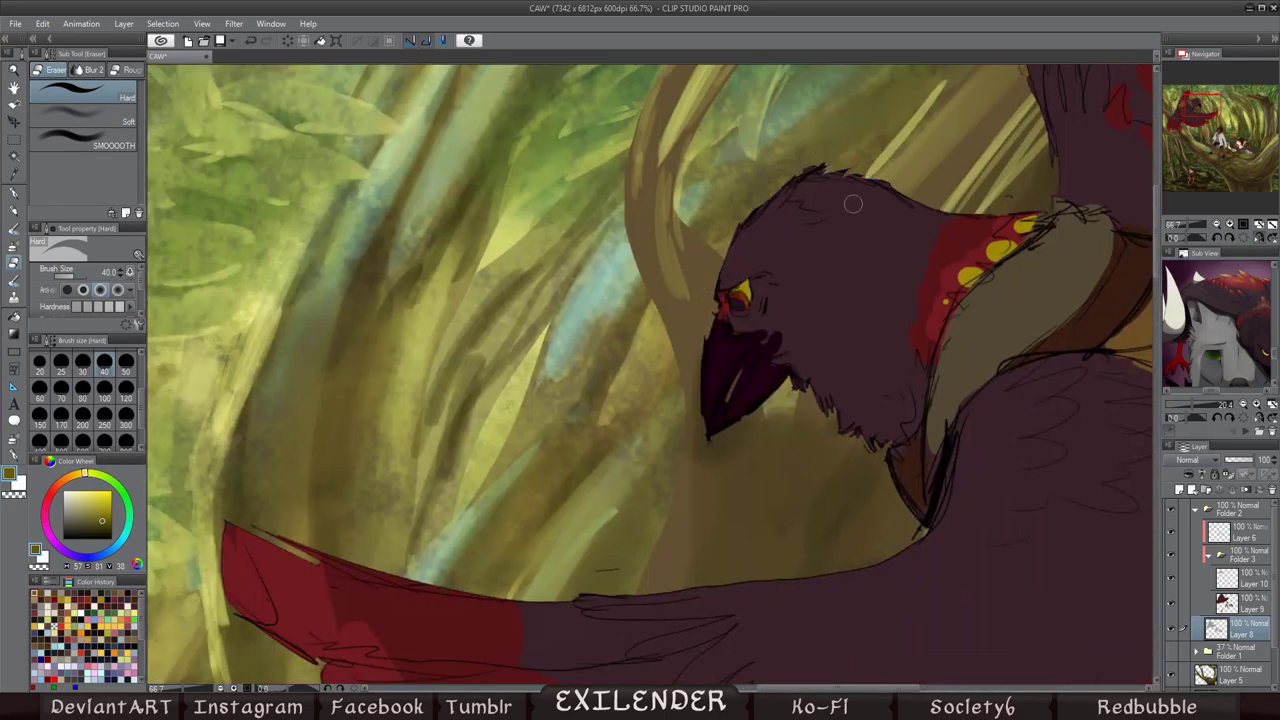
pyautogui.moveTo(712, 332); pyautogui.dragTo(705, 446)
pyautogui.scroll(5, 810, 372)
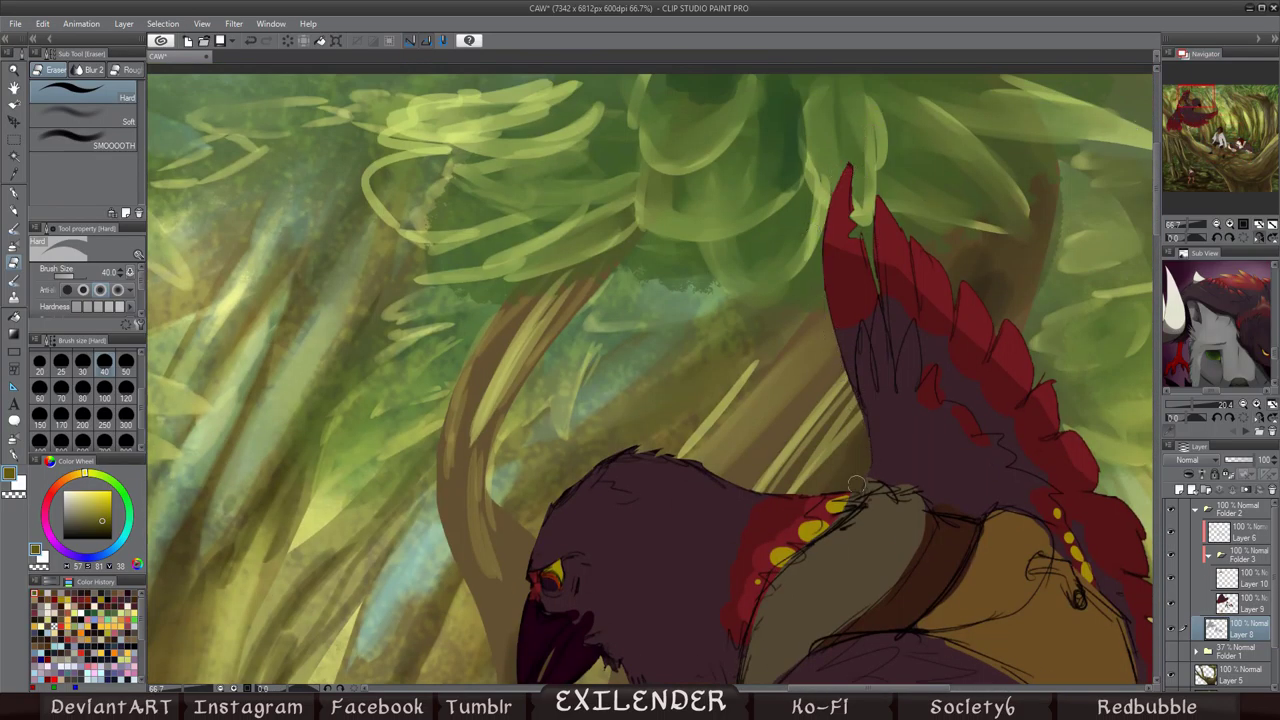
pyautogui.scroll(-5, 908, 248)
pyautogui.scroll(-5, 446, 524)
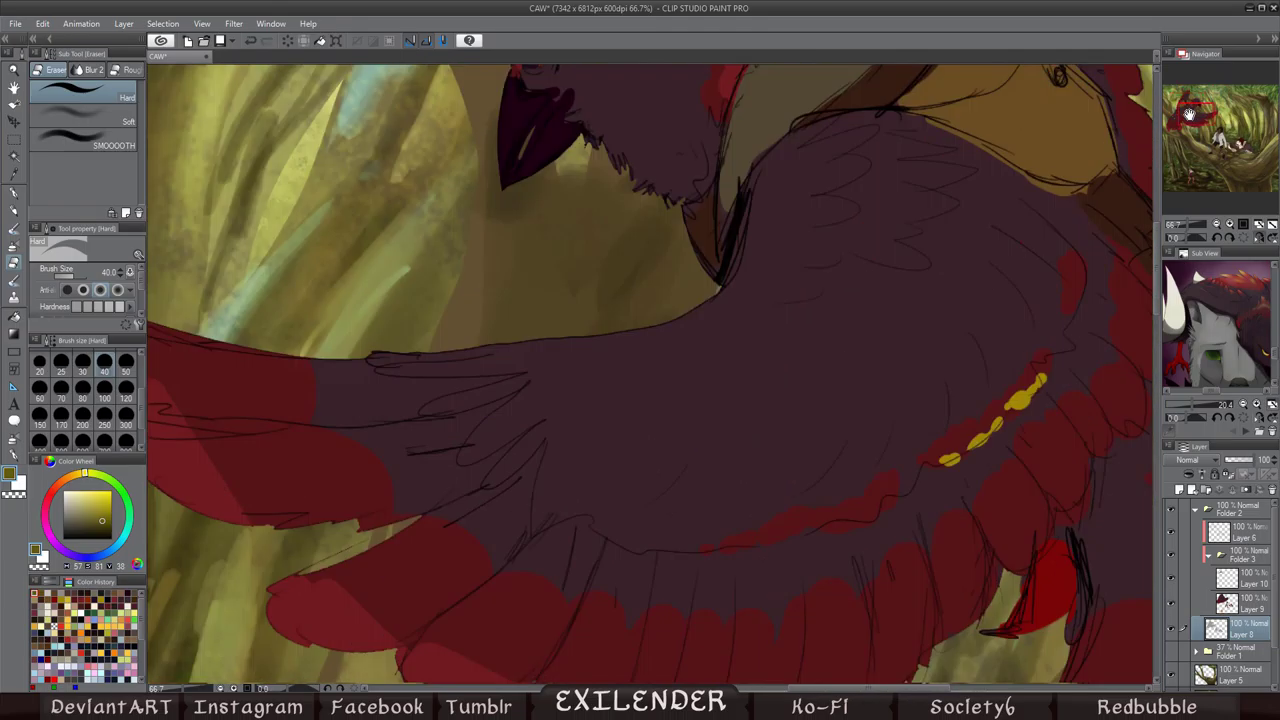
pyautogui.scroll(-3, 621, 573)
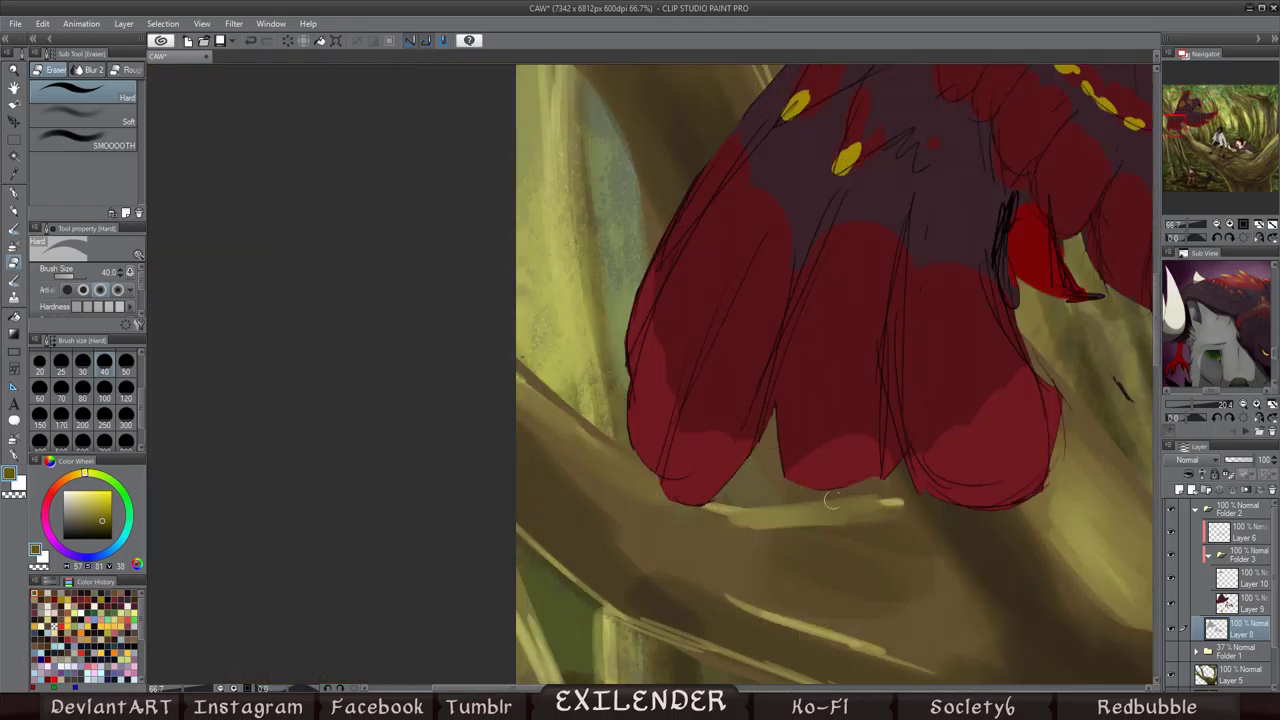
pyautogui.click(1182, 117)
pyautogui.scroll(-5, 820, 418)
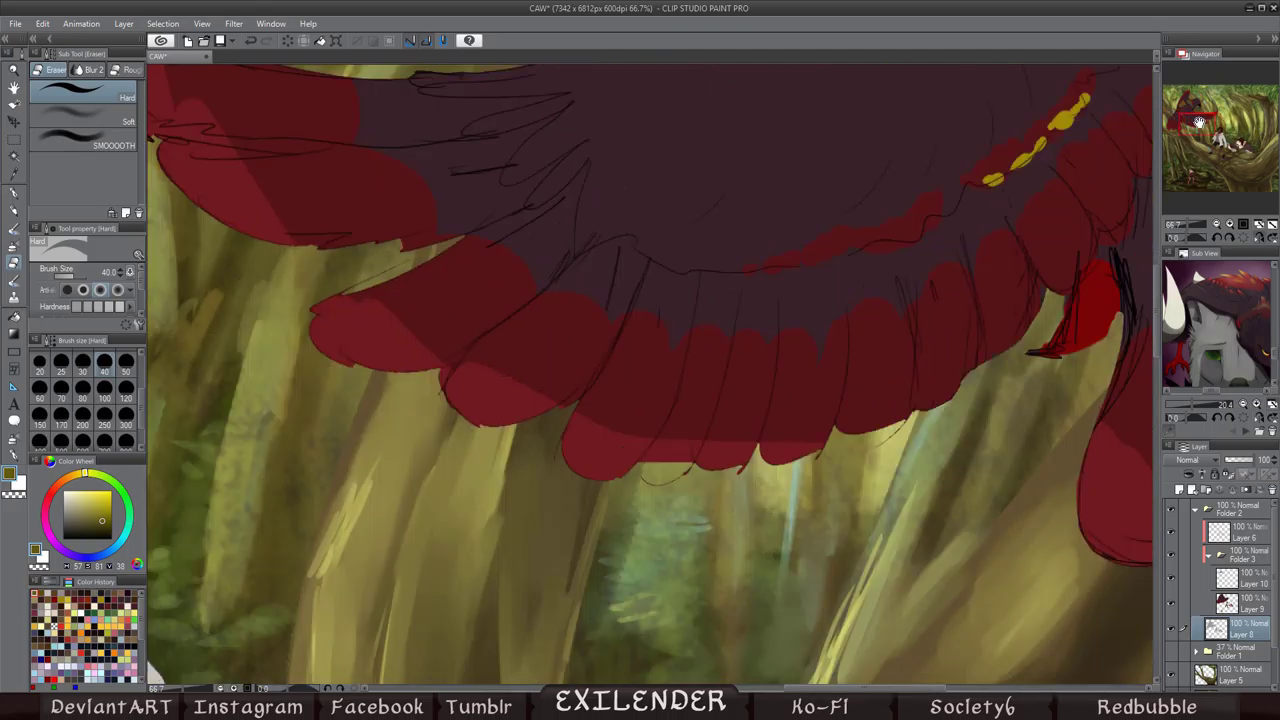
pyautogui.click(1200, 125)
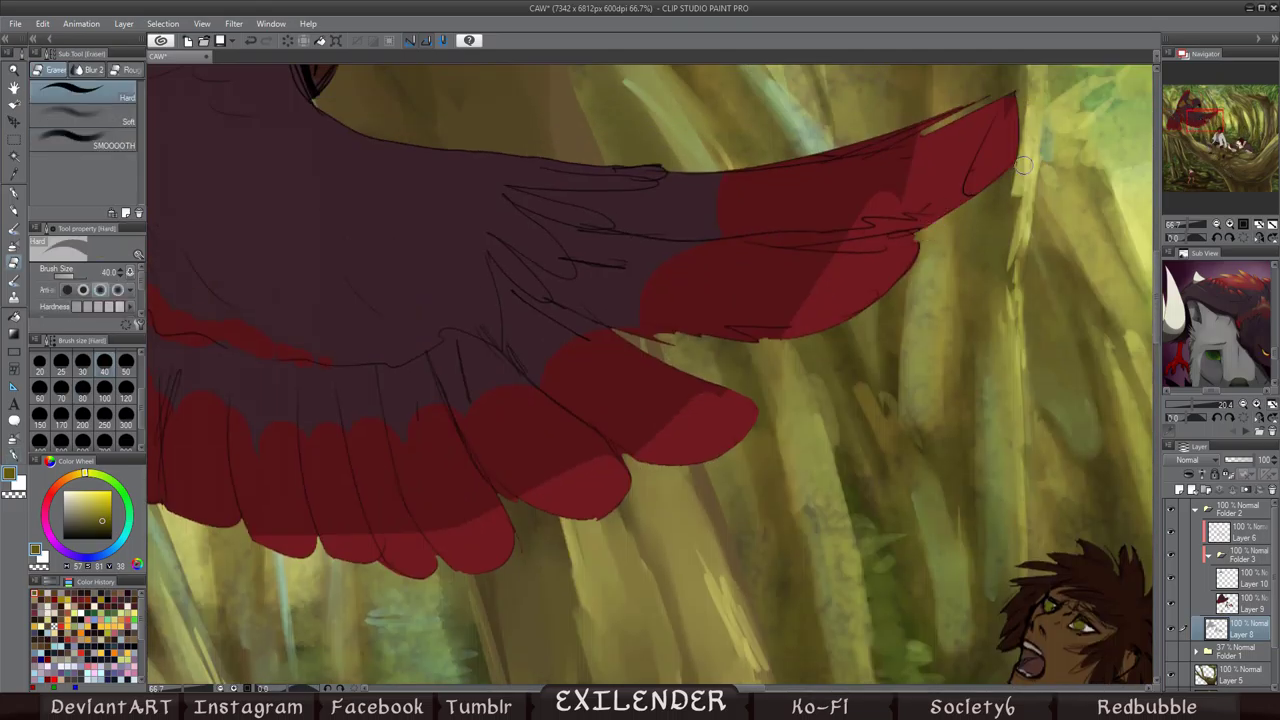
pyautogui.moveTo(1200, 125); pyautogui.dragTo(1185, 108)
pyautogui.scroll(-4, 700, 465)
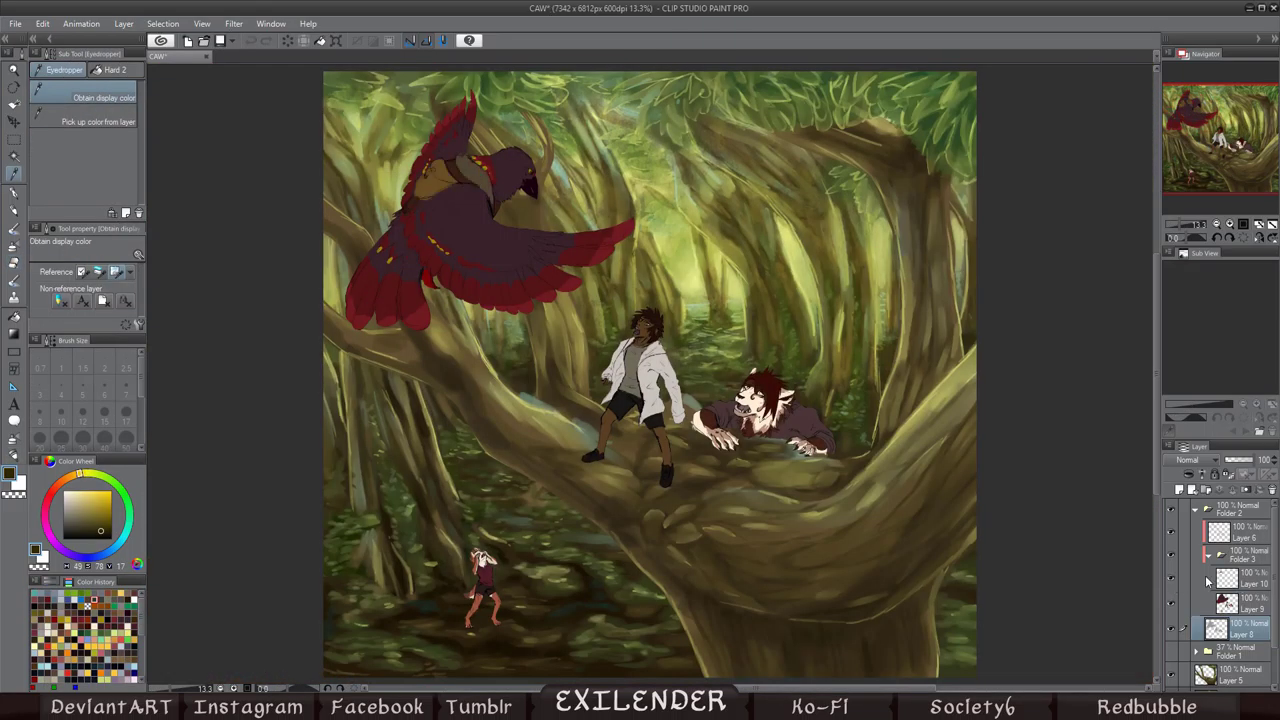
# Step: Shade the crow's feathers, bag and scarf with the Sandy Leafy Cloudy brush at size 100 on Layer 10, set to Multiply at 41% opacity
pyautogui.scroll(2, 660, 440)
pyautogui.scroll(-3, 622, 420)
pyautogui.press('b')
pyautogui.scroll(5, 622, 420)
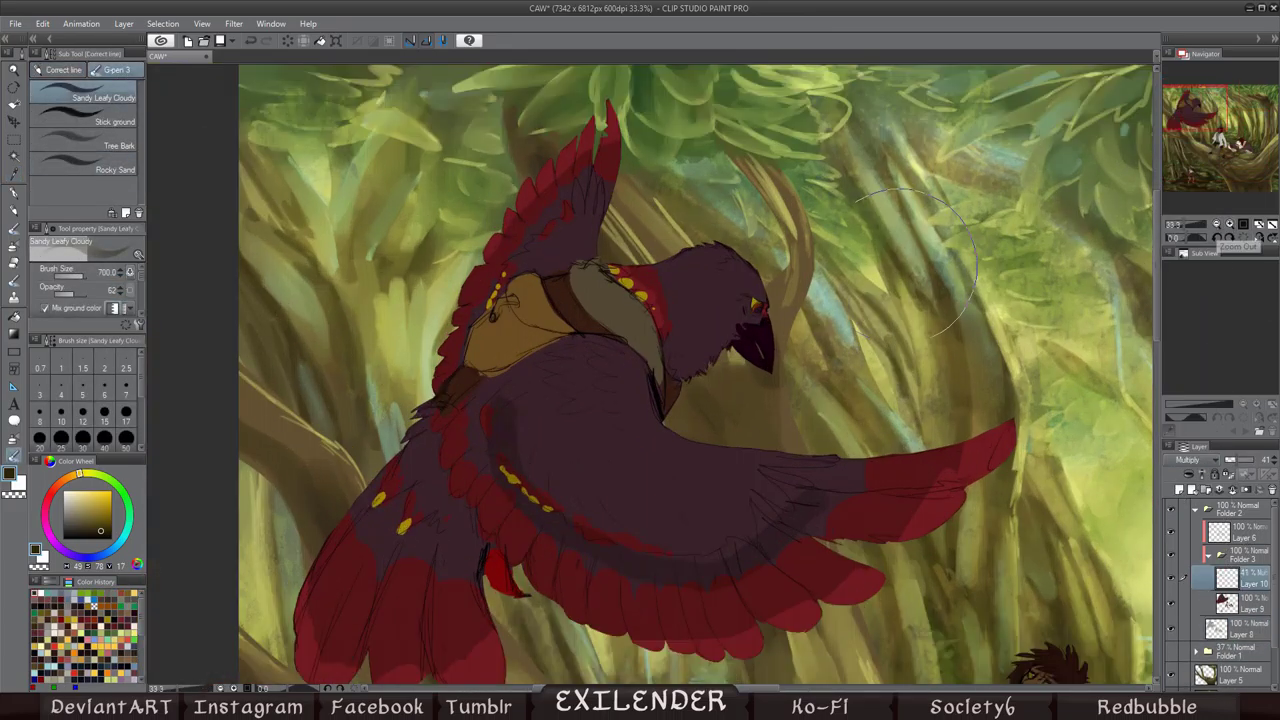
pyautogui.press('[')
pyautogui.press('[')
pyautogui.press('[')
pyautogui.press('[')
pyautogui.press('[')
pyautogui.press('[')
pyautogui.press('[')
pyautogui.press('[')
pyautogui.press('[')
pyautogui.press('[')
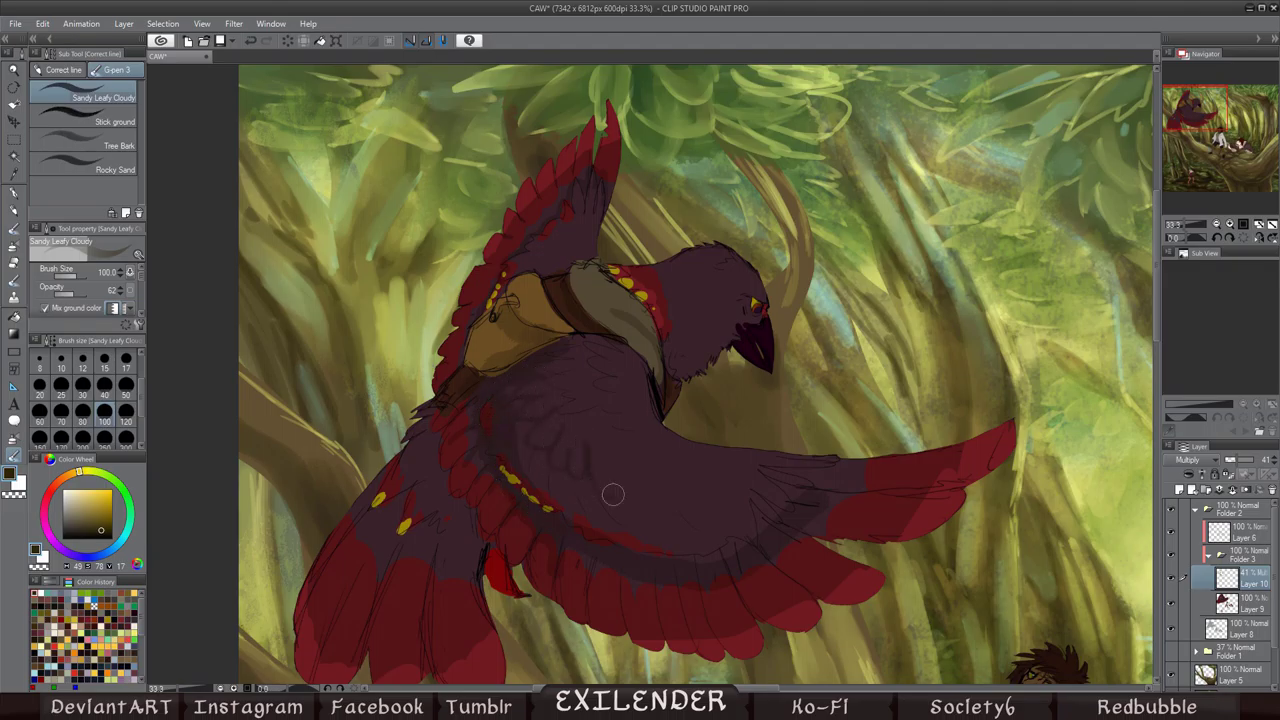
pyautogui.moveTo(787, 514); pyautogui.dragTo(710, 483)
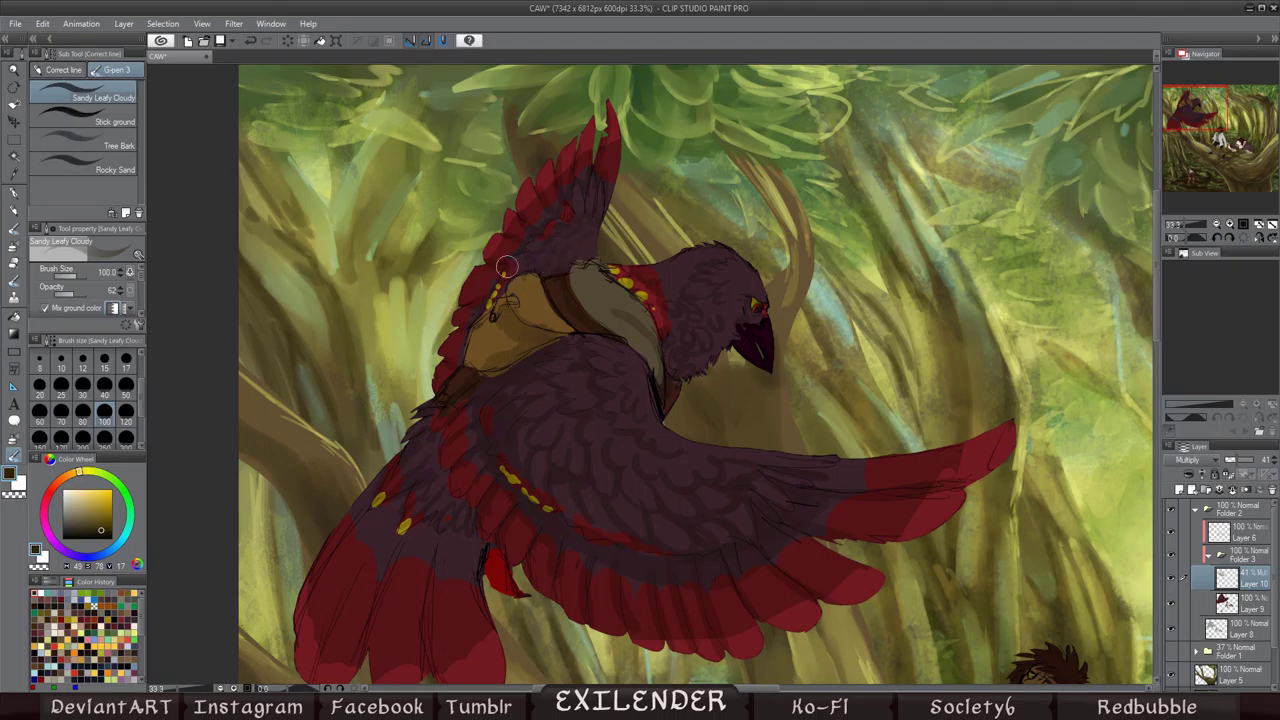
pyautogui.moveTo(416, 560); pyautogui.dragTo(412, 590)
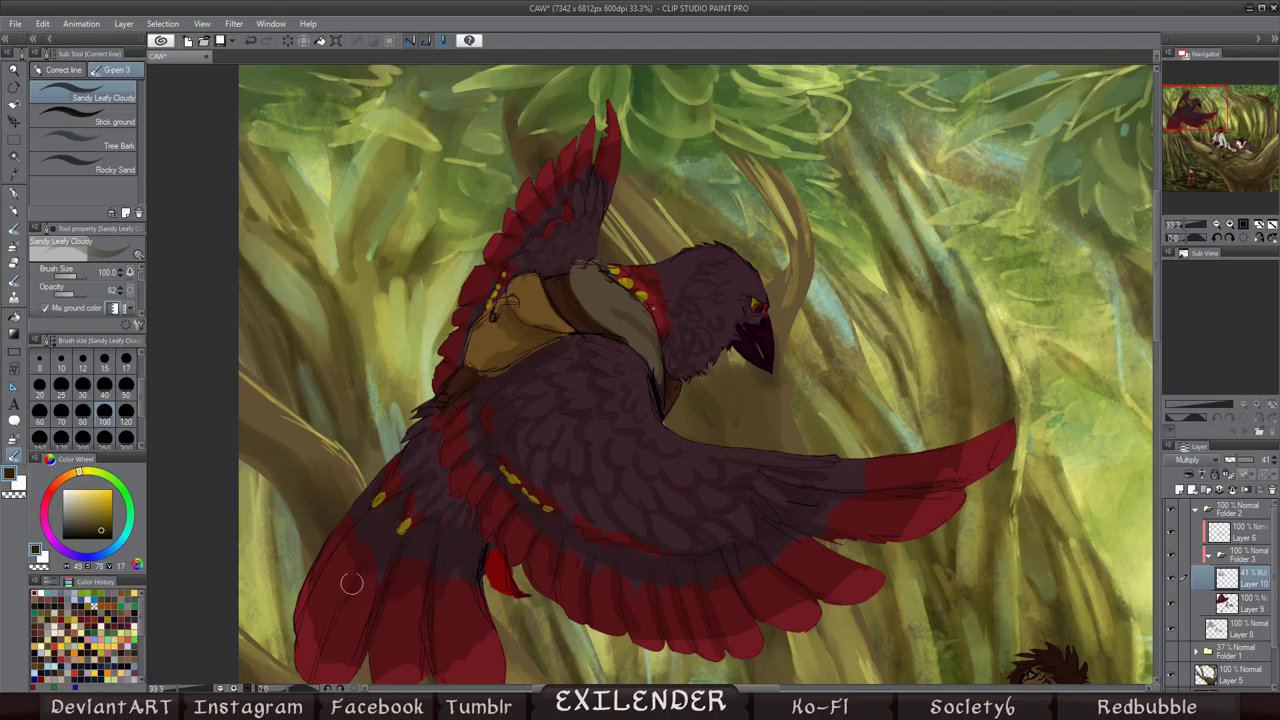
pyautogui.moveTo(588, 268); pyautogui.dragTo(653, 385)
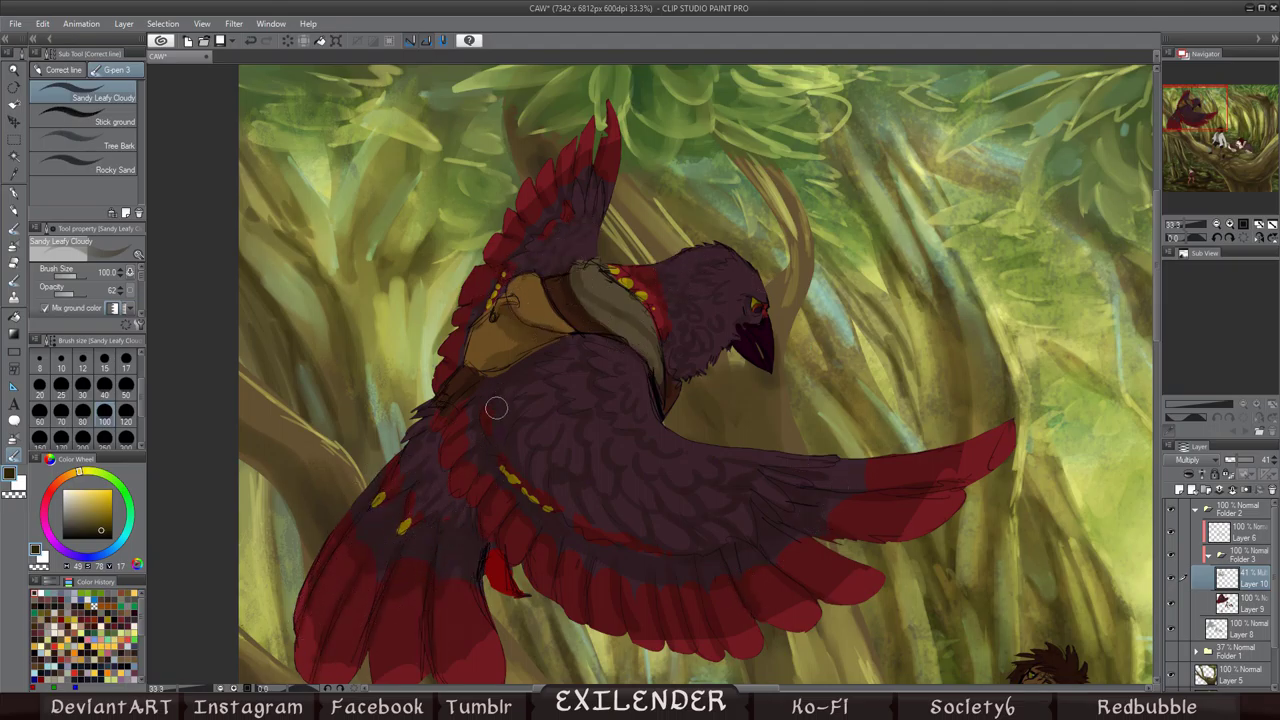
# Step: Shade the standing human's jacket, shirt and legs on the Multiply layer
pyautogui.moveTo(500, 562); pyautogui.dragTo(80, 197)
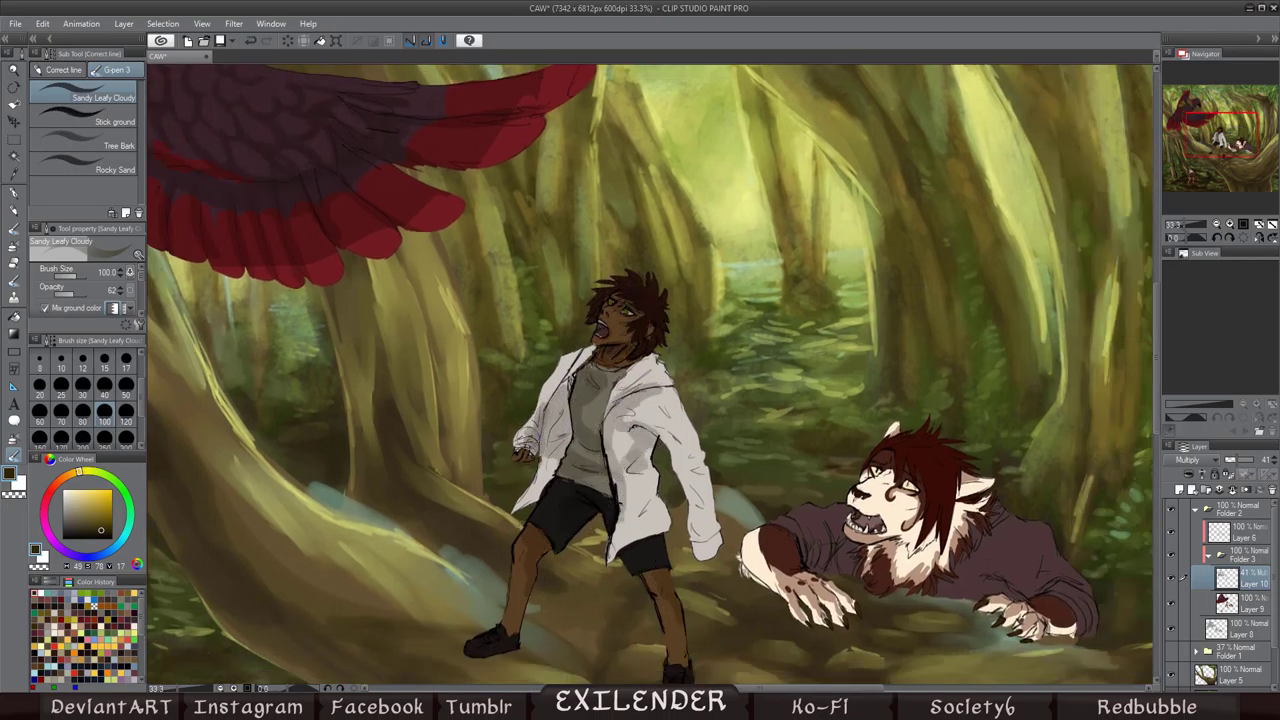
pyautogui.moveTo(536, 590); pyautogui.dragTo(657, 420)
pyautogui.moveTo(724, 339)
pyautogui.mouseDown()
pyautogui.moveTo(698, 209)
pyautogui.moveTo(650, 317)
pyautogui.moveTo(744, 250)
pyautogui.moveTo(738, 361)
pyautogui.moveTo(785, 405)
pyautogui.mouseUp()
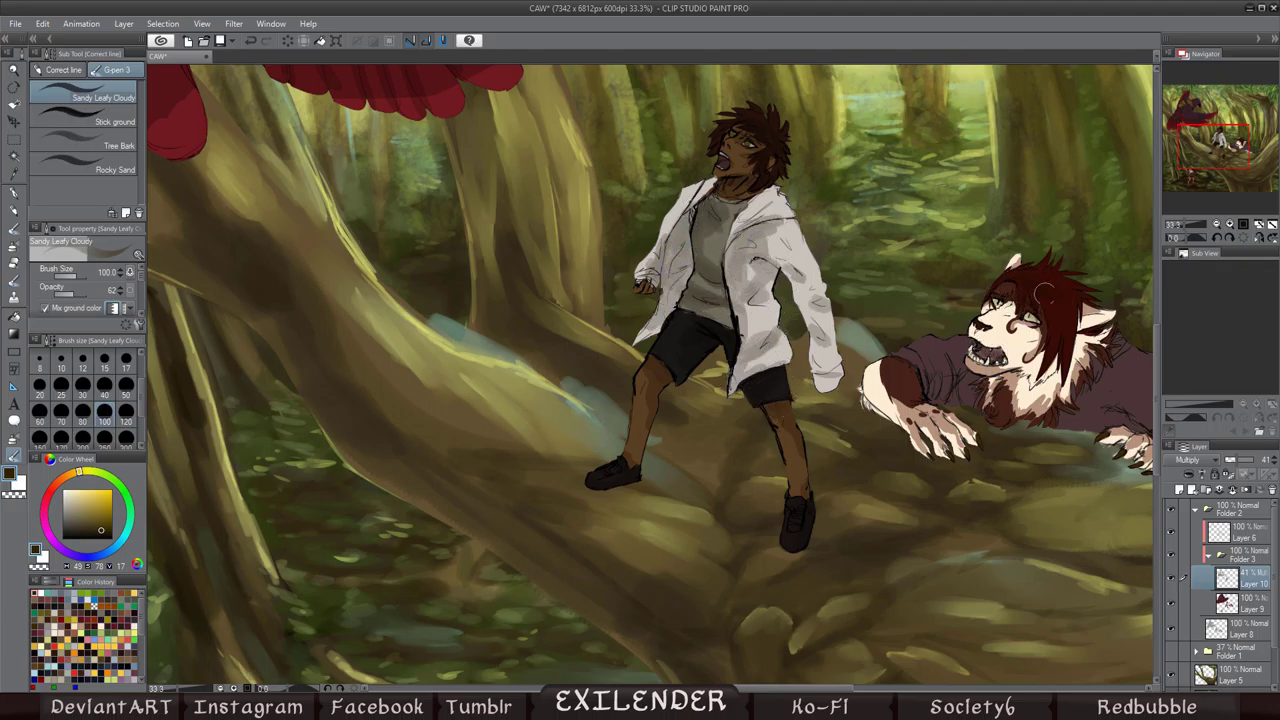
# Step: Shade the wolf creature's hair, fur, sleeves and paws, and the small figure on the forest floor
pyautogui.moveTo(1078, 330)
pyautogui.mouseDown()
pyautogui.moveTo(1025, 370)
pyautogui.moveTo(1030, 400)
pyautogui.moveTo(910, 420)
pyautogui.moveTo(880, 400)
pyautogui.mouseUp()
pyautogui.moveTo(1079, 420); pyautogui.dragTo(697, 363)
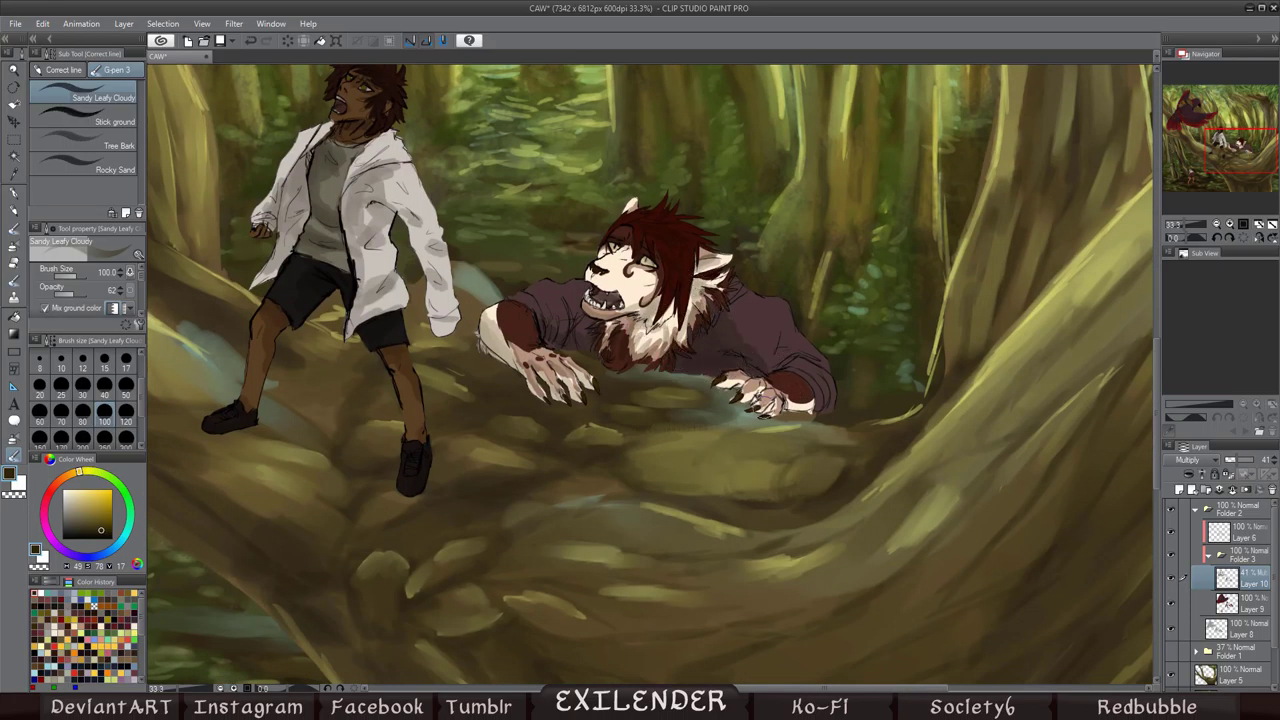
pyautogui.moveTo(740, 400); pyautogui.dragTo(800, 395)
pyautogui.moveTo(0, 553); pyautogui.dragTo(636, 383)
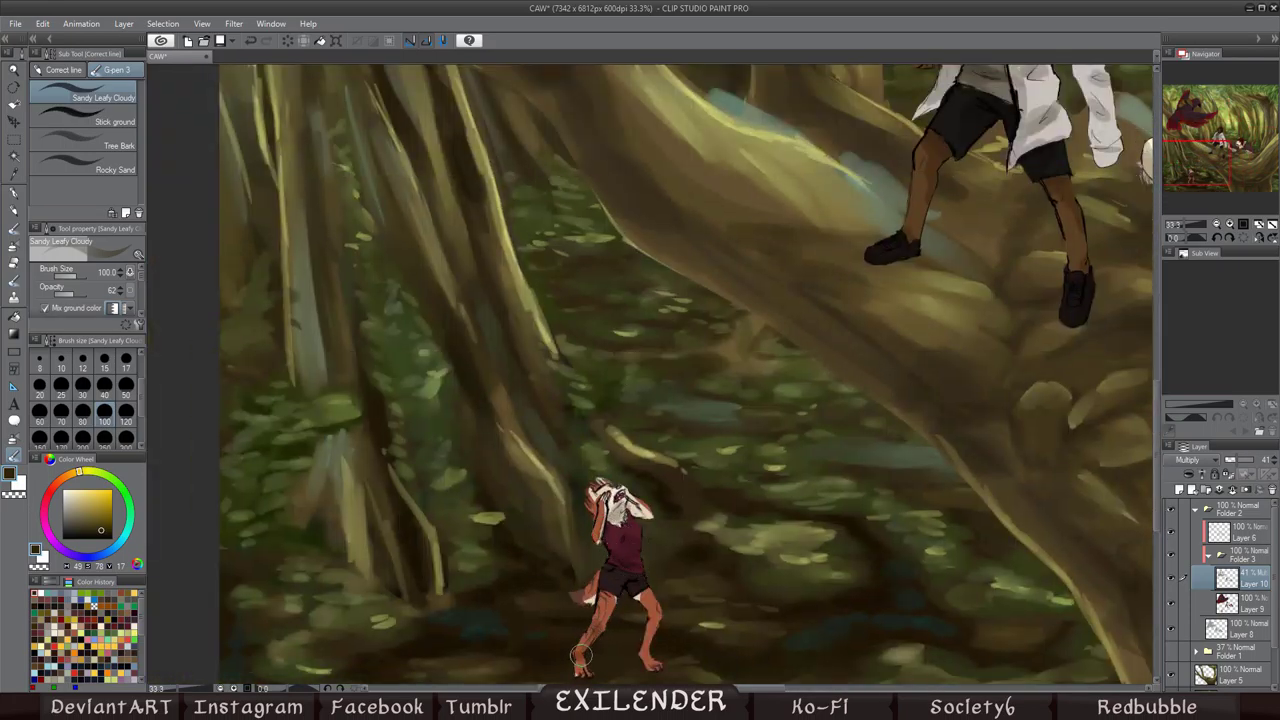
# Step: Add soft yellow-orange highlights to the crow's body and wing feathers on a new Normal layer at 16% opacity
pyautogui.click(1205, 122)
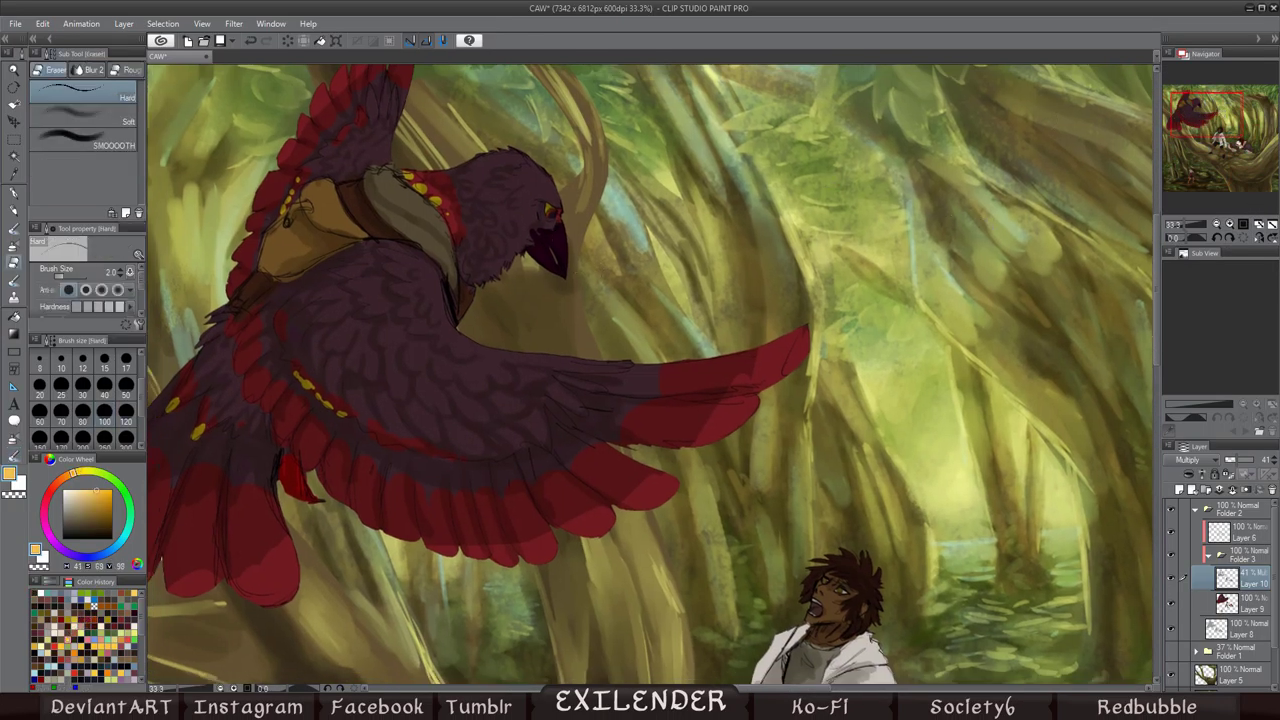
pyautogui.moveTo(495, 155)
pyautogui.mouseDown()
pyautogui.moveTo(522, 160)
pyautogui.moveTo(400, 195)
pyautogui.moveTo(440, 250)
pyautogui.mouseUp()
pyautogui.moveTo(300, 210)
pyautogui.mouseDown()
pyautogui.moveTo(269, 250)
pyautogui.moveTo(433, 306)
pyautogui.moveTo(415, 326)
pyautogui.moveTo(477, 384)
pyautogui.moveTo(373, 300)
pyautogui.moveTo(482, 412)
pyautogui.moveTo(355, 352)
pyautogui.moveTo(334, 322)
pyautogui.moveTo(352, 401)
pyautogui.moveTo(419, 420)
pyautogui.mouseUp()
pyautogui.moveTo(1226, 459); pyautogui.dragTo(1207, 459)
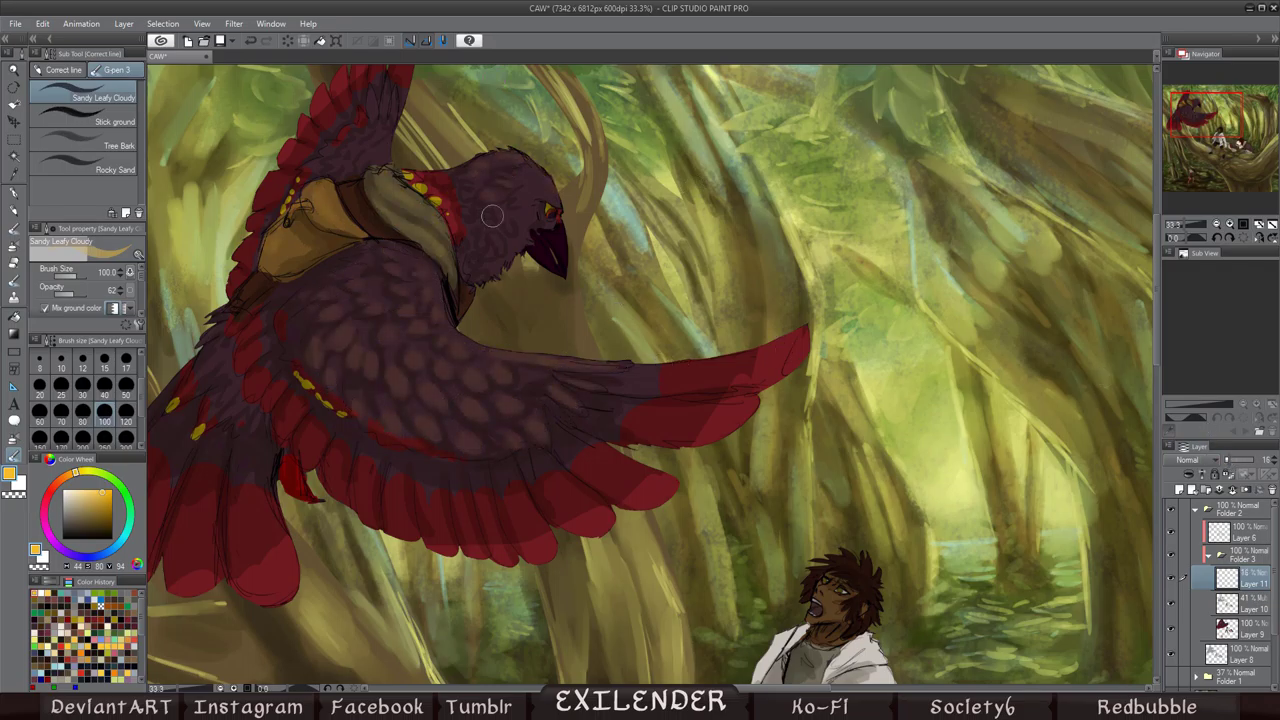
# Step: Extend the soft yellow-orange highlights over the crow's red feathers, the standing human and the small figure on the forest floor
pyautogui.moveTo(270, 319); pyautogui.dragTo(505, 404)
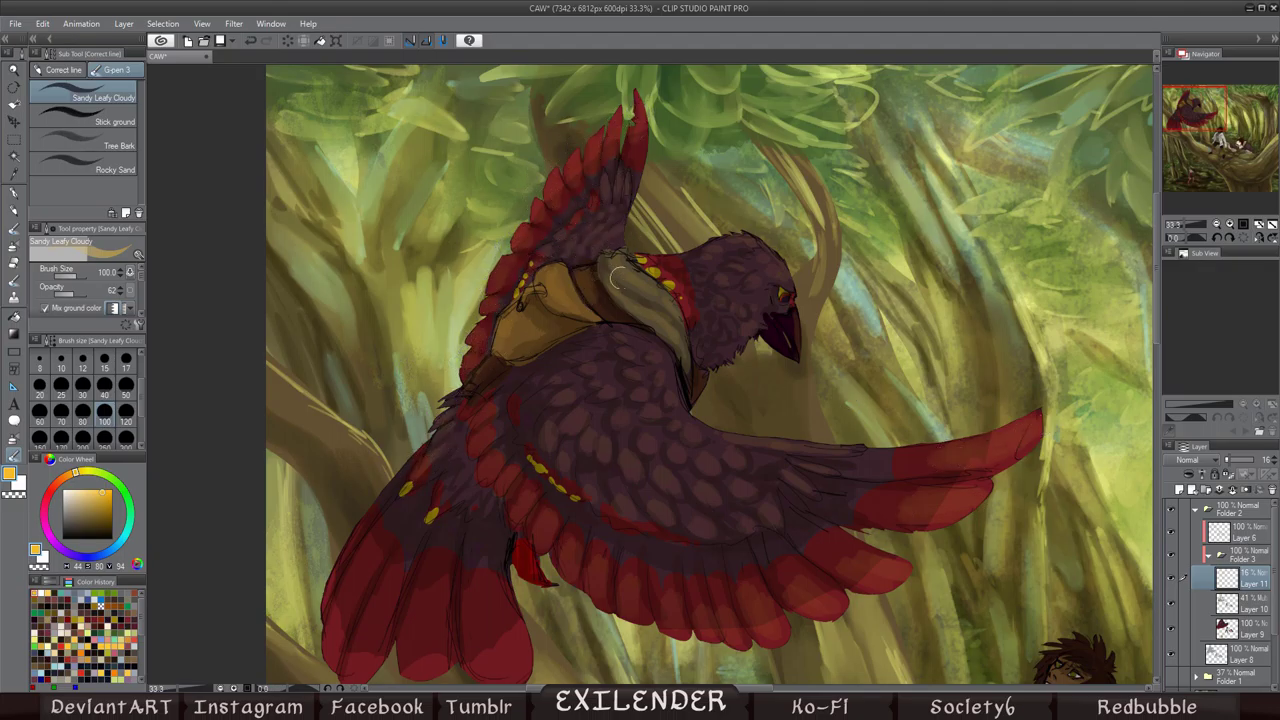
pyautogui.moveTo(425, 510); pyautogui.dragTo(560, 405)
pyautogui.moveTo(477, 508); pyautogui.dragTo(197, 278)
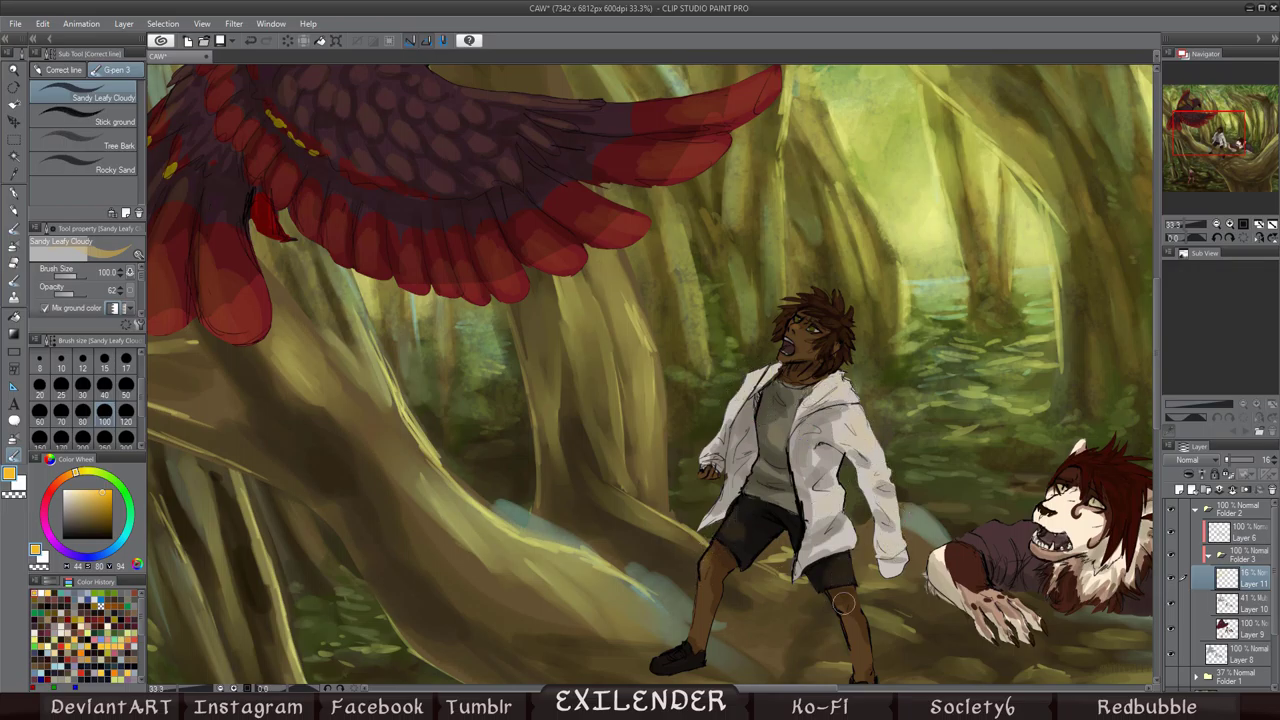
pyautogui.moveTo(846, 566); pyautogui.dragTo(656, 456)
pyautogui.moveTo(997, 392); pyautogui.dragTo(1083, 507)
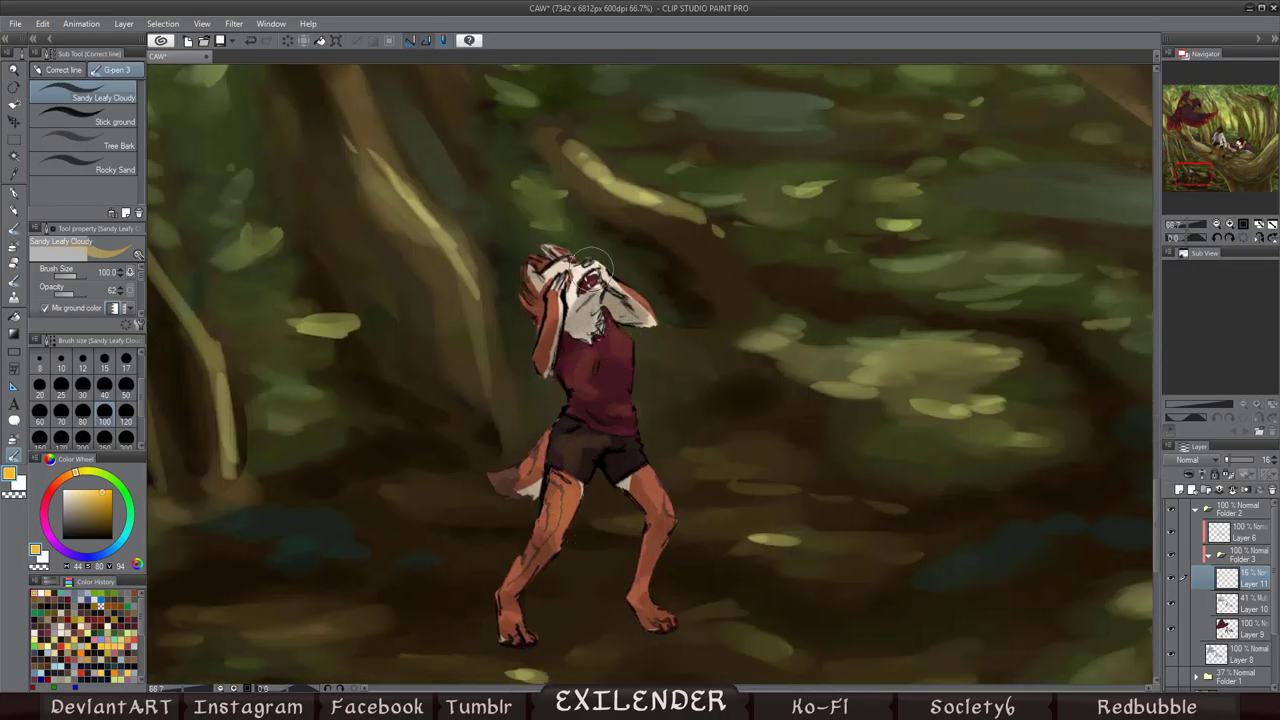
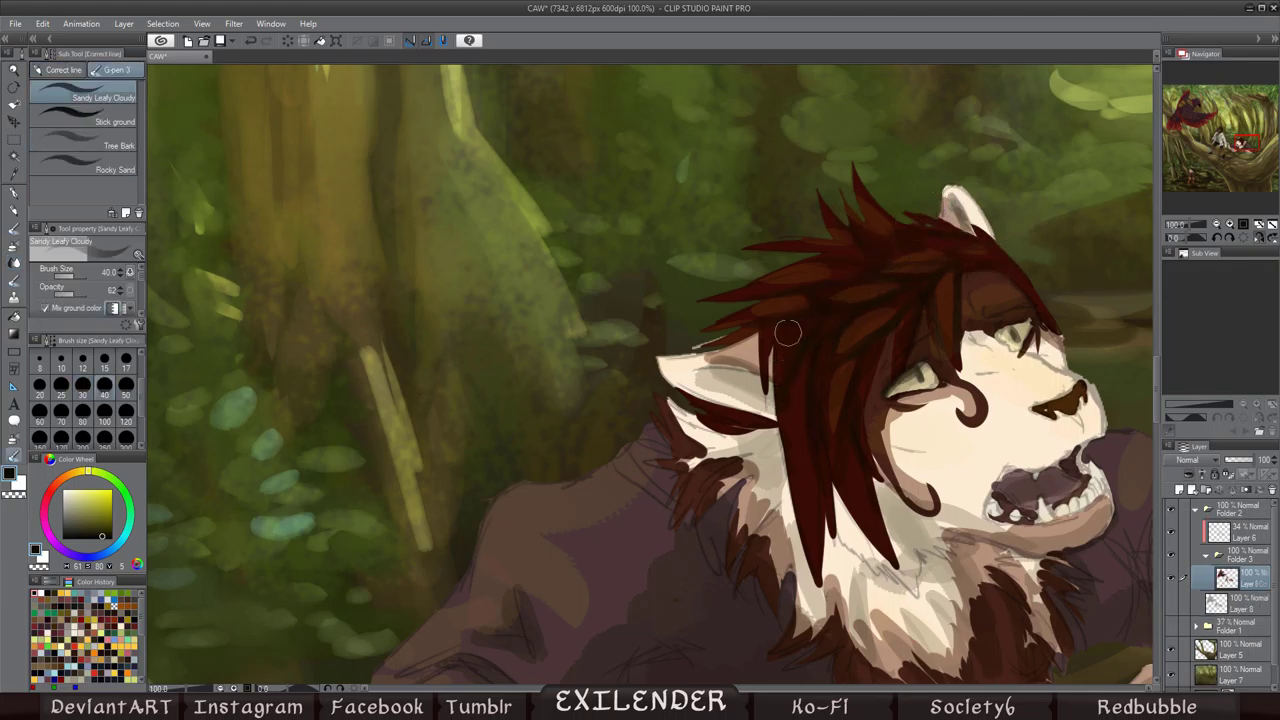
# Step: Shade the wolf creature's hair and neck fur with the Sandy Leafy Cloudy brush at size 40, blending the strokes smooth
pyautogui.moveTo(760, 335); pyautogui.dragTo(770, 398)
pyautogui.moveTo(900, 420); pyautogui.dragTo(900, 475)
pyautogui.moveTo(1000, 478); pyautogui.dragTo(1010, 518)
pyautogui.moveTo(768, 500); pyautogui.dragTo(790, 570)
pyautogui.moveTo(728, 500)
pyautogui.mouseDown()
pyautogui.moveTo(772, 458)
pyautogui.moveTo(715, 440)
pyautogui.mouseUp()
pyautogui.press('e')
pyautogui.moveTo(745, 372)
pyautogui.mouseDown()
pyautogui.moveTo(718, 360)
pyautogui.moveTo(750, 390)
pyautogui.moveTo(715, 380)
pyautogui.mouseUp()
# Step: Paint and blend the shading around the wolf creature's muzzle, mouth, chin and cheek
pyautogui.press('b')
pyautogui.moveTo(1080, 410); pyautogui.dragTo(1040, 510)
pyautogui.moveTo(1030, 495); pyautogui.dragTo(1010, 515)
pyautogui.moveTo(930, 510); pyautogui.dragTo(950, 550)
pyautogui.moveTo(910, 440)
pyautogui.mouseDown()
pyautogui.moveTo(930, 460)
pyautogui.moveTo(850, 435)
pyautogui.mouseUp()
pyautogui.press('b')
pyautogui.press('e')
pyautogui.moveTo(790, 470); pyautogui.dragTo(750, 510)
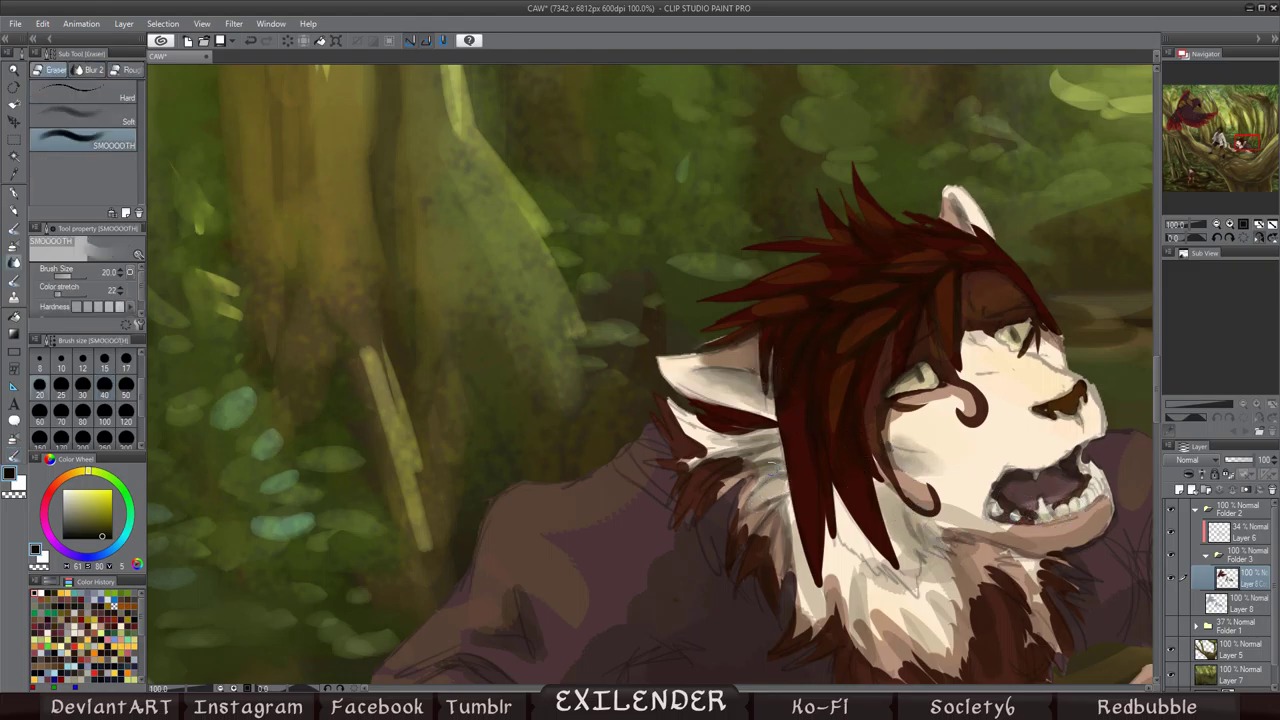
# Step: Rework the fur below the wolf creature's ear, mirror the view and smooth the cheek and neck with the SMOOOOTH blender
pyautogui.press('b')
pyautogui.moveTo(740, 410)
pyautogui.mouseDown()
pyautogui.moveTo(690, 440)
pyautogui.moveTo(685, 470)
pyautogui.mouseUp()
pyautogui.press('e')
pyautogui.moveTo(760, 522); pyautogui.dragTo(785, 560)
pyautogui.press('h')
pyautogui.moveTo(746, 352); pyautogui.dragTo(1076, 272)
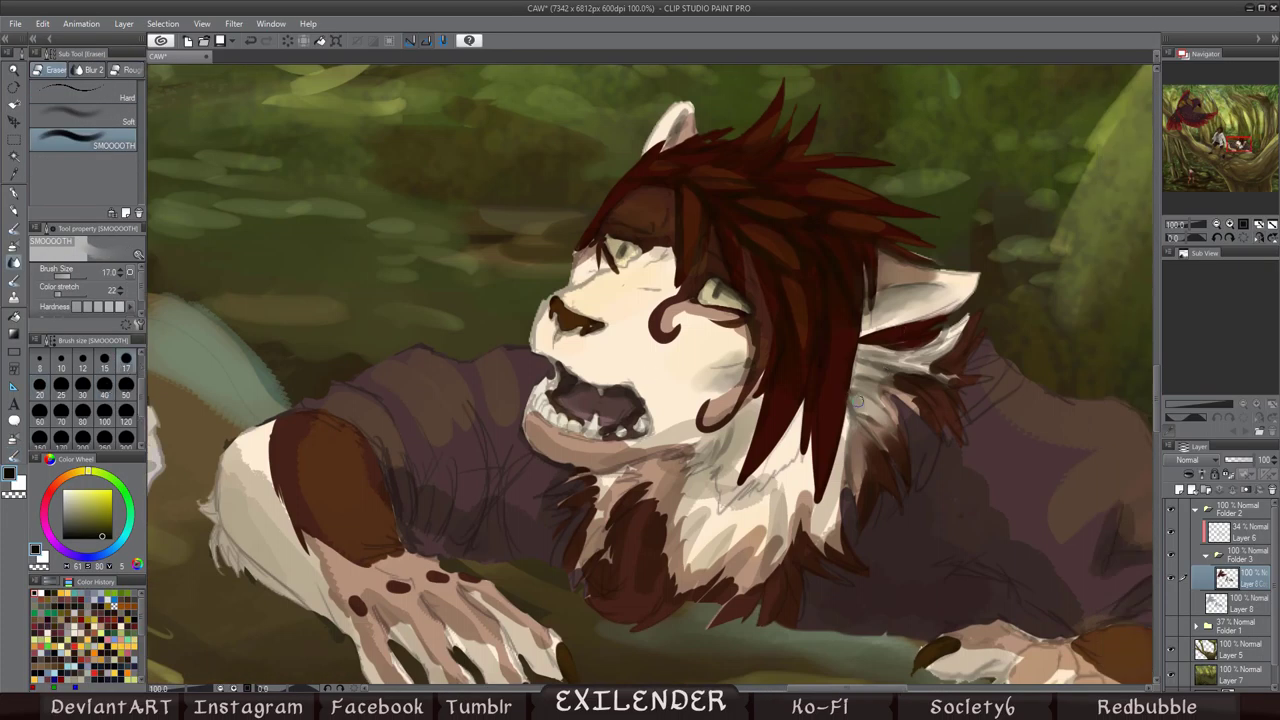
pyautogui.moveTo(748, 420); pyautogui.dragTo(675, 425)
# Step: Deepen and blend the shadows around the wolf creature's nose, upper lip and brow with the brush at 37 opacity
pyautogui.press('b')
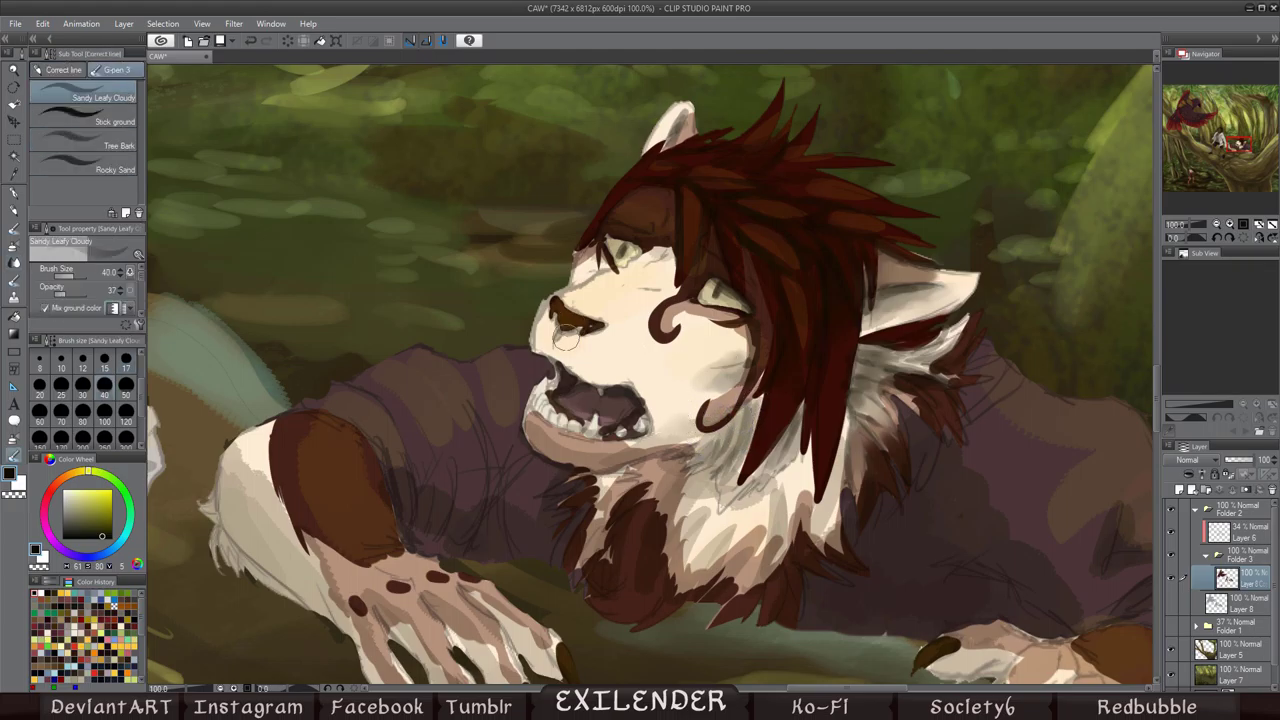
pyautogui.moveTo(560, 335); pyautogui.dragTo(600, 380)
pyautogui.press('e')
pyautogui.press('b')
pyautogui.press('e')
pyautogui.press('b')
pyautogui.moveTo(600, 240); pyautogui.dragTo(700, 205)
pyautogui.press('e')
pyautogui.press('b')
pyautogui.press('e')
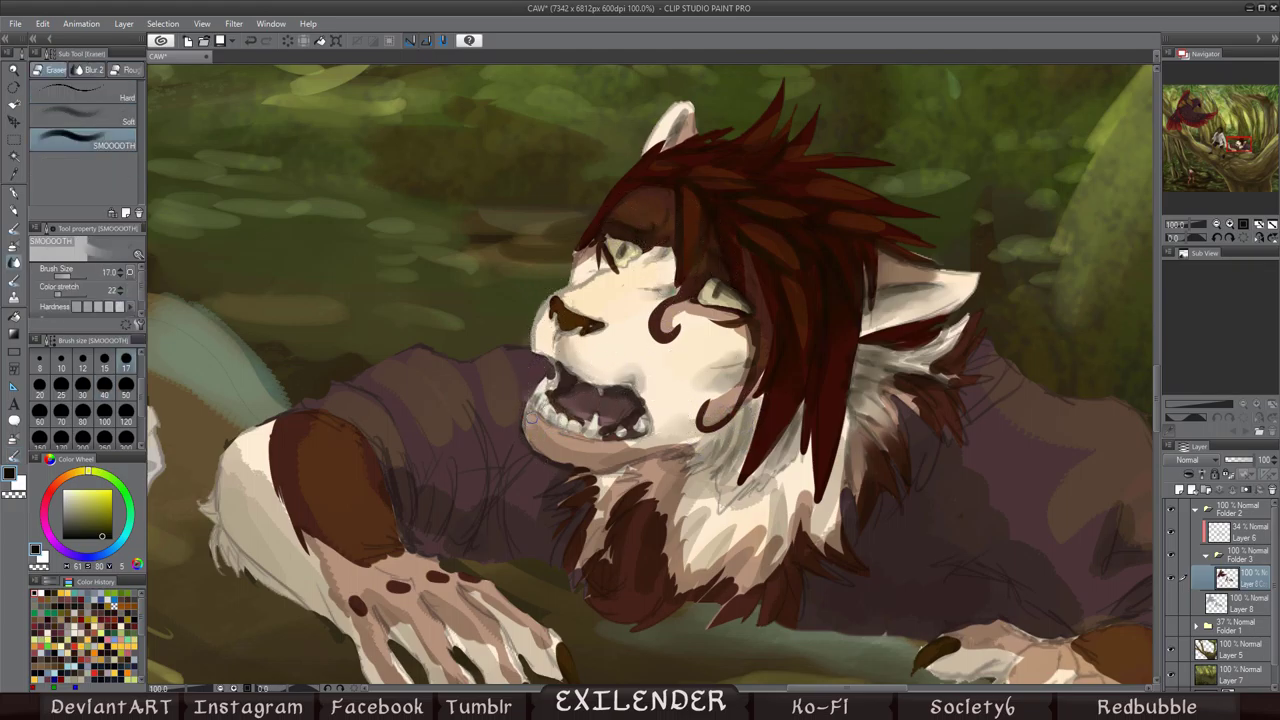
# Step: Refine the shading of the wolf creature's jaw and chest fur, alternating brush and blender in the mirrored view
pyautogui.press('b')
pyautogui.press('e')
pyautogui.press('h')
pyautogui.press('b')
pyautogui.moveTo(580, 600)
pyautogui.mouseDown()
pyautogui.moveTo(500, 505)
pyautogui.moveTo(510, 600)
pyautogui.moveTo(575, 605)
pyautogui.mouseUp()
pyautogui.press('e')
pyautogui.press('b')
pyautogui.press('e')
pyautogui.press('b')
pyautogui.press('e')
pyautogui.press('b')
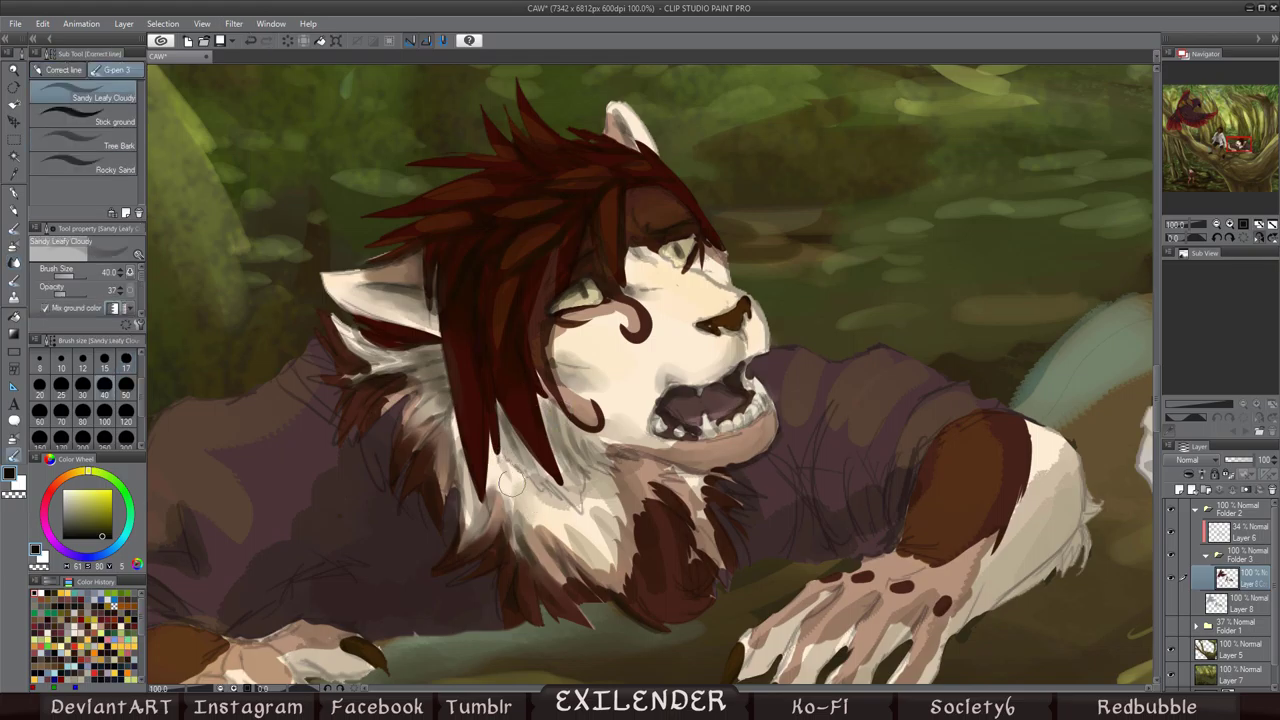
# Step: Paint and blend strands in the wolf creature's neck fur, picking an off-white colour and brush size 15 for fine hairs
pyautogui.moveTo(510, 470); pyautogui.dragTo(600, 560)
pyautogui.press('e')
pyautogui.press('b')
pyautogui.press('e')
pyautogui.press('b')
pyautogui.moveTo(517, 462)
pyautogui.mouseDown()
pyautogui.moveTo(555, 400)
pyautogui.moveTo(590, 480)
pyautogui.moveTo(600, 450)
pyautogui.moveTo(577, 503)
pyautogui.mouseUp()
pyautogui.keyDown('alt'); pyautogui.click(585, 470); pyautogui.keyUp('alt')
pyautogui.click(104, 362)
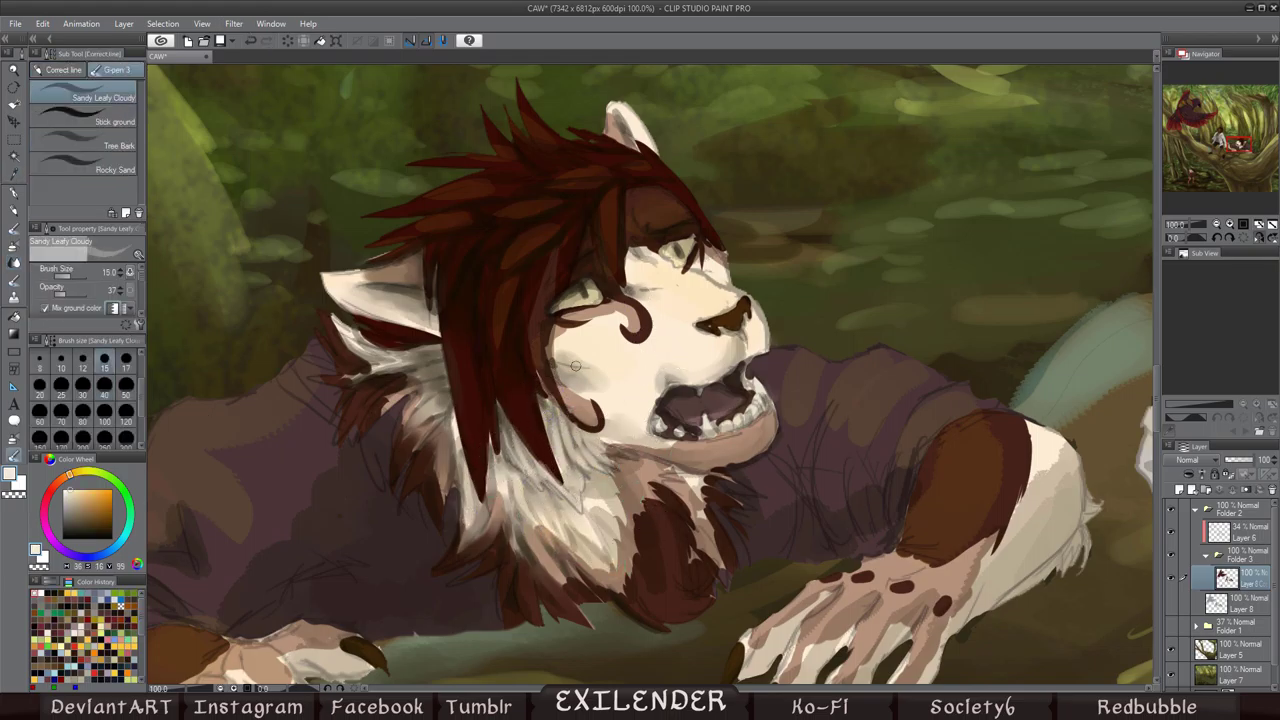
# Step: Blend the wolf creature's neck fur and refine the dark shading of its mouth, jaw and hair locks at size 15
pyautogui.press('e')
pyautogui.press('h')
pyautogui.press('[')
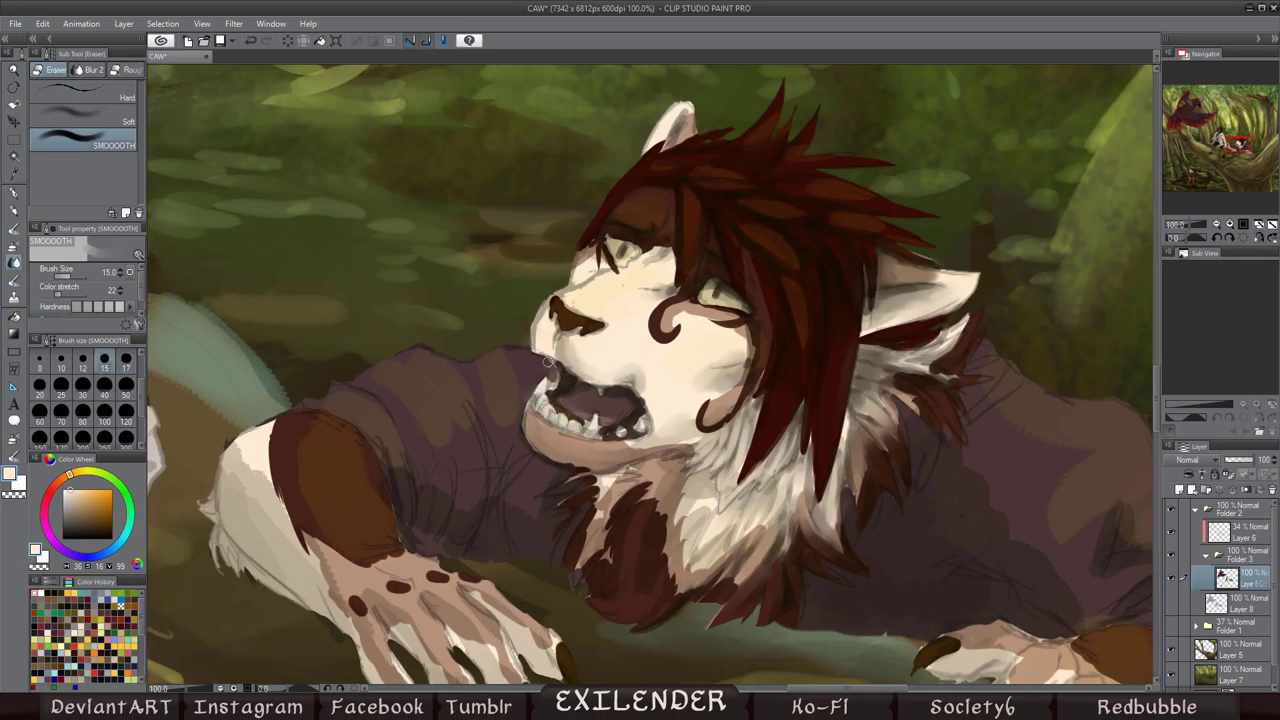
pyautogui.press('p')
pyautogui.keyDown('alt'); pyautogui.click(591, 403); pyautogui.keyUp('alt')
pyautogui.press('e')
pyautogui.press('p')
pyautogui.moveTo(700, 455); pyautogui.dragTo(549, 441)
pyautogui.press('e')
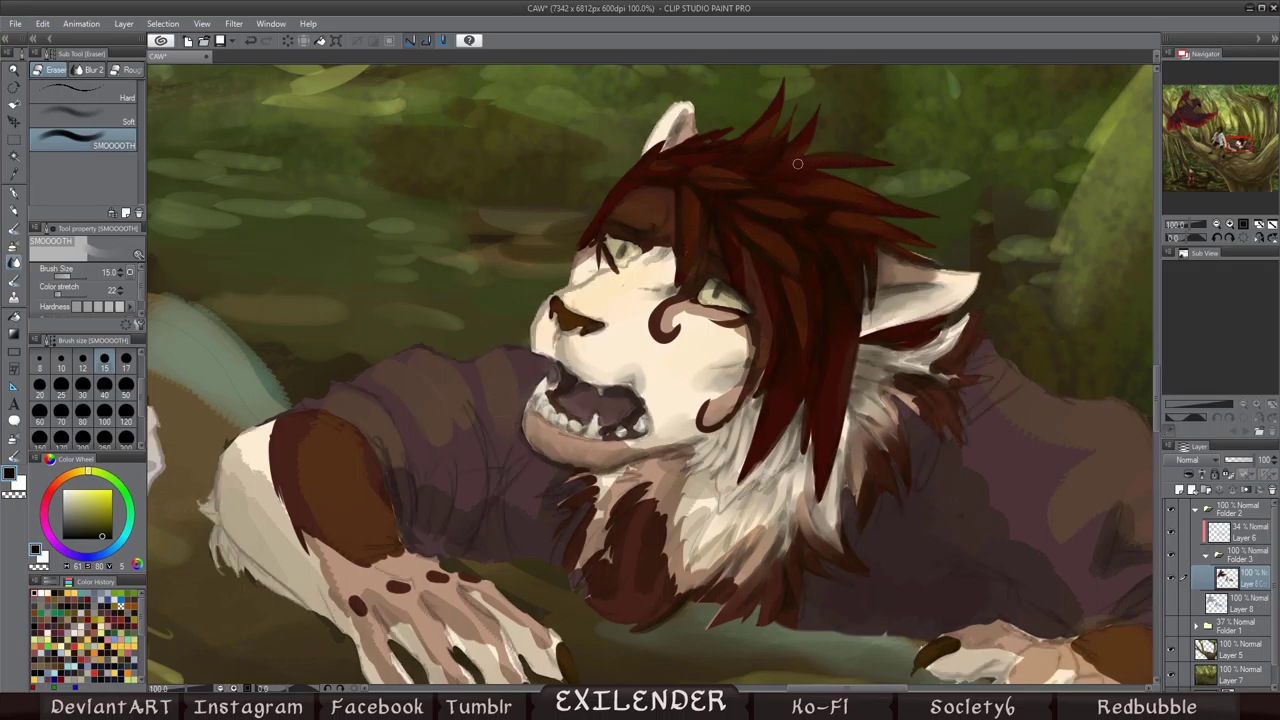
# Step: Paint yellow-orange highlights on the wolf creature's muzzle, shirt folds and brown arm patch, and blend them into the base colours
pyautogui.keyDown('alt'); pyautogui.click(768, 330); pyautogui.keyUp('alt')
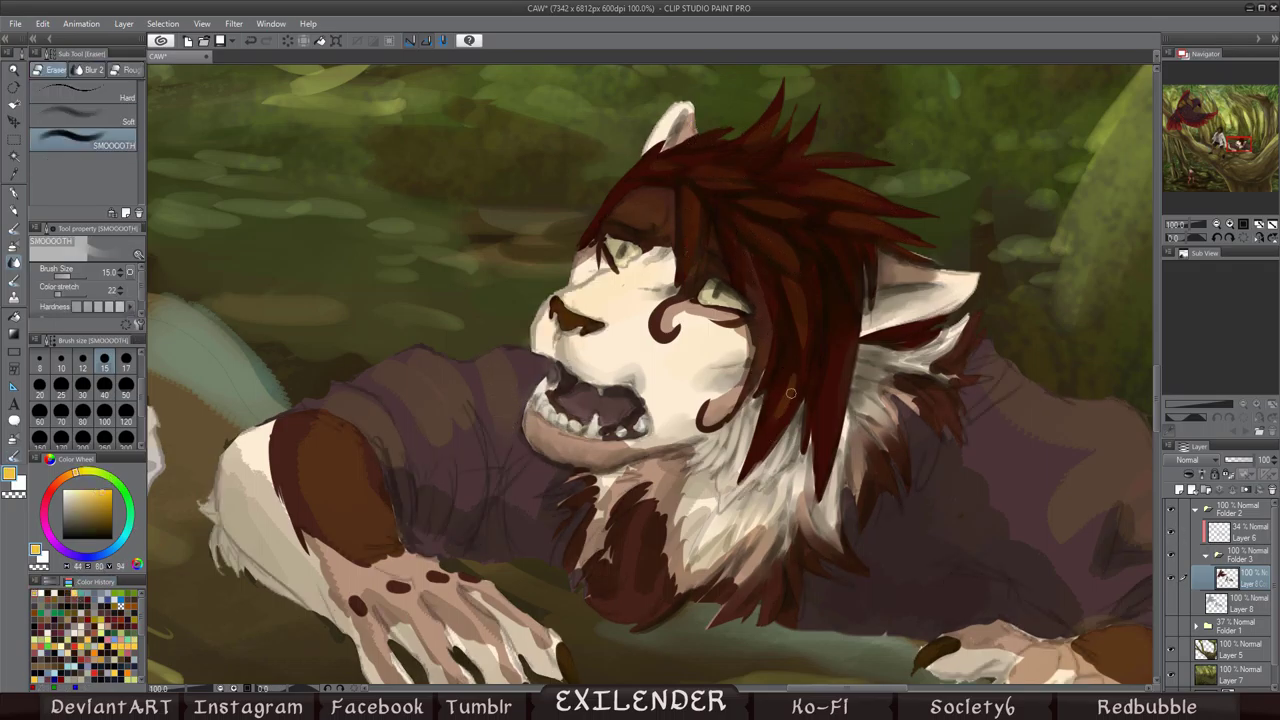
pyautogui.press('p')
pyautogui.press('h')
pyautogui.moveTo(700, 305); pyautogui.dragTo(715, 285)
pyautogui.moveTo(777, 352); pyautogui.dragTo(865, 378)
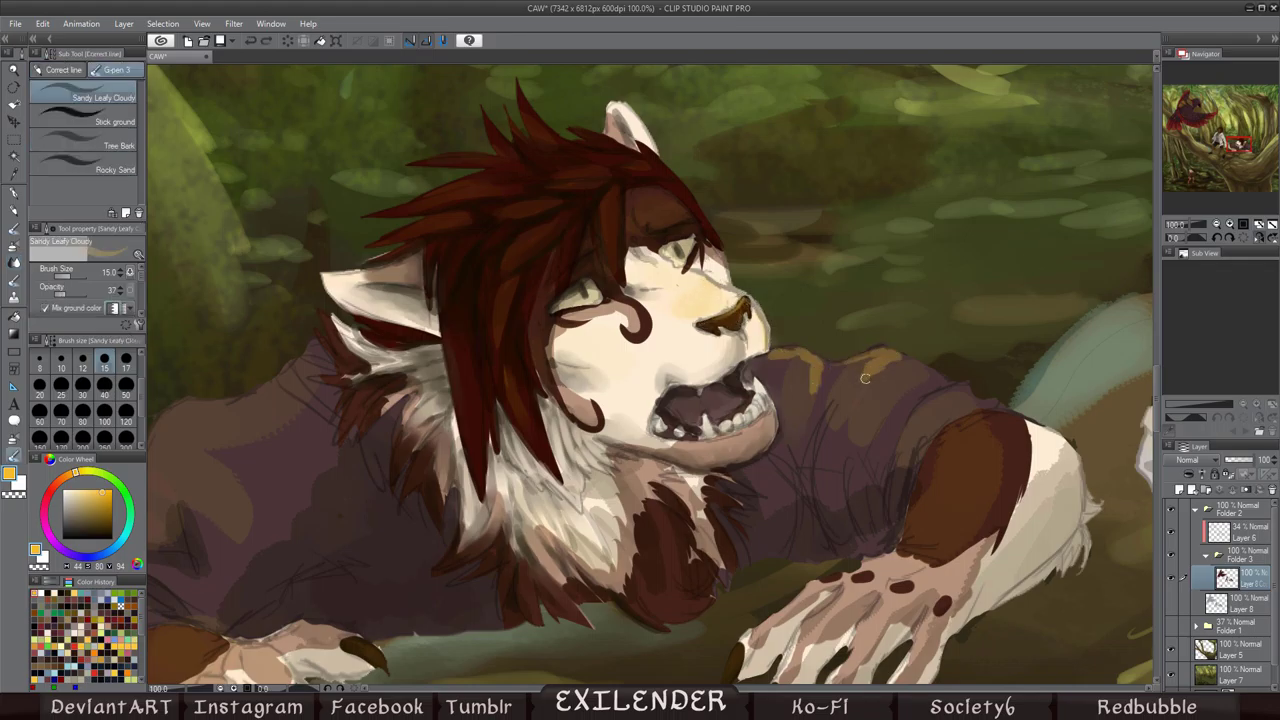
pyautogui.moveTo(904, 438); pyautogui.dragTo(1010, 413)
pyautogui.press('e')
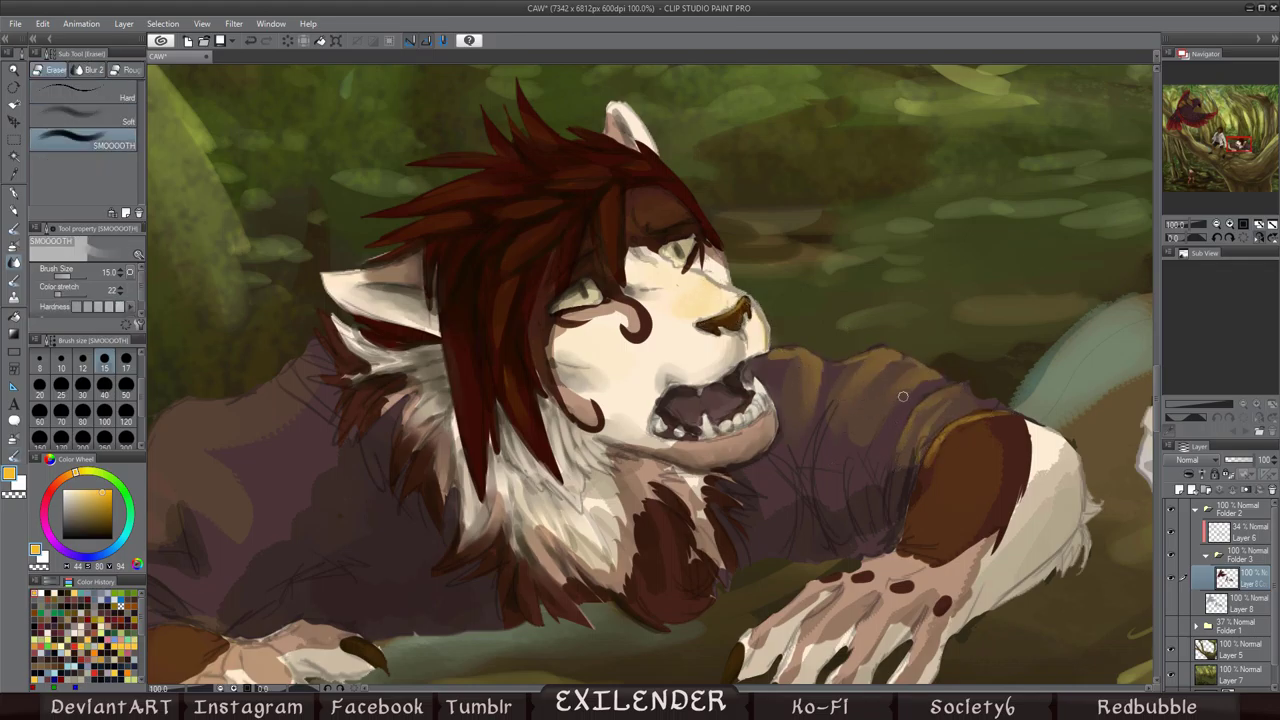
pyautogui.moveTo(700, 300); pyautogui.dragTo(745, 420)
pyautogui.moveTo(680, 260); pyautogui.dragTo(716, 284)
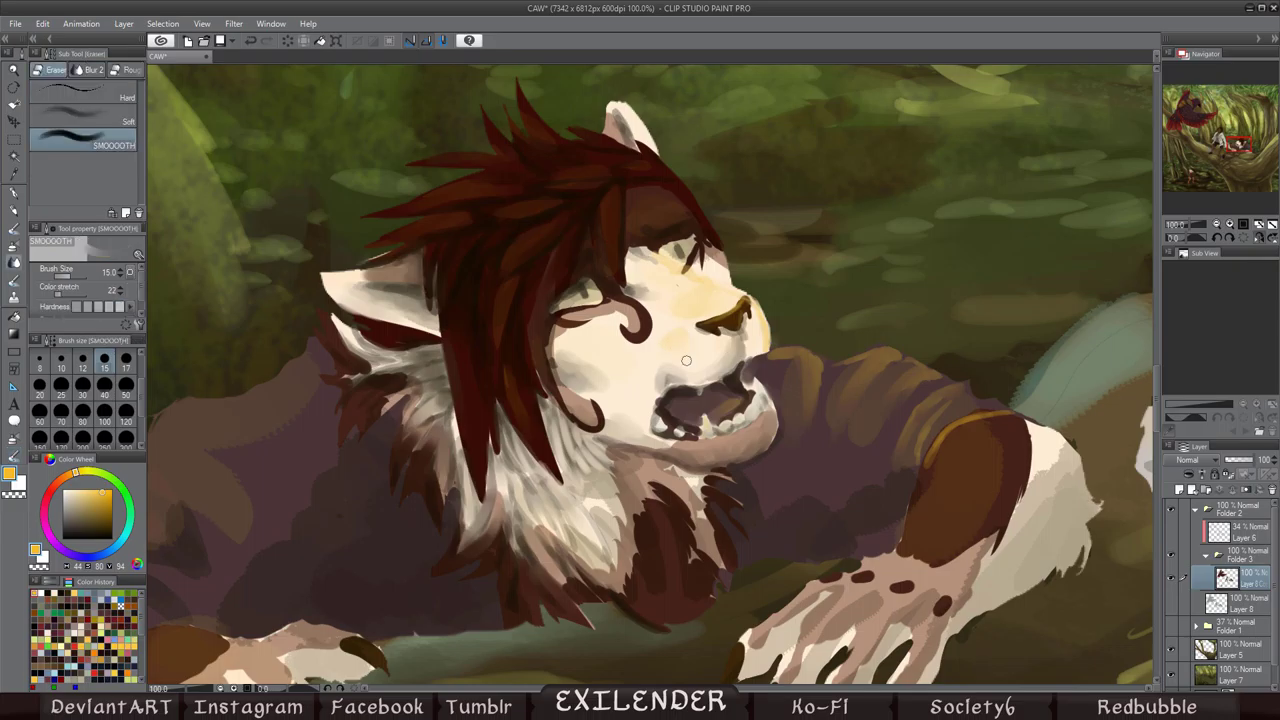
pyautogui.click(15, 23)
pyautogui.click(57, 286)
pyautogui.click(429, 323)
pyautogui.click(848, 205)
# Step: Shade and smooth the wolf creature's sleeve folds, brown arm patch and white forearm fur
pyautogui.press('b')
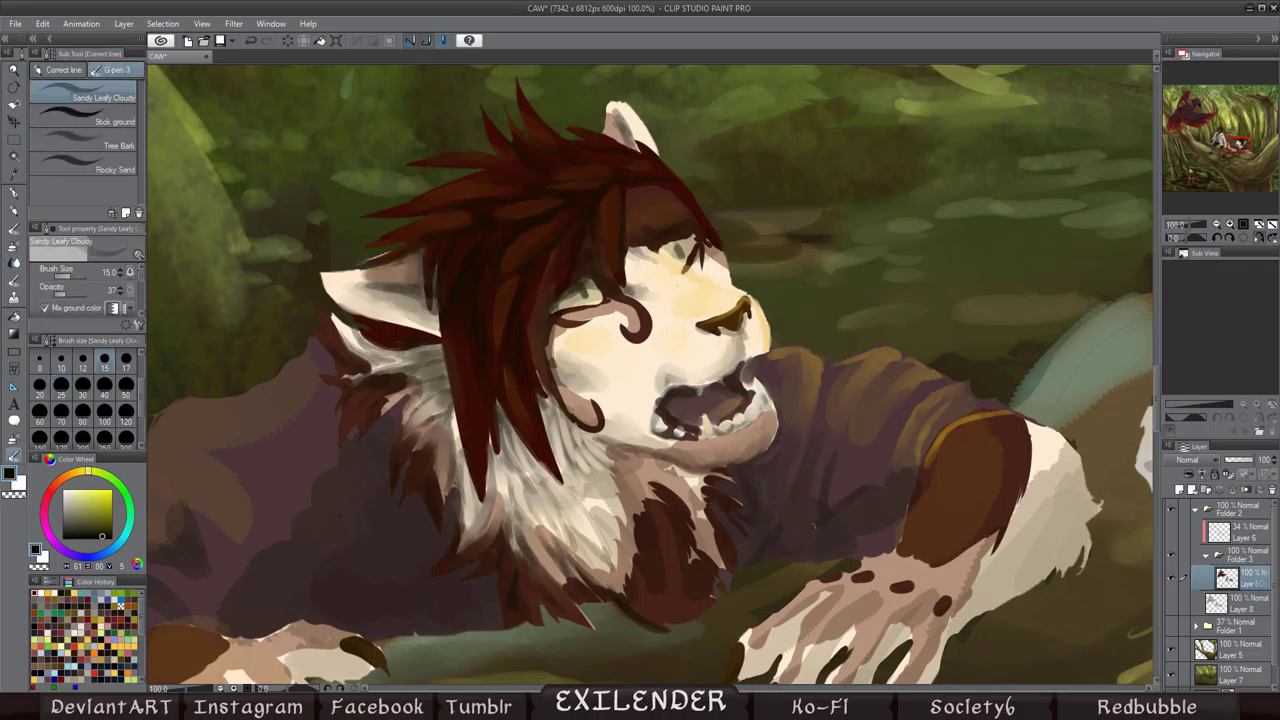
pyautogui.moveTo(891, 452)
pyautogui.mouseDown()
pyautogui.moveTo(930, 470)
pyautogui.moveTo(990, 420)
pyautogui.mouseUp()
pyautogui.press('h')
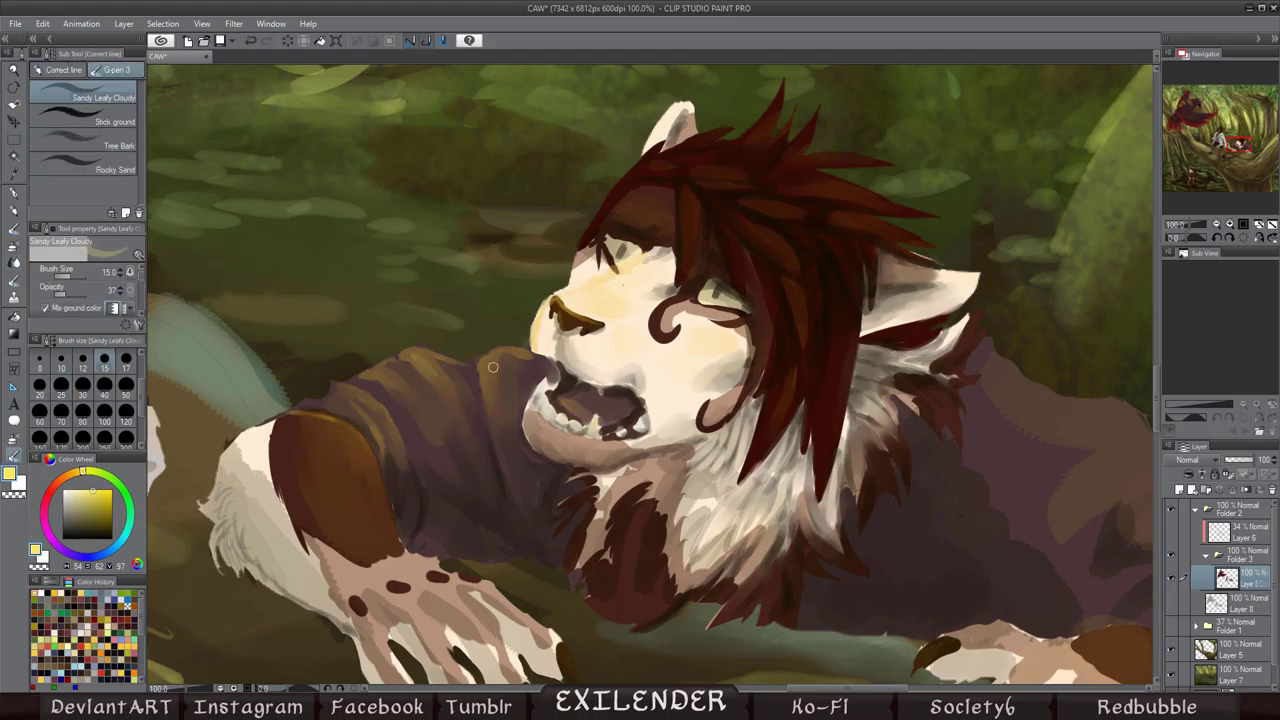
pyautogui.press('e')
# Step: Darken the area around the wolf creature's eyes and blend the face and neck fur at size 10
pyautogui.click(61, 360)
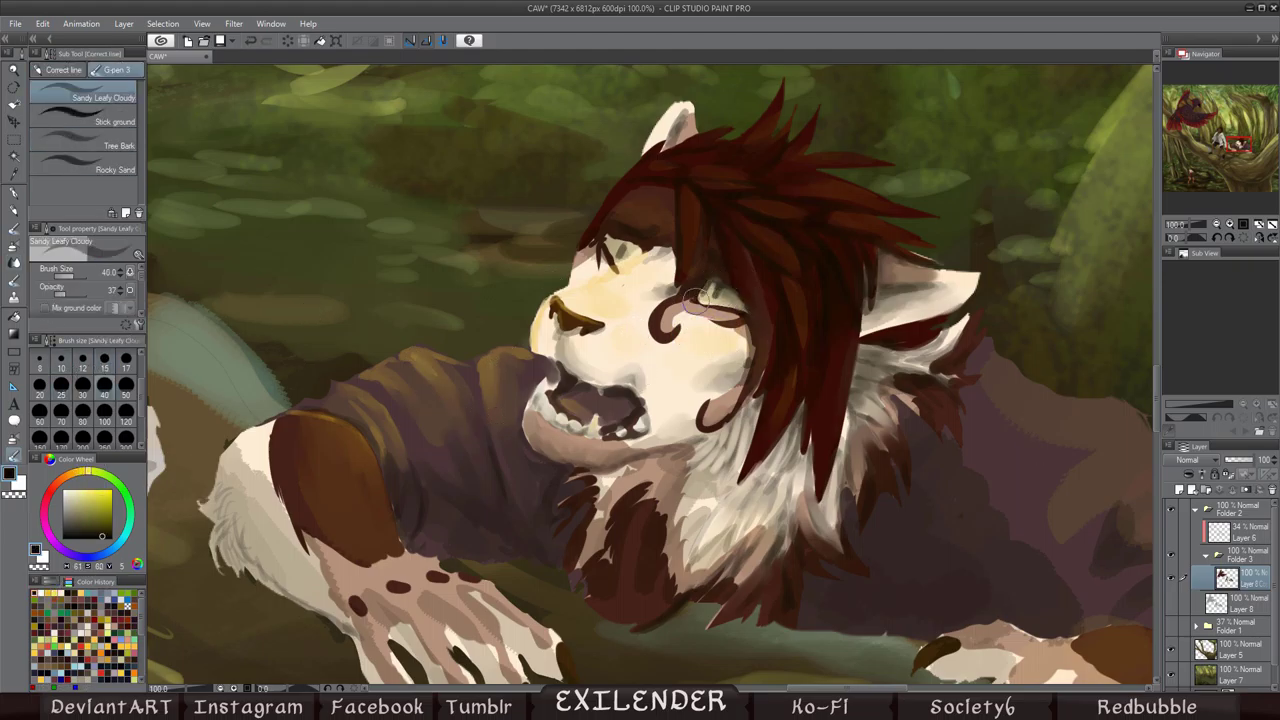
pyautogui.keyDown('alt'); pyautogui.click(577, 243); pyautogui.keyUp('alt')
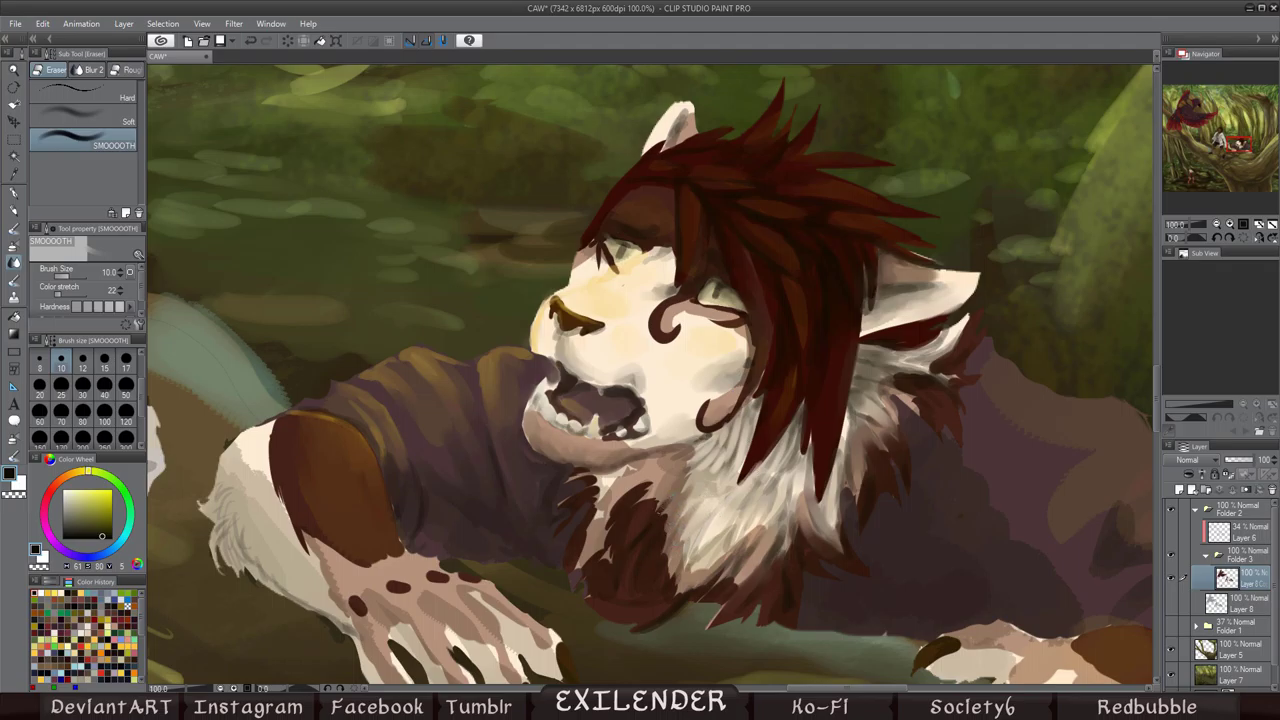
pyautogui.press('b')
pyautogui.press('e')
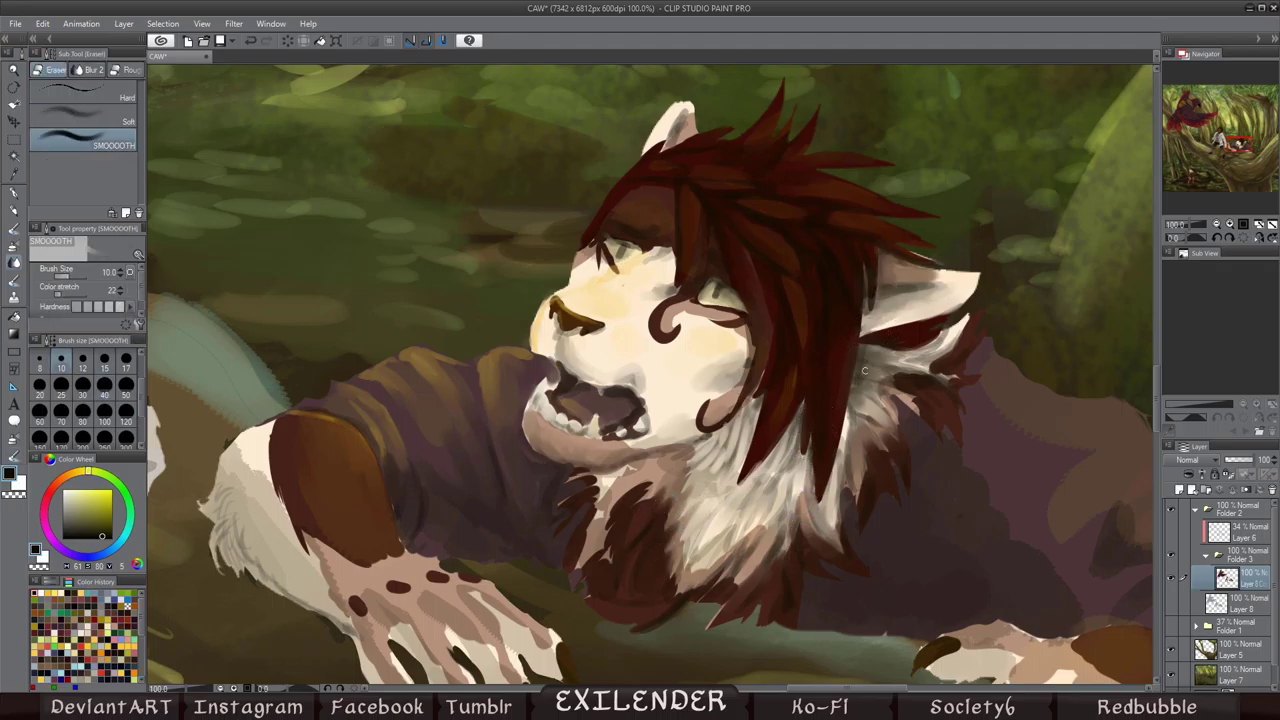
pyautogui.press('h')
pyautogui.press('b')
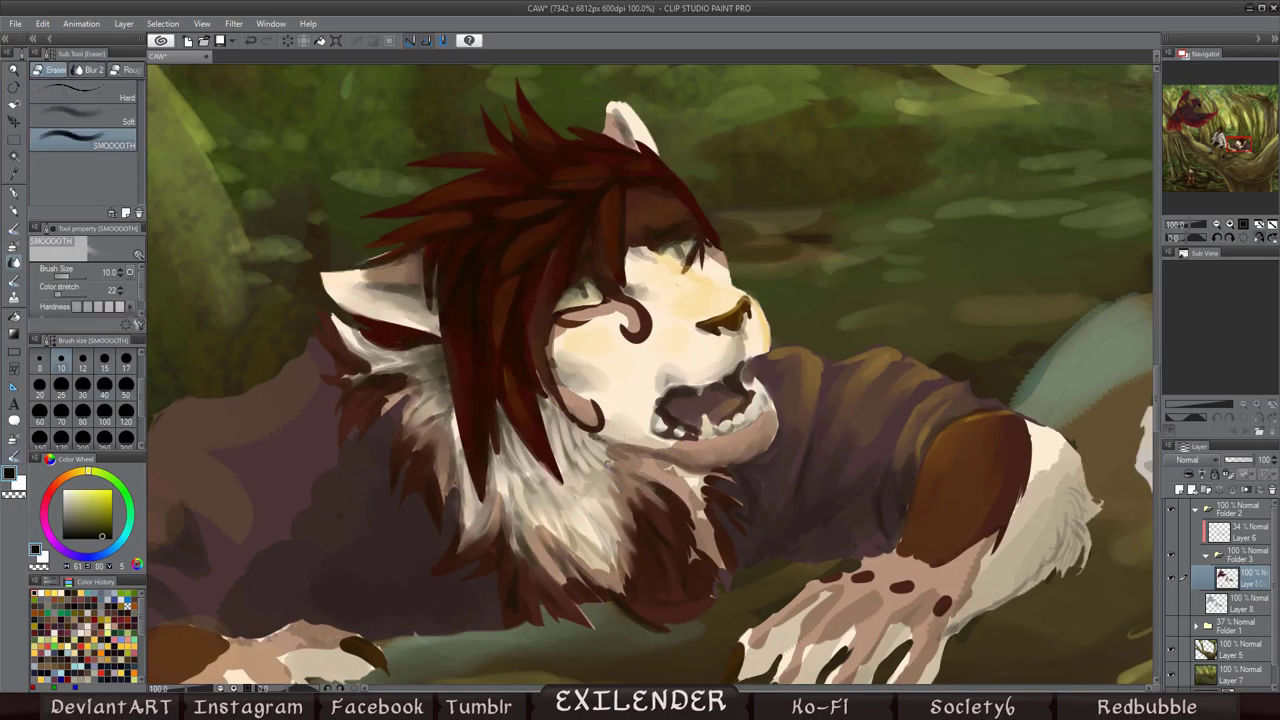
# Step: Paint dark shading under the wolf creature's jaw and into the neck fur with the brush at size 40
pyautogui.press('y')
pyautogui.moveTo(440, 410)
pyautogui.mouseDown()
pyautogui.moveTo(410, 365)
pyautogui.moveTo(355, 340)
pyautogui.mouseUp()
pyautogui.keyDown('alt'); pyautogui.click(402, 352); pyautogui.keyUp('alt')
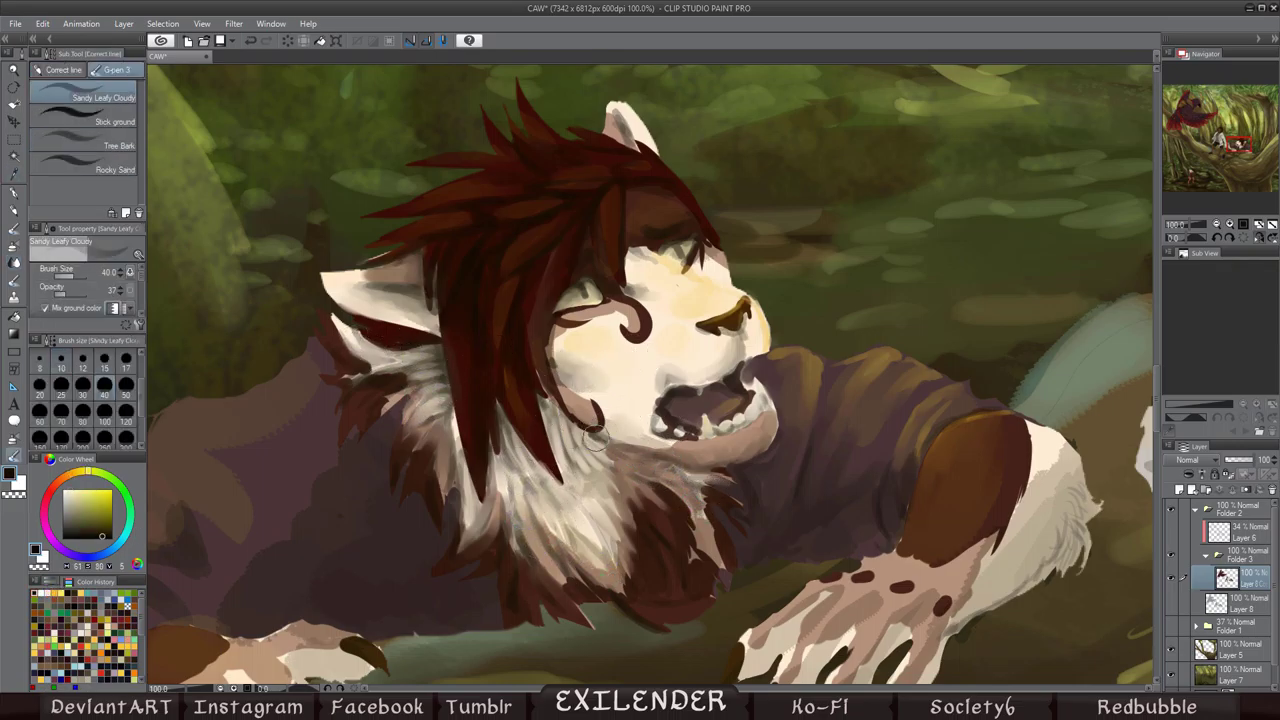
# Step: Add light yellow highlights to the wolf creature's eye, hair locks, ear and arm edge, blending them at size 10
pyautogui.press('h')
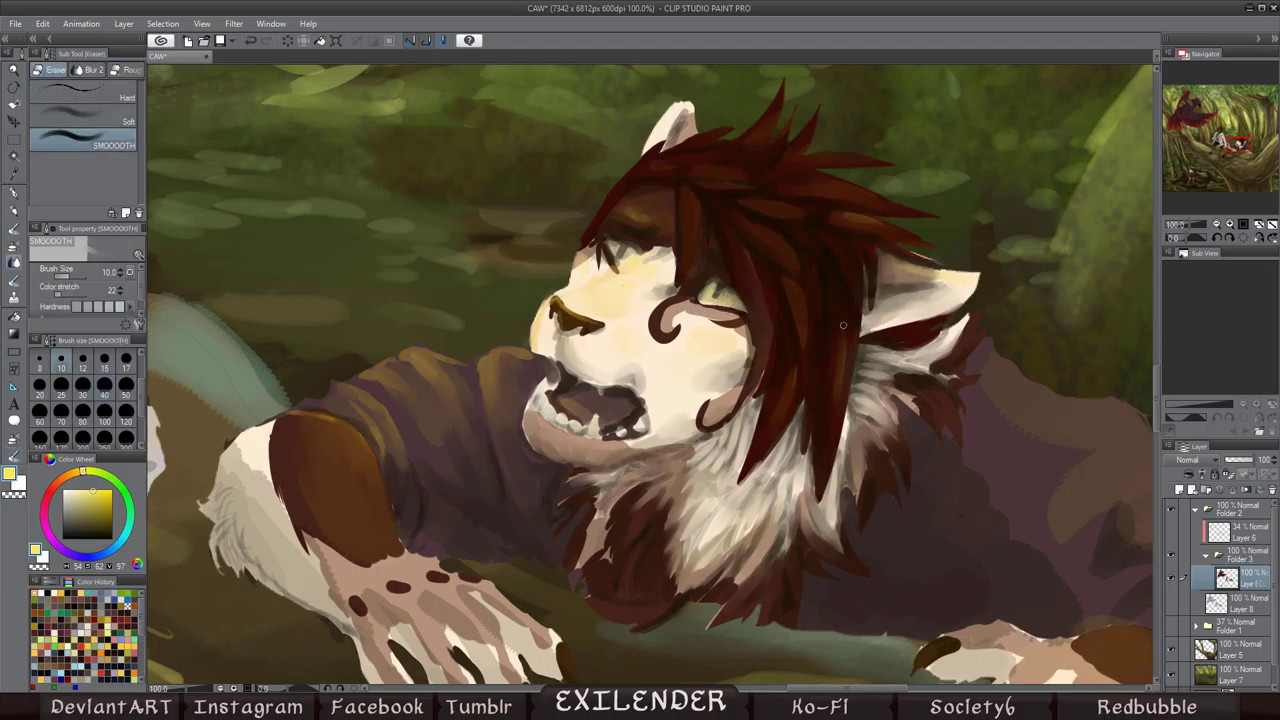
pyautogui.press('h')
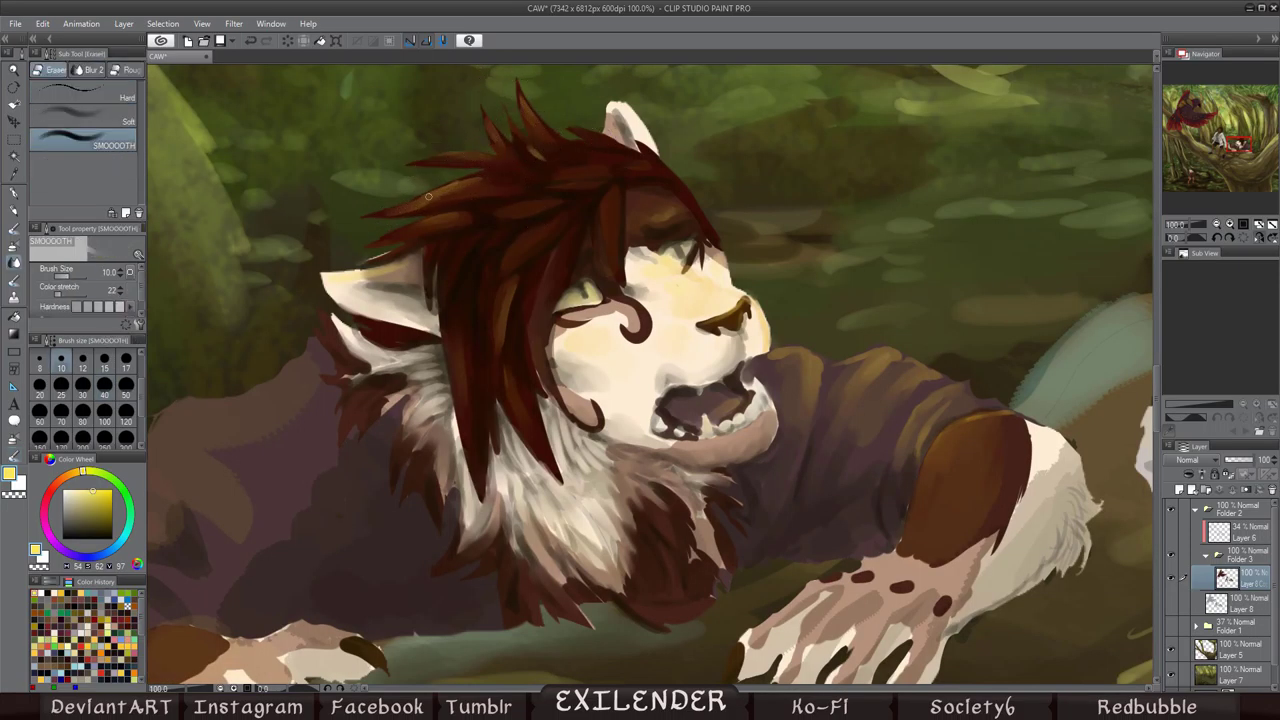
pyautogui.press('j')
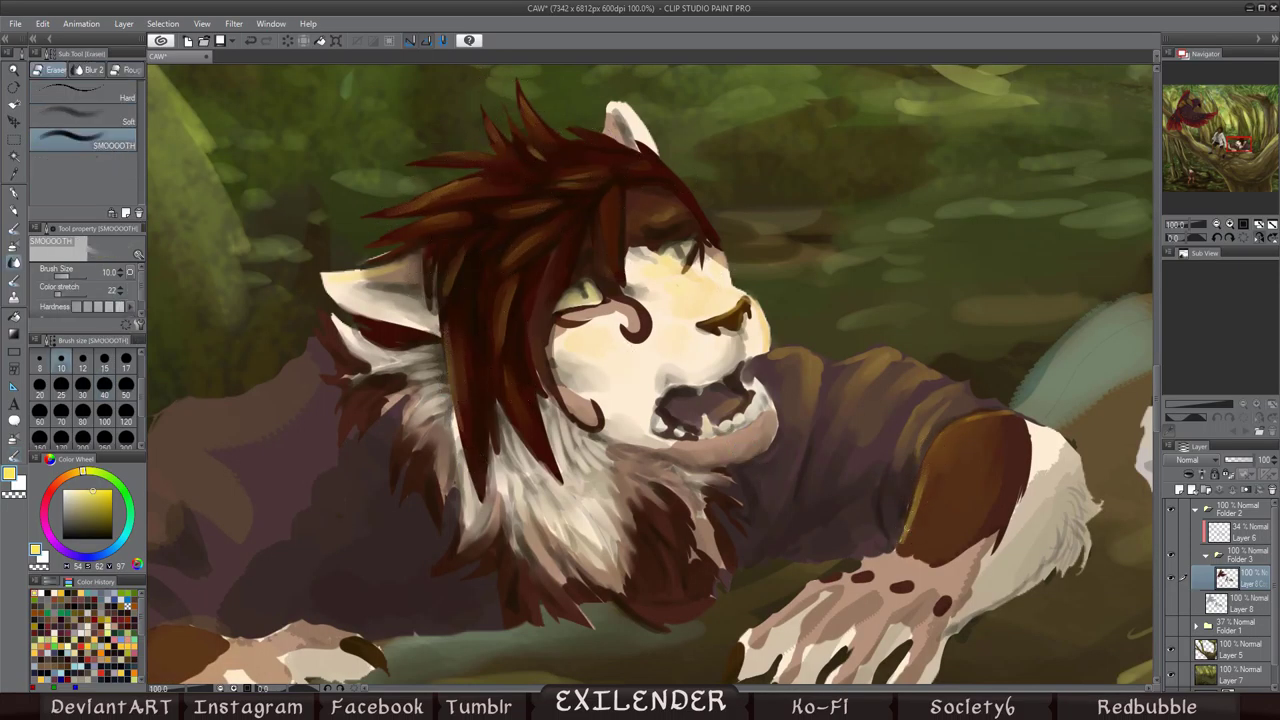
pyautogui.press('p')
# Step: Add fine light yellow highlight strands to the wolf creature's dark brown chest and neck fur at brush size 15
pyautogui.moveTo(615, 517); pyautogui.dragTo(675, 352)
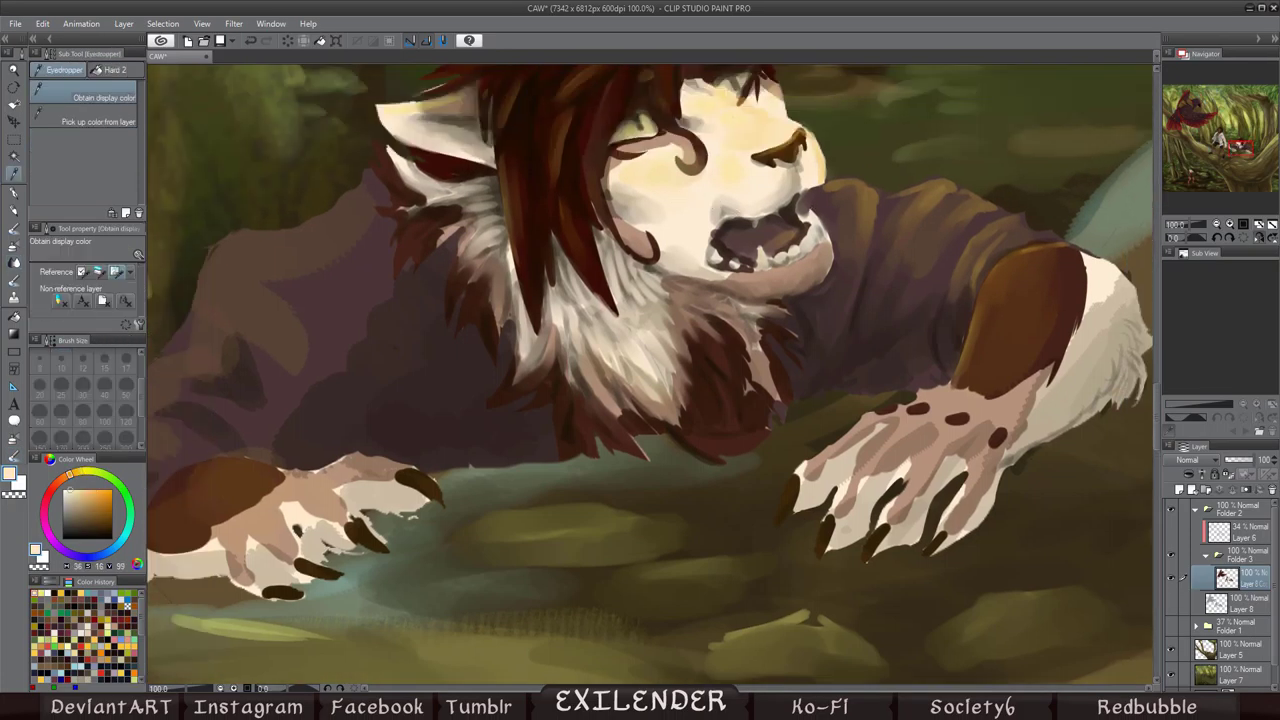
pyautogui.keyDown('alt'); pyautogui.click(774, 186); pyautogui.keyUp('alt')
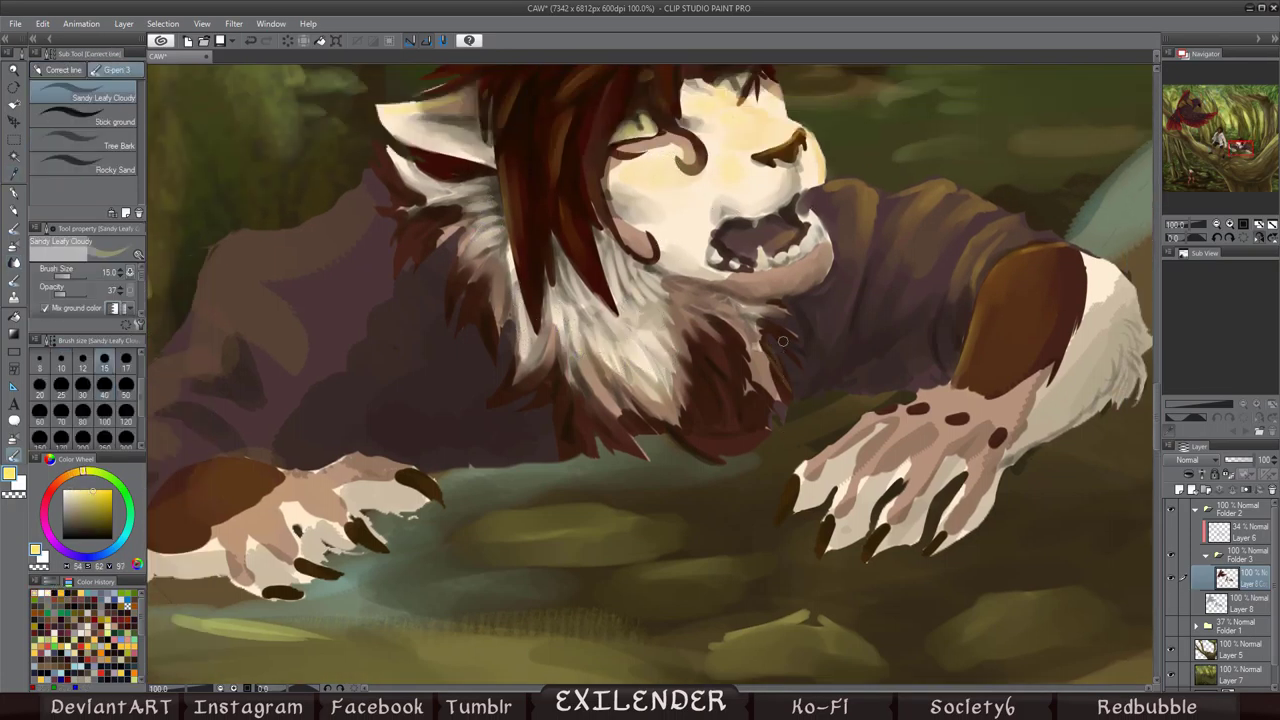
pyautogui.press('j')
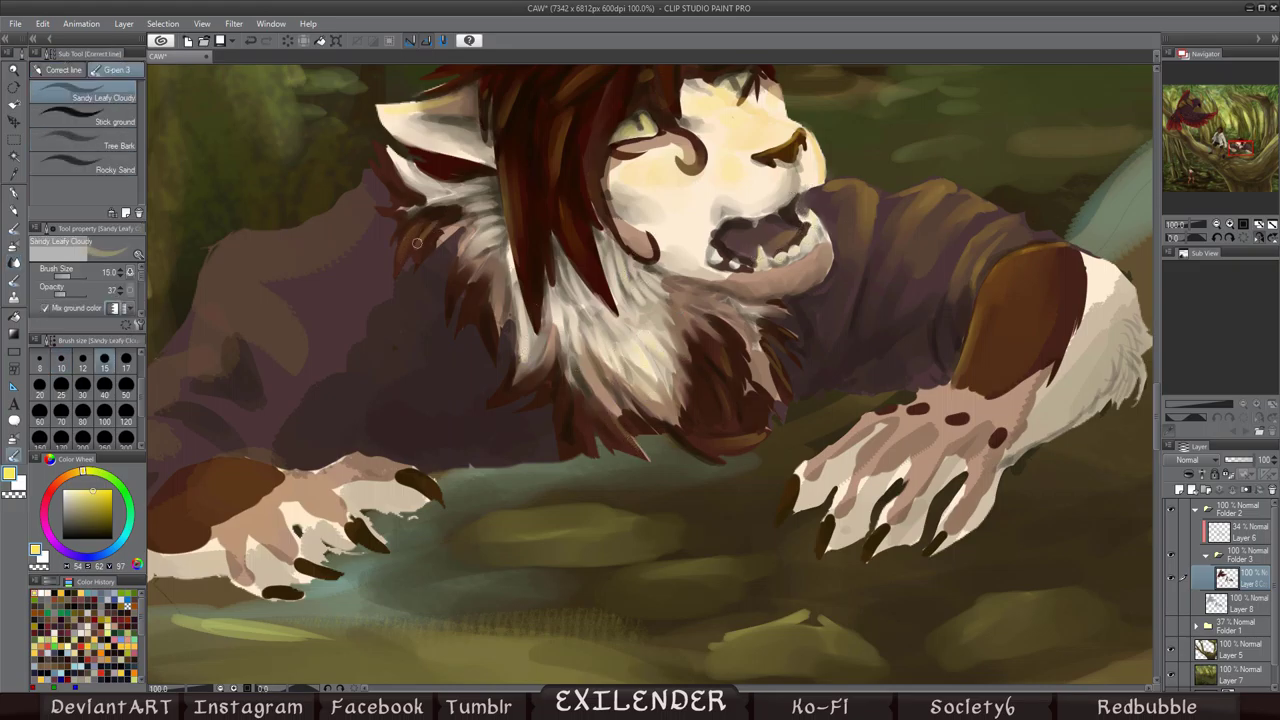
# Step: Paint thin dark fur strands on the wolf creature's white forearm and soften the edge of the brown patch
pyautogui.press('p')
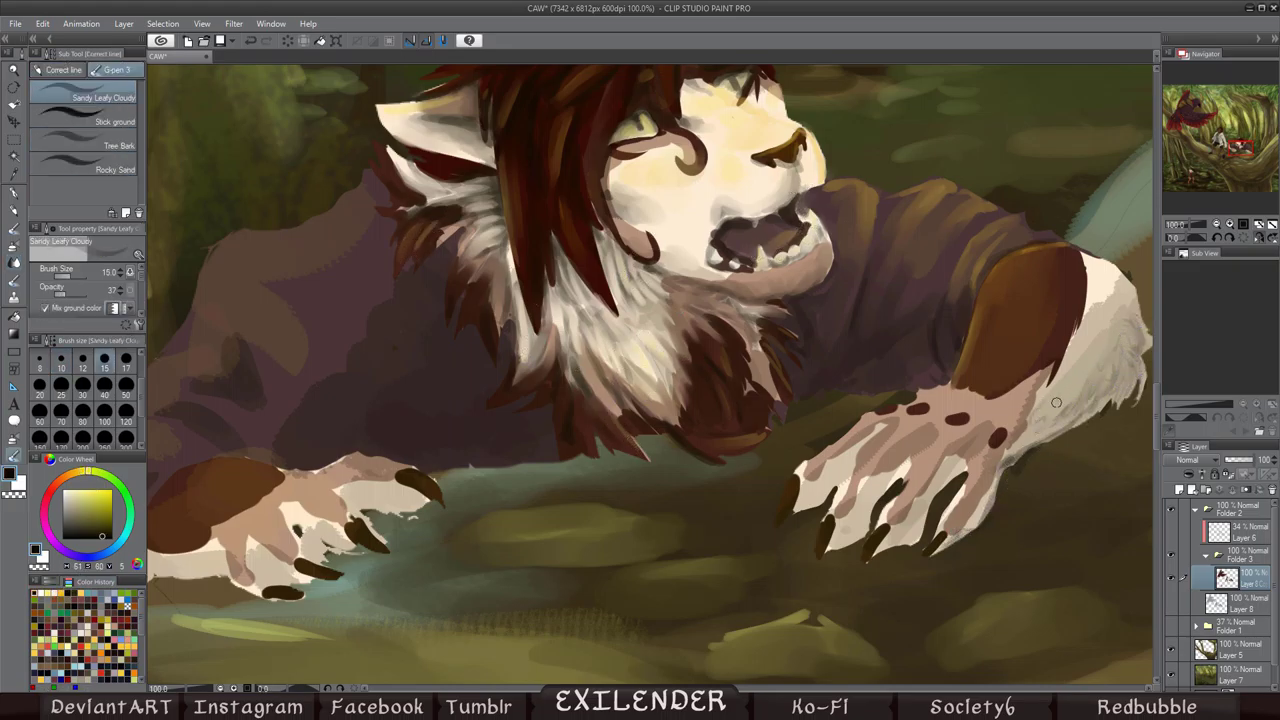
pyautogui.press('h')
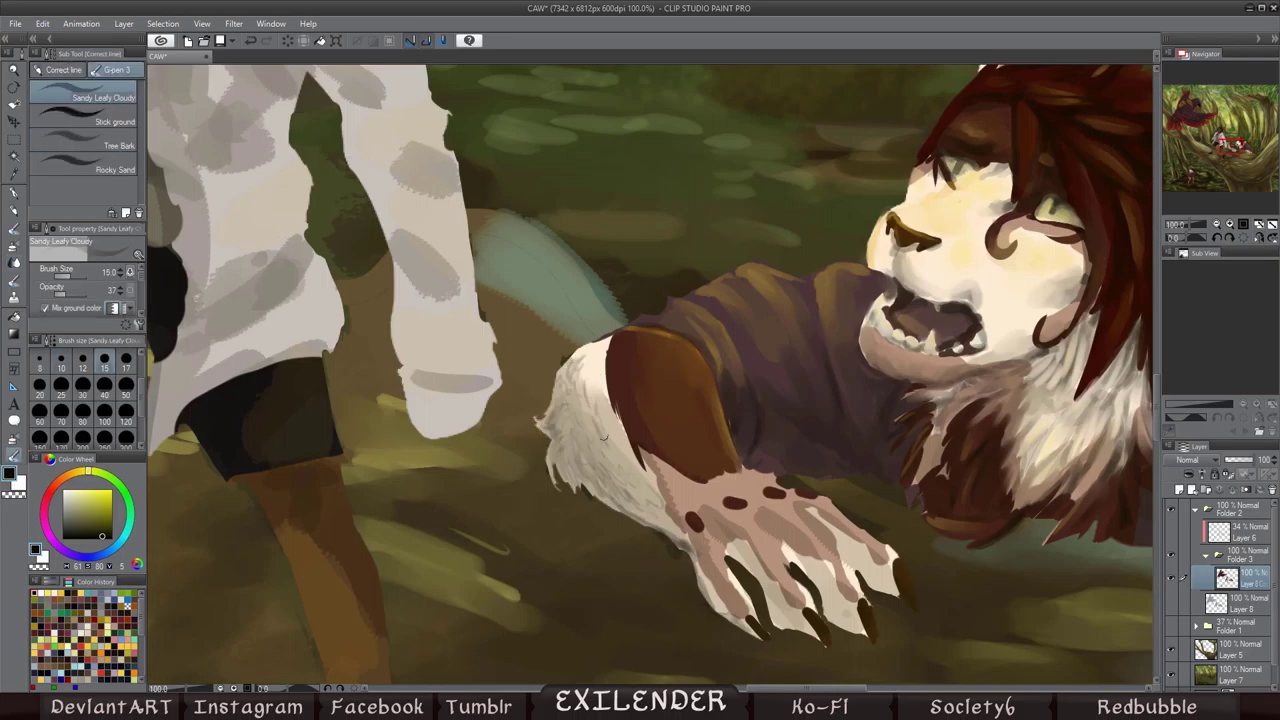
pyautogui.press('j')
pyautogui.moveTo(604, 355); pyautogui.dragTo(586, 388)
pyautogui.press('p')
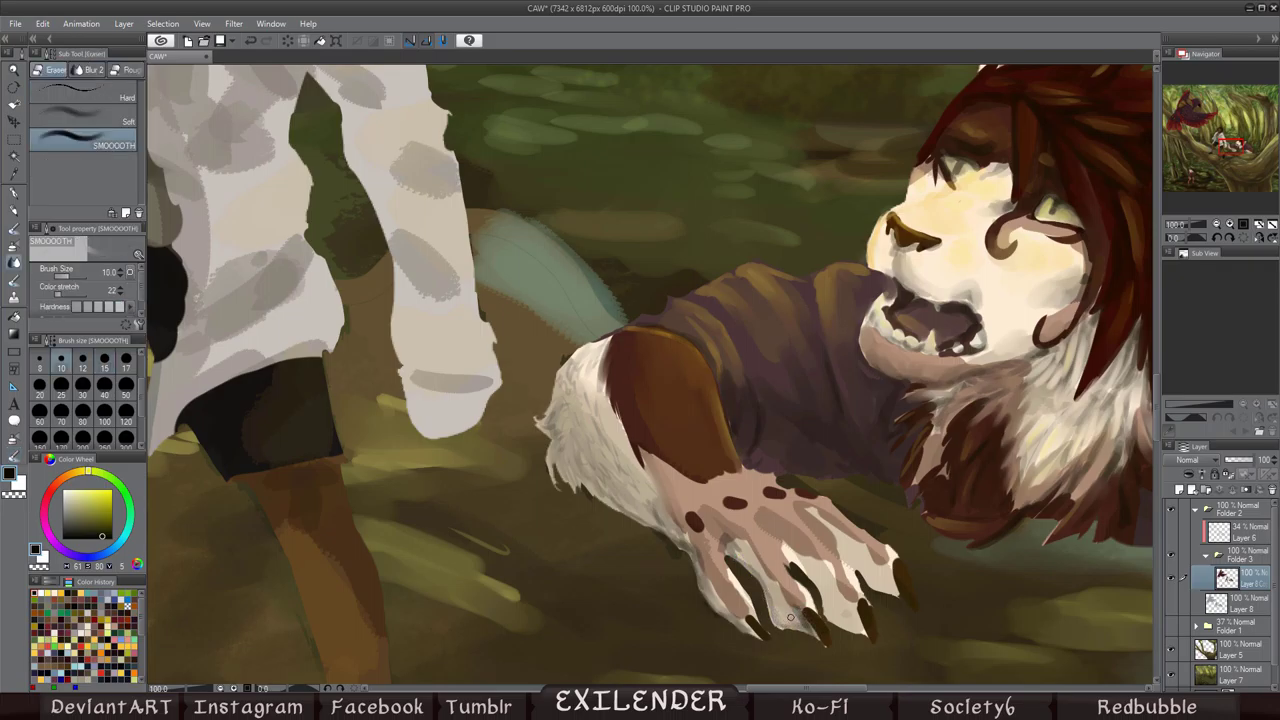
# Step: Shade the fingers and knuckles of the wolf creature's outstretched paw and blend them with the SMOOOOTH blender at size 20
pyautogui.press('j')
pyautogui.hscroll(5, 565, 330)
pyautogui.click(106, 384)
pyautogui.press('p')
pyautogui.press('j')
pyautogui.press('p')
pyautogui.press('j')
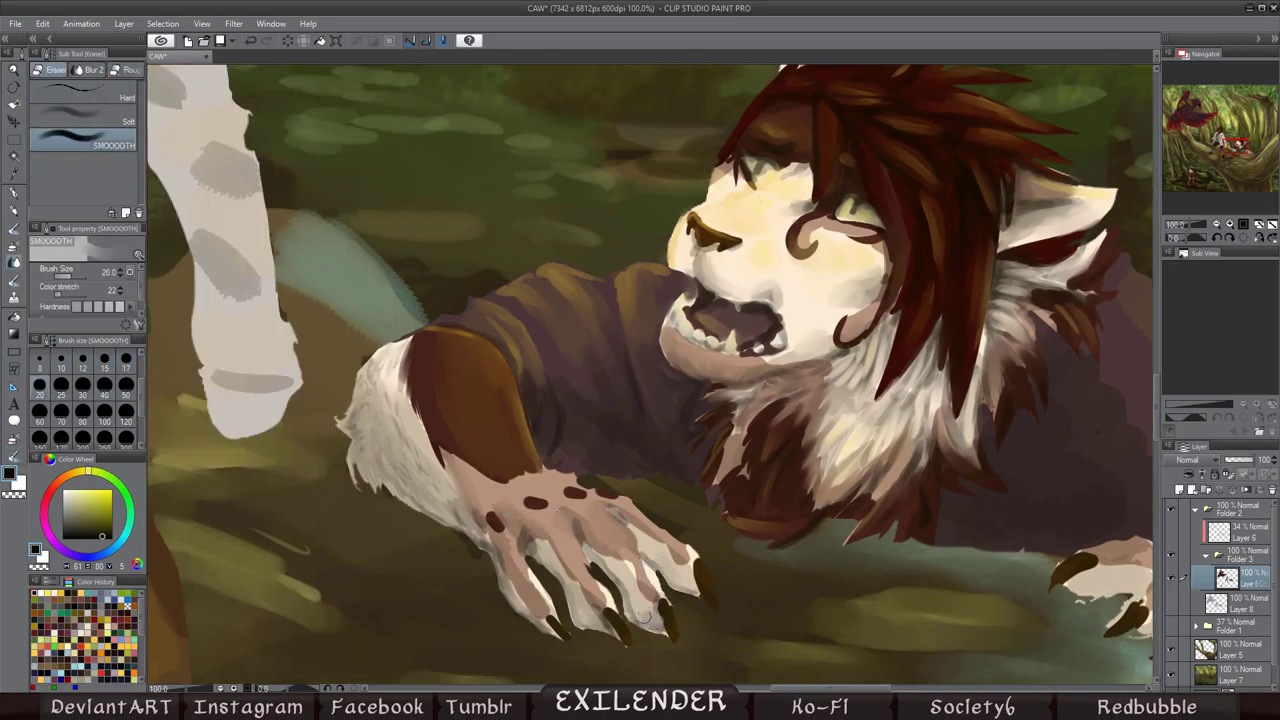
pyautogui.press('p')
pyautogui.moveTo(600, 565); pyautogui.dragTo(548, 632)
# Step: Paint yellow-orange highlights on the outstretched paw's knuckles, fingers and claws, and blend them smoothly
pyautogui.press('j')
pyautogui.press('p')
pyautogui.press('j')
pyautogui.press('p')
pyautogui.press('j')
pyautogui.press('p')
pyautogui.press('j')
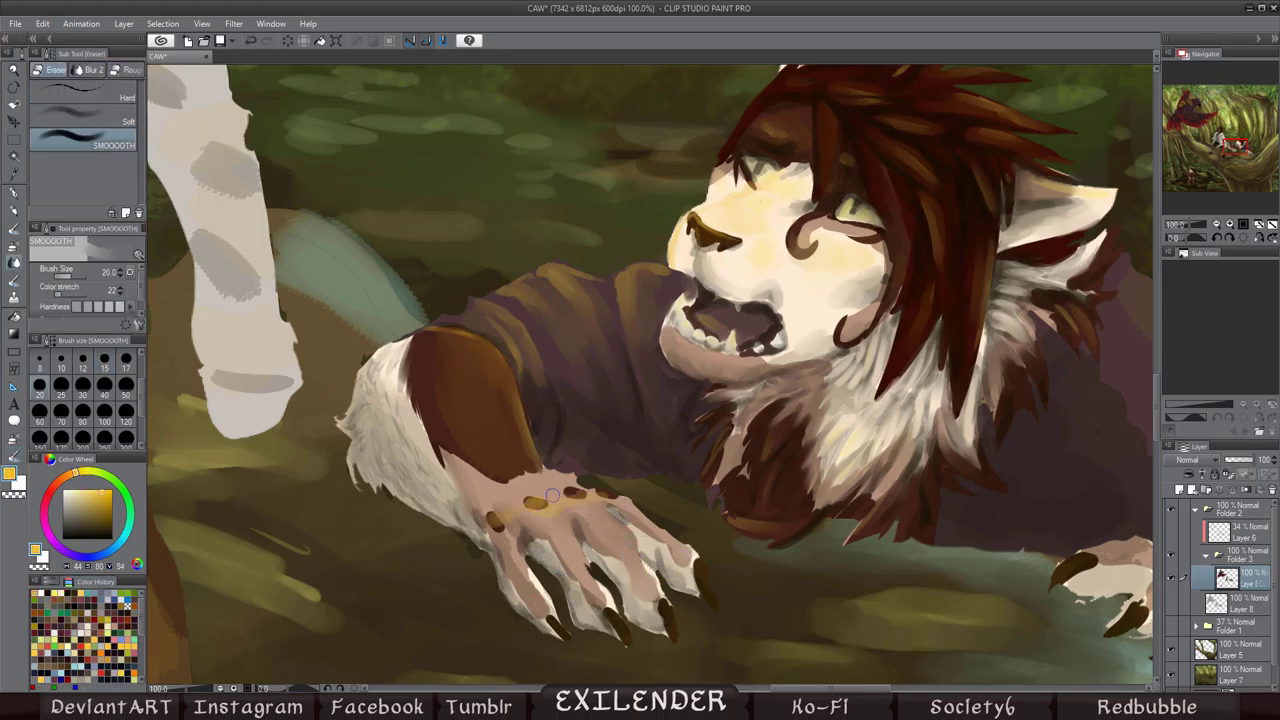
pyautogui.press('p')
pyautogui.press('j')
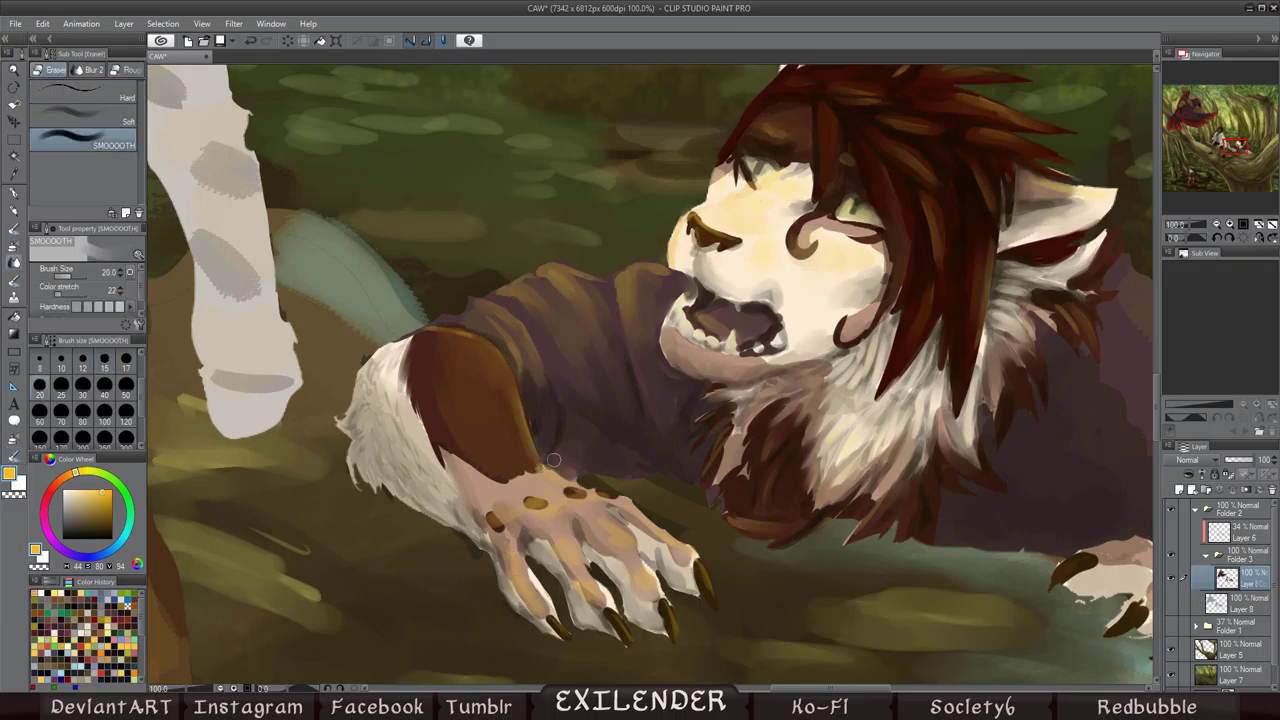
# Step: Paint near-black fold shadows on the wolf creature's outstretched shirt sleeve at brush size 15 and blend them into the purple fabric
pyautogui.press('h')
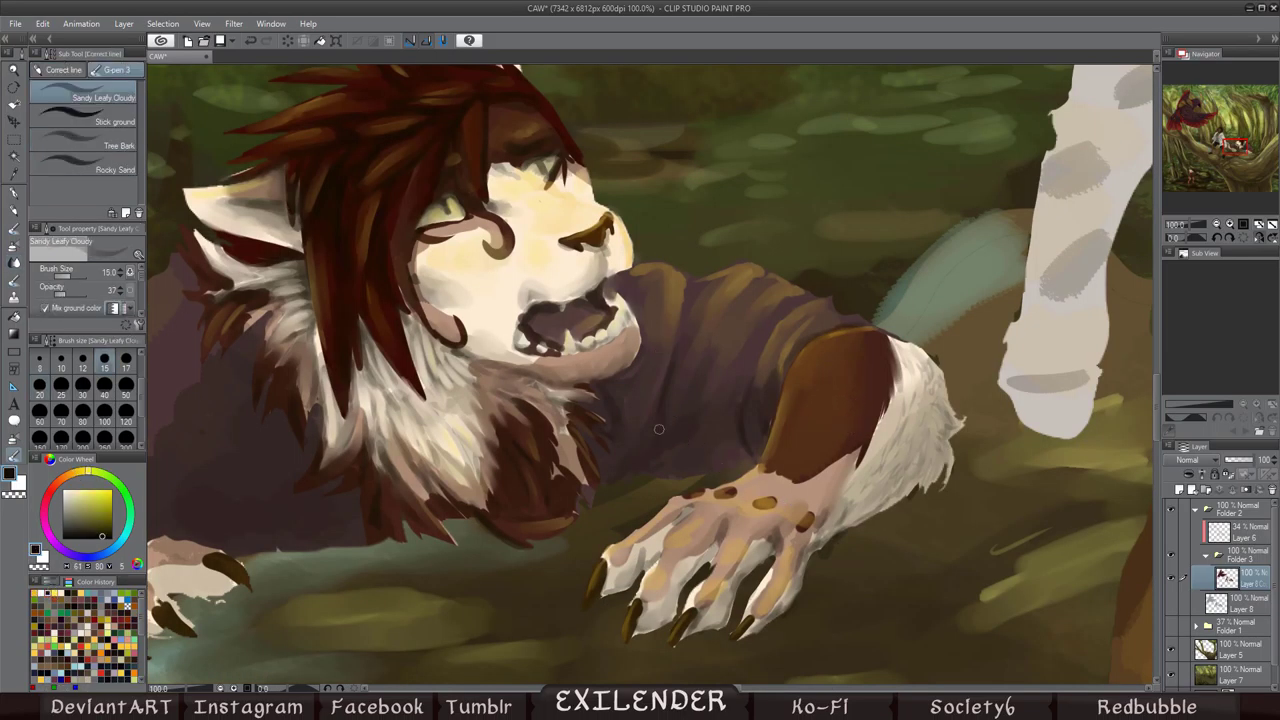
pyautogui.press('p')
pyautogui.press('j')
pyautogui.press('p')
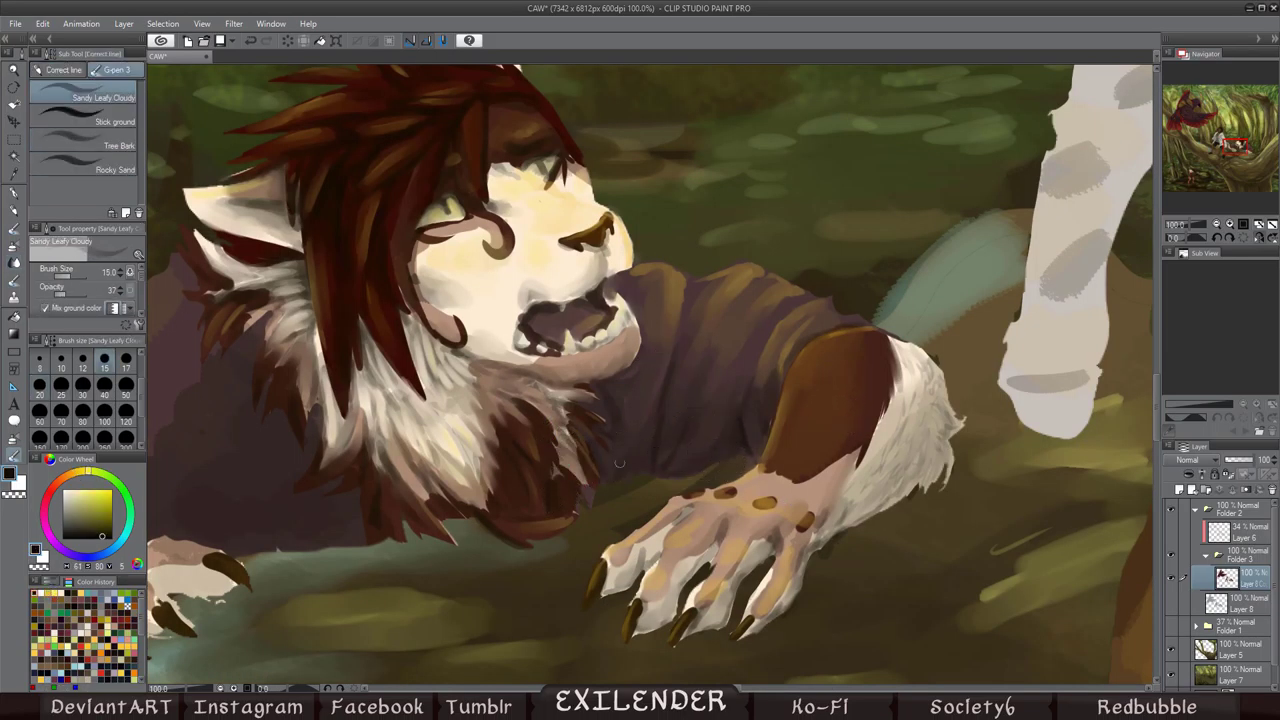
pyautogui.press('j')
pyautogui.press('p')
pyautogui.press('h')
pyautogui.press('j')
pyautogui.press('p')
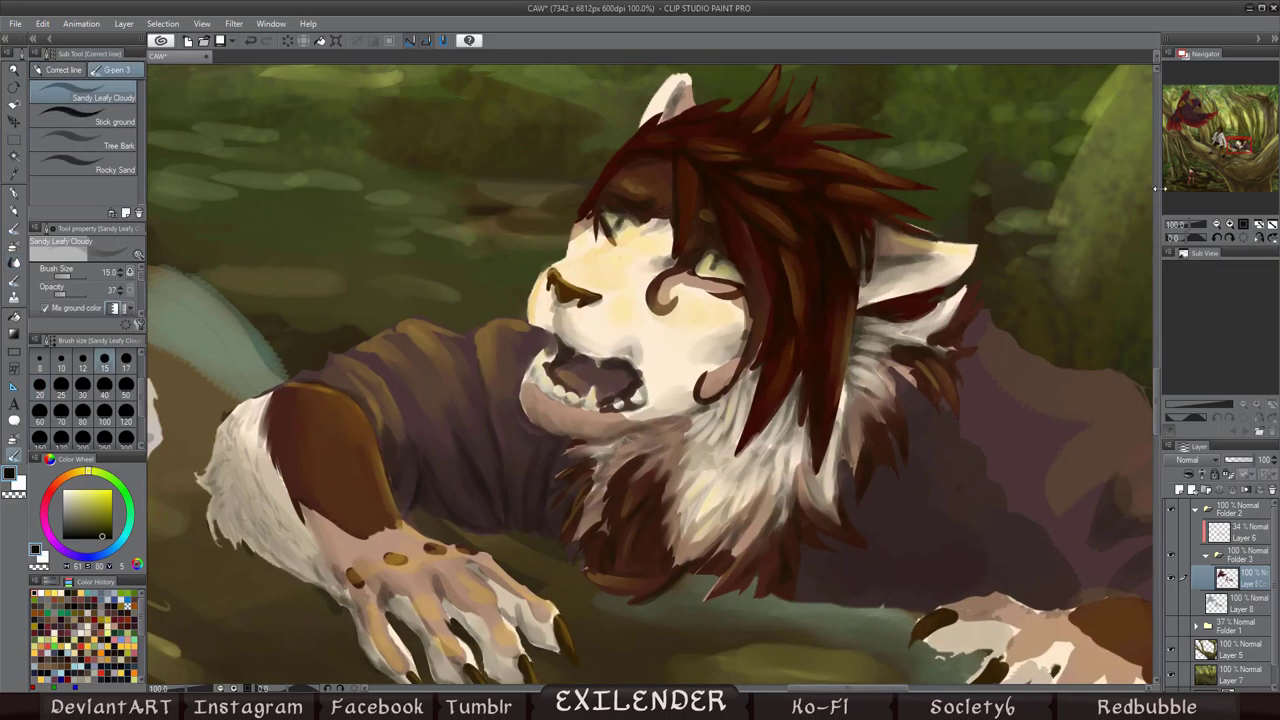
# Step: Load the character reference image into the Sub View and add light yellow highlights to the outstretched paw's fingers and knuckles
pyautogui.click(1171, 417)
pyautogui.doubleClick(229, 109)
pyautogui.keyDown('alt'); pyautogui.click(757, 234); pyautogui.keyUp('alt')
pyautogui.keyDown('alt'); pyautogui.click(565, 560); pyautogui.keyUp('alt')
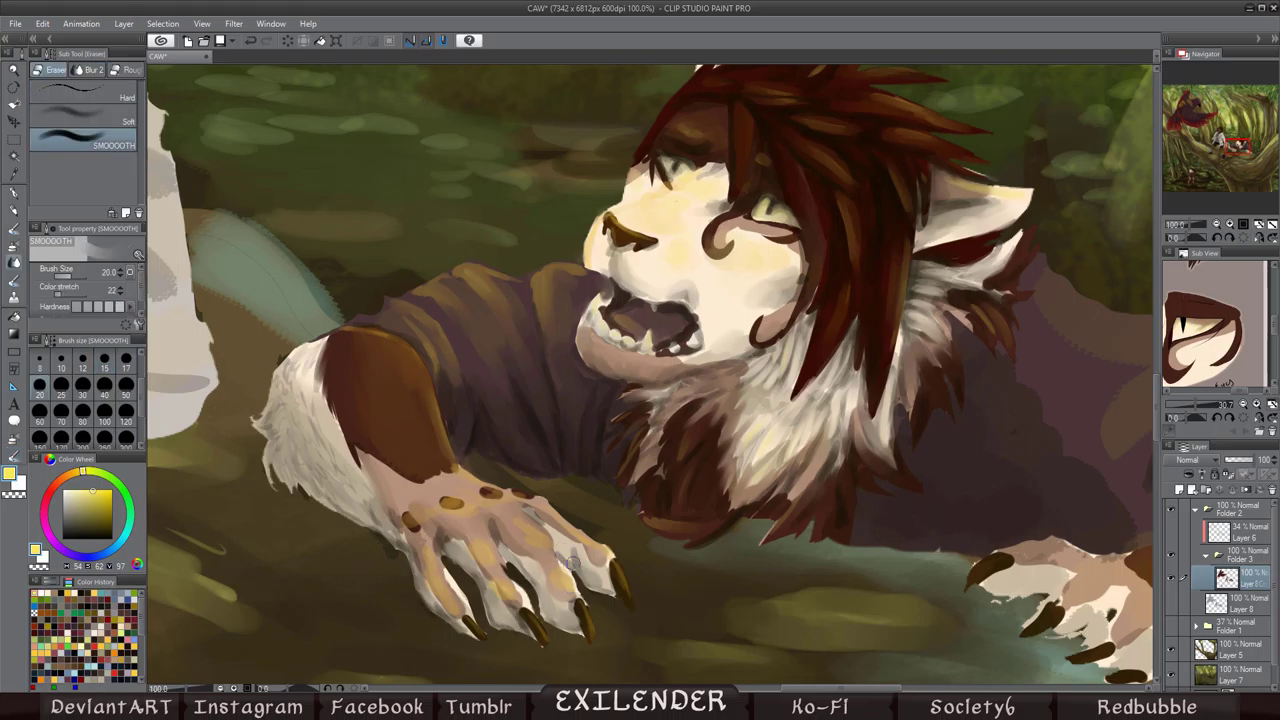
pyautogui.press('e')
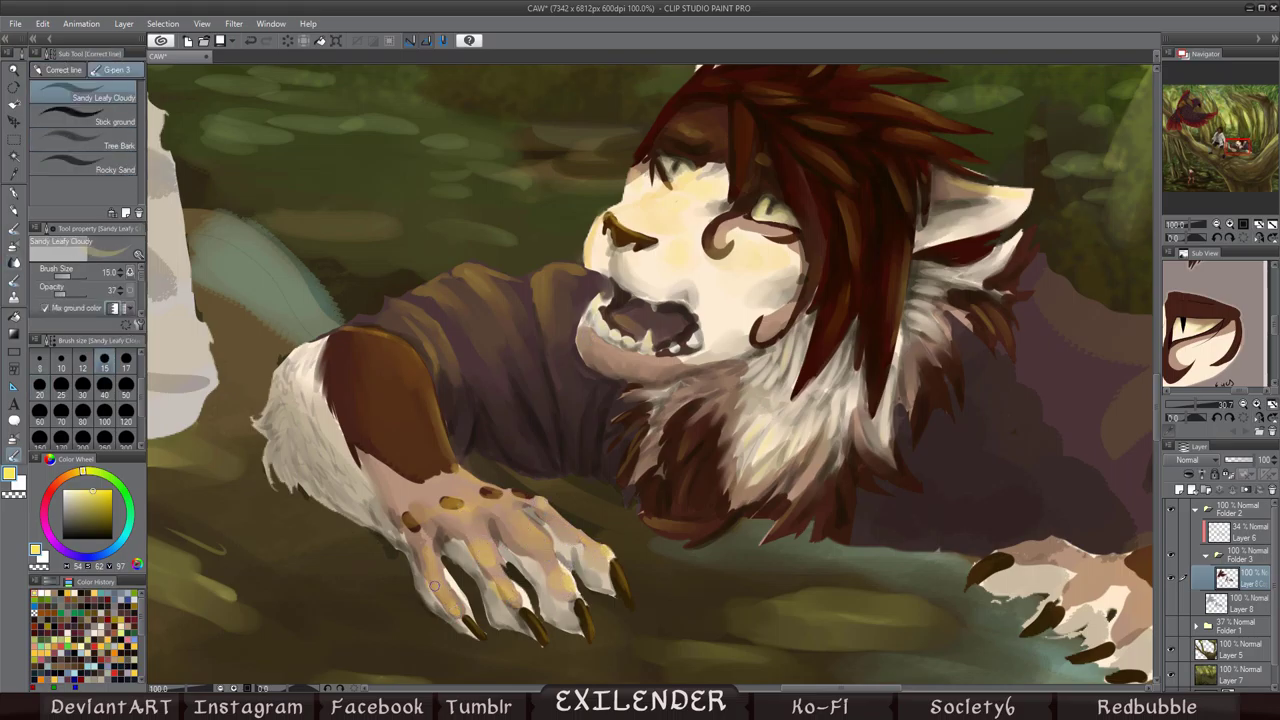
pyautogui.press('h')
pyautogui.moveTo(1275, 155); pyautogui.dragTo(1273, 155)
pyautogui.press('p')
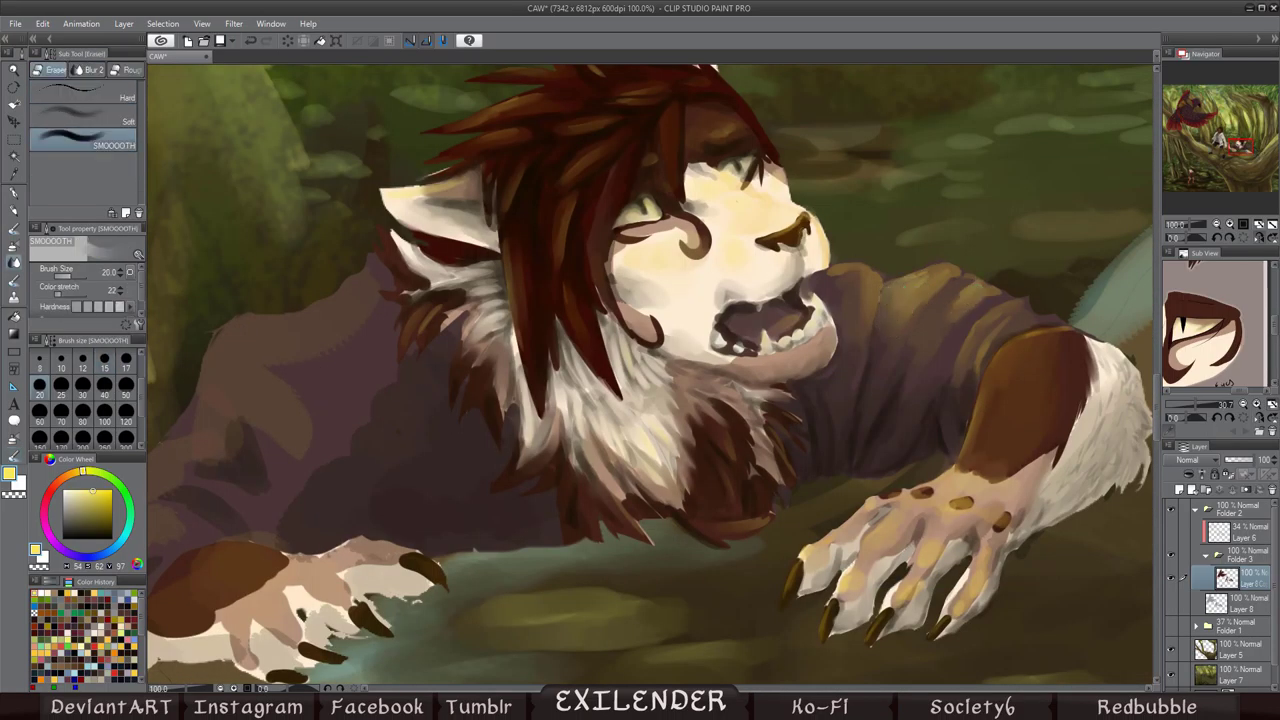
# Step: Paint yellow-orange highlights on the shirt's shoulder and the sleeve above the bent paw, and blend them with SMOOOOTH
pyautogui.moveTo(285, 330); pyautogui.dragTo(215, 420)
pyautogui.moveTo(370, 270)
pyautogui.mouseDown()
pyautogui.moveTo(250, 360)
pyautogui.moveTo(309, 326)
pyautogui.mouseUp()
pyautogui.press('e')
pyautogui.moveTo(368, 415); pyautogui.dragTo(793, 355)
pyautogui.press('p')
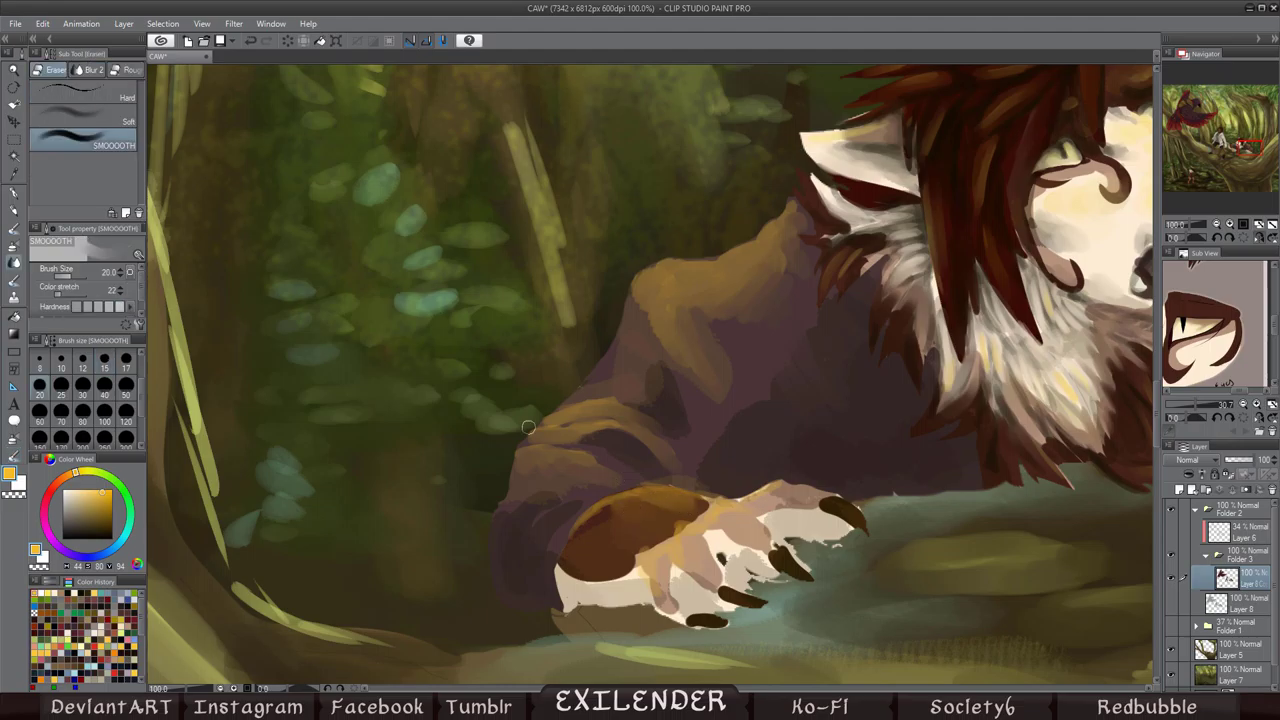
# Step: Paint near-black folds along the shirt's lower edge and inside the bent sleeve, and blend them with SMOOOOTH
pyautogui.keyDown('alt'); pyautogui.click(786, 452); pyautogui.keyUp('alt')
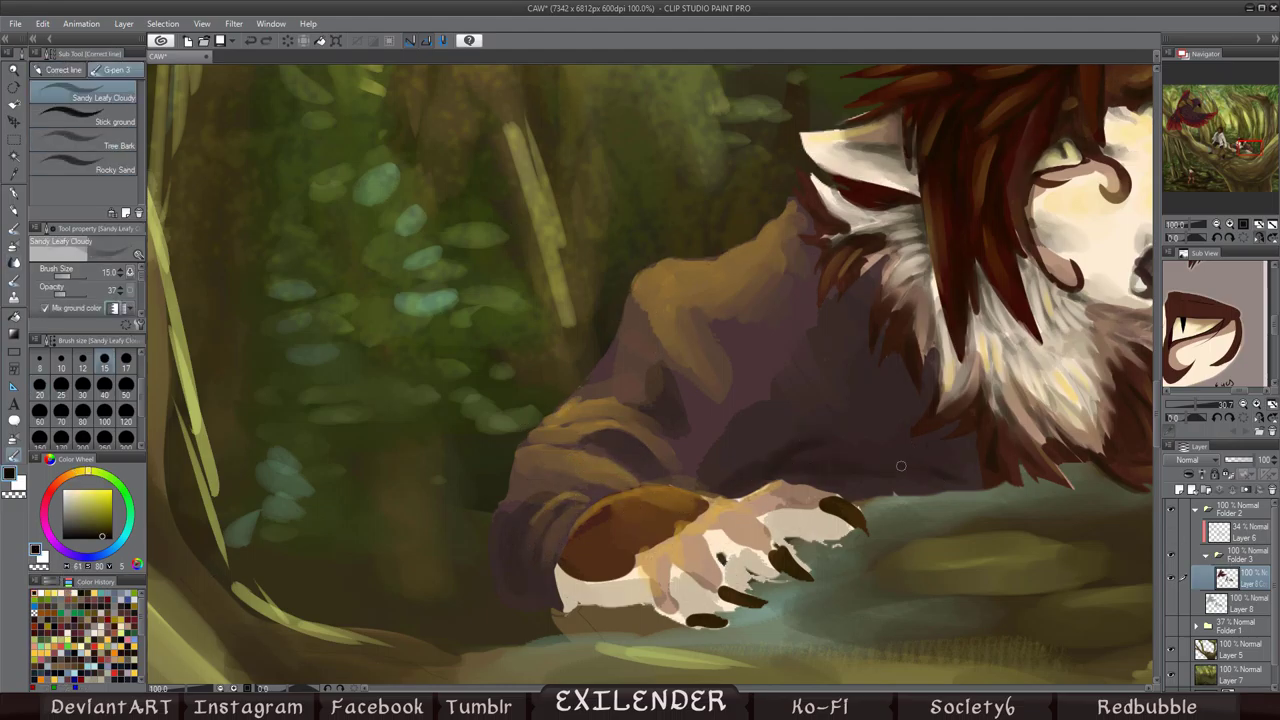
pyautogui.moveTo(940, 466); pyautogui.dragTo(1000, 488)
pyautogui.moveTo(884, 492); pyautogui.dragTo(978, 480)
pyautogui.press('e')
pyautogui.press('h')
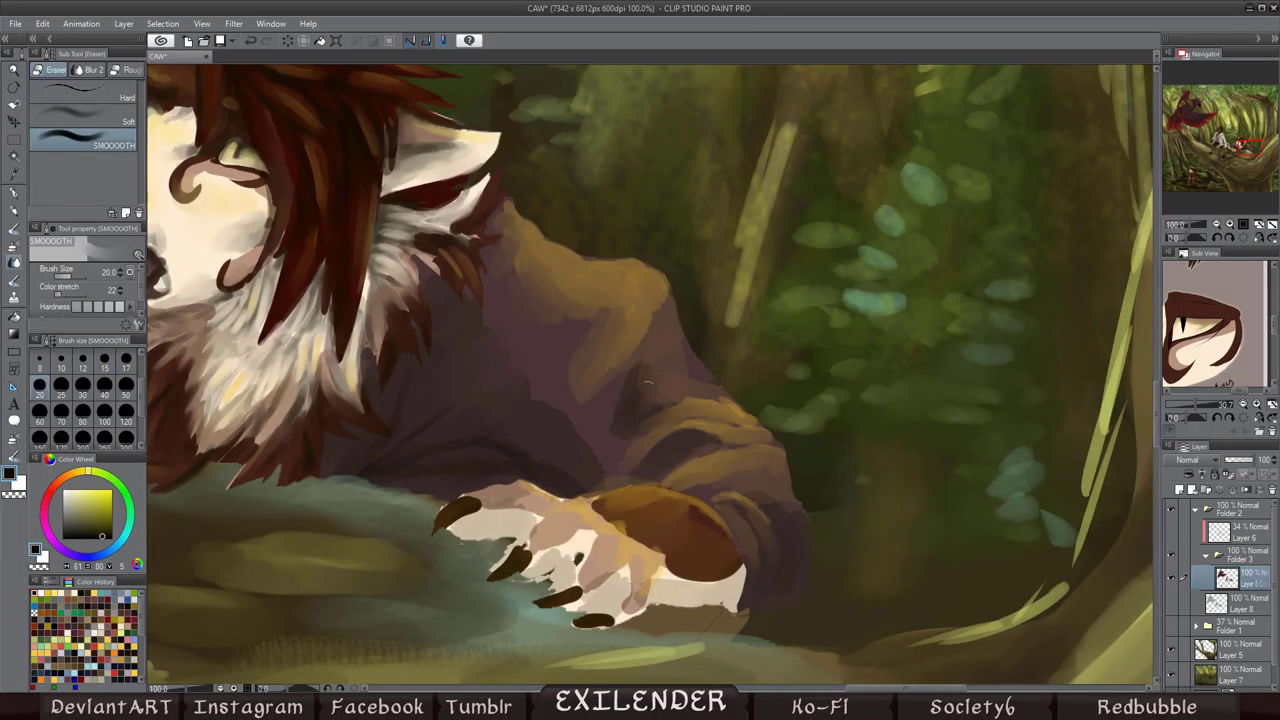
# Step: Shade the fingers and claw bases of the wolf creature's bent paw and smooth the edges with the blender at size 15
pyautogui.press('[')
pyautogui.moveTo(535, 600); pyautogui.dragTo(584, 586)
pyautogui.moveTo(570, 632); pyautogui.dragTo(606, 604)
pyautogui.moveTo(490, 538); pyautogui.dragTo(552, 512)
pyautogui.moveTo(730, 608); pyautogui.dragTo(738, 598)
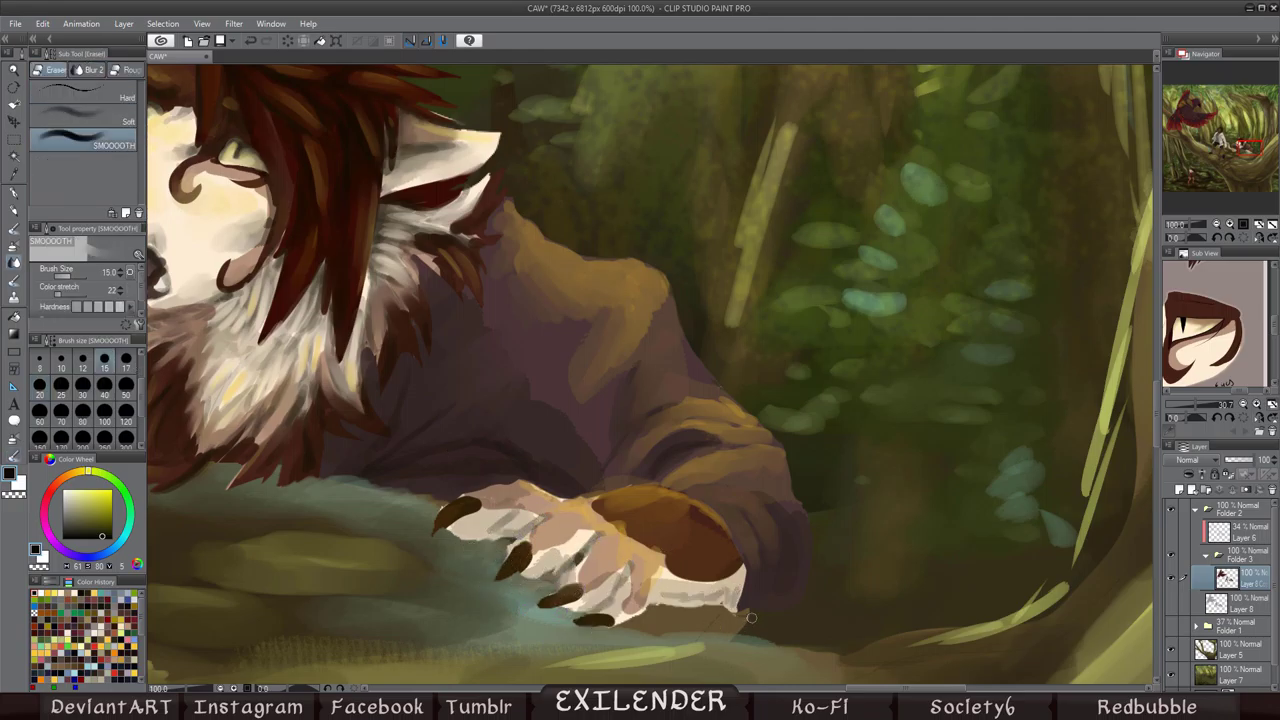
pyautogui.press('b')
pyautogui.press('e')
pyautogui.press('h')
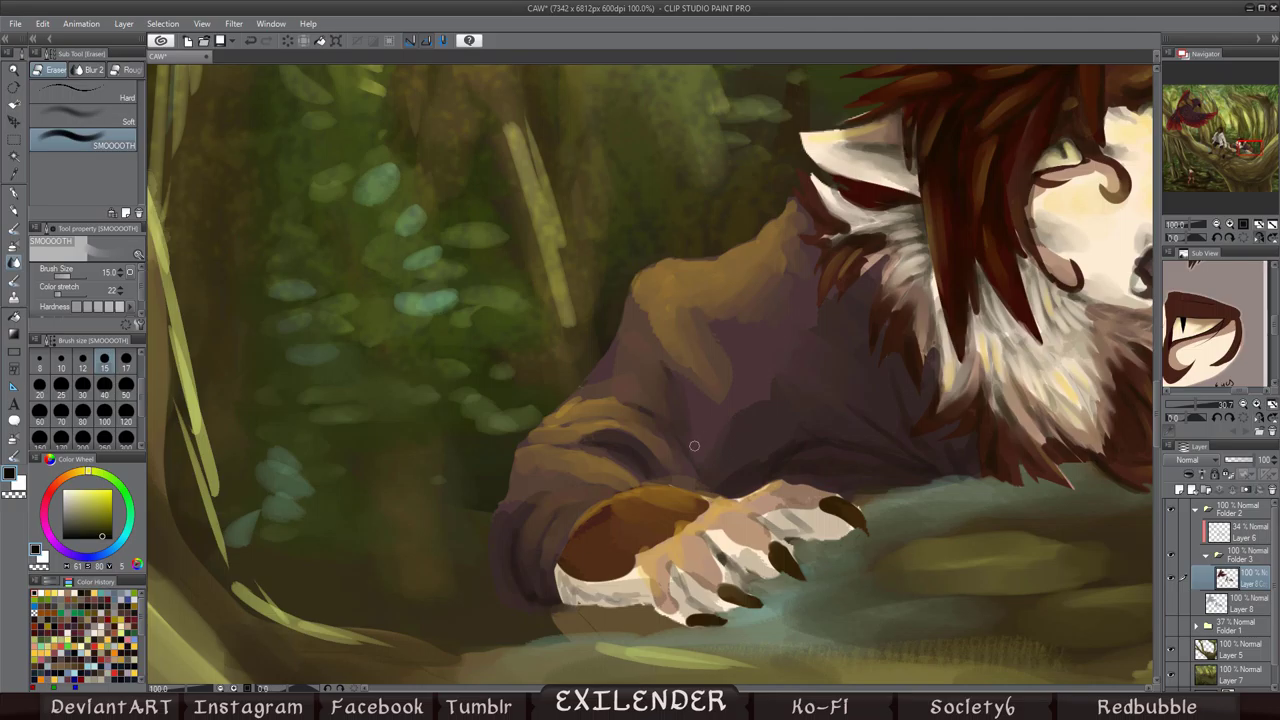
# Step: Add light yellow highlights along the shirt's shoulder and bent sleeve, and blend them into the fabric
pyautogui.press('h')
pyautogui.press('b')
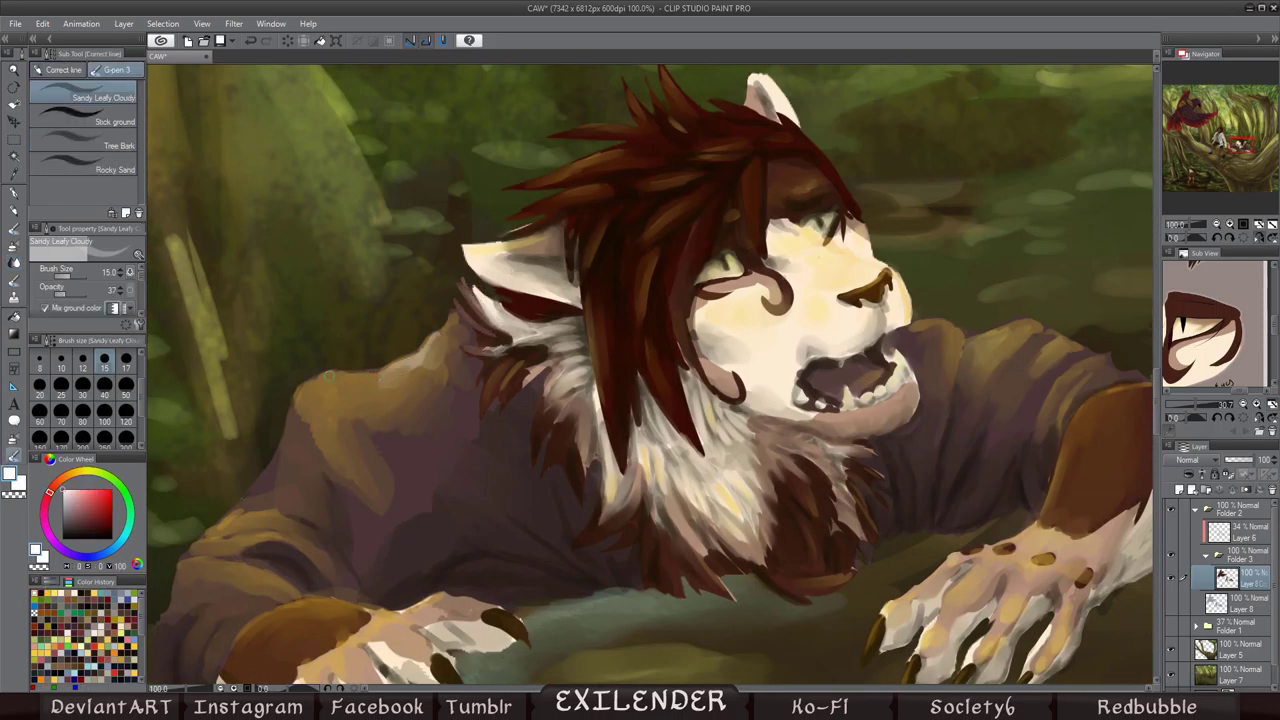
pyautogui.keyDown('alt'); pyautogui.click(330, 395); pyautogui.keyUp('alt')
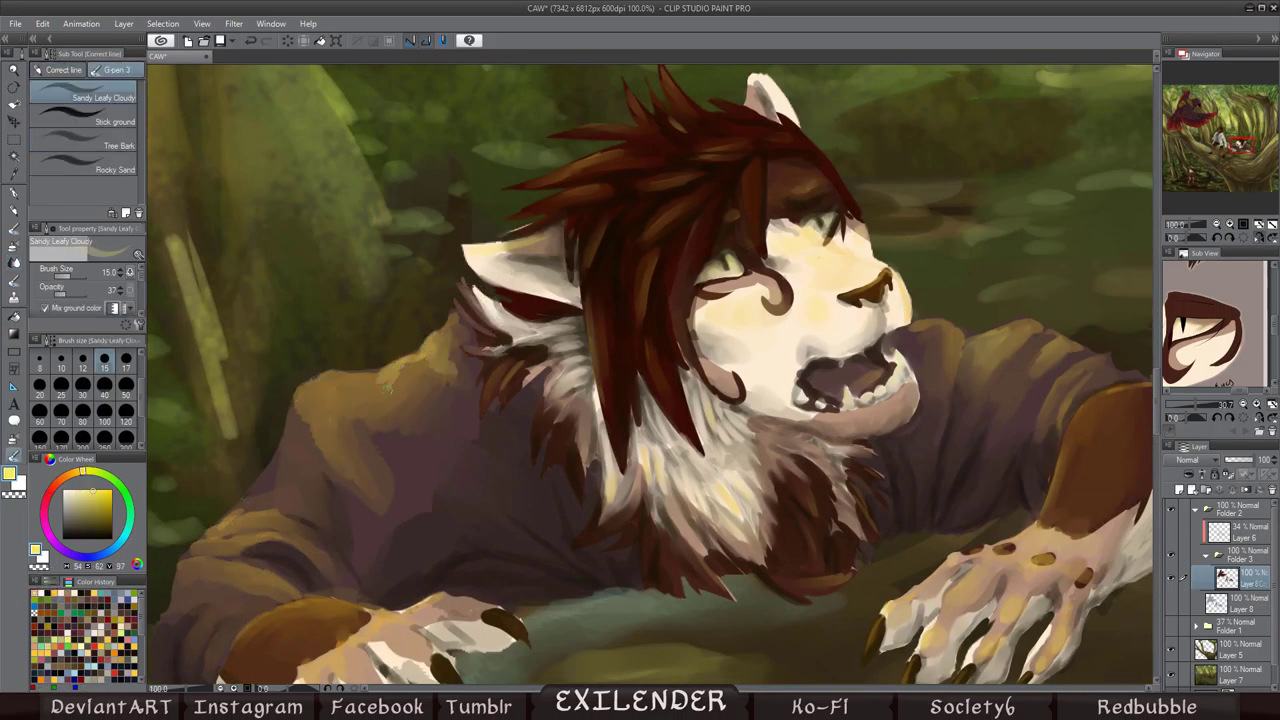
pyautogui.moveTo(280, 537); pyautogui.dragTo(250, 580)
pyautogui.press('e')
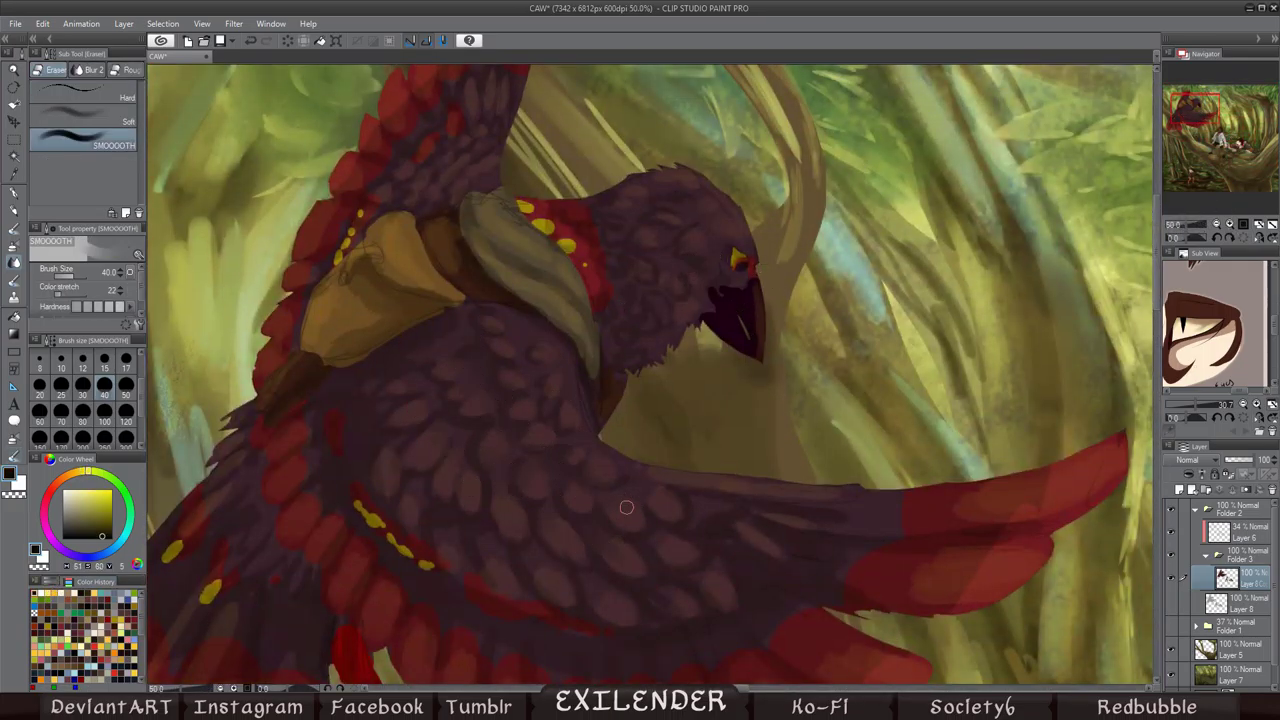
# Step: Paint a light yellow rim highlight along the upper edge of the crow's spread wing at brush size 40 and blend it
pyautogui.press('b')
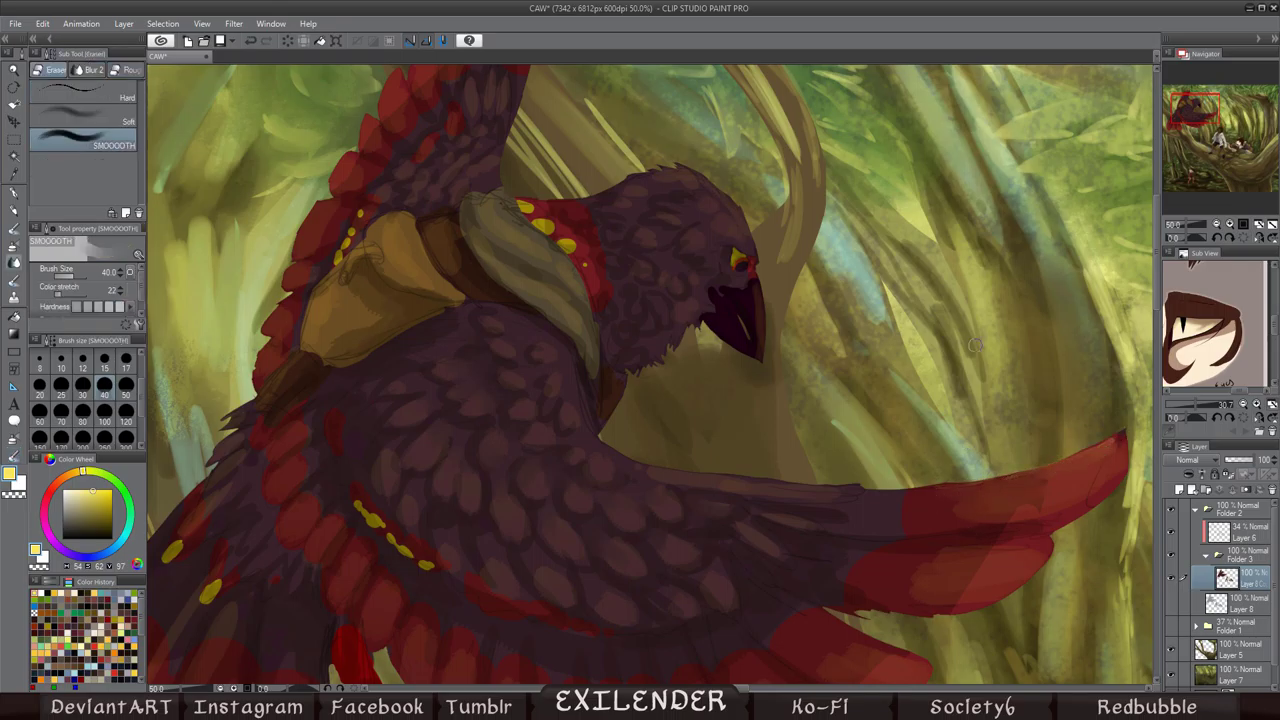
pyautogui.press('h')
pyautogui.moveTo(526, 489); pyautogui.dragTo(440, 492)
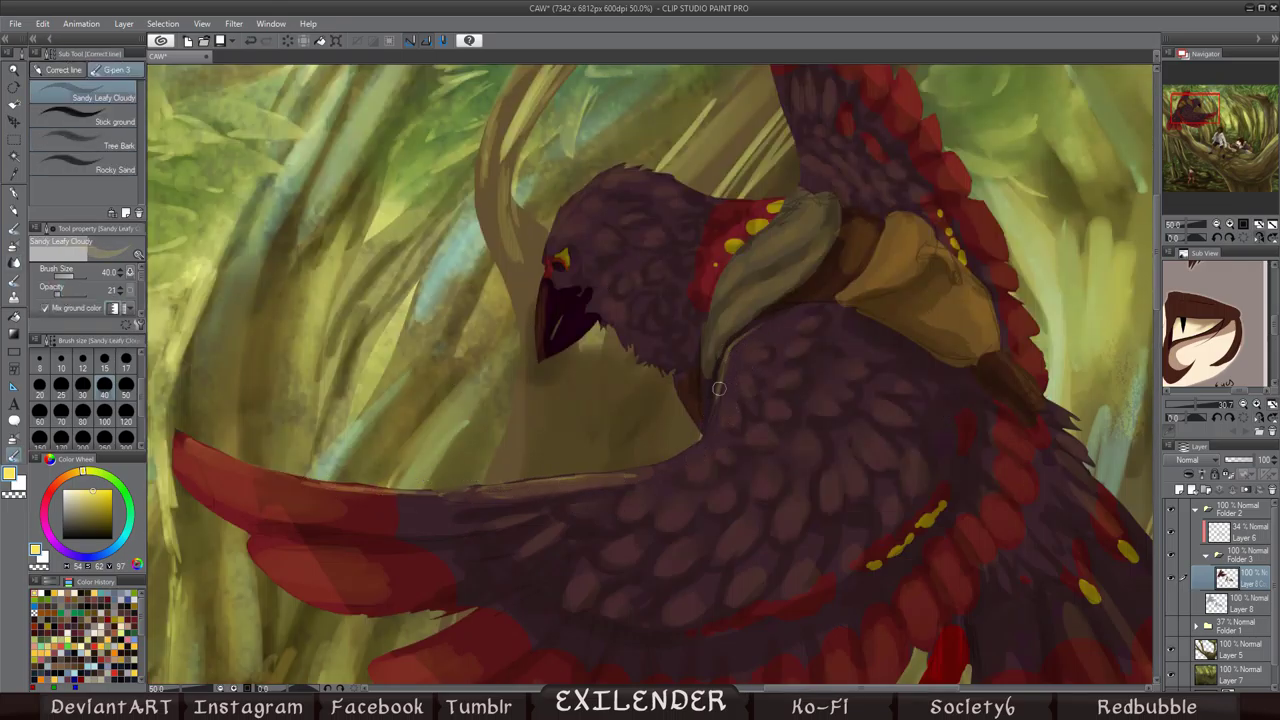
pyautogui.press('e')
pyautogui.press('b')
pyautogui.press('e')
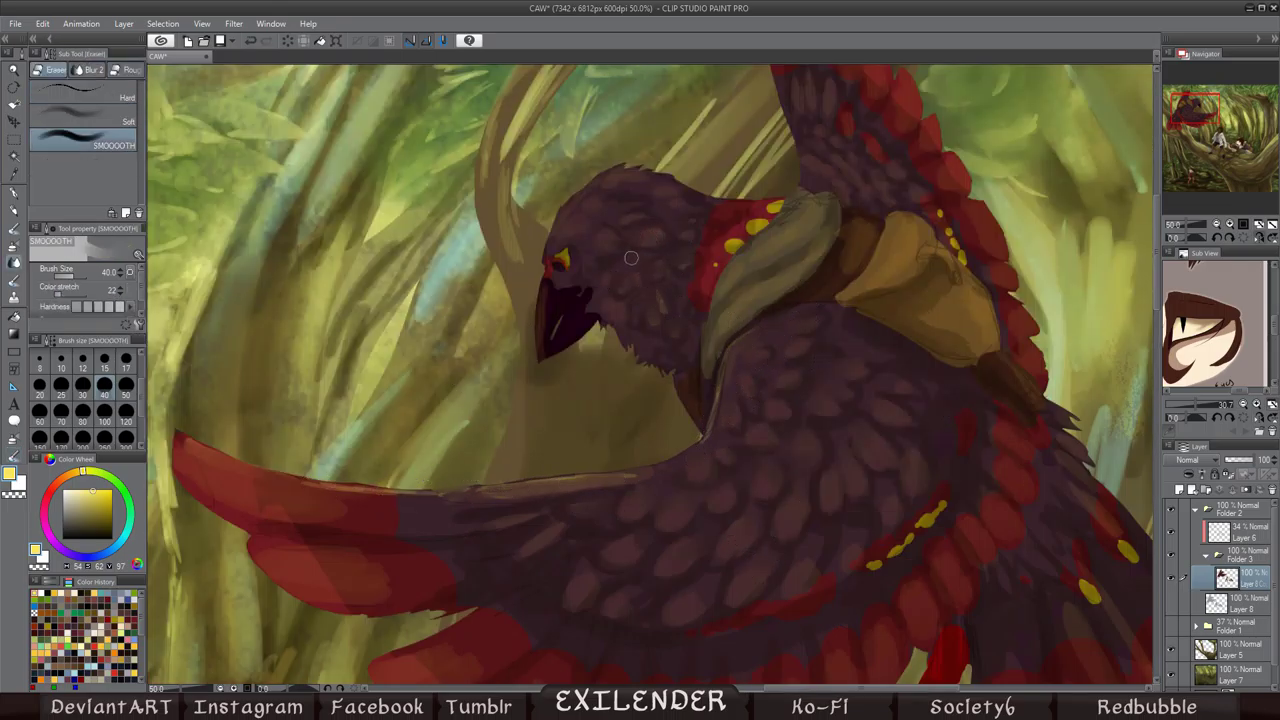
# Step: Add warm highlights to the crow's purple back and wing feathers and to the red wingtip feathers, blending as they are painted
pyautogui.press('b')
pyautogui.press('e')
pyautogui.press('b')
pyautogui.press('e')
pyautogui.press('b')
pyautogui.press('e')
pyautogui.press('h')
pyautogui.scroll(1, 926, 356)
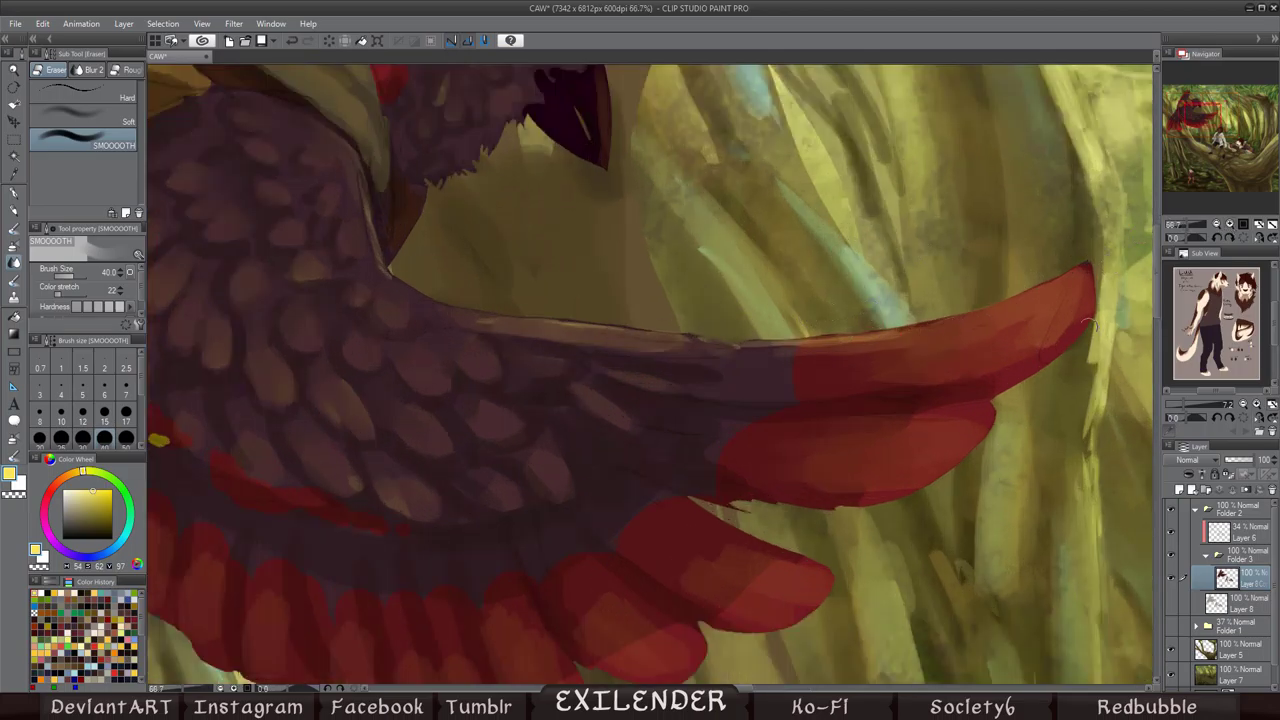
# Step: Smooth the orange highlights on the two long red feathers at the tip of the crow's spread wing
pyautogui.press('h')
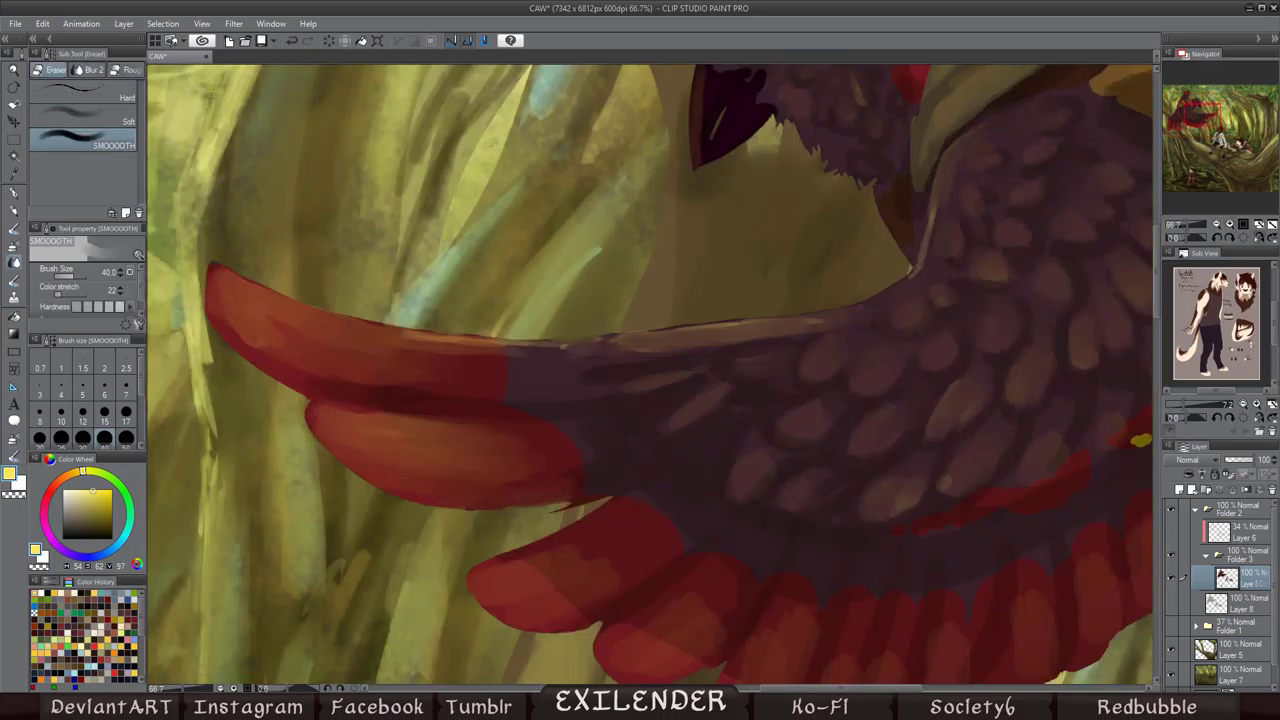
pyautogui.press('h')
pyautogui.press('b')
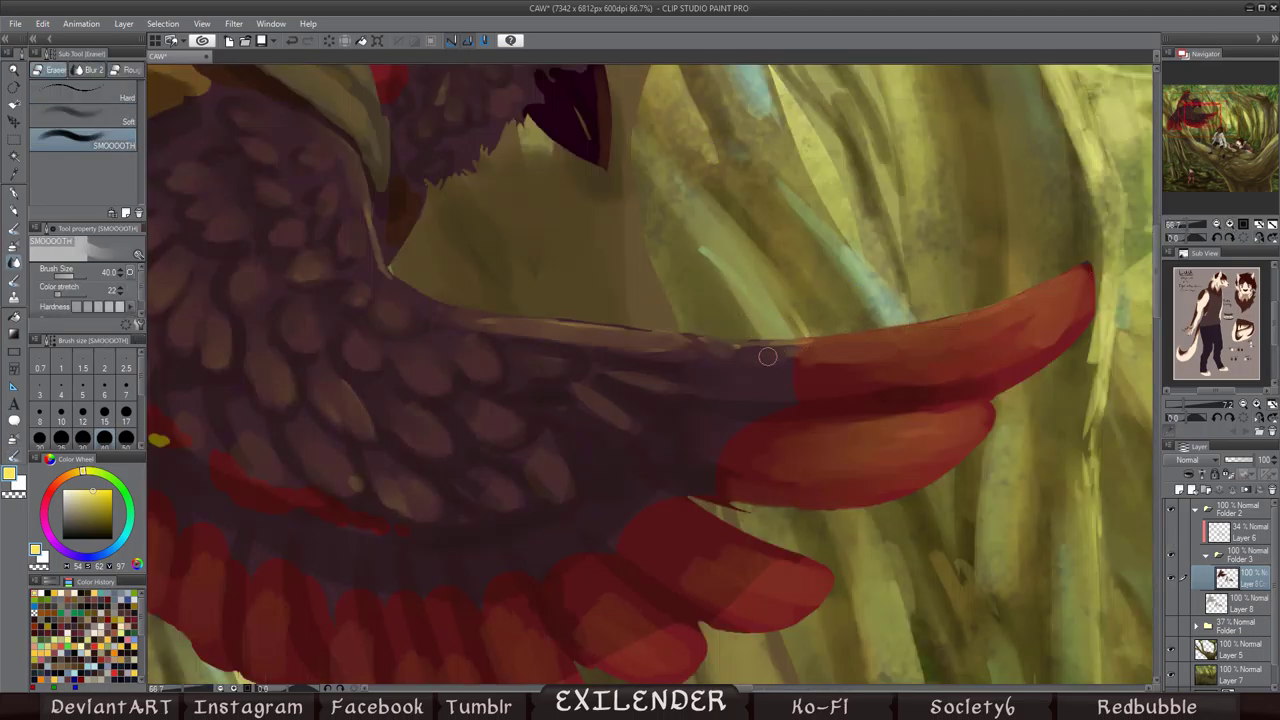
pyautogui.press('e')
pyautogui.scroll(3, 632, 258)
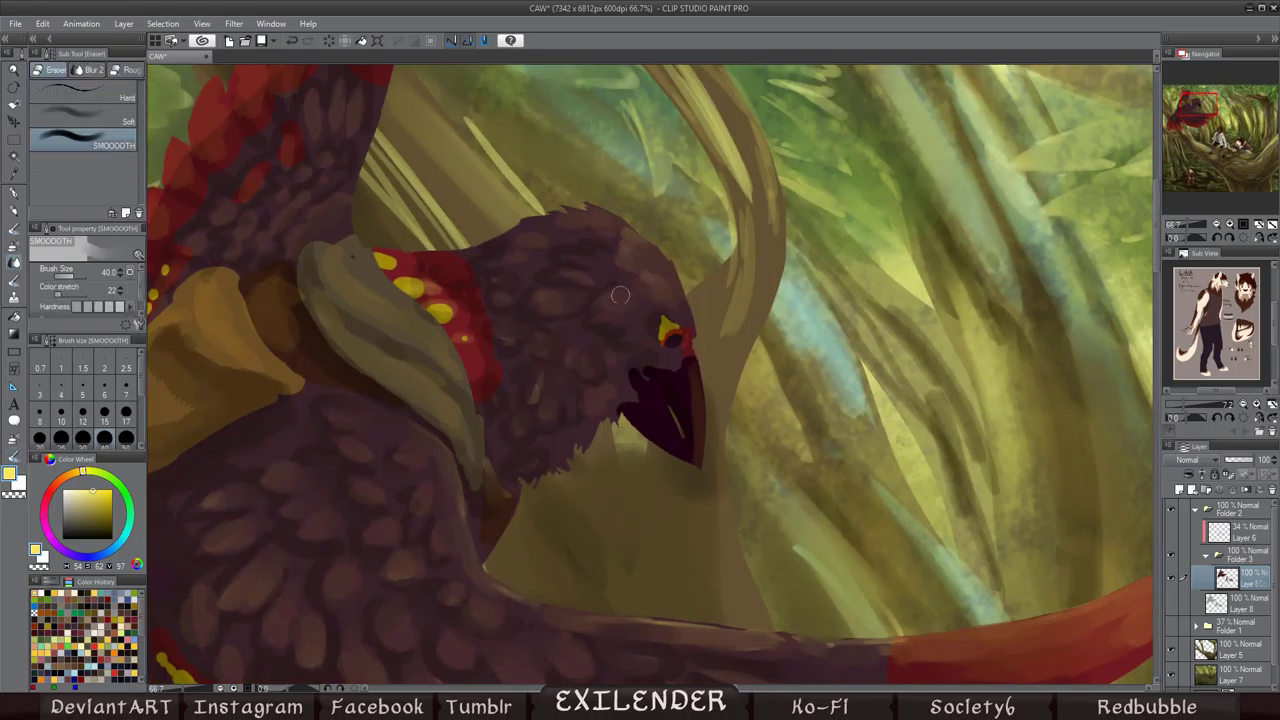
# Step: Paint yellow-orange highlights on the crow's head feathers and the red feathers of its neck, and blend them
pyautogui.press('h')
pyautogui.press('b')
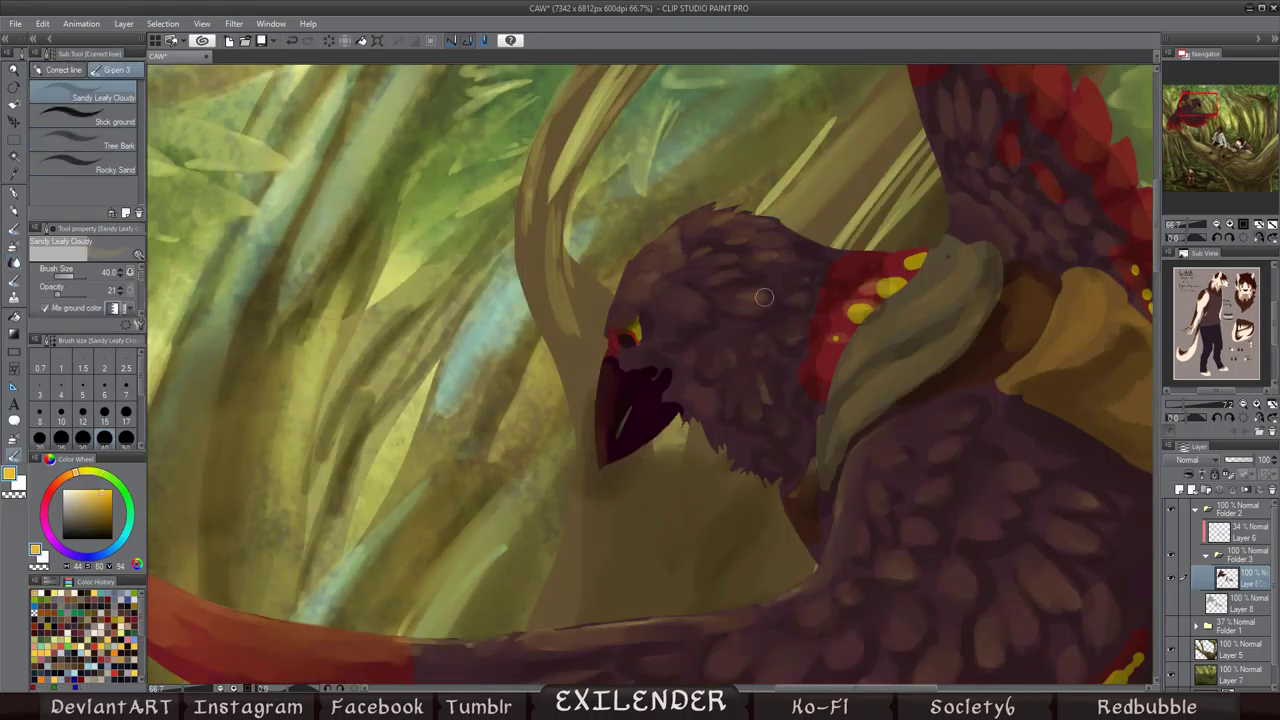
pyautogui.press('h')
pyautogui.press('e')
pyautogui.press('b')
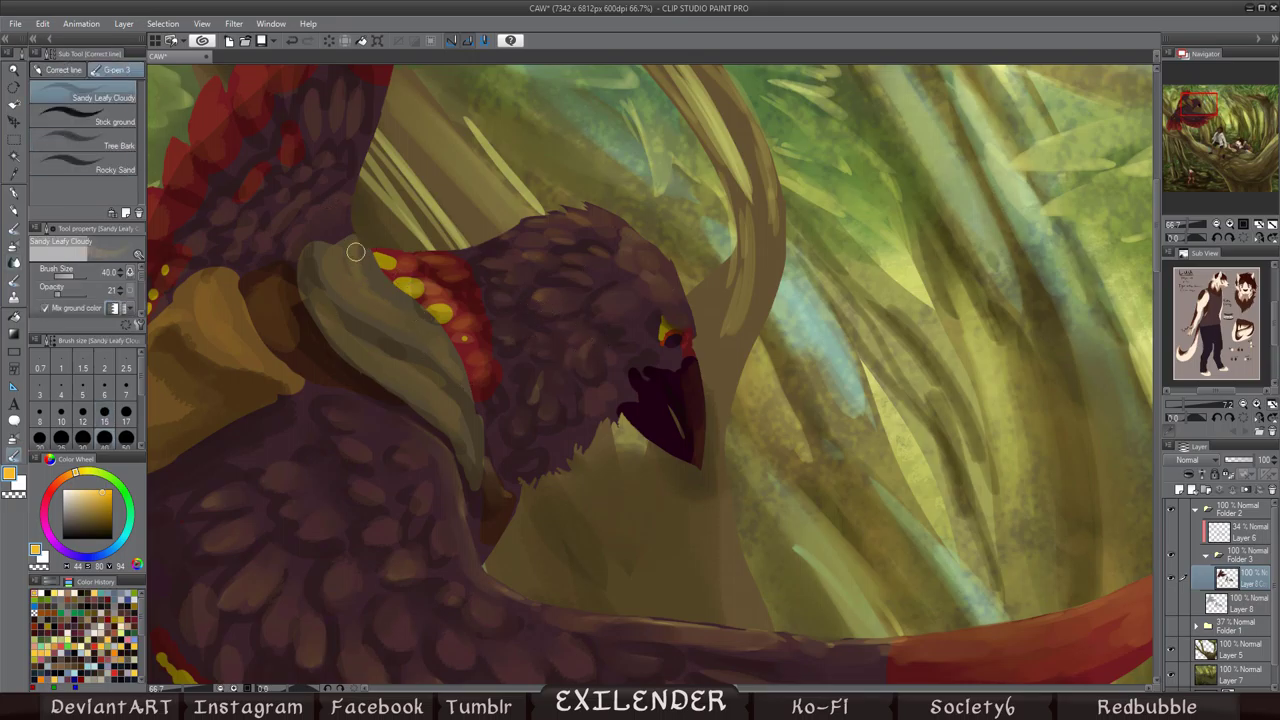
# Step: Paint yellow-orange highlights along the folds of the grey cloth around the crow's neck and blend them
pyautogui.moveTo(353, 260); pyautogui.dragTo(440, 360)
pyautogui.press('e')
pyautogui.press('b')
pyautogui.moveTo(370, 250); pyautogui.dragTo(420, 315)
pyautogui.press('e')
# Step: Highlight the crow's beak and the feathers around its eye, and blend the strokes with SMOOOOTH at size 20
pyautogui.moveTo(640, 340); pyautogui.dragTo(661, 355)
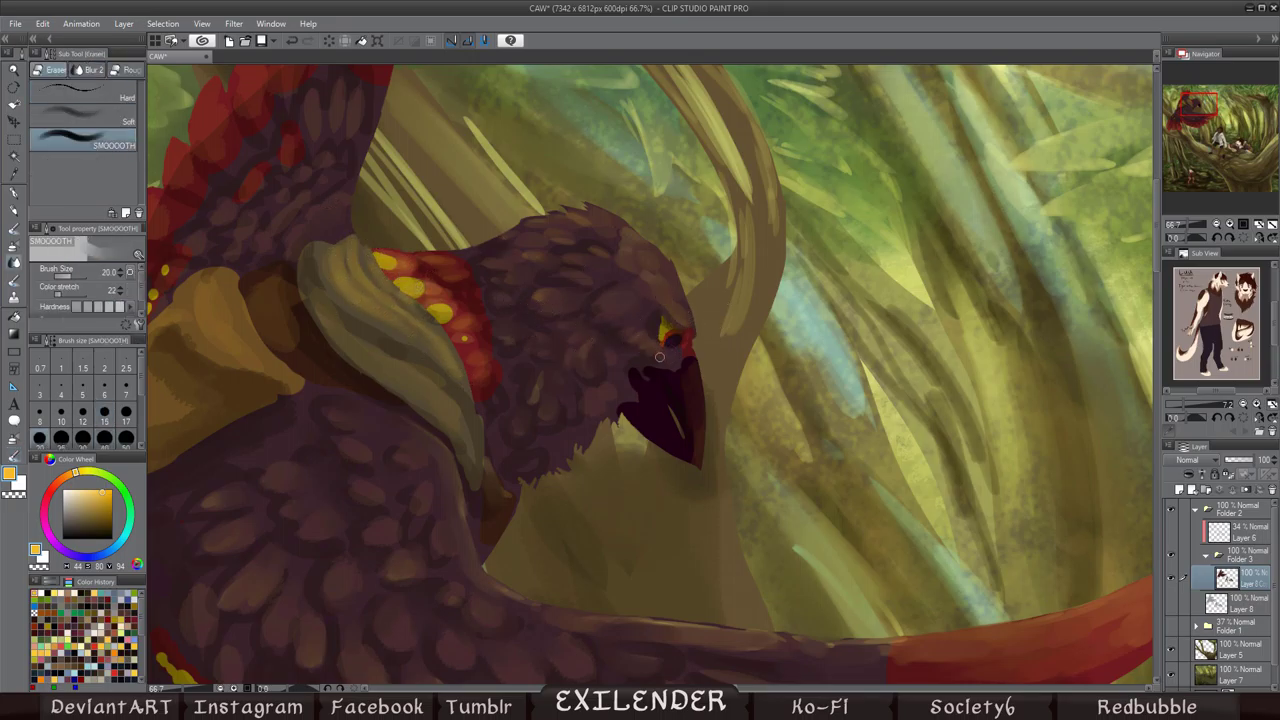
pyautogui.press('h')
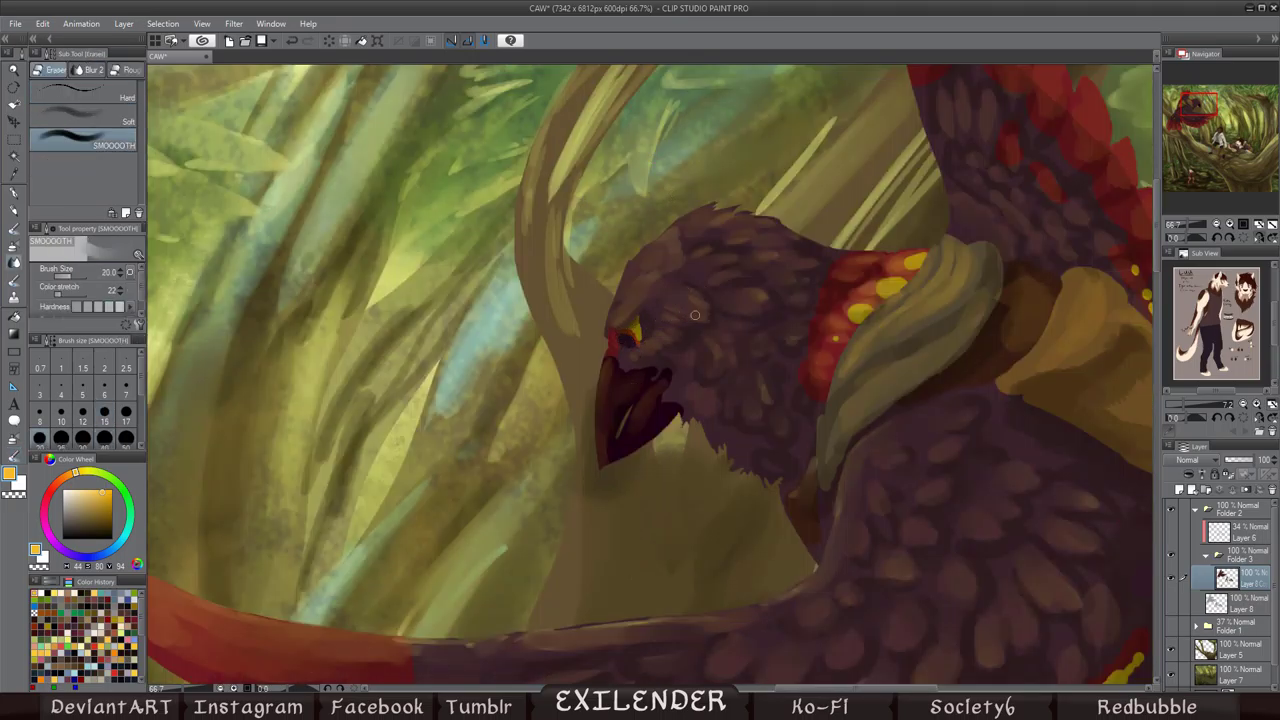
pyautogui.press('h')
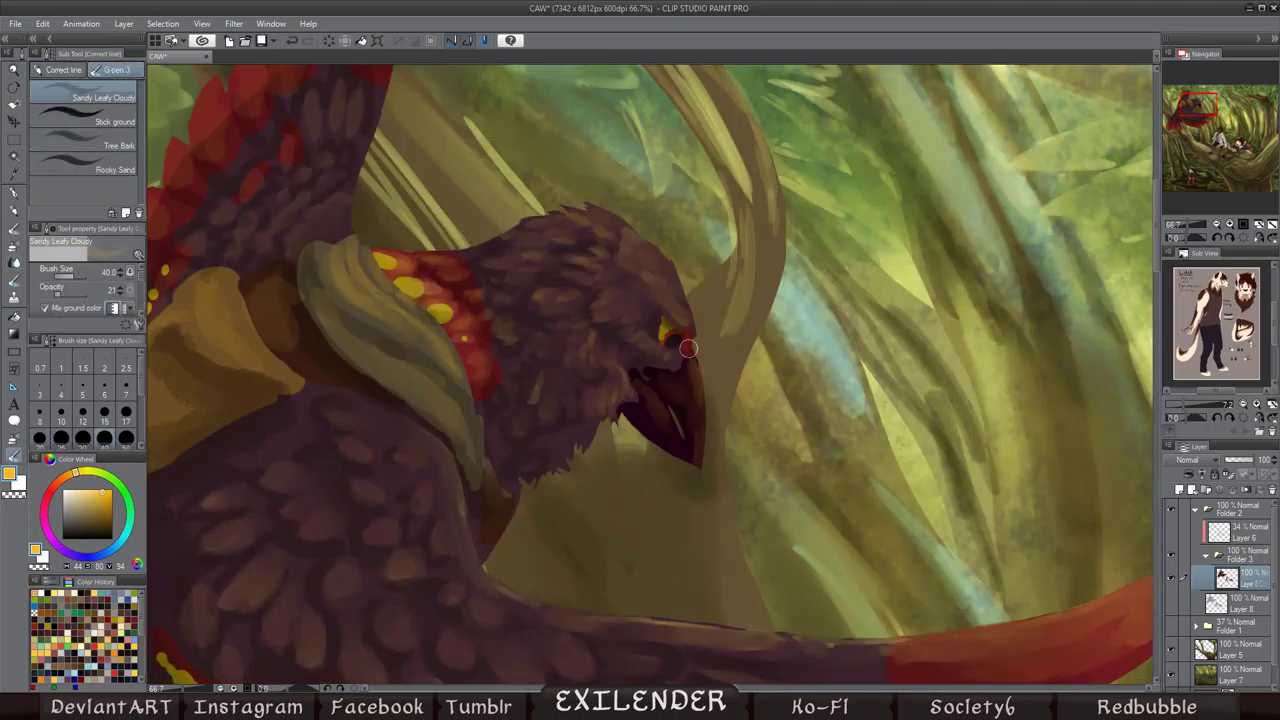
pyautogui.press('h')
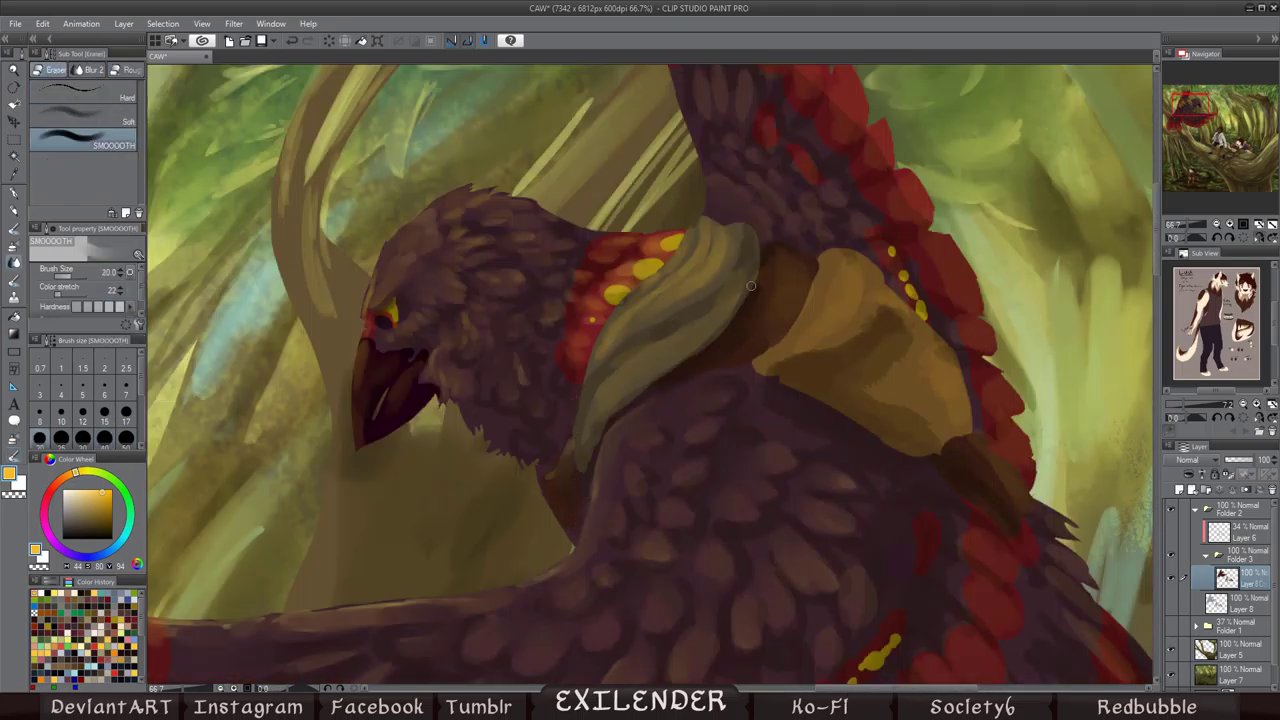
# Step: Highlight the back feathers beneath the crow's satchel and repaint the dark purple plumage around the red feathers at a higher opacity
pyautogui.press('i')
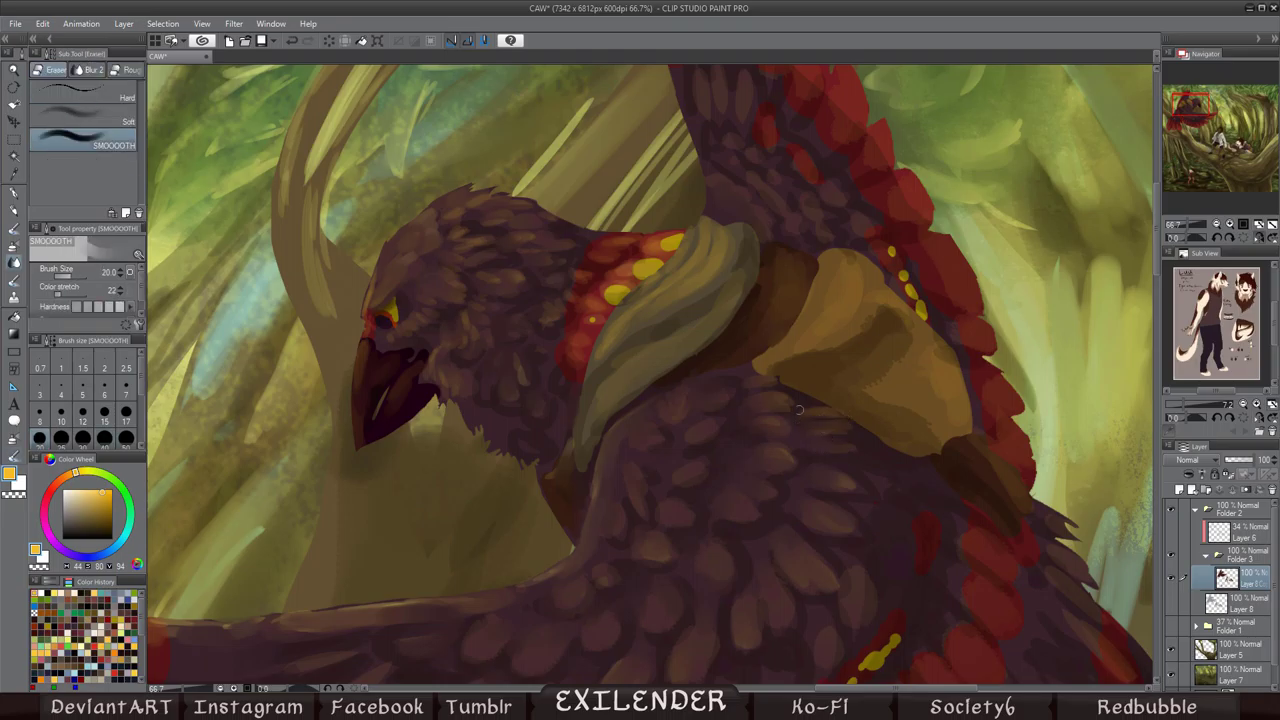
pyautogui.press('h')
pyautogui.click(843, 345)
pyautogui.press('b')
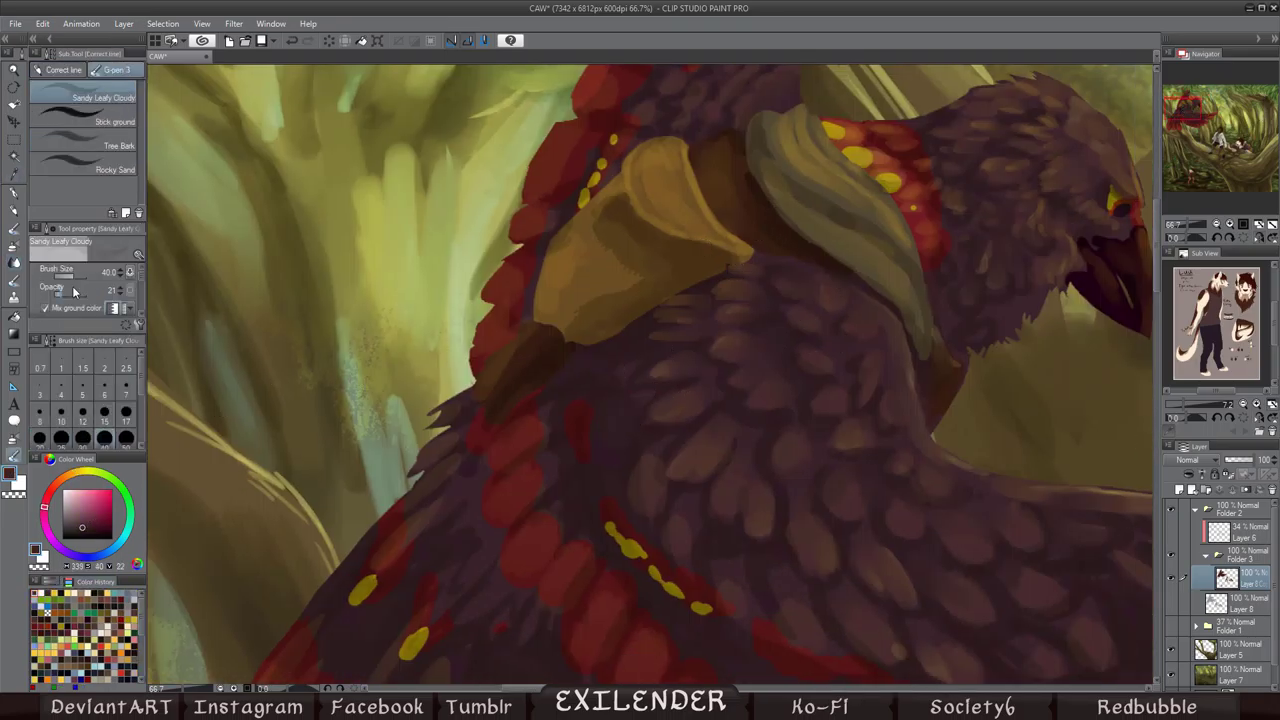
pyautogui.moveTo(78, 294); pyautogui.dragTo(55, 294)
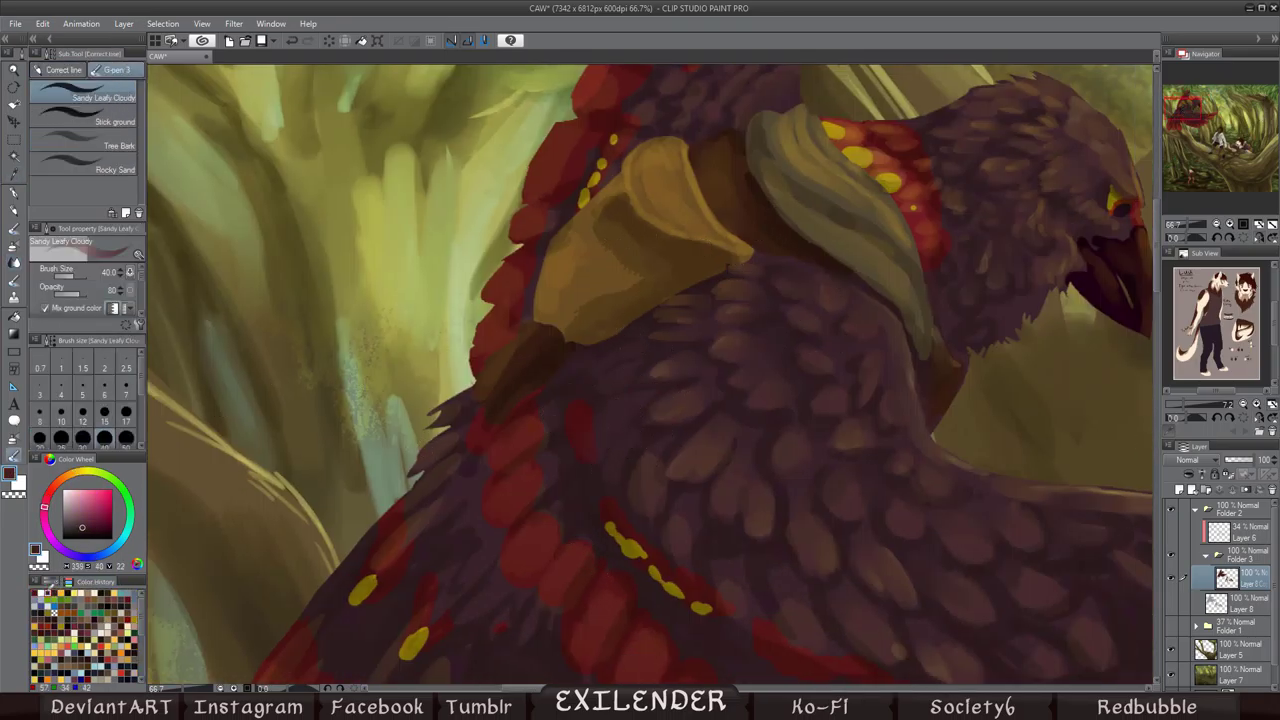
pyautogui.press('e')
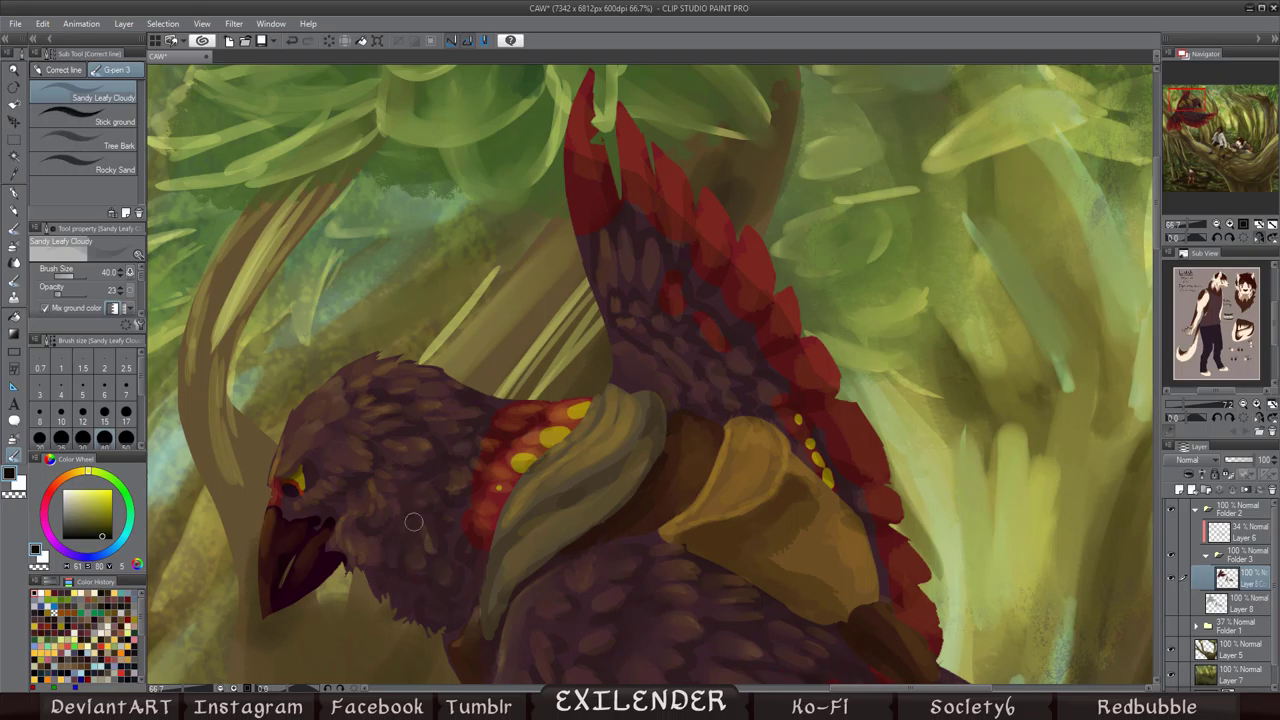
# Step: Shade and highlight the red feathers on the crow's raised and spread wings, and blend the strokes with SMOOOOTH
pyautogui.press('e')
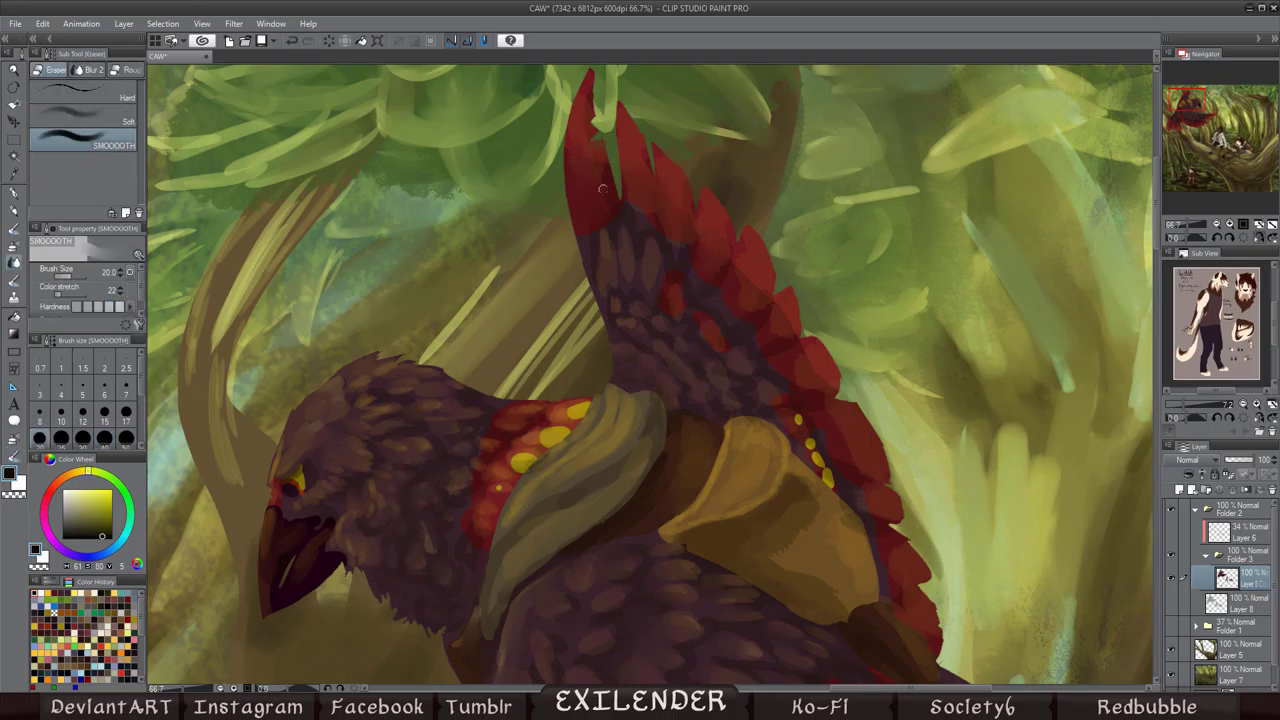
pyautogui.moveTo(584, 80); pyautogui.dragTo(585, 186)
pyautogui.moveTo(628, 114); pyautogui.dragTo(634, 196)
pyautogui.moveTo(664, 168); pyautogui.dragTo(680, 232)
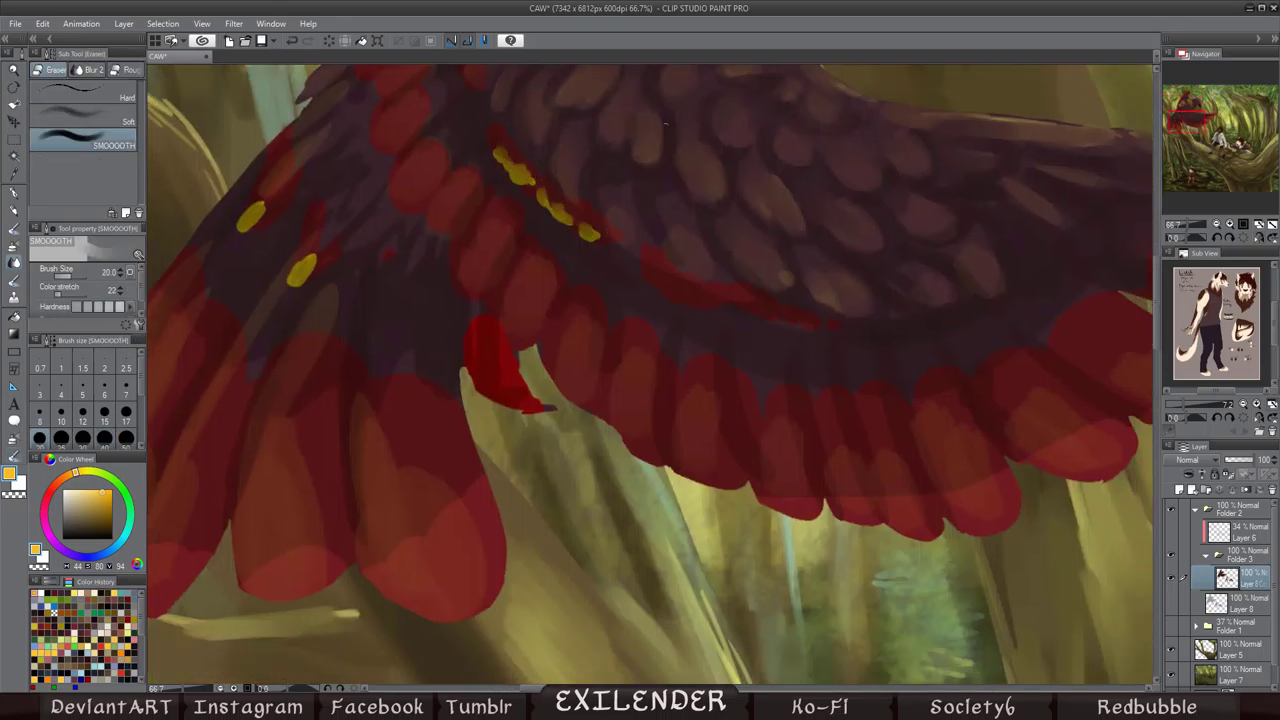
pyautogui.press('p')
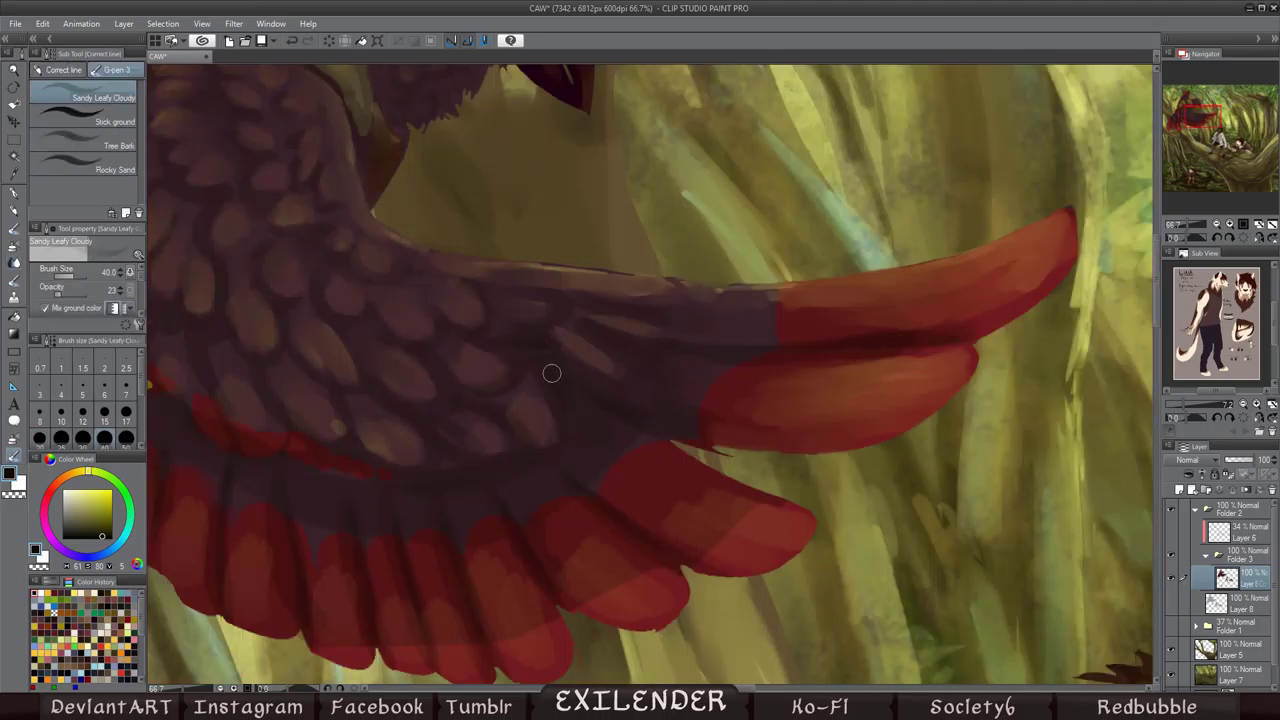
pyautogui.press('e')
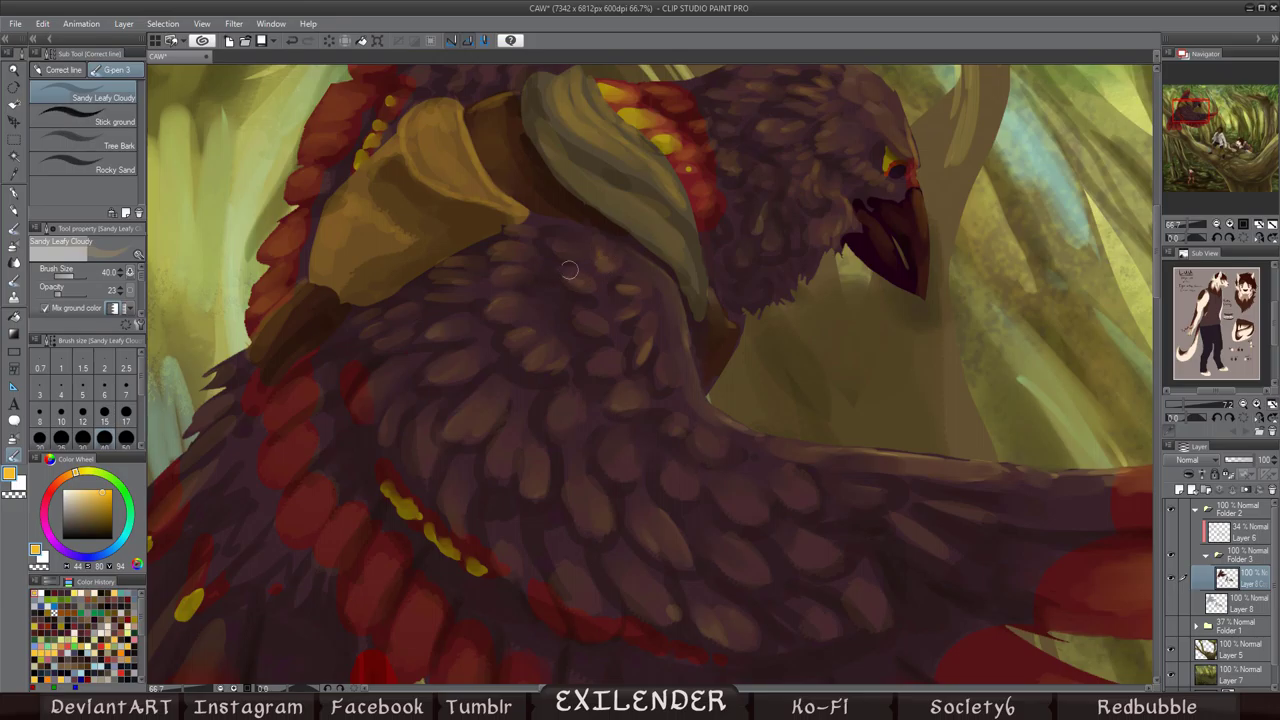
# Step: Paint yellow-orange highlights on the purple feathers across the crow's back and lower wing
pyautogui.moveTo(612, 475)
pyautogui.mouseDown()
pyautogui.moveTo(680, 495)
pyautogui.moveTo(801, 478)
pyautogui.moveTo(882, 490)
pyautogui.mouseUp()
pyautogui.moveTo(818, 540); pyautogui.dragTo(832, 565)
pyautogui.moveTo(540, 481); pyautogui.dragTo(470, 430)
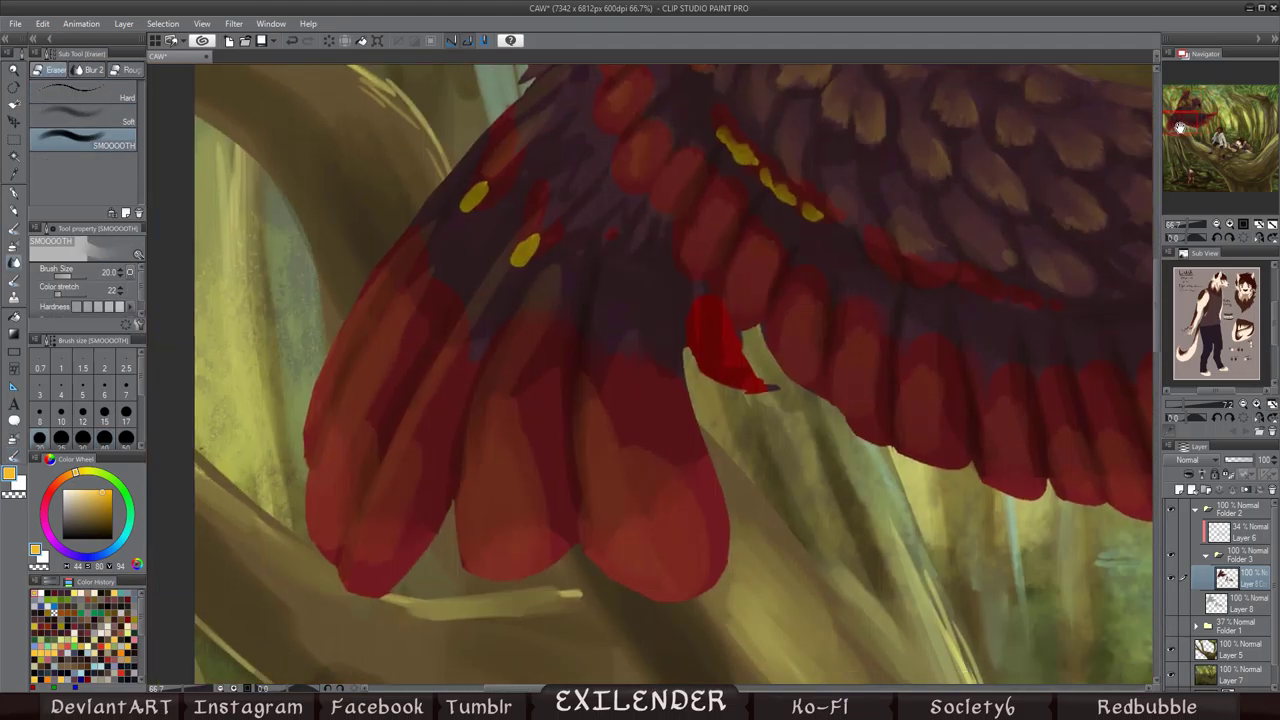
# Step: Paint orange rim highlights around the edges of the crow's red tail feathers and blend them with SMOOOOTH at size 20
pyautogui.moveTo(575, 545); pyautogui.dragTo(681, 546)
pyautogui.moveTo(704, 484); pyautogui.dragTo(693, 557)
pyautogui.moveTo(450, 442); pyautogui.dragTo(440, 545)
pyautogui.moveTo(442, 405); pyautogui.dragTo(446, 490)
pyautogui.moveTo(450, 545); pyautogui.dragTo(520, 562)
pyautogui.moveTo(320, 456); pyautogui.dragTo(348, 572)
pyautogui.press('j')
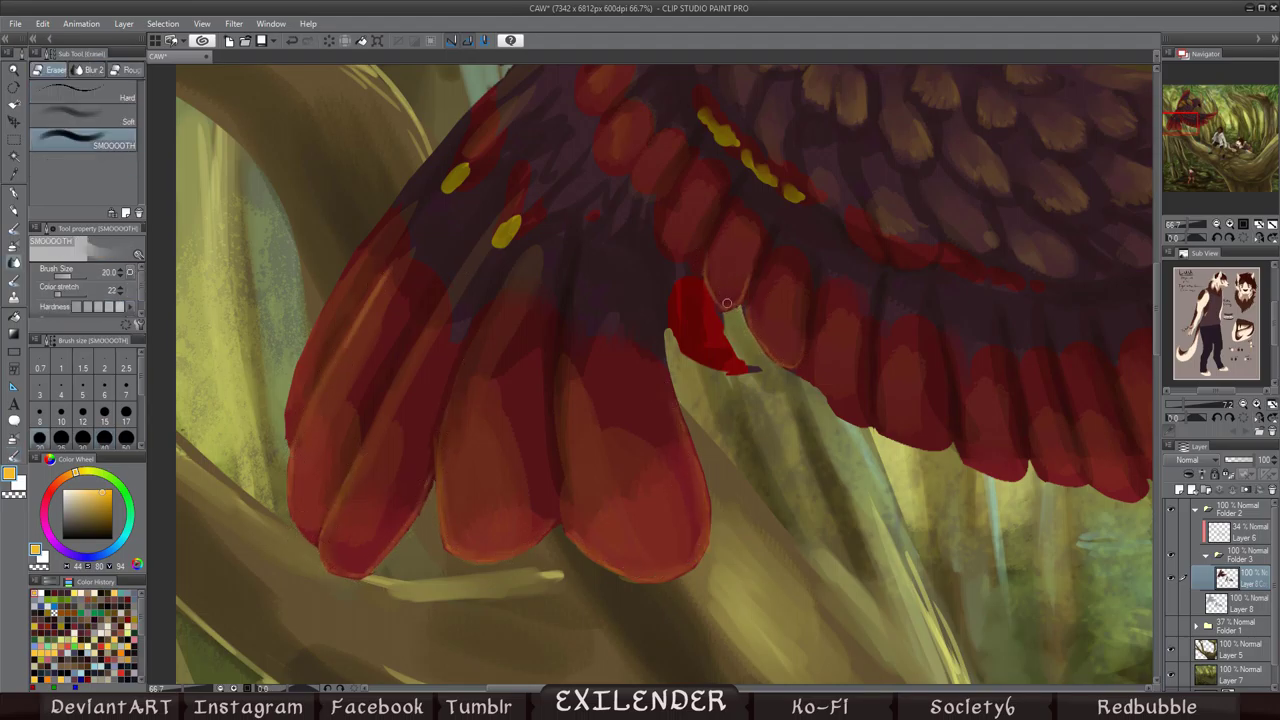
# Step: Add orange rim highlights to the red feathers along the lower wing edge and blend them with SMOOOOTH at size 25
pyautogui.press(']')
pyautogui.press(']')
pyautogui.press(']')
pyautogui.moveTo(730, 340); pyautogui.dragTo(710, 380)
pyautogui.press('h')
pyautogui.press('p')
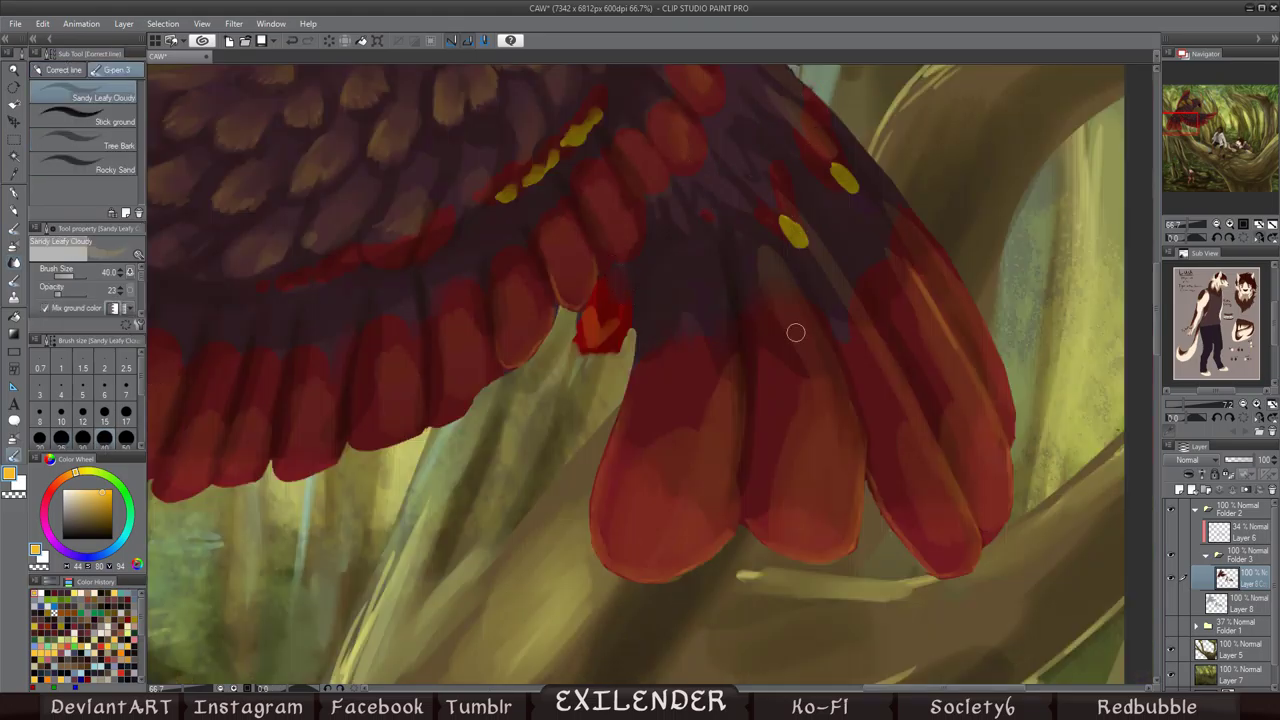
pyautogui.moveTo(436, 422)
pyautogui.mouseDown()
pyautogui.moveTo(479, 361)
pyautogui.moveTo(525, 357)
pyautogui.mouseUp()
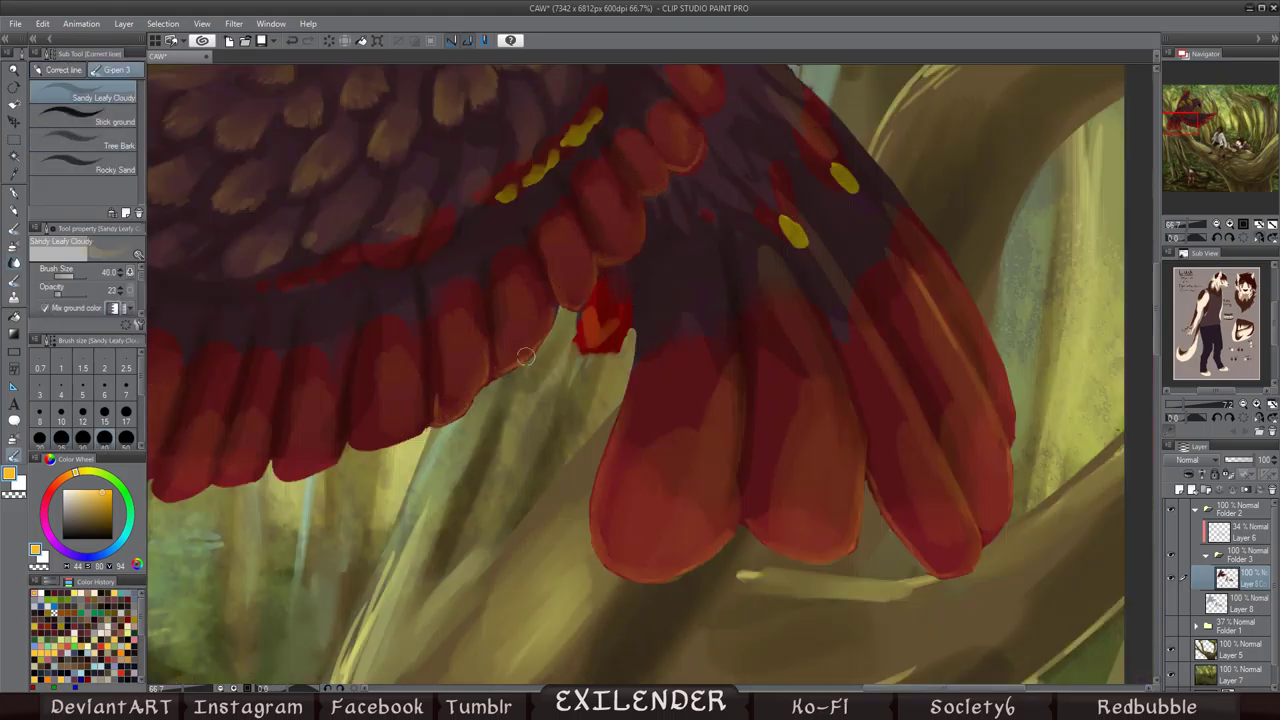
pyautogui.press('h')
pyautogui.press('j')
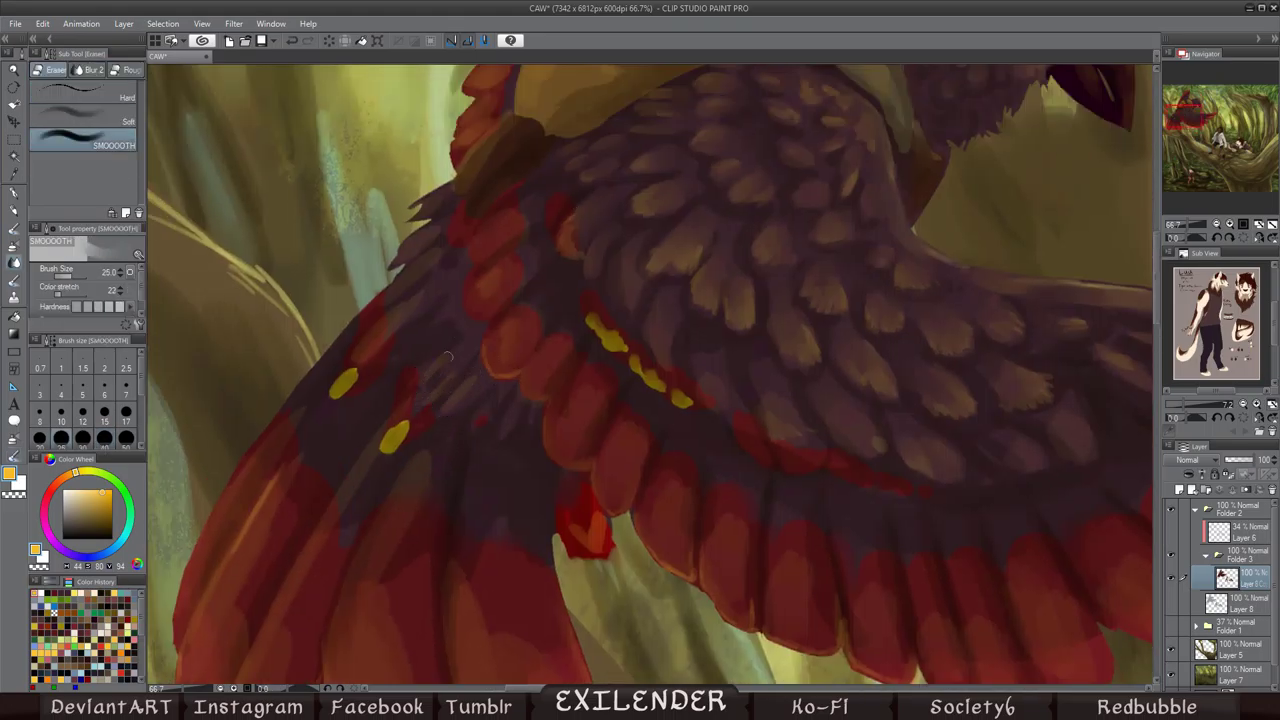
pyautogui.press('h')
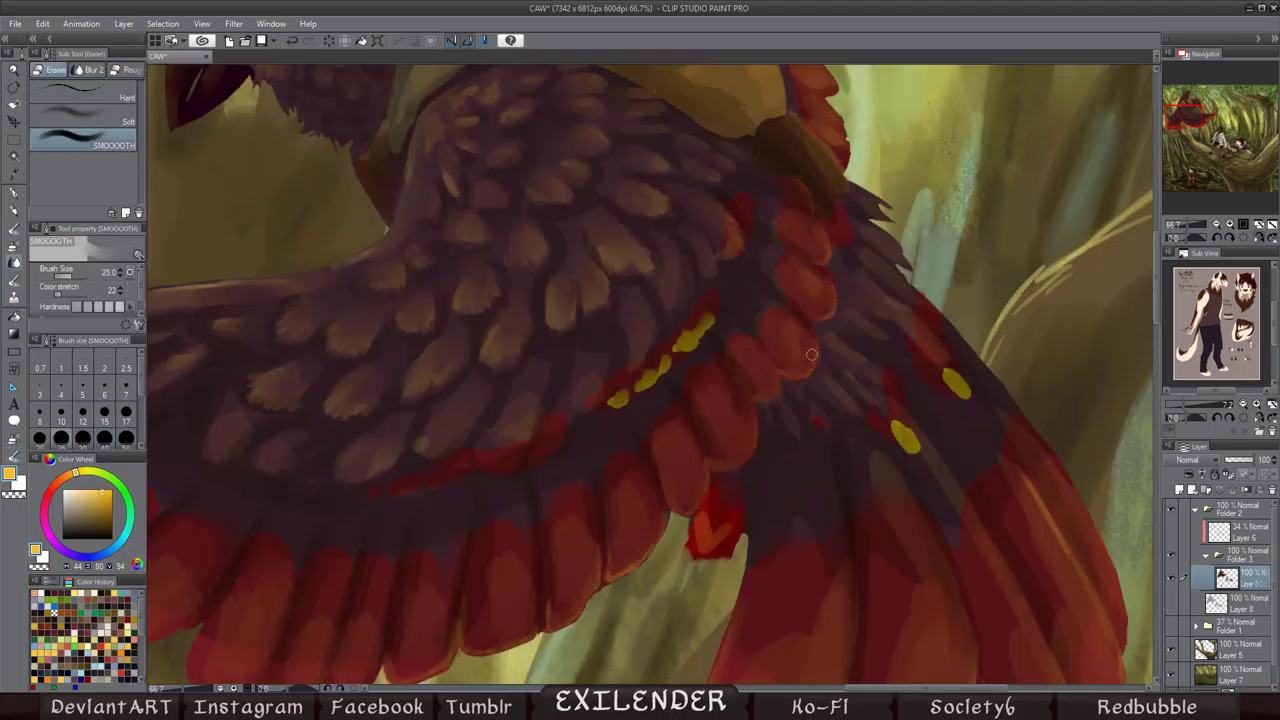
pyautogui.moveTo(808, 363); pyautogui.dragTo(1108, 103)
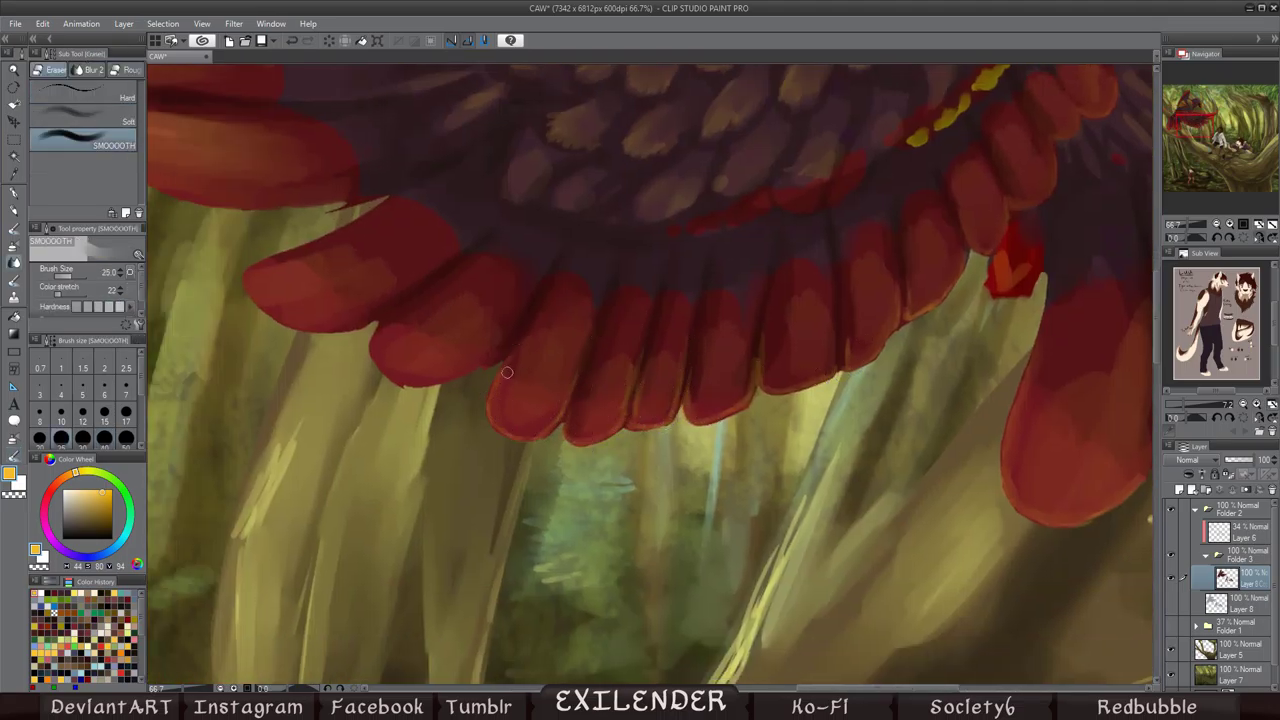
# Step: Highlight the red feathers behind the satchel and up the crow's raised wing with Sandy Leafy Cloudy at size 40
pyautogui.press('h')
pyautogui.press('h')
pyautogui.press('b')
pyautogui.press('h')
pyautogui.press('h')
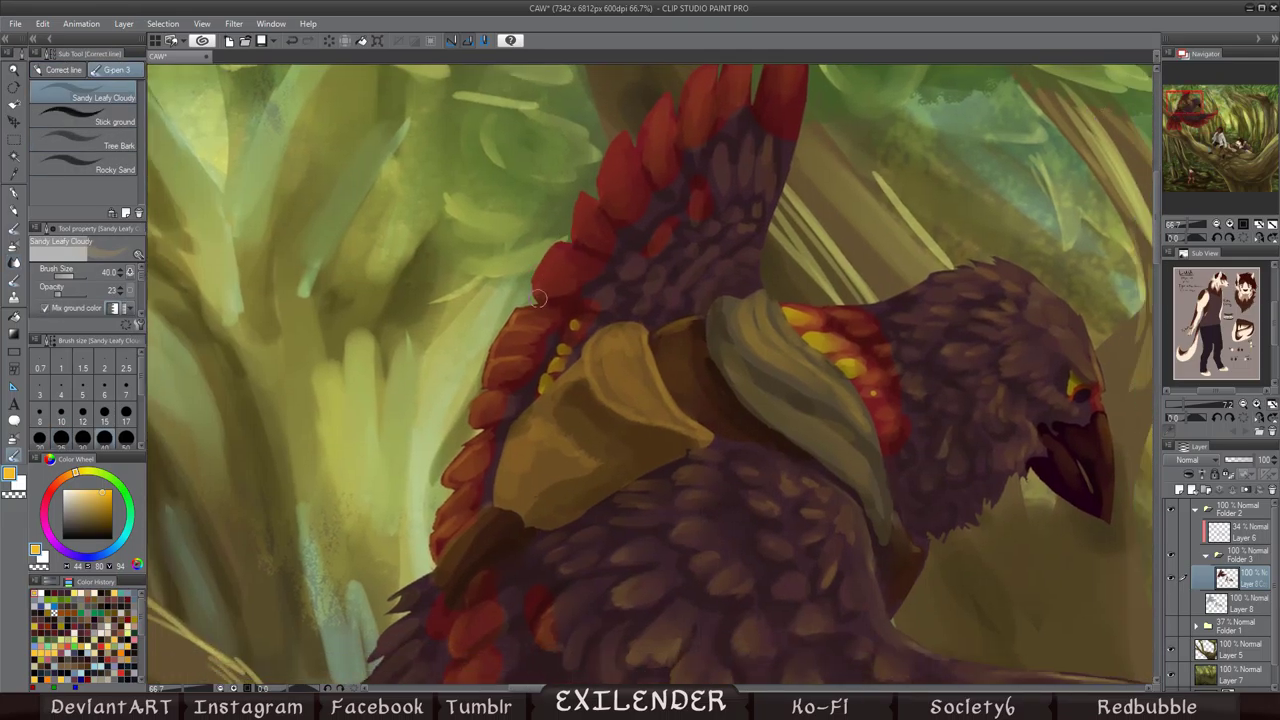
pyautogui.moveTo(626, 135); pyautogui.dragTo(645, 342)
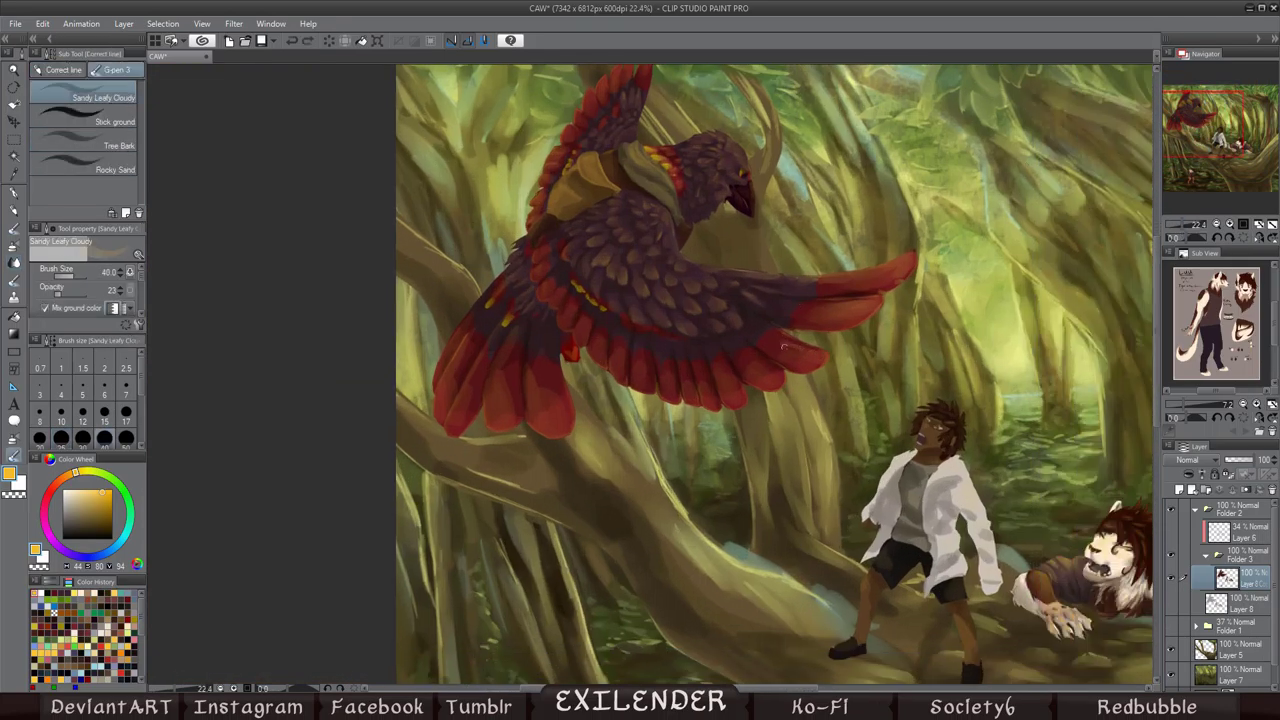
# Step: Darken the standing human's brow, open mouth and neck with near-black Sandy Leafy Cloudy strokes at size 15 and opacity 56
pyautogui.moveTo(783, 346); pyautogui.dragTo(568, 236)
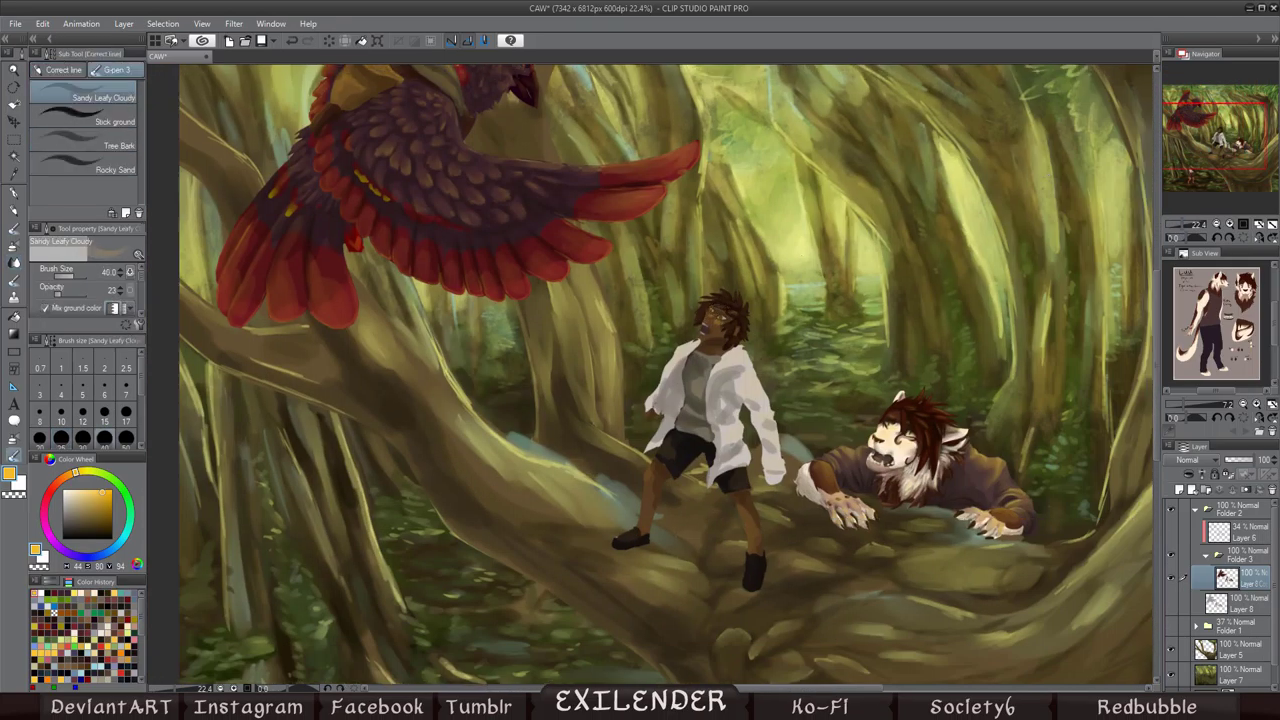
pyautogui.press('h')
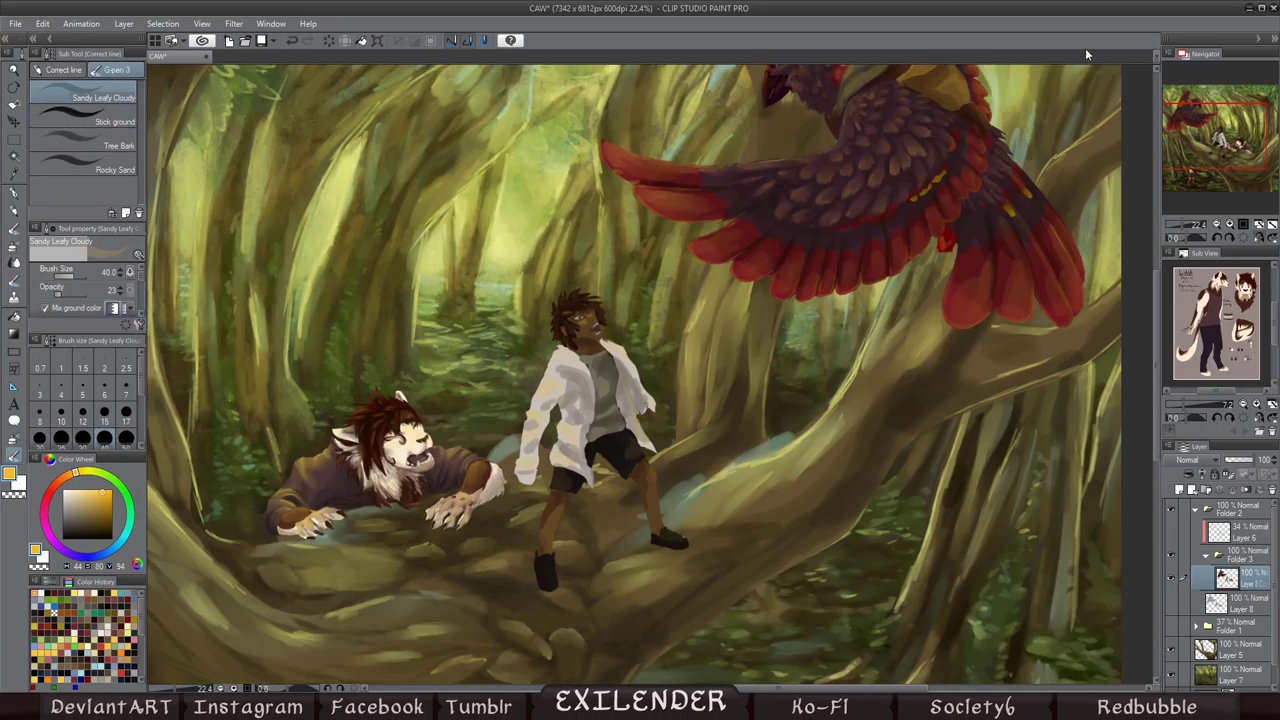
pyautogui.scroll(4, 704, 265)
pyautogui.moveTo(969, 96); pyautogui.dragTo(539, 226)
pyautogui.press('m')
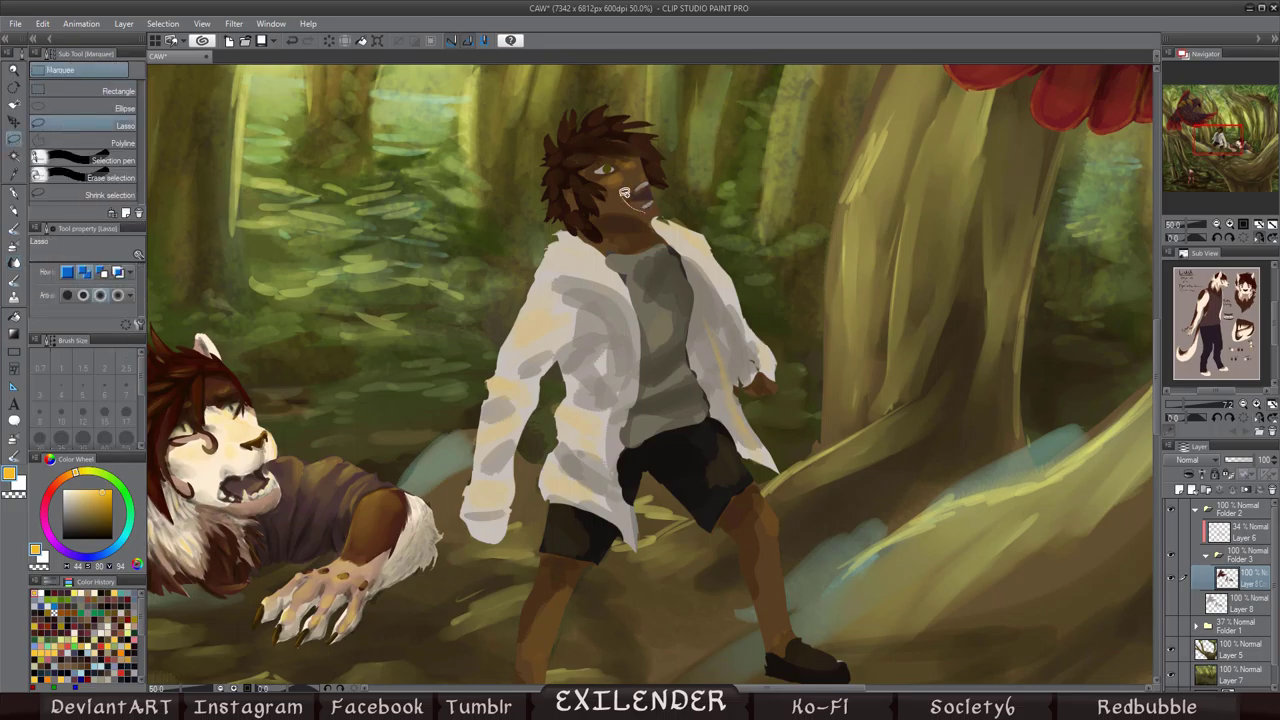
pyautogui.scroll(2, 591, 146)
pyautogui.press('b')
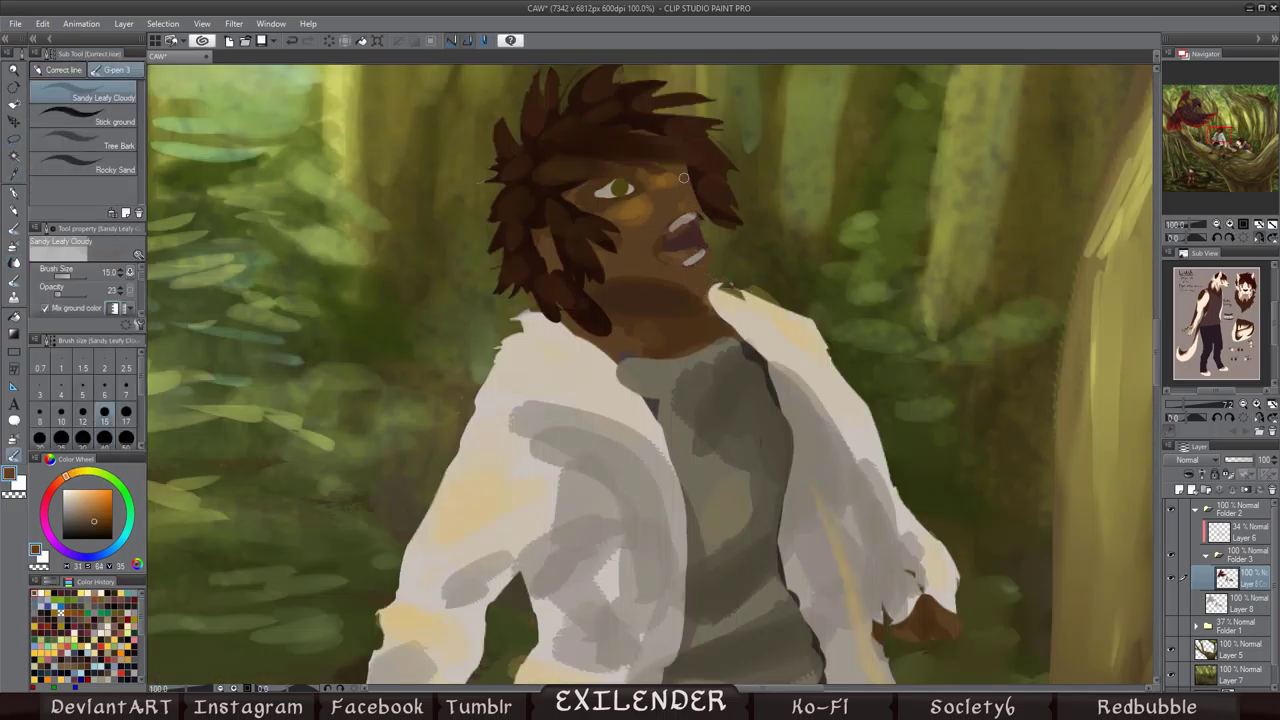
pyautogui.press('h')
pyautogui.keyDown('alt'); pyautogui.click(672, 186); pyautogui.keyUp('alt')
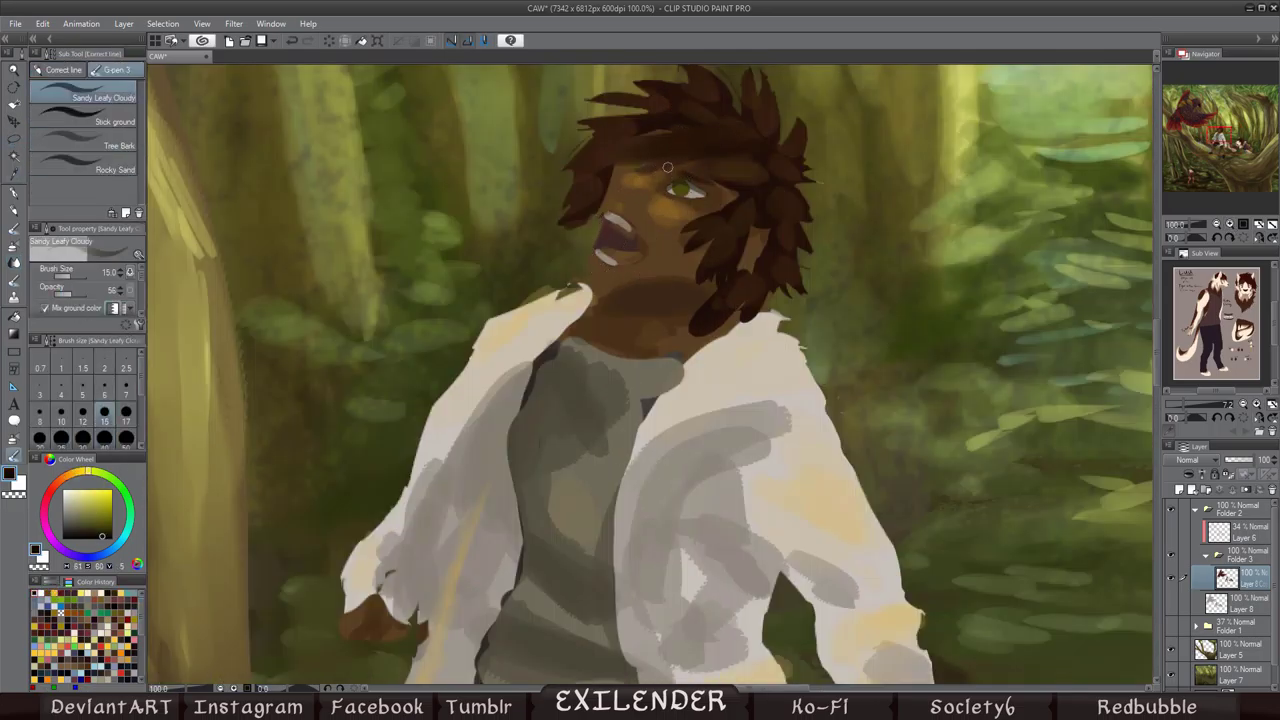
pyautogui.click(632, 230)
pyautogui.click(617, 232)
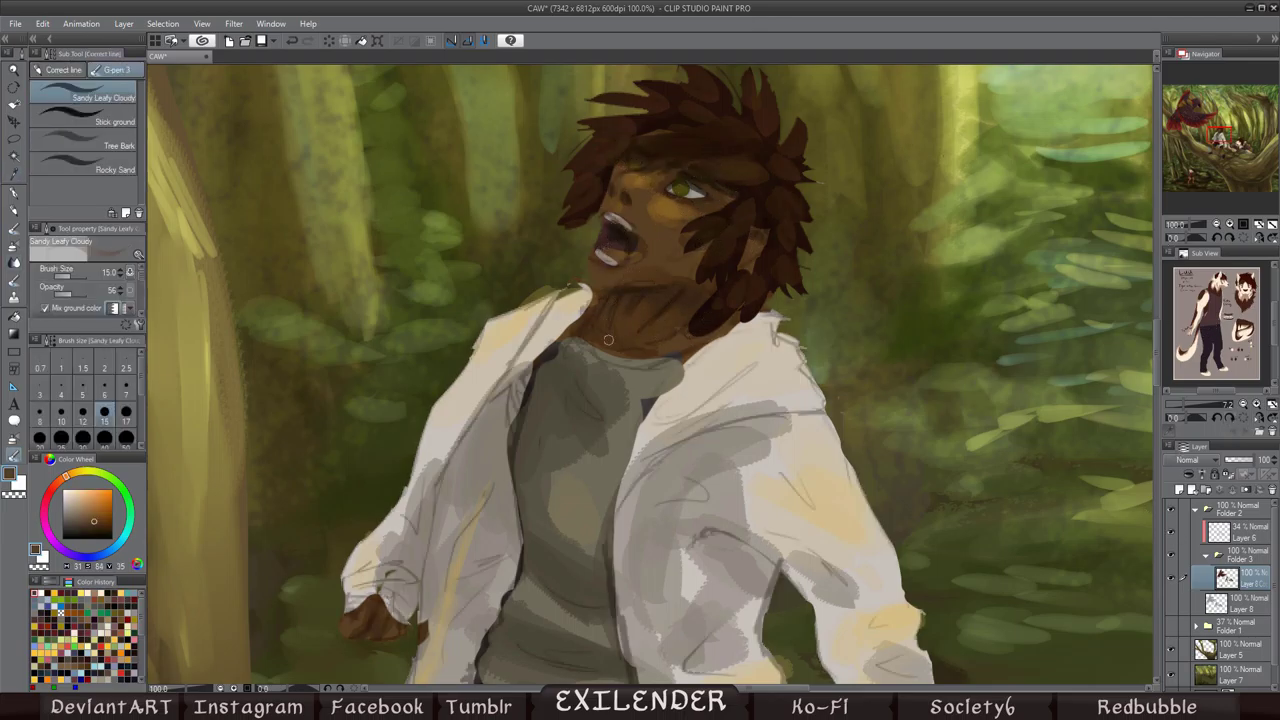
# Step: Undo the fold lines on the jacket and blend the human's face, neck and collars with SMOOOOTH at size 25
pyautogui.hotkey('ctrl', 'z')
pyautogui.press('h')
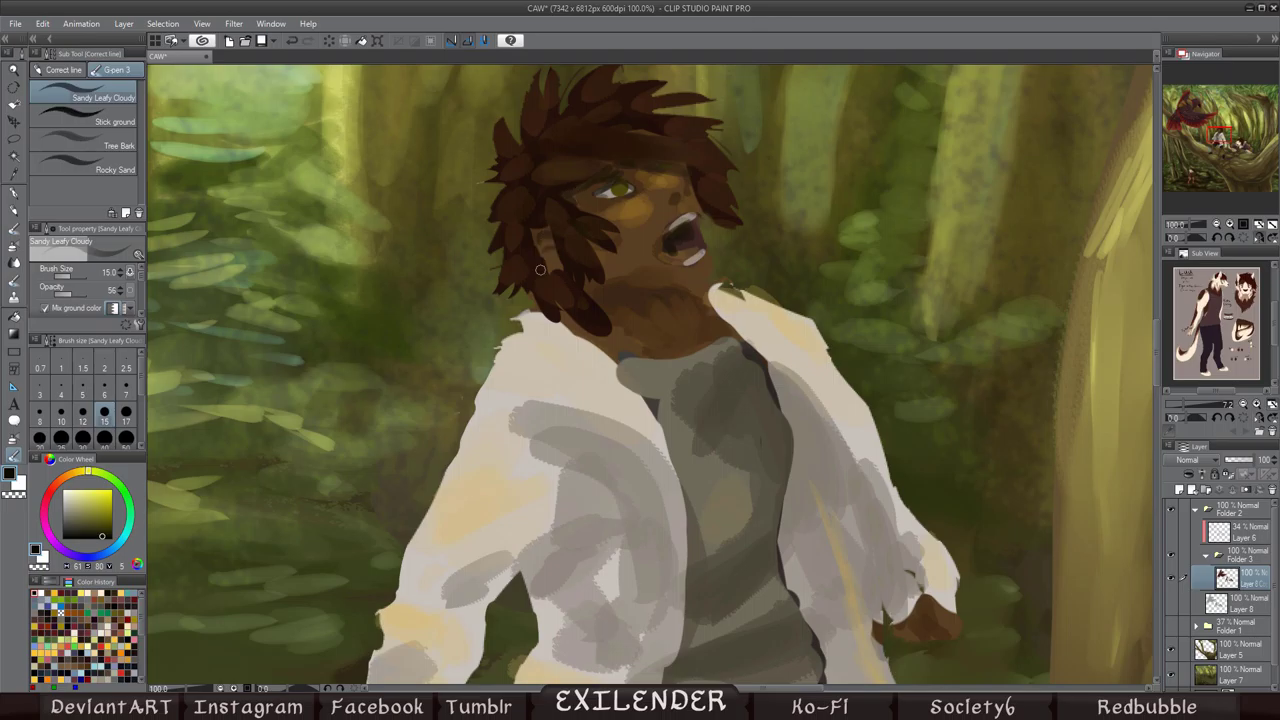
pyautogui.press('e')
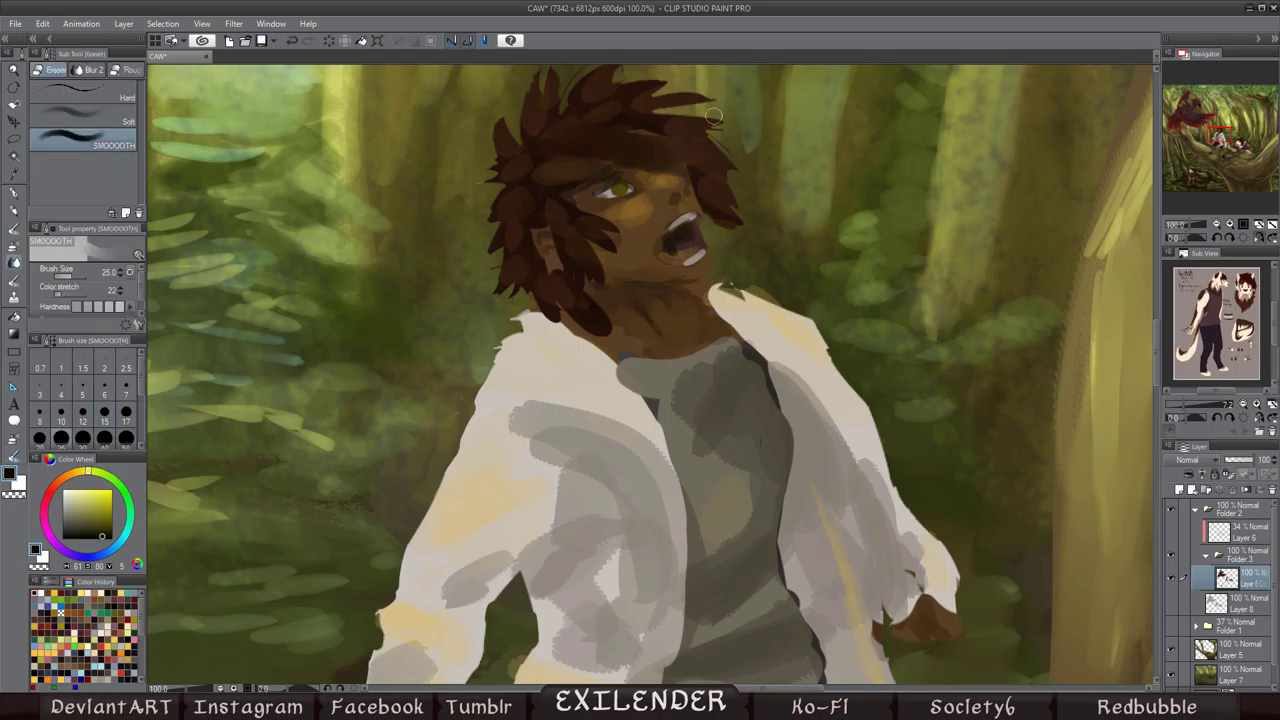
pyautogui.press('h')
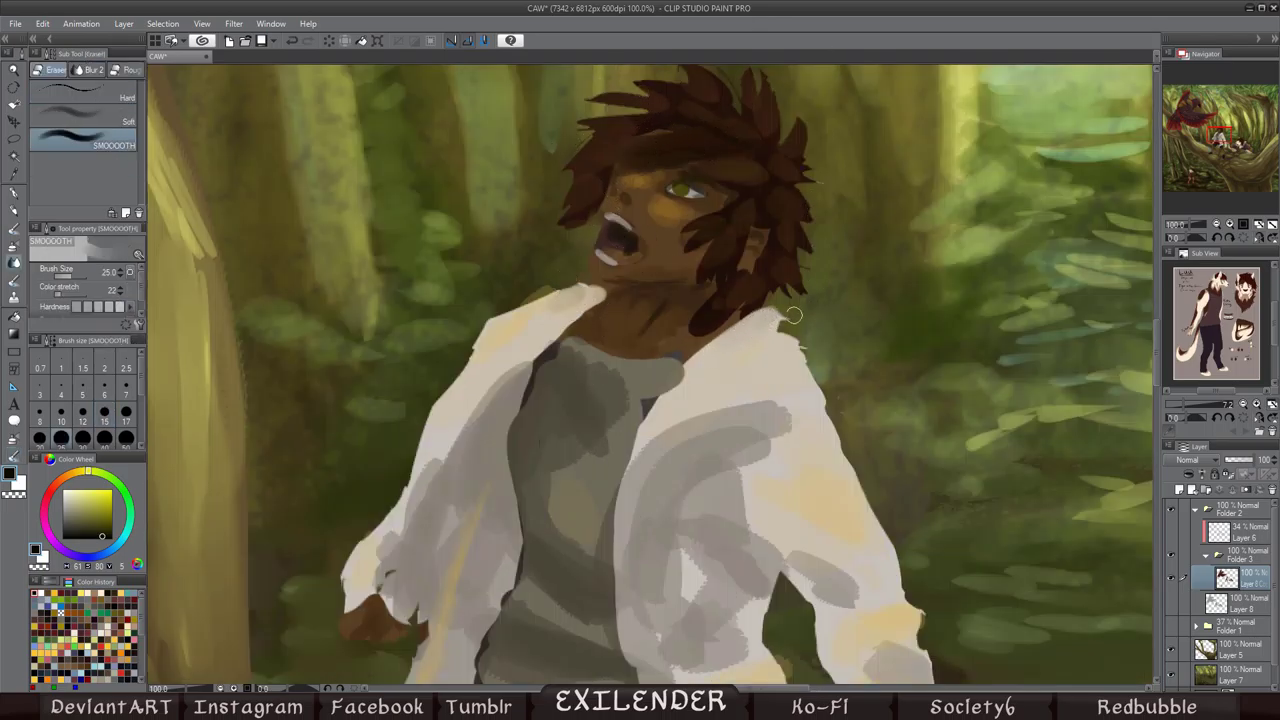
pyautogui.press('h')
pyautogui.press('h')
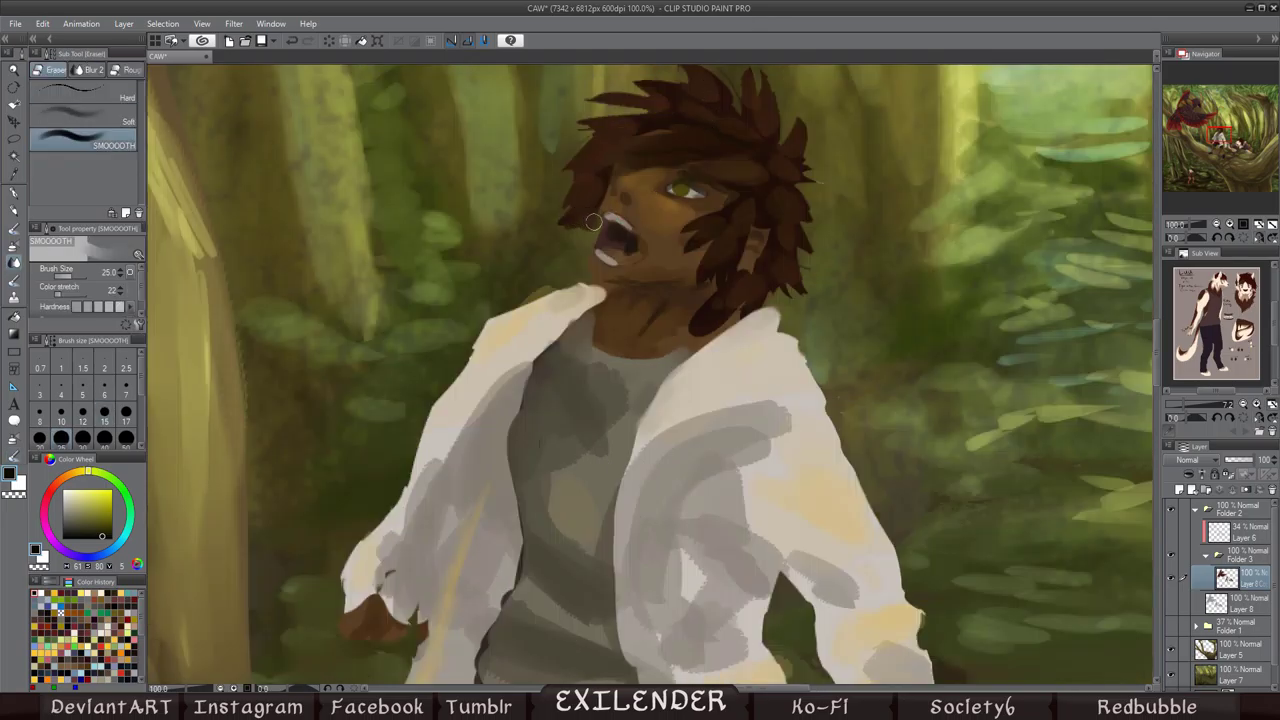
# Step: Refine the shading of the human's nose and mouth and blend it with SMOOOOTH at size 12
pyautogui.press('h')
pyautogui.press('p')
pyautogui.press('e')
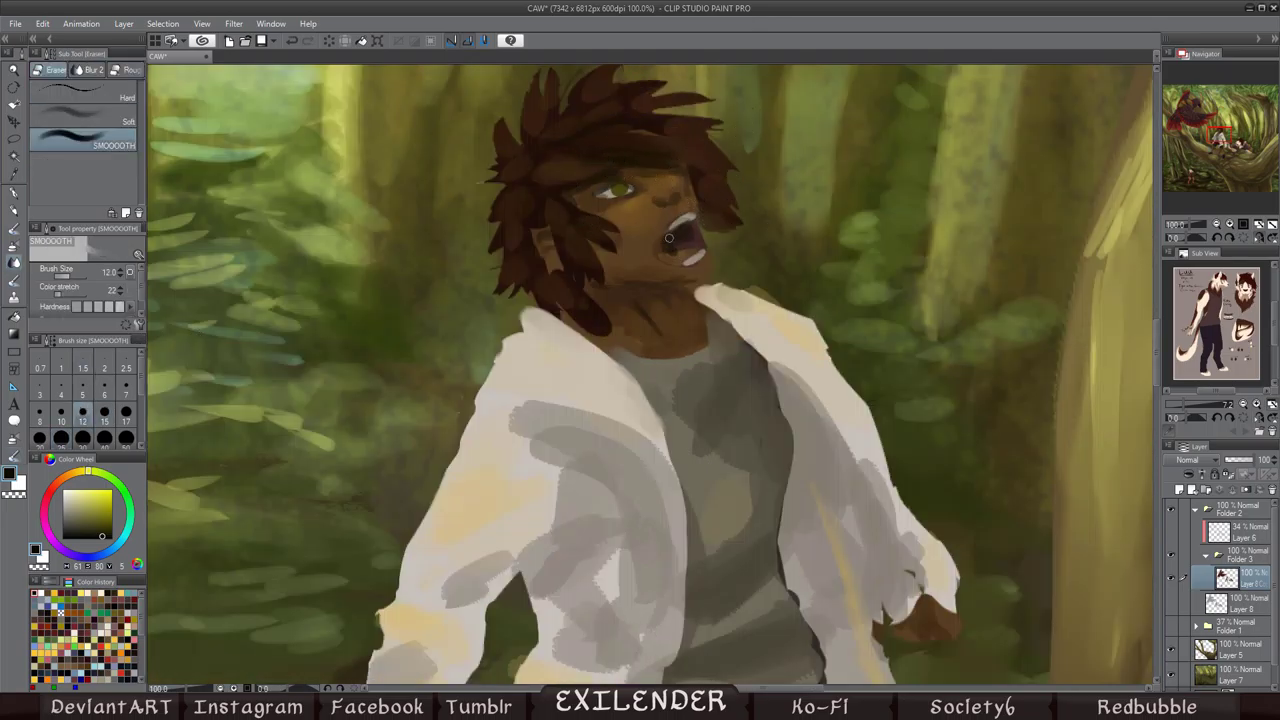
pyautogui.press('h')
pyautogui.keyDown('alt'); pyautogui.click(640, 240); pyautogui.keyUp('alt')
# Step: Paint yellow-orange highlights on the human's hair strands and blend them with SMOOOOTH at size 12
pyautogui.press('h')
pyautogui.press('h')
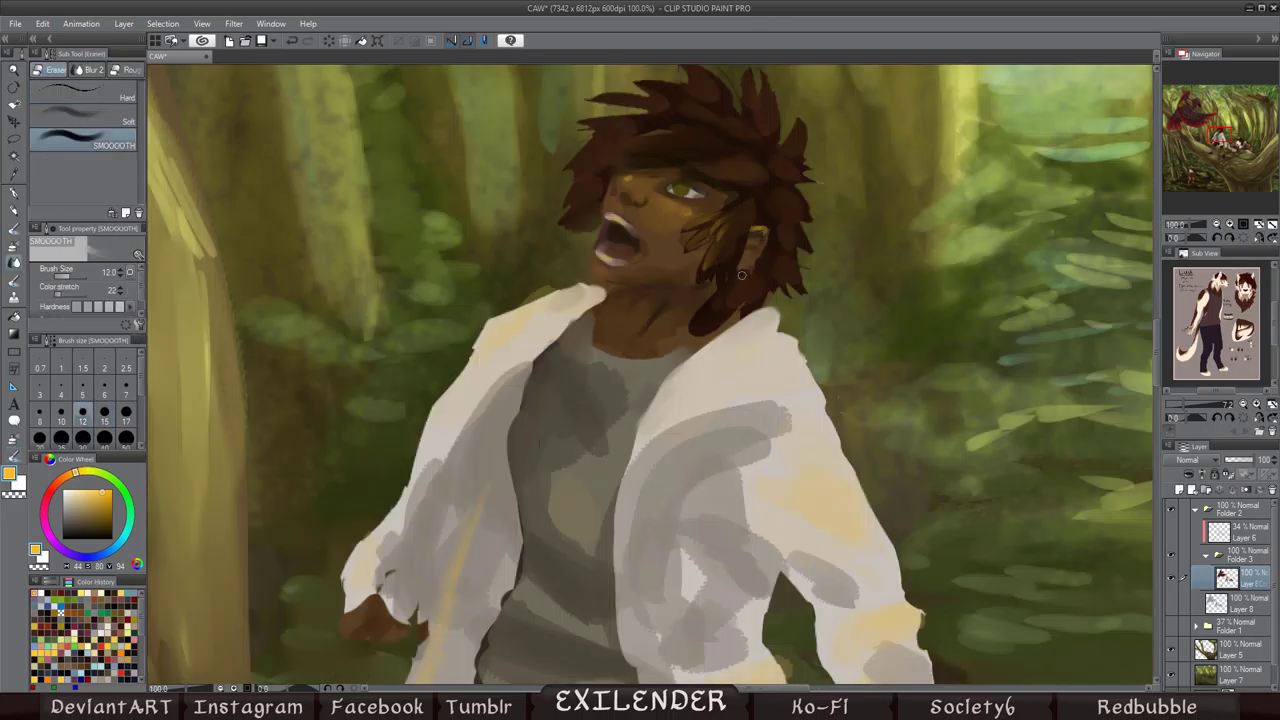
pyautogui.press('h')
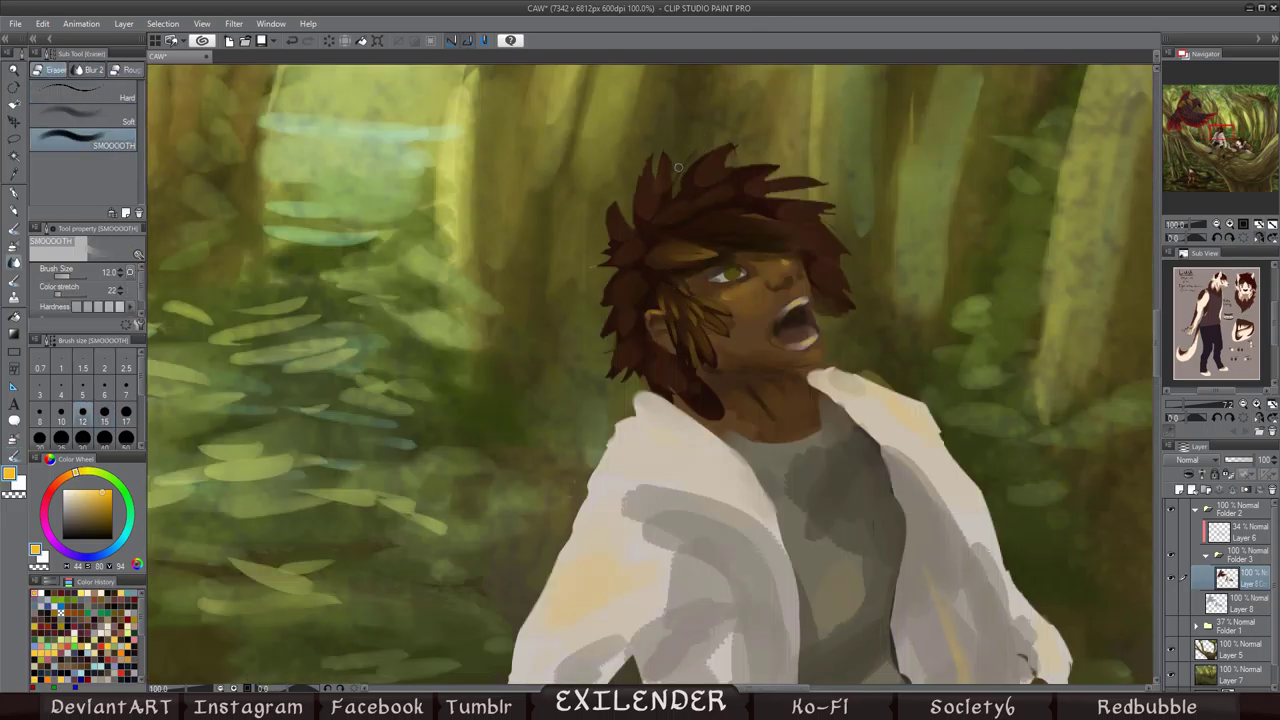
pyautogui.press('h')
pyautogui.press('b')
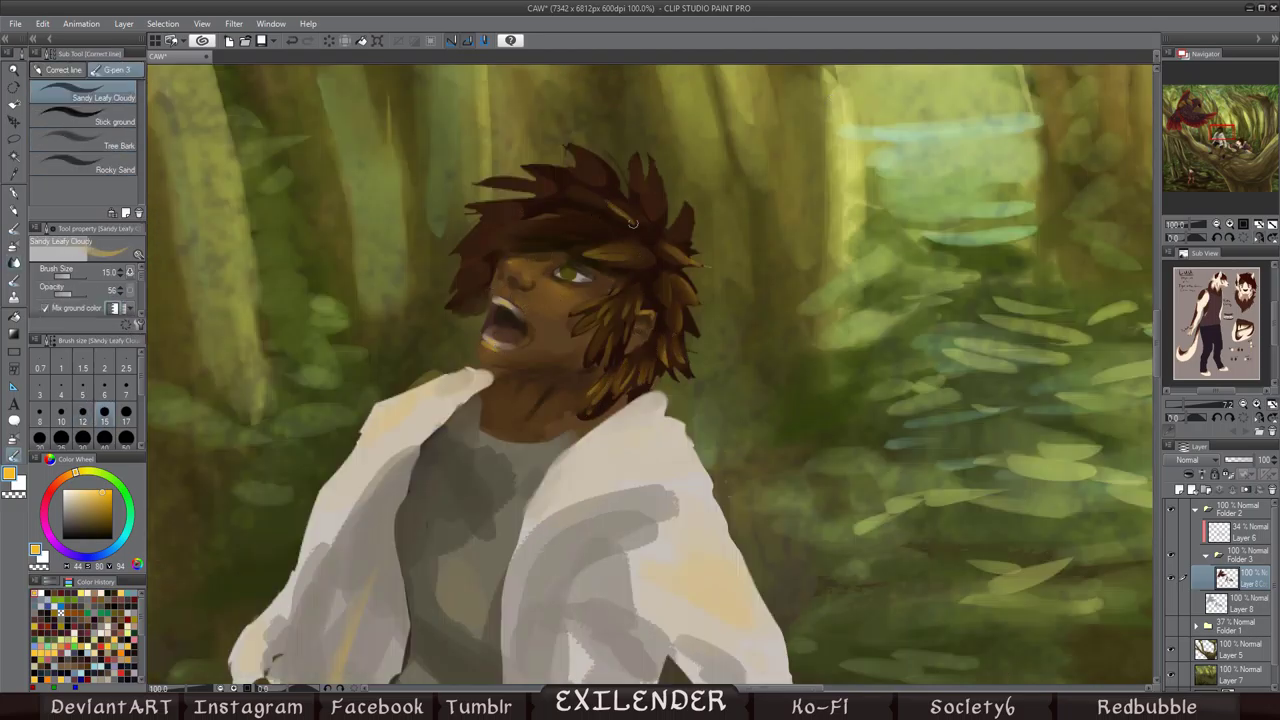
pyautogui.press('e')
pyautogui.press('h')
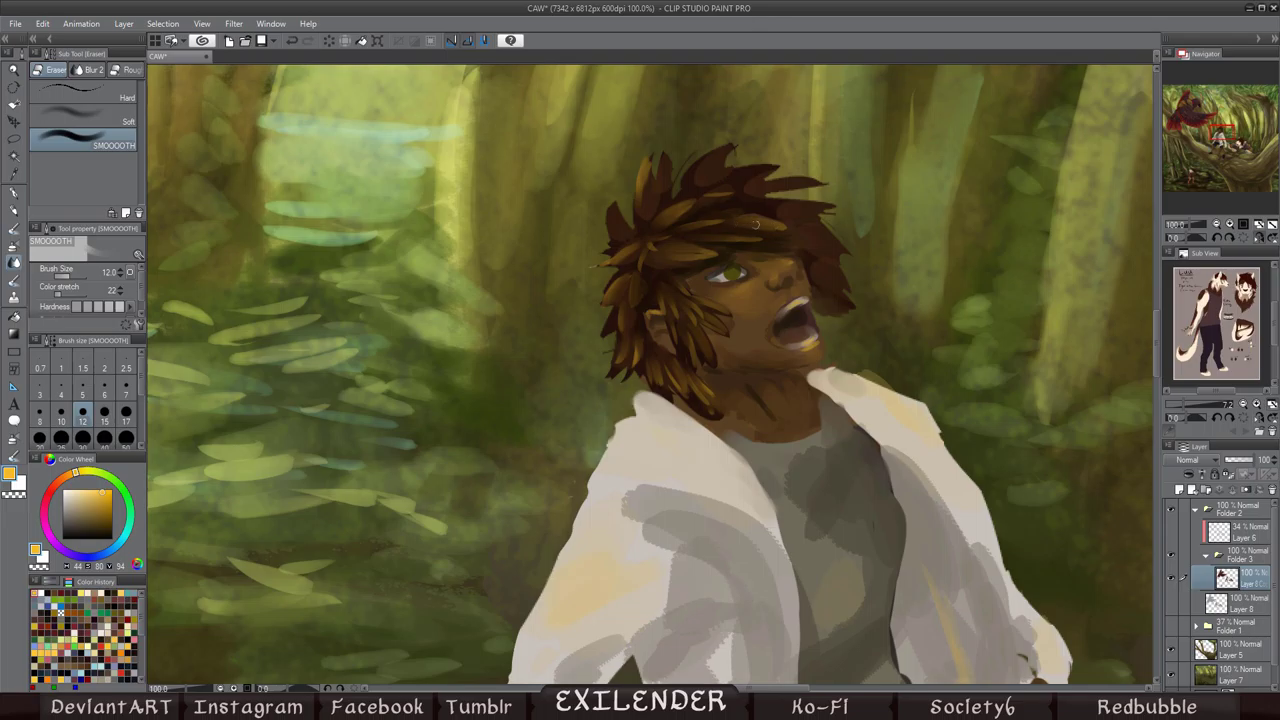
pyautogui.press('h')
pyautogui.press('b')
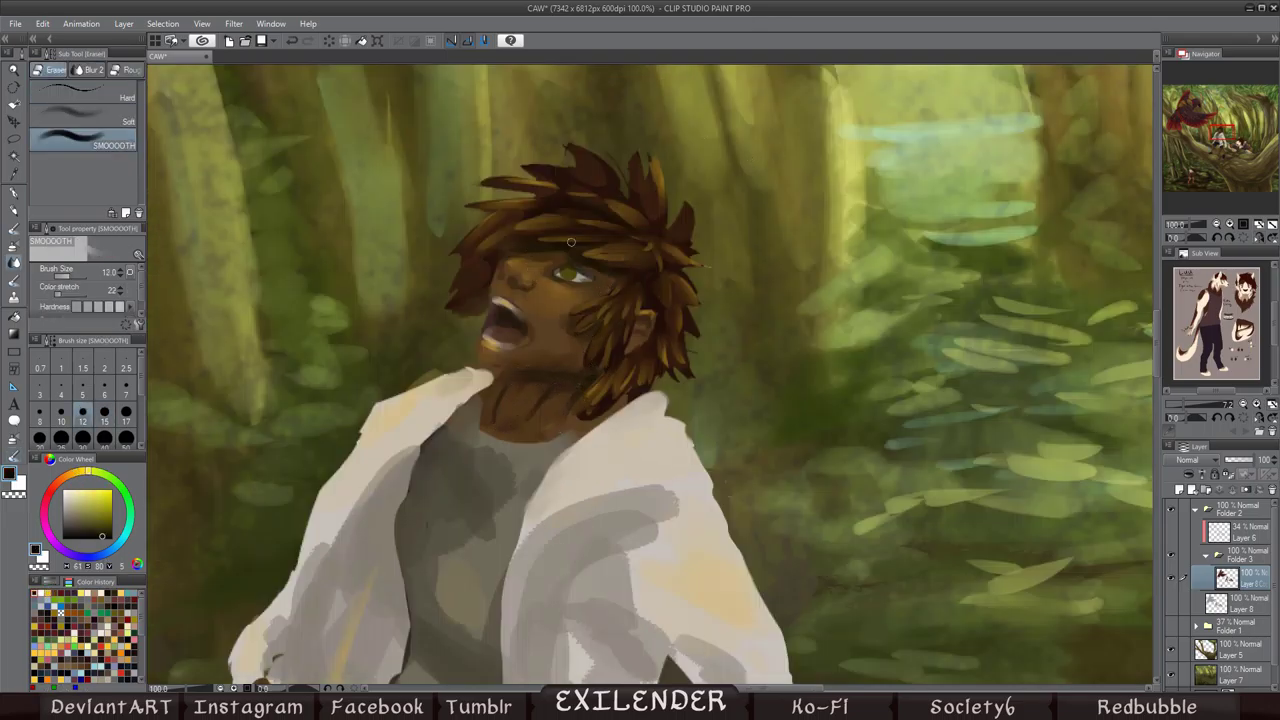
# Step: Deepen the dark lines on the human's neck and brighten the green eye with a yellow-orange highlight
pyautogui.press('h')
pyautogui.press('e')
pyautogui.press('h')
pyautogui.press('b')
pyautogui.press('h')
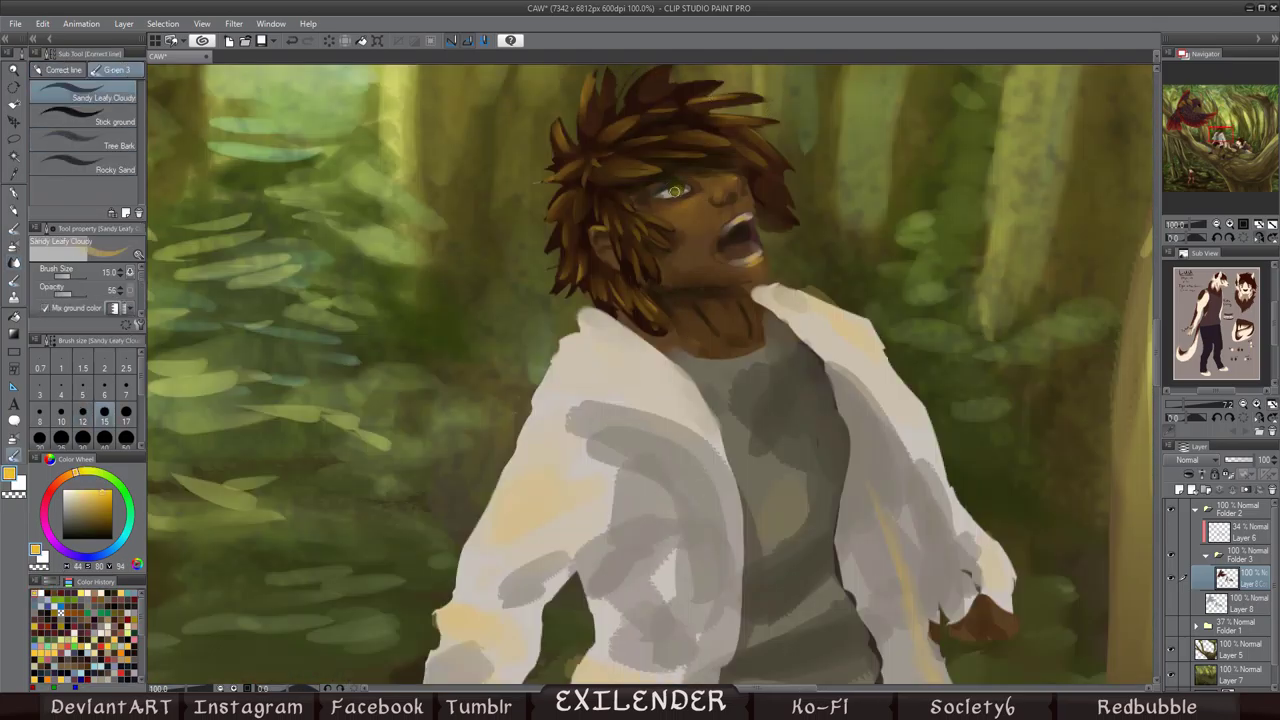
# Step: Highlight the human's front hair tufts, neck and jacket collar in yellow-orange and blend the strokes
pyautogui.press('h')
pyautogui.moveTo(743, 242); pyautogui.dragTo(838, 522)
pyautogui.press('h')
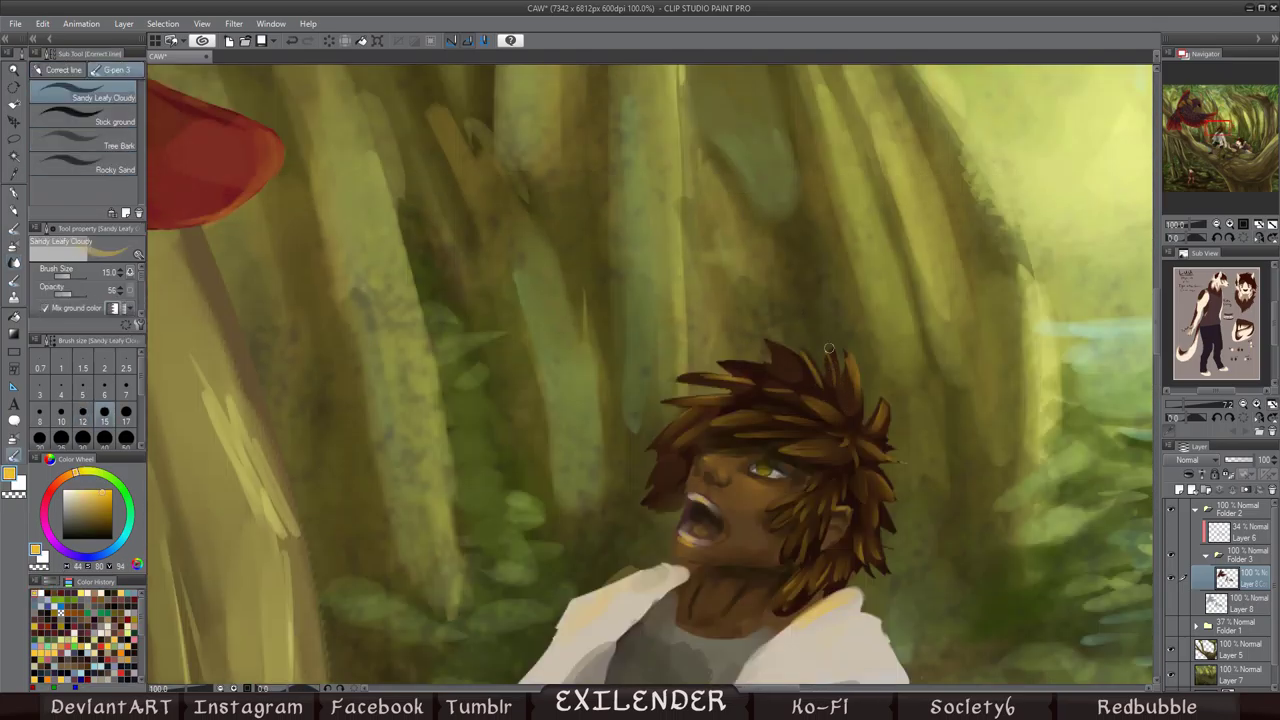
pyautogui.press('h')
pyautogui.moveTo(648, 483); pyautogui.dragTo(748, 283)
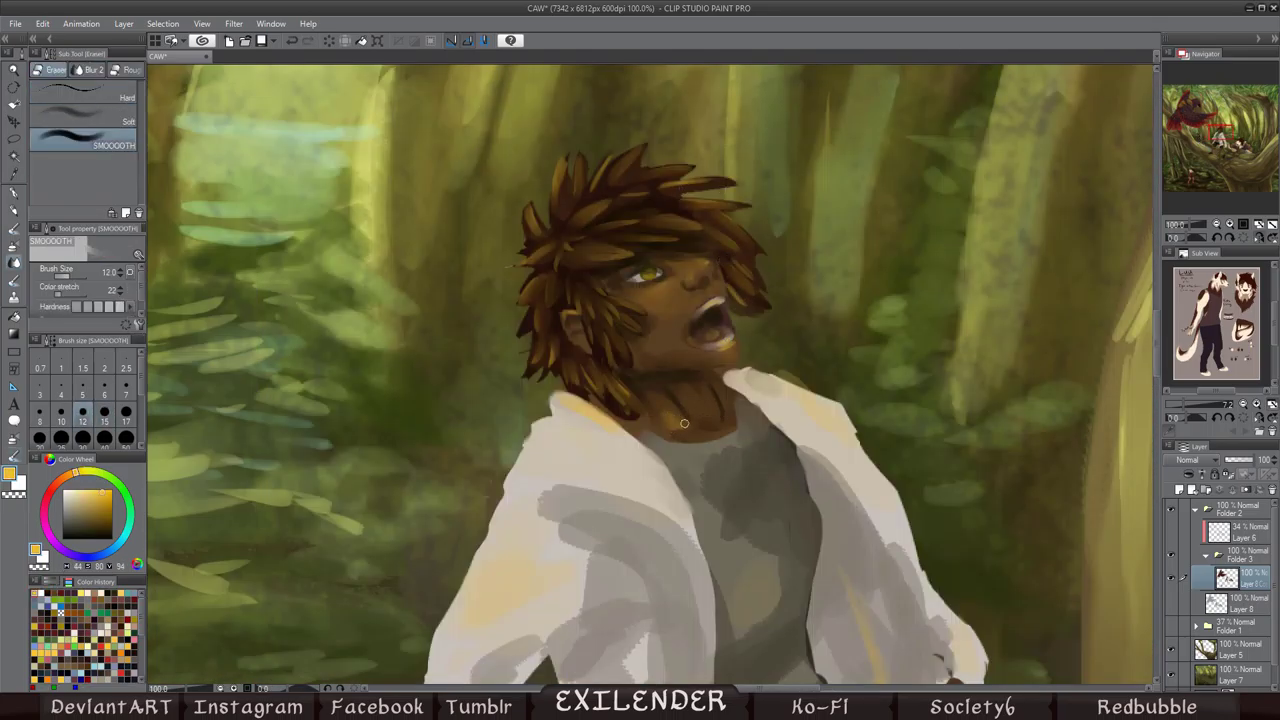
pyautogui.press('h')
pyautogui.moveTo(693, 433); pyautogui.dragTo(730, 186)
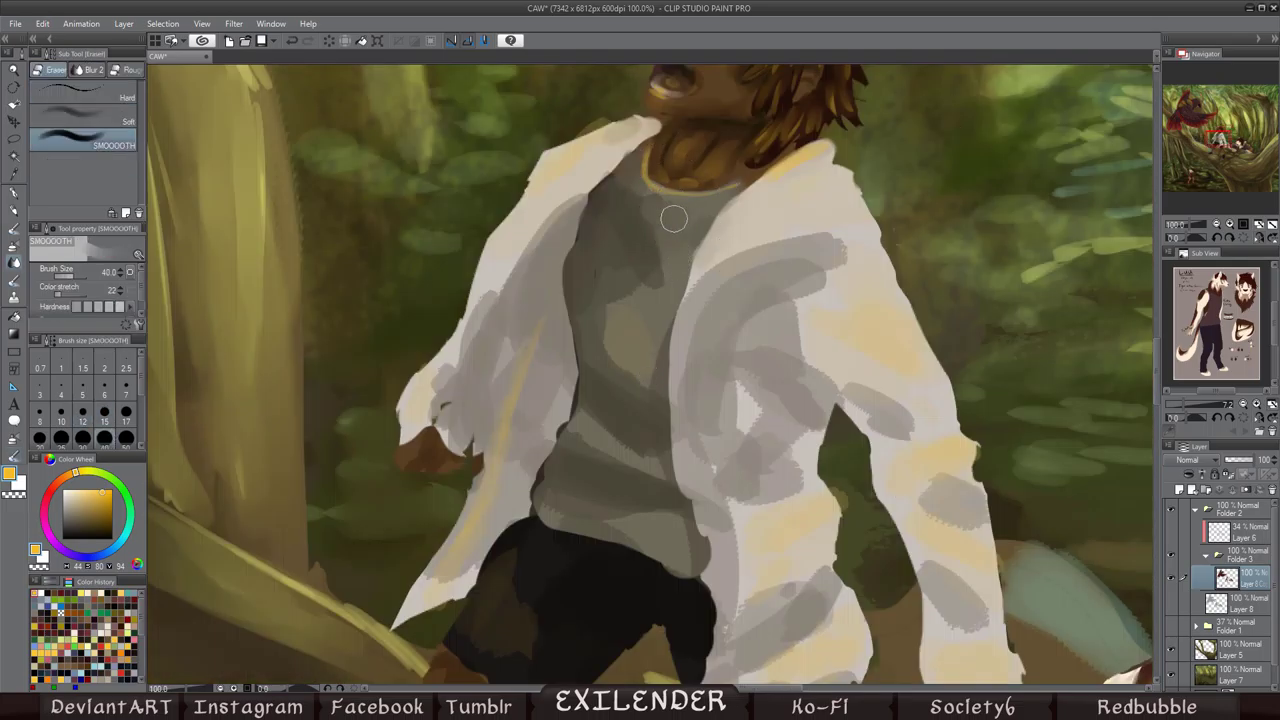
# Step: Paint yellow-orange light patches on the chest and lower folds of the human's grey shirt
pyautogui.press('b')
pyautogui.moveTo(655, 200); pyautogui.dragTo(640, 265)
pyautogui.moveTo(615, 320); pyautogui.dragTo(620, 370)
pyautogui.moveTo(590, 440); pyautogui.dragTo(650, 465)
pyautogui.moveTo(585, 510); pyautogui.dragTo(675, 530)
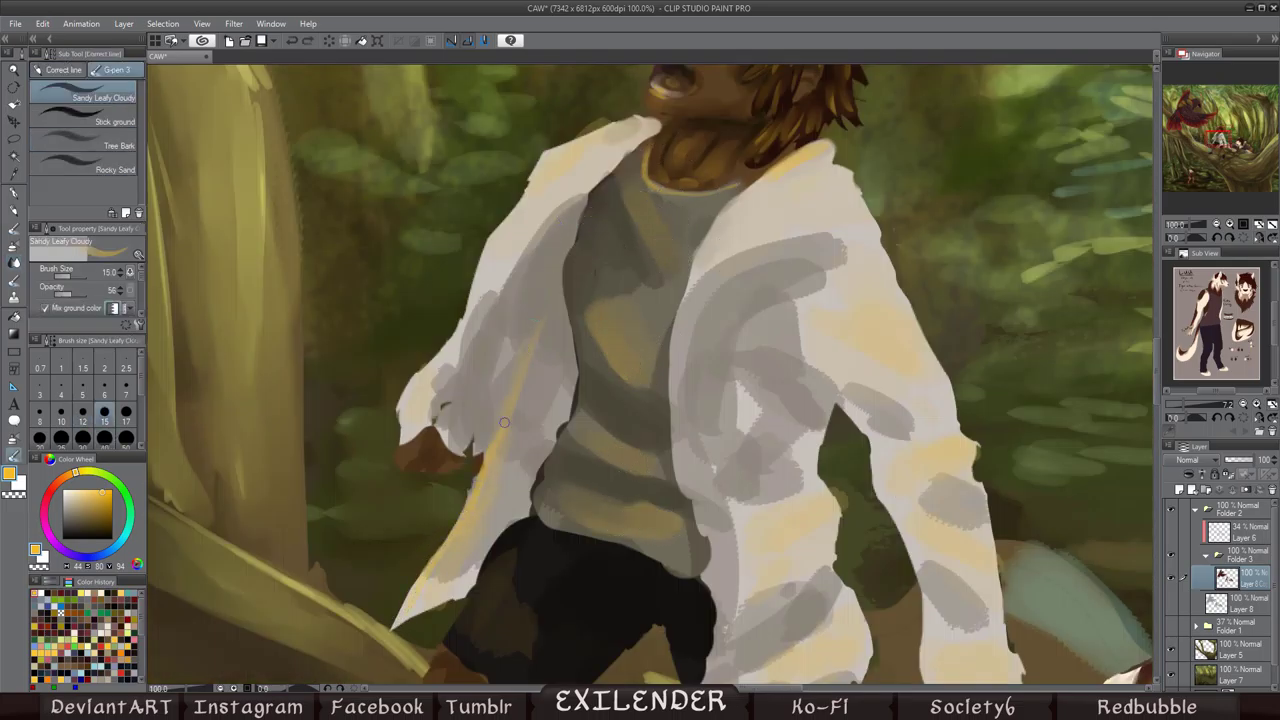
# Step: Highlight the white jacket in yellow-orange, shade beneath its lapel in near-black and blend with SMOOOOTH at size 45
pyautogui.press('b')
pyautogui.moveTo(830, 240)
pyautogui.mouseDown()
pyautogui.moveTo(748, 329)
pyautogui.moveTo(694, 428)
pyautogui.moveTo(845, 248)
pyautogui.moveTo(720, 340)
pyautogui.mouseUp()
pyautogui.press('e')
pyautogui.moveTo(760, 270); pyautogui.dragTo(730, 390)
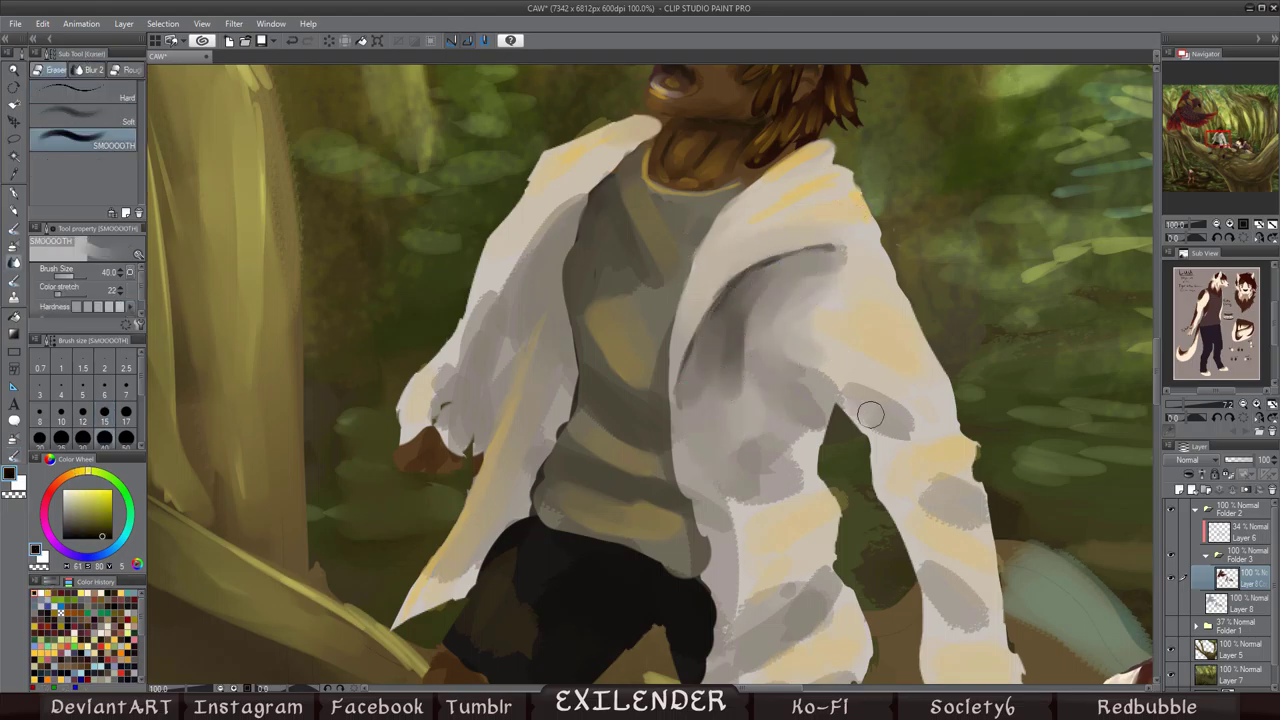
pyautogui.moveTo(780, 300)
pyautogui.mouseDown()
pyautogui.moveTo(757, 400)
pyautogui.moveTo(806, 410)
pyautogui.mouseUp()
# Step: Draw dark fold lines and contours over the jacket's sleeves, lapels and open front with Sandy Leafy Cloudy at size 15
pyautogui.press('h')
pyautogui.moveTo(520, 345); pyautogui.dragTo(490, 372)
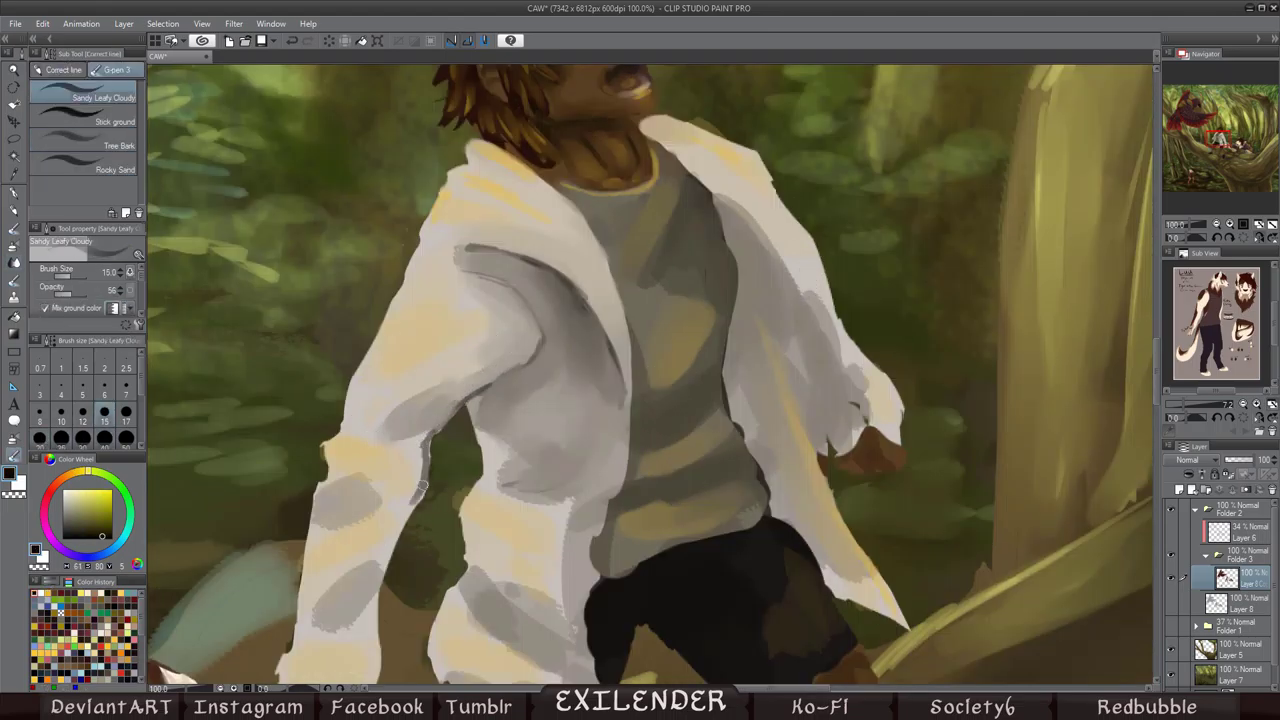
pyautogui.moveTo(425, 440); pyautogui.dragTo(400, 525)
pyautogui.press('[')
pyautogui.moveTo(700, 140); pyautogui.dragTo(800, 480)
pyautogui.moveTo(800, 320); pyautogui.dragTo(820, 540)
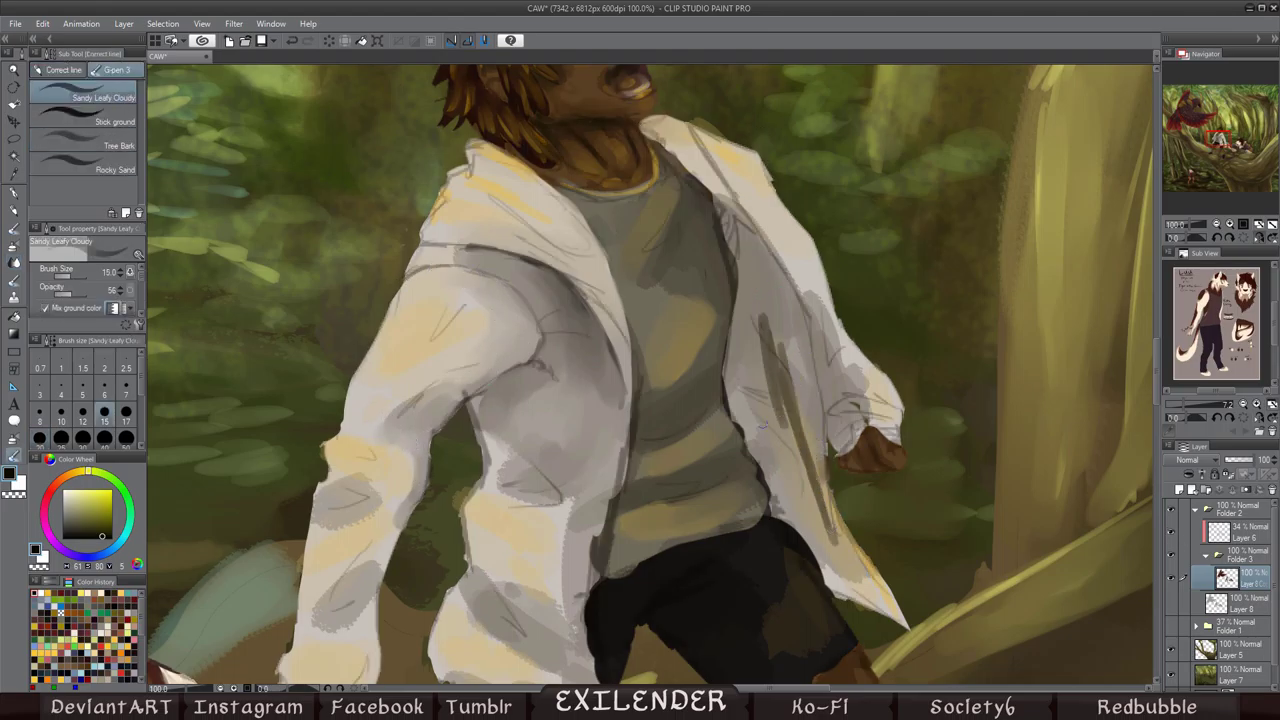
pyautogui.moveTo(780, 400); pyautogui.dragTo(860, 590)
pyautogui.moveTo(790, 220); pyautogui.dragTo(764, 328)
# Step: Blend the white jacket's folds with SMOOOOTH at size 20 and add a yellow-orange light patch on its side panel
pyautogui.press('h')
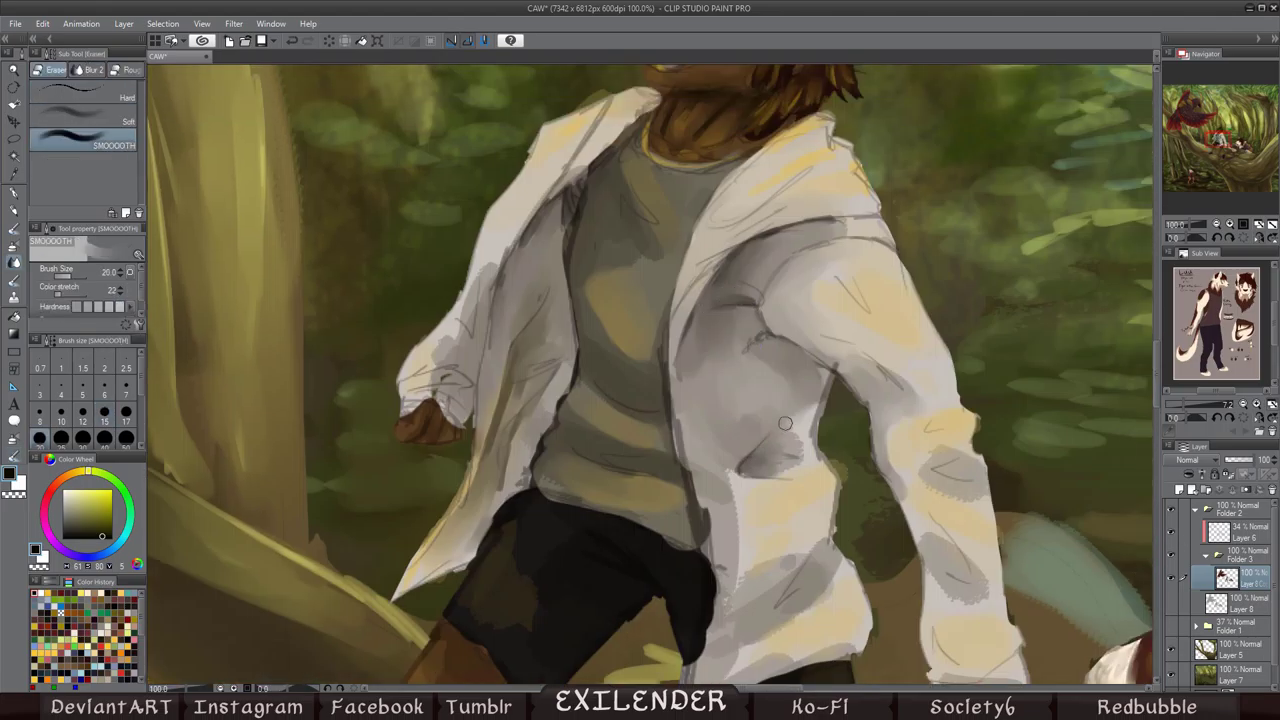
pyautogui.moveTo(798, 432)
pyautogui.mouseDown()
pyautogui.moveTo(718, 292)
pyautogui.moveTo(650, 225)
pyautogui.mouseUp()
pyautogui.keyDown('alt'); pyautogui.click(688, 262); pyautogui.keyUp('alt')
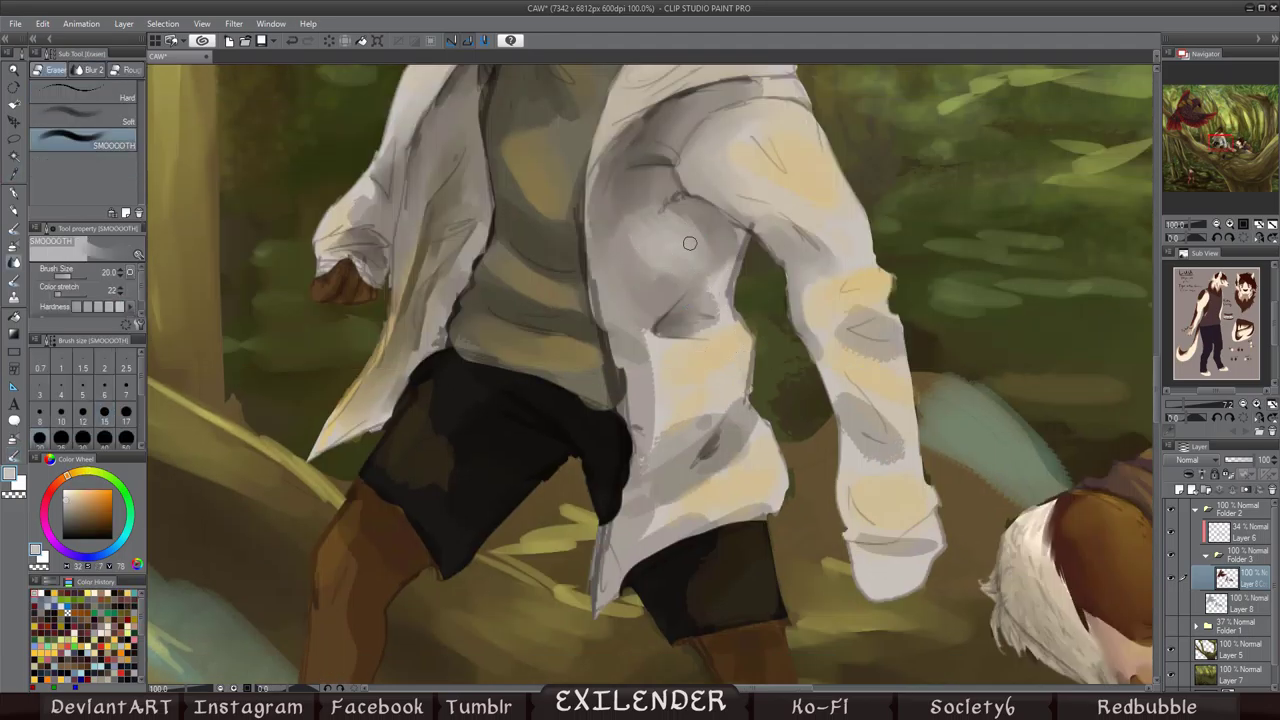
pyautogui.moveTo(654, 418); pyautogui.dragTo(616, 340)
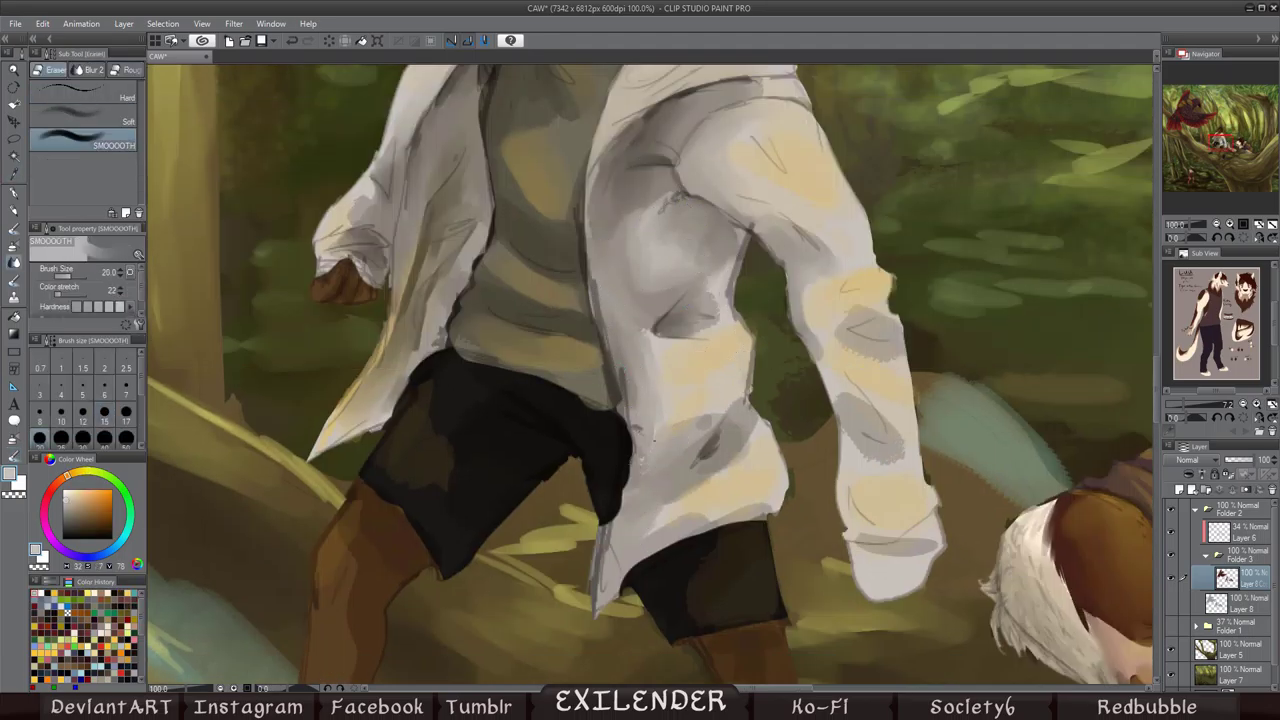
pyautogui.press('h')
pyautogui.press('[')
pyautogui.press('[')
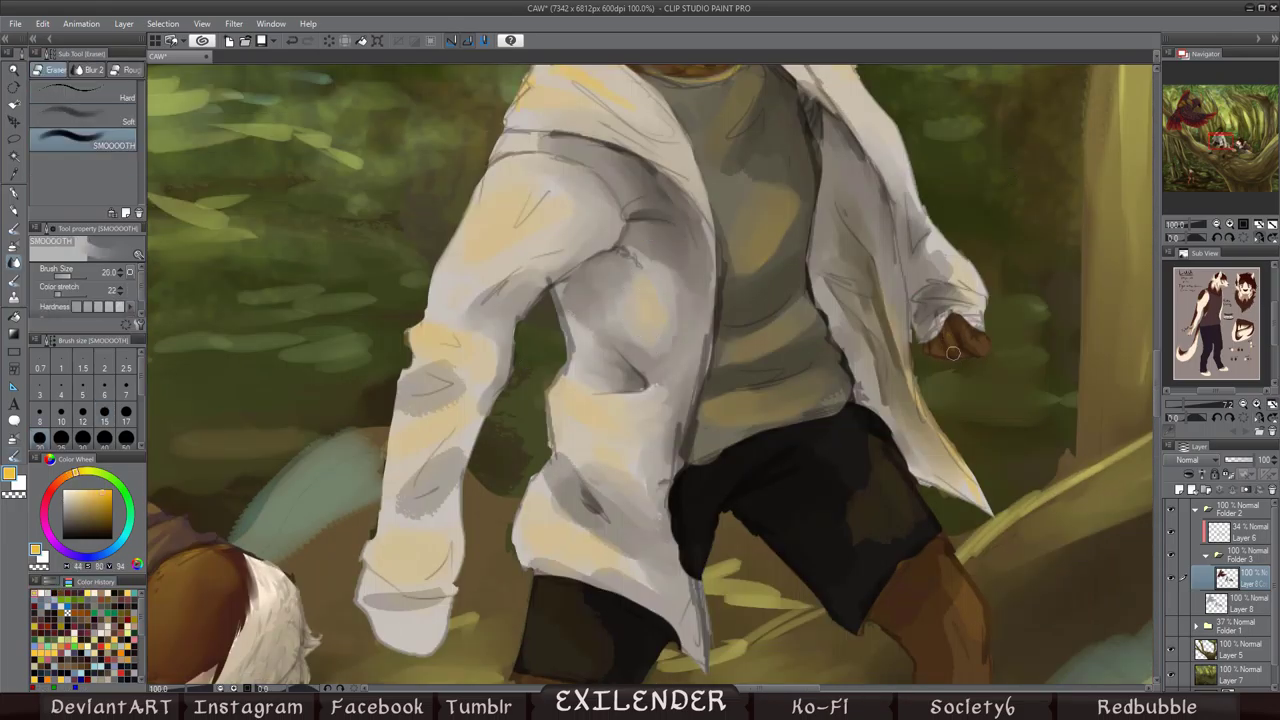
# Step: Define the human's clenched fingers and the folds of the sleeve cuff above them with Sandy Leafy Cloudy at size 15, and blend
pyautogui.keyDown('alt'); pyautogui.click(733, 204); pyautogui.keyUp('alt')
pyautogui.press('y')
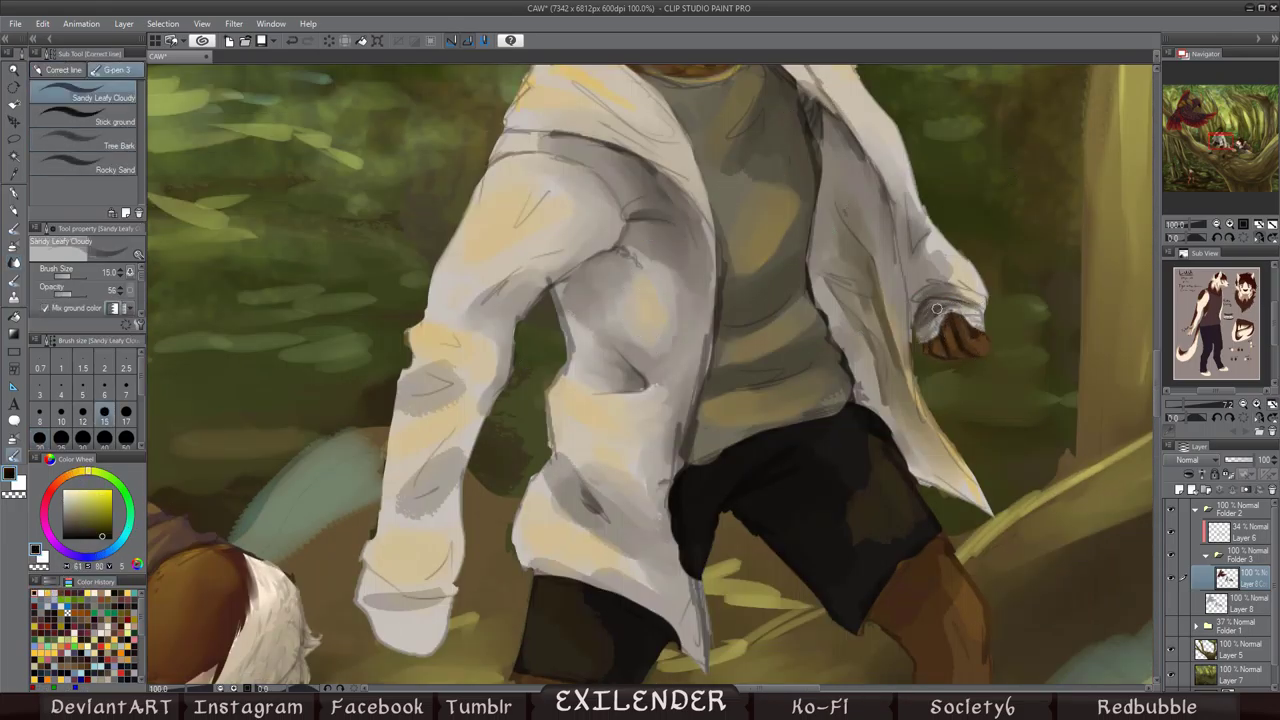
pyautogui.keyDown('alt'); pyautogui.click(937, 309); pyautogui.keyUp('alt')
pyautogui.press('h')
pyautogui.press('e')
pyautogui.press('y')
pyautogui.press('h')
# Step: Outline the human's lower legs, add lace and toe highlights to the front-facing shoe and blend with SMOOOOTH at size 30
pyautogui.scroll(-10, 590, 310)
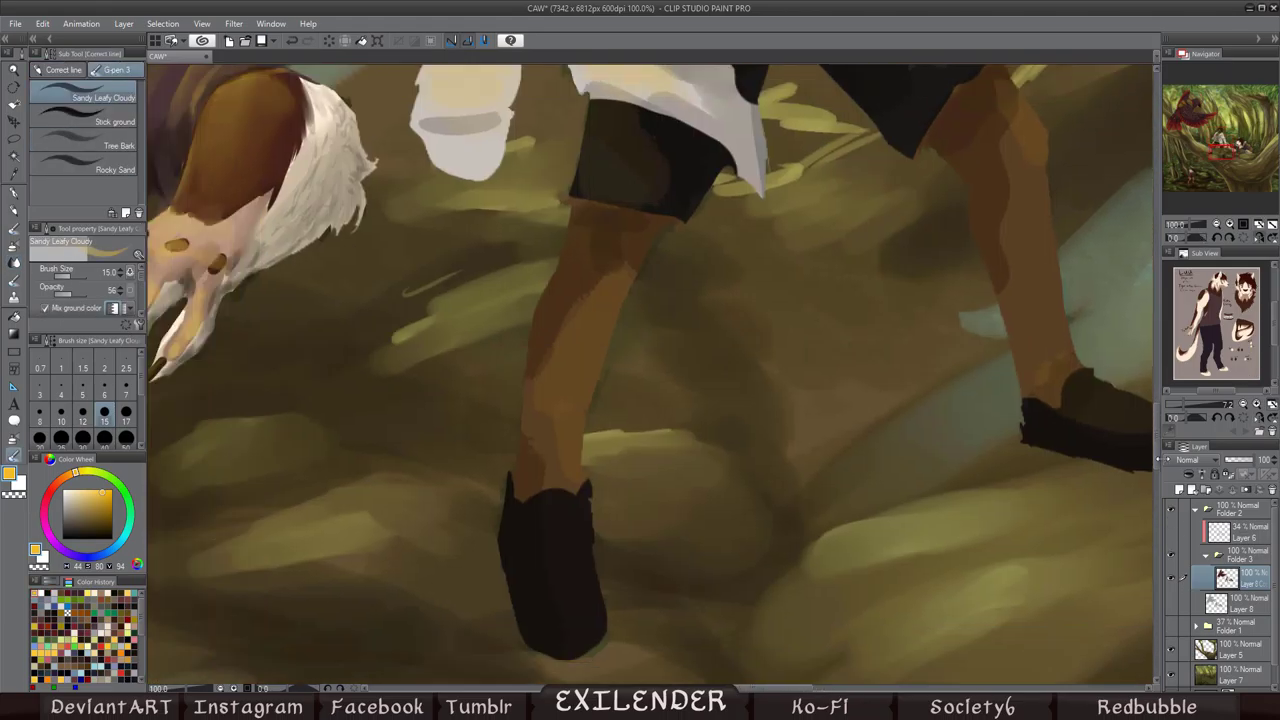
pyautogui.press('e')
pyautogui.moveTo(548, 535); pyautogui.dragTo(566, 560)
pyautogui.moveTo(548, 605); pyautogui.dragTo(572, 620)
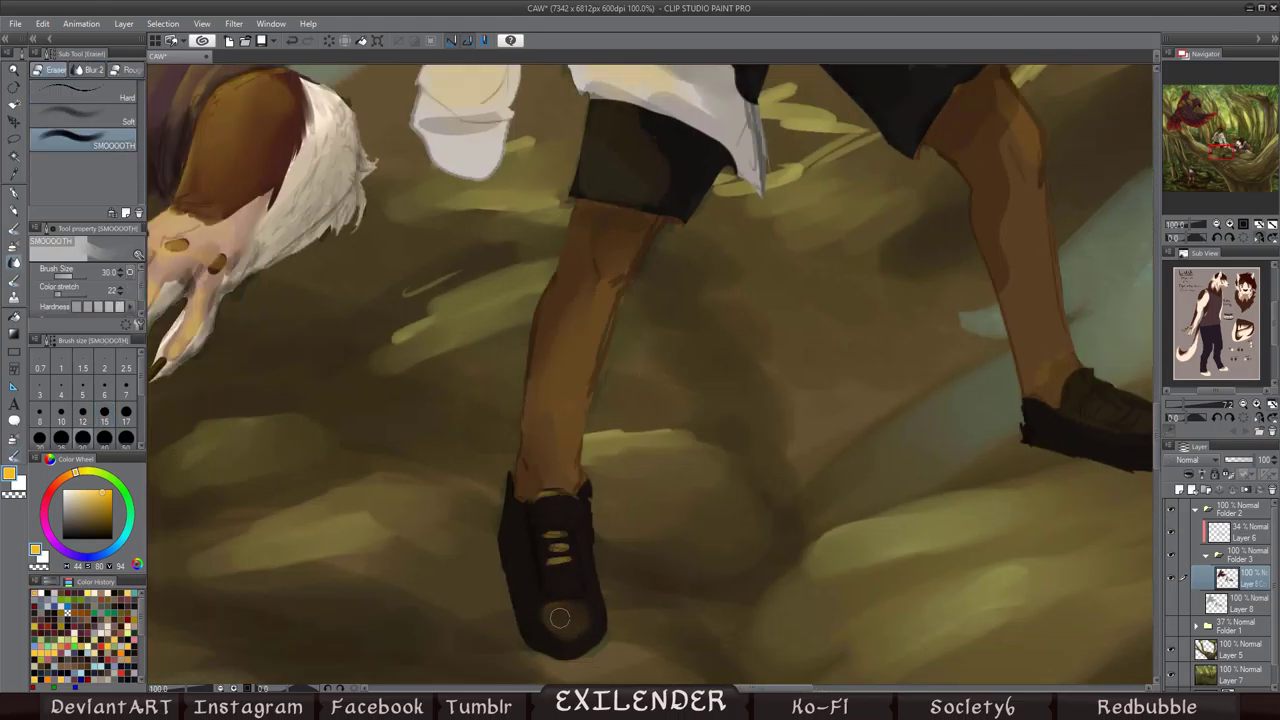
pyautogui.moveTo(618, 234); pyautogui.dragTo(624, 274)
# Step: Highlight the human's black shorts, bent leg and side-facing shoe in yellow-orange and blend the strokes
pyautogui.press('h')
pyautogui.moveTo(1218, 152); pyautogui.dragTo(1217, 142)
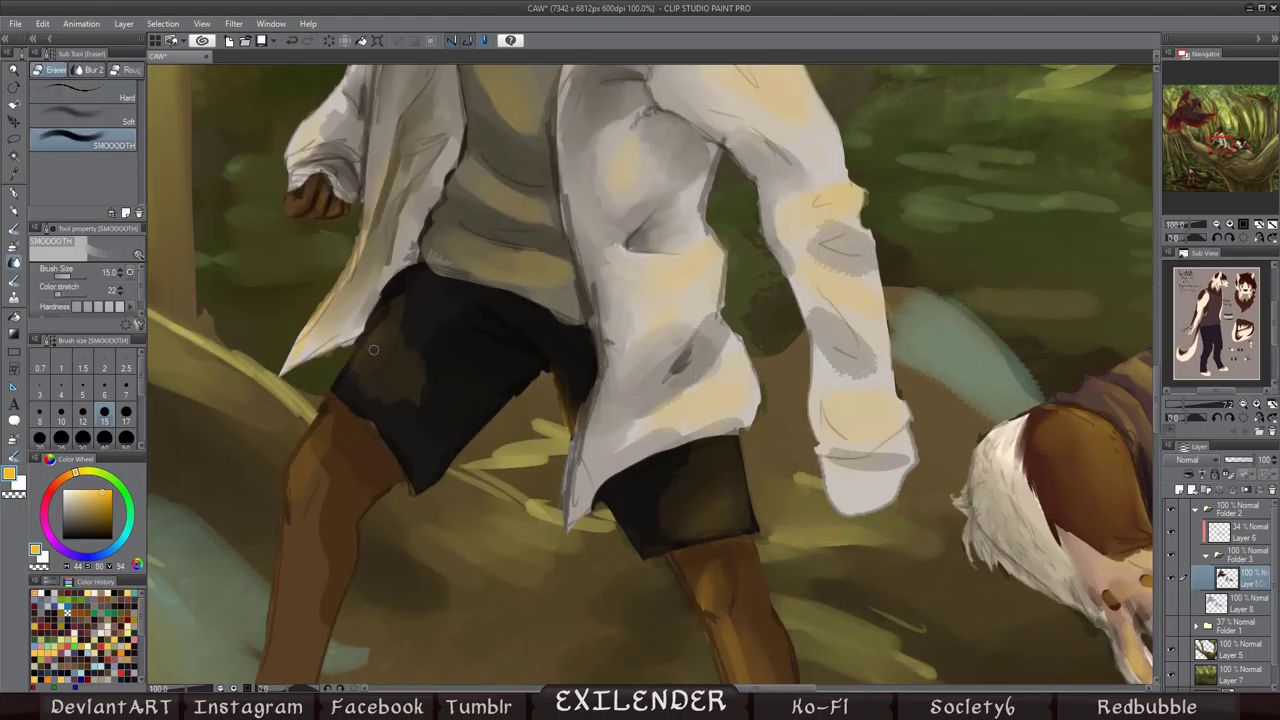
pyautogui.press('b')
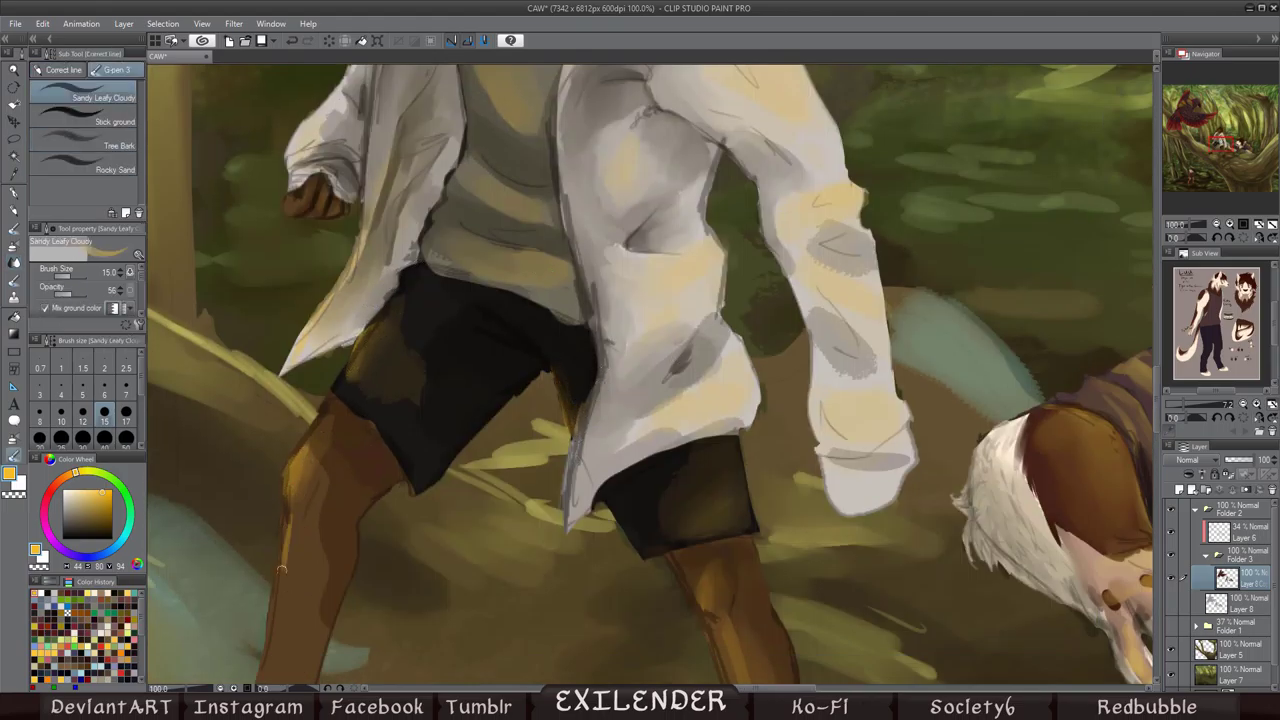
pyautogui.moveTo(280, 616); pyautogui.dragTo(630, 446)
pyautogui.moveTo(600, 512); pyautogui.dragTo(620, 530)
pyautogui.press('j')
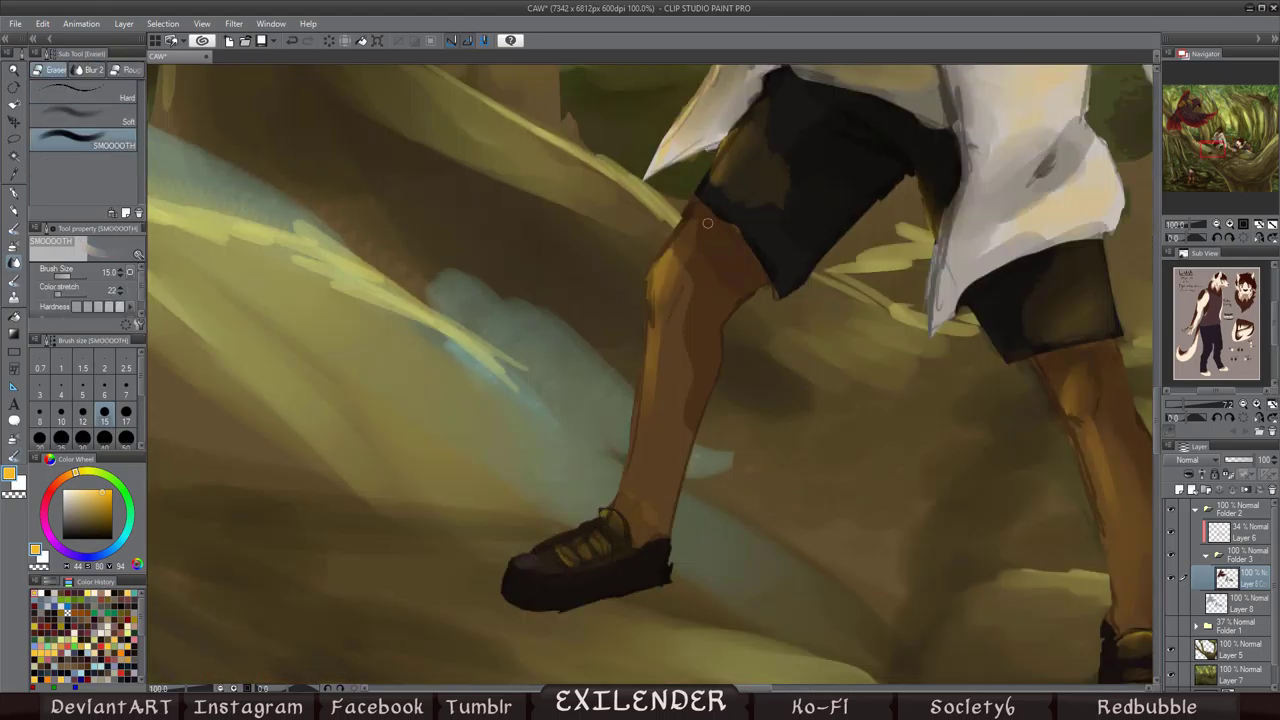
# Step: Shade the small creature's chest fur, raised arm and maroon top in near-black and blend with SMOOOOTH
pyautogui.hotkey('ctrl', '0')
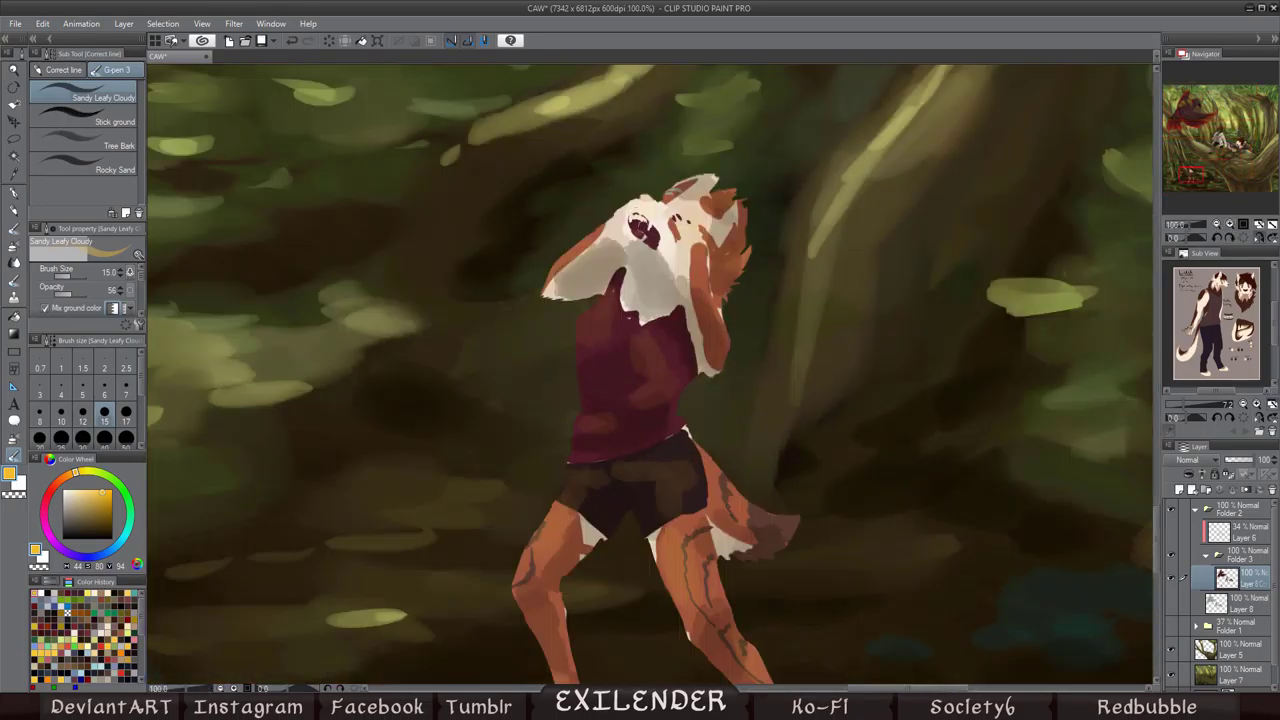
pyautogui.click(101, 536)
pyautogui.moveTo(630, 250)
pyautogui.mouseDown()
pyautogui.moveTo(640, 320)
pyautogui.moveTo(665, 310)
pyautogui.moveTo(690, 370)
pyautogui.mouseUp()
pyautogui.press('e')
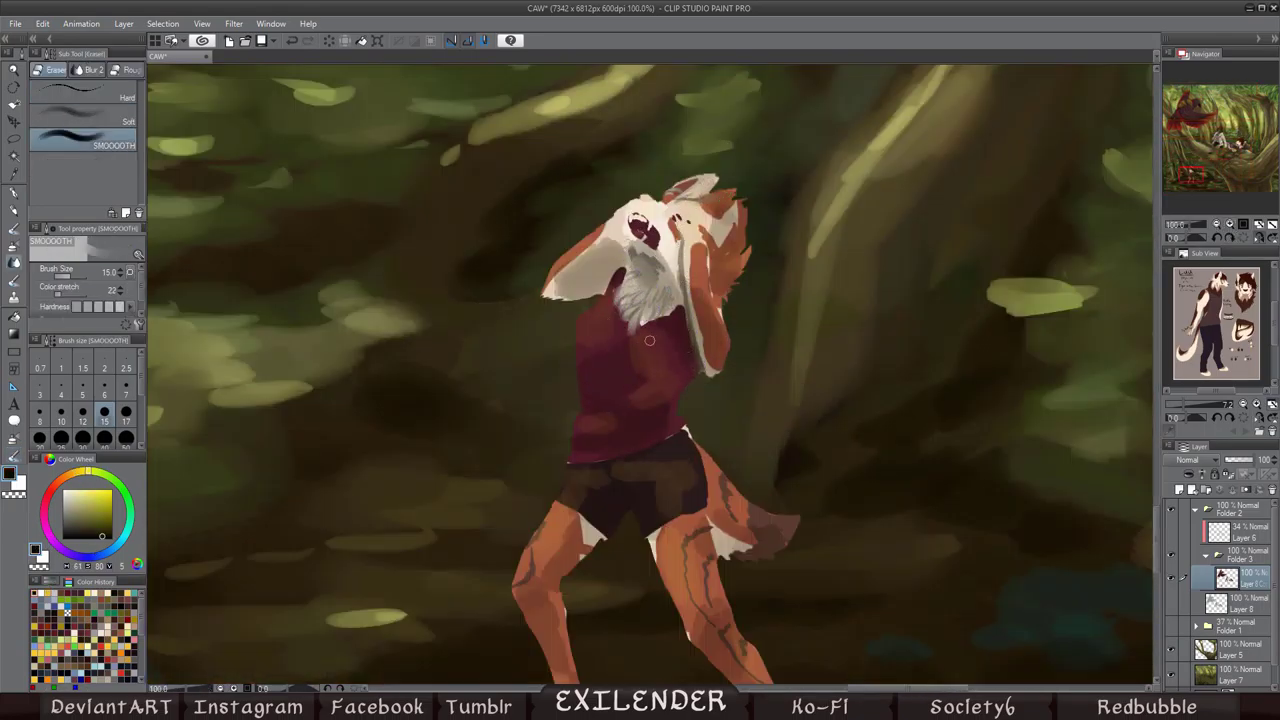
pyautogui.moveTo(692, 265); pyautogui.dragTo(700, 370)
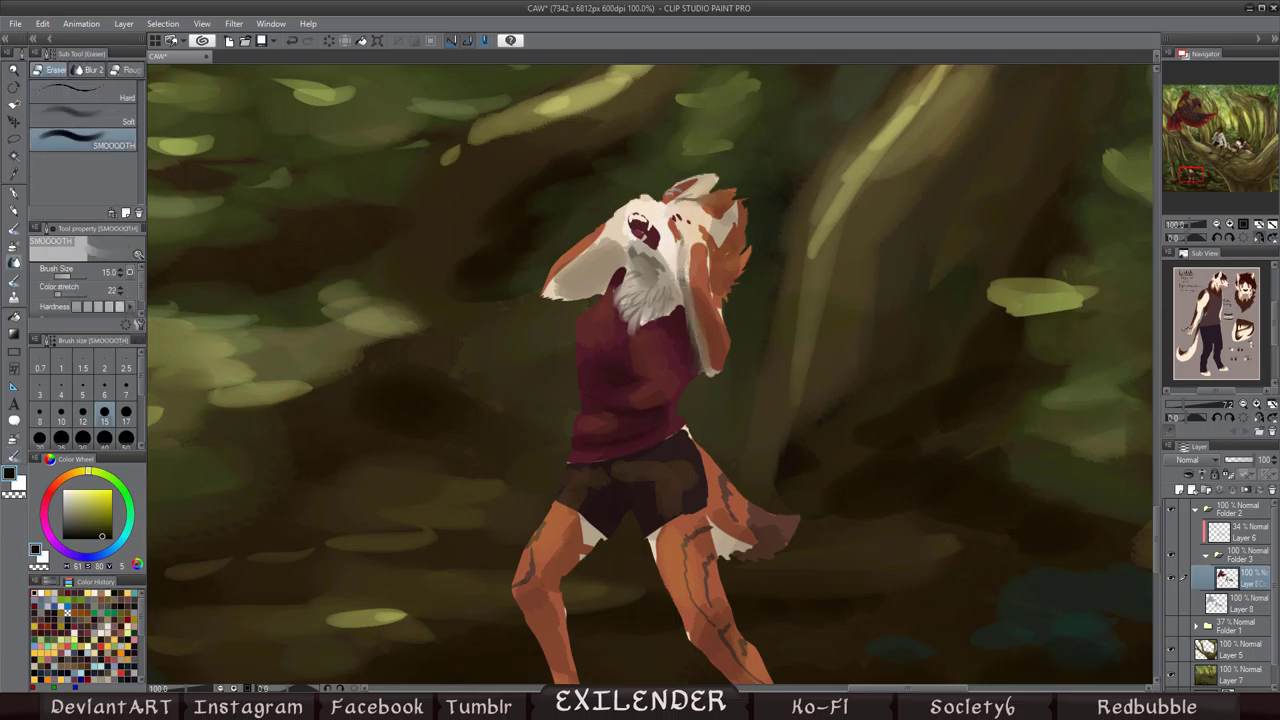
# Step: Bring up the small creature's reference sheet and retouch its raised arm in reddish brown with Sandy Leafy Cloudy at size 15
pyautogui.click(1257, 404)
pyautogui.click(1257, 404)
pyautogui.click(1215, 330)
pyautogui.press('b')
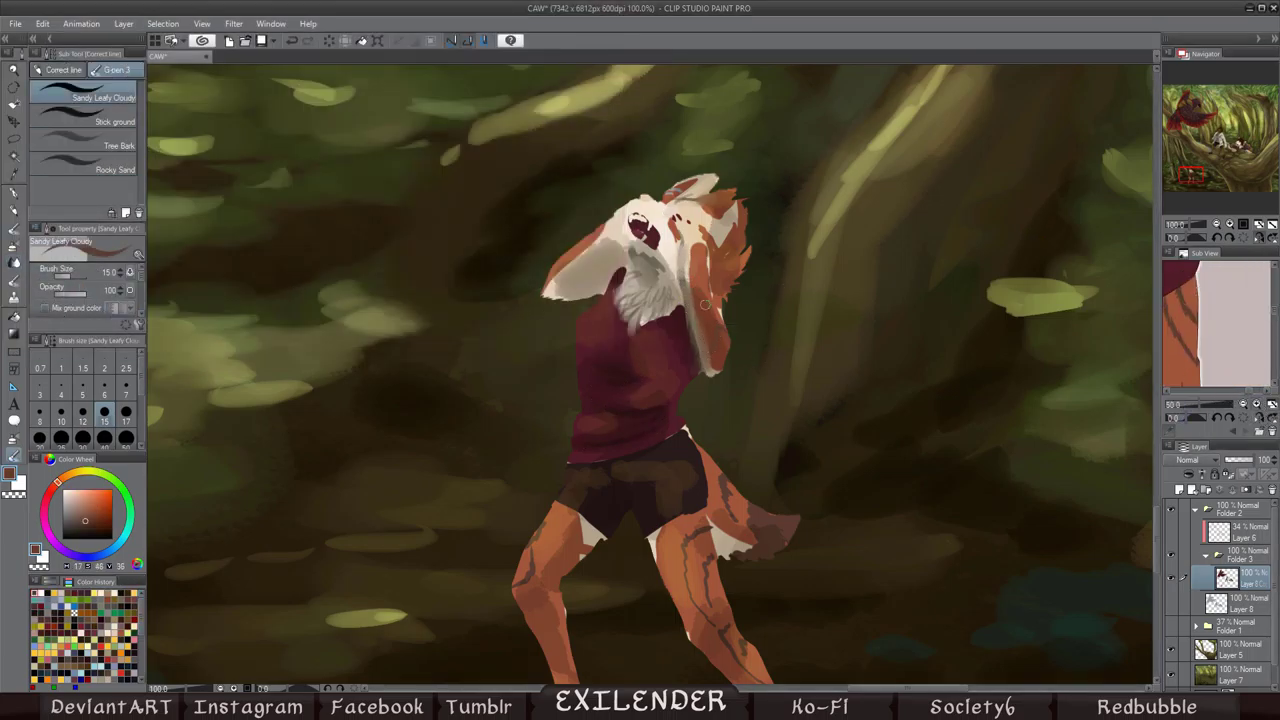
# Step: Paint yellow-orange highlights on the small creature's tail, legs, feet and maroon top, and blend them with SMOOOOTH
pyautogui.hotkey('ctrl', '-')
pyautogui.press('e')
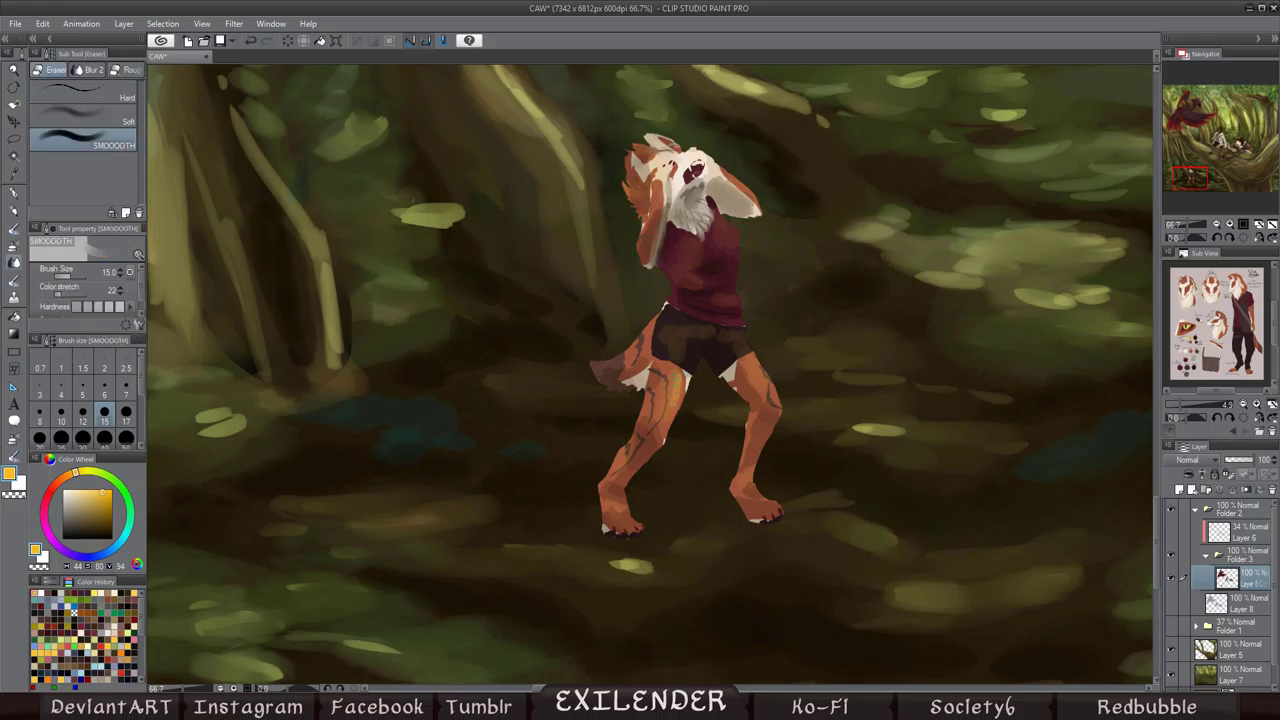
pyautogui.press('b')
pyautogui.press('h')
pyautogui.press('e')
pyautogui.press('b')
pyautogui.press('e')
pyautogui.press('b')
pyautogui.press('e')
pyautogui.press('h')
pyautogui.hotkey('ctrl', '+')
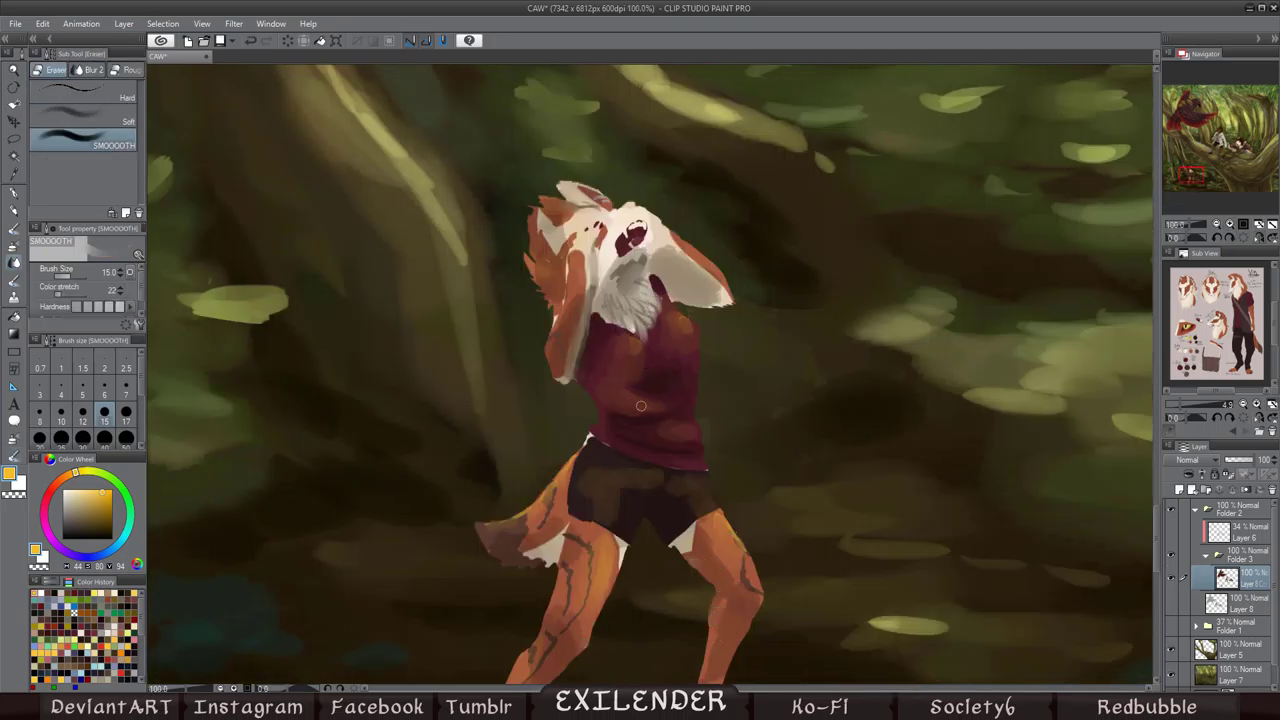
# Step: Refine the small creature's open mouth in near-black and highlight the edge of its muzzle
pyautogui.press('h')
pyautogui.press('b')
pyautogui.keyDown('alt'); pyautogui.click(663, 235); pyautogui.keyUp('alt')
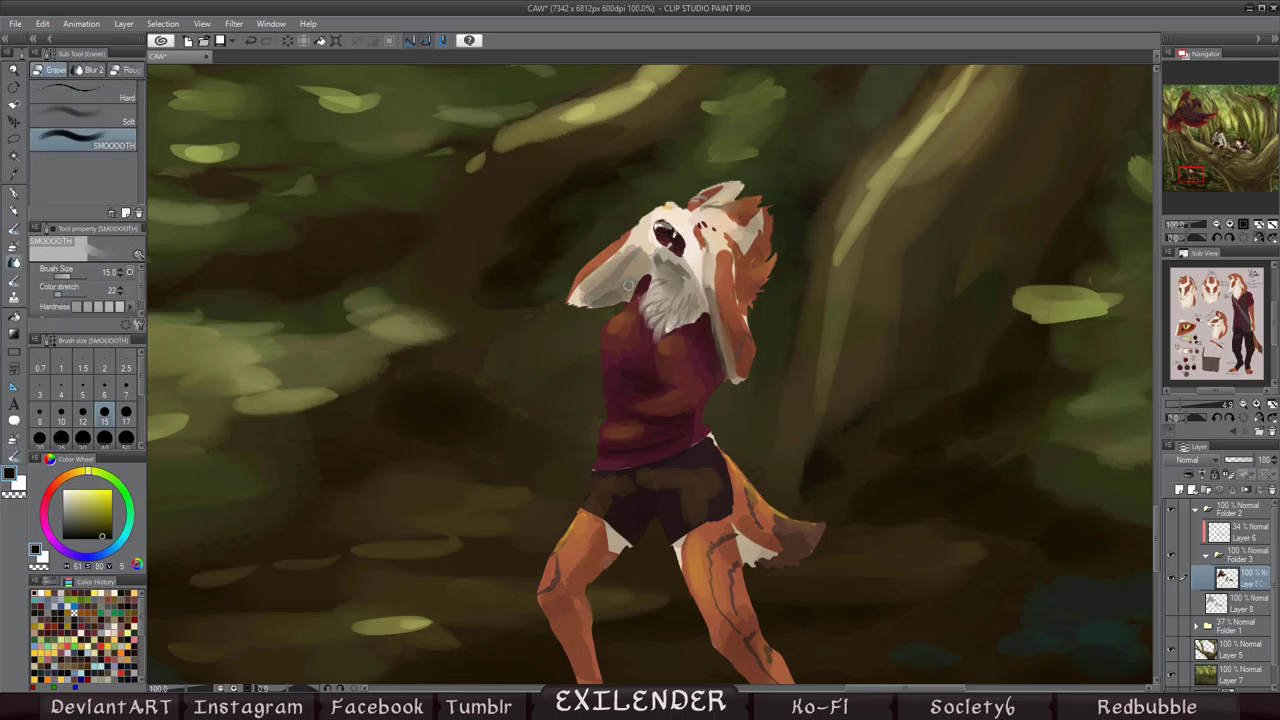
pyautogui.press('h')
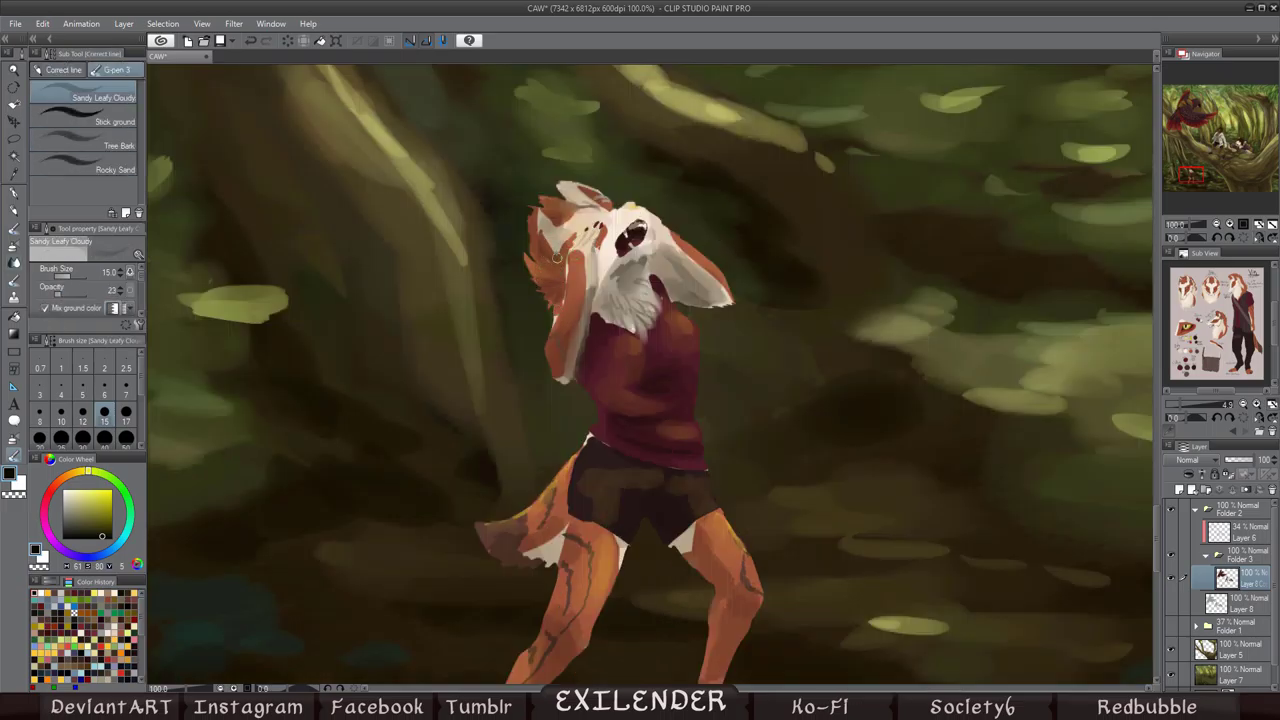
# Step: Shade the small creature's cheek, hand and chest ruff in near-black with Sandy Leafy Cloudy at 23% opacity and blend with SMOOOOTH
pyautogui.press('h')
pyautogui.press('e')
pyautogui.press('b')
pyautogui.press('e')
pyautogui.press('b')
pyautogui.press('e')
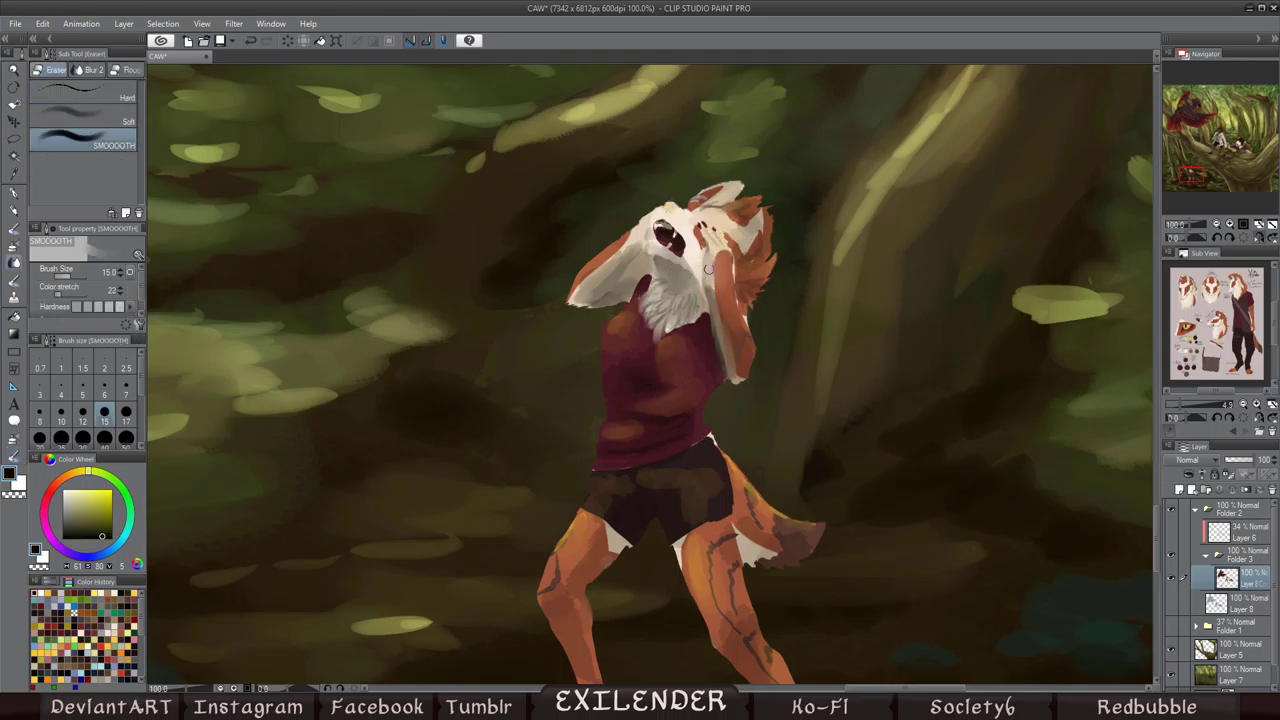
pyautogui.press('b')
pyautogui.press('e')
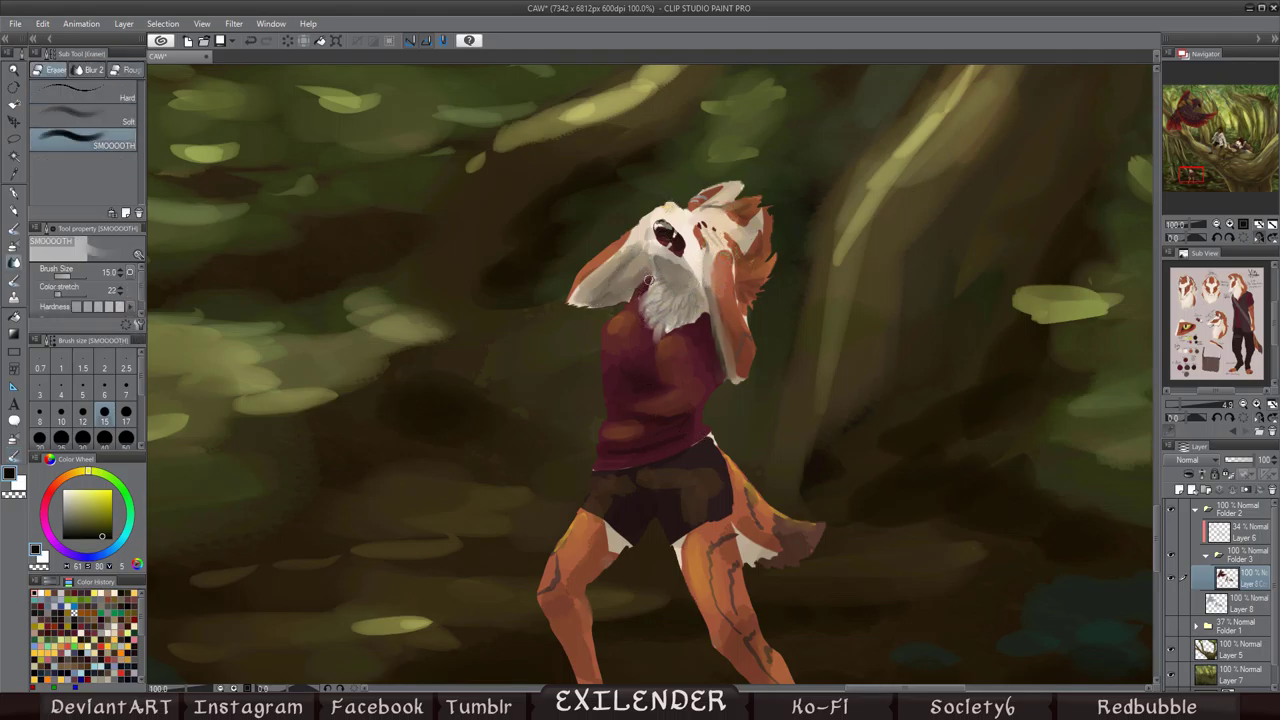
pyautogui.press('b')
pyautogui.press('e')
# Step: Darken the small creature's tail markings and fur edges in near-black, and blend them together with the hip above the shorts
pyautogui.scroll(-5, 497, 293)
pyautogui.press('b')
pyautogui.press('e')
pyautogui.press('b')
pyautogui.scroll(5, 716, 380)
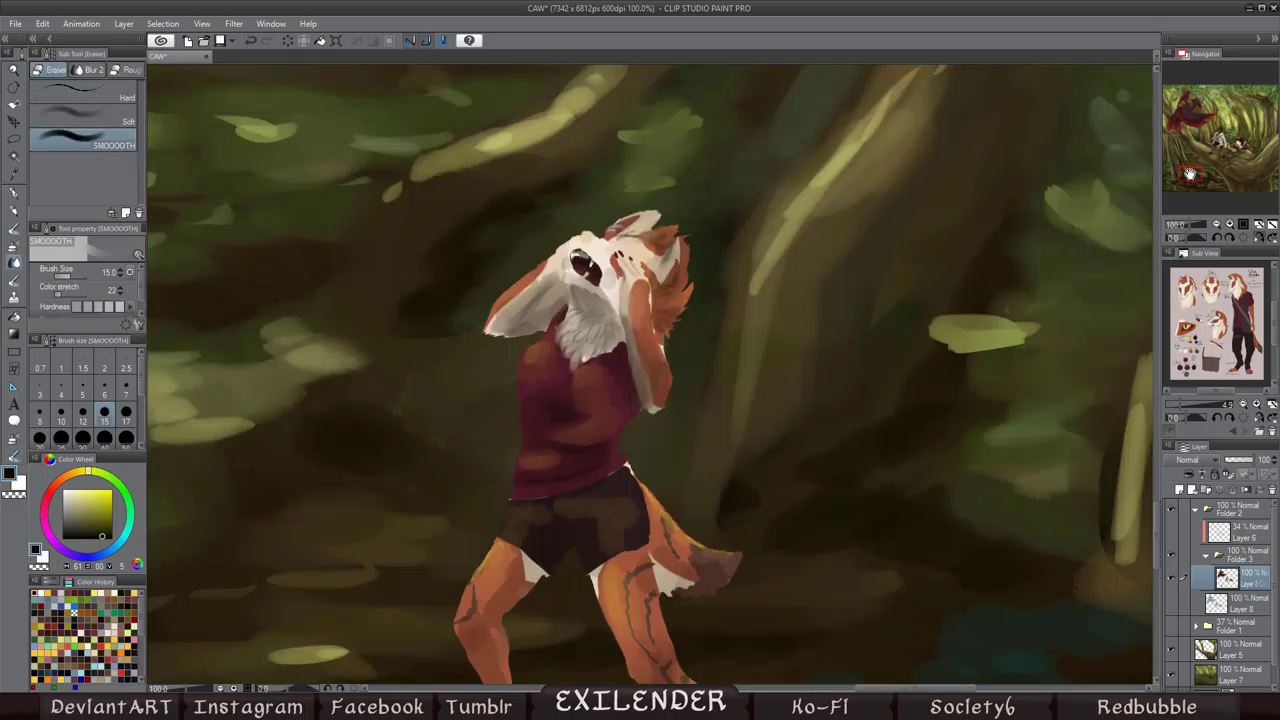
pyautogui.press('e')
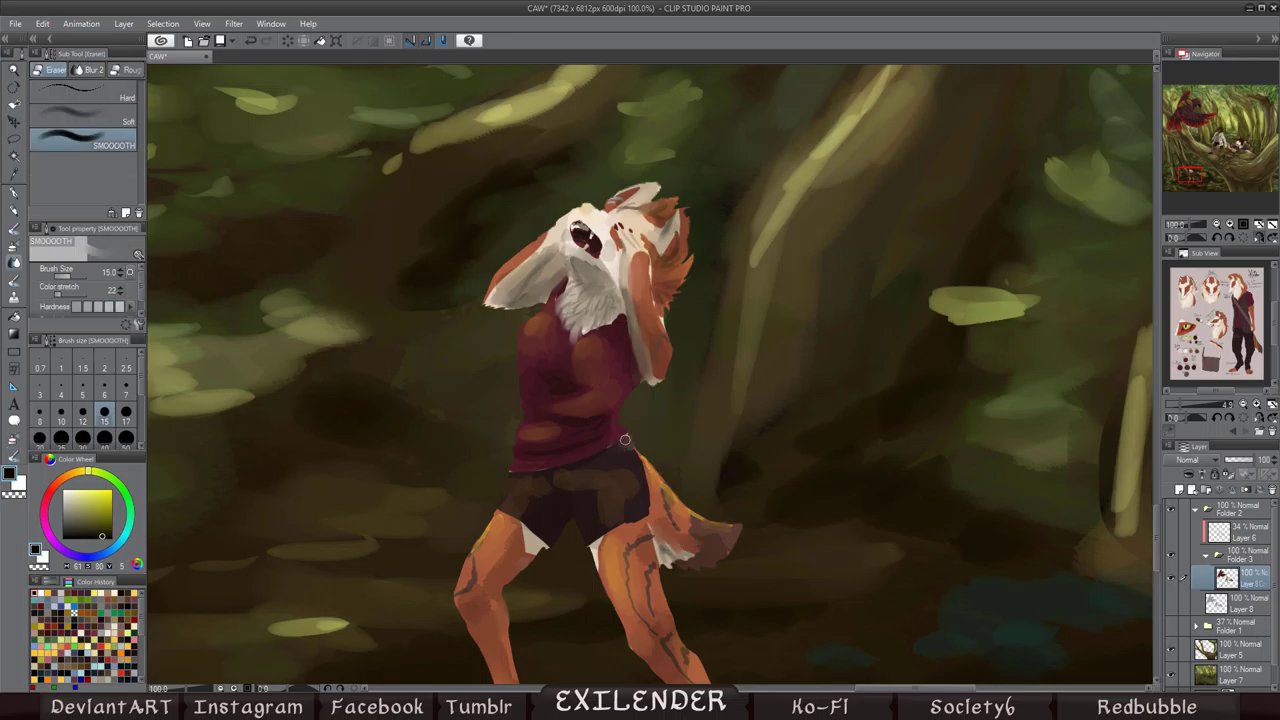
# Step: Shade the small creature's forearm, shorts and white thigh tufts in near-black at size 15 and blend with SMOOOOTH
pyautogui.press('h')
pyautogui.press('b')
pyautogui.press('e')
pyautogui.press('b')
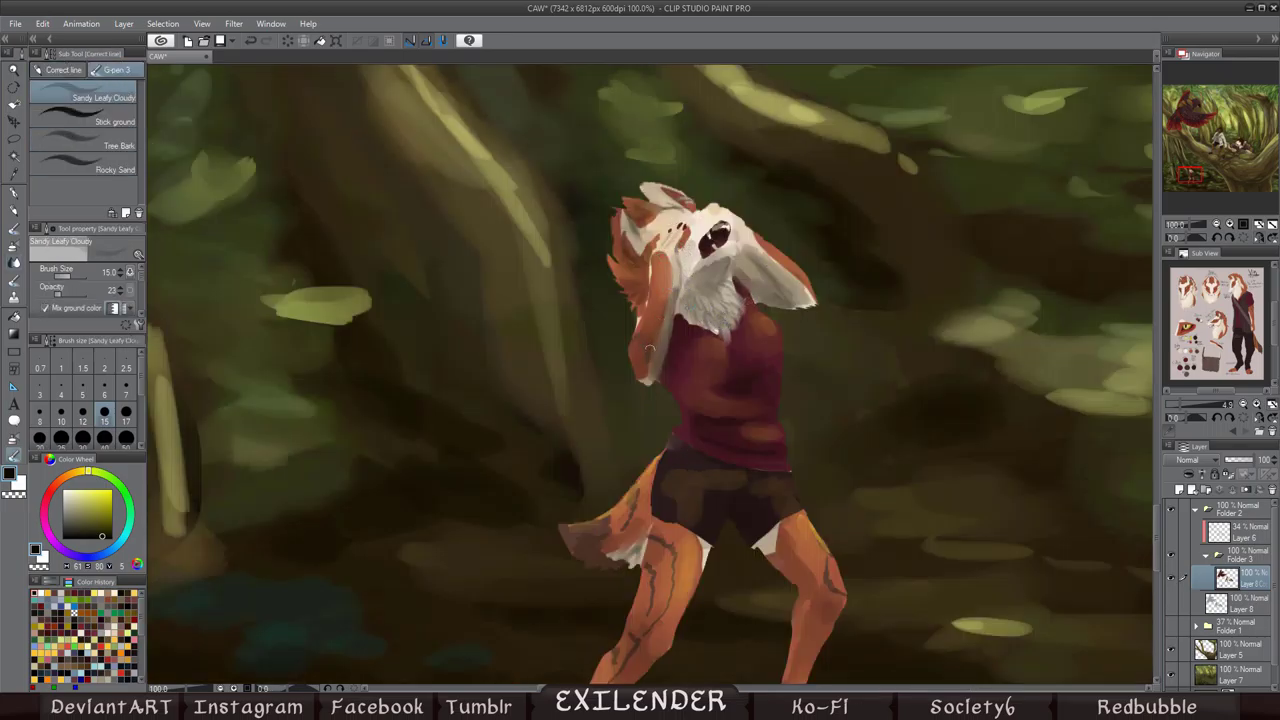
pyautogui.press('e')
pyautogui.scroll(-3, 748, 284)
pyautogui.press('b')
pyautogui.press('e')
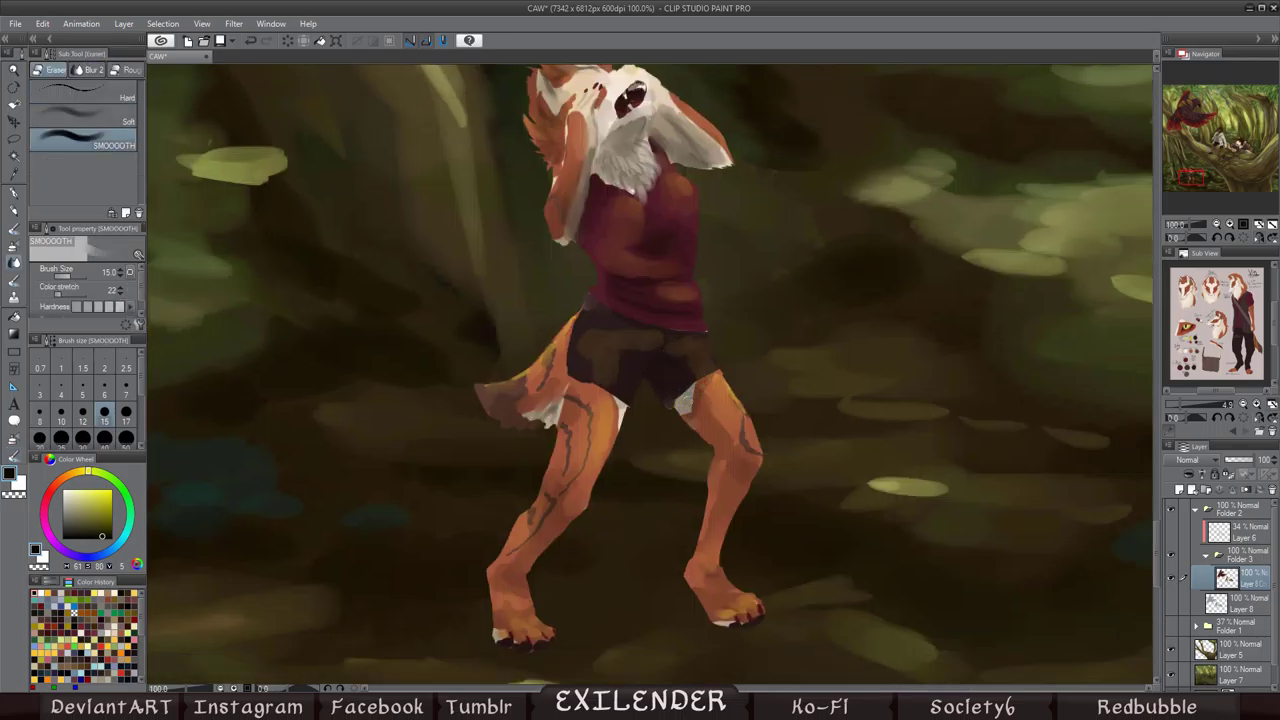
# Step: Shade the orange fur behind the small creature's head, its hand and its lower legs in near-black, and blend
pyautogui.press('h')
pyautogui.press('b')
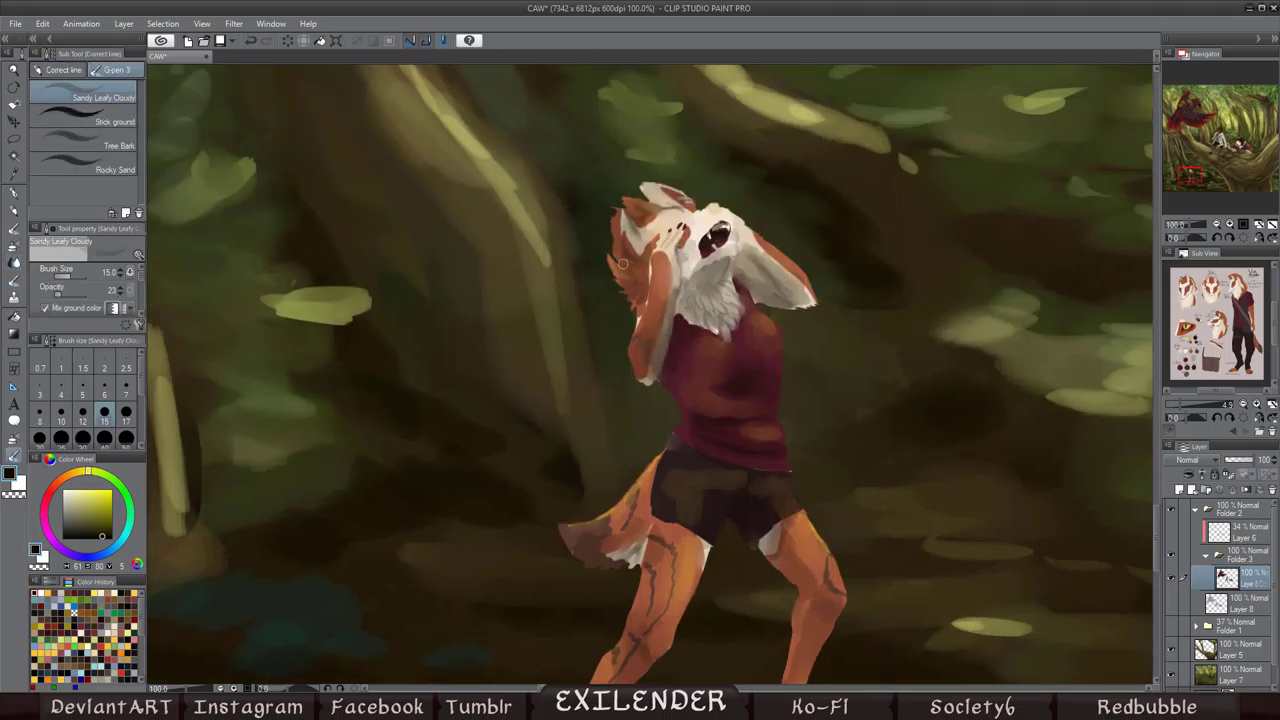
pyautogui.press('e')
pyautogui.press('h')
pyautogui.press('b')
pyautogui.moveTo(703, 291); pyautogui.dragTo(618, 116)
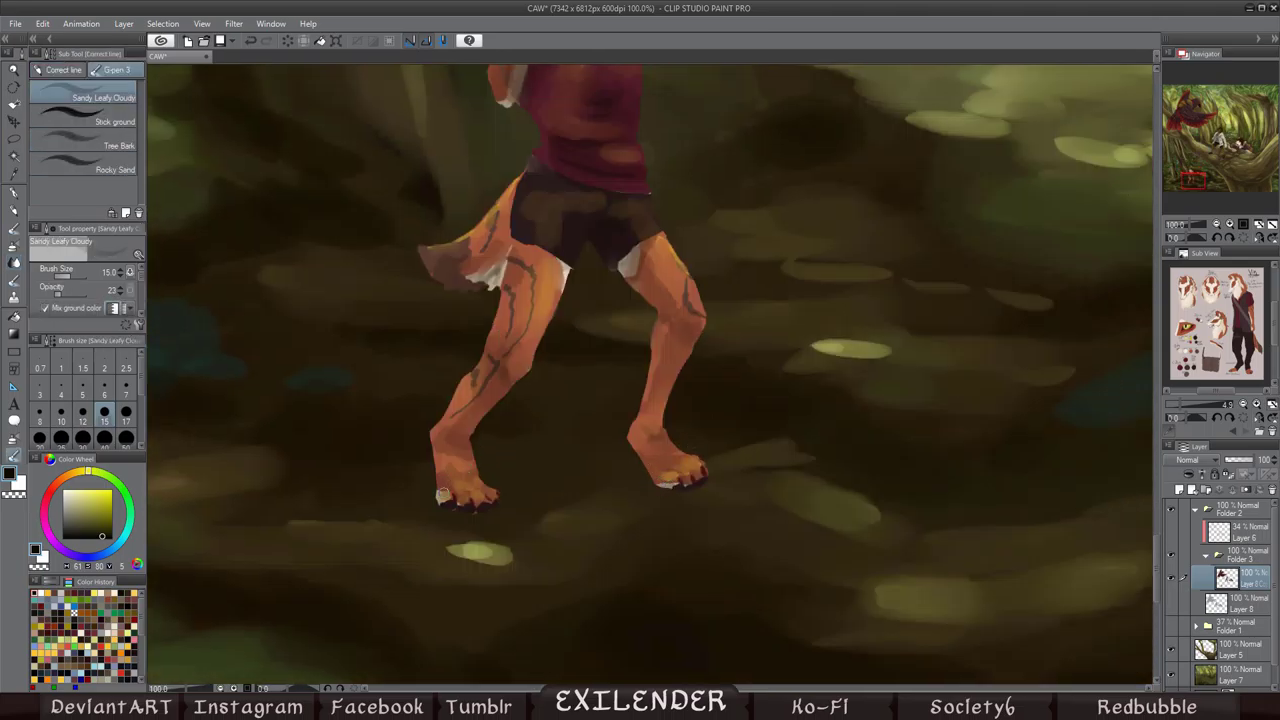
pyautogui.press('e')
pyautogui.moveTo(537, 214); pyautogui.dragTo(567, 464)
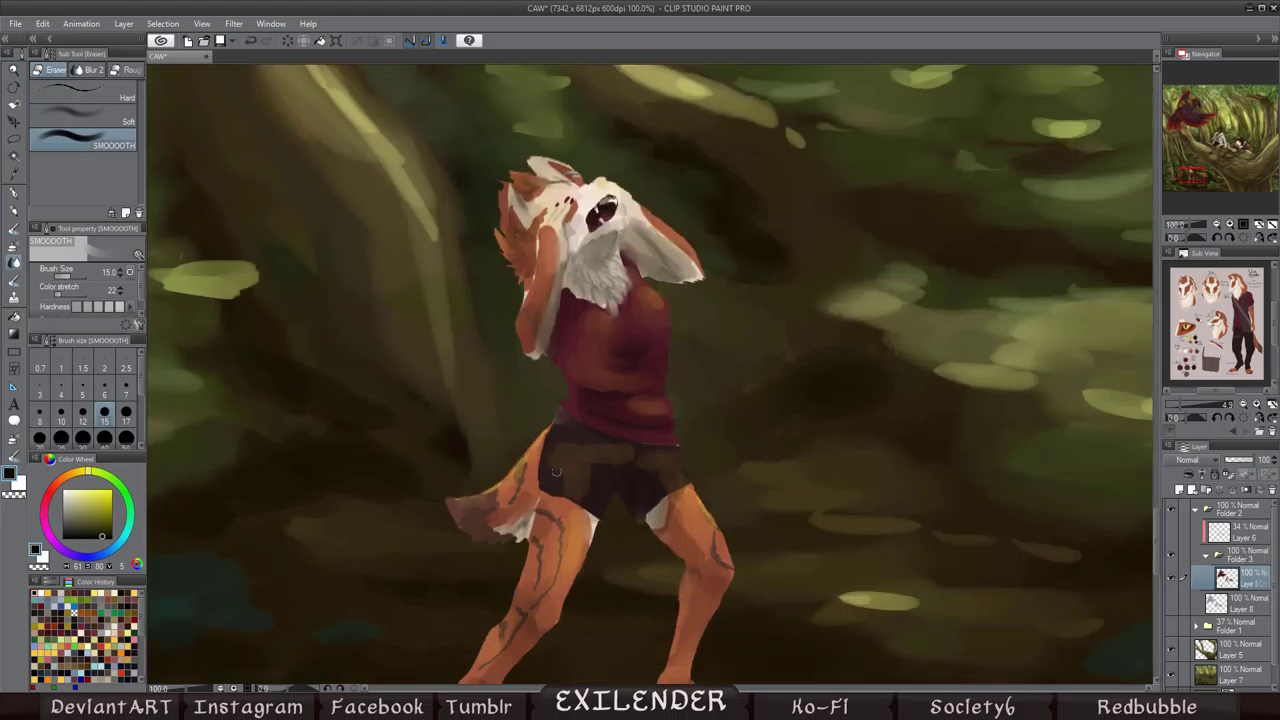
# Step: Repaint the small creature's upper ear in orange-brown and touch up the fur around it
pyautogui.press('h')
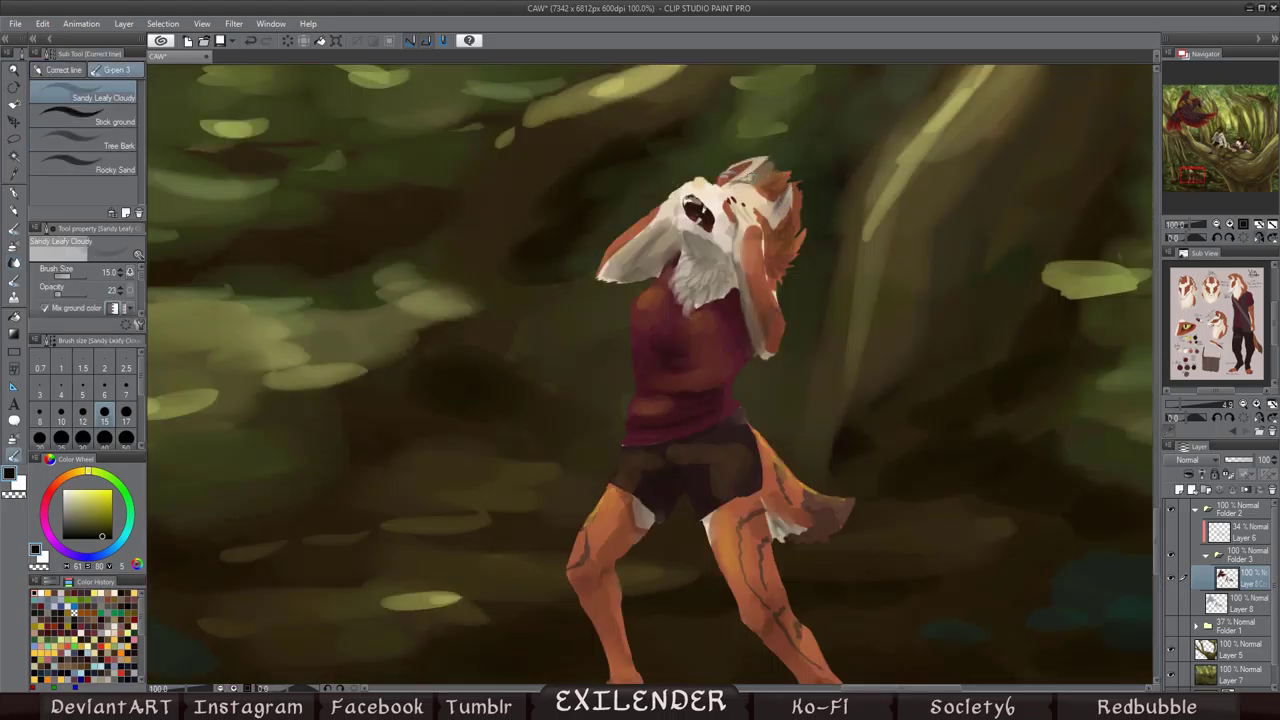
pyautogui.press('h')
pyautogui.press('b')
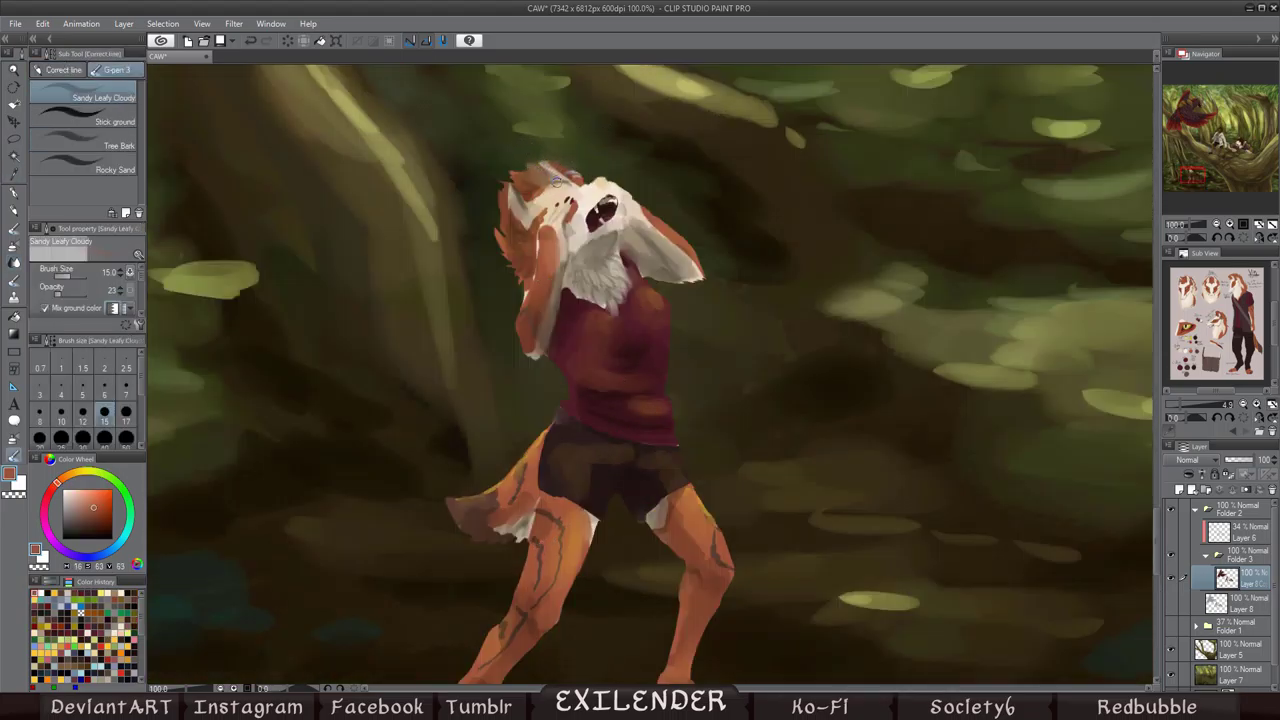
pyautogui.keyDown('alt'); pyautogui.click(553, 181); pyautogui.keyUp('alt')
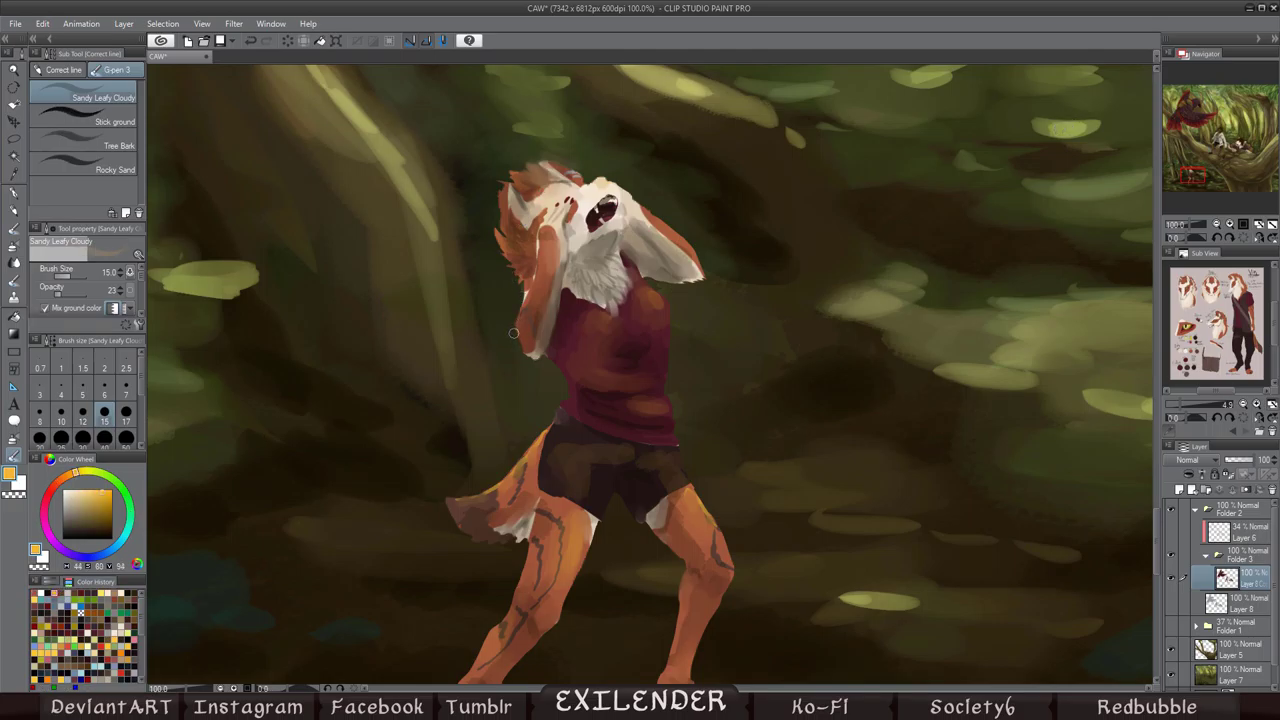
# Step: Blend the small creature's muzzle and raised forearms with SMOOOOTH at size 15 and brighten their edges in yellow-orange
pyautogui.moveTo(683, 517); pyautogui.dragTo(908, 547)
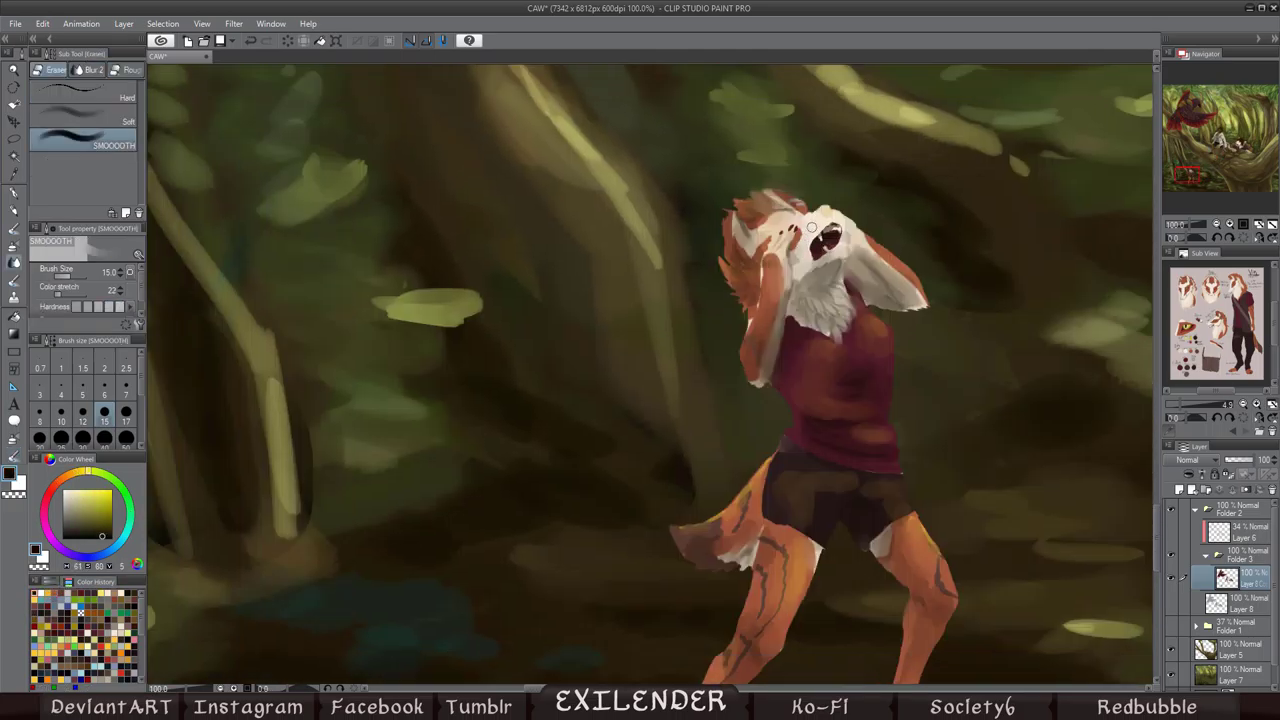
pyautogui.press('e')
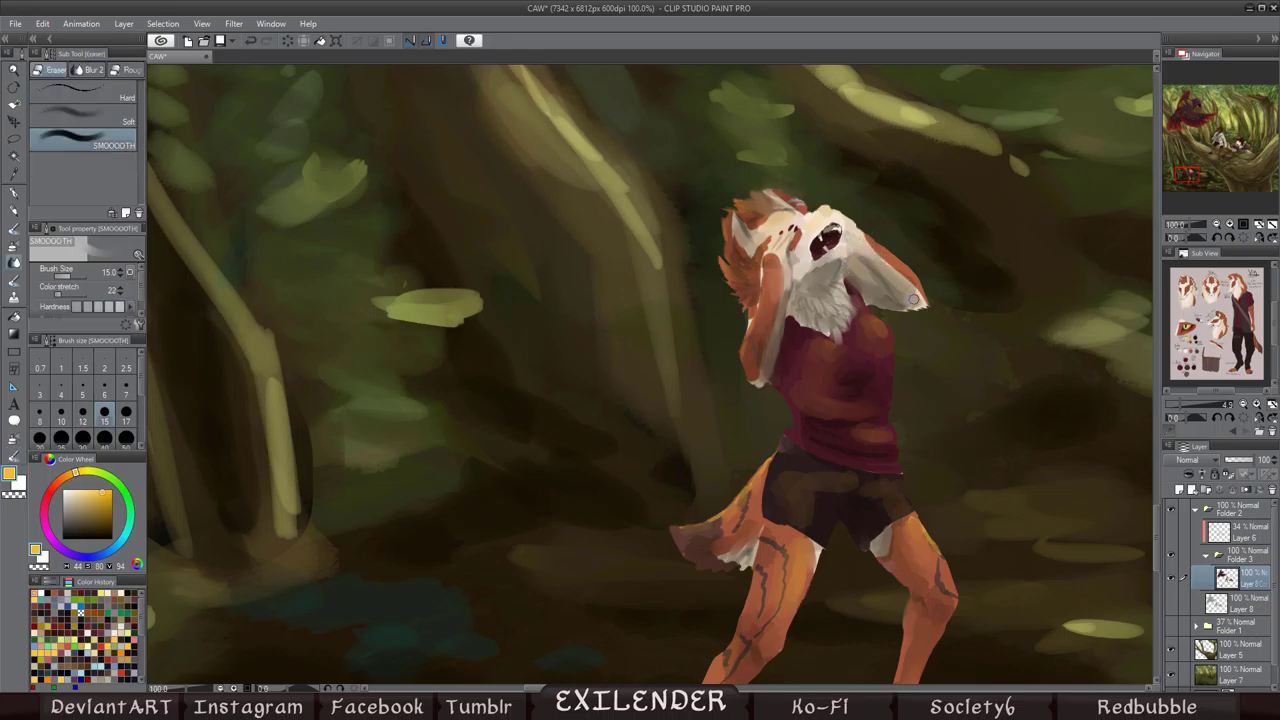
pyautogui.moveTo(843, 483); pyautogui.dragTo(758, 283)
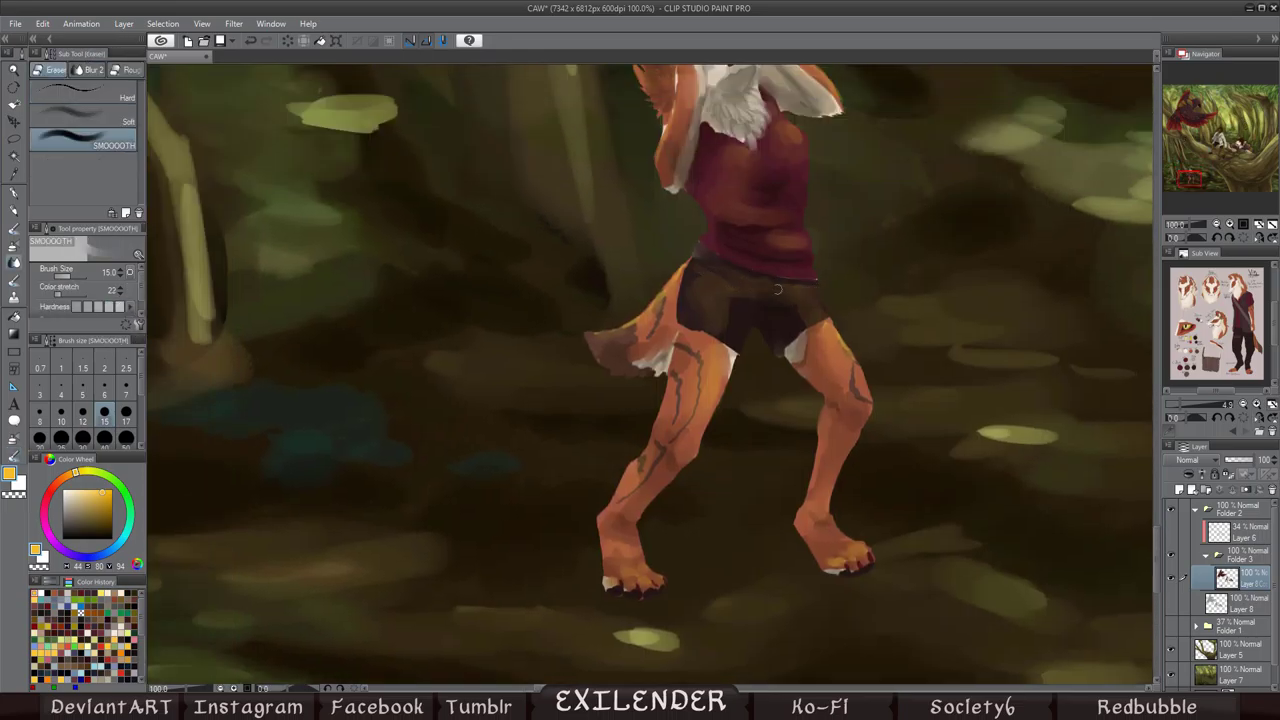
# Step: Touch up the light on the human's bent leg in yellow-orange with Sandy Leafy Cloudy at size 15
pyautogui.scroll(-5, 846, 247)
pyautogui.scroll(4, 478, 226)
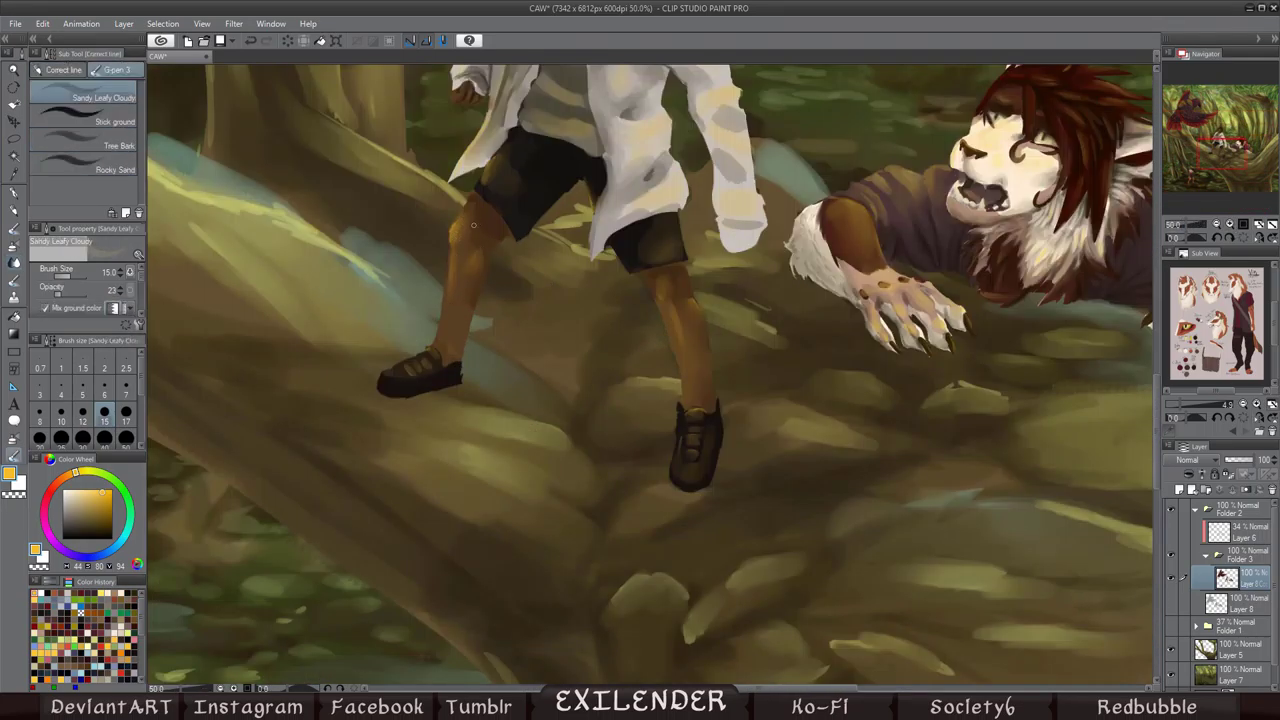
pyautogui.scroll(2, 461, 285)
pyautogui.moveTo(461, 285); pyautogui.dragTo(704, 214)
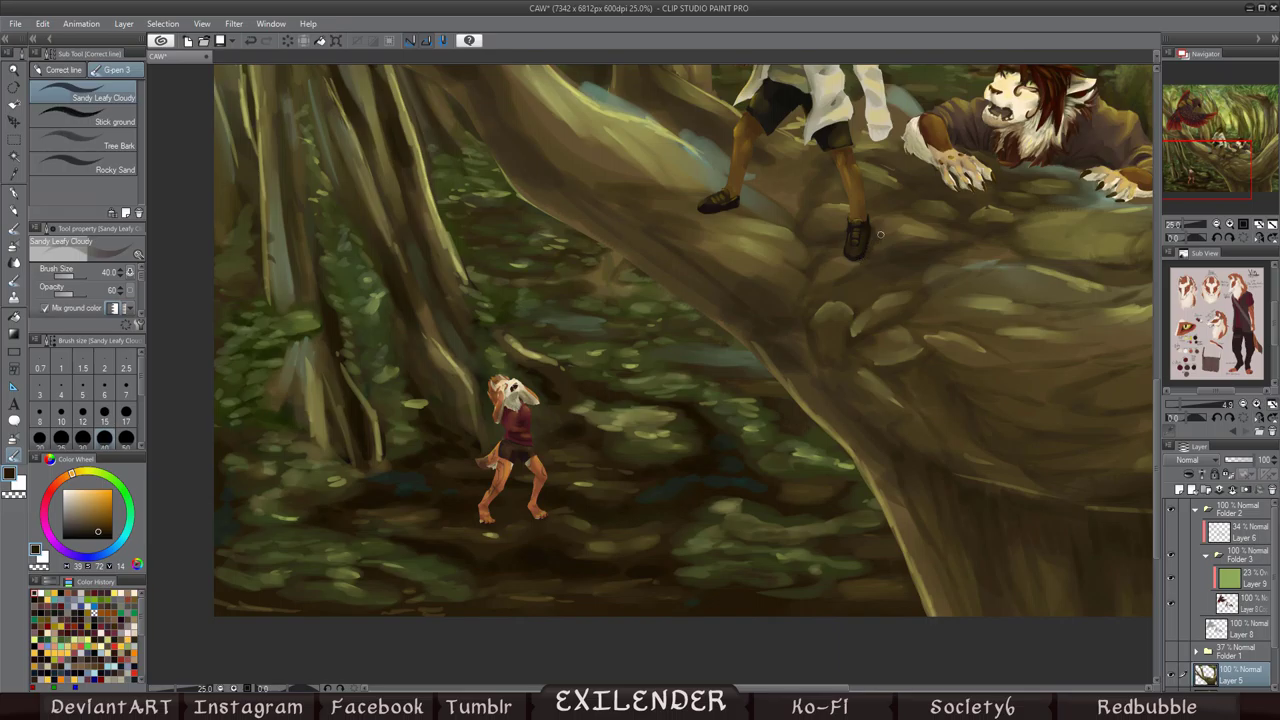
# Step: Touch up and blend the foliage and ground around the tree roots and small creature with Sandy Leafy Cloudy at size 40
pyautogui.press('j')
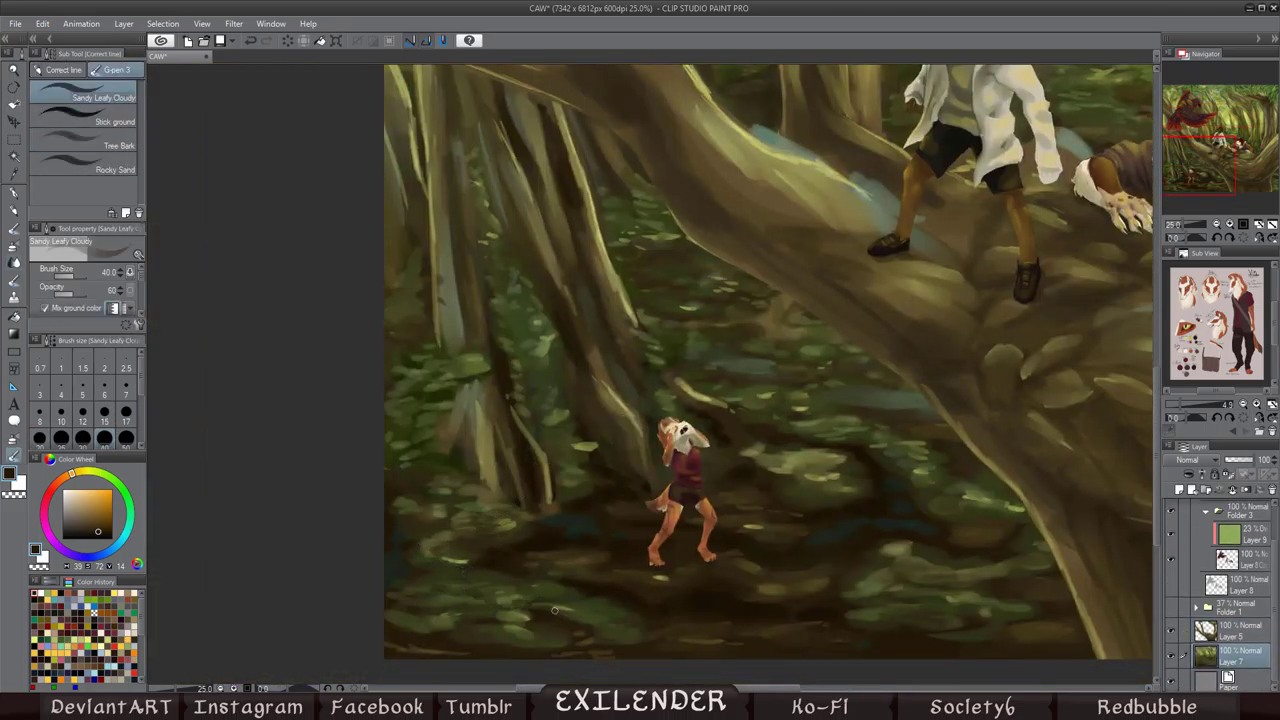
pyautogui.press('j')
pyautogui.press('p')
pyautogui.press('j')
pyautogui.moveTo(470, 370); pyautogui.dragTo(534, 358)
pyautogui.press('p')
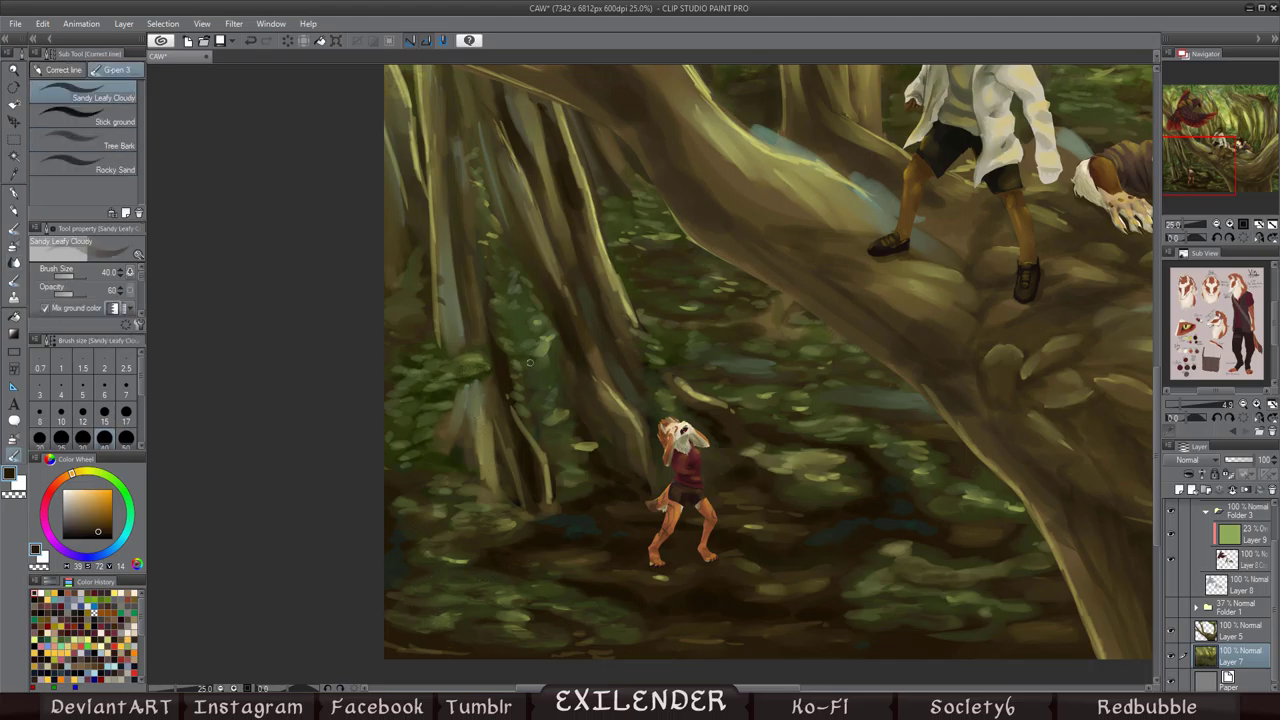
pyautogui.press('j')
pyautogui.press('p')
pyautogui.press('j')
pyautogui.press('p')
pyautogui.press('j')
pyautogui.press('p')
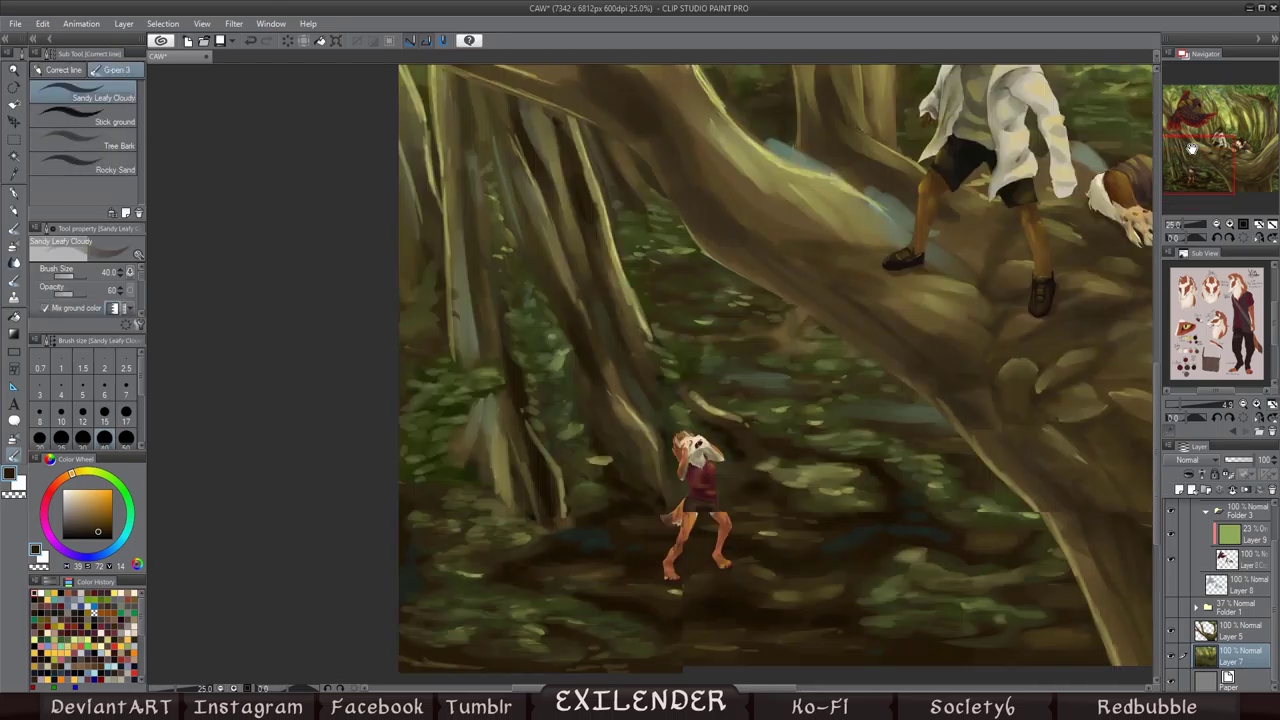
pyautogui.moveTo(791, 463); pyautogui.dragTo(626, 451)
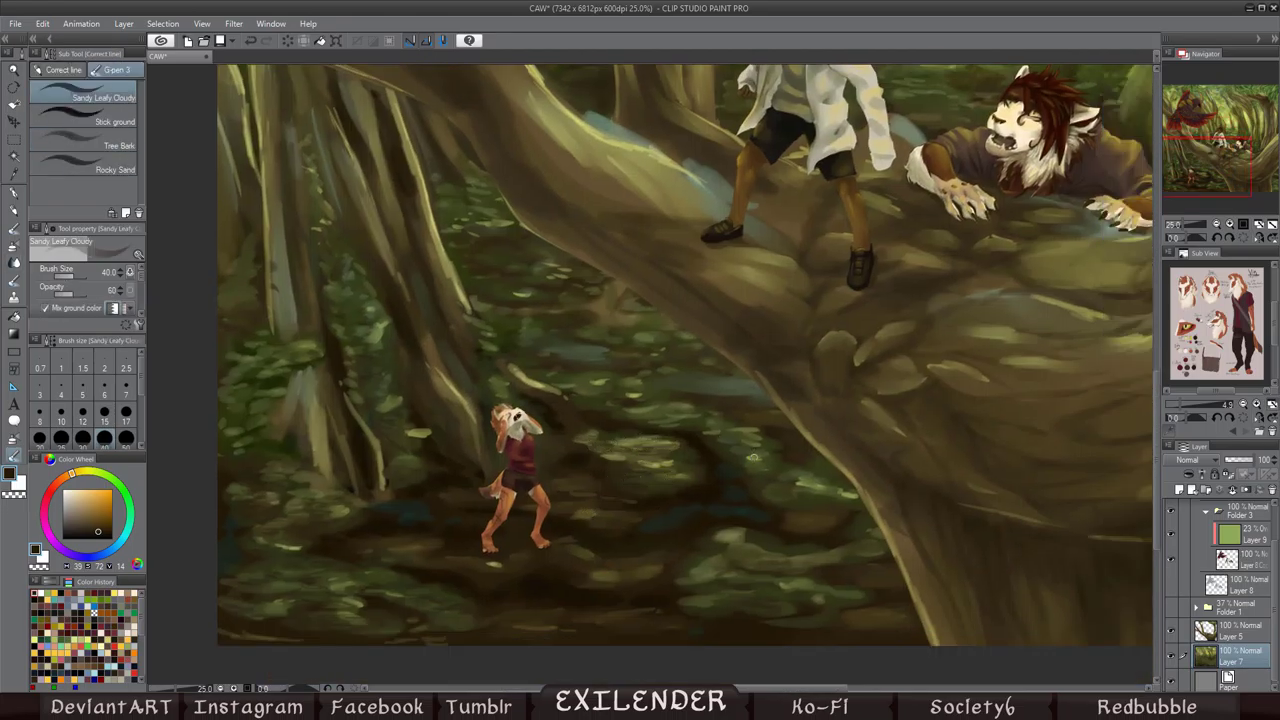
# Step: Shade the forest background in dark brown on a new Overlay layer at 57% opacity with Sandy Leafy Cloudy at size 2000
pyautogui.hotkey('ctrl', '0')
pyautogui.hotkey('ctrl', 'shift', 'n')
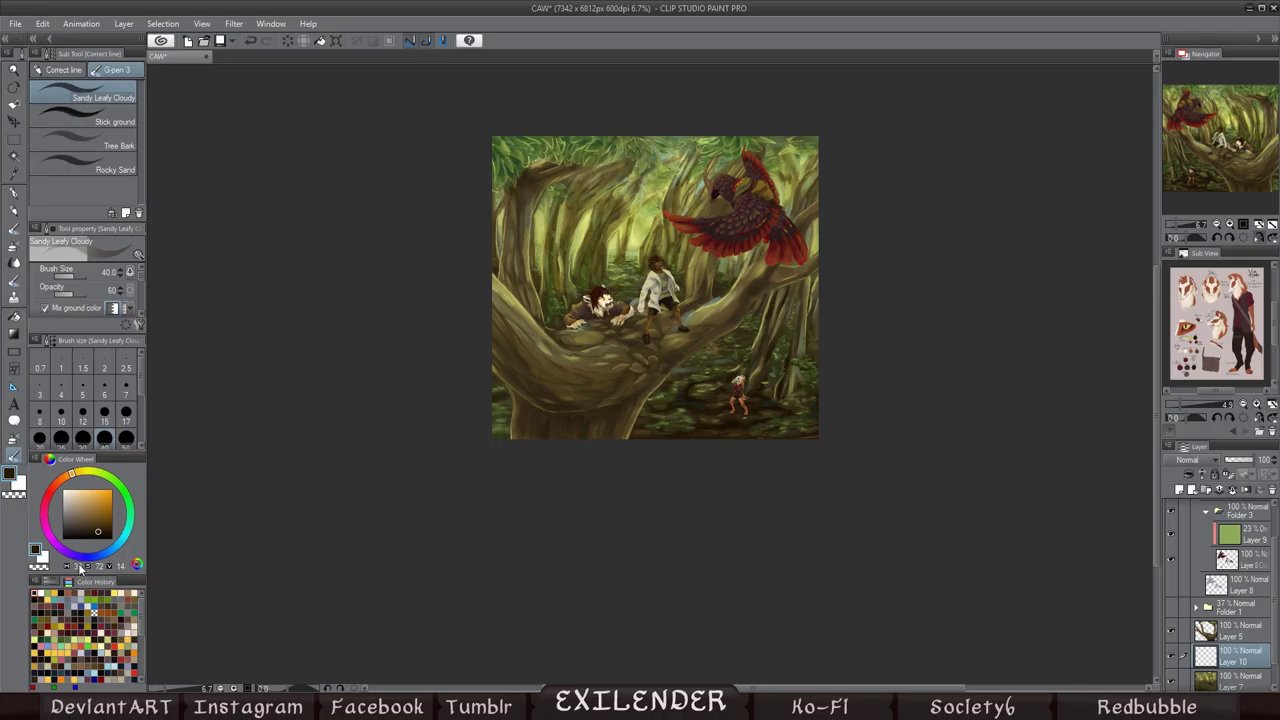
pyautogui.press(']')
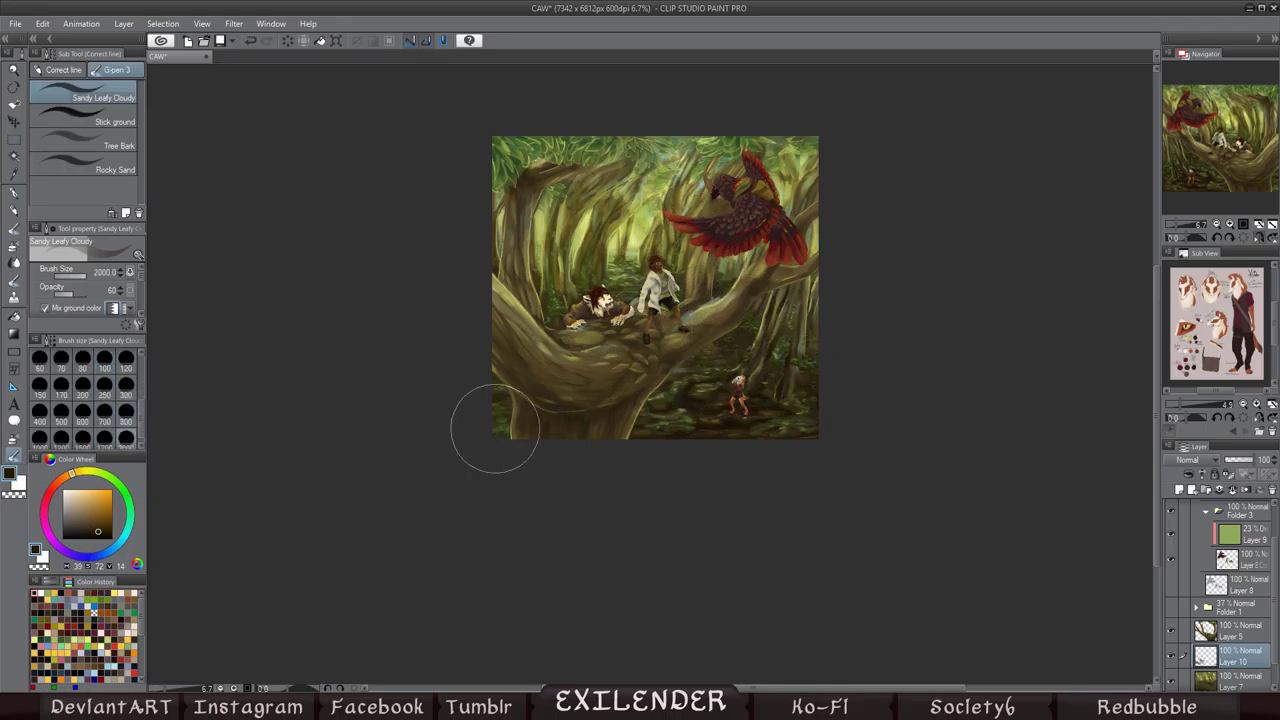
pyautogui.hotkey('ctrl', '+')
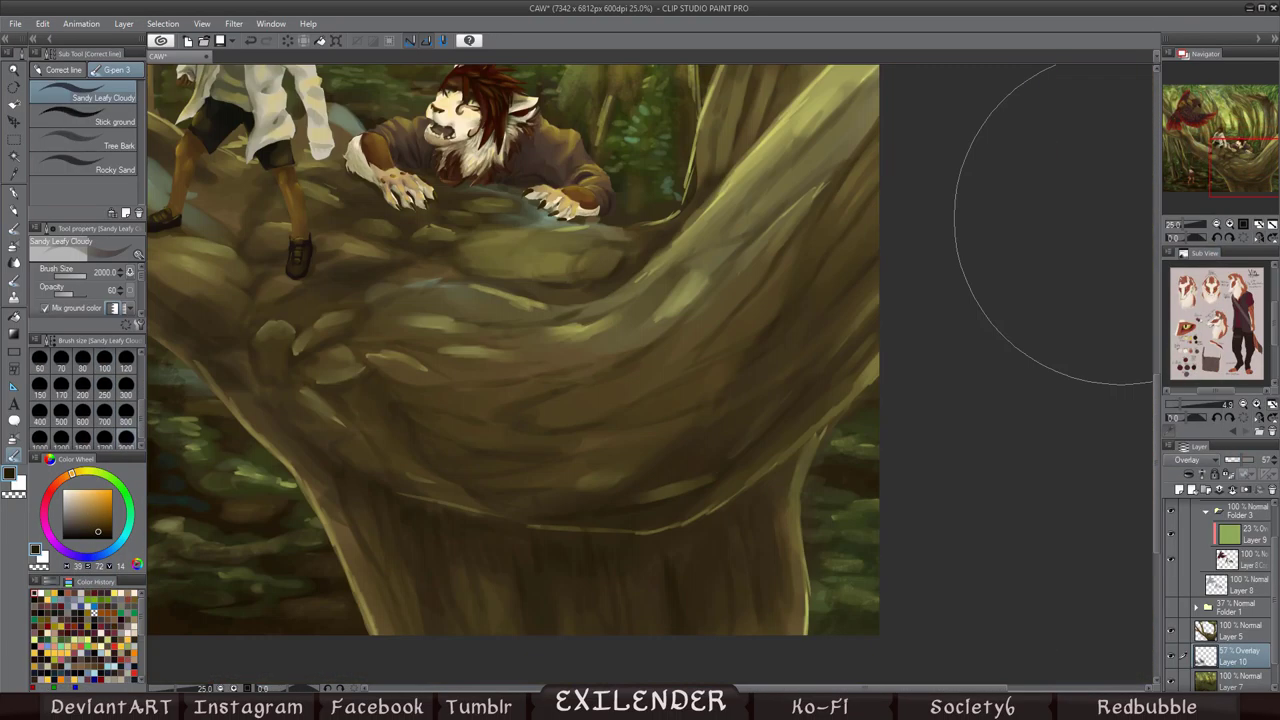
pyautogui.moveTo(1114, 171); pyautogui.dragTo(535, 335)
pyautogui.press('h')
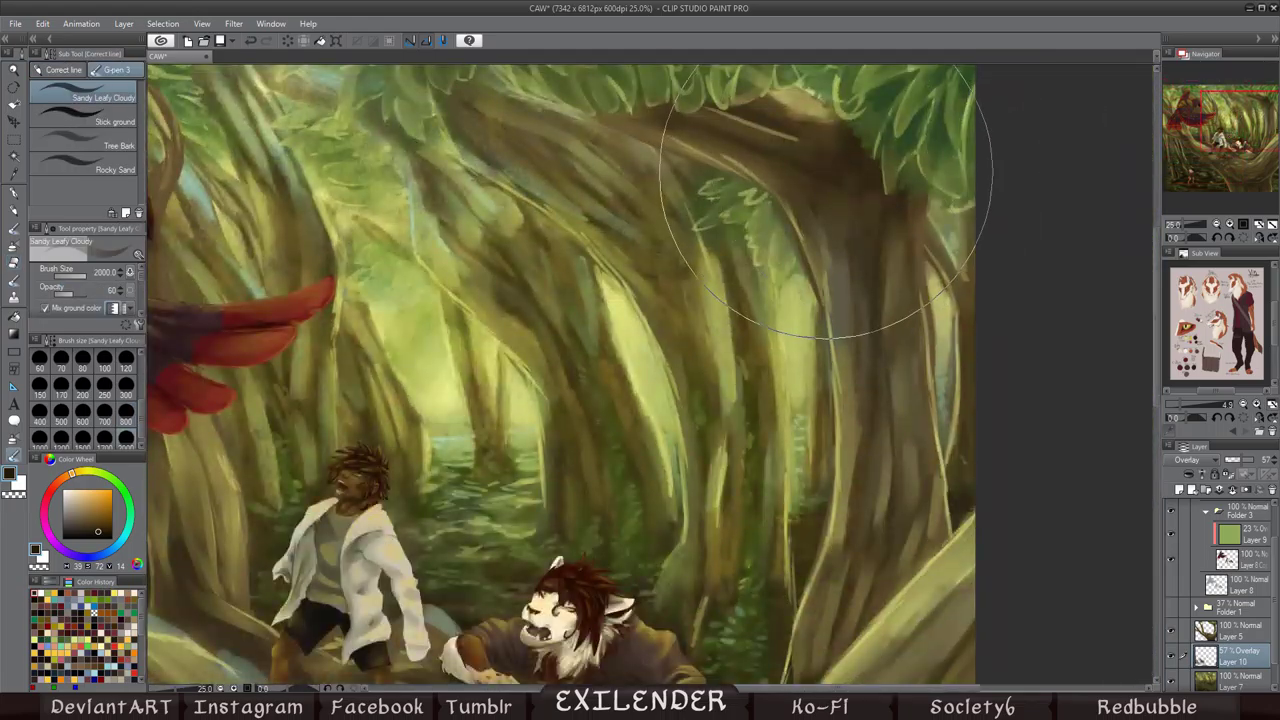
# Step: Brush pale yellow light over the forest floor and large tree on new Overlay layers at 41% opacity
pyautogui.press('h')
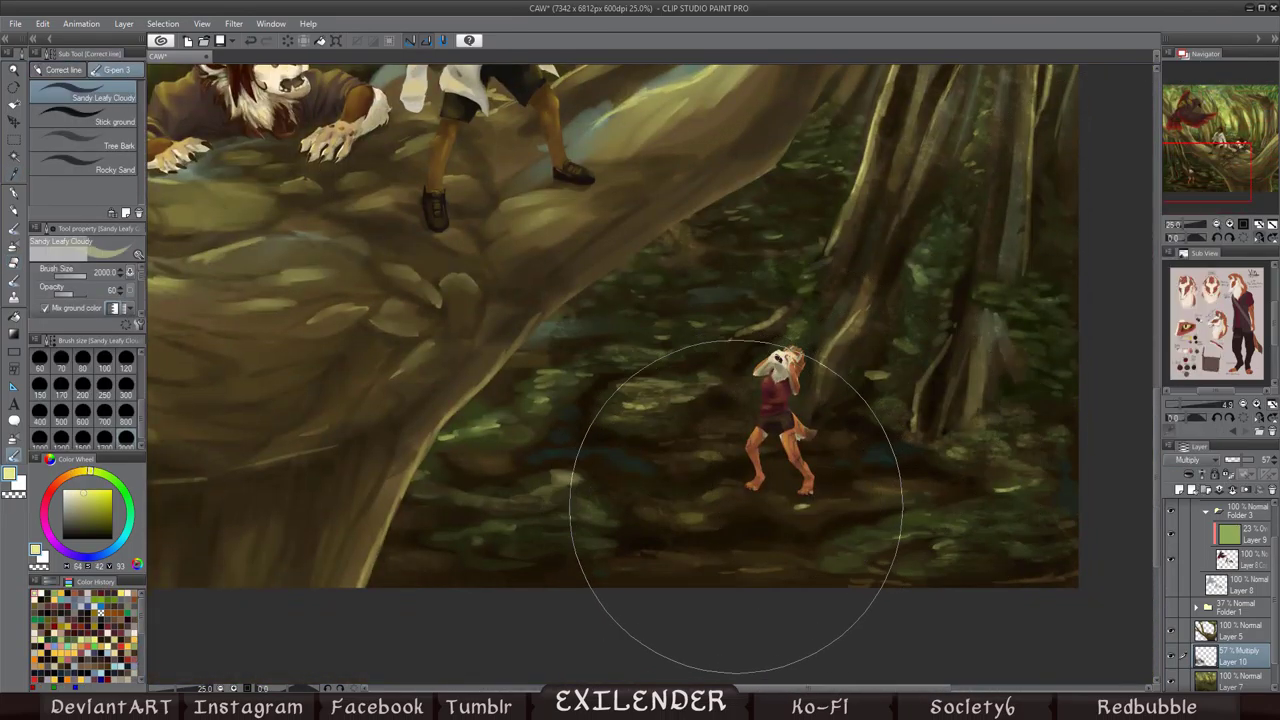
pyautogui.moveTo(480, 420); pyautogui.dragTo(800, 480)
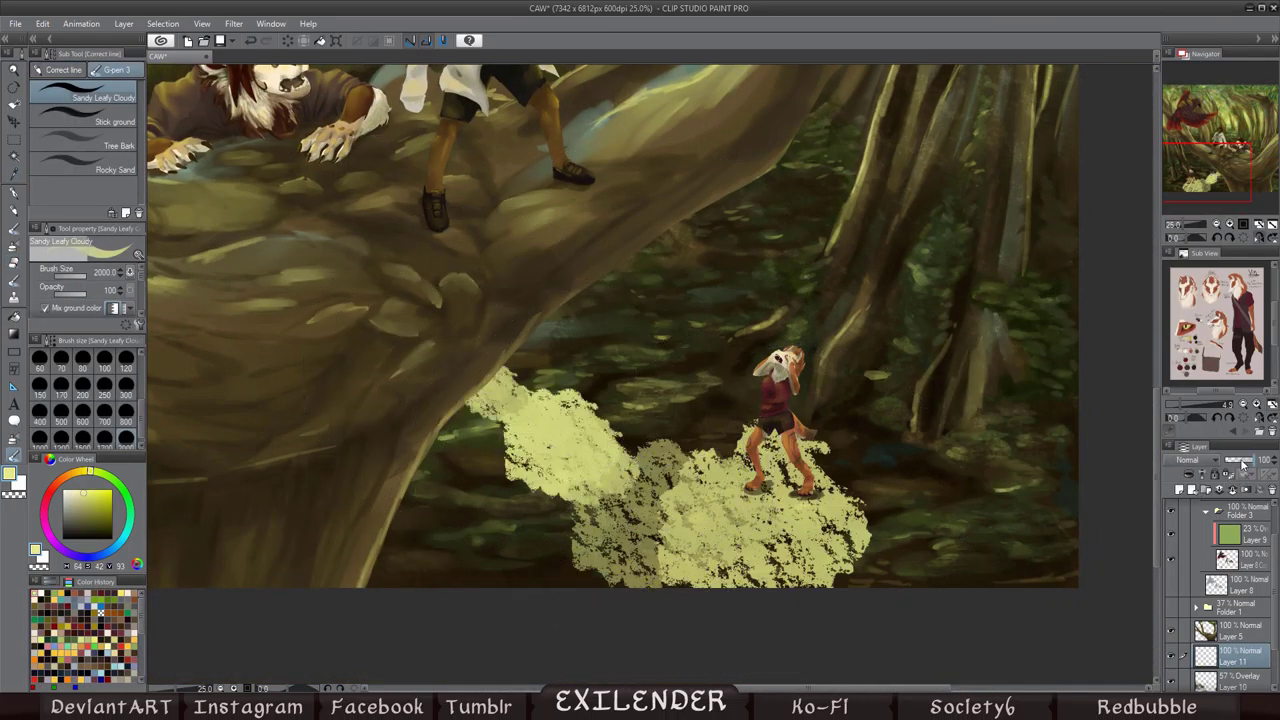
pyautogui.moveTo(700, 450)
pyautogui.mouseDown()
pyautogui.moveTo(543, 471)
pyautogui.moveTo(640, 300)
pyautogui.moveTo(500, 420)
pyautogui.moveTo(925, 310)
pyautogui.moveTo(1000, 160)
pyautogui.mouseUp()
pyautogui.hotkey('ctrl', '-')
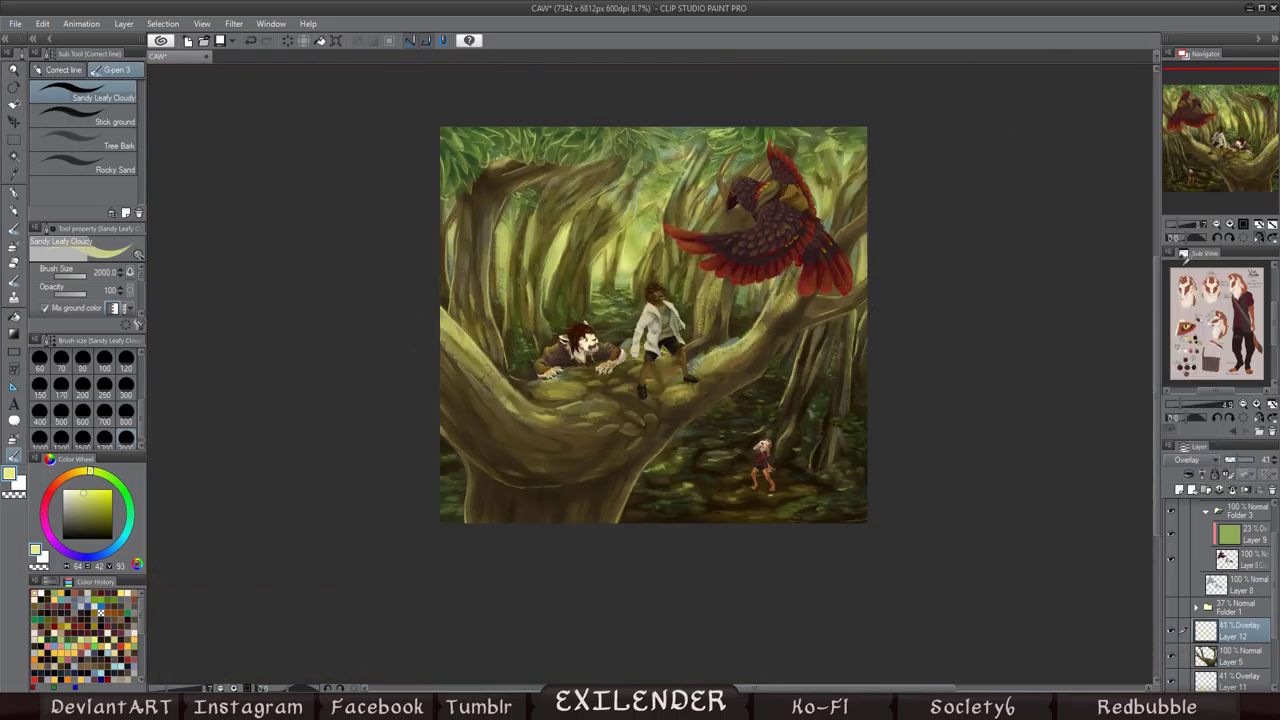
pyautogui.click(1190, 459)
# Step: Darken the underside of the large trunk in dark brown on a new Overlay layer and reduce its opacity
pyautogui.hotkey('ctrl', '+')
pyautogui.hotkey('ctrl', '+')
pyautogui.click(1238, 563)
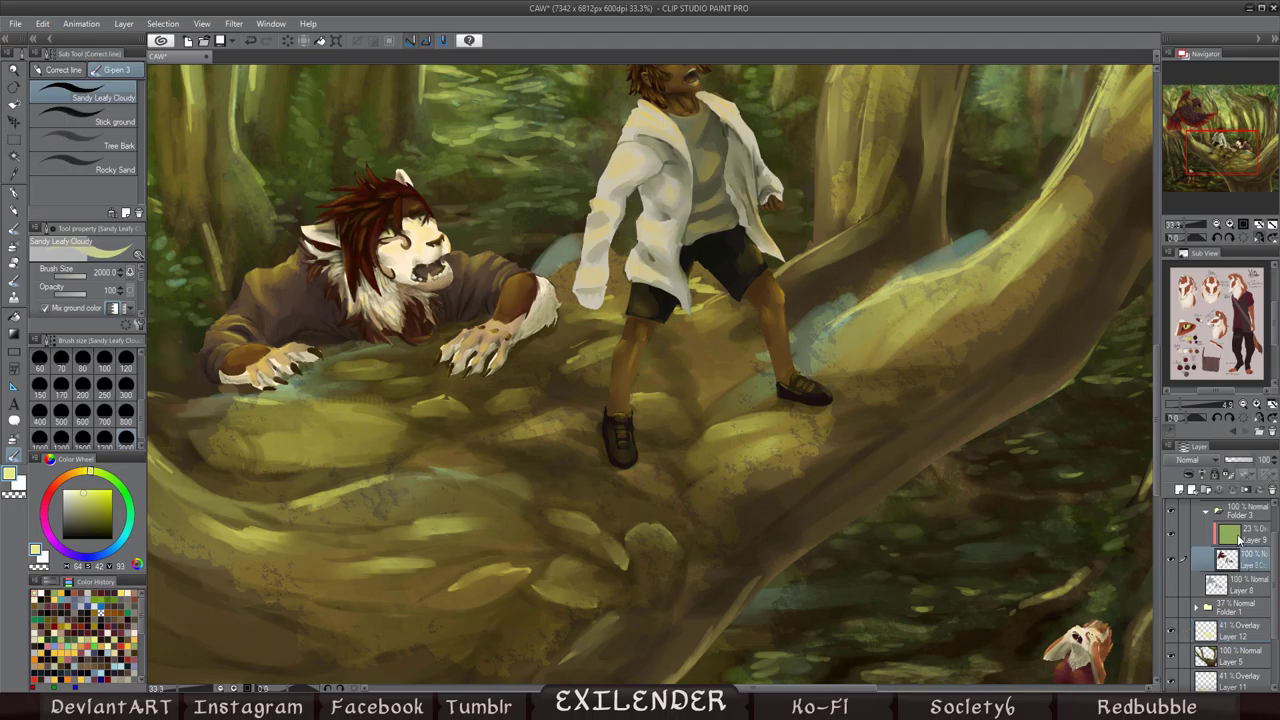
pyautogui.click(1240, 655)
pyautogui.press('e')
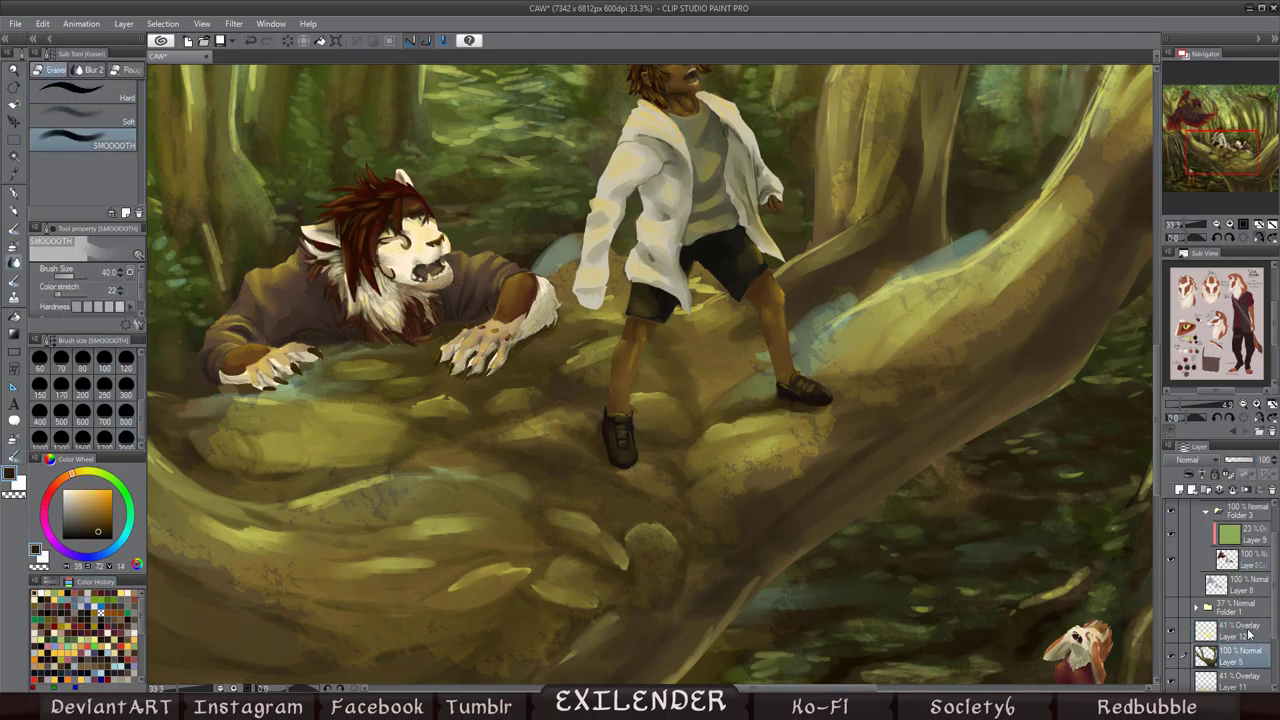
pyautogui.hotkey('ctrl', 'shift', 'n')
pyautogui.hotkey('ctrl', '0')
pyautogui.press('b')
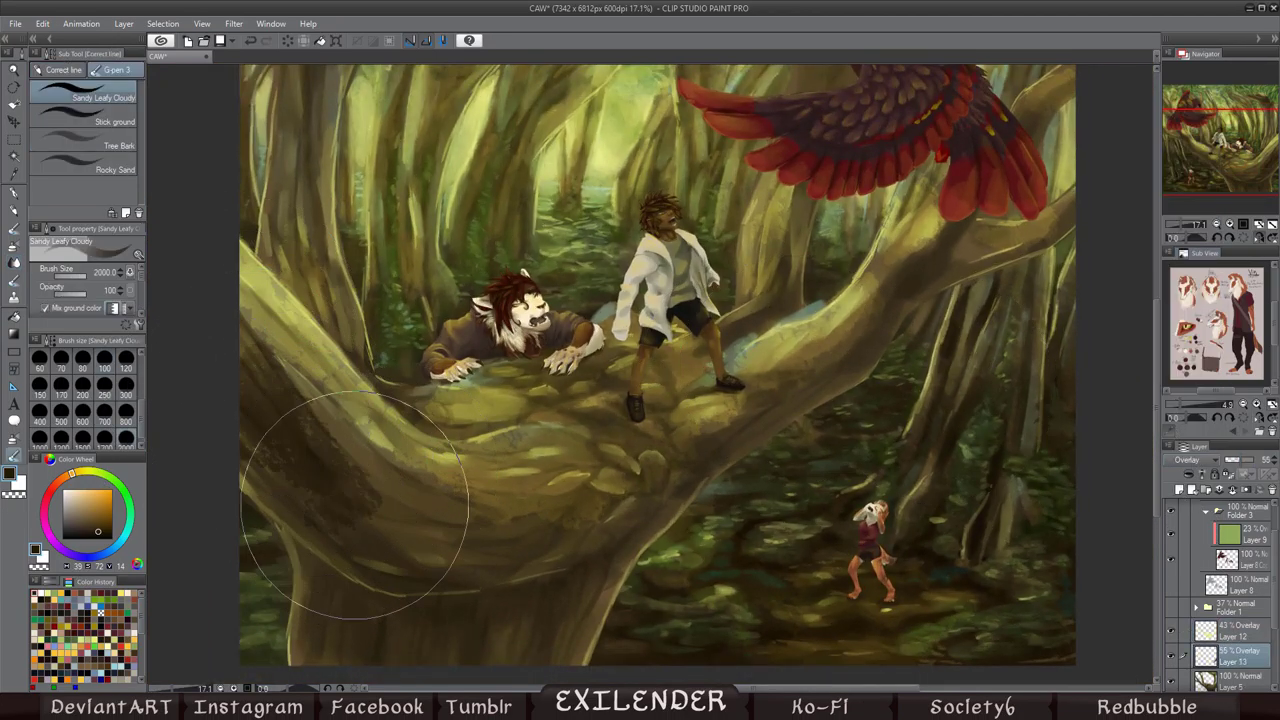
pyautogui.moveTo(340, 480); pyautogui.dragTo(486, 528)
pyautogui.moveTo(1232, 459); pyautogui.dragTo(1212, 459)
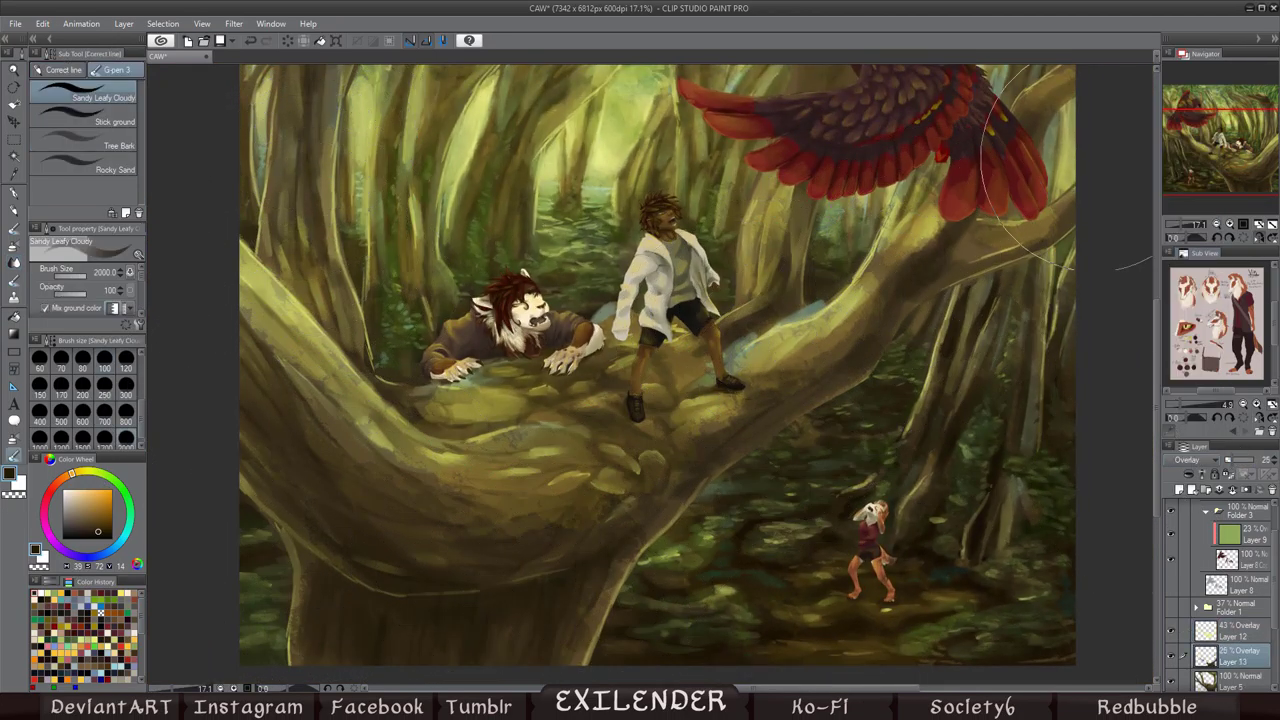
# Step: Merge the overlay layers into the tree and forest layers, and combine duplicates of both into one background copy
pyautogui.hotkey('ctrl', '-')
pyautogui.hotkey('ctrl', 'e')
pyautogui.hotkey('ctrl', 'e')
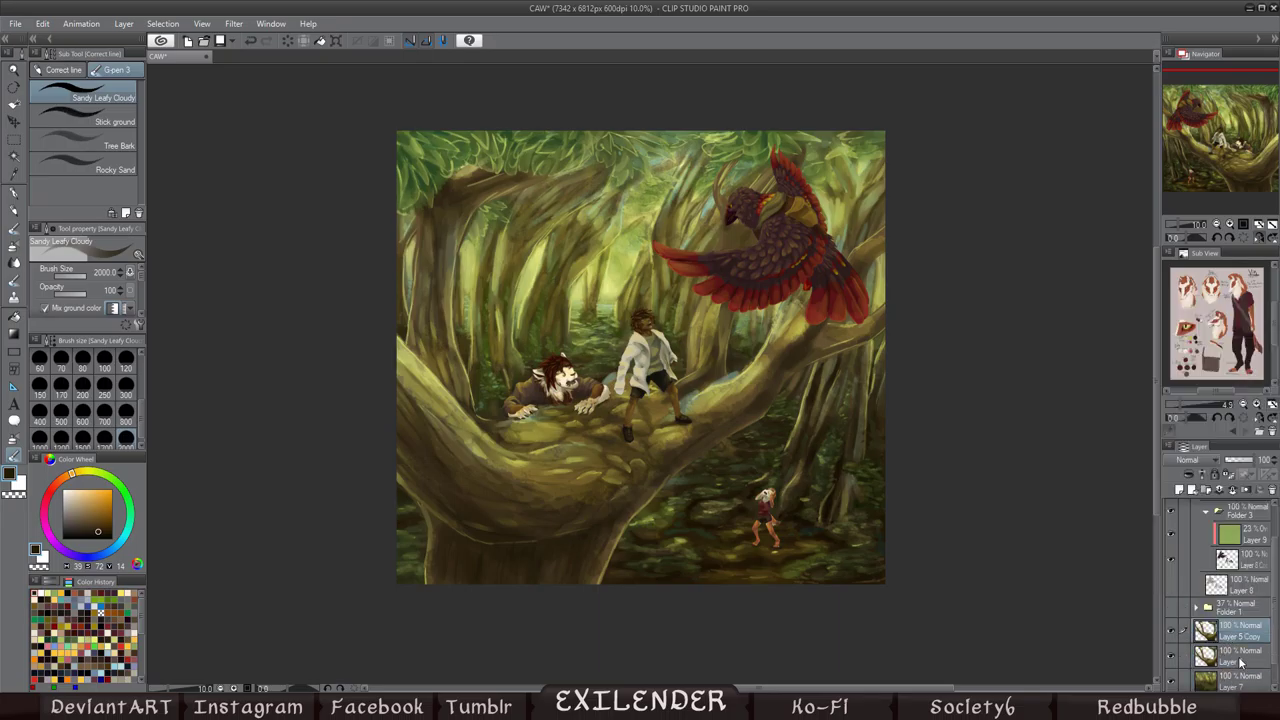
pyautogui.click(1232, 490)
pyautogui.rightClick(1240, 634)
pyautogui.click(1242, 597)
pyautogui.press('Return')
# Step: Shift the merged background's highlights towards yellow with Color balance, using a yellow-blue level of -9
pyautogui.click(42, 23)
pyautogui.moveTo(160, 269)
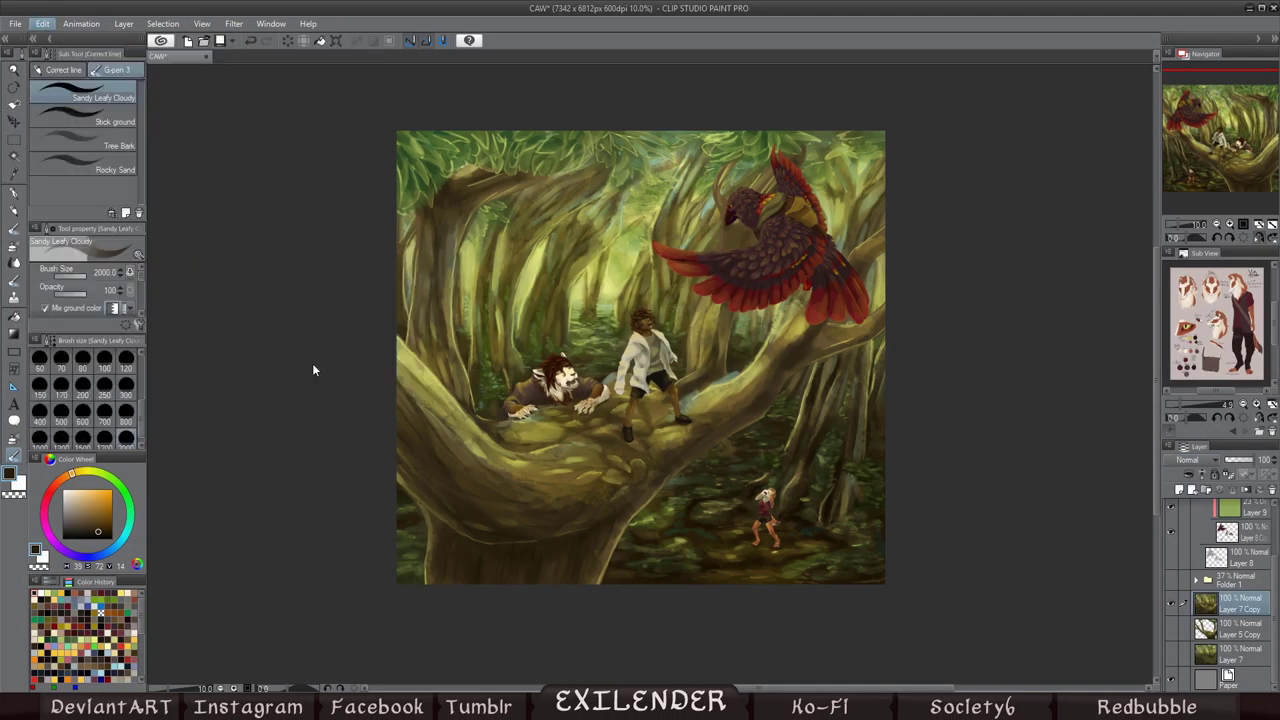
pyautogui.click(314, 363)
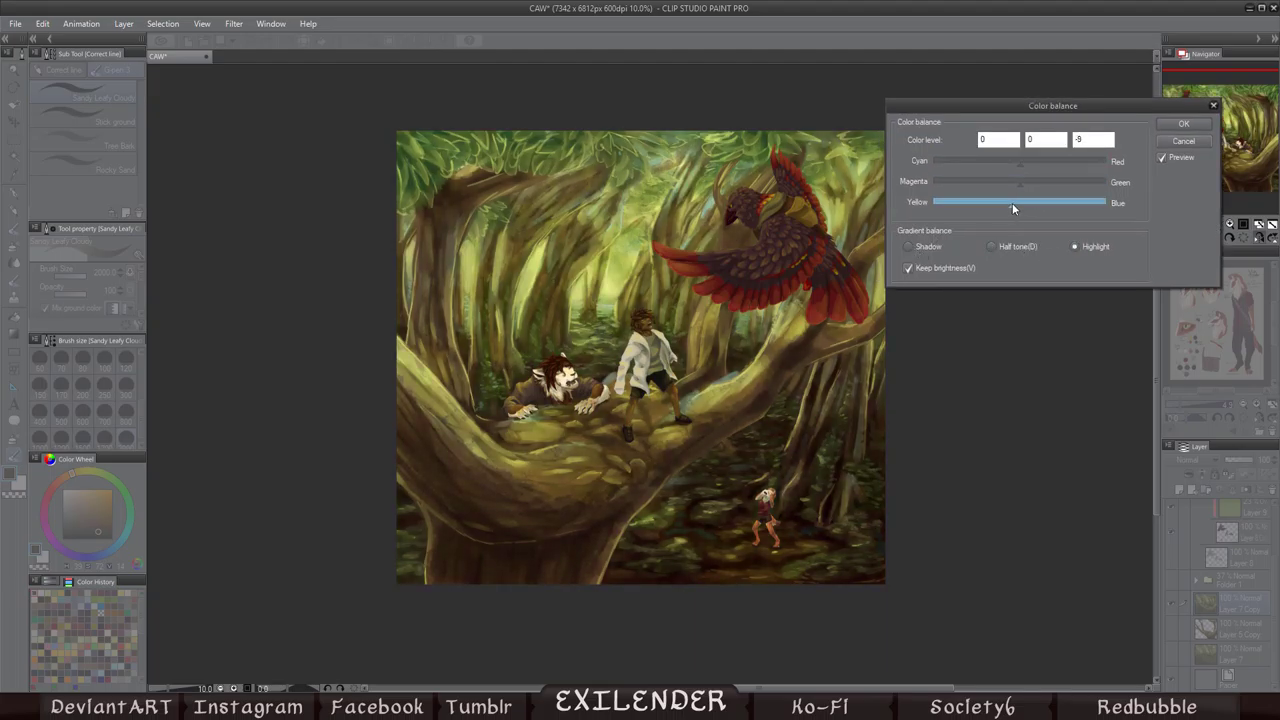
pyautogui.click(1183, 123)
# Step: Adjust the merged background's hue to -3, saturation to 10 and brightness to -5
pyautogui.click(42, 23)
pyautogui.moveTo(110, 265)
pyautogui.click(314, 347)
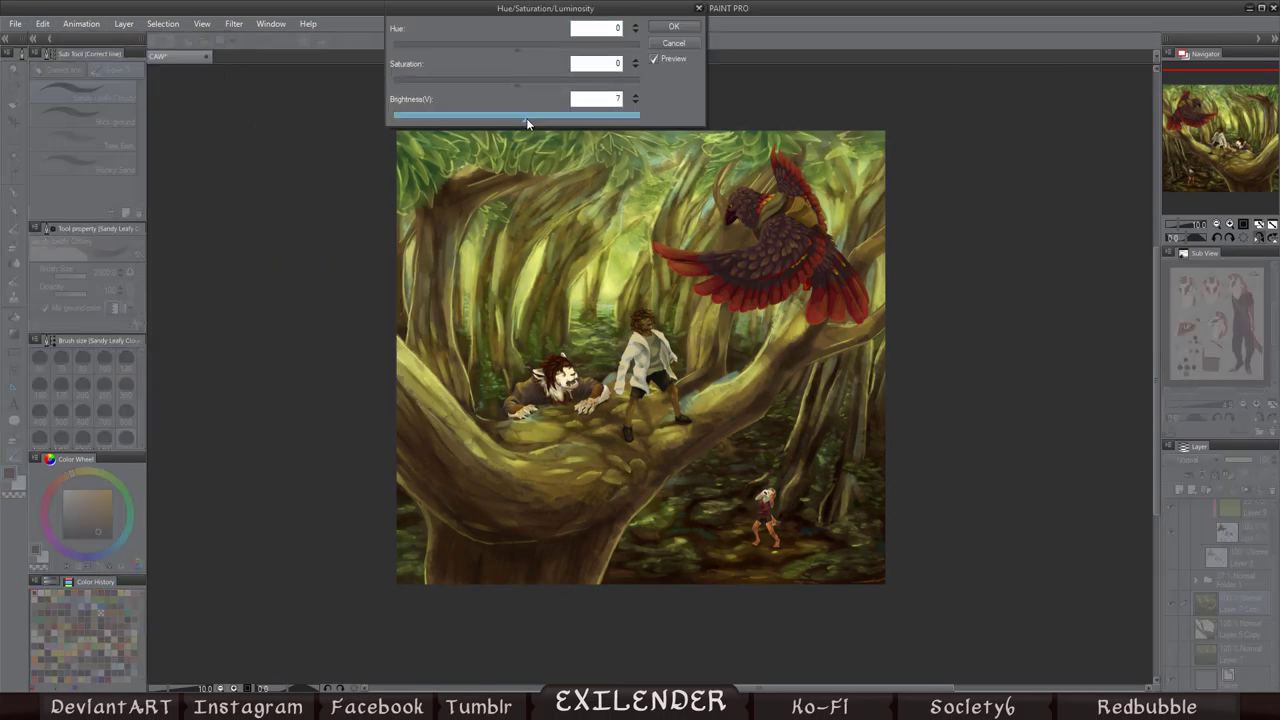
pyautogui.moveTo(517, 80); pyautogui.dragTo(514, 46)
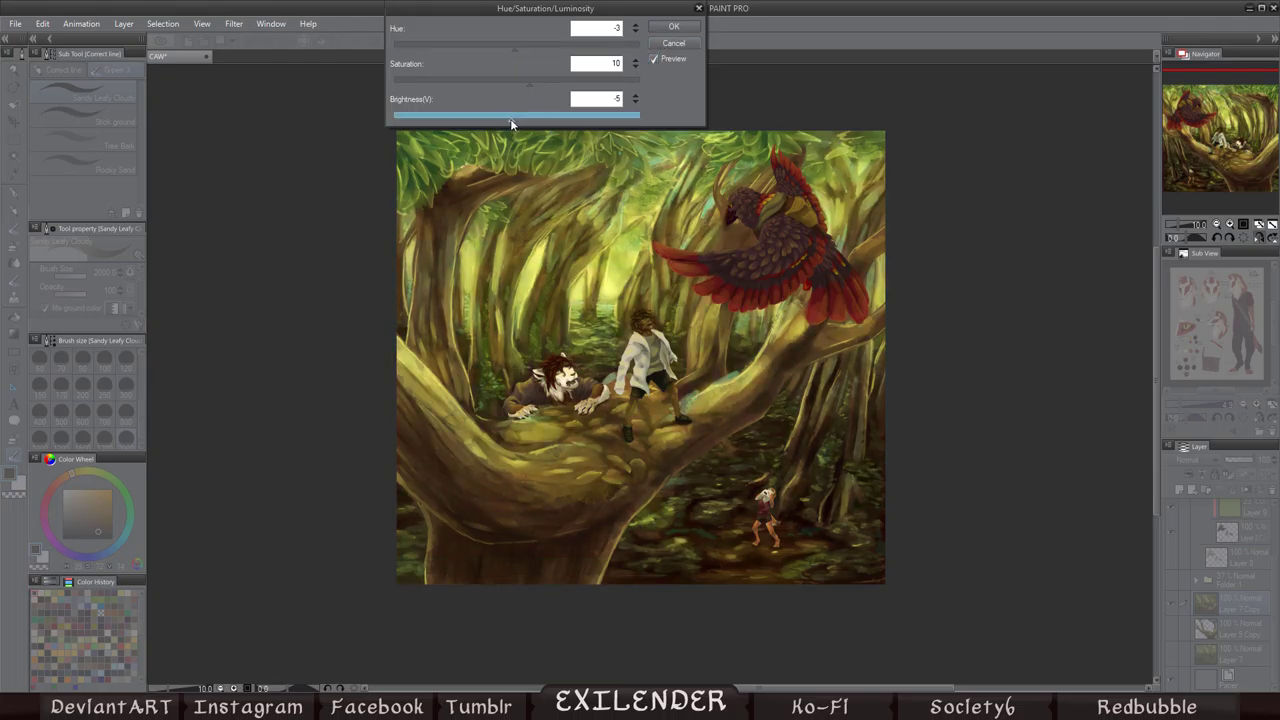
pyautogui.click(672, 27)
# Step: Merge the green overlay into a copy of the characters' layer and apply a tonal correction to that copy
pyautogui.click(1240, 535)
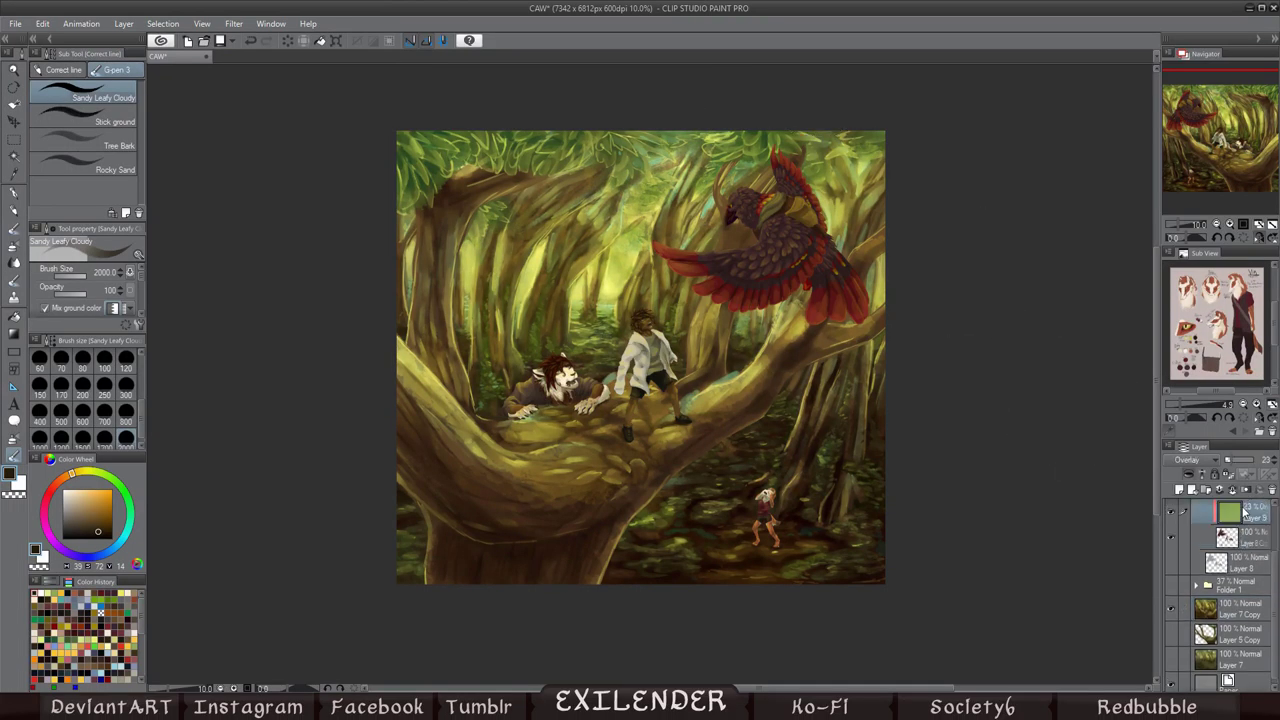
pyautogui.rightClick(1238, 530)
pyautogui.press('Escape')
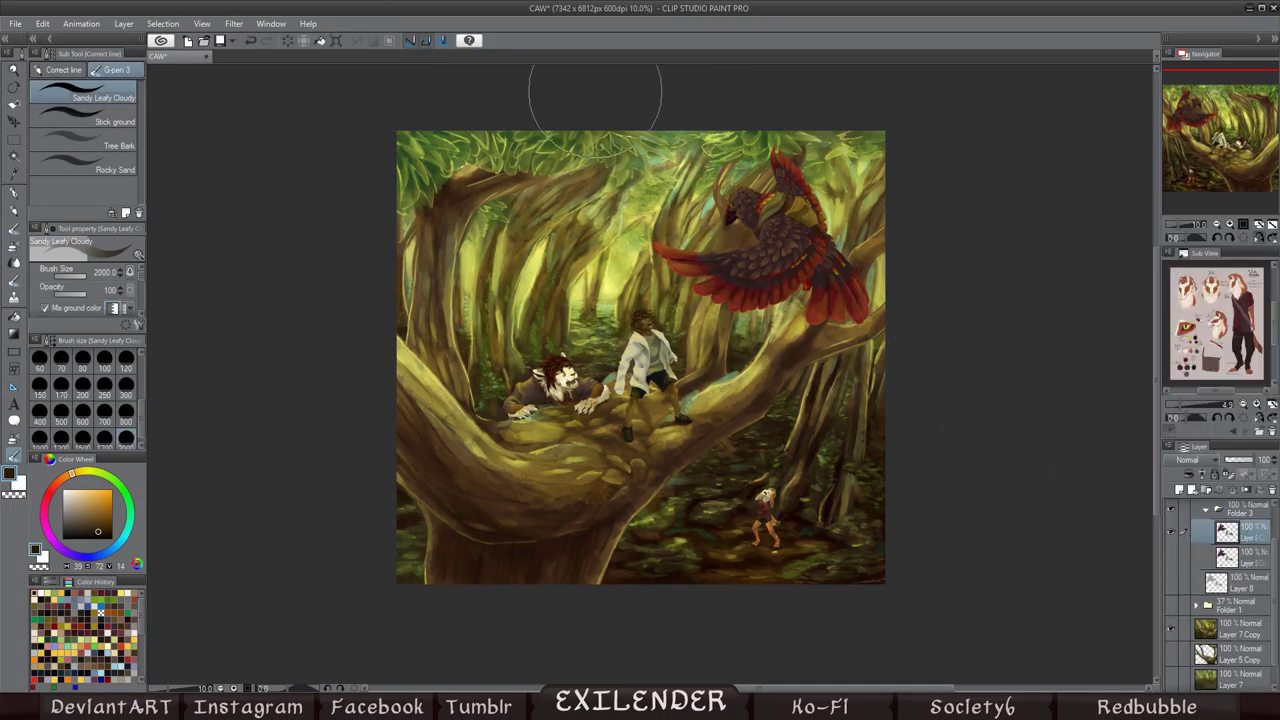
pyautogui.click(43, 23)
pyautogui.moveTo(143, 263)
pyautogui.click(304, 270)
pyautogui.click(714, 325)
# Step: Brush yellow light over the forest floor around the small creature on a new layer at 16% opacity, size 2000
pyautogui.click(1222, 226)
pyautogui.press('e')
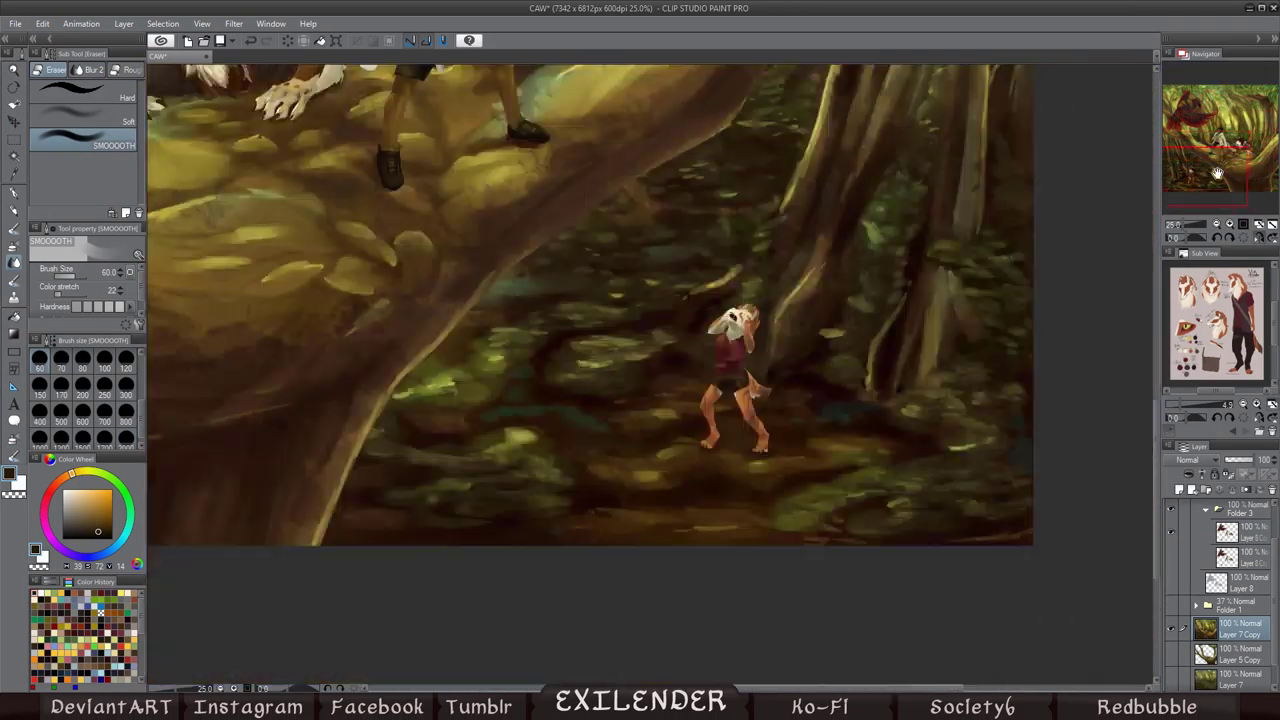
pyautogui.click(686, 471)
pyautogui.moveTo(686, 471)
pyautogui.mouseDown()
pyautogui.moveTo(459, 331)
pyautogui.moveTo(642, 238)
pyautogui.mouseUp()
pyautogui.moveTo(1255, 459); pyautogui.dragTo(1205, 459)
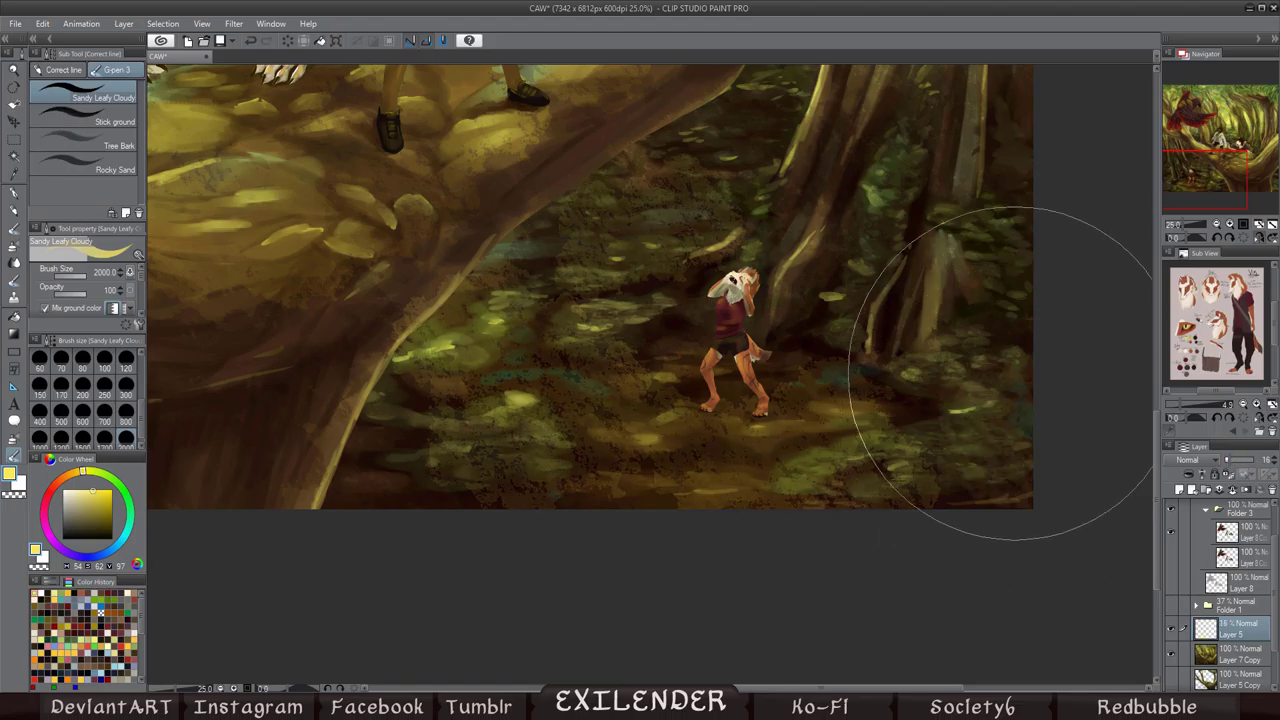
# Step: Blend the light on the forest floor and large branch with SMOOOOTH at size 60, and merge it into the background
pyautogui.press('e')
pyautogui.scroll(-2, 943, 371)
pyautogui.scroll(2, 590, 357)
pyautogui.scroll(-2, 590, 357)
pyautogui.press('p')
pyautogui.scroll(2, 590, 357)
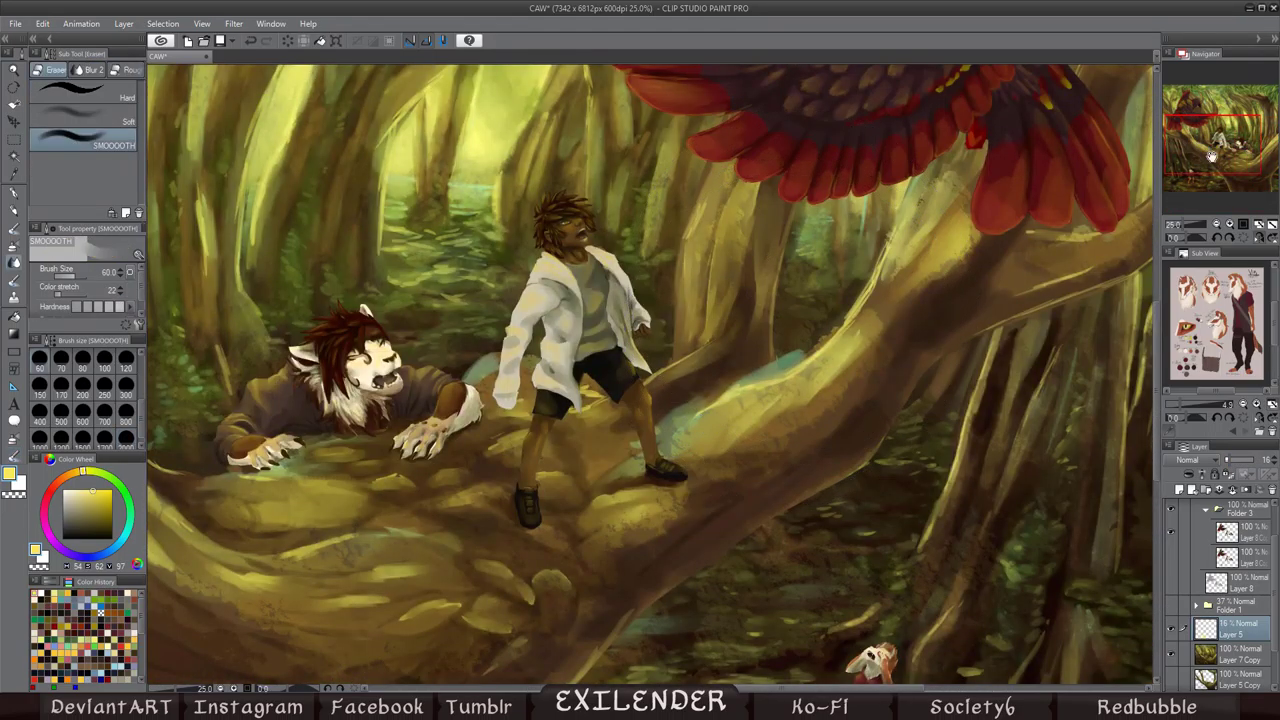
pyautogui.scroll(2, 1143, 371)
pyautogui.moveTo(1160, 500); pyautogui.dragTo(576, 471)
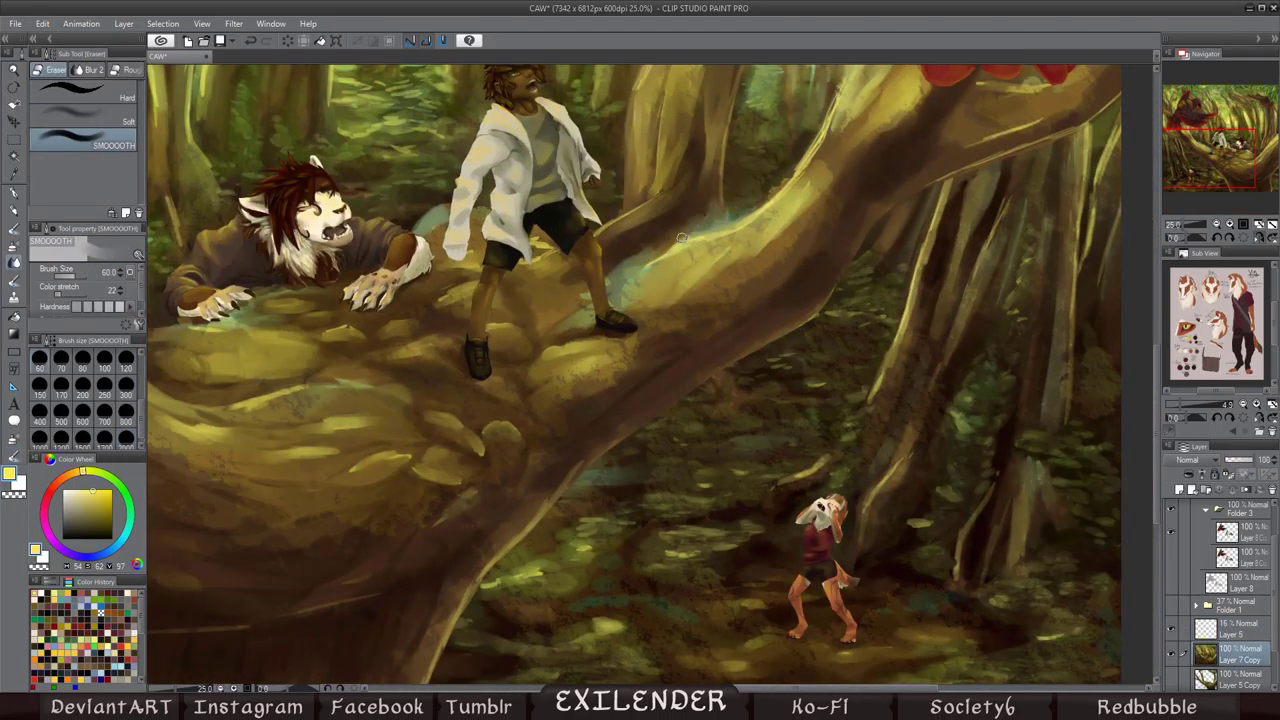
pyautogui.scroll(-2, 744, 471)
pyautogui.moveTo(744, 471)
pyautogui.mouseDown()
pyautogui.moveTo(666, 368)
pyautogui.moveTo(638, 700)
pyautogui.mouseUp()
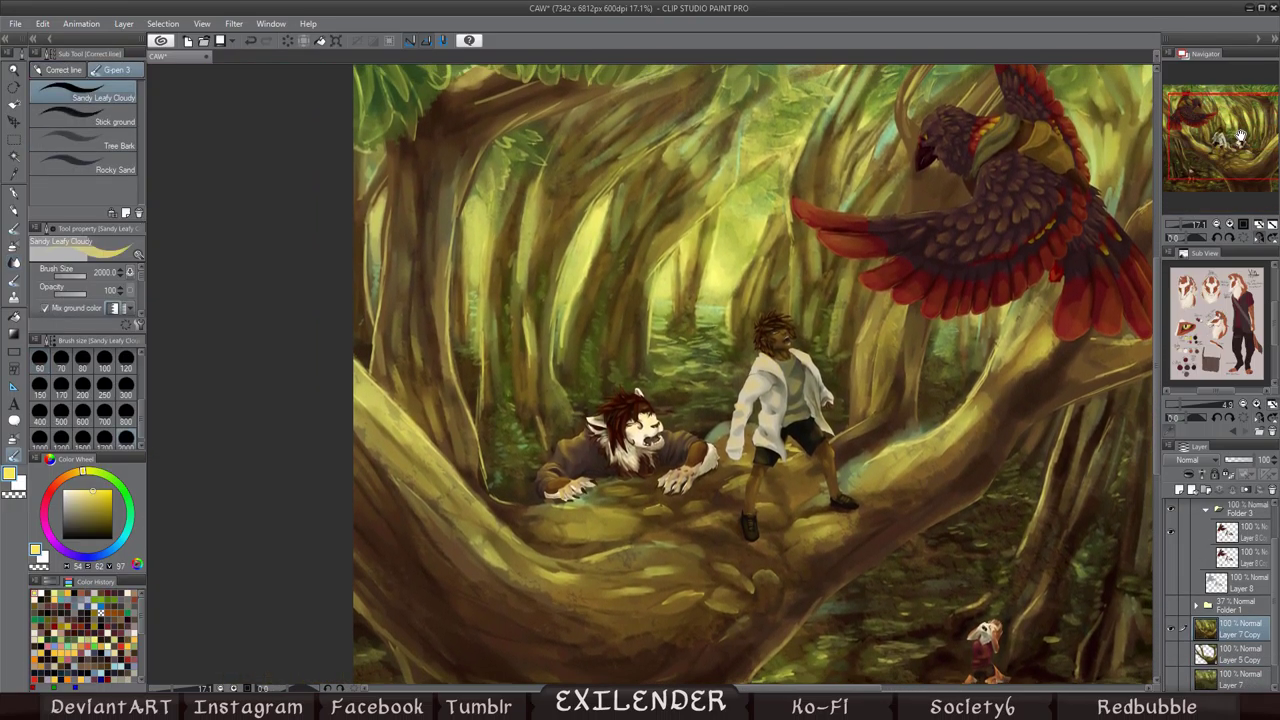
# Step: Shade the characters in dark brown with Sandy Leafy Cloudy at size 2000 on a new layer clipped to them
pyautogui.click(1226, 530)
pyautogui.moveTo(700, 400)
pyautogui.mouseDown()
pyautogui.moveTo(740, 300)
pyautogui.moveTo(710, 460)
pyautogui.moveTo(695, 475)
pyautogui.mouseUp()
pyautogui.click(1179, 491)
pyautogui.keyDown('alt'); pyautogui.click(905, 300); pyautogui.keyUp('alt')
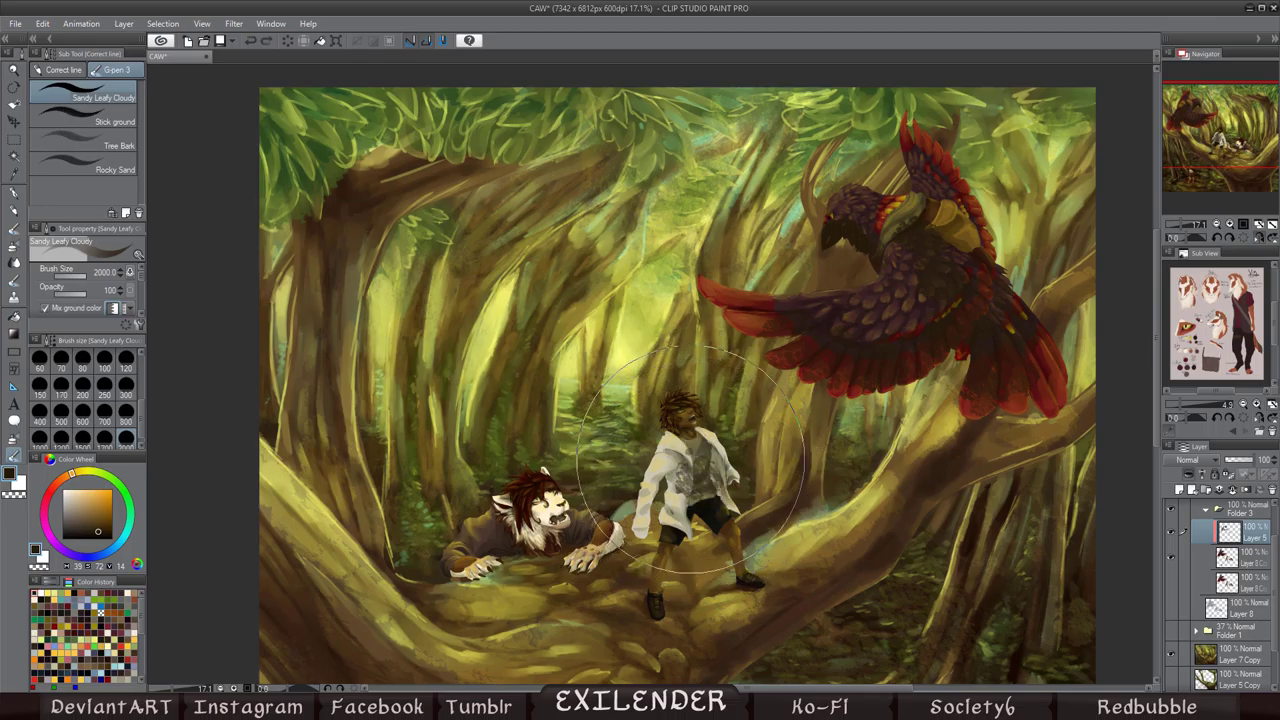
pyautogui.moveTo(520, 555); pyautogui.dragTo(630, 320)
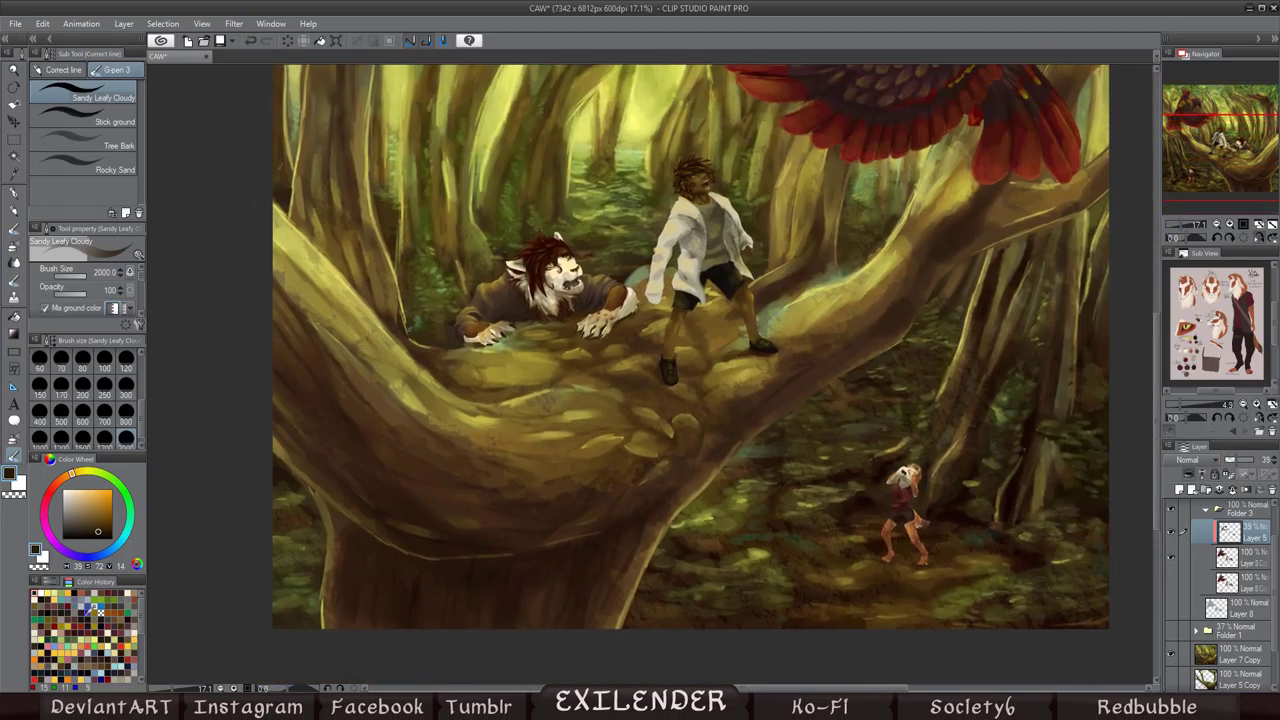
# Step: Brush more colour over the characters on the clipped layer and reduce its opacity to 11%
pyautogui.keyDown('alt'); pyautogui.click(435, 435); pyautogui.keyUp('alt')
pyautogui.moveTo(730, 305)
pyautogui.mouseDown()
pyautogui.moveTo(730, 470)
pyautogui.moveTo(735, 310)
pyautogui.moveTo(770, 390)
pyautogui.mouseUp()
pyautogui.click(1252, 226)
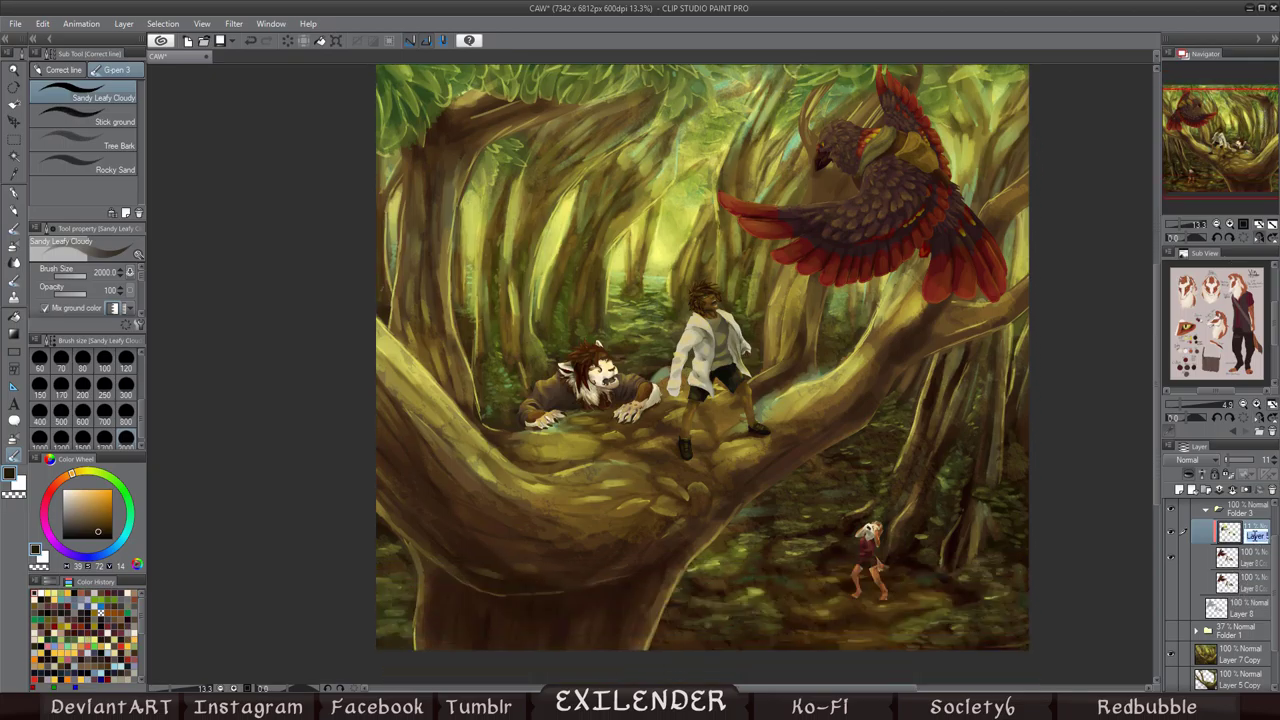
# Step: Shade the ground beneath the characters in dark brown on a new layer and blend it with SMOOOOTH at size 60
pyautogui.hotkey('ctrl', 'shift', 'n')
pyautogui.moveTo(600, 450); pyautogui.dragTo(720, 430)
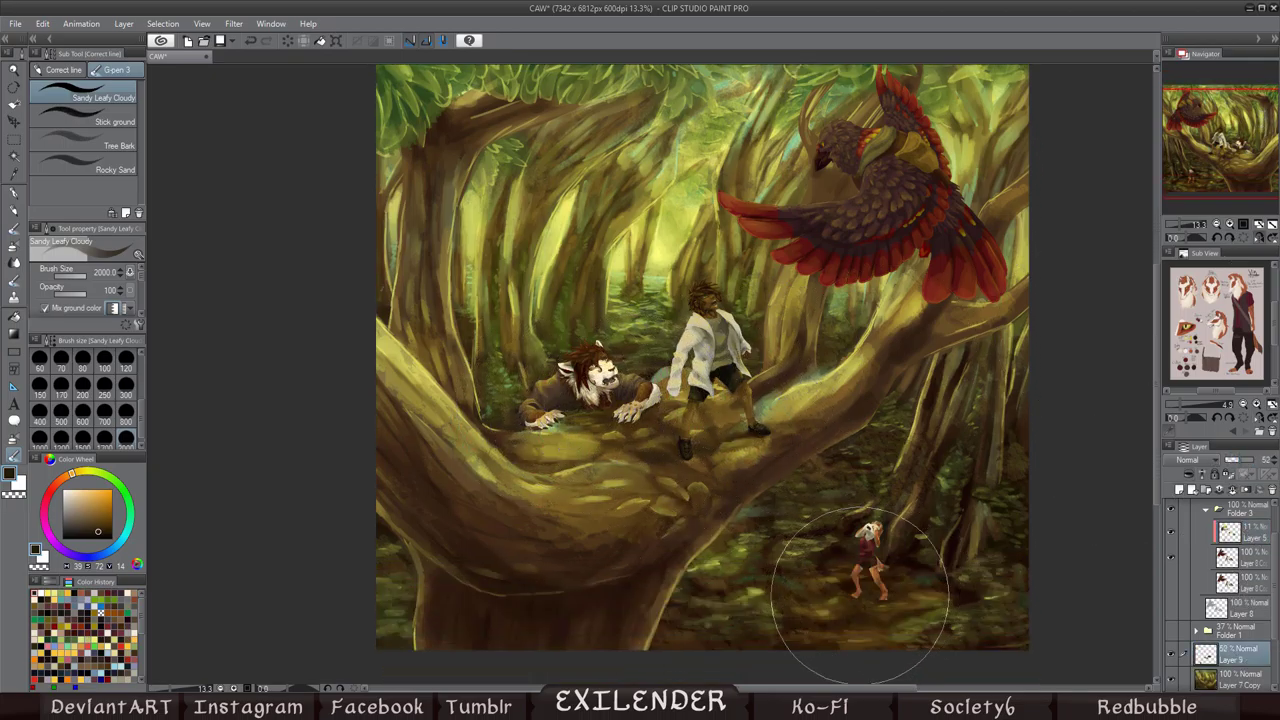
pyautogui.press('h')
pyautogui.press('j')
pyautogui.moveTo(1205, 140); pyautogui.dragTo(1198, 135)
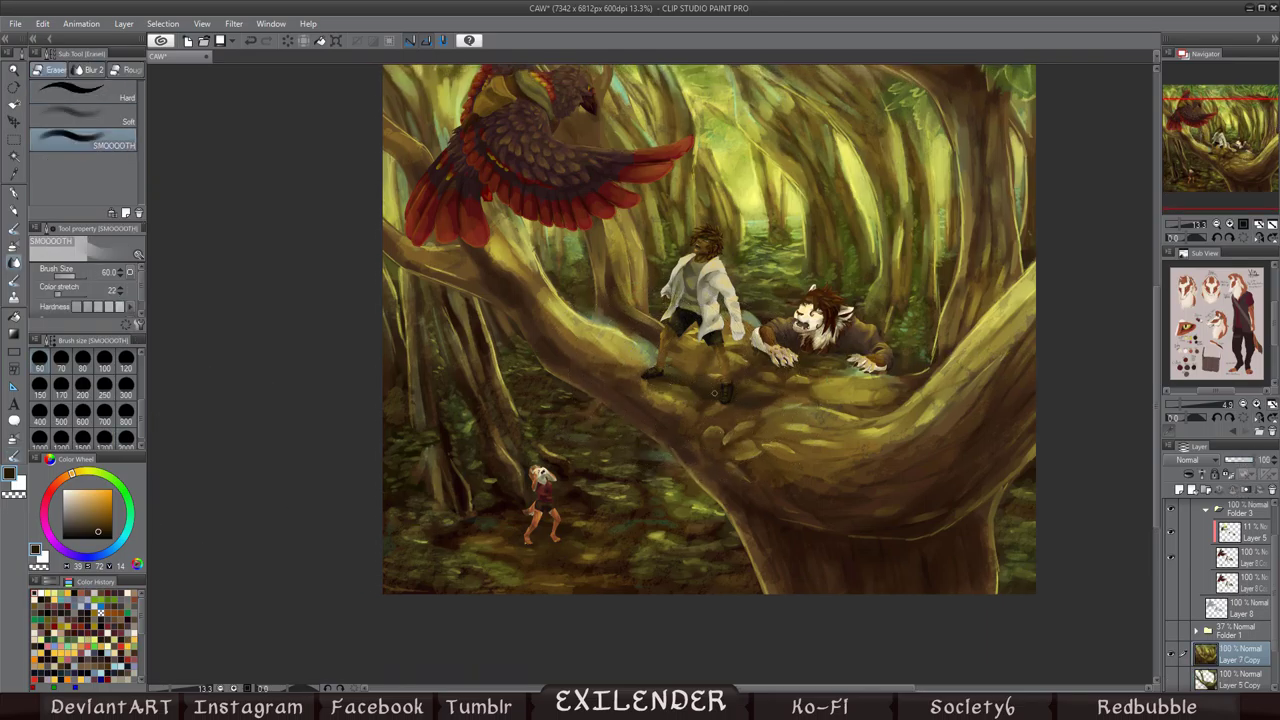
pyautogui.press('h')
pyautogui.press('b')
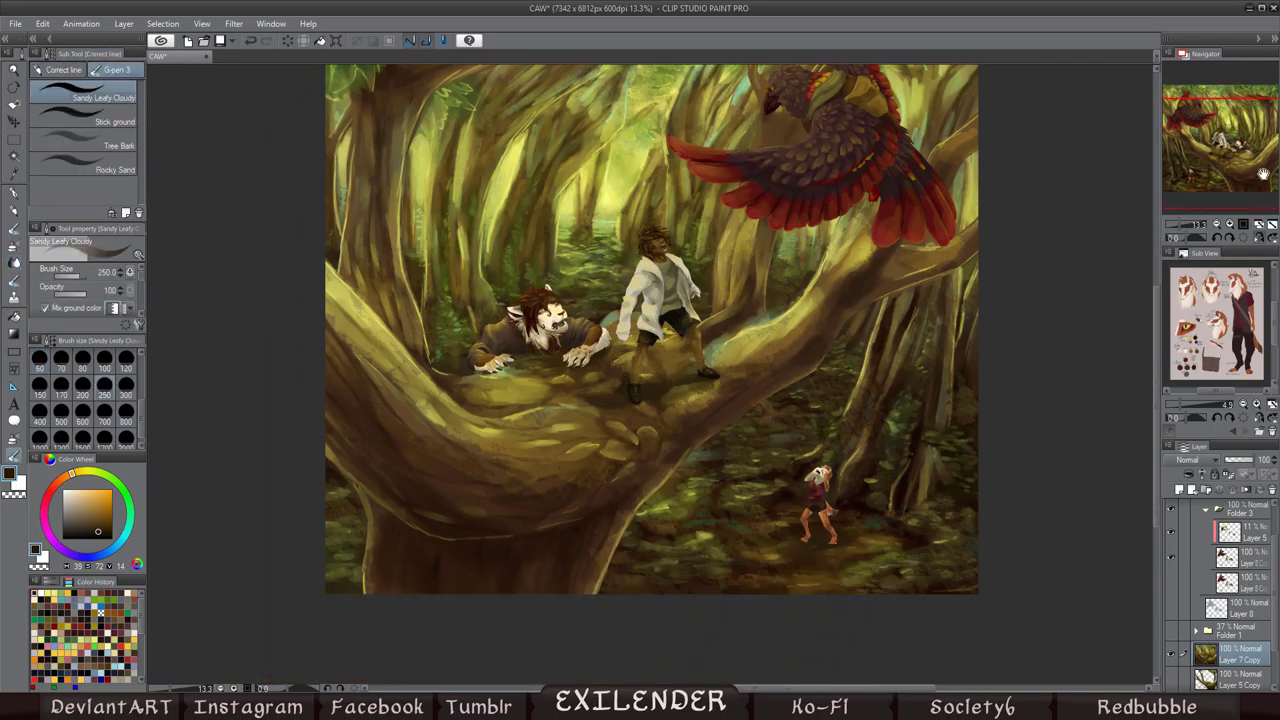